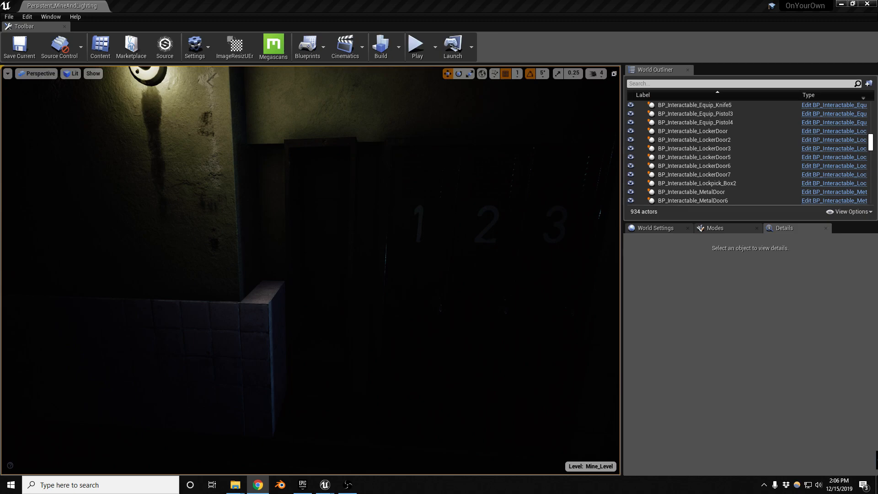
Apply the MI_2tone_damagedWallTilesv2_1x1 material from the neighbouring tiled wall to the tile block beside the lockers, SM_Cube2x0_2x7.
right_click_drag(311, 270, 420, 279)
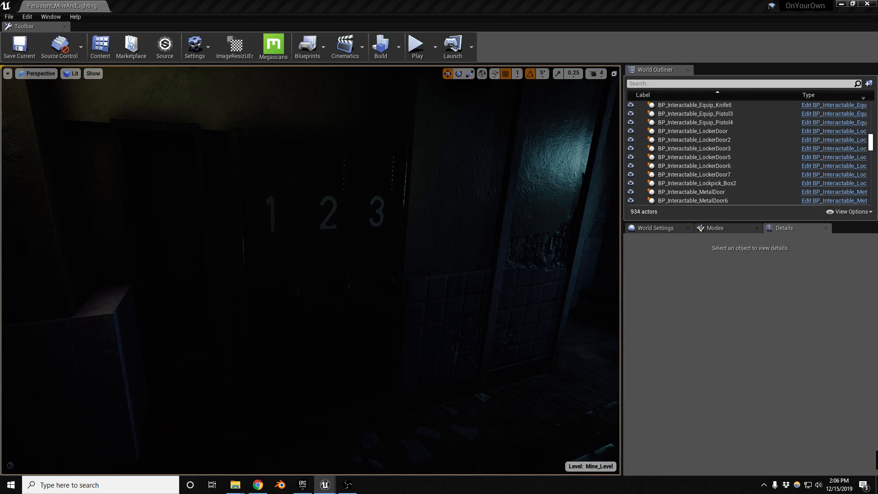
right_click_drag(311, 270, 215, 281)
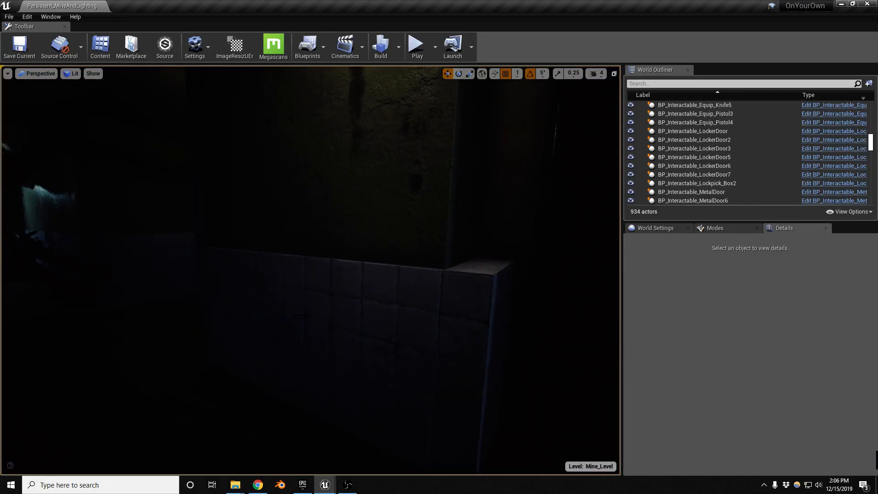
left_click(304, 315)
right_click_drag(304, 316, 406, 318)
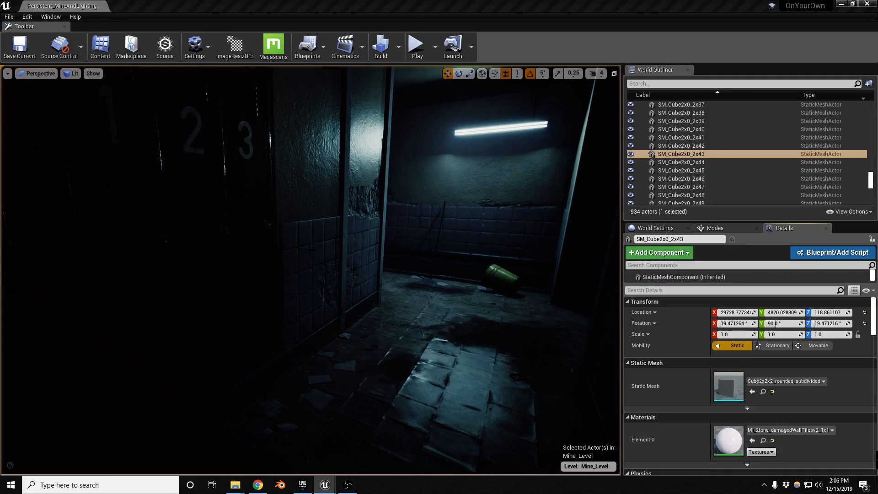
left_click(361, 270)
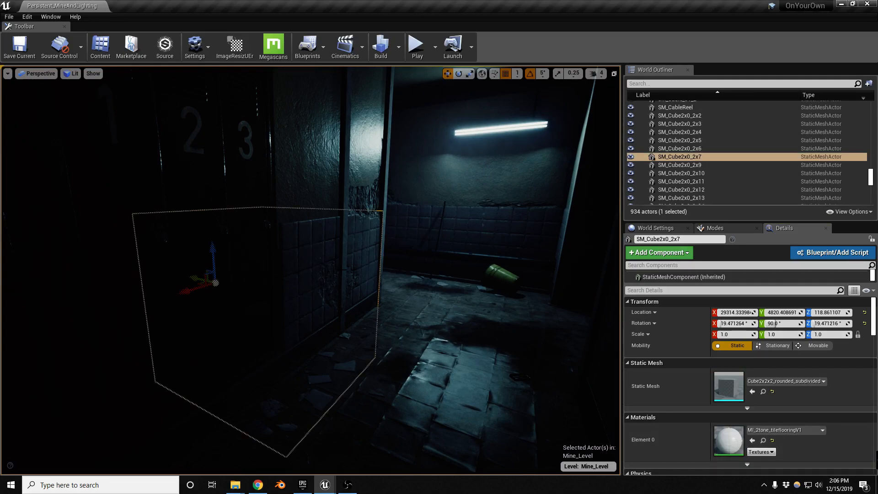
left_click(751, 442)
Scale the tile block beside the lockers to about 1.02 on Z and shift it 1 unit along X.
key("w")
mouse_move(438, 343)
right_mouse_down()
mouse_move(466, 343)
mouse_move(327, 342)
mouse_move(444, 344)
right_mouse_up()
key("d")
key("a")
key("a")
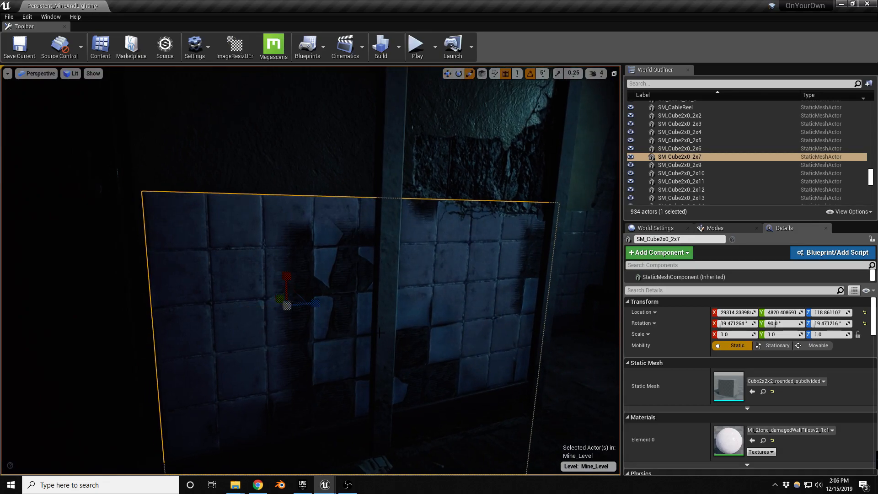
left_click_drag(316, 307, 318, 307)
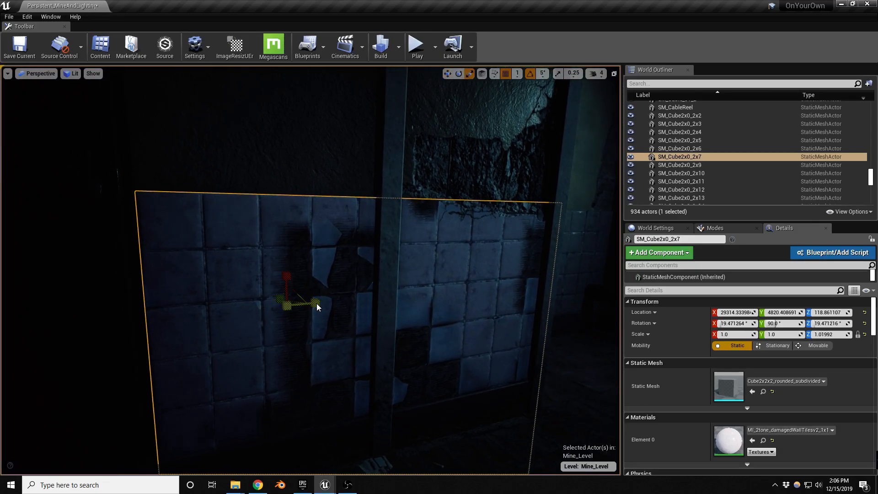
left_click_drag(268, 307, 265, 307)
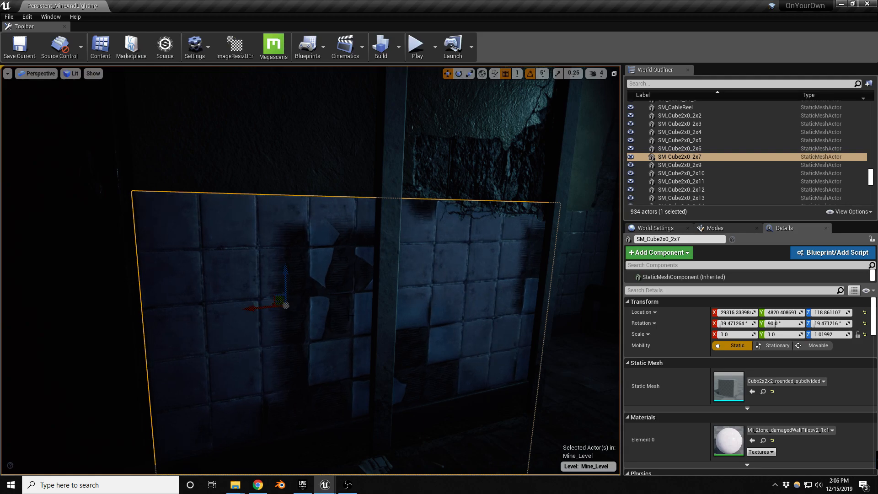
key("d")
mouse_move(415, 330)
right_mouse_down()
mouse_move(398, 330)
mouse_move(416, 330)
right_mouse_up()
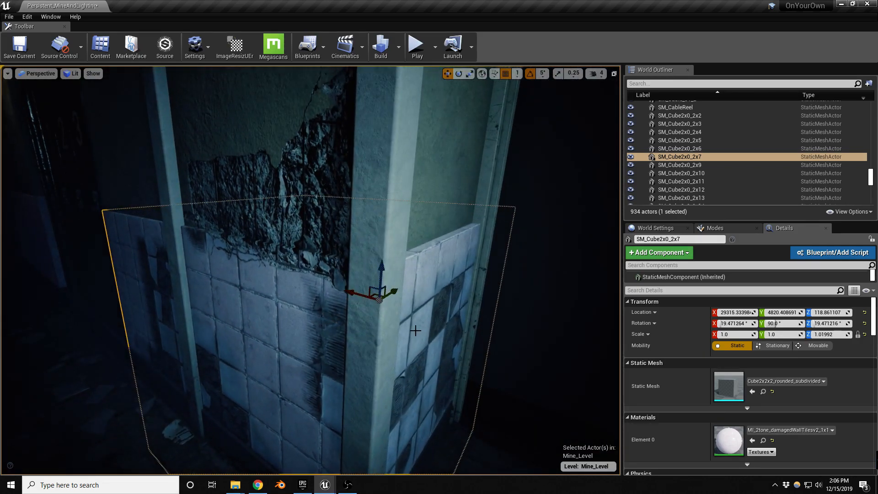
left_click_drag(361, 295, 360, 295)
left_click(359, 295)
Vertex-paint the tile block beside the lockers with white to reduce its damaged patches, erasing a small spot for variation.
right_click_drag(310, 334, 340, 355)
key("a")
key("d")
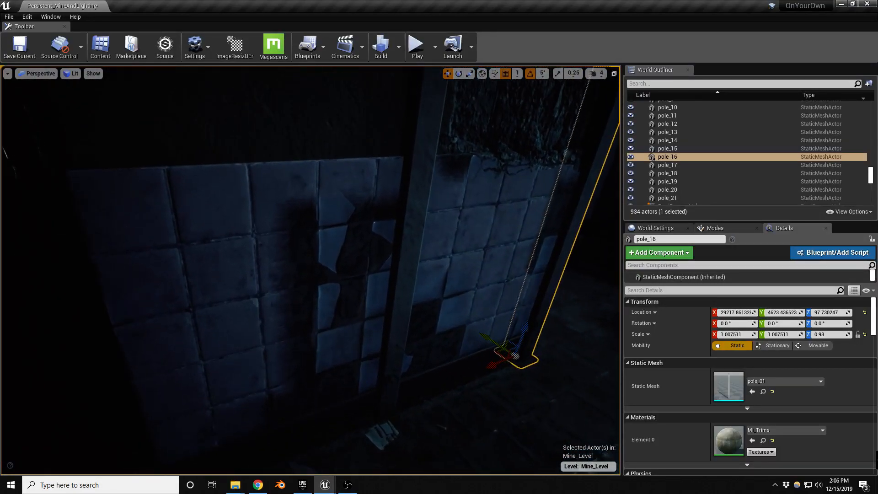
key("shift+2")
left_click(290, 254)
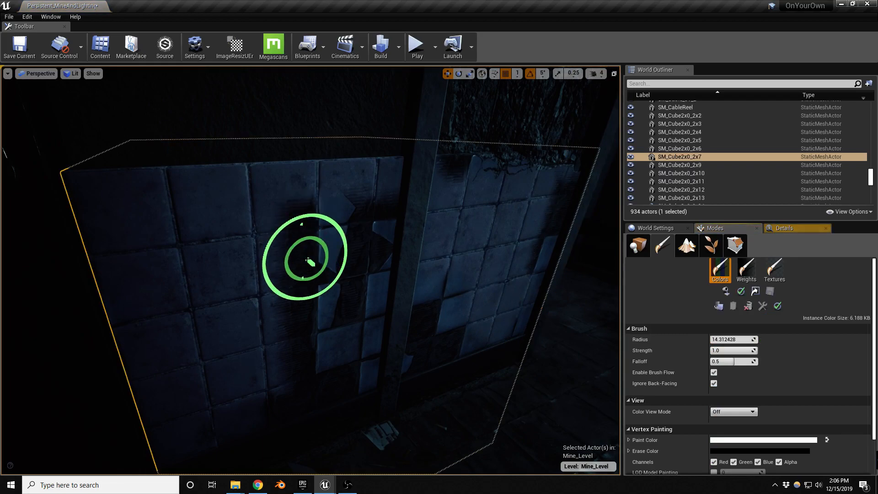
mouse_move(299, 230)
left_mouse_down()
mouse_move(285, 240)
mouse_move(272, 363)
mouse_move(246, 367)
mouse_move(288, 400)
mouse_move(274, 383)
left_mouse_up()
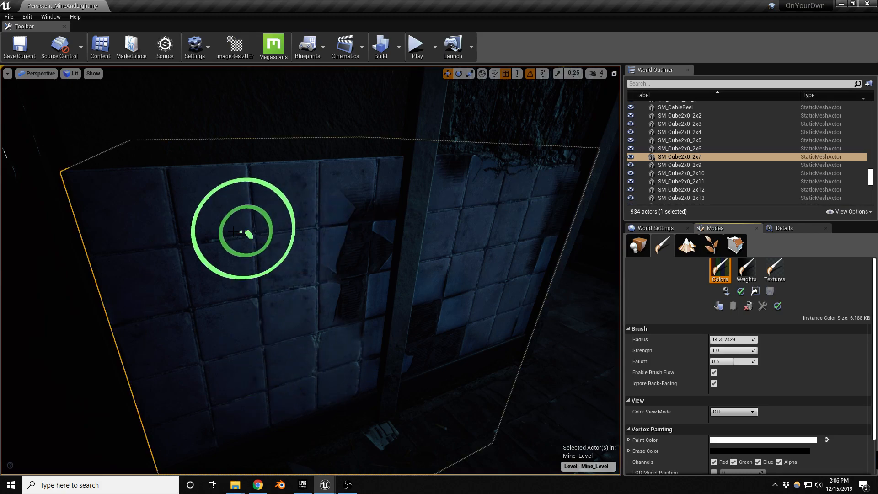
mouse_move(339, 182)
left_mouse_down()
mouse_move(375, 181)
mouse_move(361, 172)
mouse_move(355, 177)
mouse_move(432, 171)
mouse_move(405, 173)
left_mouse_up()
right_click_drag(269, 305, 311, 293)
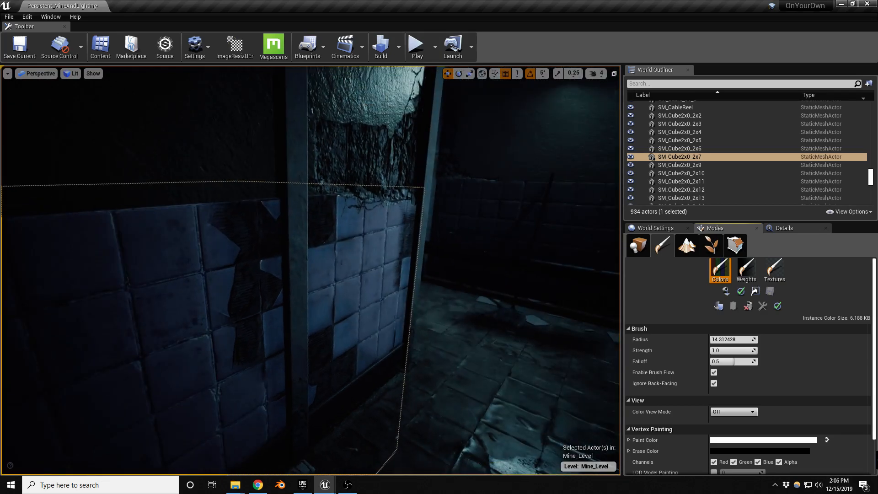
mouse_move(251, 231)
left_mouse_down()
mouse_move(196, 202)
mouse_move(180, 237)
mouse_move(197, 219)
left_mouse_up()
mouse_move(189, 340)
left_mouse_down("shift")
mouse_move(173, 304)
mouse_move(160, 224)
mouse_move(155, 319)
mouse_move(180, 353)
left_mouse_up("shift")
key("shift+1")
Apply the MI_2tone_damagedWallTilesv2_1x1 material to the tile blocks SM_Cube2x0_2x10 and SM_Cube2x0_2x9 on the wall opposite the lockers.
mouse_move(186, 360)
right_mouse_down()
mouse_move(266, 345)
mouse_move(269, 320)
right_mouse_up()
key("s")
key("s")
key("s")
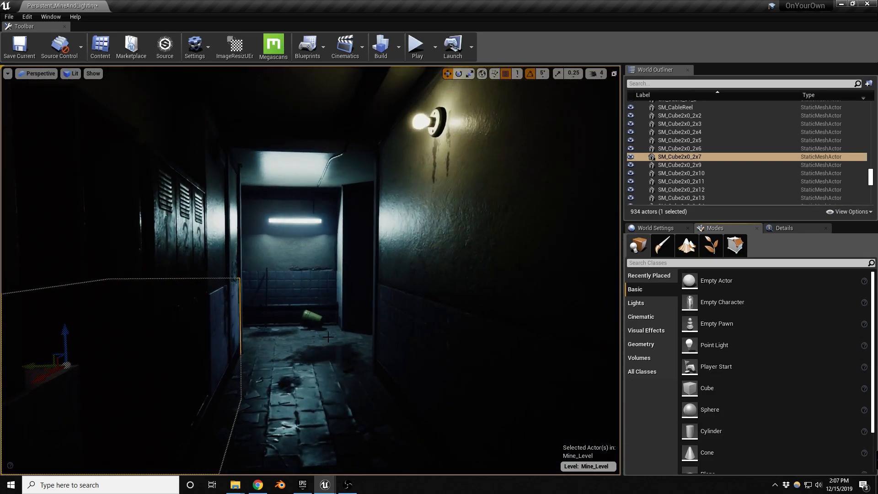
left_click(399, 321)
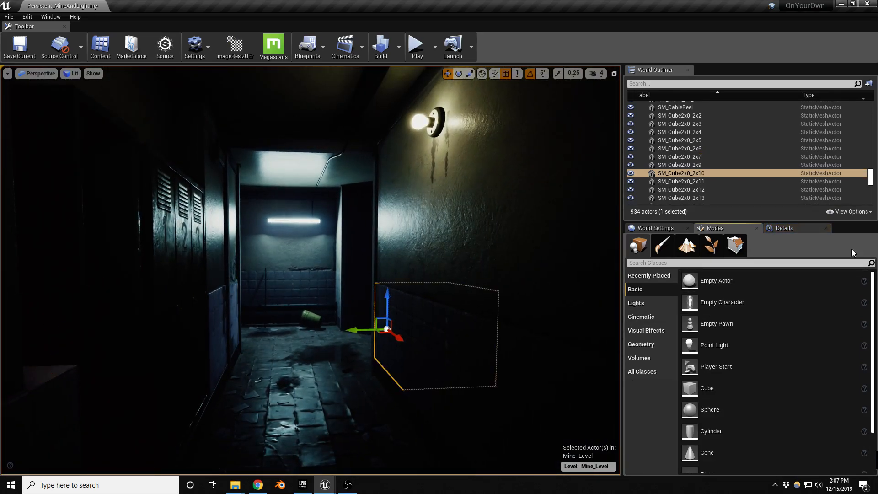
left_click(796, 231)
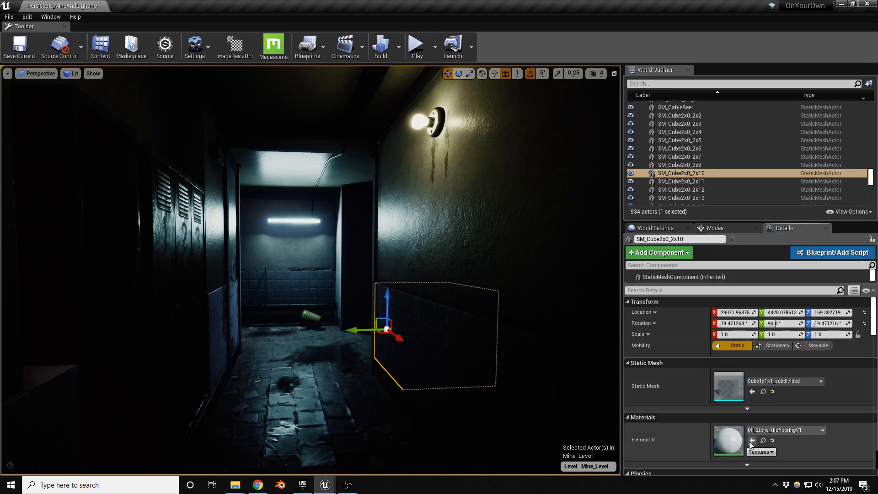
left_click(457, 451)
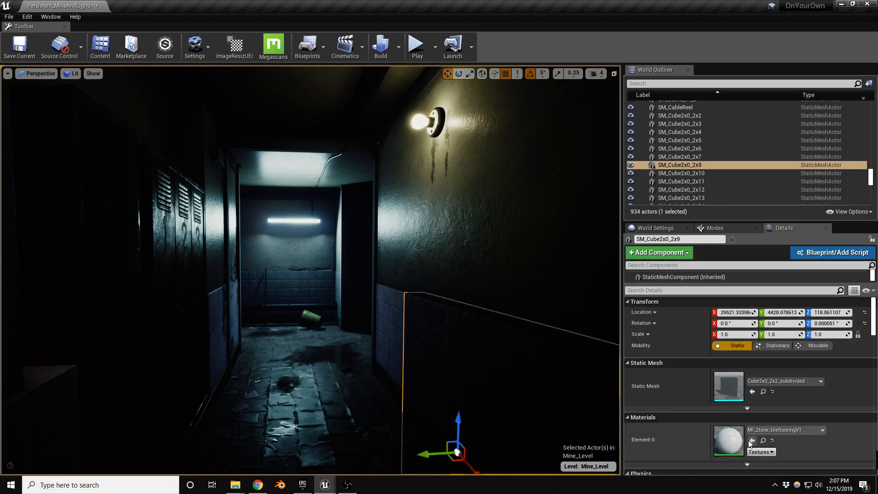
left_click(344, 486)
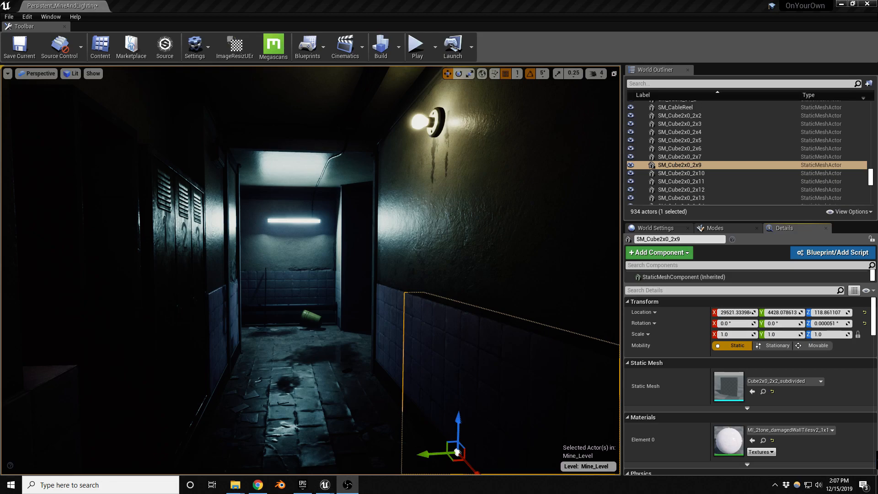
key("XF86AudioLowerVolume")
key("XF86AudioLowerVolume")
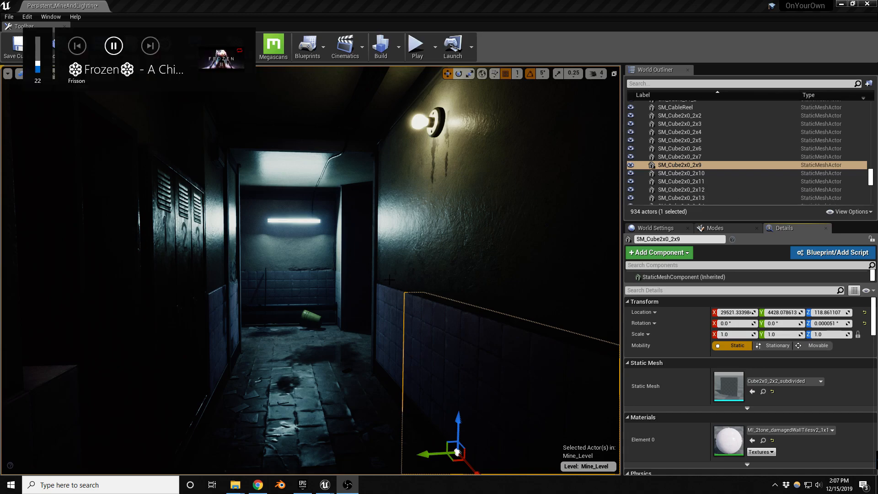
Apply the same damaged wall tile material to the adjoining dark tile block, SM_Cube2x0_2x11.
right_click_drag(348, 275, 475, 329)
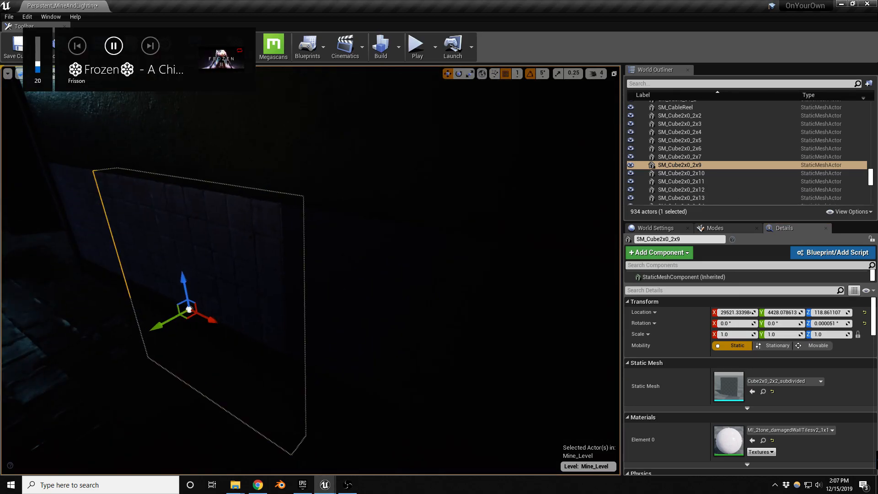
left_click(394, 293)
left_click(752, 440)
right_click_drag(517, 366, 457, 370)
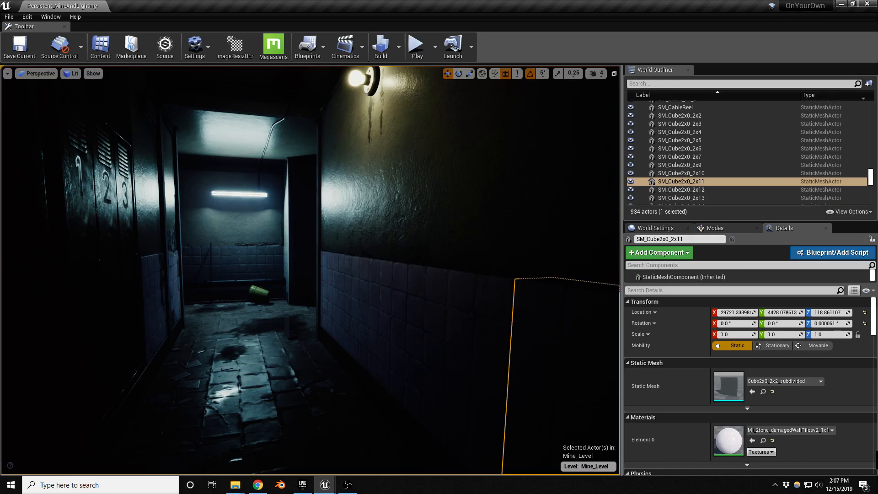
Apply the damaged wall tile material to the blocks SM_Cube2x0_2x14 and SM_Cube2x0_2x12 on the corridor's end wall.
key("F11")
right_click_drag(308, 302, 279, 302)
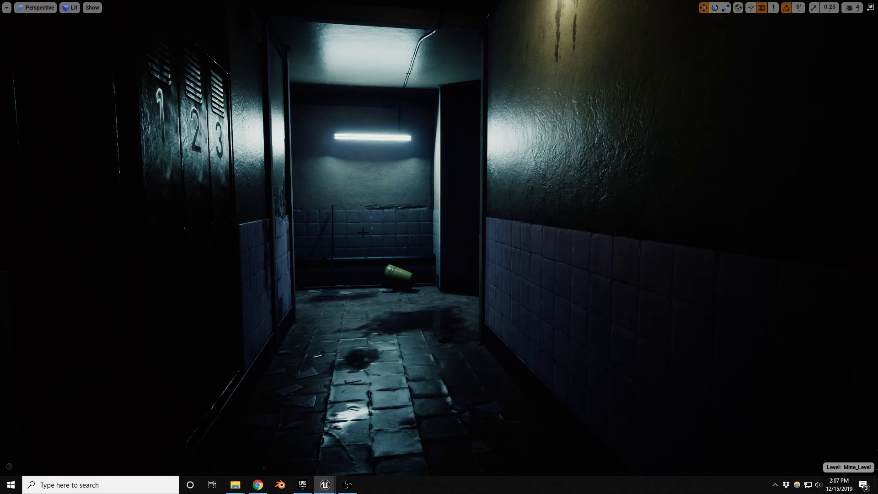
key("F11")
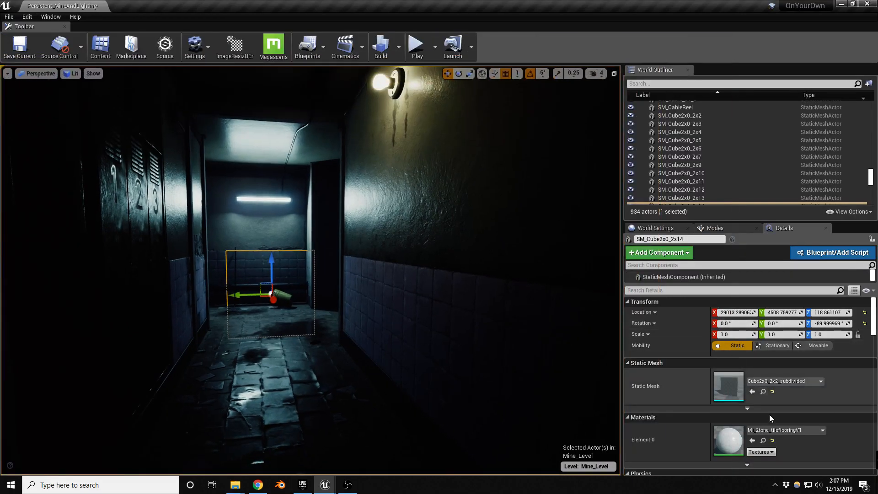
left_click(214, 265)
key("XF86AudioLowerVolume")
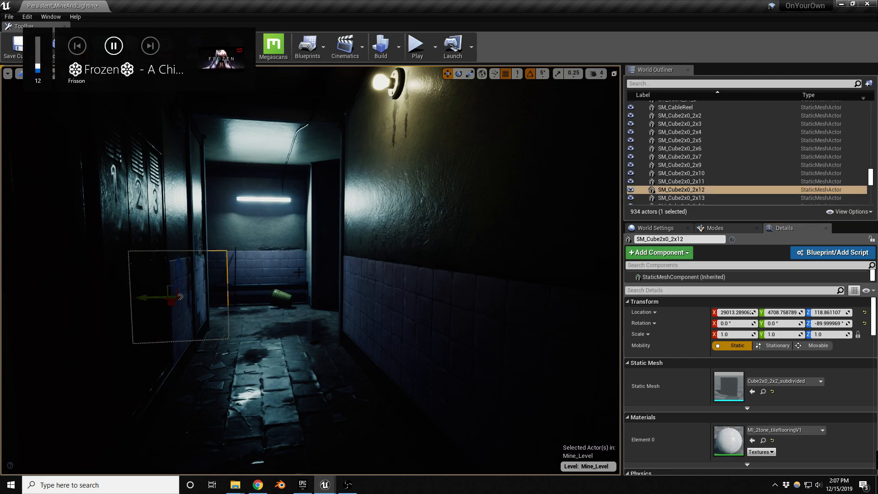
left_click(752, 440)
Display the corridor viewport full screen and save the Mine_Level map.
right_click_drag(457, 347, 421, 337)
key("s")
key("F11")
right_click_drag(360, 395, 381, 379)
key("Escape")
key("s")
key("q")
key("w")
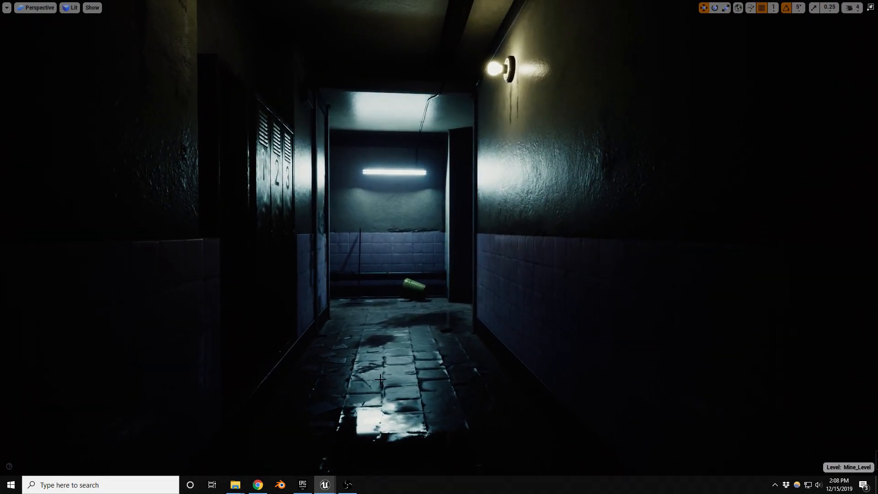
key("ctrl+s")
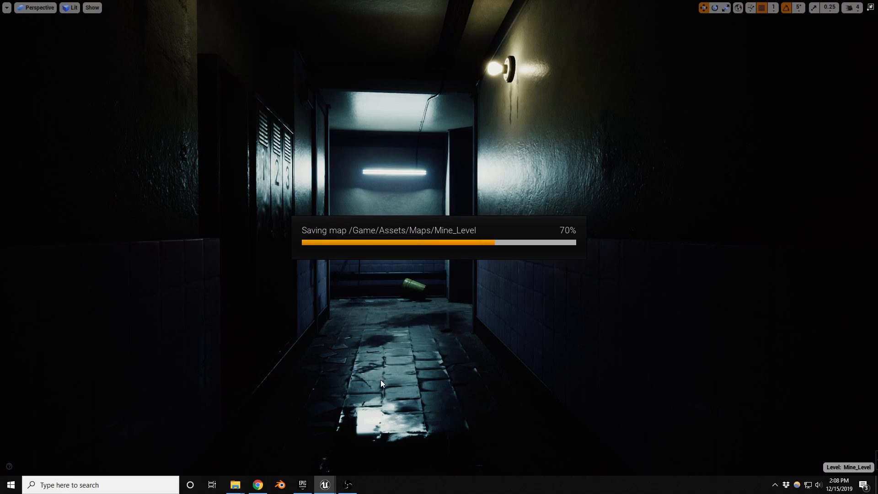
Inspect the tiled walls and lighting through the rest of the corridor, the round opening and the stairway.
key("e")
right_click_drag(378, 372, 526, 363)
key("q")
key("w")
right_click_drag(379, 372, 371, 362)
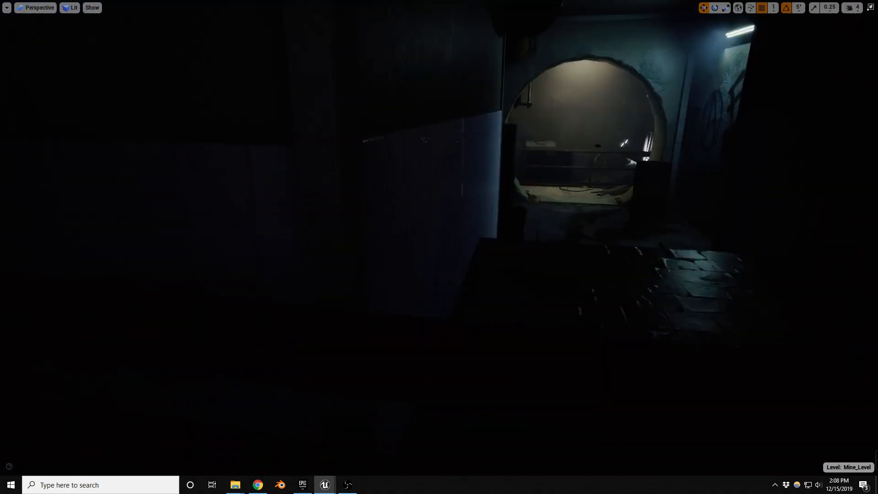
mouse_move(379, 372)
right_mouse_down()
mouse_move(412, 372)
mouse_move(382, 389)
right_mouse_up()
key("w")
right_click_drag(560, 314, 260, 311)
key("s")
key("s")
key("e")
key("q")
key("w")
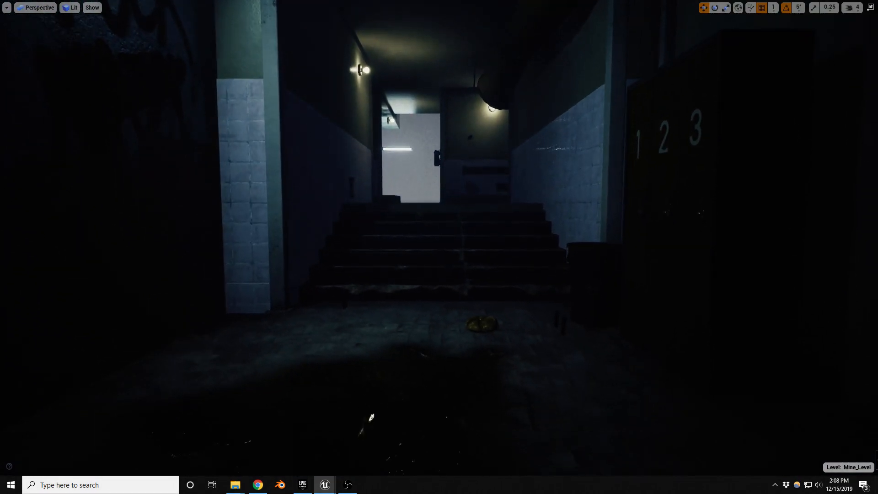
key("s")
Use the Light Complexity view to move the corridor wall light along X away from the overlapping lights, and return to Lit view.
right_click_drag(544, 337, 524, 295)
key("w")
key("w")
key("w")
key("w")
key("w")
key("alt+7")
key("s")
key("w")
key("w")
left_click(627, 244)
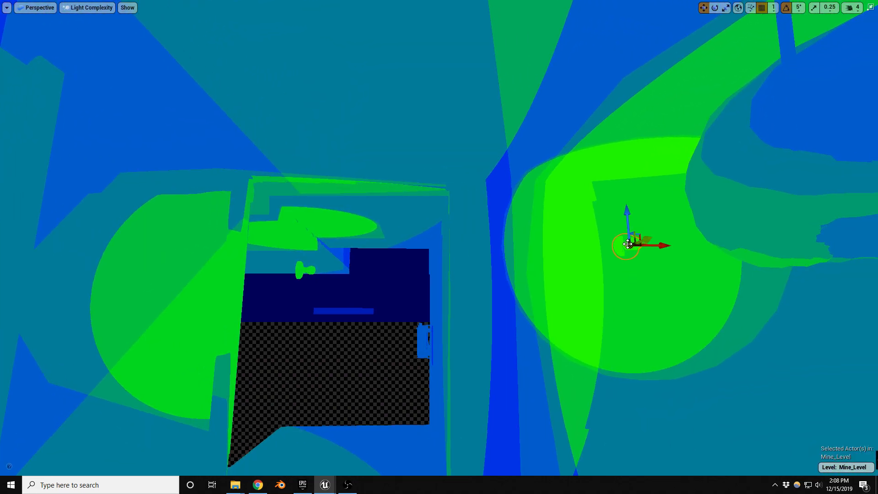
left_click_drag(661, 248, 700, 250)
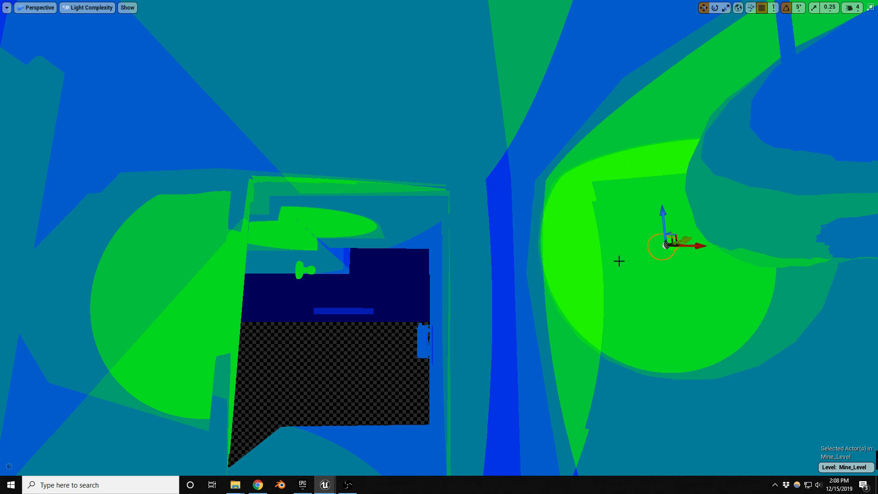
key("alt+4")
Erase vertex paint on the tile block next to the corner pole to bring back some tile damage.
right_click_drag(700, 249, 586, 288)
key("d")
key("d")
key("w")
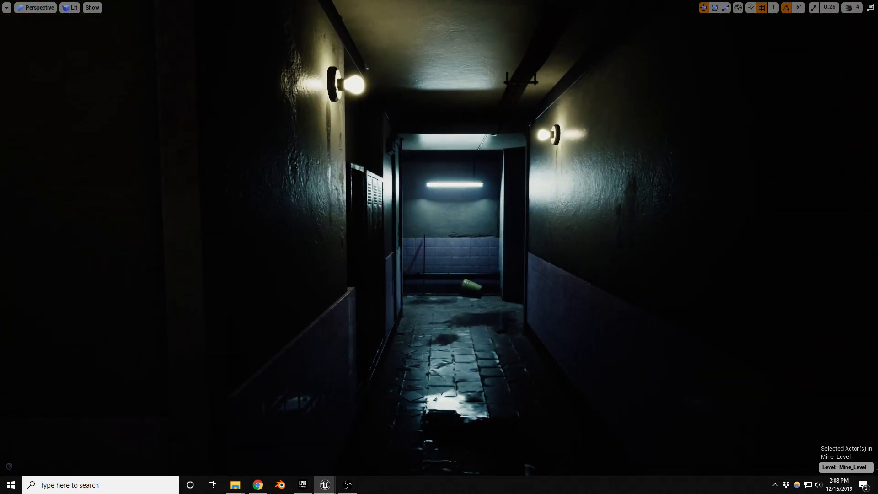
middle_click_drag(586, 287, 599, 294)
right_click_drag(572, 283, 314, 304)
key("w")
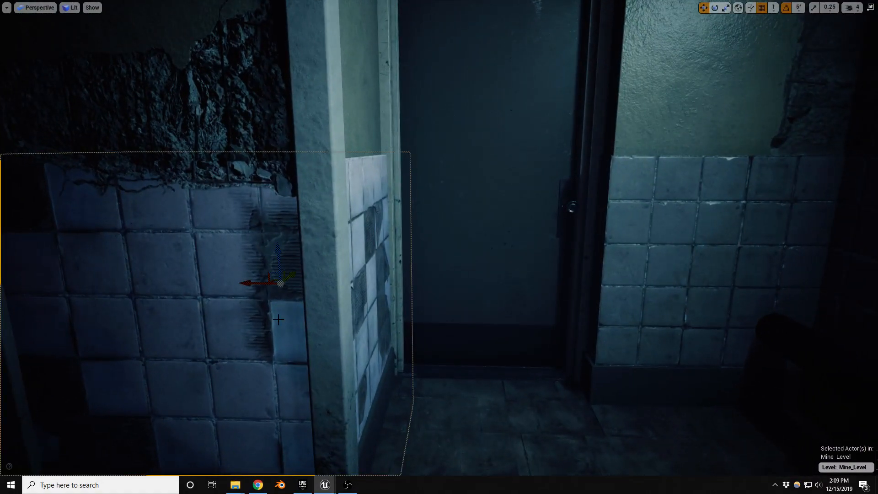
left_click_drag(262, 326, 268, 288, "shift")
mouse_move(255, 299)
right_mouse_down()
mouse_move(156, 300)
mouse_move(388, 302)
mouse_move(363, 295)
right_mouse_up()
Apply the corner block's MI_2tone_damagedWallTilesv2_1x1 material to the tile block behind the vertical pipe beside the door.
right_click_drag(264, 306, 392, 333)
key("s")
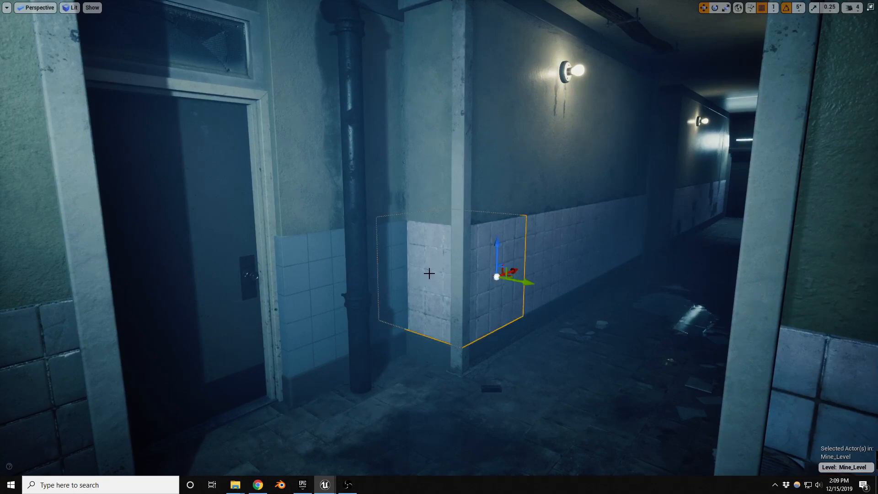
key("F11")
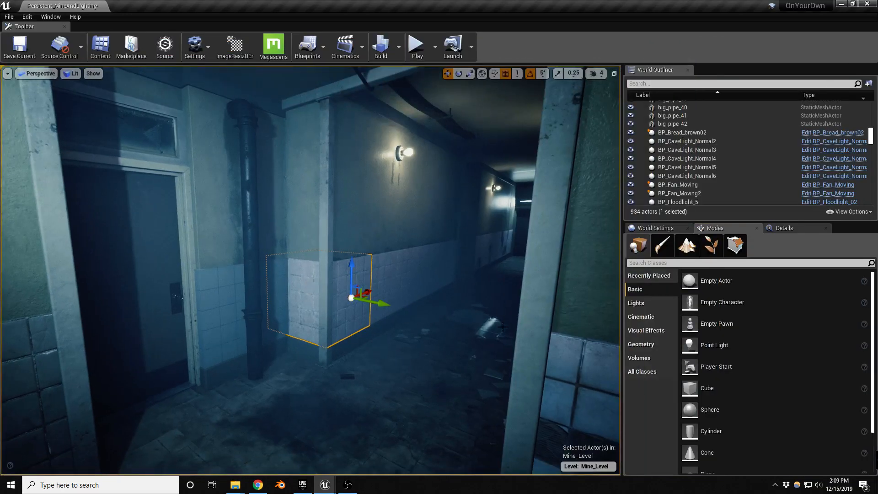
left_click(785, 228)
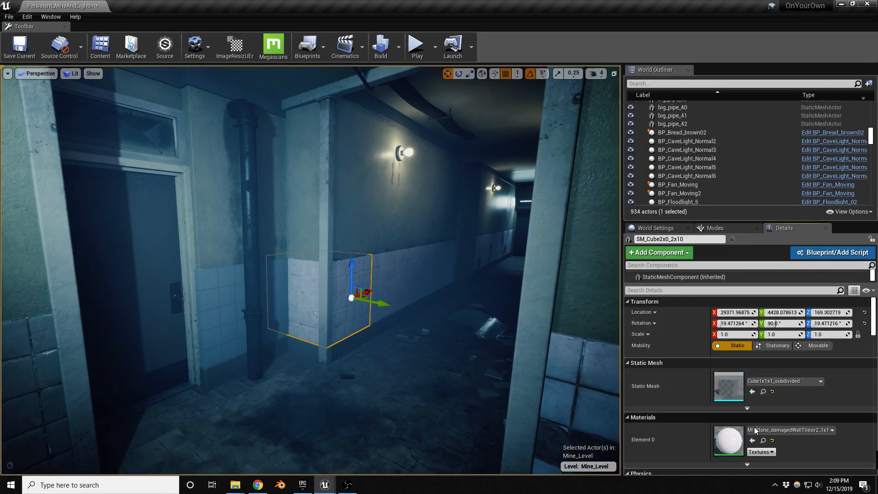
left_click(332, 306)
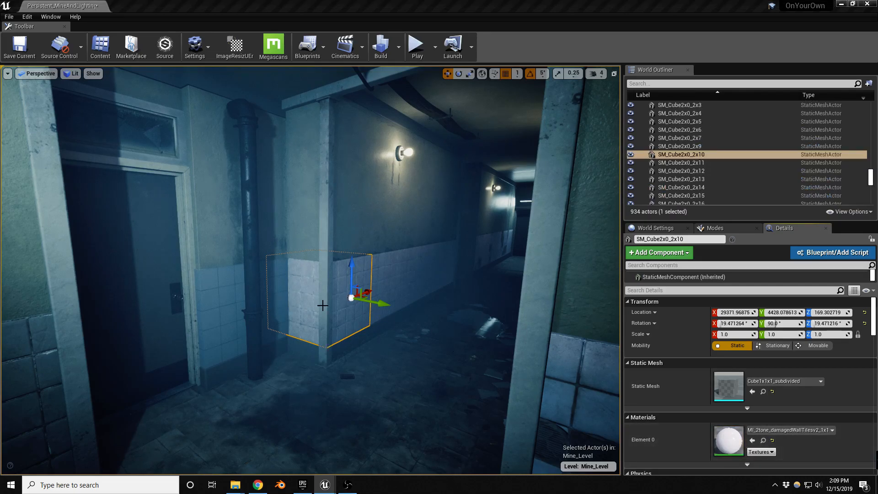
left_click(228, 303)
left_click(753, 441)
Assign MI_2tone_damagedWallTilesv2_1x1 to the alcove's side wall tile block beside the door and the adjoining back wall block.
right_click_drag(480, 357, 352, 340)
left_click(353, 320)
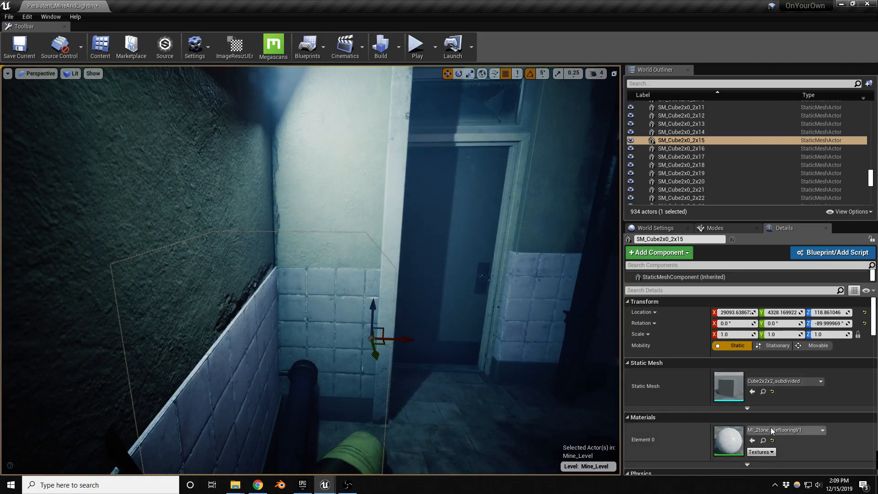
left_click(752, 440)
left_click(235, 378)
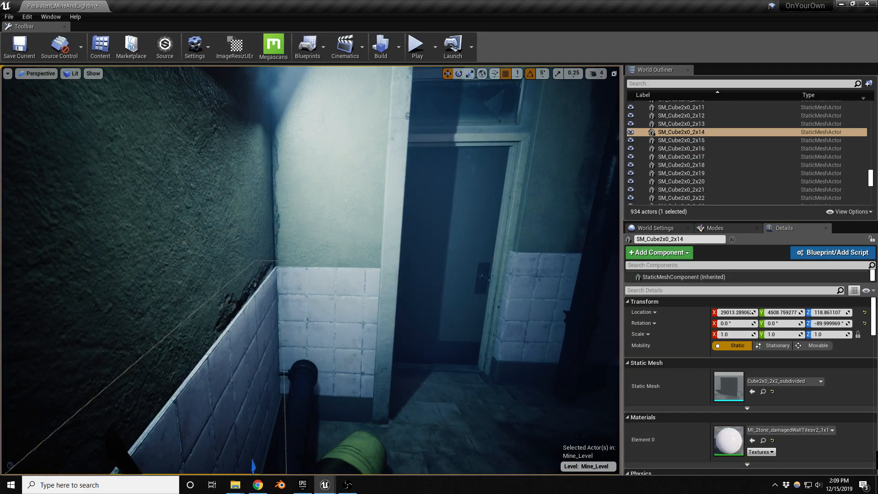
left_click(752, 441)
right_click_drag(505, 380, 412, 376)
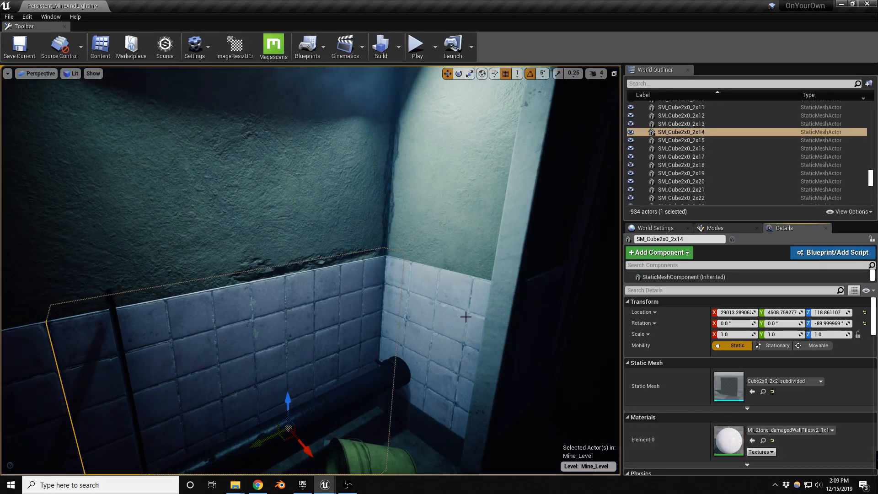
Inspect the retiled alcove walls, the nearby doors and the area around the broom and green bucket.
left_click(460, 334)
mouse_move(460, 334)
right_mouse_down()
mouse_move(544, 334)
mouse_move(449, 338)
right_mouse_up()
left_click(320, 280)
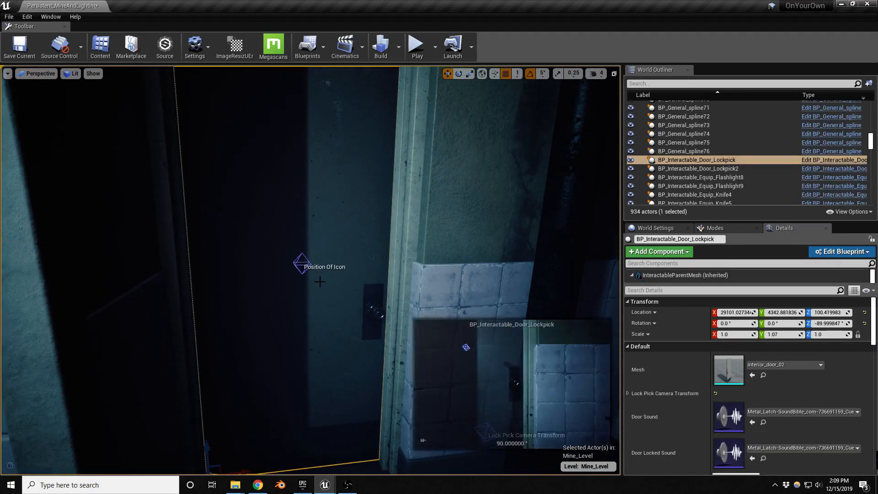
right_click_drag(321, 280, 569, 297)
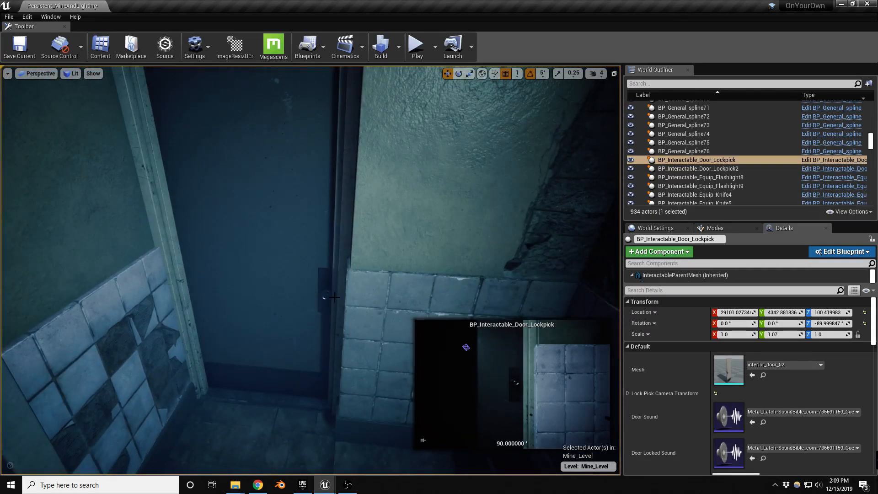
mouse_move(310, 299)
right_mouse_down()
mouse_move(160, 295)
mouse_move(312, 295)
mouse_move(312, 303)
right_mouse_up()
key("XF86AudioLowerVolume")
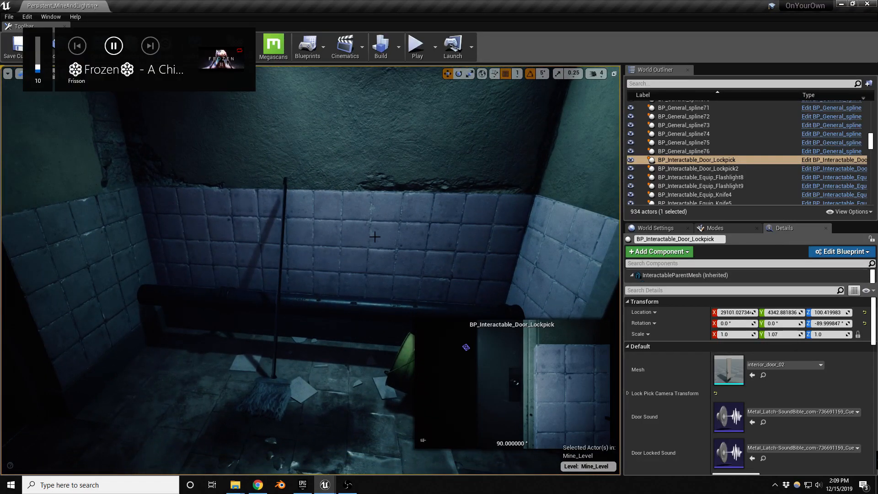
left_click(384, 248)
key("s")
mouse_move(463, 236)
right_mouse_down()
mouse_move(464, 228)
mouse_move(459, 250)
mouse_move(466, 223)
right_mouse_up()
key("w")
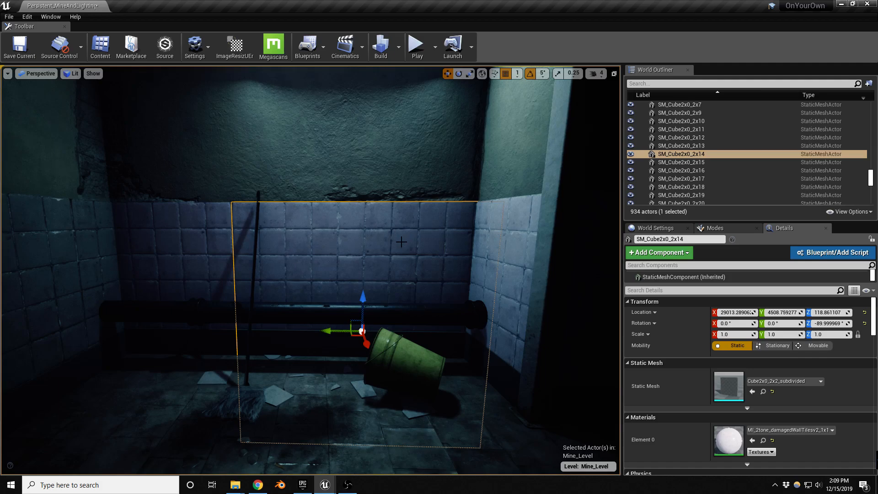
key("Escape")
right_click_drag(400, 241, 416, 237)
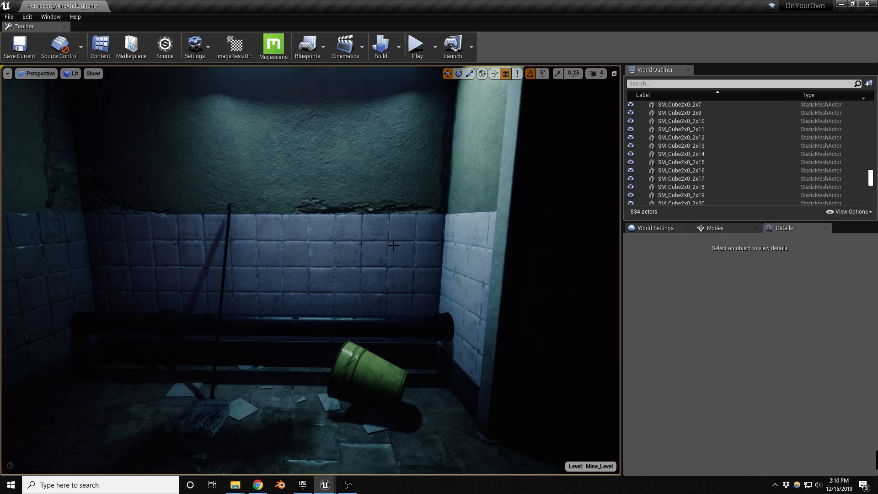
Vertex-paint broken and missing tile damage onto the alcove's back wall block above the horizontal pipe.
right_click_drag(358, 285, 455, 292)
key("w")
key("s")
right_click_drag(204, 278, 186, 283)
left_click(204, 278)
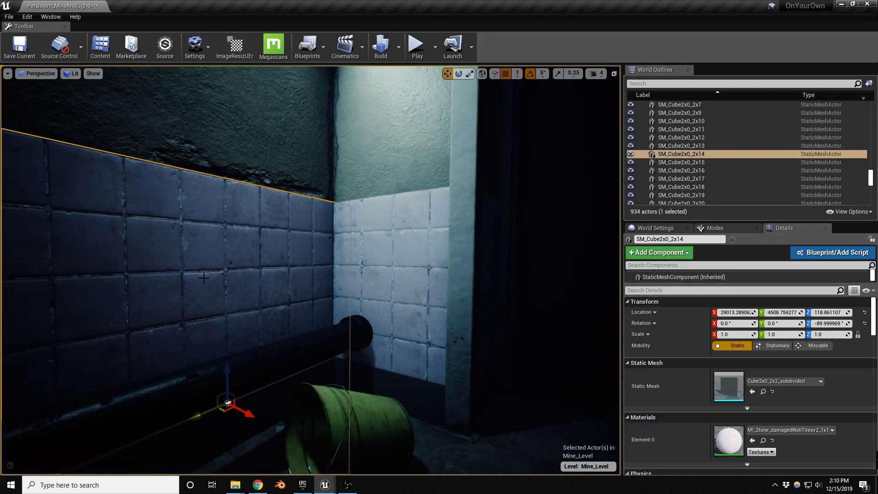
key("shift+2")
mouse_move(204, 277)
left_mouse_down()
mouse_move(218, 268)
mouse_move(222, 291)
mouse_move(258, 235)
mouse_move(212, 245)
mouse_move(239, 272)
mouse_move(235, 304)
mouse_move(251, 251)
mouse_move(290, 317)
mouse_move(280, 235)
mouse_move(234, 314)
left_mouse_up()
mouse_move(235, 319)
right_mouse_down()
mouse_move(185, 320)
mouse_move(201, 320)
right_mouse_up()
key("w")
key("s")
key("shift+1")
Check the materials assigned to the corner tile block, the damaged corridor wall block and the alcove's back wall block.
mouse_move(270, 316)
right_mouse_down()
mouse_move(425, 316)
mouse_move(390, 315)
right_mouse_up()
key("w")
left_click(274, 315)
left_click(794, 228)
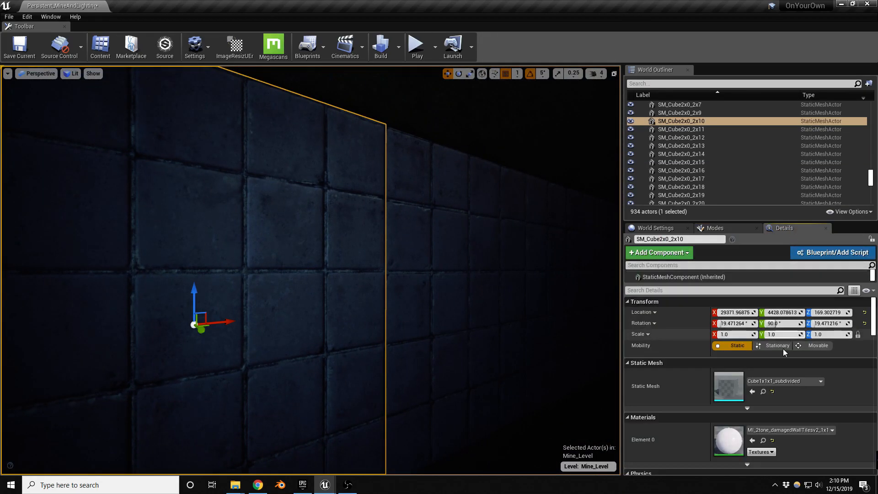
left_click(763, 443)
right_click_drag(348, 297, 393, 306)
key("w")
left_click(403, 302)
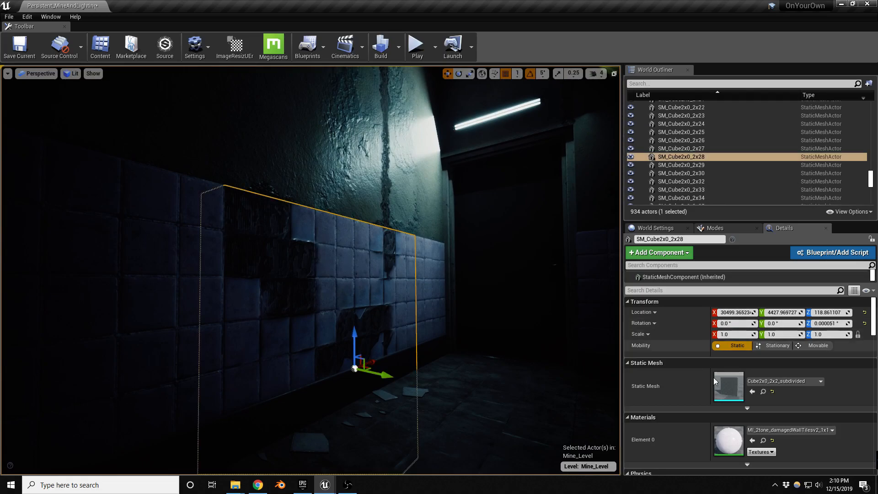
right_click_drag(439, 320, 252, 318)
key("w")
mouse_move(292, 293)
right_mouse_down()
mouse_move(265, 293)
mouse_move(275, 297)
mouse_move(269, 309)
mouse_move(295, 304)
right_mouse_up()
key("w")
left_click(391, 299)
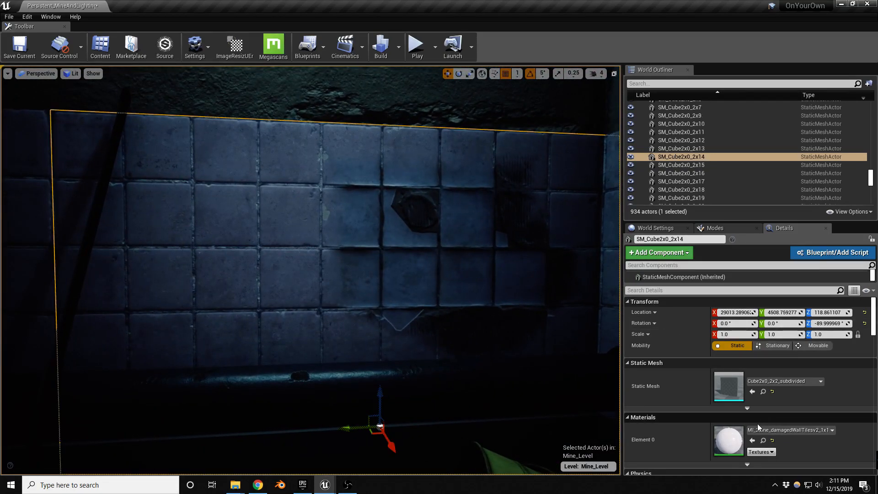
Extend the vertex-painted tile damage across the alcove's back wall block toward the broom.
key("a")
mouse_move(476, 299)
right_mouse_down()
mouse_move(528, 298)
mouse_move(480, 320)
mouse_move(500, 298)
mouse_move(480, 300)
mouse_move(487, 297)
right_mouse_up()
key("w")
key("s")
right_click_drag(417, 316, 432, 302)
key("shift+1")
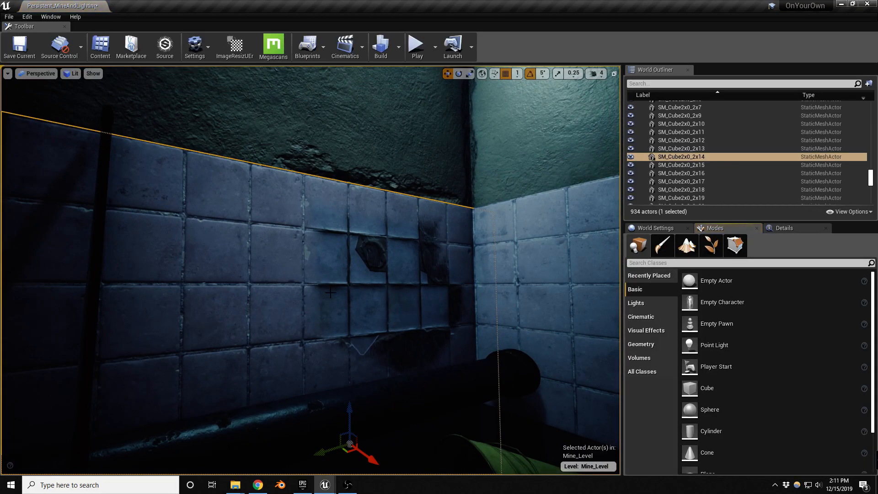
key("shift+2")
mouse_move(397, 316)
left_mouse_down()
mouse_move(401, 250)
mouse_move(425, 319)
mouse_move(443, 290)
mouse_move(433, 238)
mouse_move(392, 284)
mouse_move(314, 280)
mouse_move(343, 323)
mouse_move(339, 247)
mouse_move(385, 315)
mouse_move(408, 261)
mouse_move(382, 229)
mouse_move(441, 218)
mouse_move(430, 269)
mouse_move(445, 255)
mouse_move(387, 368)
mouse_move(372, 339)
mouse_move(280, 275)
mouse_move(294, 359)
mouse_move(310, 368)
mouse_move(284, 245)
mouse_move(201, 284)
mouse_move(151, 222)
mouse_move(118, 337)
mouse_move(232, 197)
mouse_move(293, 197)
mouse_move(161, 198)
mouse_move(172, 294)
mouse_move(294, 330)
left_mouse_up()
key("s")
mouse_move(294, 330)
right_mouse_down()
mouse_move(270, 350)
mouse_move(366, 306)
mouse_move(335, 298)
right_mouse_up()
key("w")
key("a")
right_click_drag(469, 350, 471, 354)
key("shift+1")
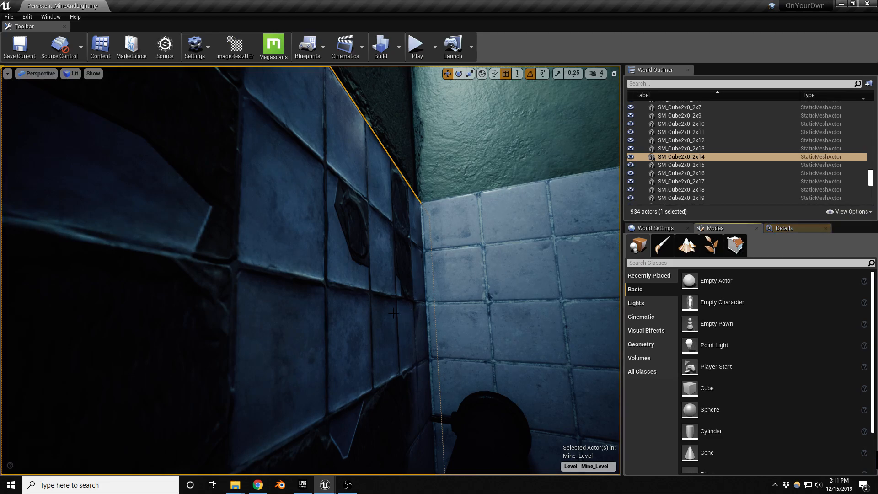
Examine the painted tile damage on the alcove's back wall up close in the full-screen viewport.
key("F11")
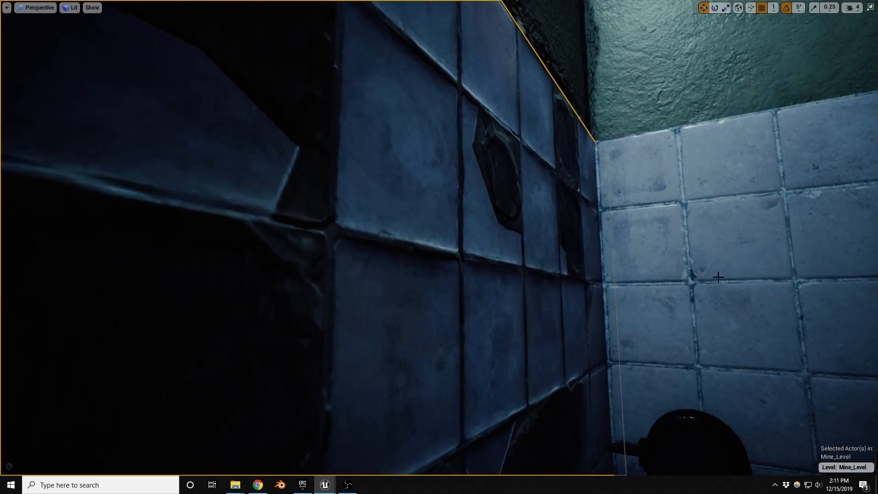
key("F11")
left_click(803, 228)
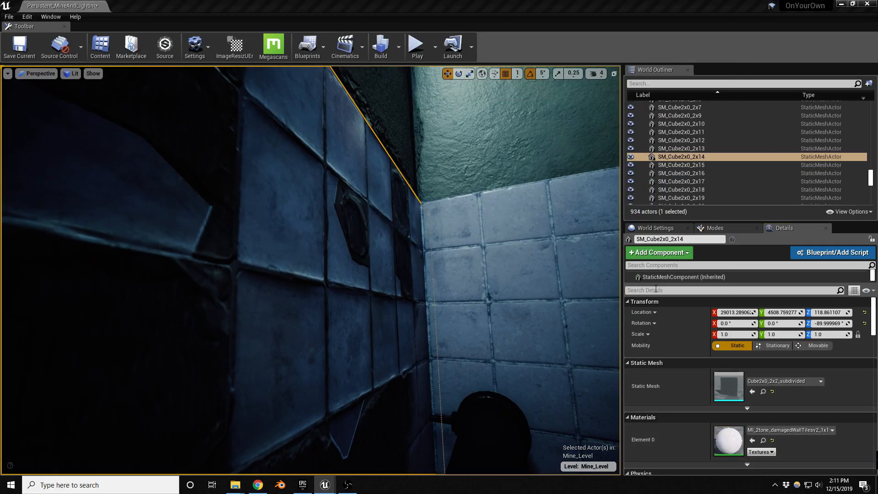
key("F11")
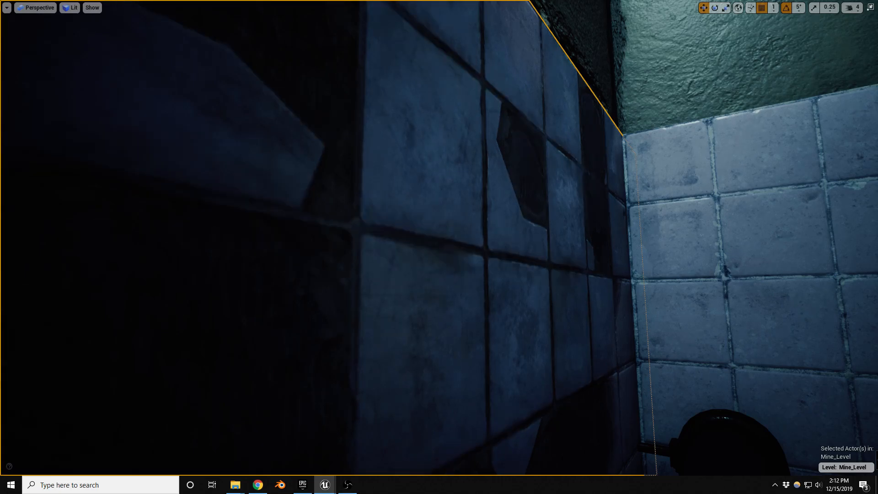
mouse_move(776, 297)
right_mouse_down()
mouse_move(731, 297)
mouse_move(739, 281)
mouse_move(720, 283)
mouse_move(745, 269)
mouse_move(778, 276)
mouse_move(777, 292)
right_mouse_up()
key("s")
key("w")
key("s")
key("w")
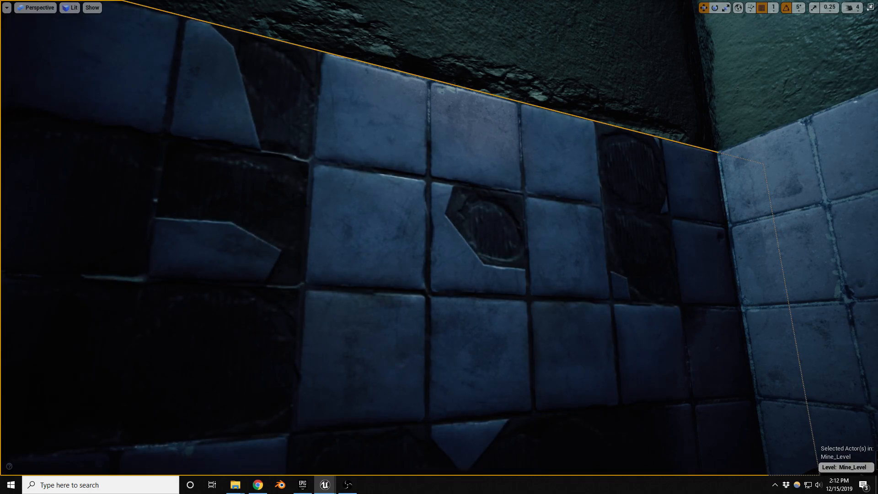
right_click_drag(830, 336, 773, 339)
left_click(580, 249)
left_click(503, 267)
key("shift+2")
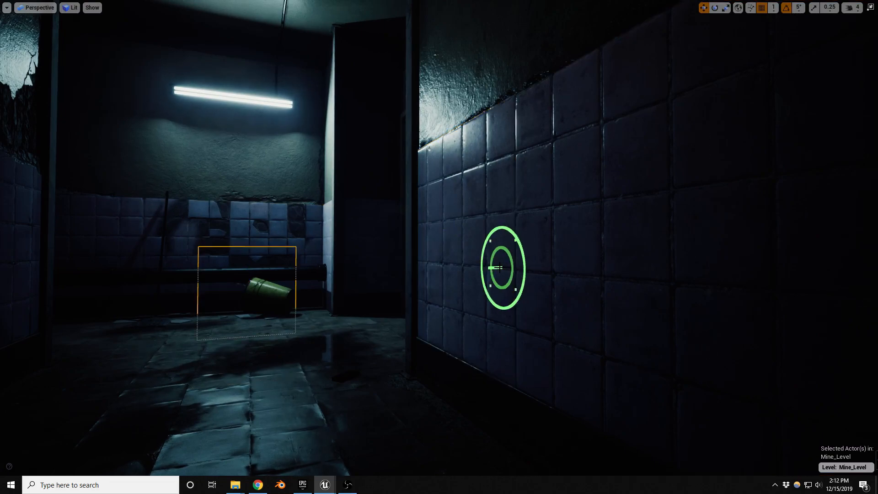
right_click(483, 230)
key("Escape")
key("Escape")
left_click(463, 222)
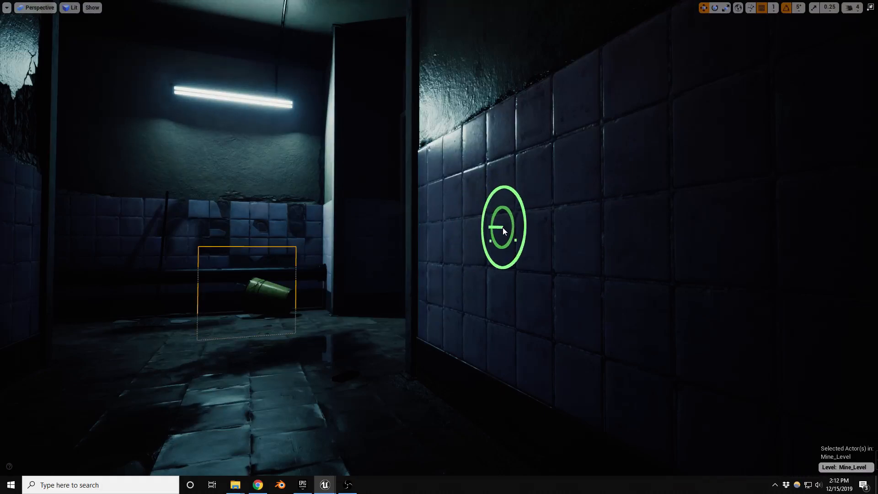
key("Escape")
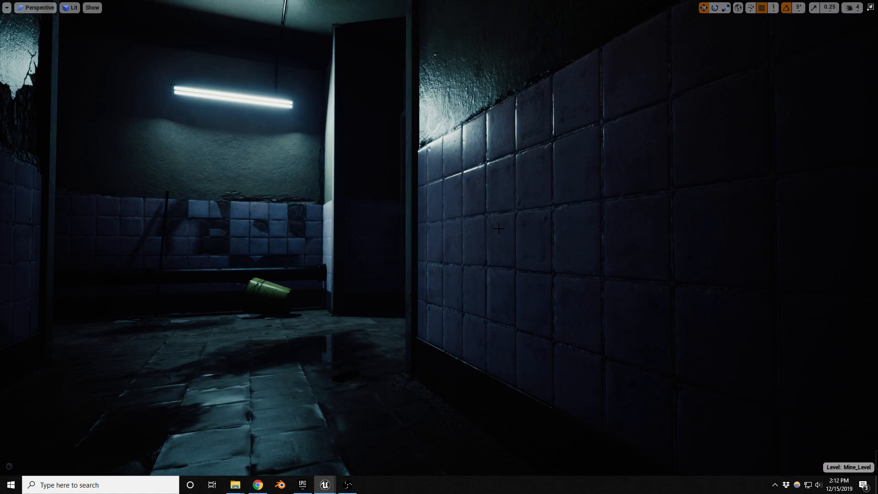
Vertex-paint missing tile damage onto the dark corridor wall block next to the alcove opening.
left_click(500, 240)
key("shift+2")
mouse_move(485, 218)
left_mouse_down()
mouse_move(486, 147)
mouse_move(514, 221)
mouse_move(496, 343)
mouse_move(430, 280)
mouse_move(445, 172)
mouse_move(431, 157)
mouse_move(464, 201)
mouse_move(443, 265)
left_mouse_up()
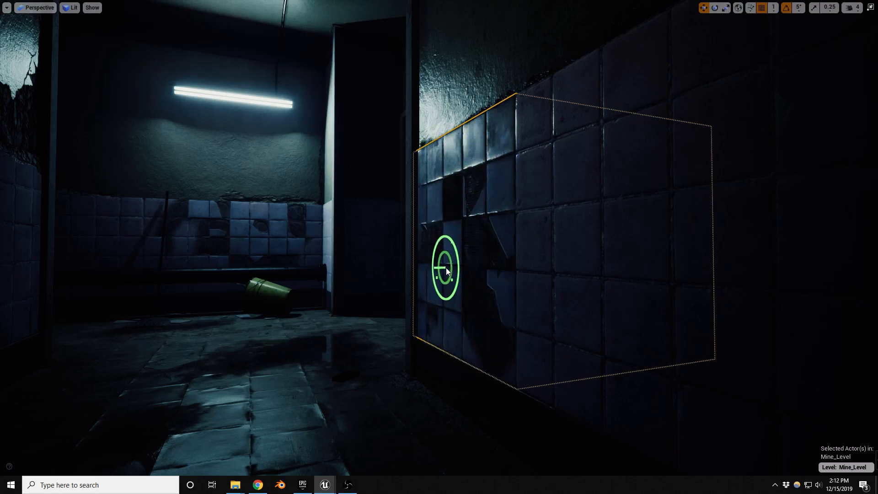
key("shift+1")
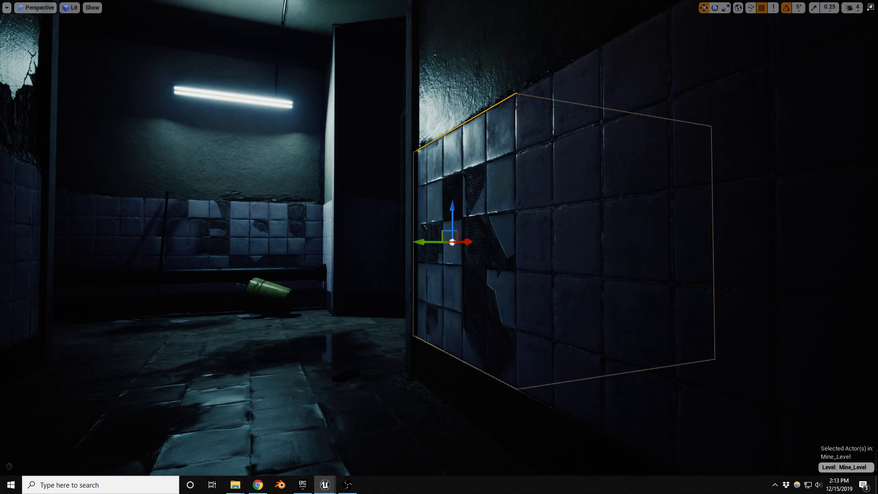
Erase most of the vertex-painted damage from the corridor wall block next to the alcove opening.
middle_click_drag(435, 334, 455, 347)
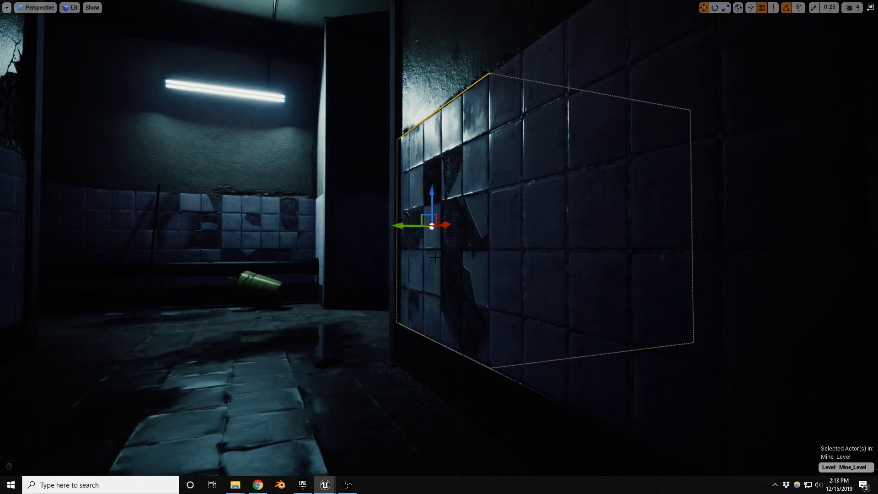
mouse_move(437, 219)
left_mouse_down()
mouse_move(455, 174)
mouse_move(426, 168)
mouse_move(407, 294)
mouse_move(424, 168)
mouse_move(406, 147)
mouse_move(455, 127)
mouse_move(399, 217)
mouse_move(455, 196)
mouse_move(484, 212)
mouse_move(476, 222)
mouse_move(421, 226)
left_mouse_up()
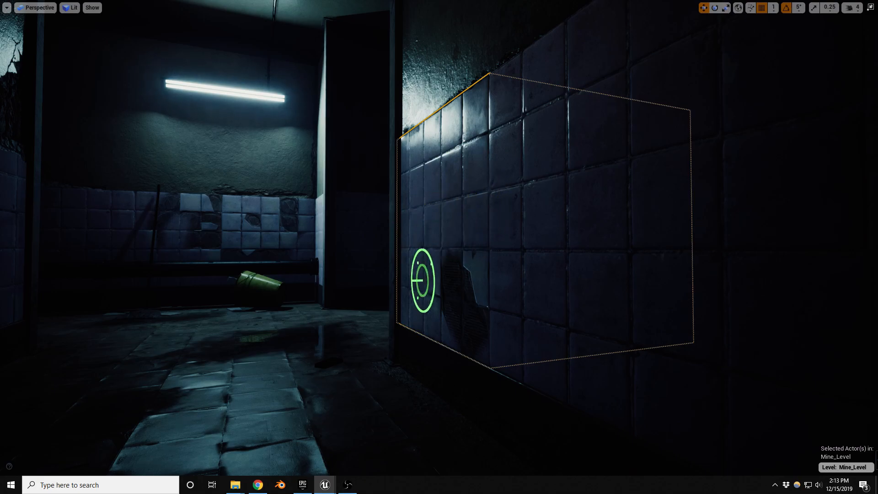
right_click_drag(419, 282, 410, 292)
left_click_drag(462, 292, 507, 326)
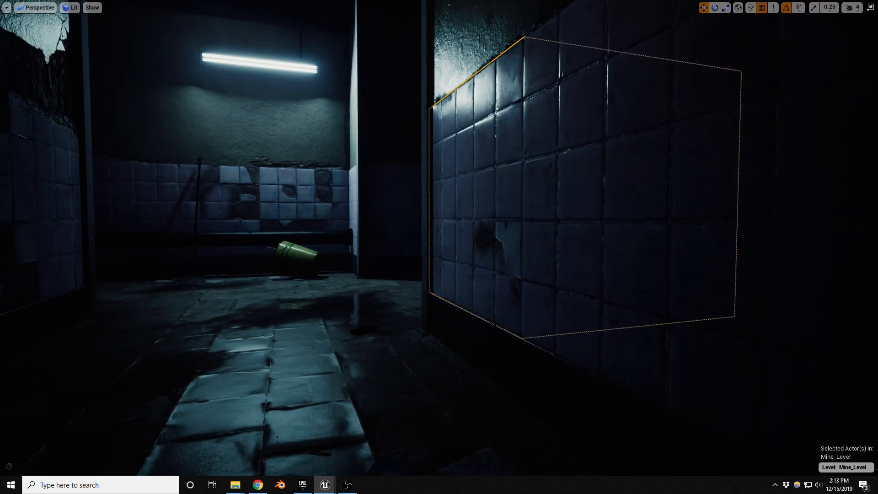
mouse_move(486, 260)
left_mouse_down()
mouse_move(471, 263)
mouse_move(503, 339)
mouse_move(515, 315)
mouse_move(504, 265)
mouse_move(489, 252)
mouse_move(477, 305)
mouse_move(510, 260)
mouse_move(481, 318)
mouse_move(467, 322)
left_mouse_up()
Paint more missing tiles on the alcove's back wall block behind the broom handle, and save the level.
right_click_drag(467, 322, 417, 322)
key("w")
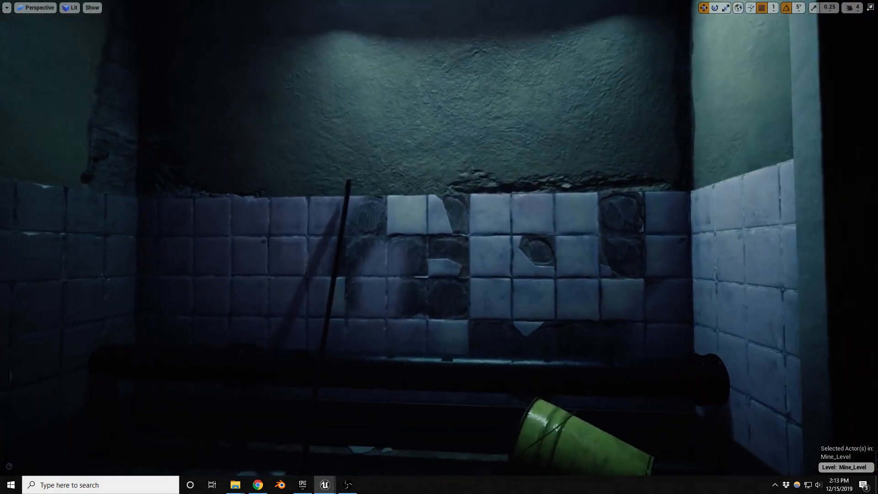
left_click(393, 271)
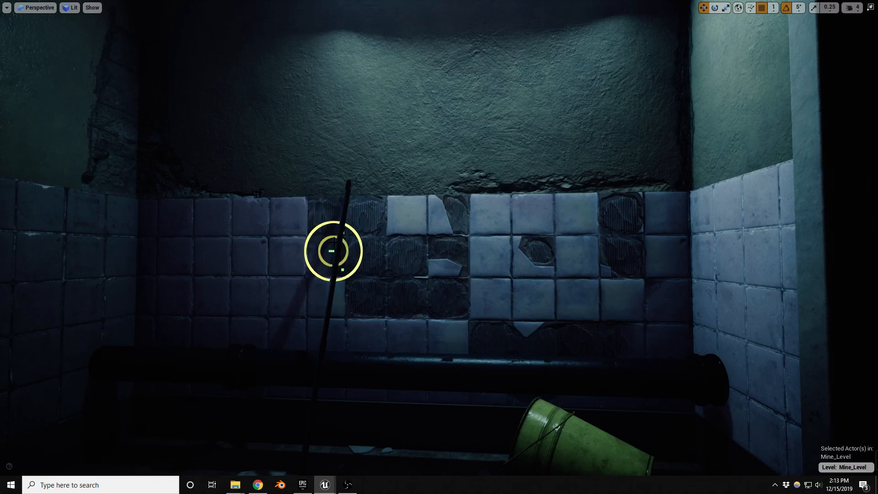
mouse_move(424, 297)
right_mouse_down()
mouse_move(474, 318)
mouse_move(472, 336)
mouse_move(473, 329)
right_mouse_up()
key("shift+1")
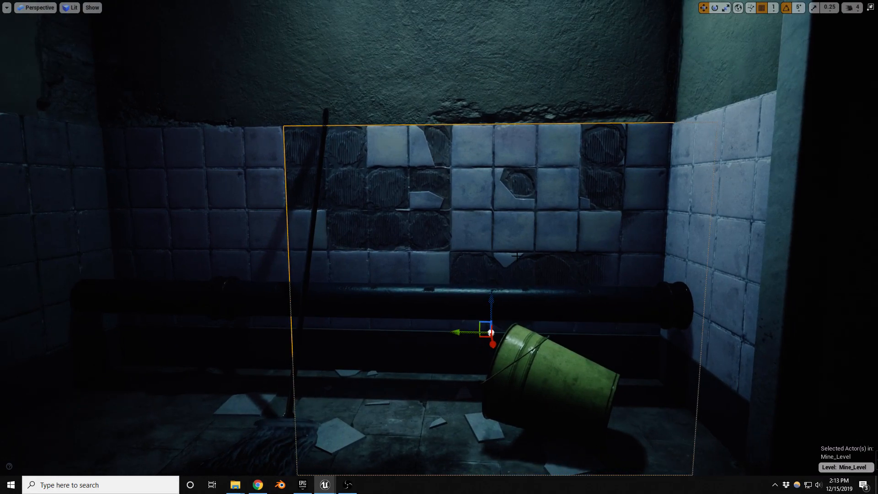
key("ctrl+s")
key("alt+Tab")
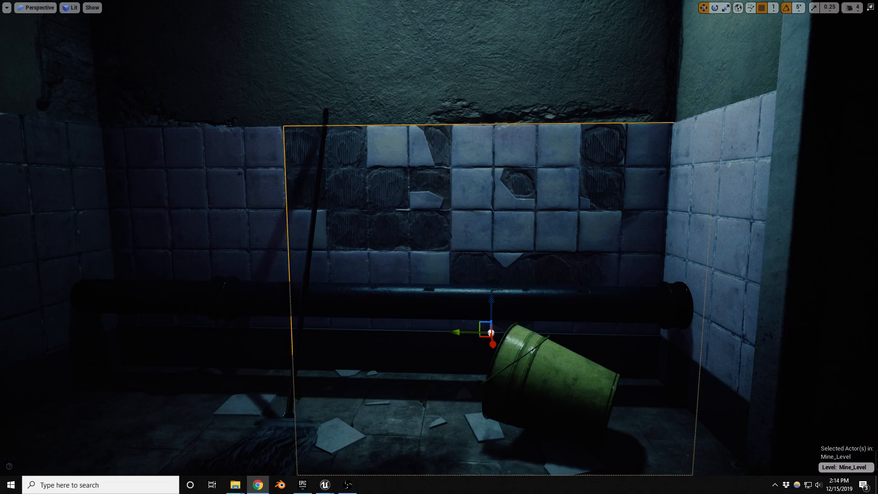
right_click_drag(380, 203, 481, 195)
key("s")
key("w")
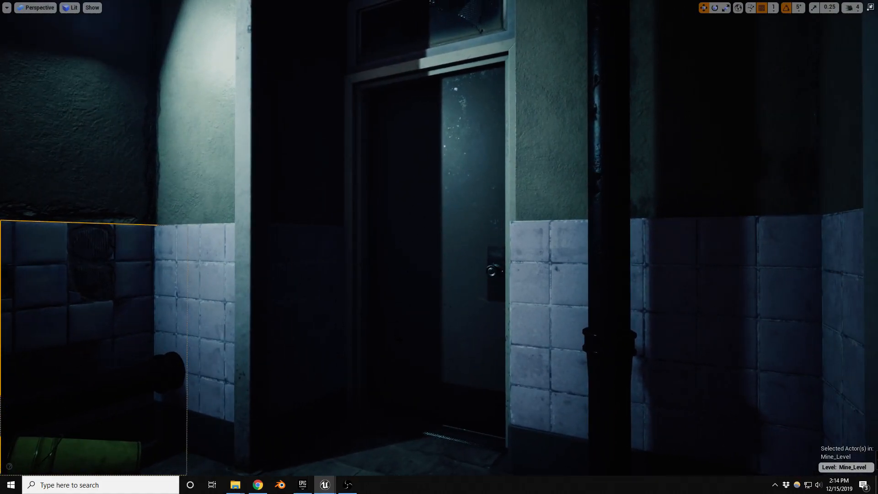
Examine the corridor's tiled walls, lockers and doorways from several viewpoints in the full-screen viewport.
right_click_drag(480, 195, 388, 199)
key("s")
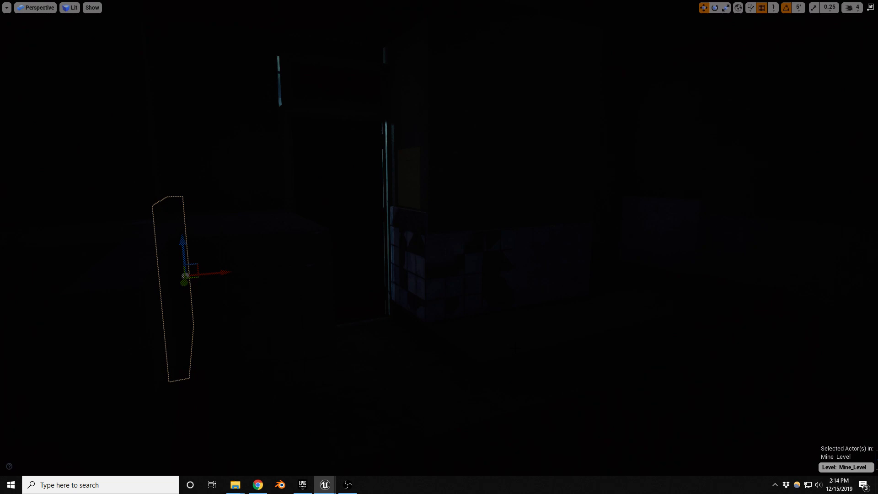
key("w")
right_click_drag(439, 247, 616, 249)
key("s")
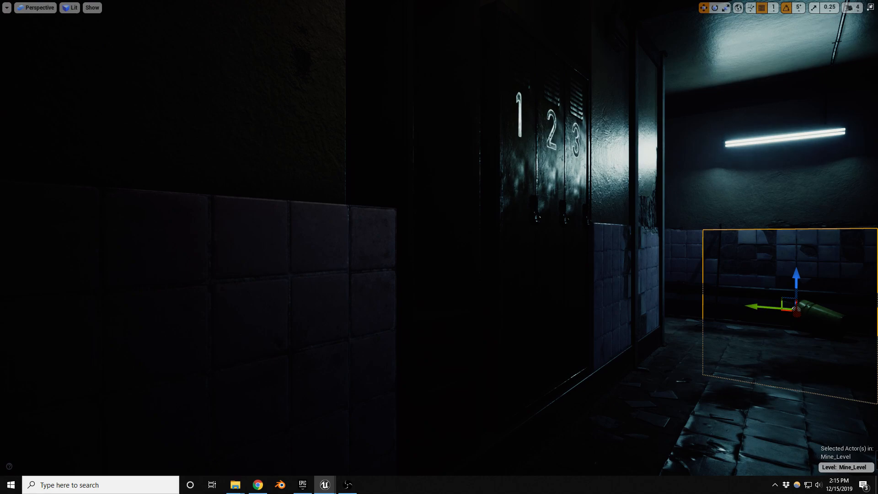
middle_click_drag(439, 247, 444, 228)
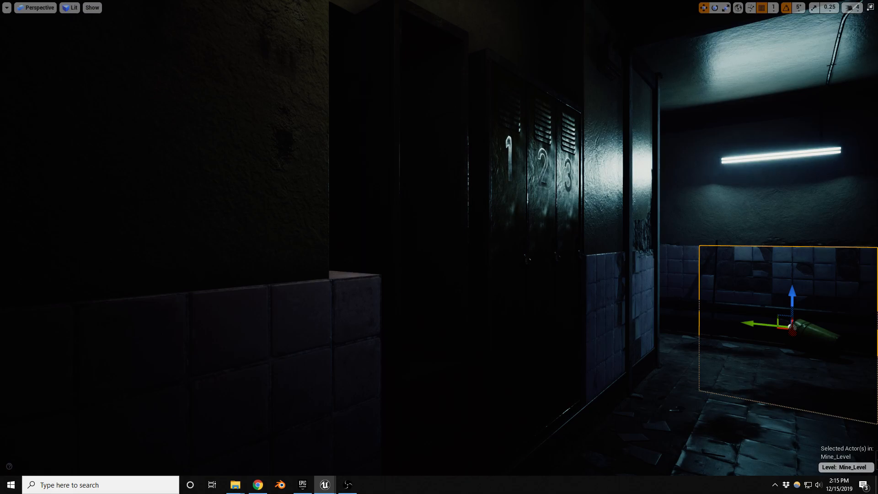
right_click_drag(439, 247, 485, 256)
key("w")
key("d")
right_click_drag(427, 297, 425, 322)
Try setting the metal door's interaction state to Opened and its lockpickable option to None.
left_click(458, 312)
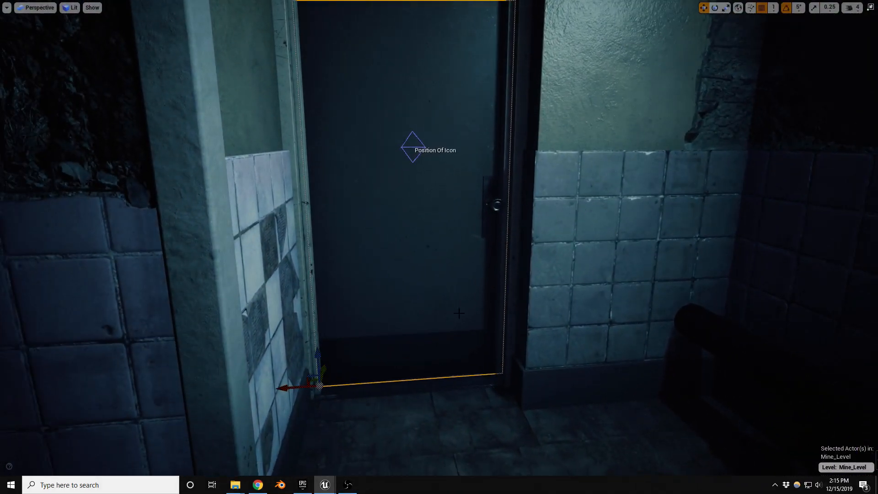
key("F11")
left_click(788, 228)
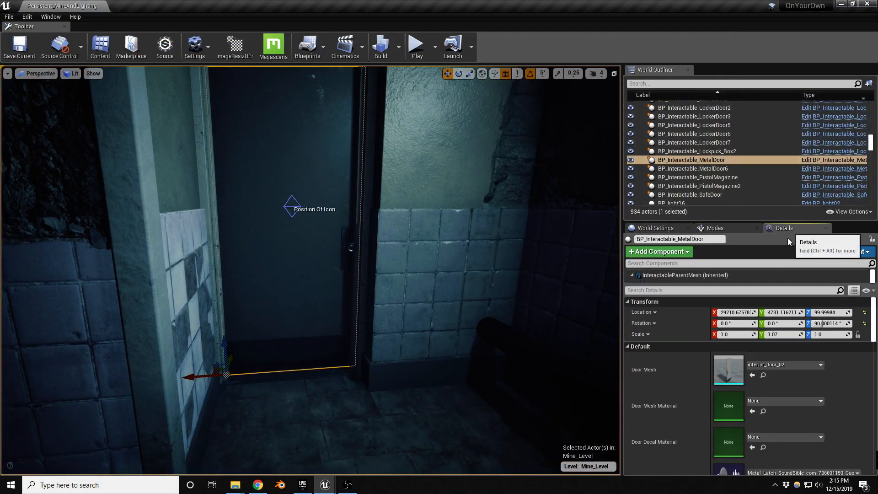
scroll(743, 394, "down", 8)
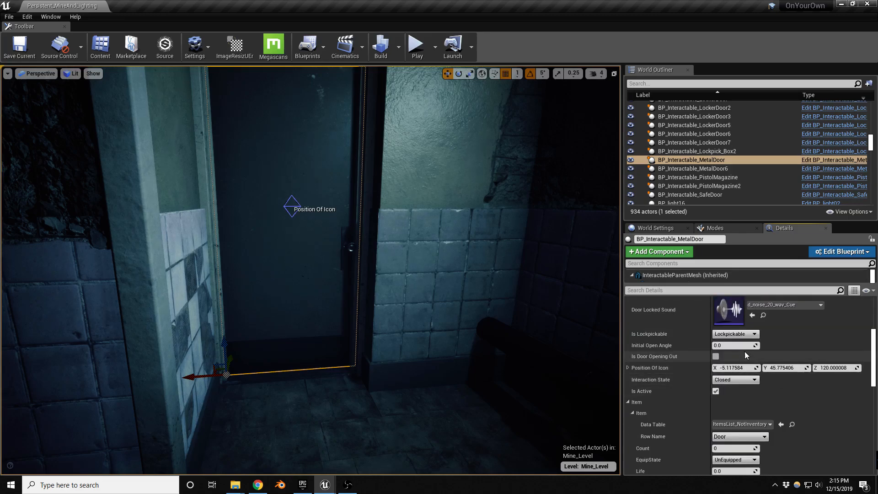
left_click(736, 380)
left_click(733, 394)
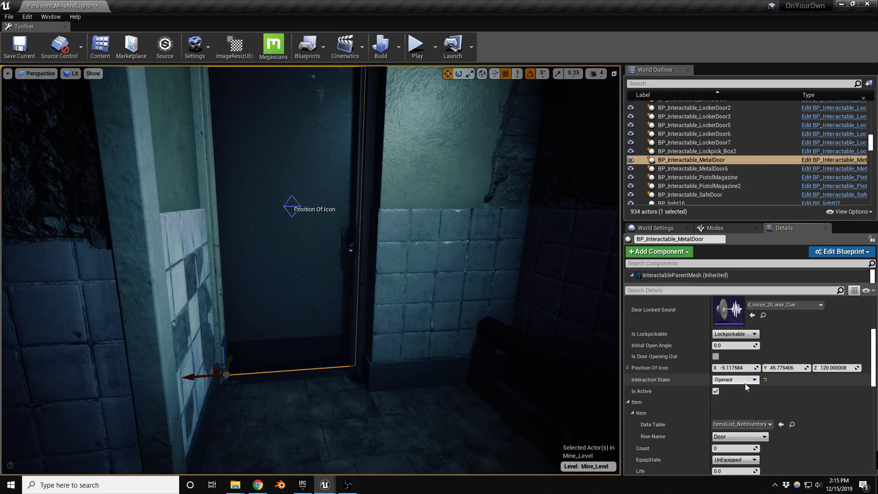
left_click(732, 348)
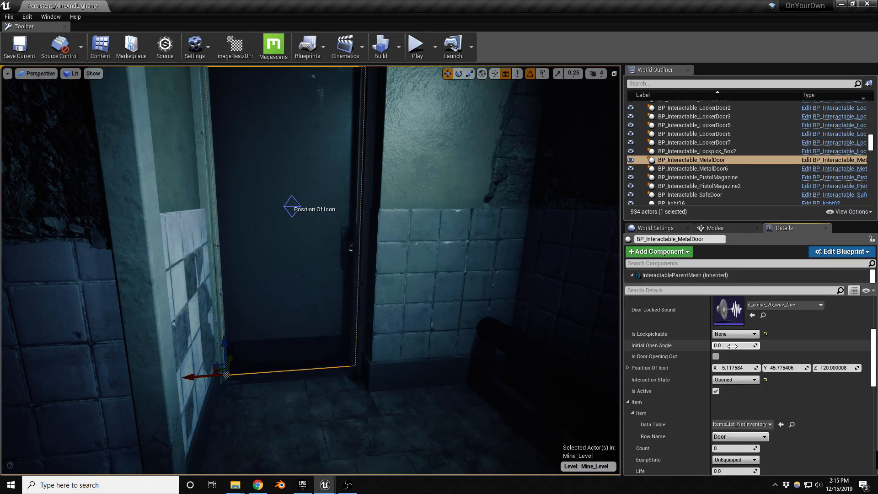
Restore the metal door's interaction state to Closed and its lockpickable option to Lockpickable.
left_click(742, 381)
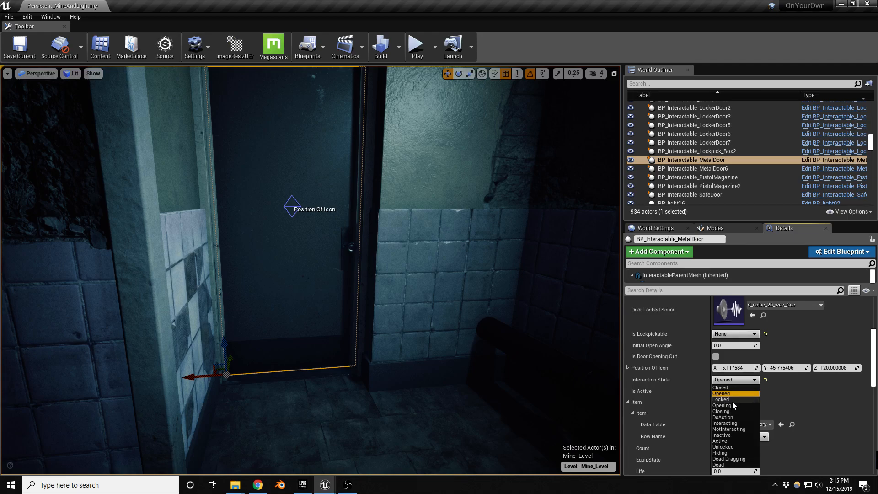
left_click(732, 389)
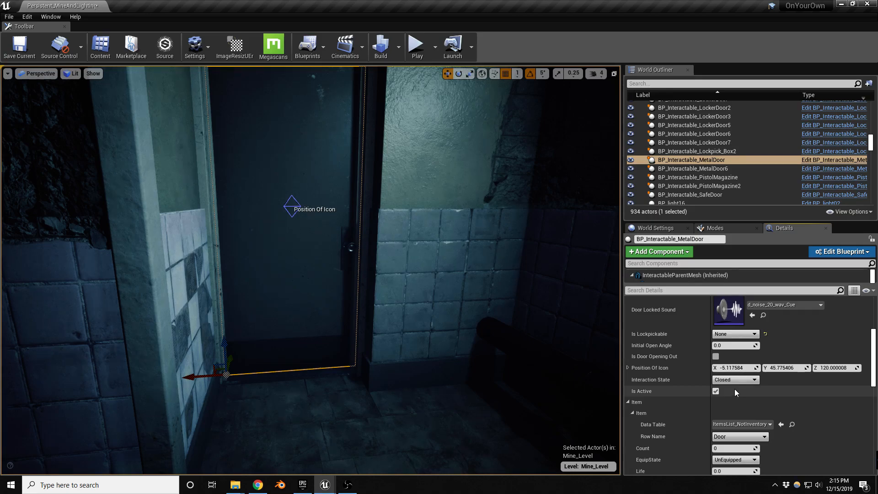
left_click(750, 334)
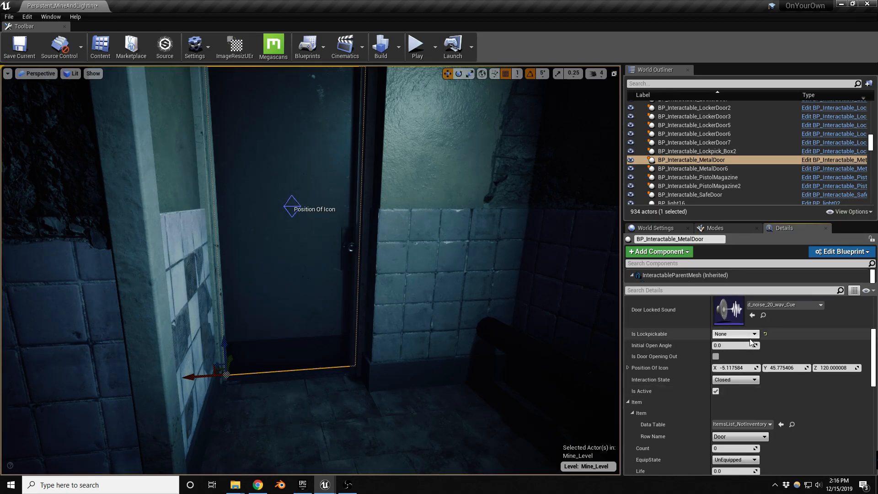
left_click(741, 345)
right_click_drag(311, 270, 297, 242)
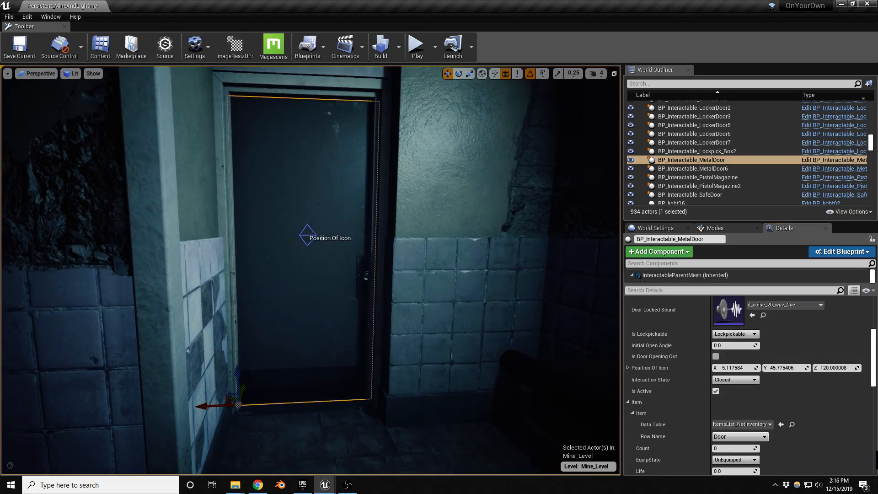
scroll(783, 388, "up", 4)
Select the thick tiled block beside the metal door and replace its static mesh with Cube2x0_2x2_subdivided.
right_click_drag(439, 329, 377, 312)
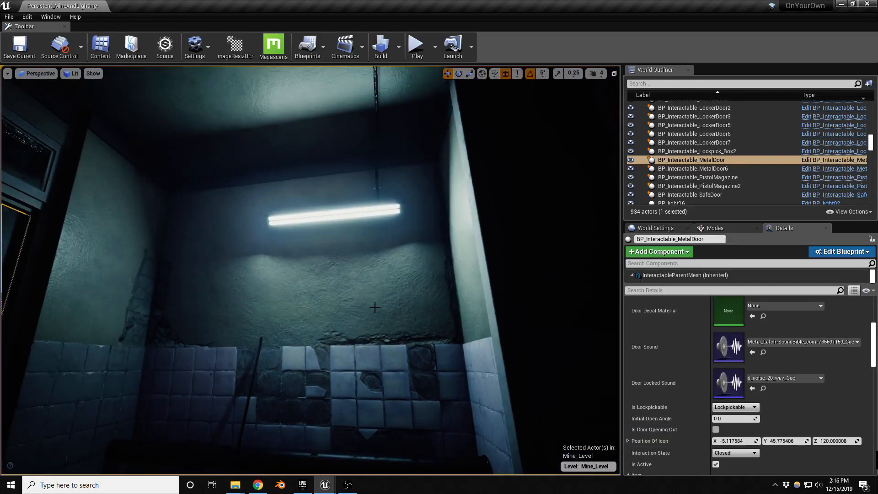
left_click(323, 215)
right_click_drag(339, 215, 315, 216)
left_click_drag(410, 203, 163, 248, "alt")
right_click_drag(160, 271, 105, 288)
right_click_drag(225, 263, 270, 298)
left_click(227, 263)
right_click_drag(227, 263, 256, 258)
right_click_drag(590, 300, 571, 302)
scroll(805, 369, "up", 5)
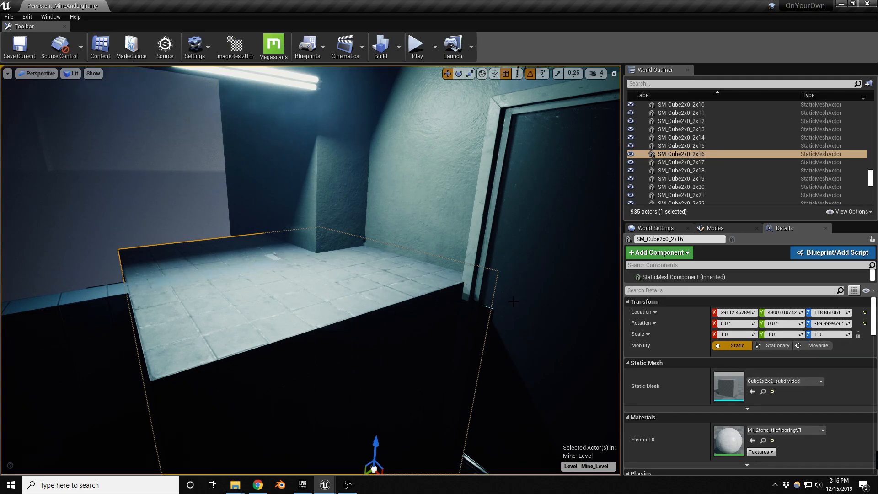
left_click(796, 381)
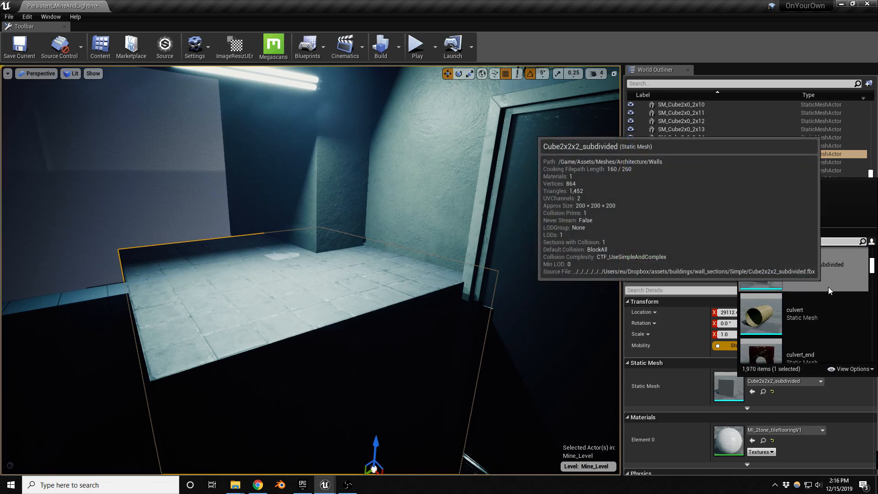
scroll(827, 287, "up", 2)
left_click(828, 309)
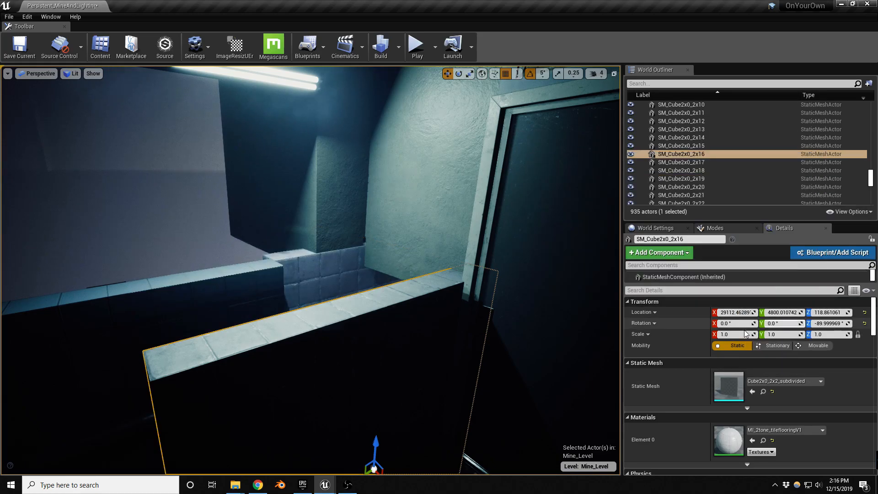
Rotate the thin tile block 90 degrees and move it against the plaster wall beside the metal door.
right_click_drag(387, 362, 388, 411)
key("e")
left_click_drag(379, 392, 311, 387)
key("w")
left_click_drag(365, 365, 343, 260)
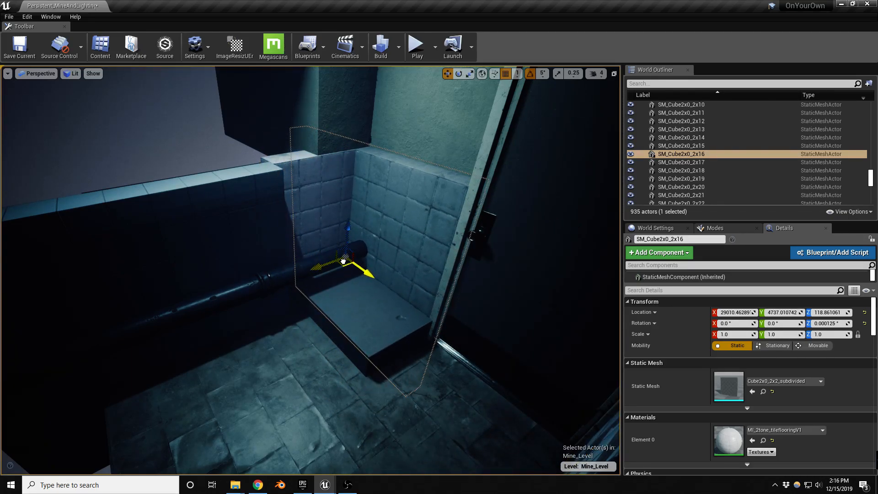
left_click_drag(408, 303, 482, 302, "alt")
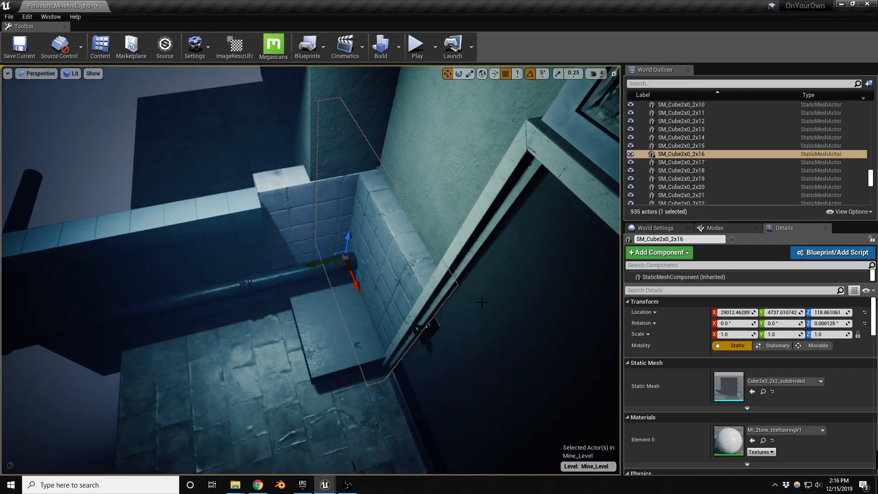
left_click_drag(314, 262, 320, 257)
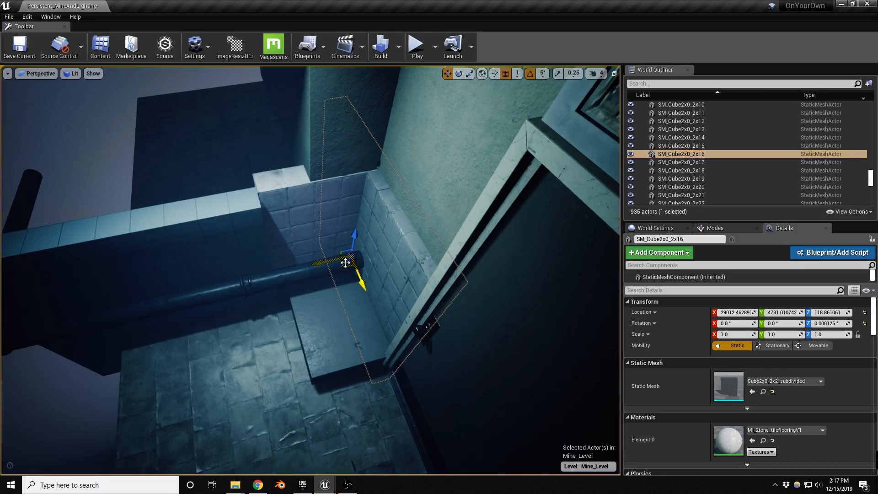
Duplicate the thin tile block with a small Y offset, and shift both blocks back toward the plaster wall.
left_click_drag(349, 275, 212, 276, "alt")
left_click_drag(288, 277, 316, 287, "alt")
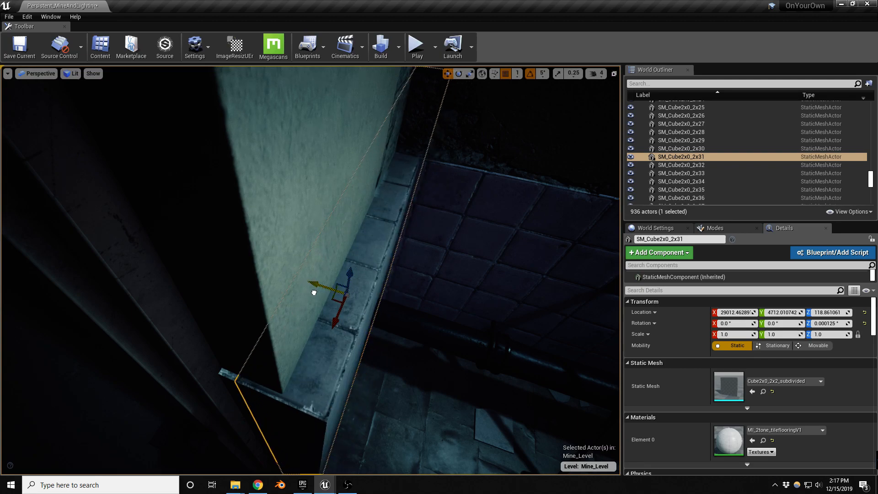
left_click(228, 375, "ctrl")
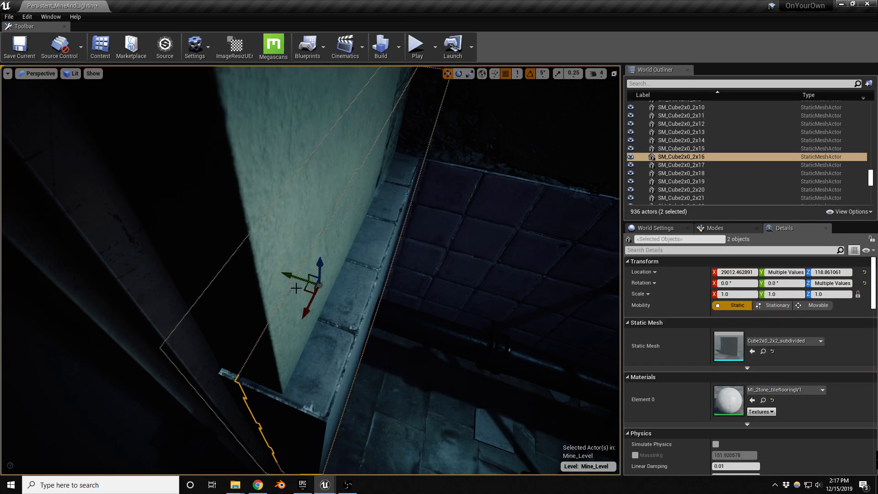
left_click_drag(298, 277, 290, 271)
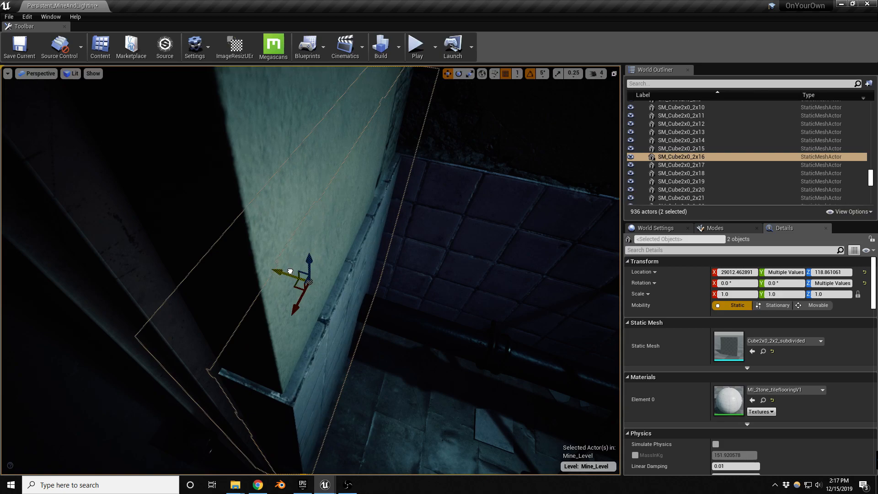
left_click_drag(289, 271, 288, 271)
right_click_drag(288, 270, 338, 270)
Delete the original thin tile block and try stretching the remaining copy to a Y scale of about 1.58.
left_click(339, 270)
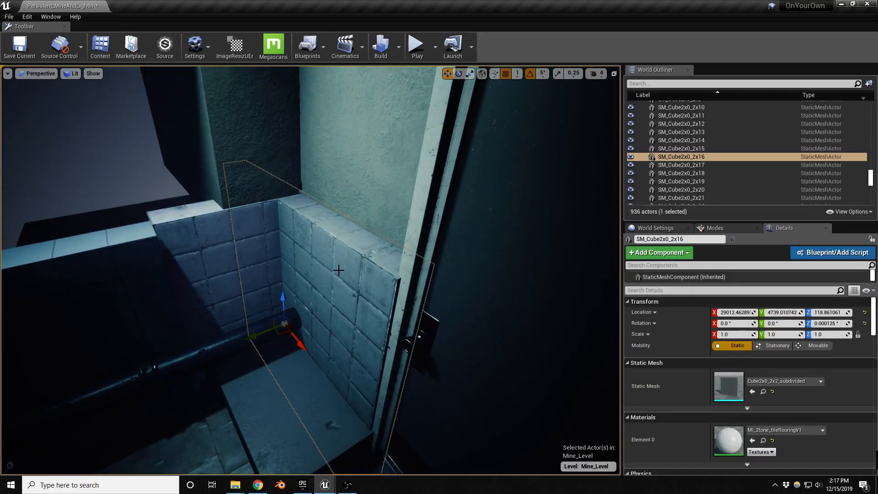
key("Delete")
left_click(348, 277)
right_click_drag(348, 277, 311, 275)
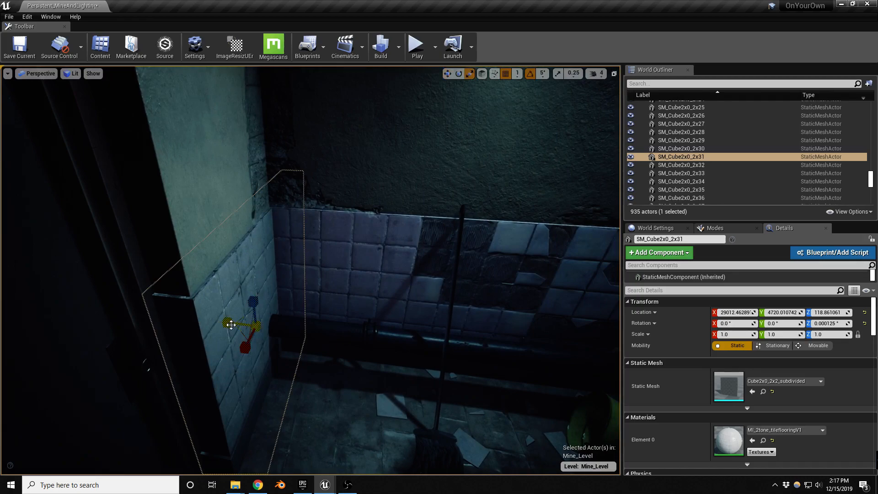
left_click_drag(230, 326, 203, 329)
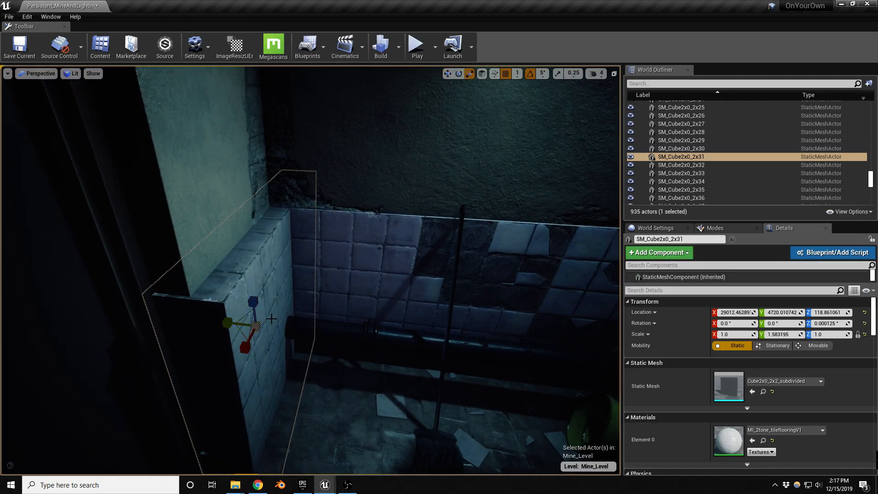
Undo the stretch of the copied tile block and the deletion of the original.
key("ctrl+z")
right_click_drag(271, 319, 250, 319)
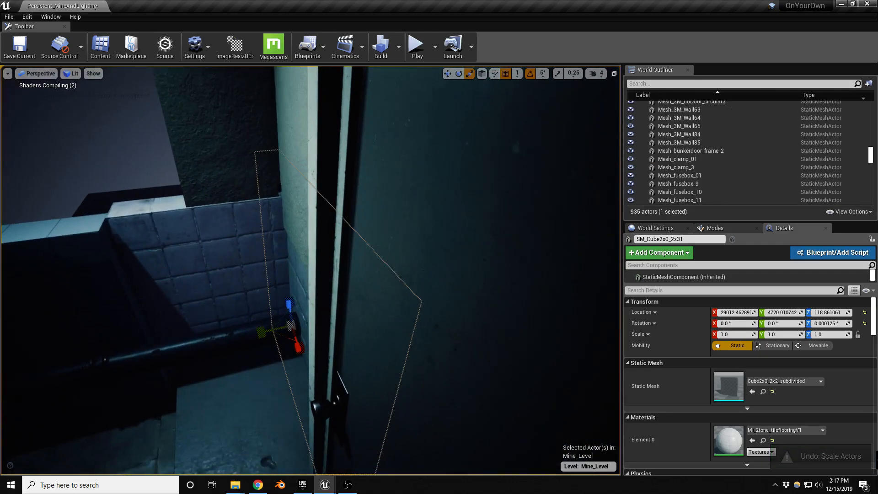
right_click_drag(313, 343, 274, 342)
key("ctrl+z")
key("ctrl+z")
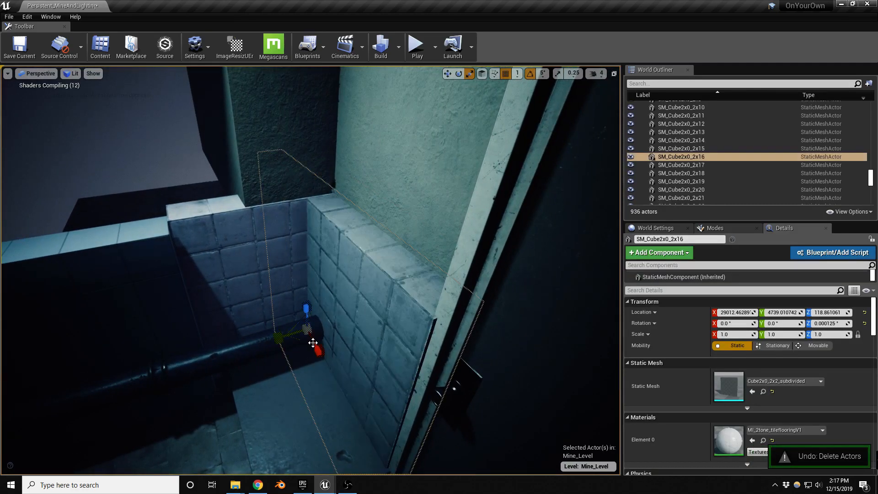
key("ctrl+z")
Duplicate the upper plaster wall block above the tiles beside the door and offset the copy along its Y axis.
left_click(404, 247)
right_click_drag(404, 247, 432, 238)
key("w")
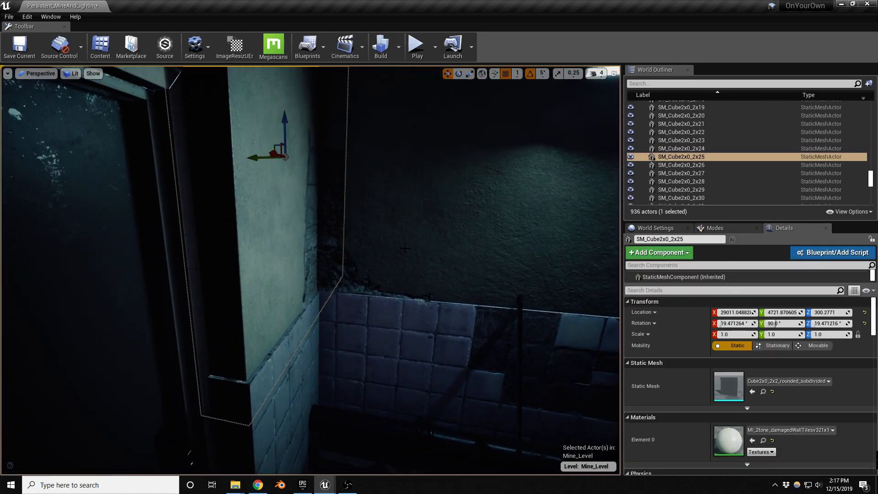
right_click_drag(291, 264, 286, 209)
left_click_drag(265, 170, 235, 178, "alt")
Narrow the rubber baseboard block below the tiles to a Y scale of about 0.45 and slide it closer to the tile wall.
right_click_drag(311, 300, 203, 299)
left_click(312, 315)
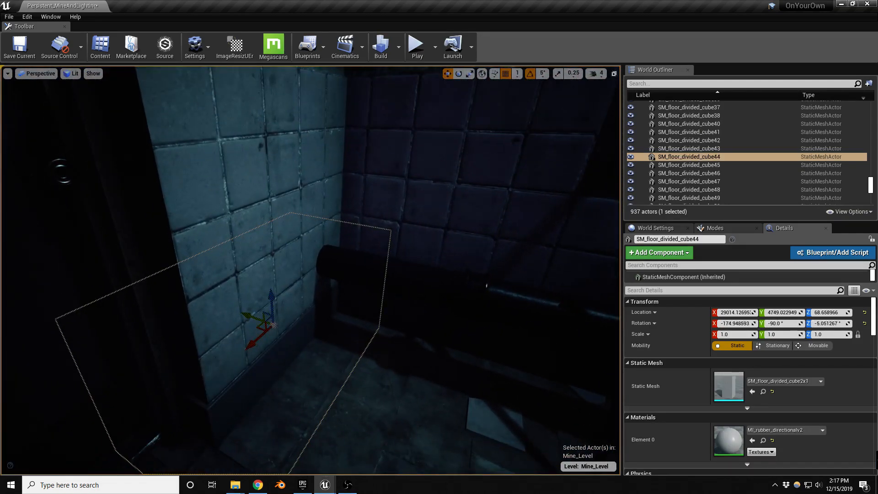
left_click_drag(305, 330, 268, 325)
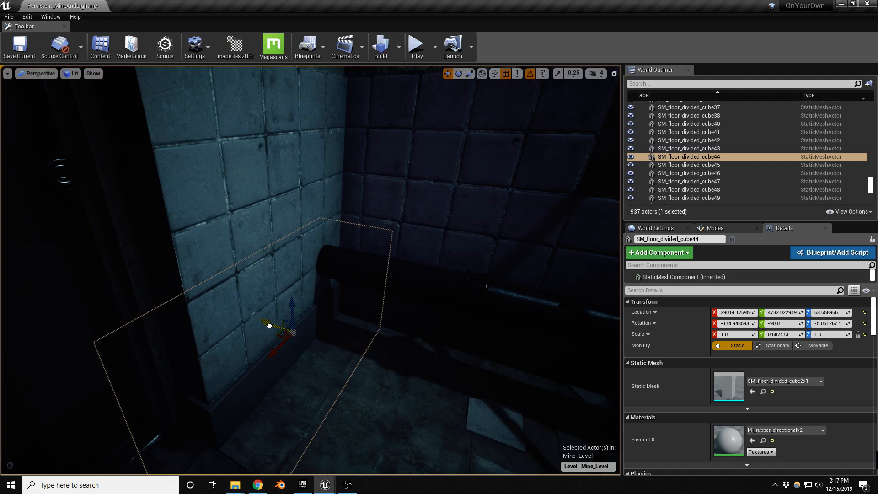
left_click_drag(268, 351, 417, 372, "alt")
key("r")
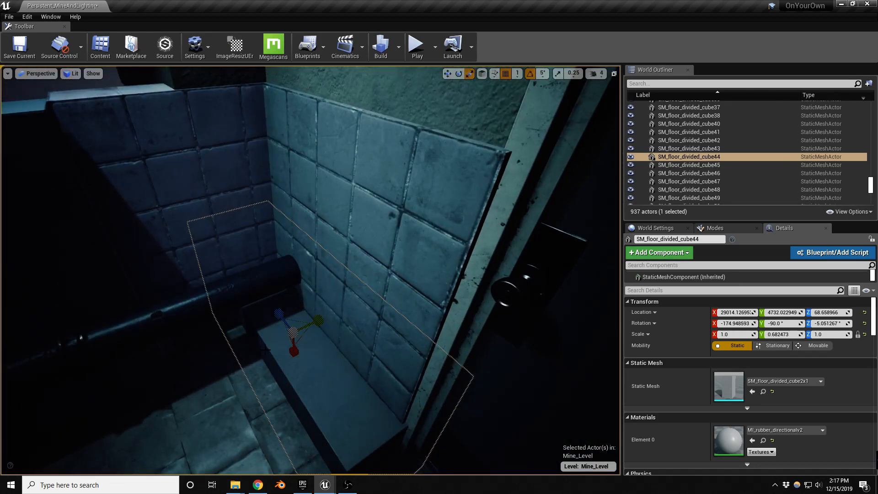
left_click_drag(312, 333, 298, 334)
left_click_drag(312, 368, 167, 364, "alt")
key("w")
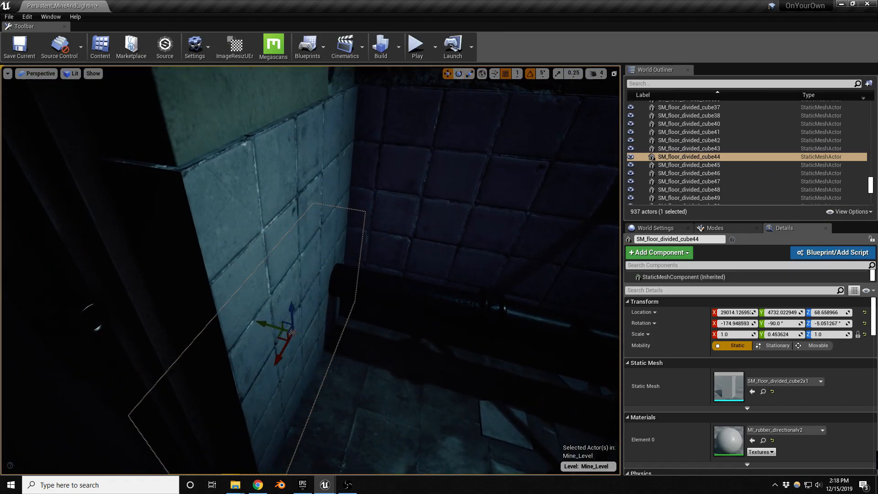
left_click_drag(270, 323, 402, 332)
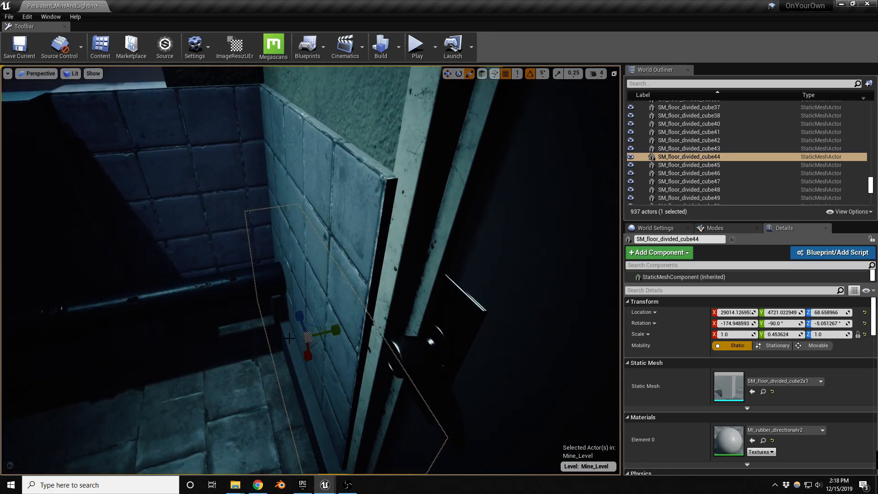
left_click(321, 332)
key("w")
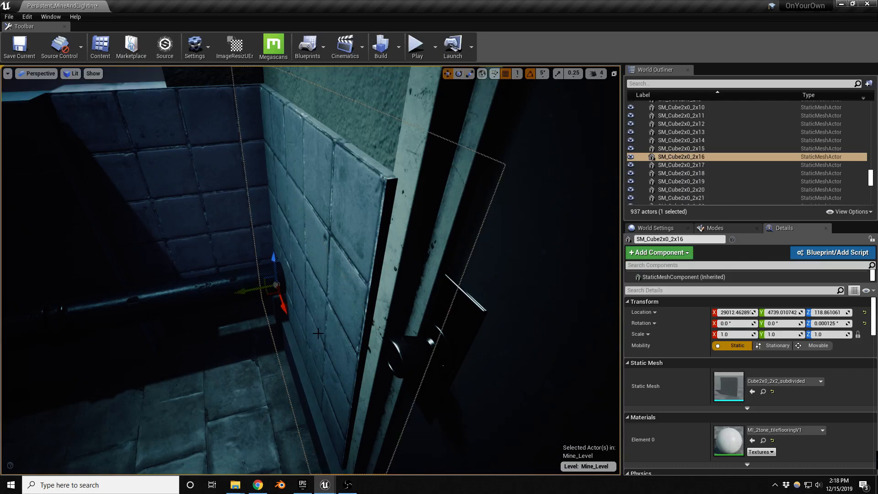
key("ctrl+z")
key("ctrl+z")
key("ctrl+z")
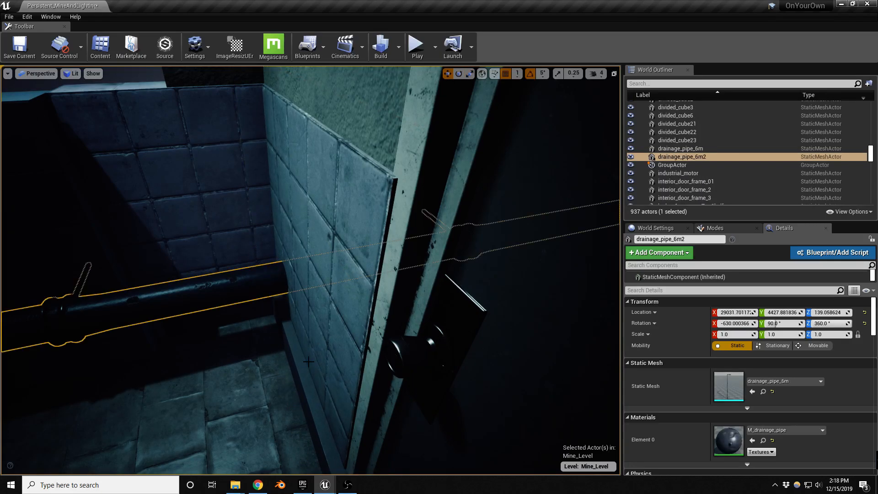
Slide the narrow rubber baseboard block below the tiles along the Y axis to about Y 4720.
left_click_drag(276, 345, 151, 343)
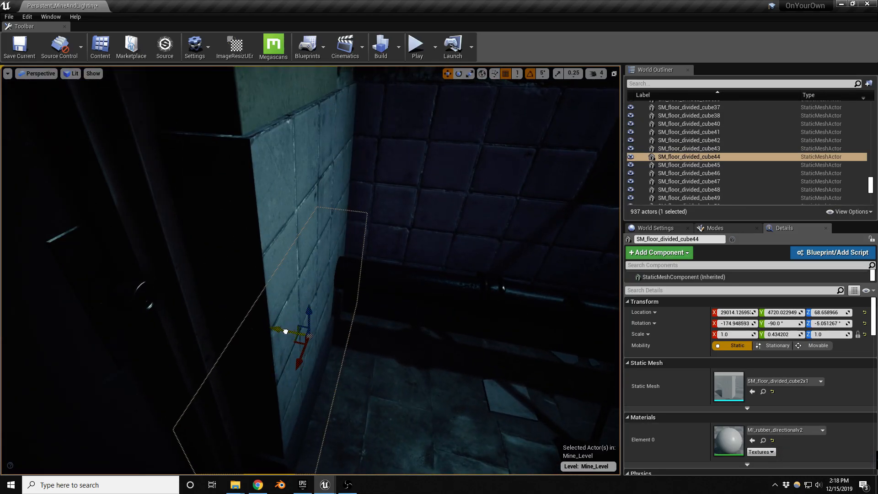
left_click_drag(309, 274, 458, 279, "alt")
right_click_drag(458, 279, 512, 206)
Select the metal door and nudge it slightly along the floor to fit its frame.
mouse_move(252, 339)
right_mouse_down()
mouse_move(249, 368)
mouse_move(252, 352)
right_mouse_up()
mouse_move(384, 352)
right_mouse_down()
mouse_move(361, 350)
mouse_move(377, 373)
mouse_move(384, 352)
mouse_move(386, 361)
right_mouse_up()
left_click(384, 353)
left_click_drag(447, 362, 464, 374)
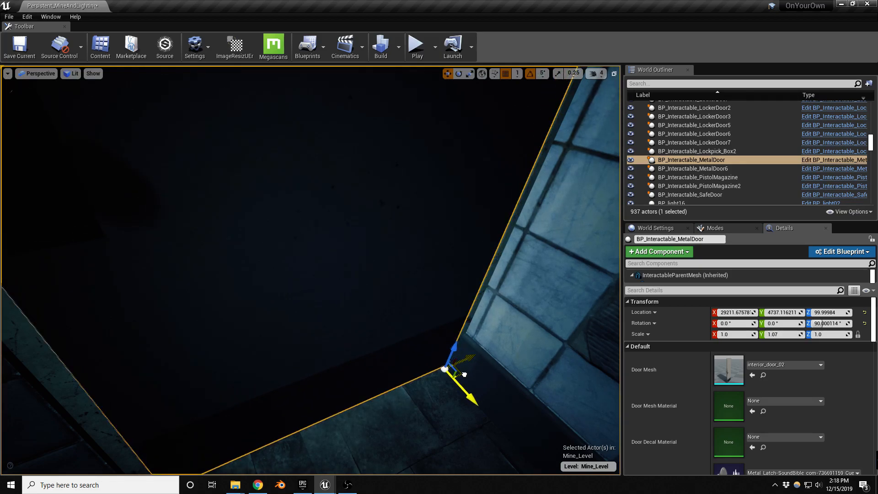
Widen the broken window above the door to an X scale of about 1.02.
right_click_drag(464, 374, 450, 281)
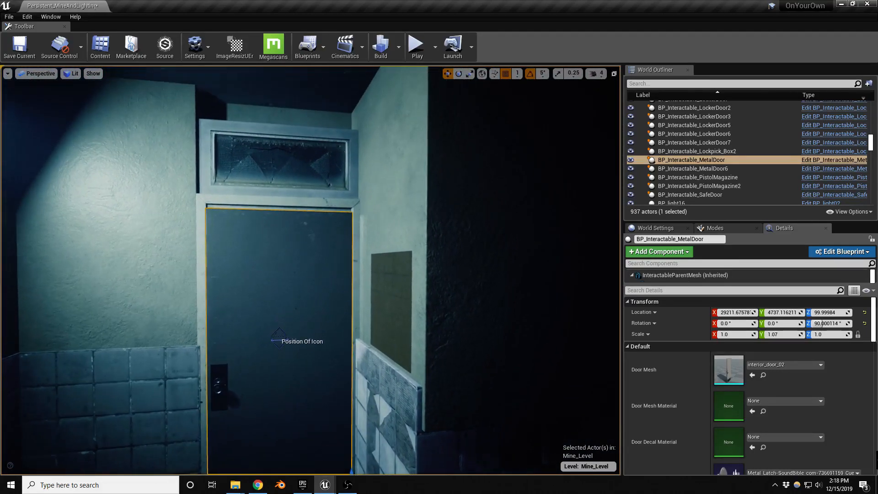
left_click(207, 164)
right_click_drag(208, 164, 215, 174)
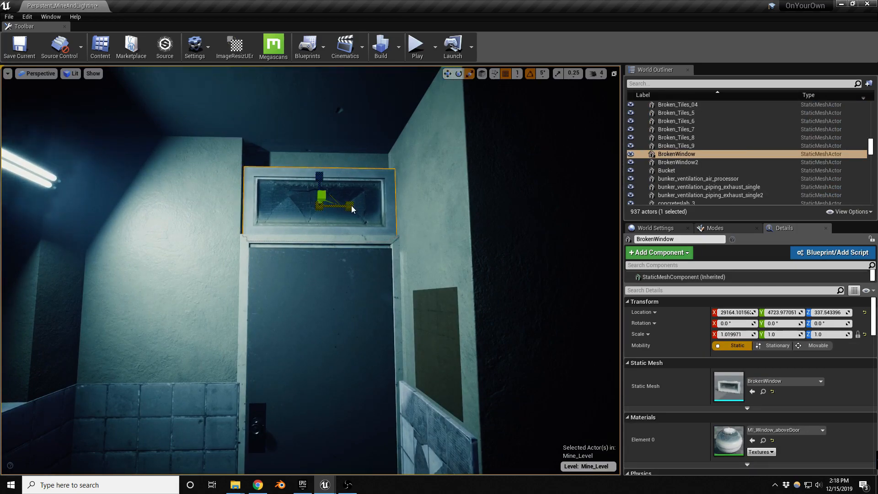
Duplicate the plaster wall block above the broken window and shift the copy sideways to cover the gap.
left_click(337, 160)
right_click_drag(352, 173, 370, 155)
key("w")
left_click_drag(334, 123, 354, 129, "alt")
right_click_drag(343, 188, 196, 161)
Duplicate the plaster ceiling block near the door, adjust its height and slide the copy along the X axis.
key("Escape")
left_click(280, 179)
left_click_drag(520, 190, 360, 151, "alt")
right_click_drag(360, 148, 322, 165)
left_click_drag(454, 232, 453, 223)
left_click_drag(490, 247, 417, 248)
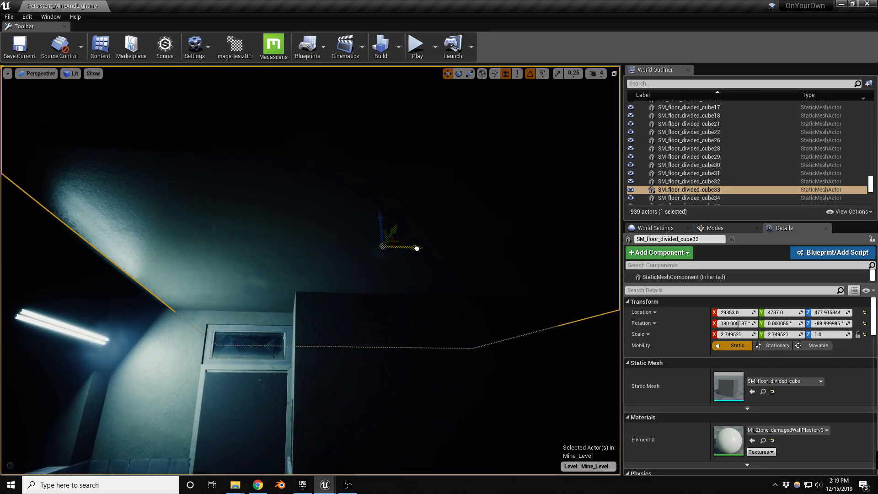
Examine the wall corner beside the door with editor icons shown, in wireframe and lit shading.
right_click_drag(328, 257, 320, 282)
key("w")
right_click_drag(311, 270, 391, 256)
key("w")
key("s")
right_click_drag(335, 263, 335, 262)
key("g")
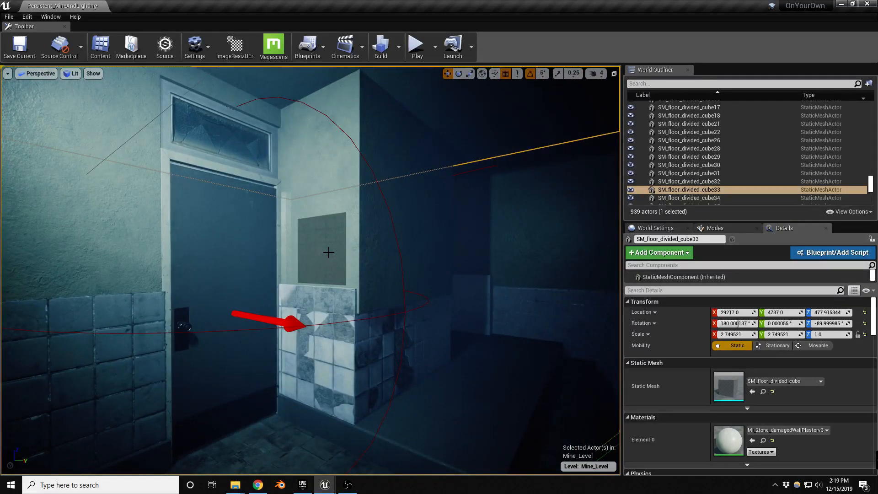
key("alt+2")
key("e")
right_click_drag(332, 275, 293, 261)
key("w")
key("alt+4")
Vertex-paint the damage on the tile wall block beside the door with the Colors brush.
left_click(336, 302)
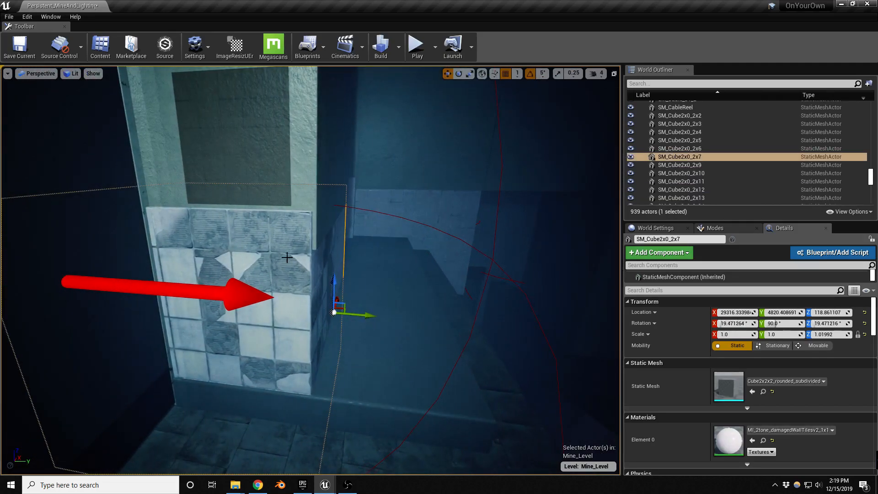
key("shift+4")
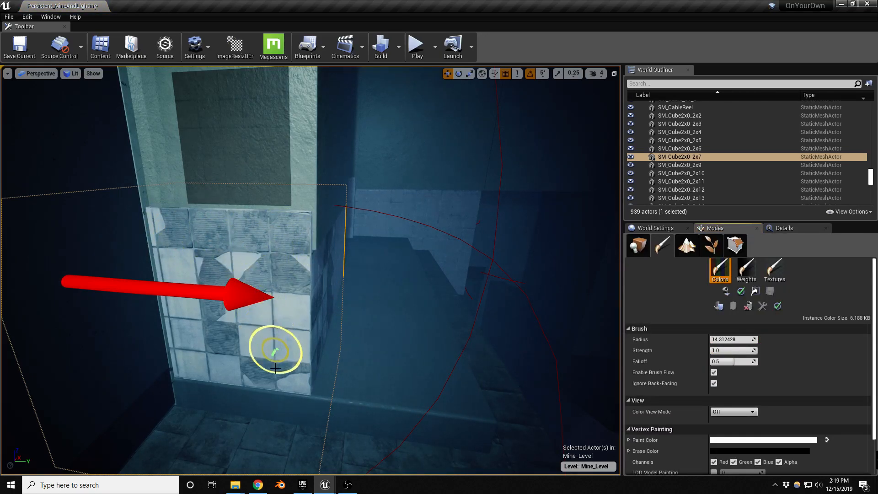
mouse_move(271, 300)
right_mouse_down()
mouse_move(265, 320)
mouse_move(260, 310)
right_mouse_up()
key("shift+1")
Resize the large rubber baseboard block around the tile corner and slide it along the Y axis.
right_click_drag(333, 302, 371, 329)
left_click(352, 338)
left_click_drag(378, 317, 14, 325, "alt")
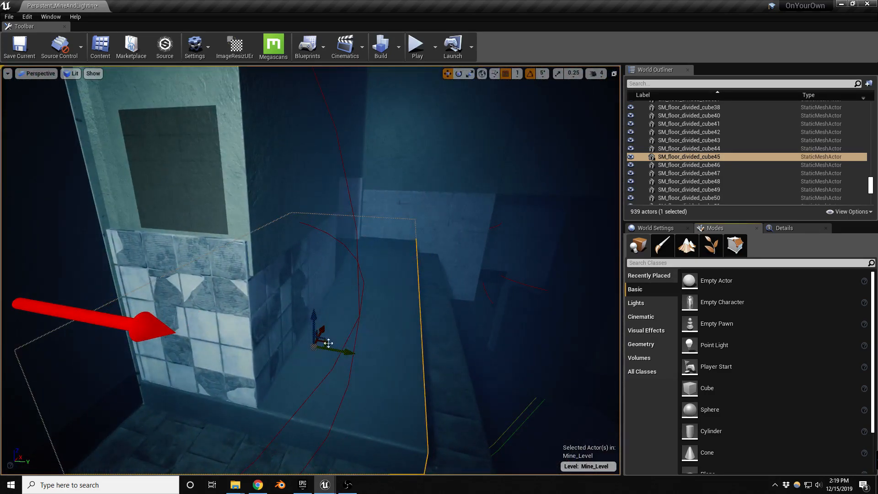
key("r")
mouse_move(346, 351)
left_mouse_down()
mouse_move(379, 338)
mouse_move(352, 353)
left_mouse_up()
key("w")
left_click_drag(228, 408, 237, 404, "alt")
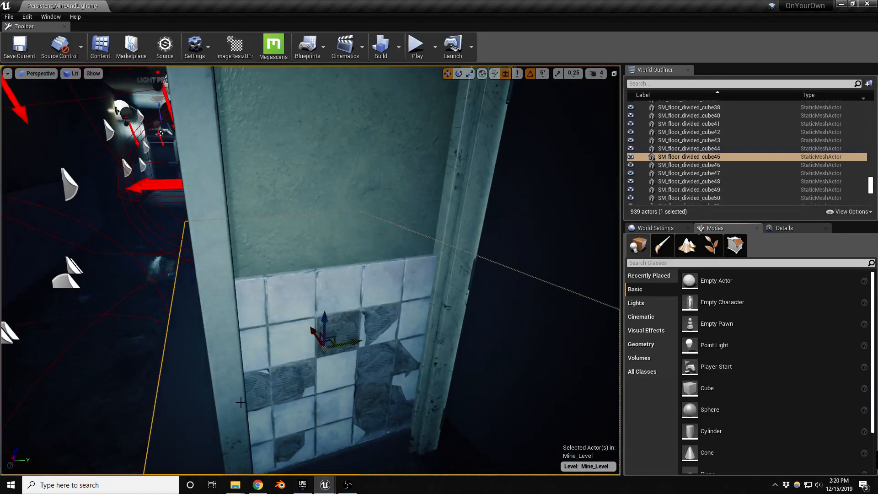
left_click_drag(348, 353, 373, 330)
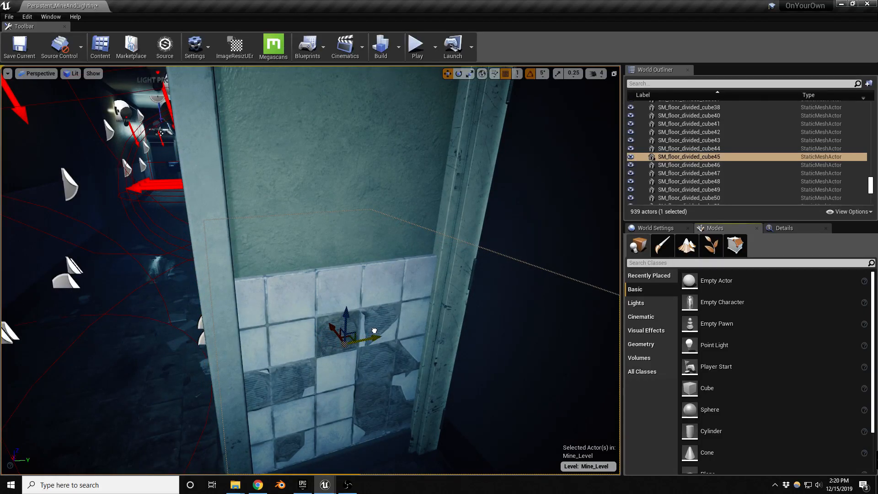
Delete the low wall block beside the drainage pipe and clear the selection.
left_click_drag(135, 407, 50, 402, "alt")
right_click_drag(235, 381, 101, 383)
mouse_move(288, 363)
right_mouse_down()
mouse_move(289, 336)
mouse_move(224, 369)
mouse_move(274, 368)
right_mouse_up()
left_click(288, 364)
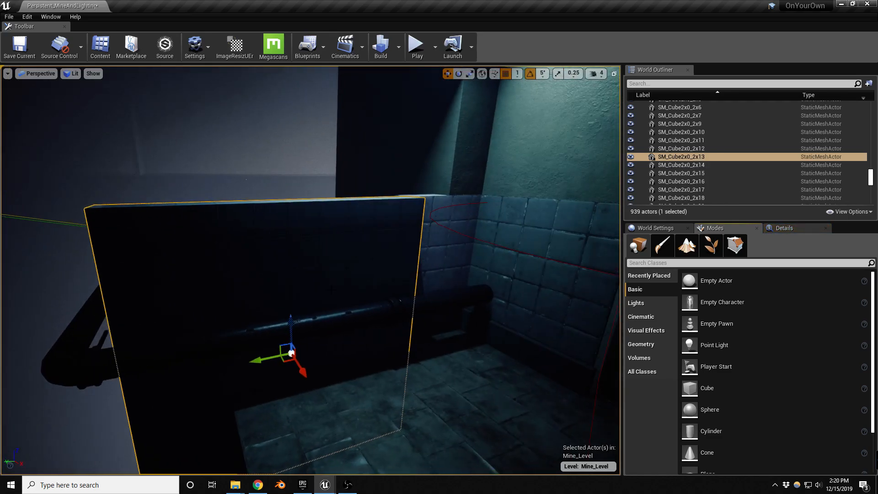
key("Delete")
right_click_drag(366, 270, 389, 275)
left_click(386, 264)
right_click_drag(513, 270, 493, 270)
left_click_drag(472, 302, 234, 316, "alt")
key("Escape")
Select the large rubber baseboard block again and nudge it along the X axis at the tile corner.
right_click_drag(233, 316, 370, 343)
left_click(379, 370)
key("f")
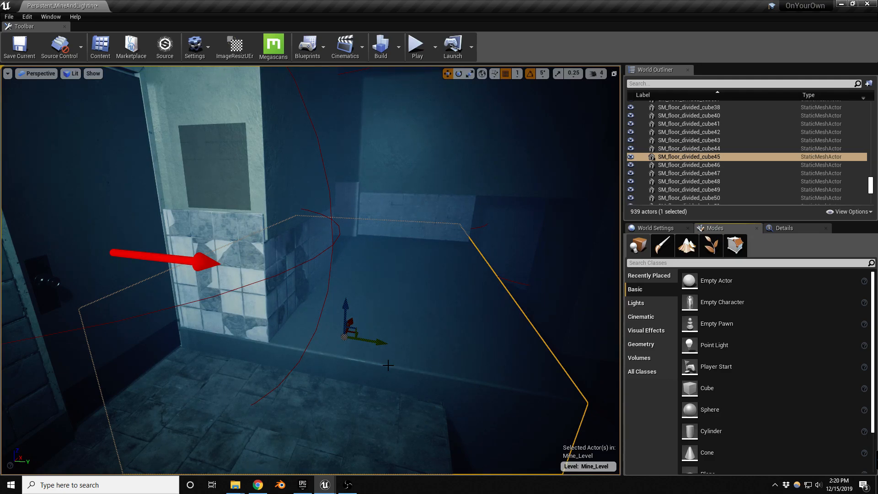
left_click_drag(262, 413, 394, 413, "alt")
left_click_drag(333, 328, 330, 327)
mouse_move(264, 426)
left_mouse_down("alt")
mouse_move(196, 426)
mouse_move(264, 427)
left_mouse_up("alt")
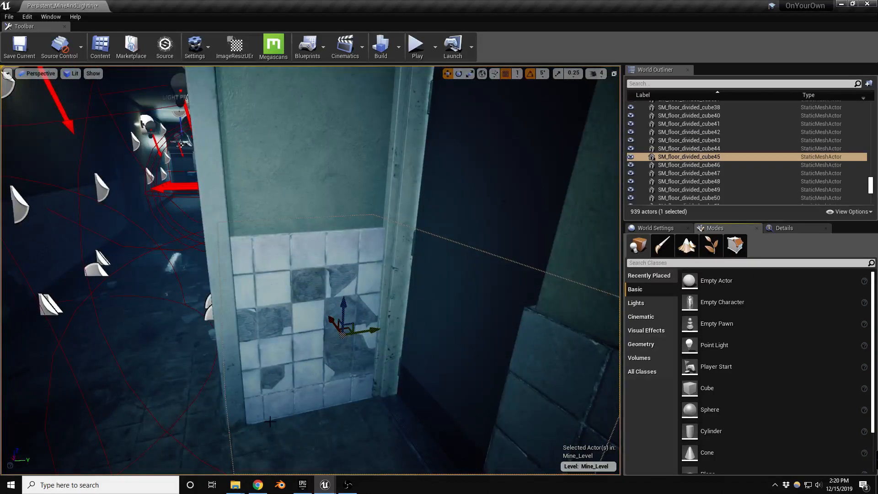
Duplicate the large rubber baseboard block and set the copy's scale to 2 on X, Y and Z.
left_click_drag(333, 324, 336, 325, "alt")
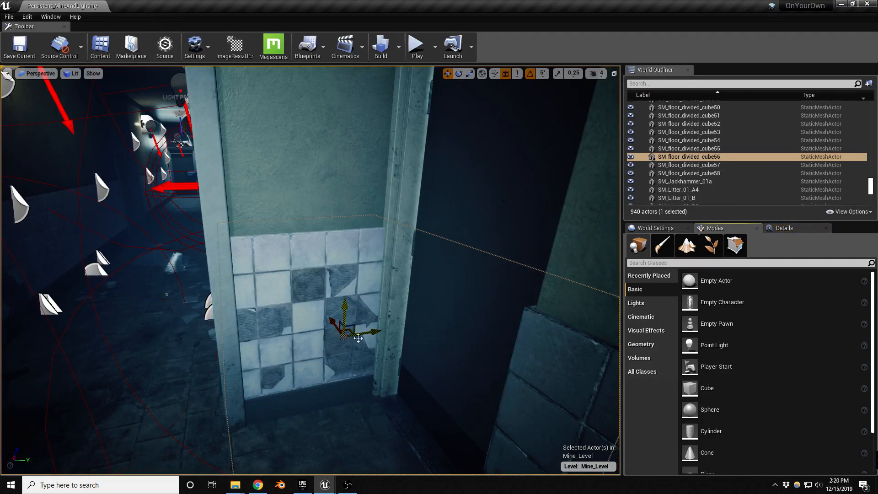
key("r")
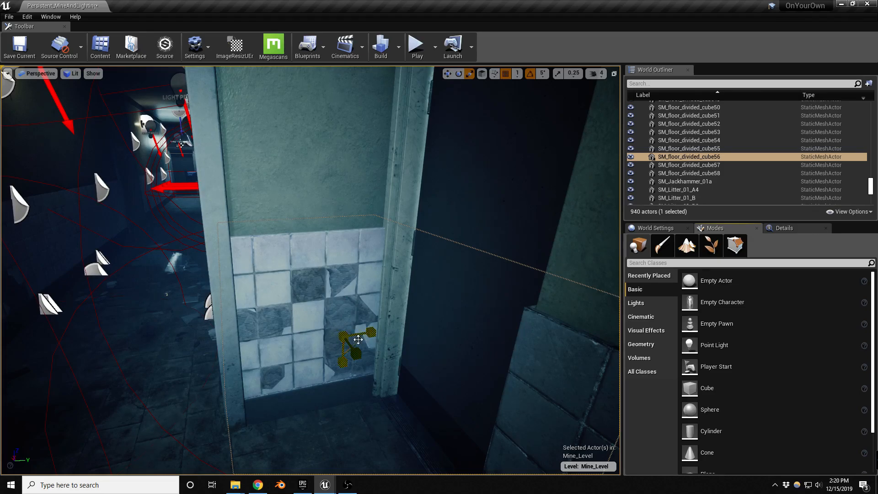
left_click(800, 228)
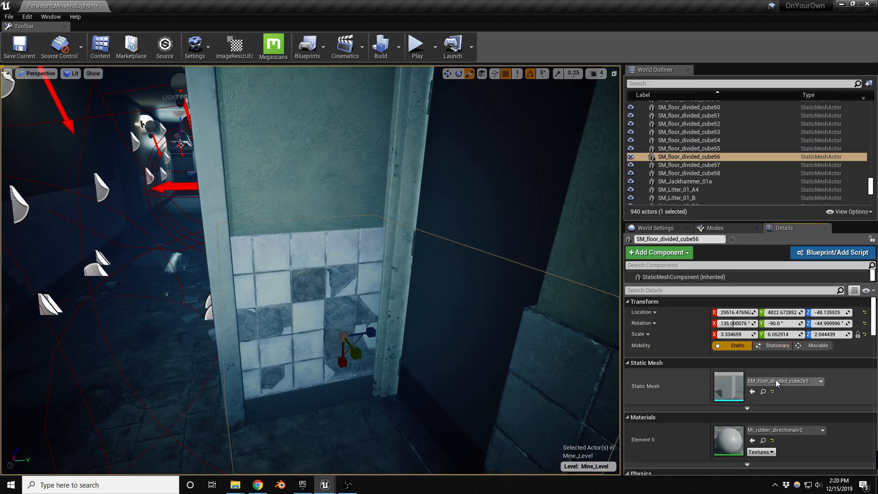
left_click(731, 335)
type("2")
key("Tab")
type("2")
key("Tab")
type("2")
key("Return")
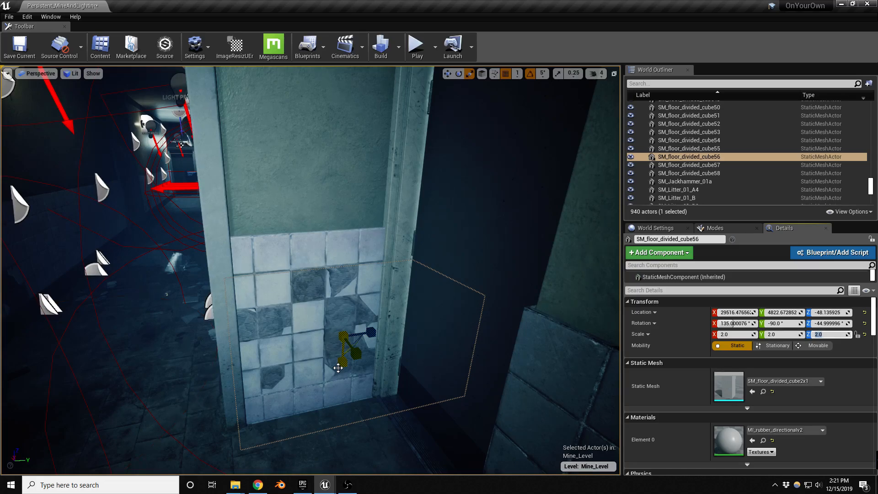
Move the copied baseboard block under the tiles beside the door, to about X 29313, Y 4825, Z 18.
right_click_drag(420, 359, 422, 363)
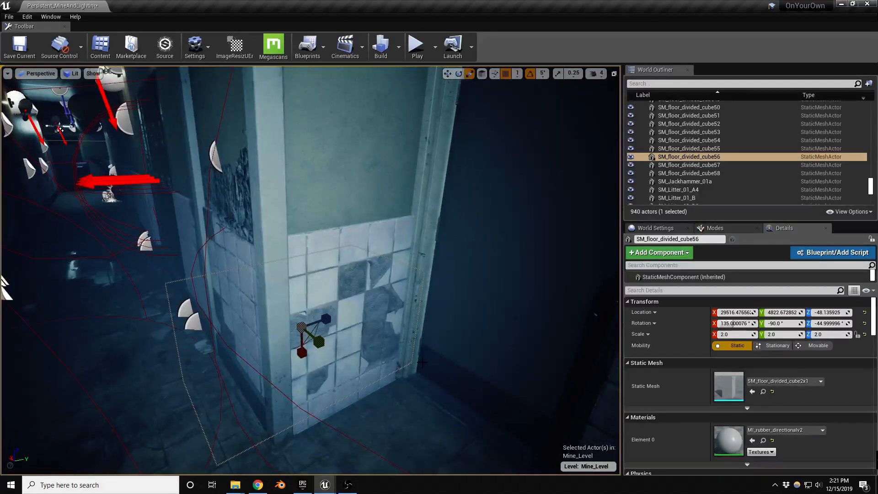
key("w")
left_click_drag(307, 322, 400, 322)
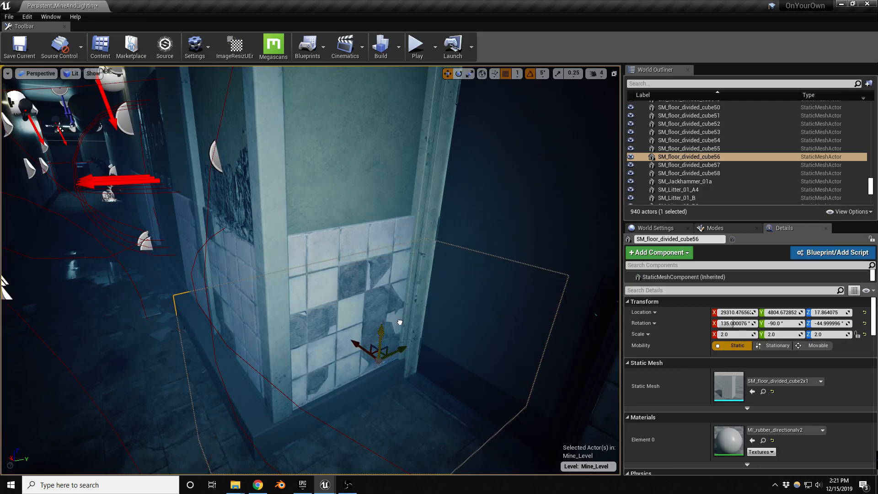
left_click_drag(399, 352, 371, 340)
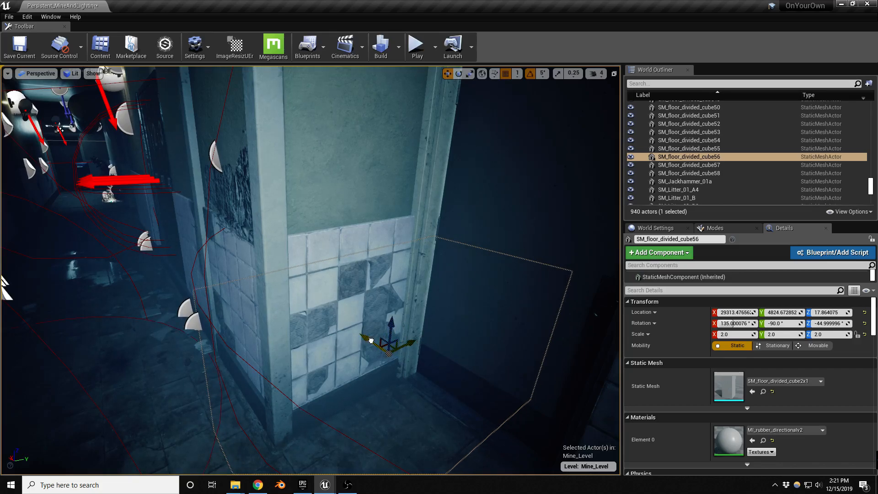
Shrink the original large baseboard block to a Z scale of about 0.35 and slide it to about Y 4655.
left_click_drag(405, 420, 249, 419, "alt")
left_click(349, 311)
right_click_drag(349, 311, 411, 312)
key("r")
left_click_drag(324, 306, 298, 310)
right_click_drag(250, 323, 347, 323)
key("w")
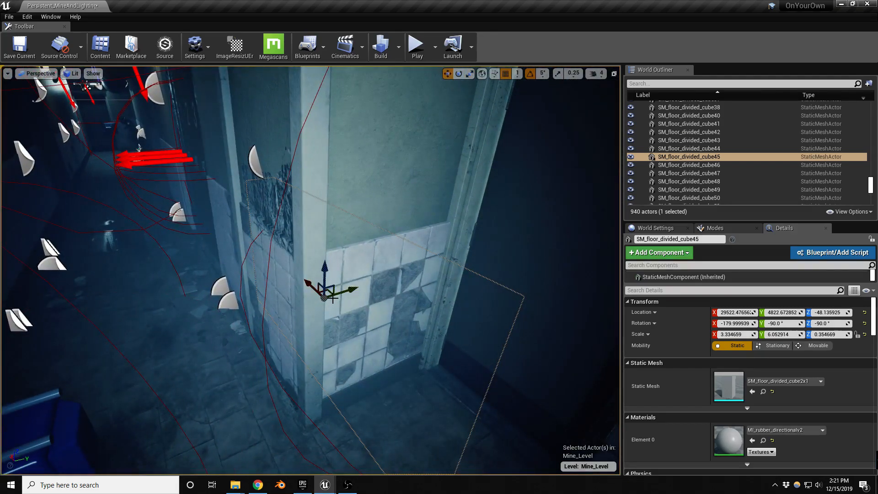
left_click_drag(350, 289, 268, 315)
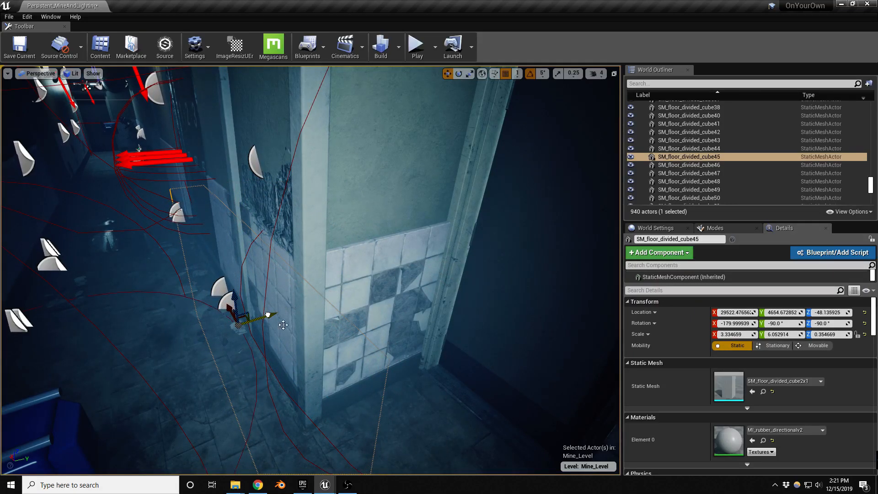
Try to shift the upper plaster wall block beside the door along its X axis.
right_click_drag(410, 422, 316, 403)
right_click_drag(466, 394, 435, 392)
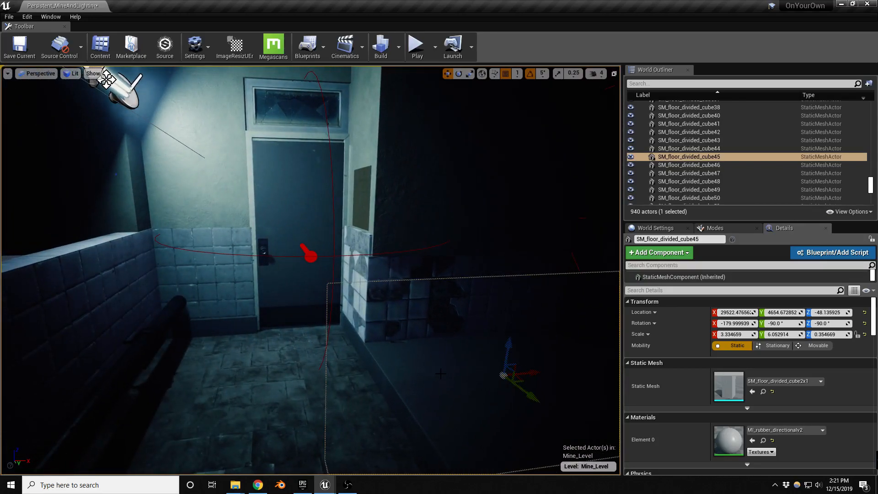
right_click_drag(429, 285, 430, 260)
left_click(437, 237)
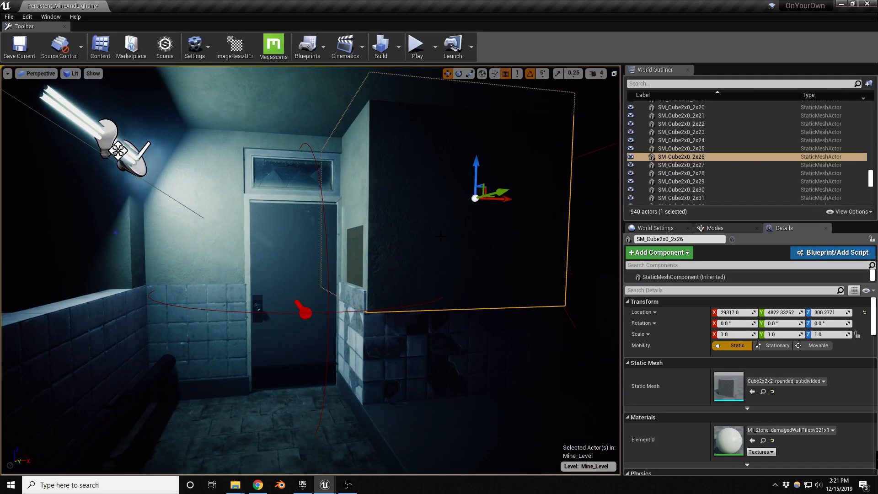
mouse_move(503, 199)
left_mouse_down()
mouse_move(519, 197)
mouse_move(503, 204)
left_mouse_up()
middle_click_drag(311, 269, 300, 246)
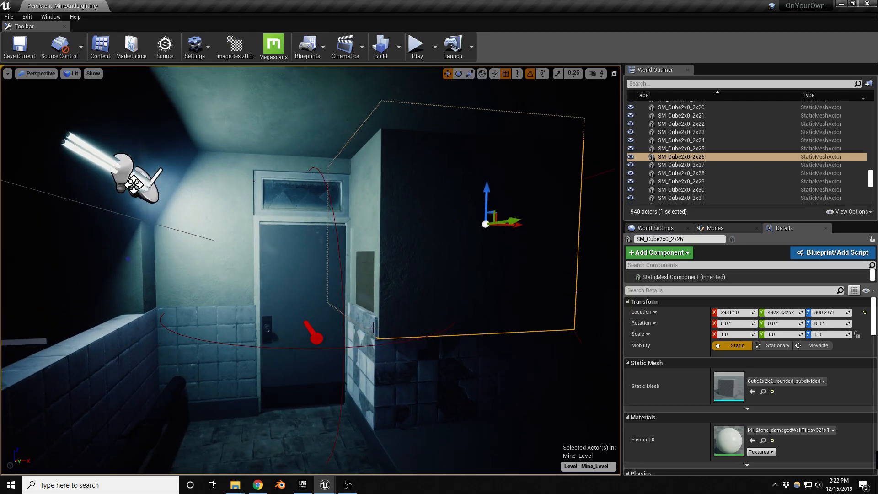
Examine how the upper plaster block meets the tiles and door frame, in wireframe and lit shading.
key("alt+2")
right_click_drag(373, 328, 385, 356)
key("w")
key("s")
middle_click_drag(384, 356, 385, 337)
key("alt+4")
right_click_drag(392, 304, 354, 304)
key("d")
key("w")
key("s")
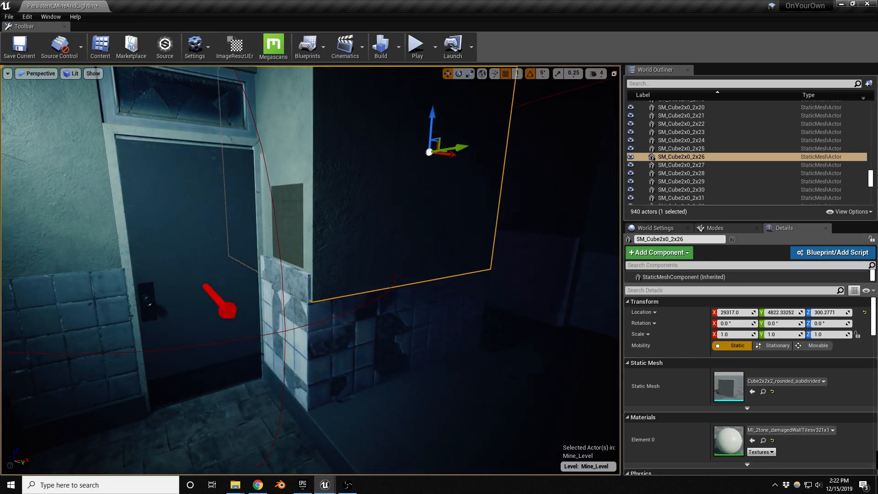
mouse_move(449, 153)
left_mouse_down()
mouse_move(449, 164)
mouse_move(440, 163)
mouse_move(451, 163)
left_mouse_up()
Open the metal door's blueprint to place its decal box on the door face.
left_click(209, 218)
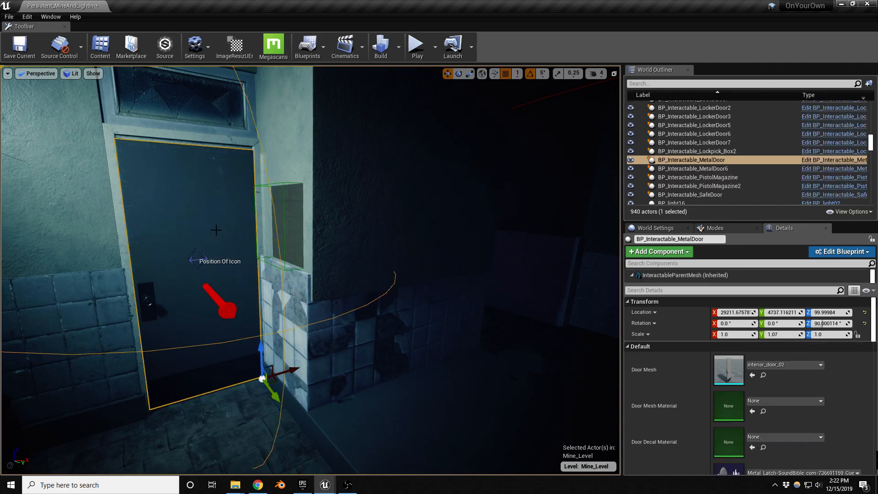
right_click_drag(253, 282, 274, 309)
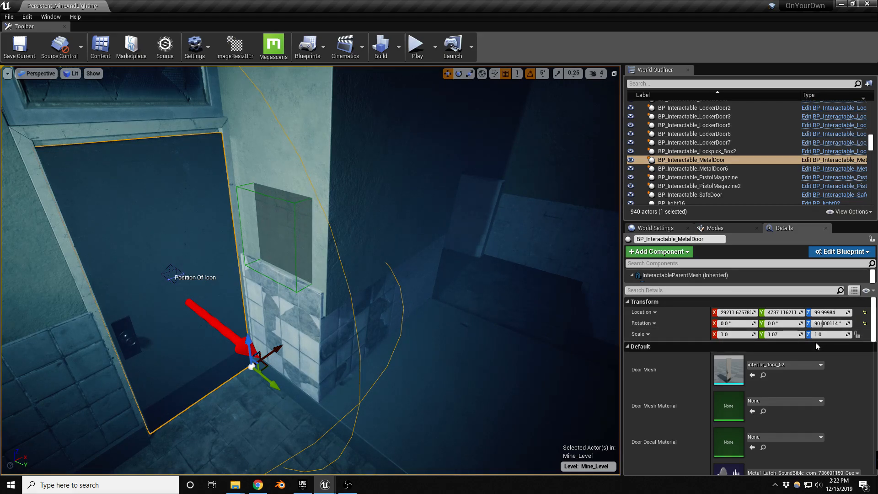
left_click(841, 161)
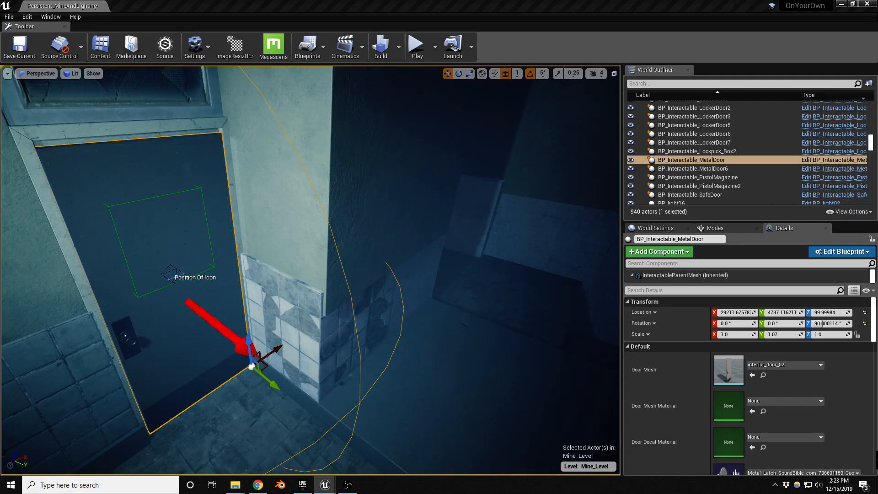
Assign MI_Decal_Number1 as the metal door's Door Decal Material.
right_click_drag(223, 367, 453, 361)
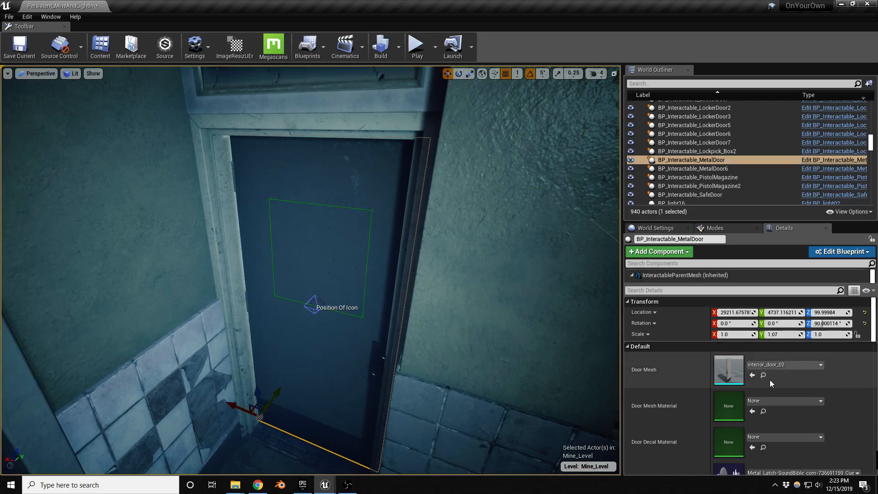
scroll(769, 380, "down", 2)
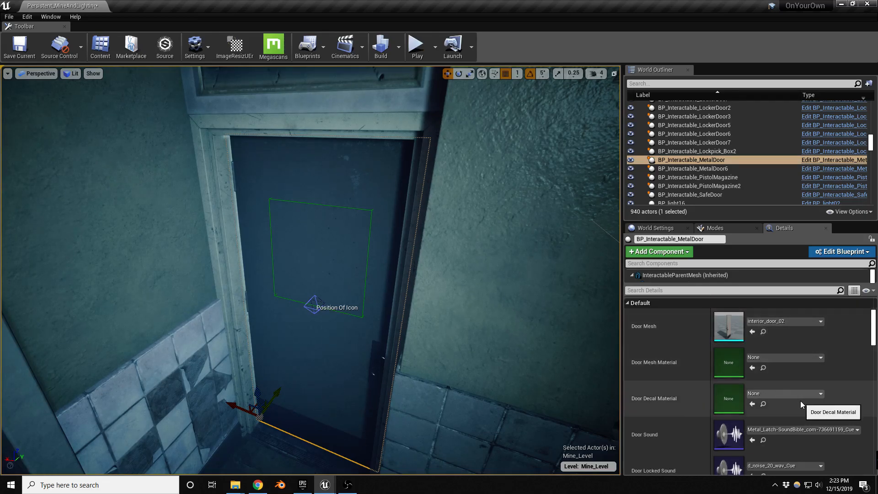
left_click(778, 394)
type("B deca")
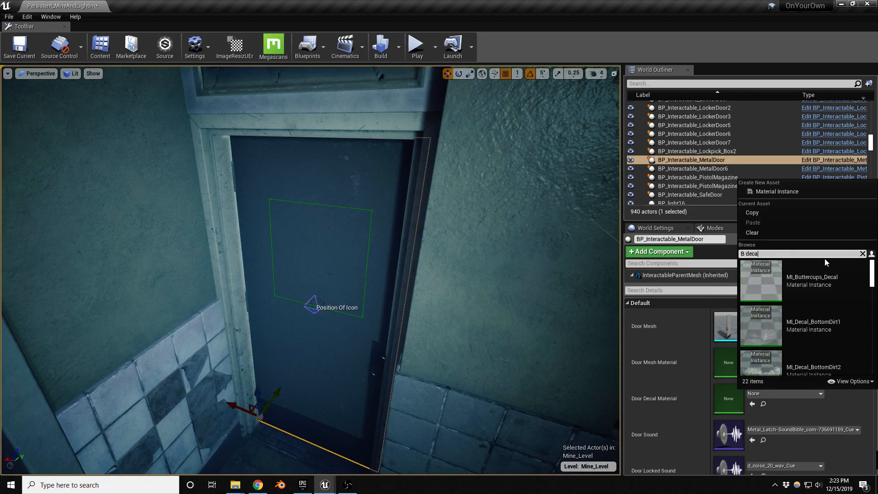
scroll(823, 311, "down", 5)
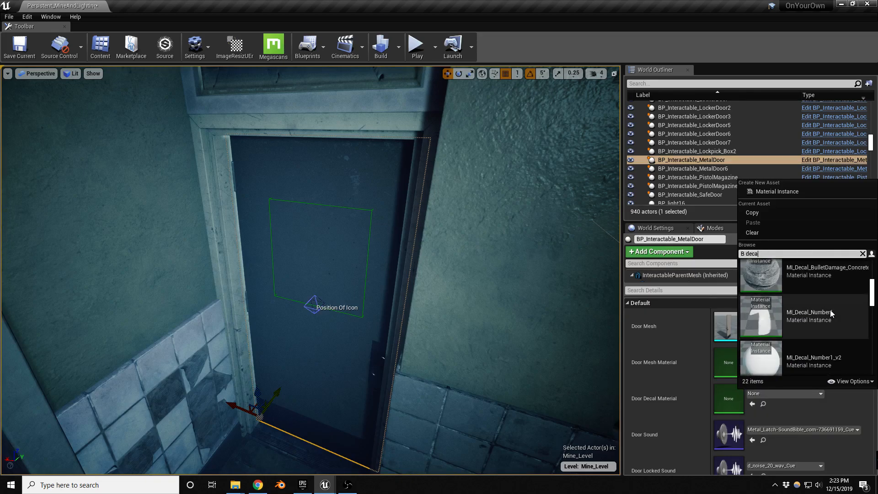
left_click(818, 315)
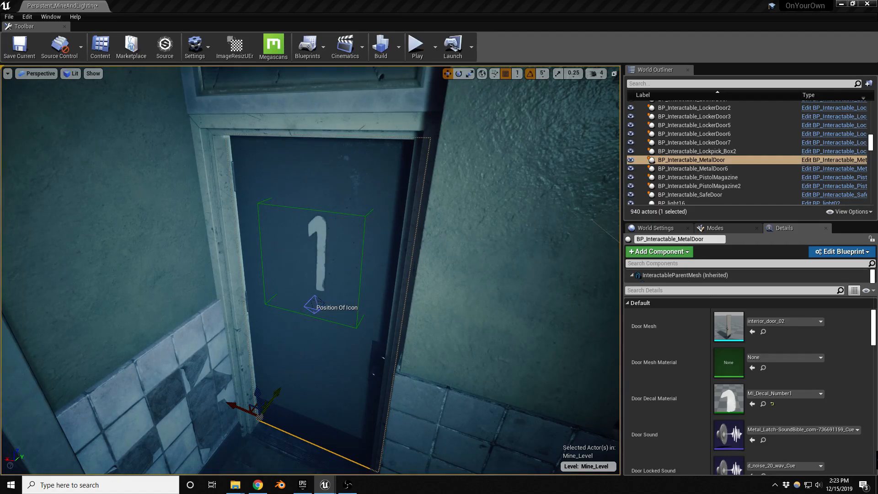
Inspect the metal door's number decal from both sides of the doorway and save Mine_Level.
right_click_drag(311, 270, 401, 368)
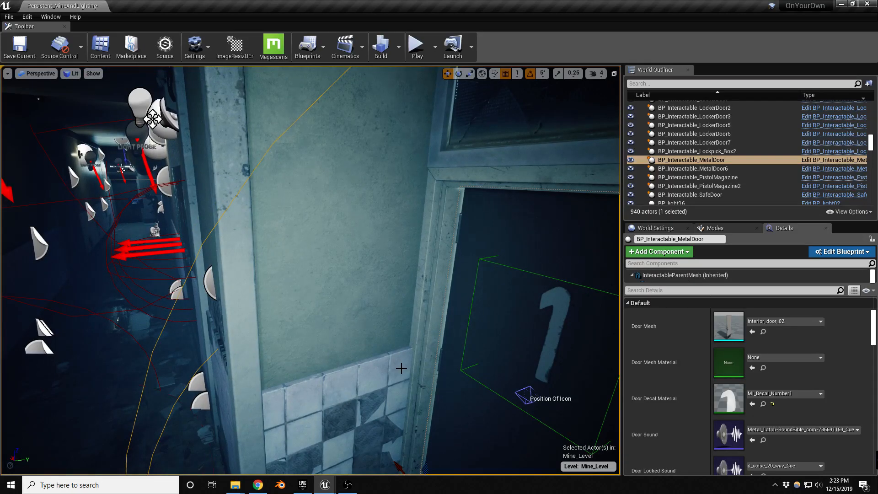
right_click_drag(427, 349, 505, 351)
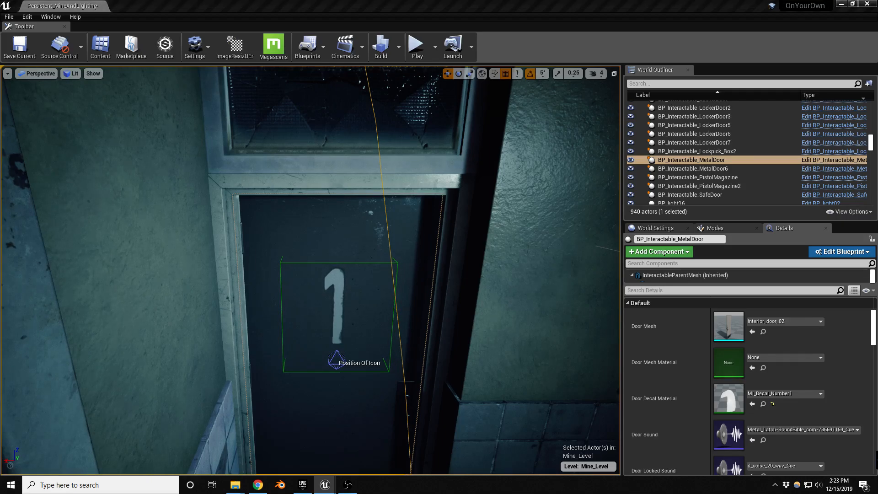
right_click_drag(567, 310, 320, 315)
right_click_drag(503, 317, 505, 356)
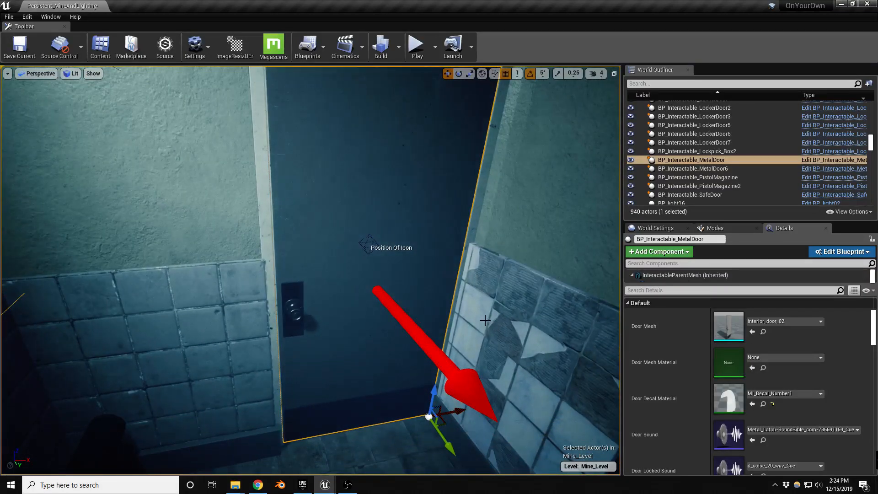
key("ctrl+s")
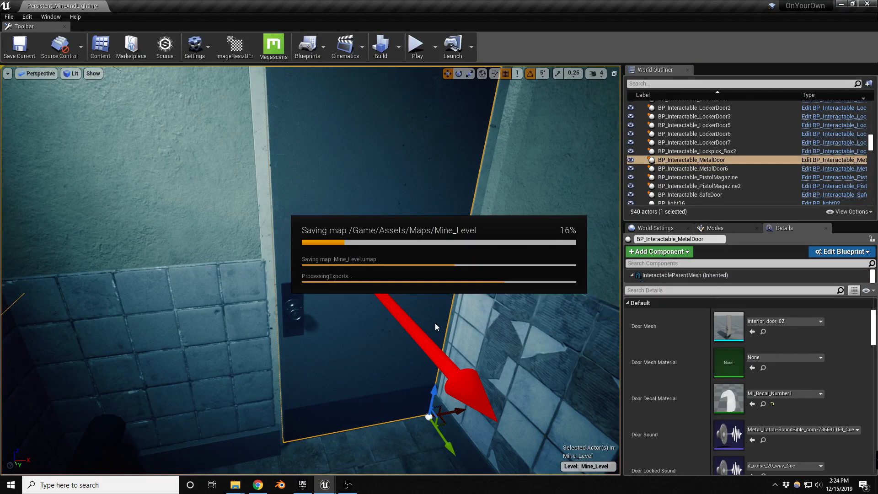
Scale interior_door_frame_01 down slightly in height to close the gap above the metal door.
key("s")
right_click_drag(355, 345, 341, 305)
key("w")
key("s")
right_click_drag(395, 355, 390, 377)
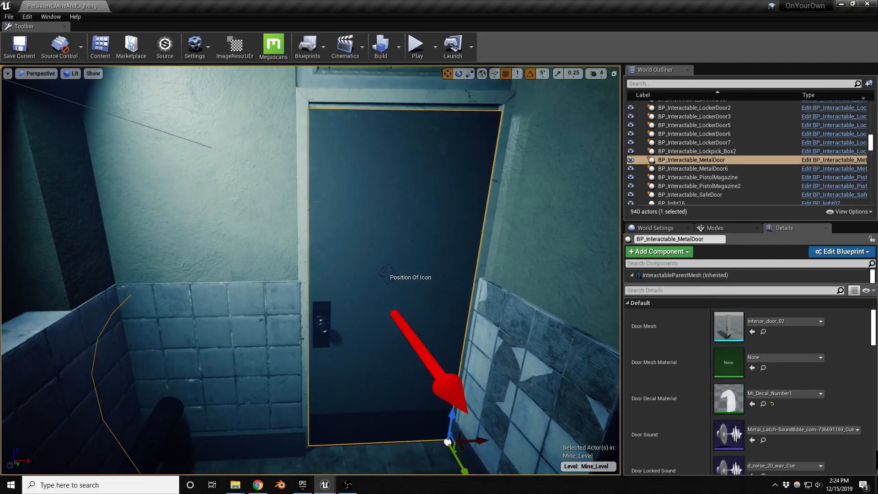
left_click(482, 270)
key("s")
right_click_drag(484, 297, 485, 278)
key("r")
left_click_drag(457, 413, 454, 422)
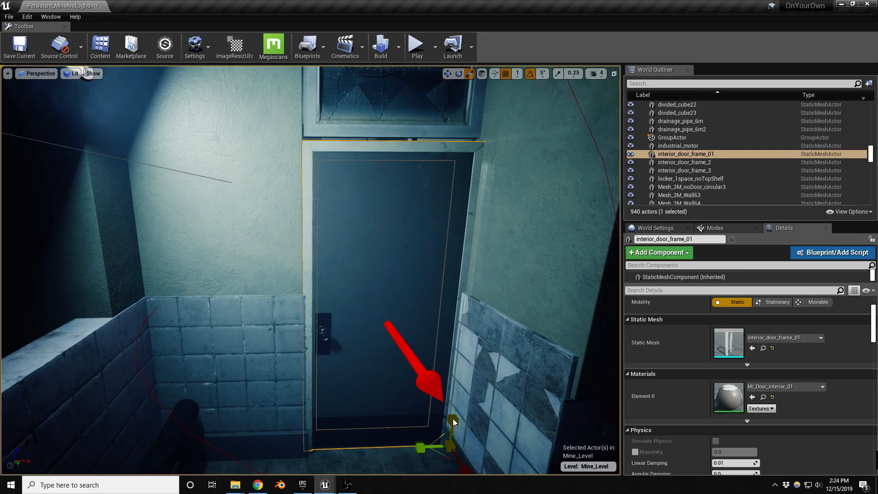
key("ctrl+z")
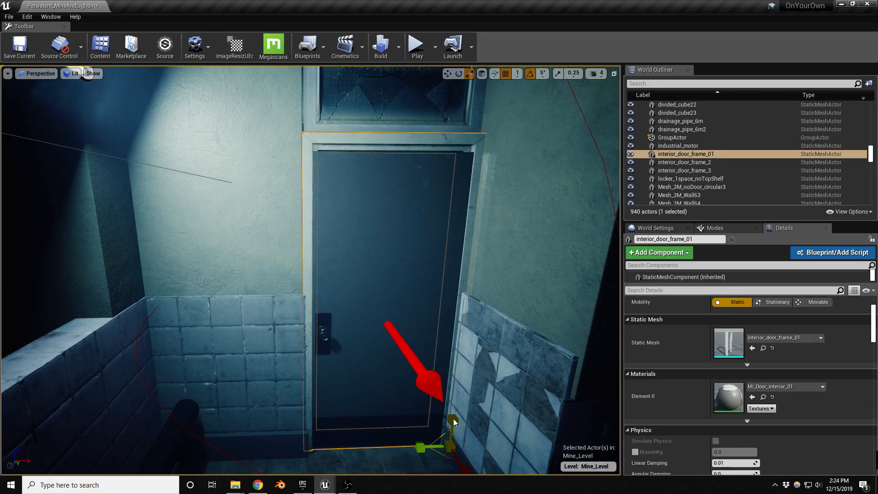
left_click_drag(454, 422, 454, 423)
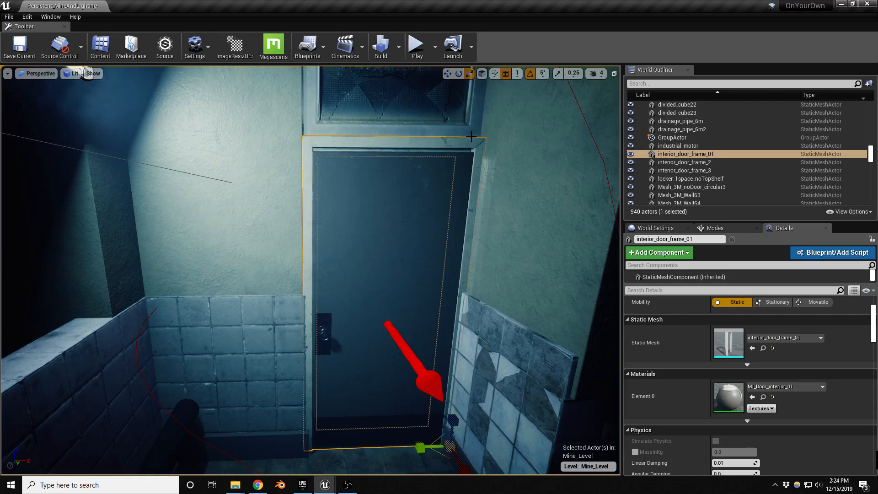
key("Escape")
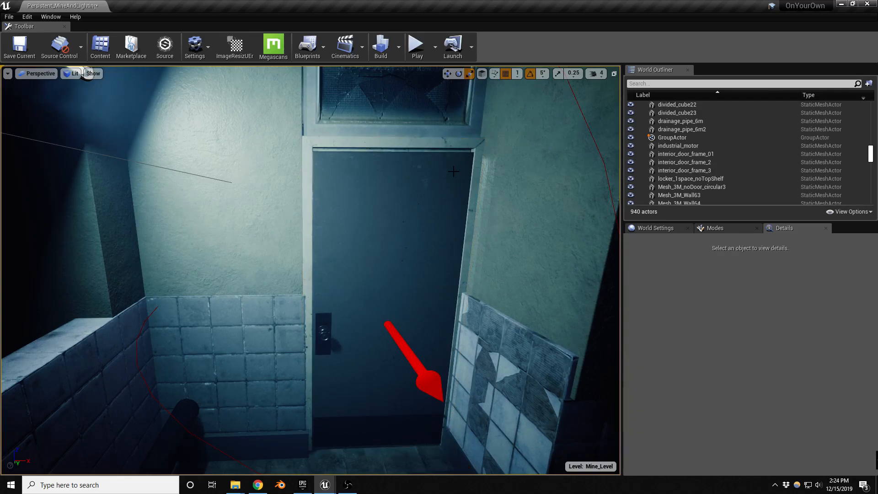
Nudge the metal door slightly along its vertical axis to fit the resized frame.
left_click(455, 171)
key("w")
left_click_drag(443, 423, 442, 423)
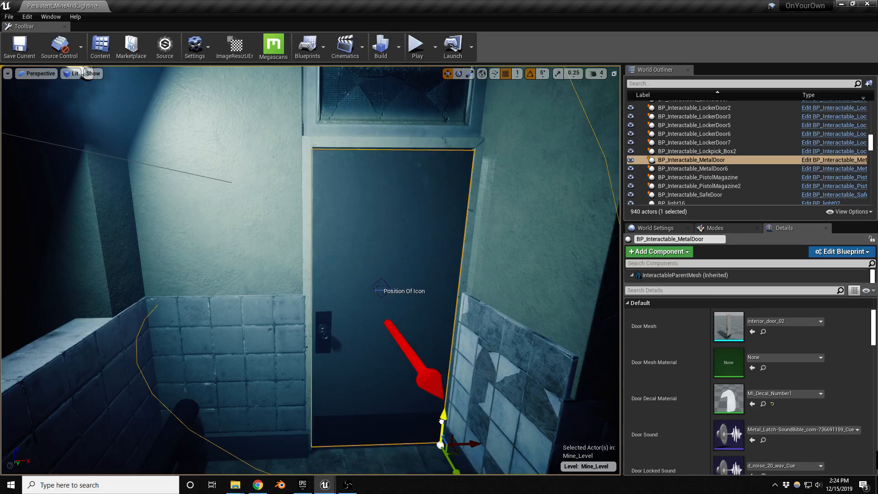
Scale the BrokenWindow above the door slightly along its depth axis and save the level.
right_click_drag(421, 230, 410, 210)
left_click(344, 167)
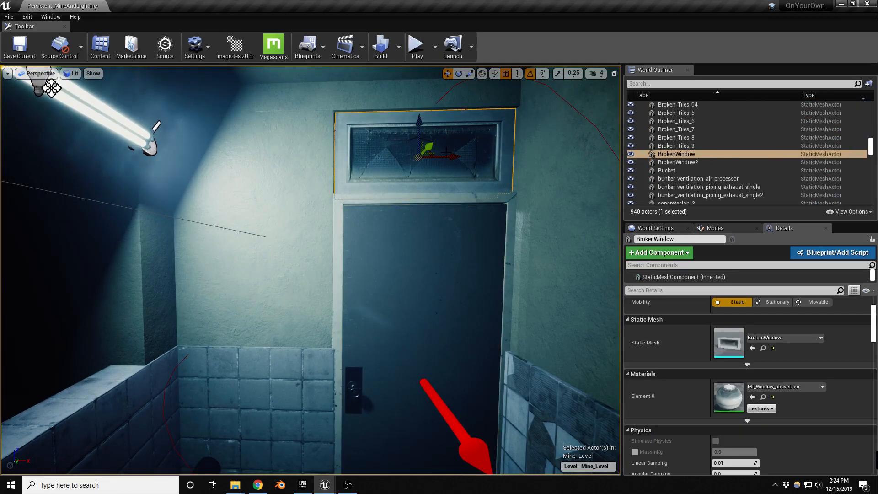
mouse_move(420, 162)
left_mouse_down()
mouse_move(412, 170)
mouse_move(421, 161)
left_mouse_up()
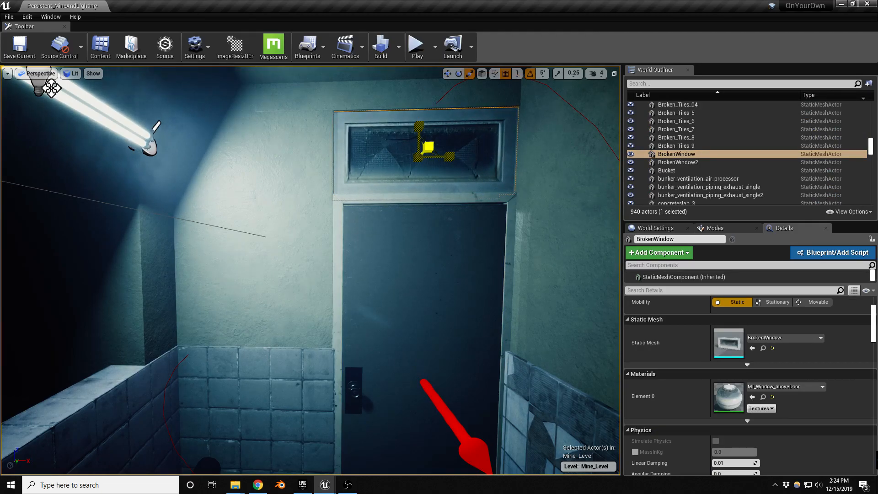
key("Escape")
right_click_drag(421, 161, 445, 184)
key("ctrl+s")
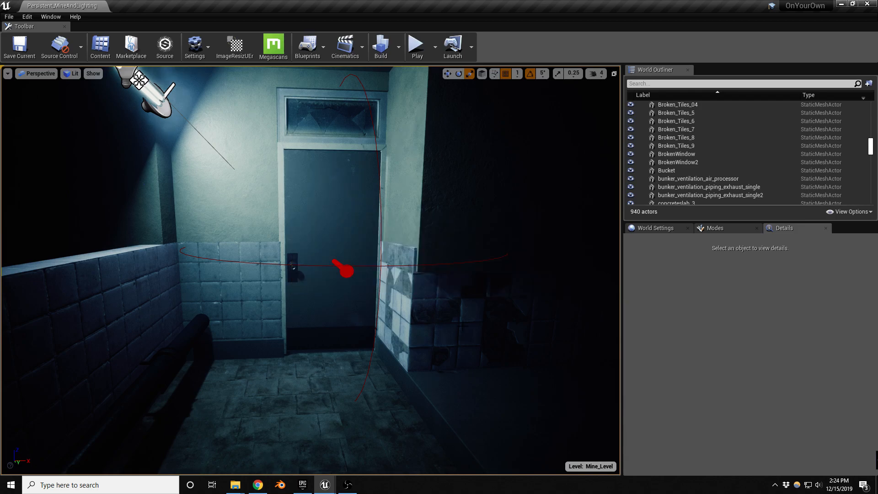
Reposition the rubber baseboard block SM_floor_divided_cube56 along the foot of the tiled side wall beside the door.
right_click_drag(440, 341, 548, 341)
left_click(250, 269)
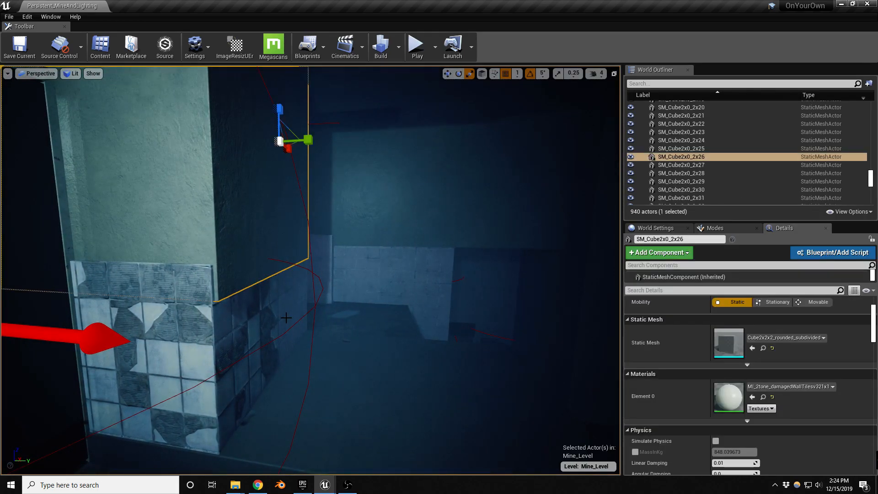
right_click_drag(287, 405, 311, 403)
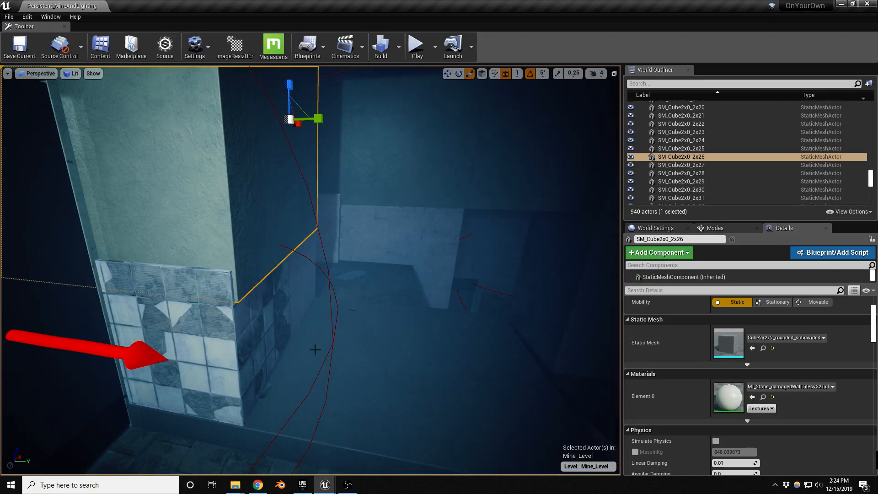
right_click_drag(247, 341, 211, 335)
right_click_drag(392, 399, 435, 411)
left_click(389, 398)
mouse_move(401, 388)
right_mouse_down()
mouse_move(395, 399)
mouse_move(366, 385)
mouse_move(393, 388)
right_mouse_up()
key("e")
left_click_drag(401, 388, 352, 418)
key("w")
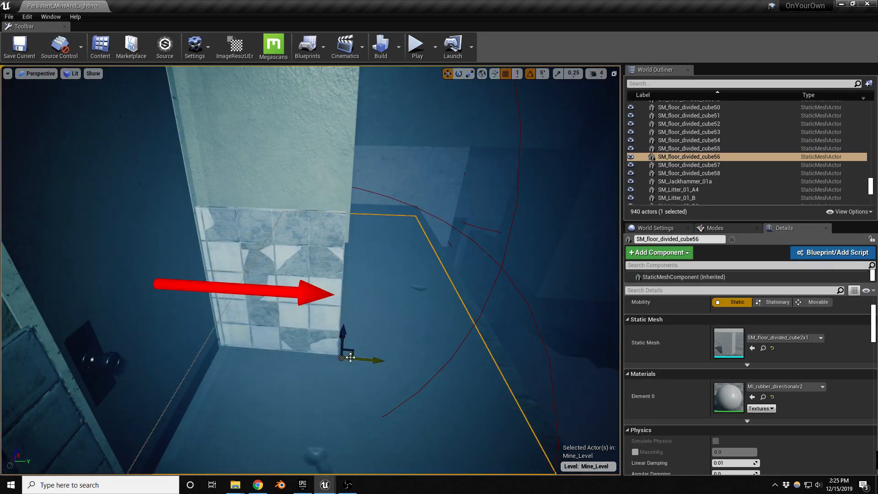
right_click_drag(349, 357, 338, 347)
left_click_drag(356, 350, 320, 286)
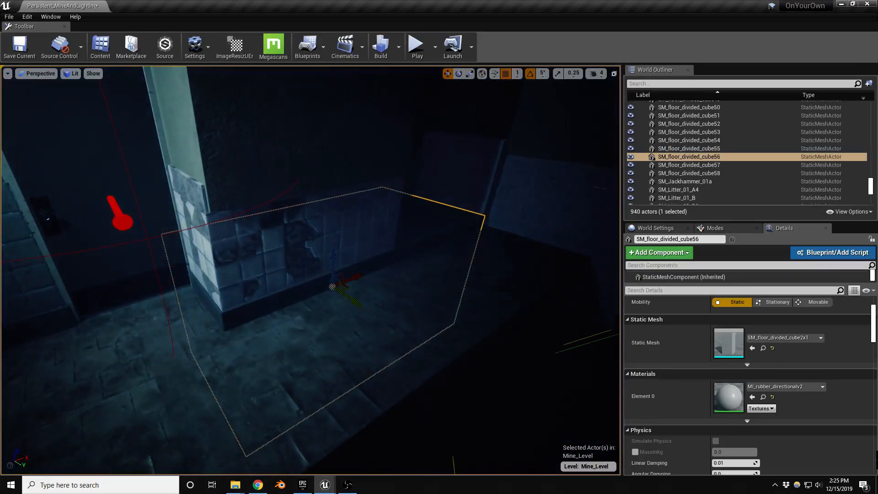
Try to scale the upper plaster block SM_Cube2x0_2x26 down along its Y axis, then undo it.
right_click_drag(312, 384, 284, 391)
left_click(275, 387)
left_click_drag(275, 387, 439, 380, "alt")
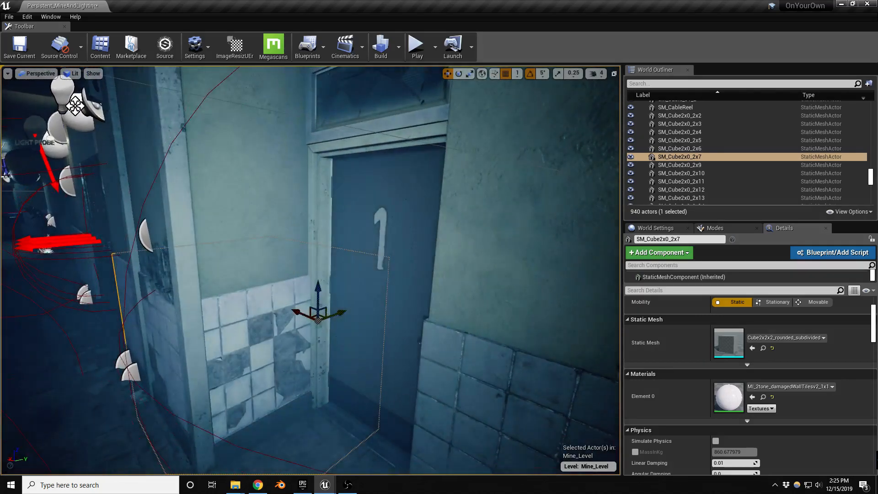
left_click(282, 275)
left_click_drag(300, 329, 291, 298, "alt")
key("r")
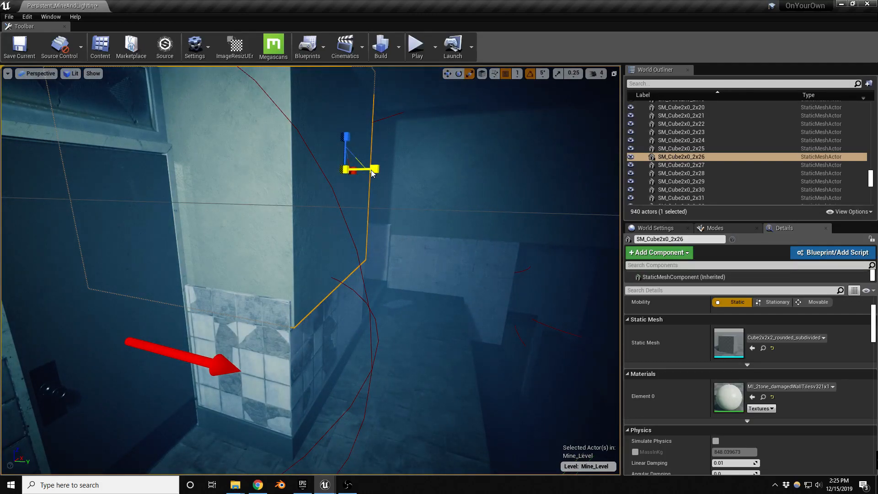
left_click_drag(371, 170, 365, 170)
mouse_move(326, 351)
left_mouse_down("alt")
mouse_move(368, 364)
mouse_move(323, 348)
left_mouse_up("alt")
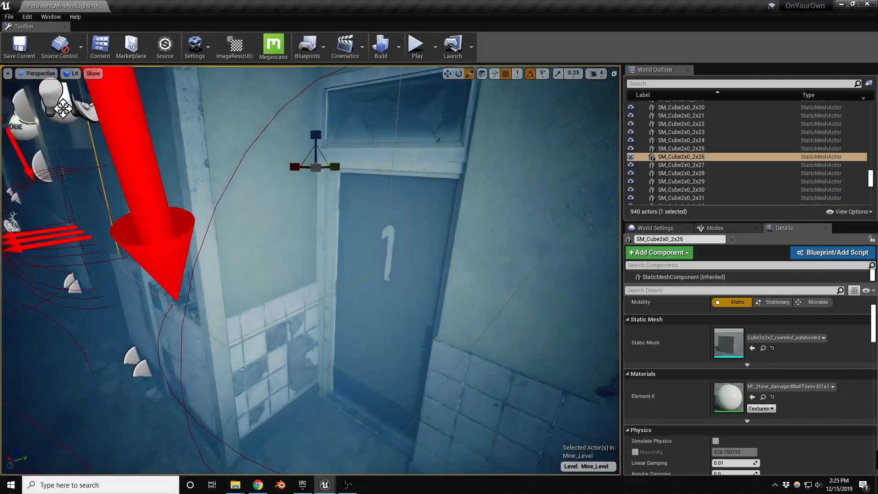
key("ctrl+z")
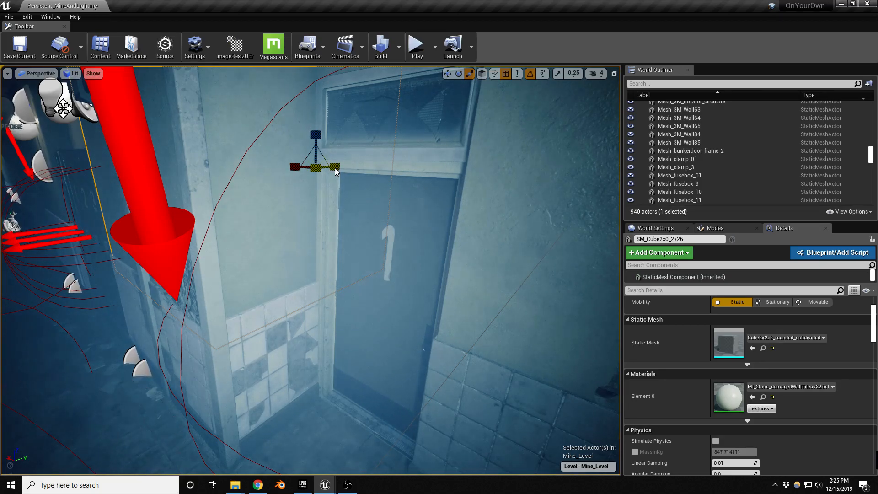
Shift the upper plaster block SM_Cube2x0_2x26 slightly along its Y axis at the corner beside the door.
left_click(328, 170)
key("w")
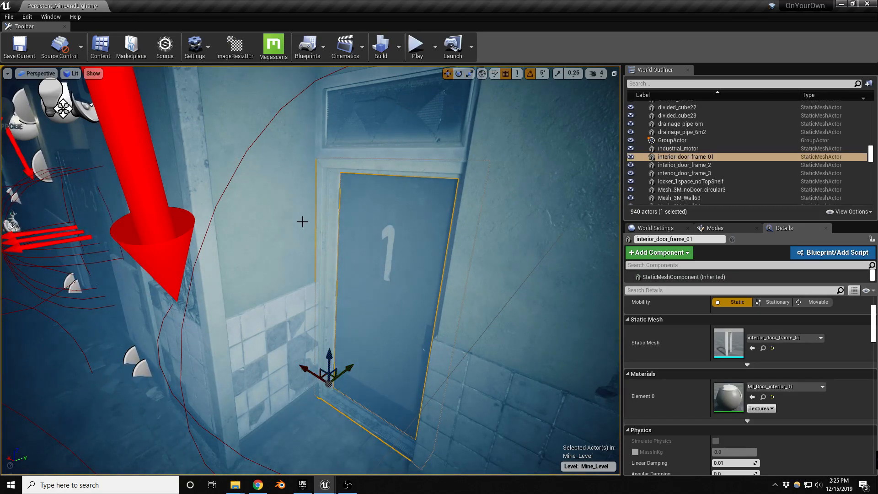
left_click(276, 213)
right_click_drag(224, 263, 251, 265)
left_click_drag(317, 155, 316, 155)
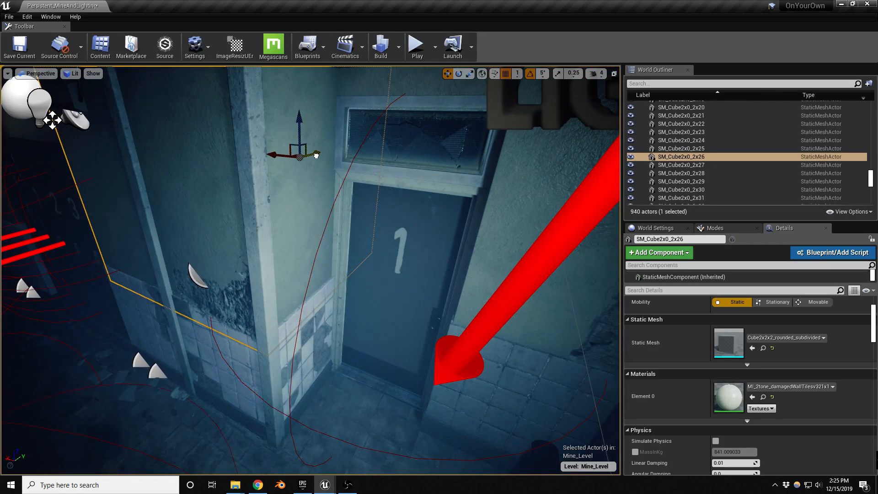
Duplicate the tile block SM_Cube2x0_2x53 and place the rotated copy as a continuation of the tiled side wall.
right_click_drag(337, 333, 307, 341)
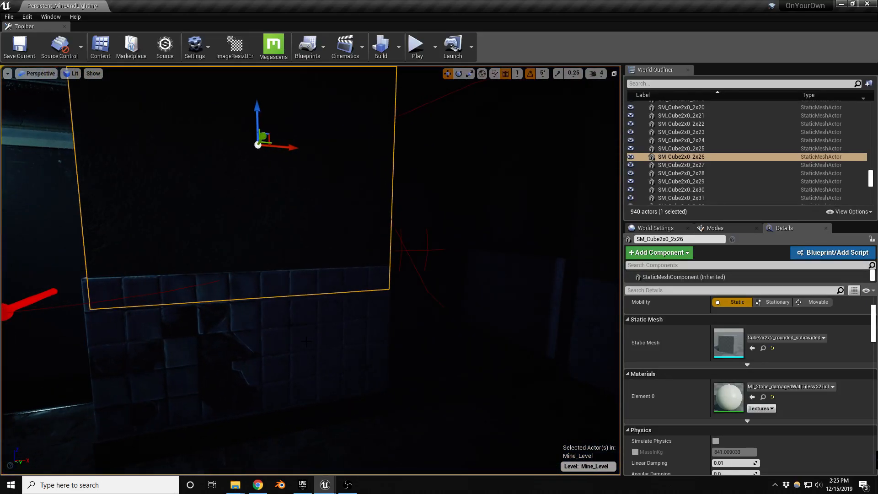
left_click(306, 341)
key("f")
right_click_drag(422, 290, 397, 290)
left_click(421, 291)
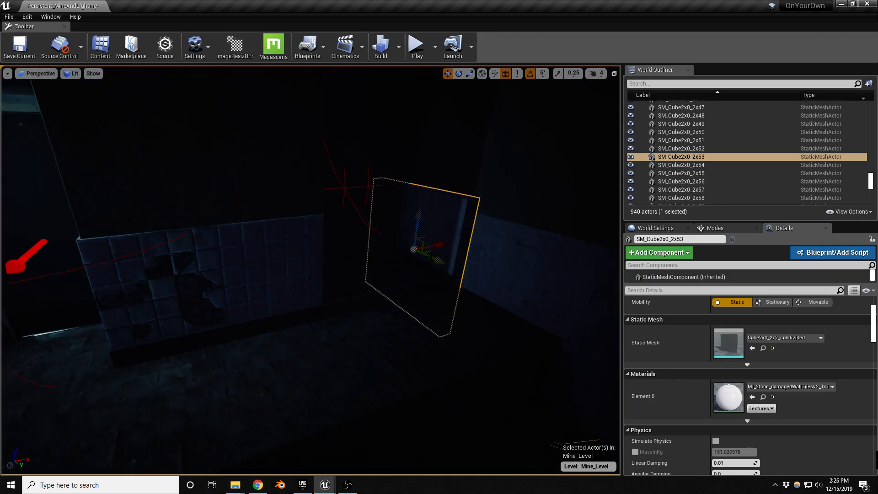
left_click_drag(431, 249, 392, 302, "alt")
key("e")
mouse_move(351, 347)
right_mouse_down()
mouse_move(361, 336)
mouse_move(362, 344)
right_mouse_up()
key("w")
left_click_drag(342, 305, 374, 306)
Duplicate the new tile block upward to extend the upper part of the side wall.
right_click_drag(375, 316, 334, 284)
key("s")
left_click_drag(452, 358, 484, 168, "alt")
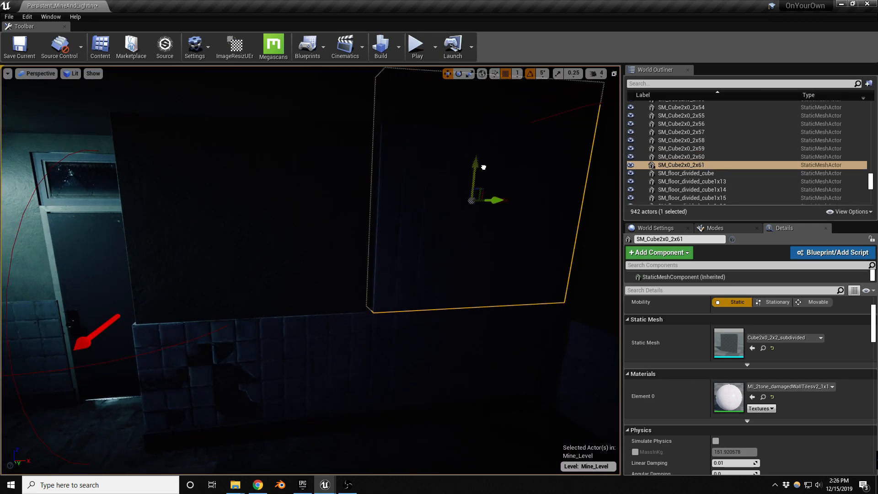
Assign the neighbouring plaster block's material MI_2tone_damagedWallTilesv321x1 to the new upper block SM_Cube2x0_2x61.
left_click(344, 207)
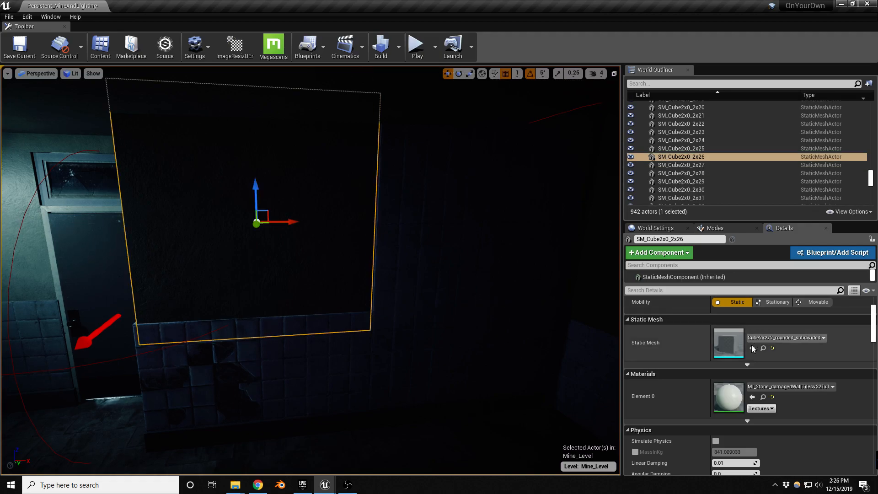
key("ctrl+z")
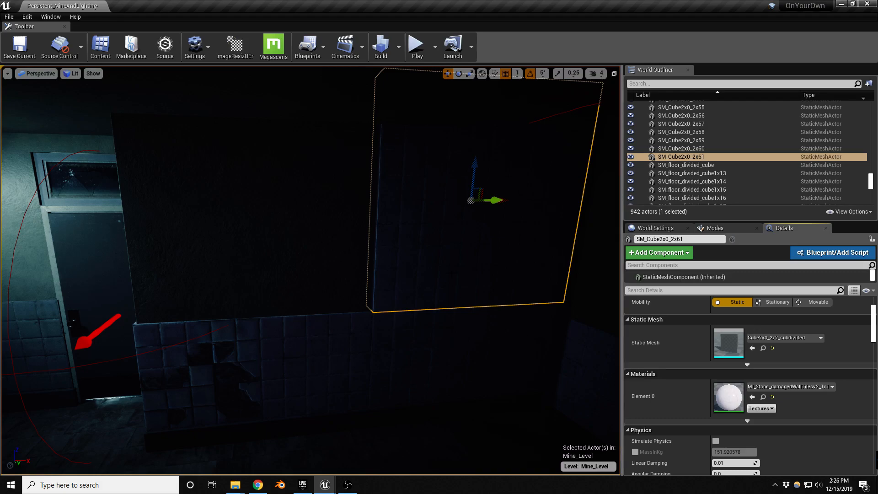
key("ctrl+z")
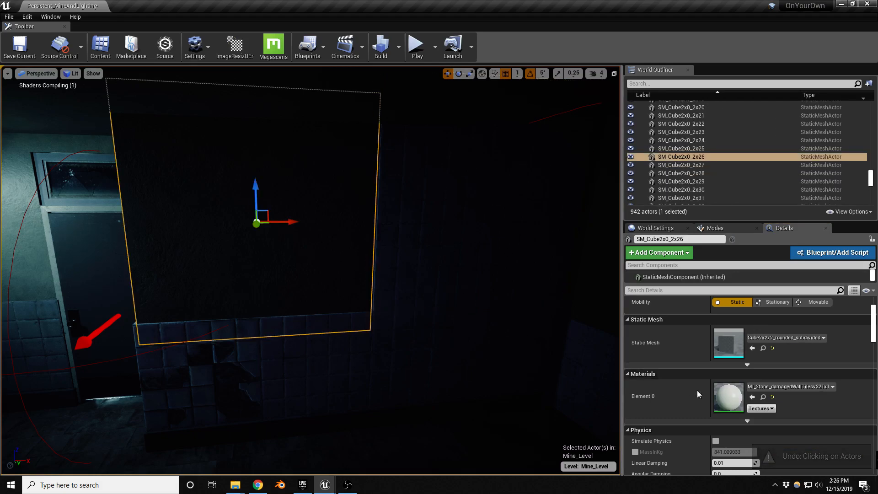
left_click(480, 196)
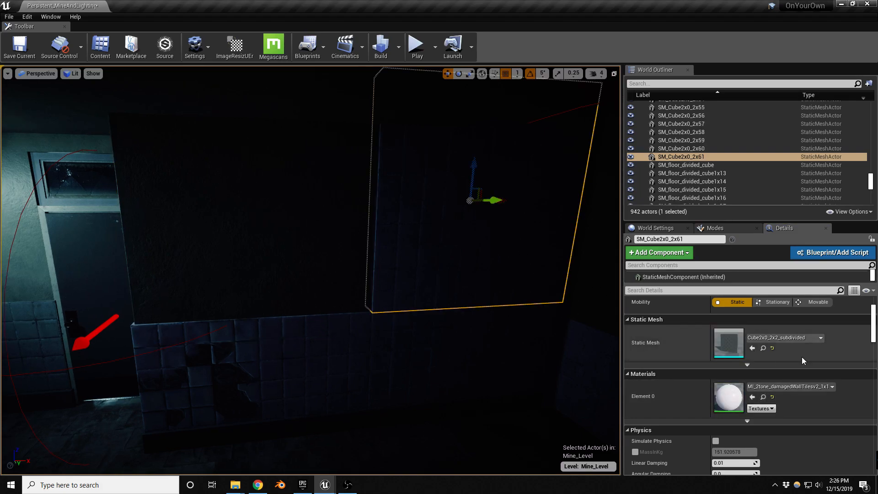
left_click(753, 397)
Nudge the upper block SM_Cube2x0_2x61 along its Y and X axes to line up with the adjoining wall.
right_click_drag(517, 357, 585, 364)
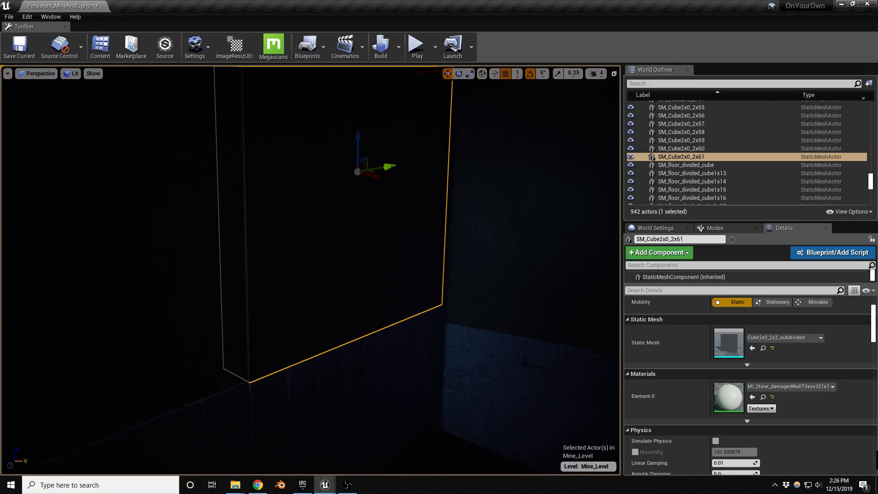
left_click_drag(392, 167, 390, 167)
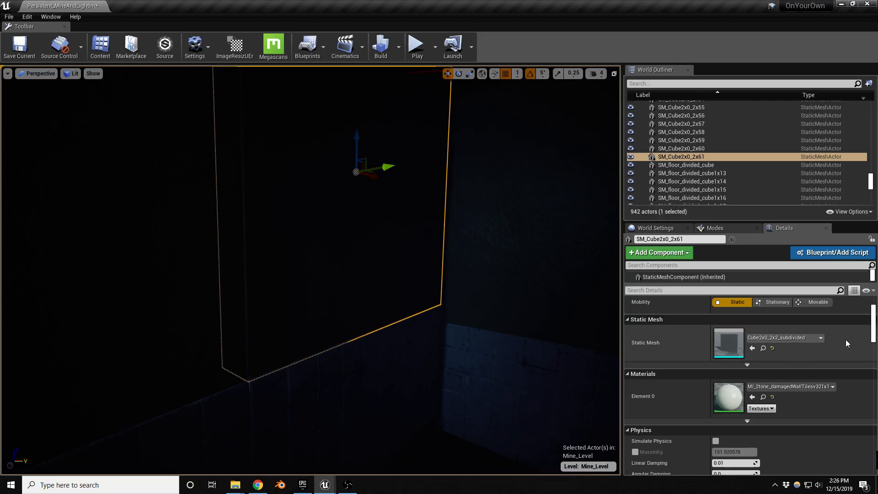
right_click_drag(567, 320, 480, 320)
key("Escape")
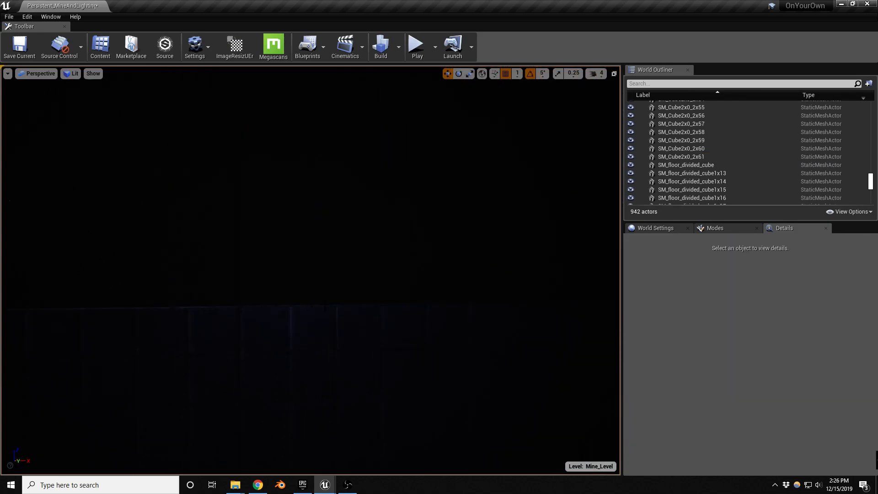
left_click(392, 167)
right_click_drag(391, 167, 407, 149)
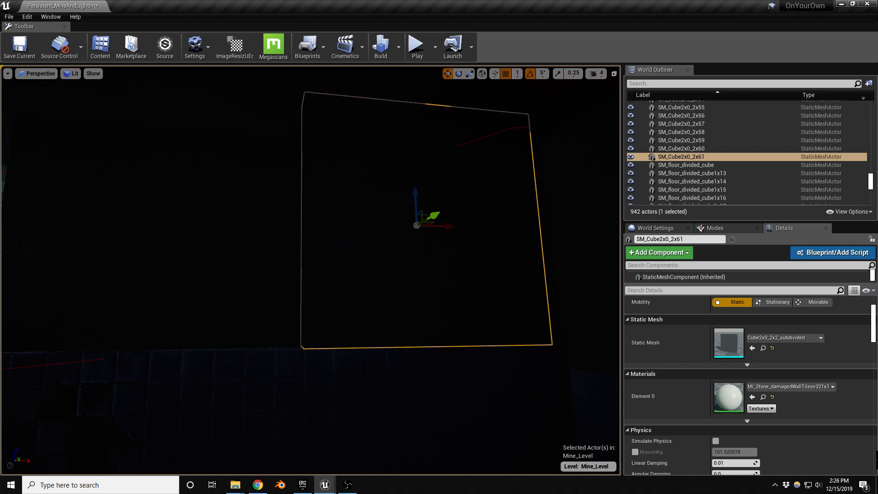
left_click_drag(452, 225, 451, 226)
key("Escape")
right_click_drag(450, 227, 400, 246)
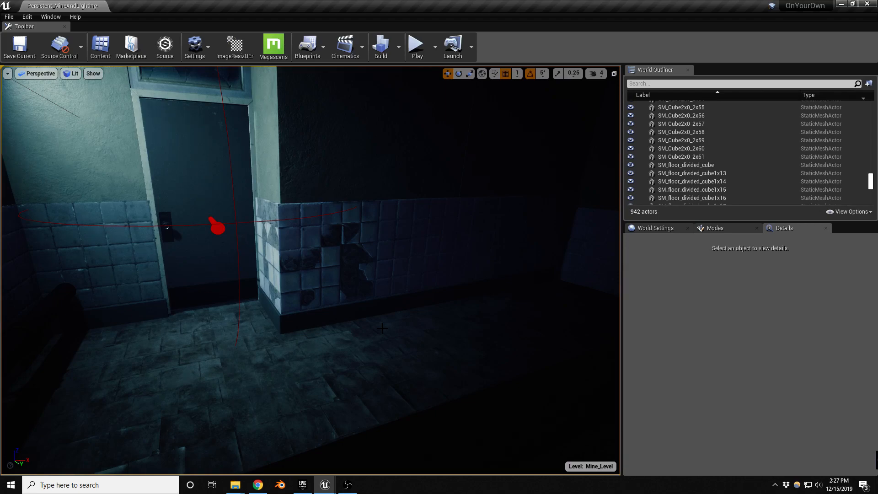
Vertex-paint over the damaged patch on the corner tile block SM_Cube2x0_2x7 to restore intact tiles on its long face.
left_click(357, 265)
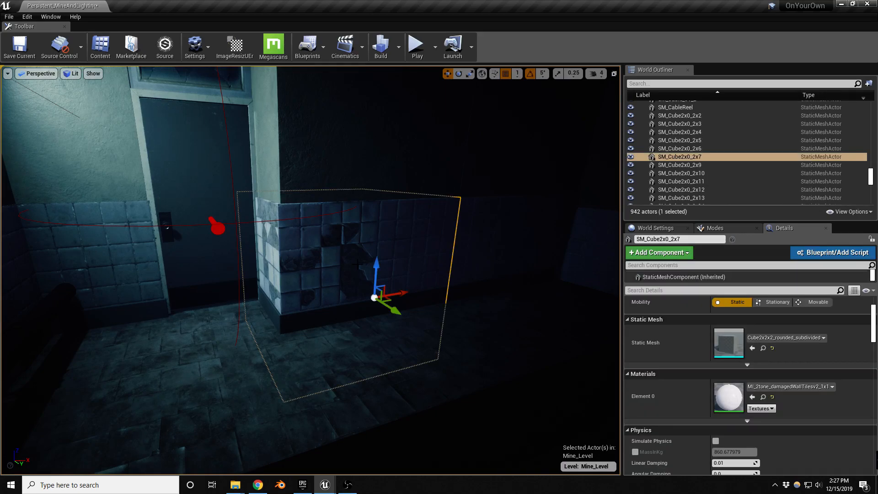
key("shift+2")
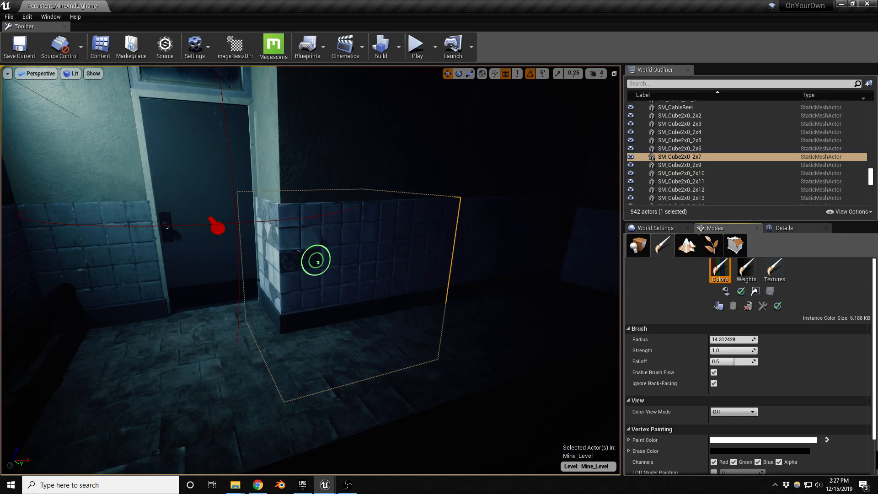
left_click_drag(356, 238, 362, 224)
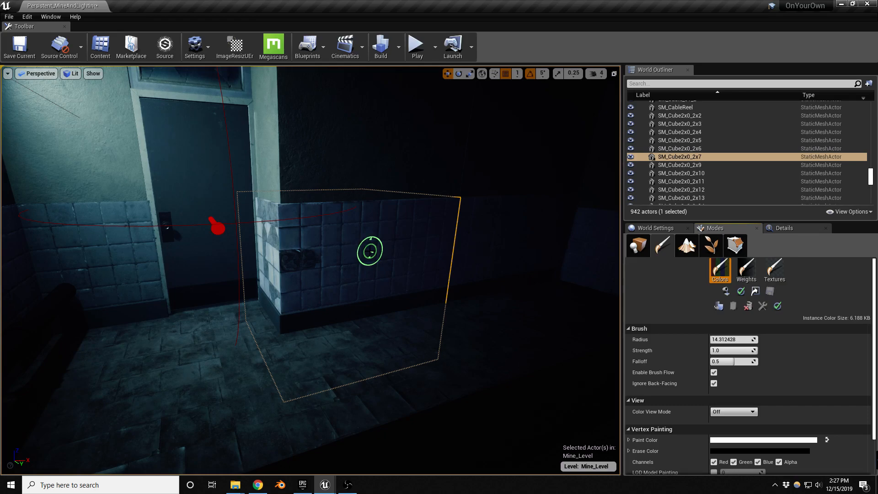
key("shift+1")
Inspect the corner wall joint and the full length of the corridor with the editor icons hidden.
left_click(296, 243)
key("w")
right_click_drag(295, 243, 280, 208)
key("e")
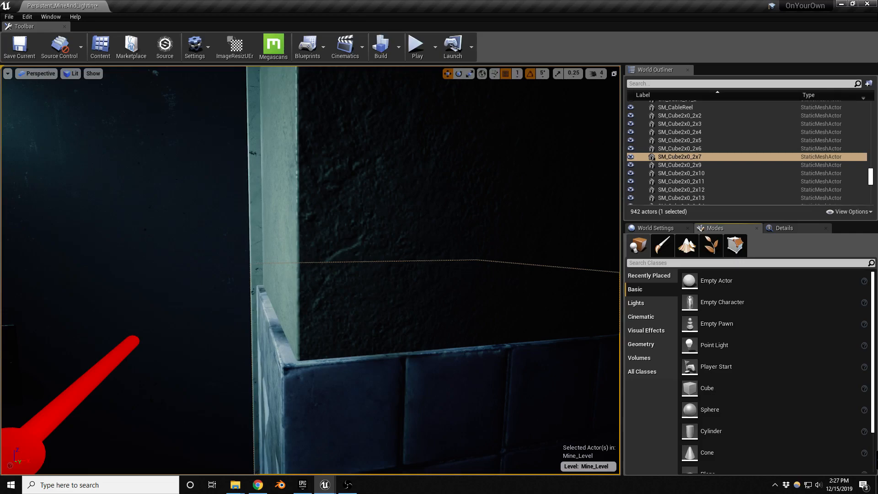
key("s")
right_click_drag(281, 277, 246, 326)
key("s")
key("s")
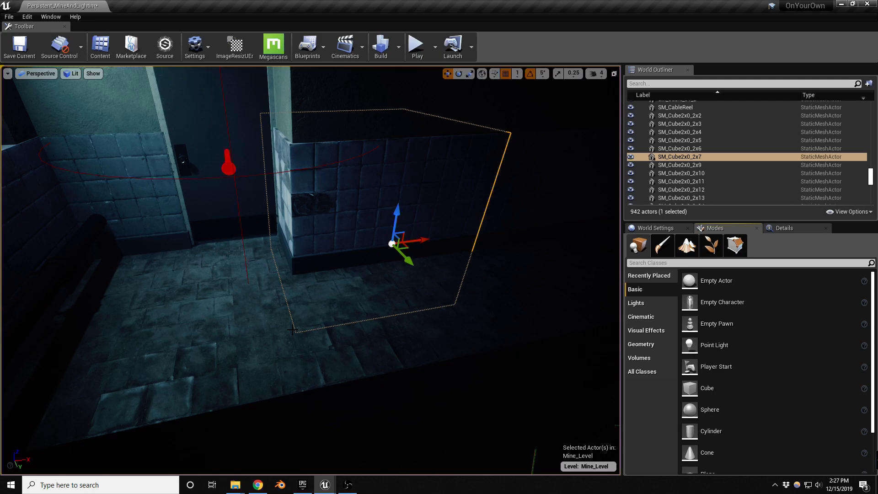
right_click_drag(273, 312, 379, 260)
key("w")
key("d")
key("w")
right_click_drag(485, 247, 398, 247)
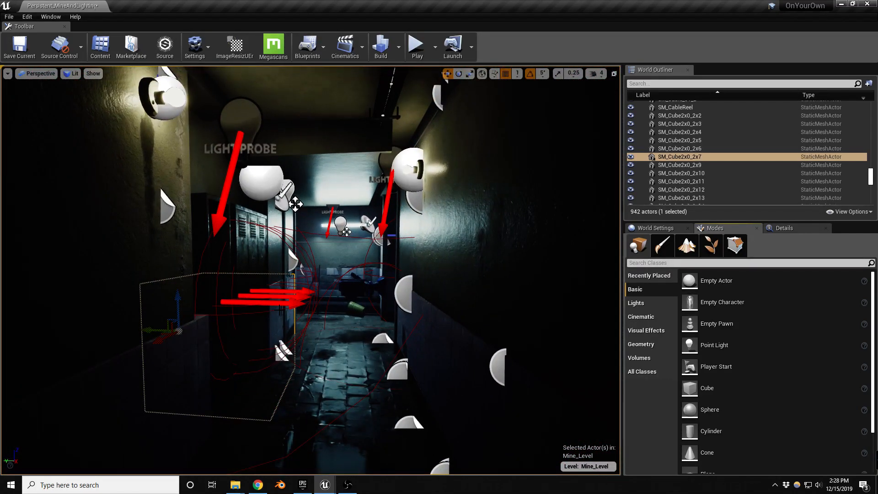
key("g")
middle_click_drag(294, 337, 285, 351)
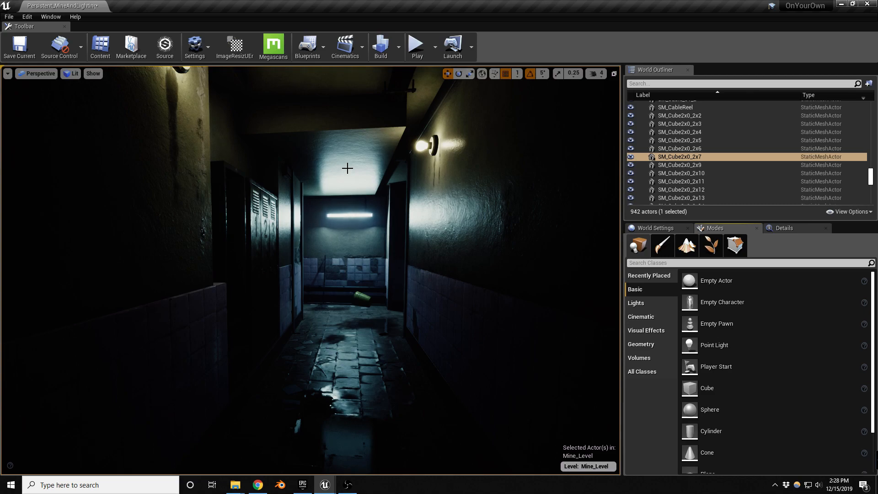
Slide the low ceiling block SM_floor_divided_cube33 sideways along its Y axis.
right_click_drag(350, 182, 342, 154)
left_click(340, 224)
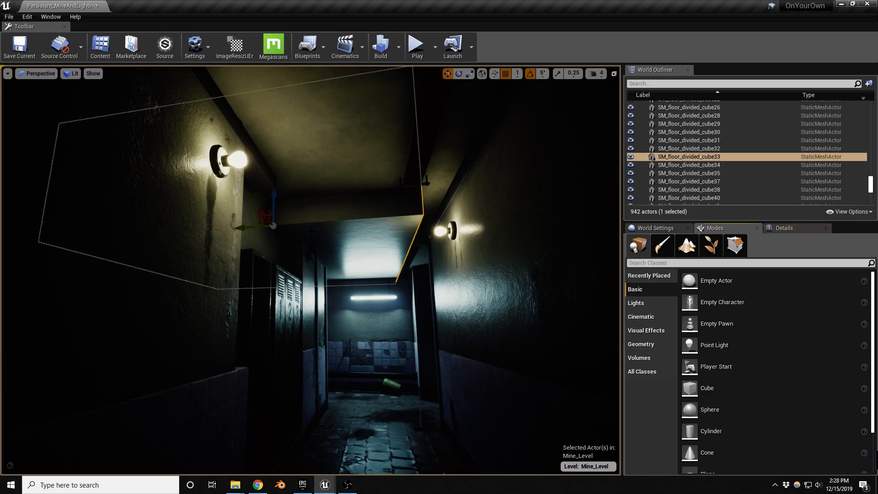
left_click_drag(248, 227, 168, 231)
right_click_drag(201, 234, 113, 226)
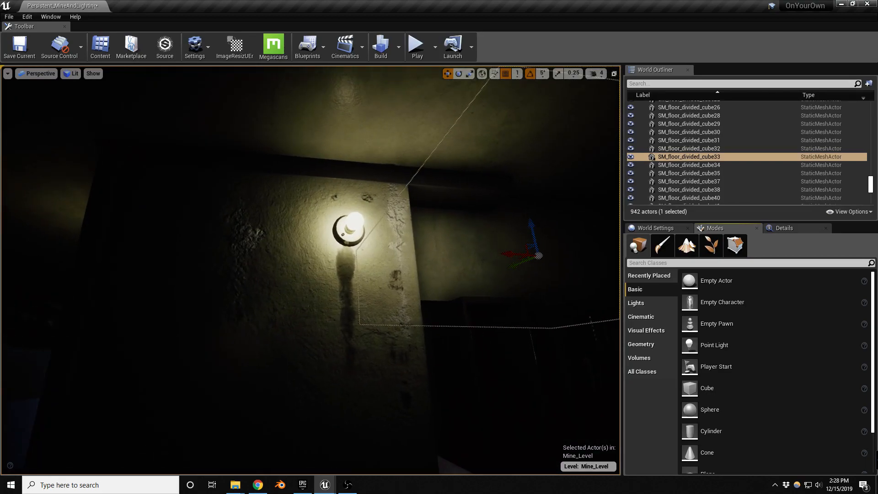
right_click_drag(486, 255, 438, 220)
left_click(438, 220)
left_click(325, 212, "ctrl")
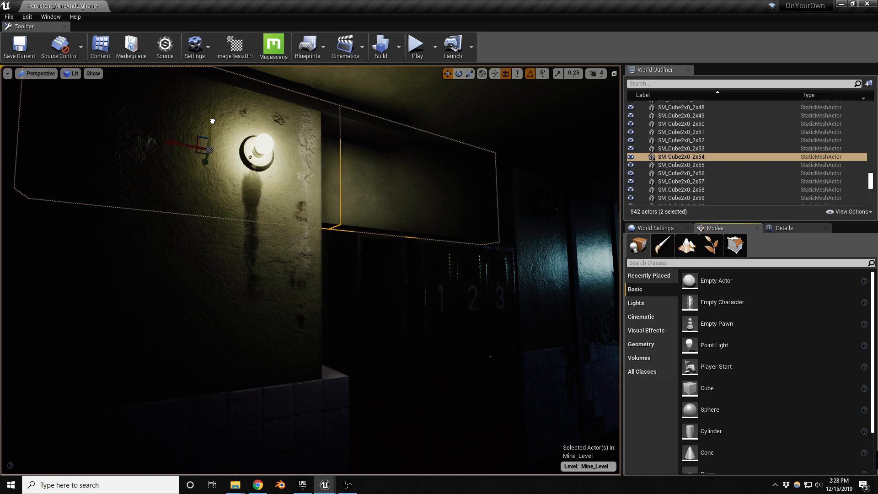
key("Escape")
Try swapping the static mesh of wall blocks SM_Cube2x0_2x32 and SM_Cube2x0_2x54 to Cube1x0_2x1_rounded_subdivided, and undo the swap.
right_click_drag(402, 217, 393, 214)
key("w")
left_click(463, 171)
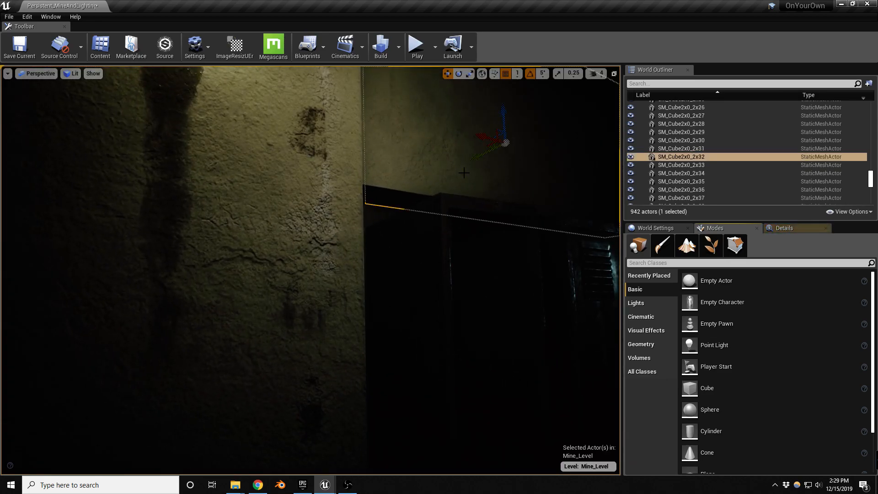
scroll(423, 170, "up", 3)
left_click(352, 171, "ctrl")
left_click(782, 227)
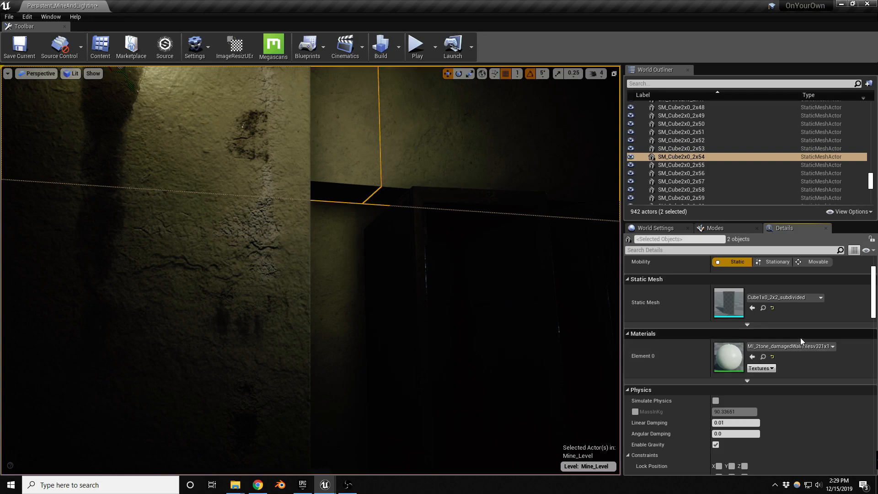
left_click(795, 302)
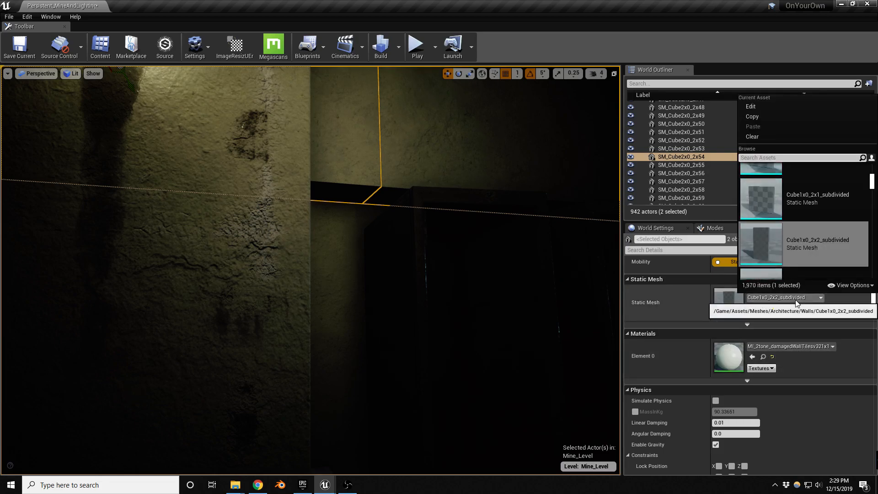
scroll(827, 236, "up", 1)
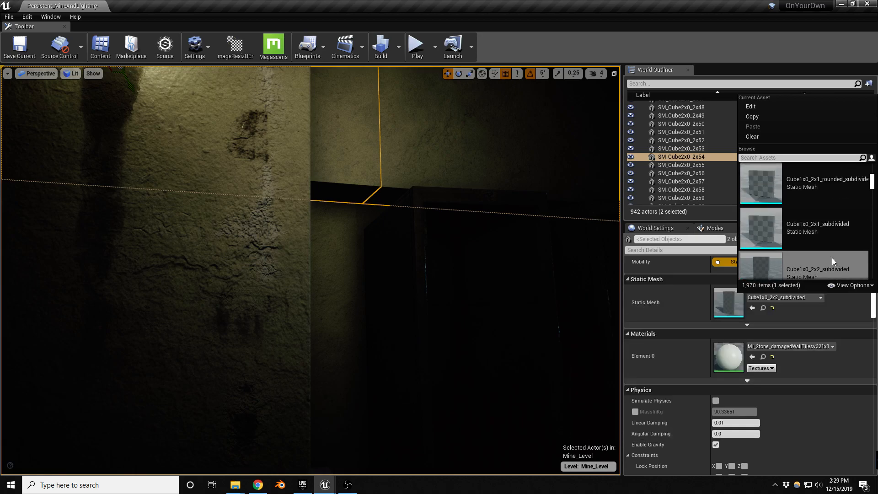
left_click(817, 183)
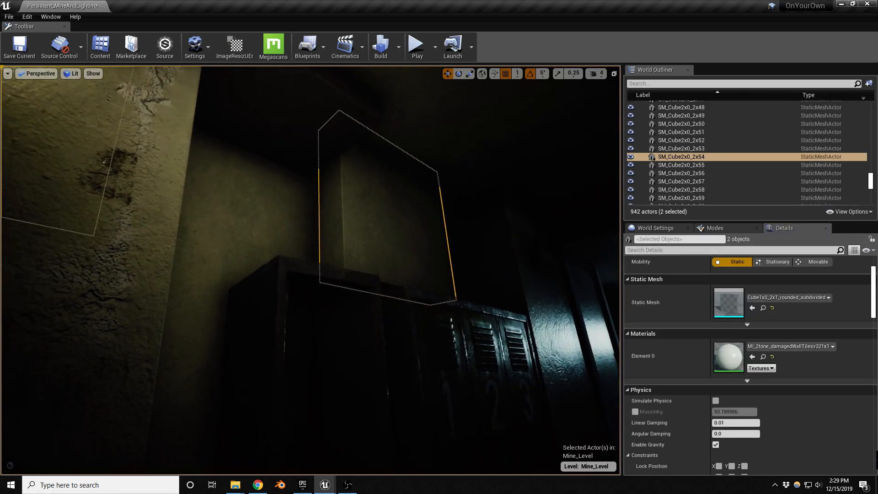
key("ctrl+z")
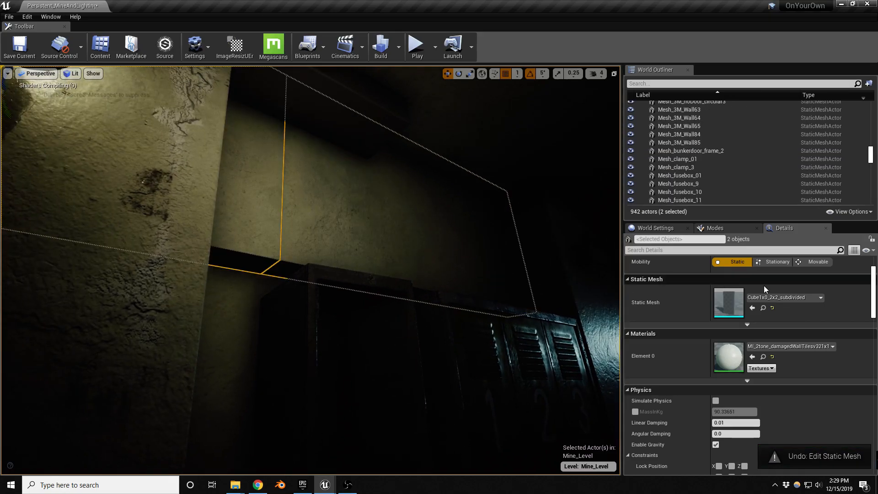
Browse the static mesh assets for another cube variant to replace the two selected wall blocks.
left_click(803, 299)
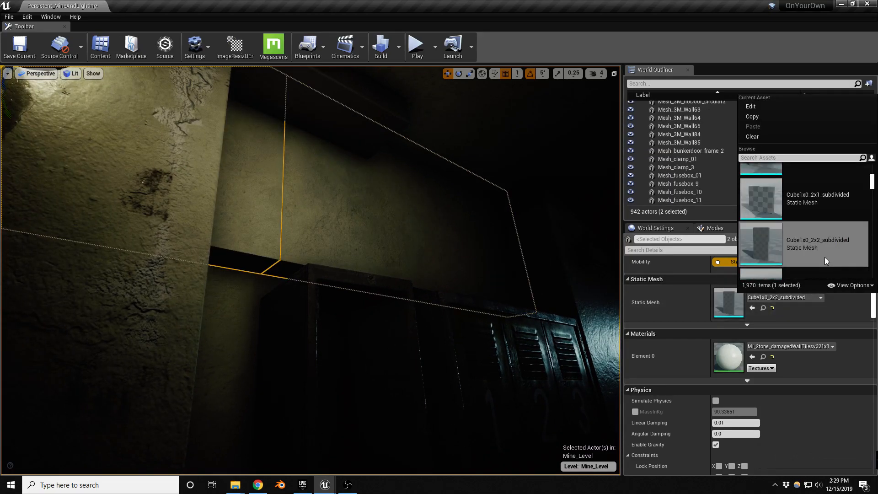
scroll(824, 257, "up", 1)
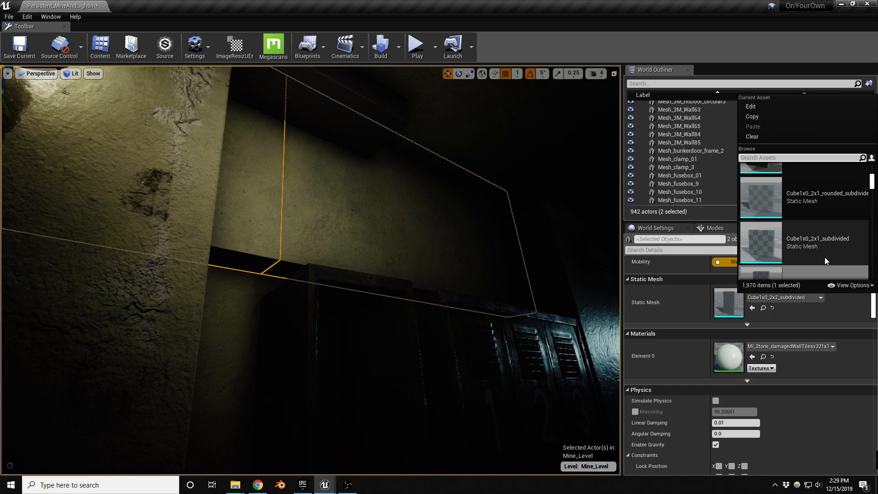
scroll(825, 258, "down", 1)
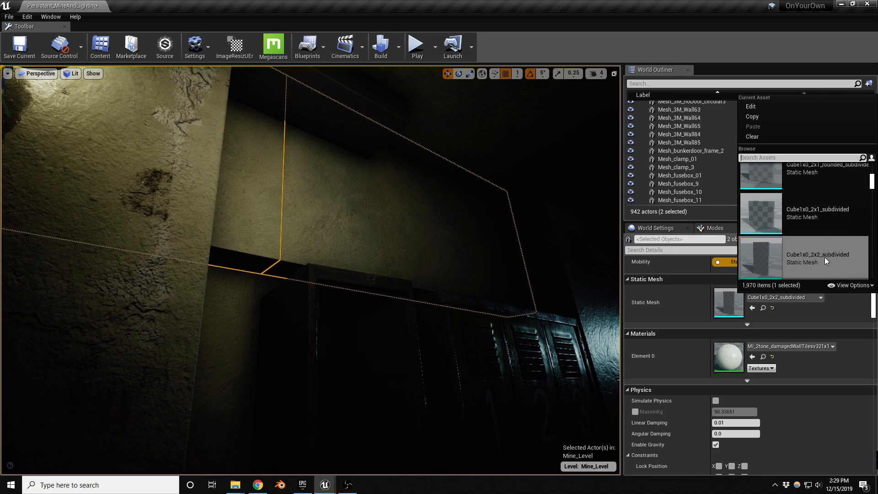
scroll(825, 259, "down", 1)
scroll(825, 257, "down", 3)
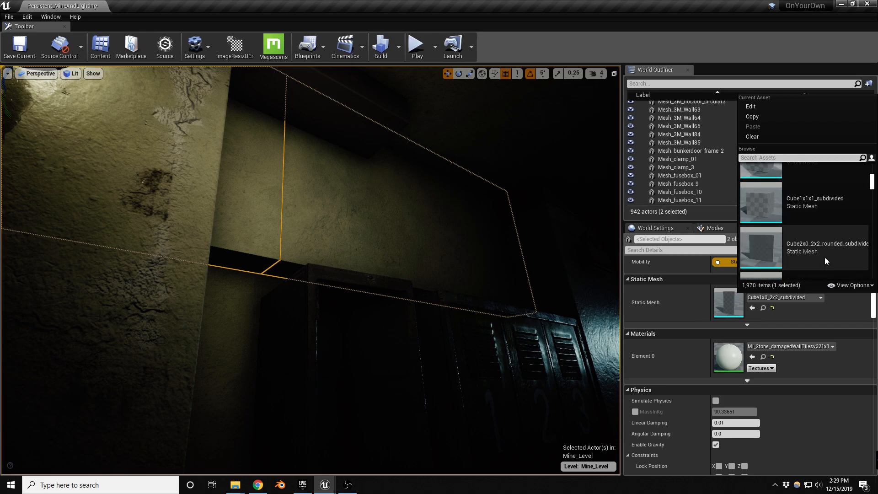
scroll(825, 260, "down", 1)
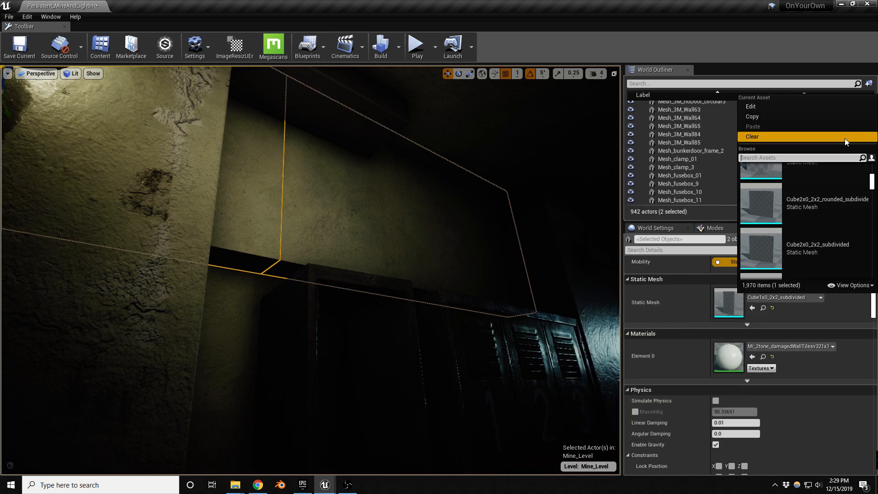
scroll(844, 205, "down", 4)
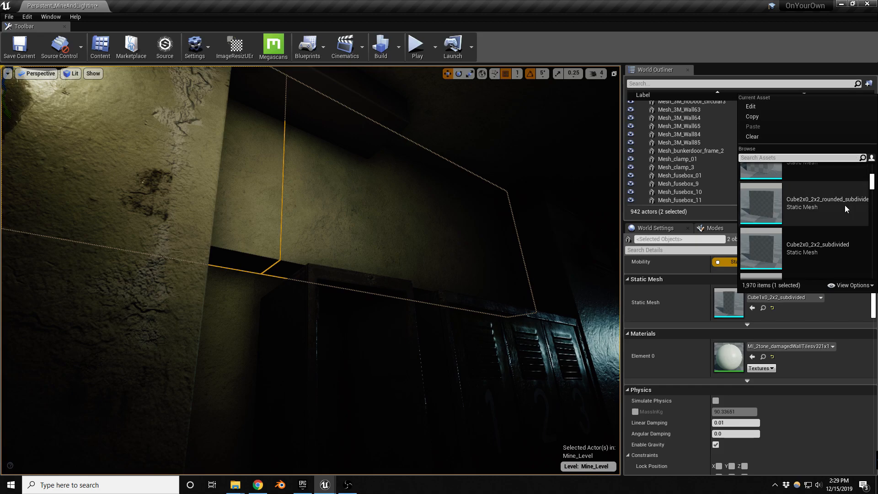
scroll(844, 208, "up", 1)
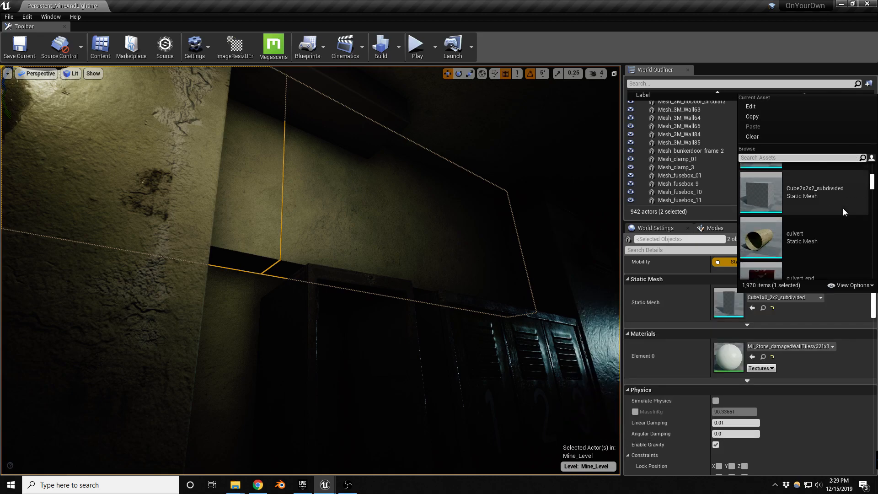
mouse_move(411, 247)
right_mouse_down()
mouse_move(405, 262)
mouse_move(503, 264)
mouse_move(402, 263)
mouse_move(389, 238)
mouse_move(403, 231)
mouse_move(420, 242)
mouse_move(410, 243)
right_mouse_up()
key("Escape")
Shift the rubber trim block SM_floor_divided_cube58 above the wall lamp along its X axis.
key("w")
key("s")
left_click(494, 266)
left_click_drag(373, 227, 328, 232)
key("d")
right_click_drag(329, 232, 334, 235)
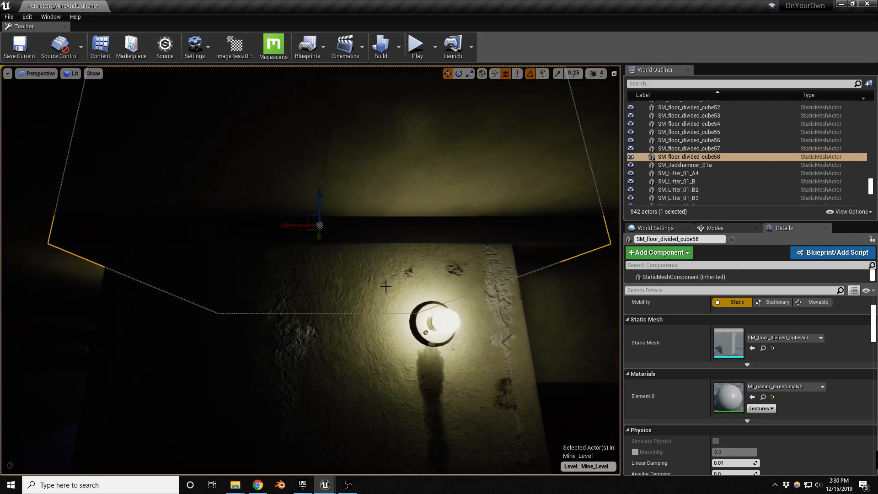
left_click_drag(296, 226, 288, 226)
Scale the trim block SM_floor_divided_cube58 to fit the top of the surrounding walls.
key("r")
left_click_drag(345, 227, 317, 229)
right_click_drag(322, 265, 402, 263)
key("a")
left_click_drag(255, 236, 254, 239)
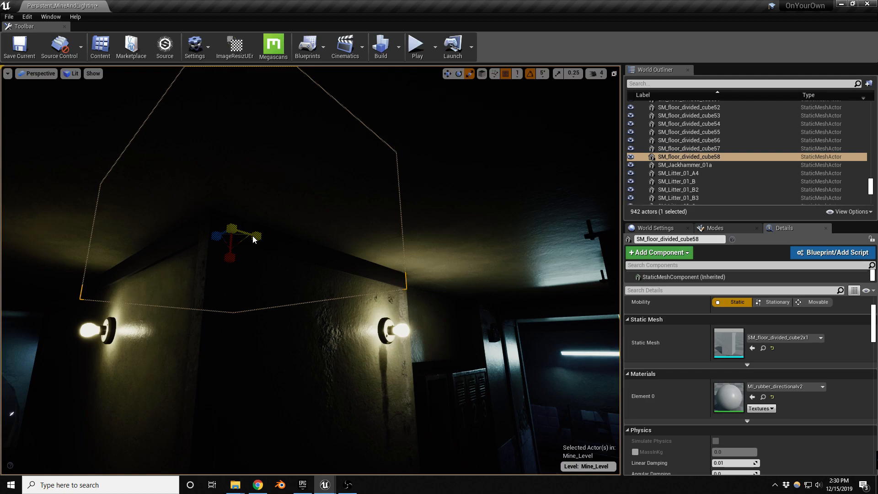
Nudge the trim block SM_floor_divided_cube58 horizontally to line its edges up with the wall corners.
key("d")
right_click_drag(257, 248, 158, 240)
key("a")
key("d")
key("w")
left_click_drag(256, 236, 257, 237)
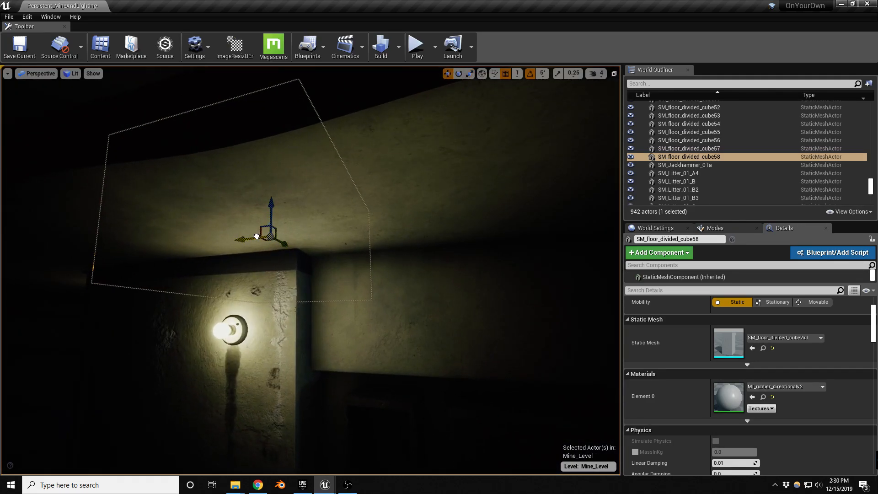
left_click(275, 243)
left_click(289, 250)
left_click_drag(285, 243, 284, 243)
mouse_move(285, 292)
right_mouse_down()
mouse_move(300, 303)
mouse_move(357, 300)
mouse_move(292, 305)
right_mouse_up()
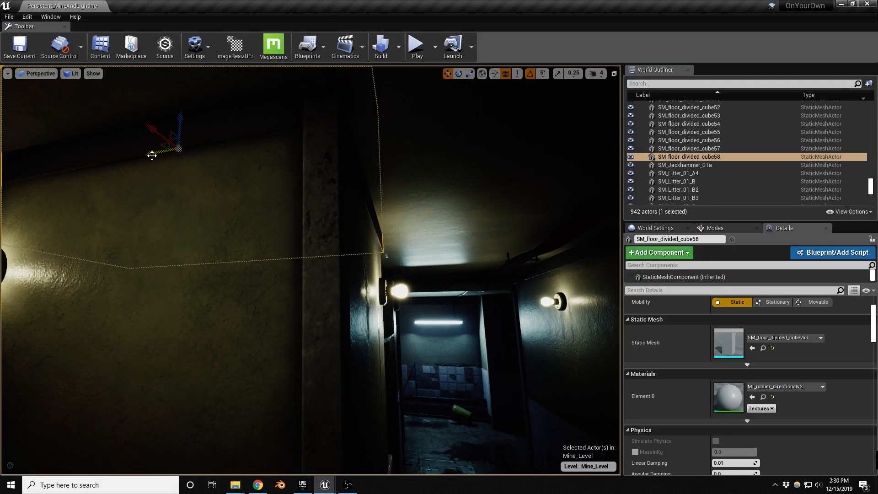
left_click_drag(152, 156, 150, 157)
Deselect the trim block and save the level.
mouse_move(355, 267)
right_mouse_down()
mouse_move(393, 297)
mouse_move(414, 299)
mouse_move(357, 271)
mouse_move(350, 277)
right_mouse_up()
key("Escape")
key("ctrl+s")
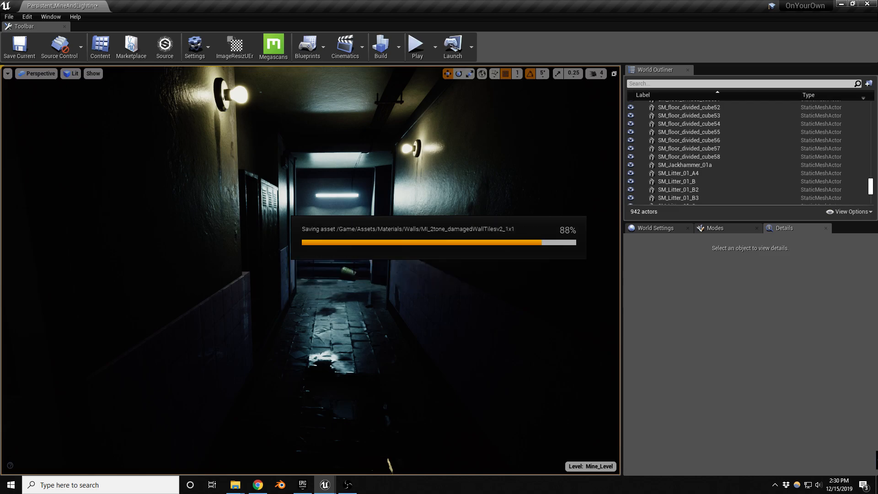
Switch the viewport to fullscreen and bring the open floor area beside the tiled corner into view.
key("F11")
left_click(359, 270)
right_click_drag(359, 270, 476, 274)
key("w")
key("w")
right_click_drag(425, 235, 576, 293)
key("s")
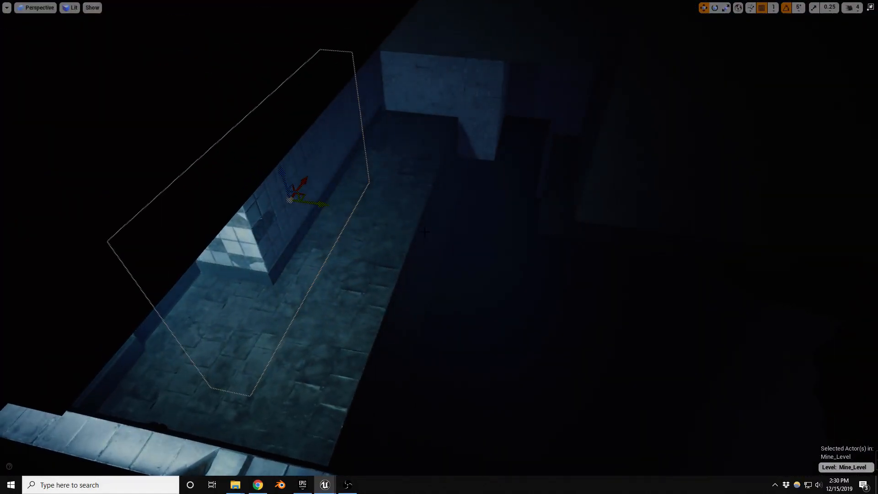
Duplicate the two floor blocks beside the tiled corner along the Y axis with grid snapping at 50 to extend the floor.
left_click(371, 227)
right_click_drag(371, 227, 353, 258)
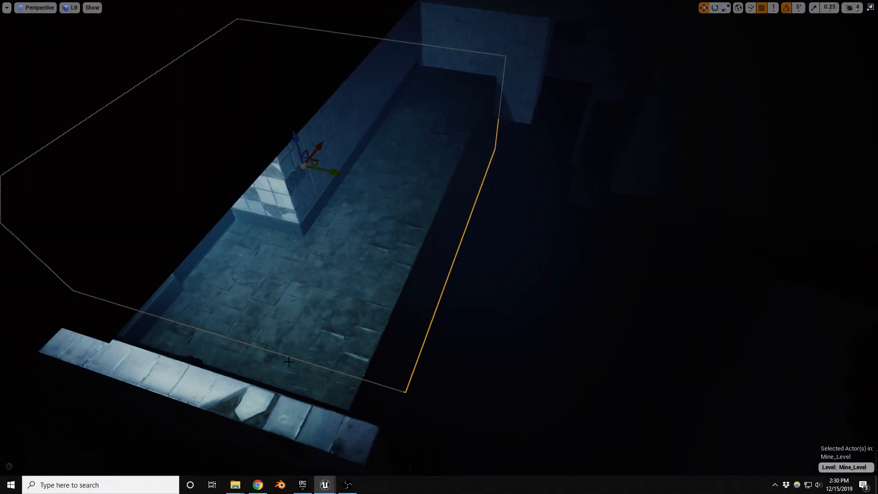
left_click(282, 373, "ctrl")
key("d")
right_click_drag(282, 373, 246, 327)
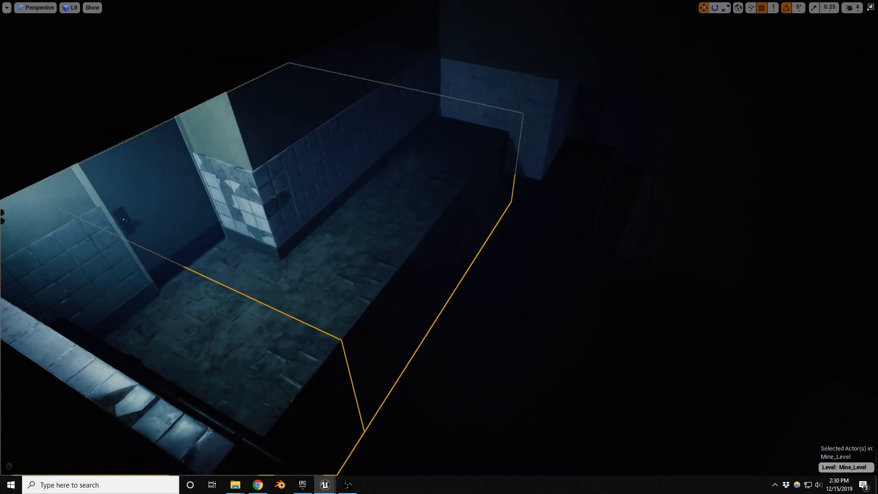
key("s")
right_click_drag(255, 289, 244, 337)
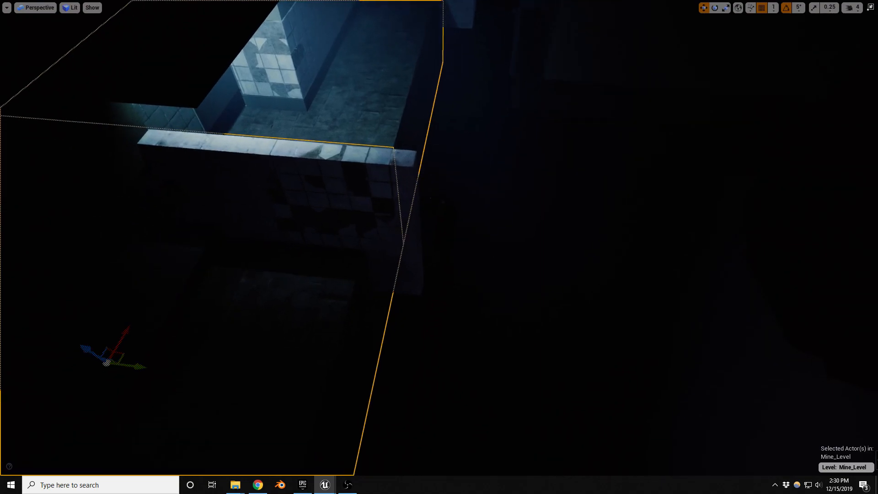
left_click(773, 8)
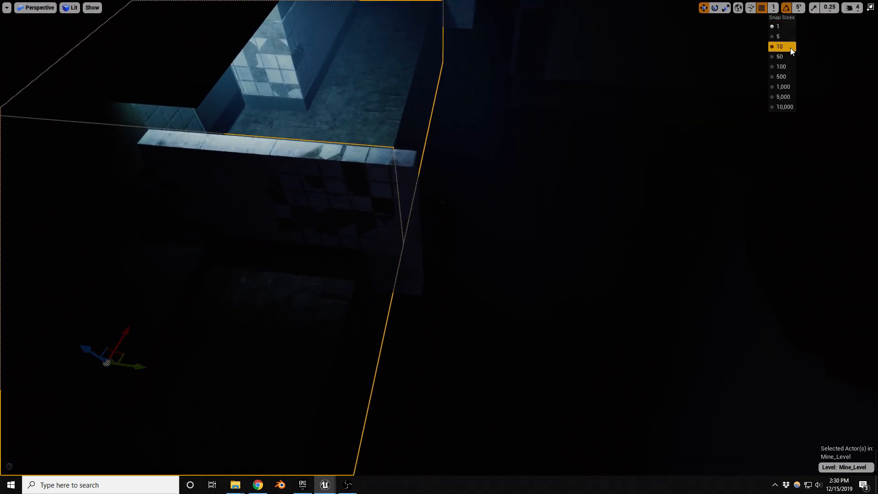
left_click(790, 48)
left_click_drag(134, 367, 667, 362)
right_click_drag(667, 362, 373, 295)
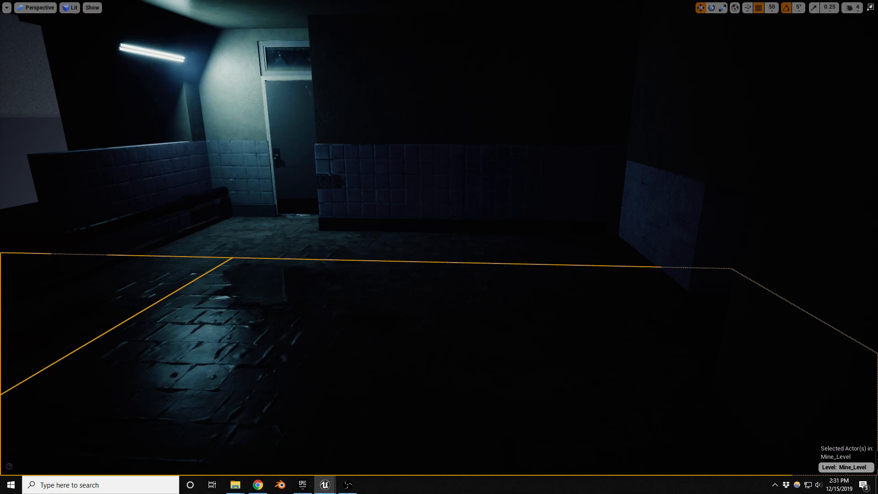
right_click_drag(373, 295, 343, 326)
key("Escape")
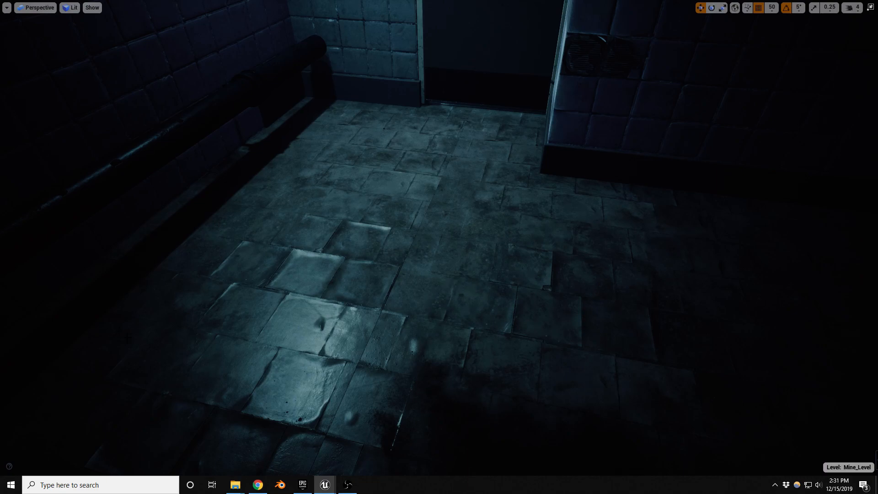
Move the block selected on the tiled floor along the Y axis toward the open side of the room and deselect it.
mouse_move(394, 268)
right_mouse_down()
mouse_move(433, 252)
mouse_move(423, 239)
mouse_move(401, 239)
mouse_move(385, 264)
mouse_move(405, 267)
right_mouse_up()
key("s")
right_click_drag(358, 229, 357, 195)
key("w")
left_click(358, 229)
right_click_drag(386, 307, 334, 327)
key("s")
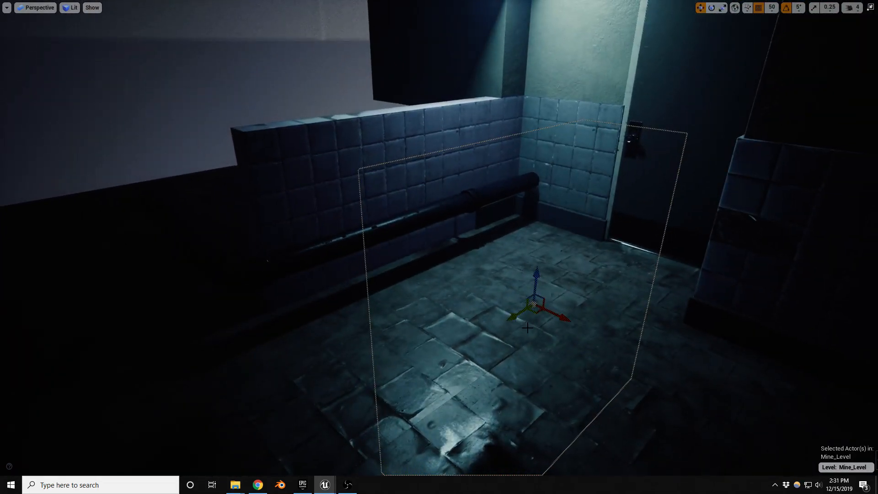
left_click_drag(508, 320, 130, 458)
right_click_drag(110, 466, 63, 460)
key("w")
key("Escape")
Duplicate the tiled wall block next to the dark far corner along the Y axis and rotate the copy 90 degrees.
right_click_drag(335, 402, 453, 389)
key("s")
key("a")
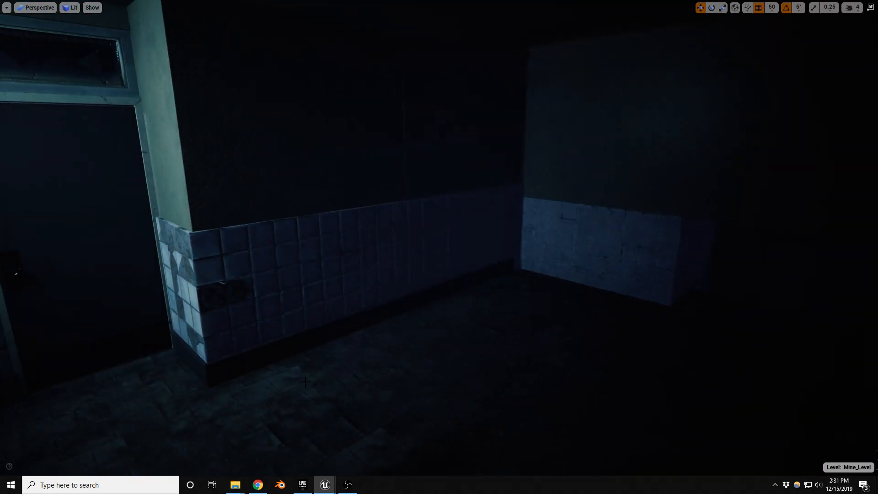
left_click(584, 269)
right_click_drag(584, 269, 571, 264)
key("d")
left_click(412, 256)
right_click_drag(411, 256, 430, 284)
key("w")
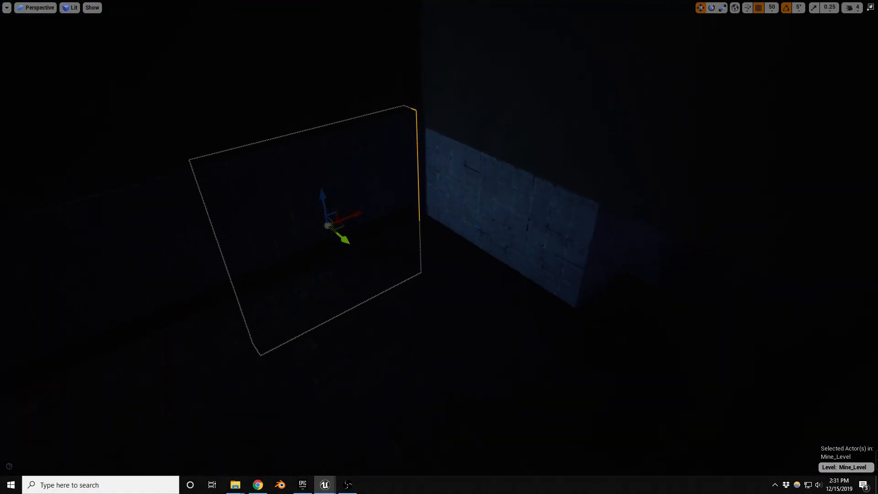
left_click_drag(358, 237, 431, 290)
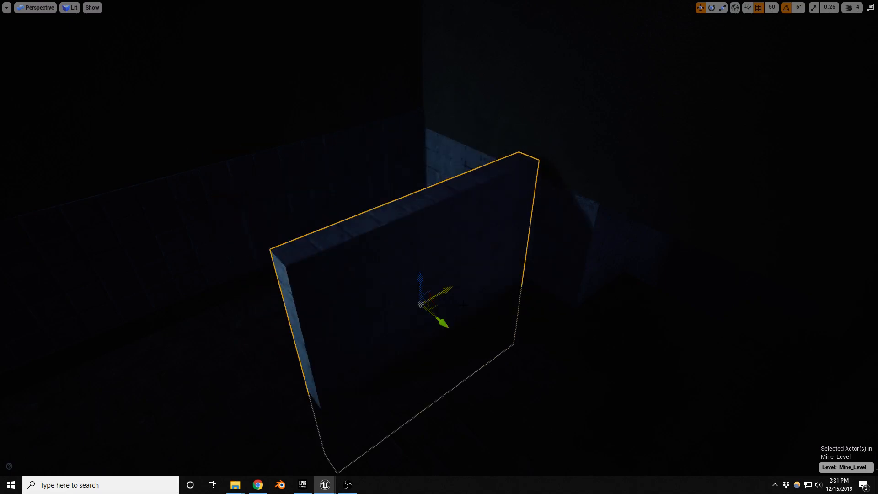
key("e")
left_click_drag(433, 334, 459, 336)
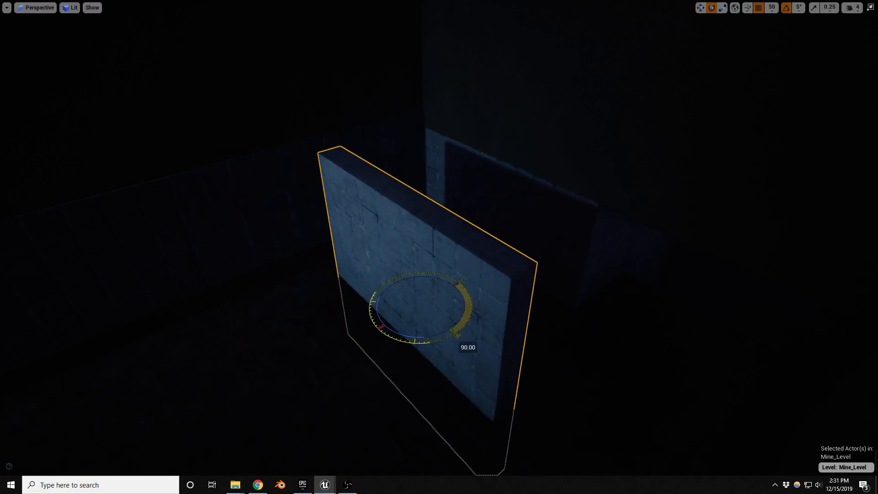
Move the rotated tiled wall block against the far end wall, in line with the tiled block already there.
key("w")
left_click_drag(438, 300, 490, 224)
right_click_drag(490, 223, 474, 234)
key("w")
key("s")
left_click_drag(429, 245, 652, 257)
right_click_drag(665, 259, 648, 267)
Duplicate the two end-wall tiled blocks upward, nudge the copies with grid snapping off, and leave the fullscreen viewport.
left_click(548, 308, "shift")
right_click_drag(541, 297, 533, 318)
left_click_drag(531, 294, 551, 188, "alt")
left_click(758, 9)
right_click_drag(608, 183, 632, 184)
left_click_drag(637, 111, 642, 110)
right_click_drag(643, 111, 651, 83)
key("F11")
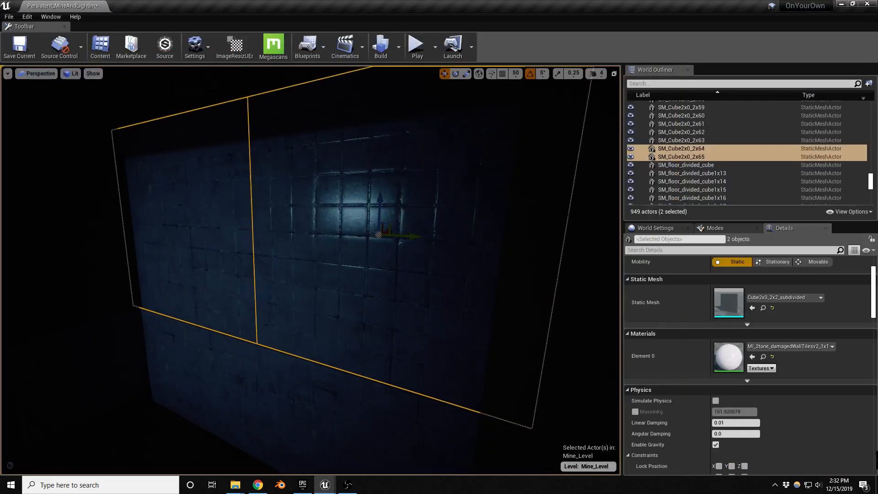
Deselect the wall blocks and select the ceiling block SM_floor_divided_cube33.
right_click_drag(402, 263, 383, 256)
key("Escape")
key("s")
left_click(399, 260)
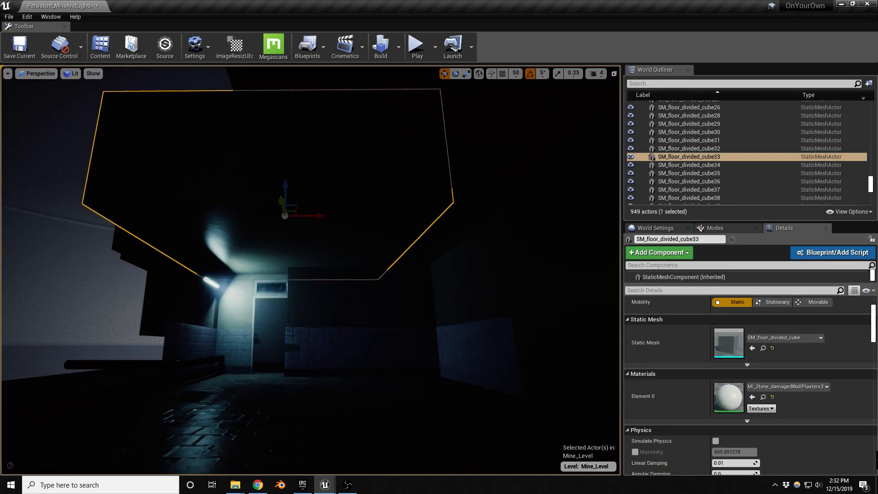
left_click_drag(314, 212, 347, 215)
left_click_drag(361, 215, 366, 215)
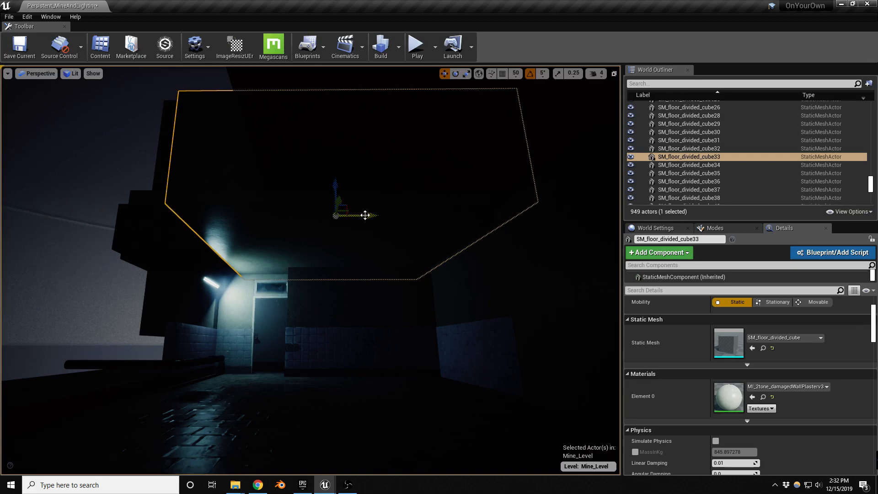
key("ctrl+z")
Duplicate the ceiling block along the X axis over the open gap on the fluorescent light's side and deselect it.
left_click_drag(313, 217, 142, 224)
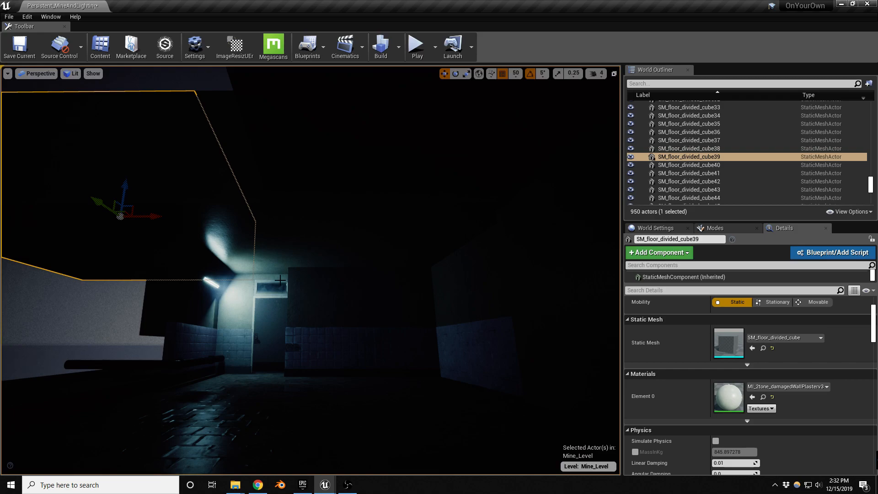
right_click_drag(280, 279, 253, 280)
key("w")
key("Escape")
Duplicate the plaster wall block twice along the fluorescent-light wall to extend it away from the door.
left_click(212, 288)
right_click_drag(262, 313, 240, 312)
key("w")
mouse_move(278, 267)
left_mouse_down()
mouse_move(252, 263)
mouse_move(287, 264)
left_mouse_up()
right_click_drag(291, 292, 361, 235)
left_click(336, 275)
left_click_drag(336, 216, 4, 221, "alt")
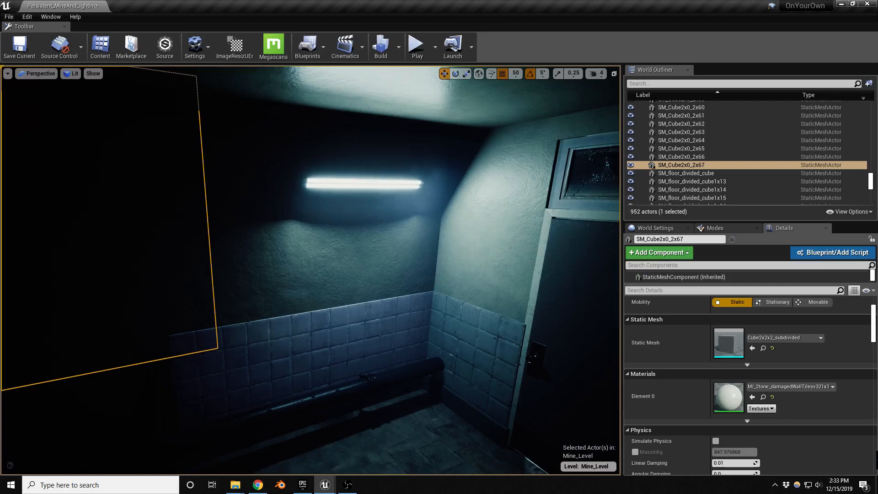
Vertex-paint damage onto the plaster wall block under the fluorescent light, along the upper edge of the tiles.
right_click_drag(311, 270, 298, 285)
right_click_drag(380, 267, 407, 238)
left_click(380, 267)
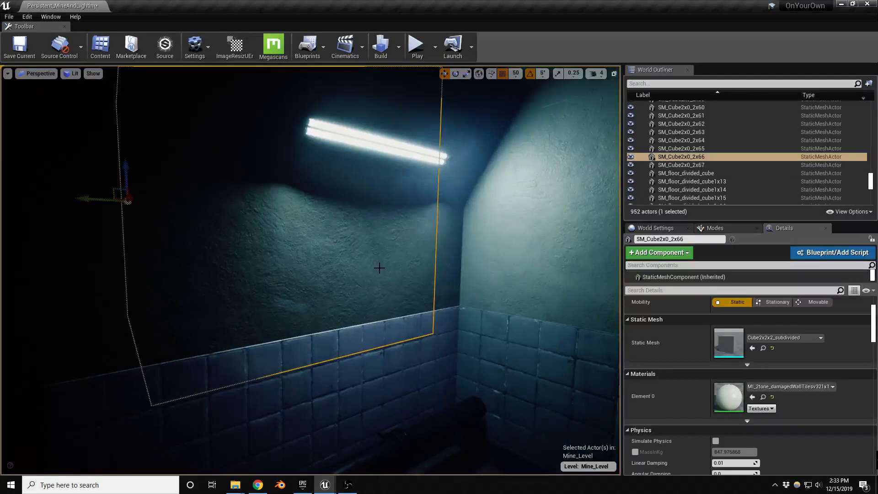
key("shift+2")
mouse_move(341, 314)
left_mouse_down()
mouse_move(200, 343)
mouse_move(427, 310)
mouse_move(414, 269)
mouse_move(394, 315)
mouse_move(198, 358)
left_mouse_up()
left_click(458, 298)
mouse_move(458, 298)
right_mouse_down()
mouse_move(435, 296)
mouse_move(452, 286)
right_mouse_up()
left_click(457, 296)
Select the corner plaster block SM_Cube2x0_2x24 and vertex-paint its lower edge where it meets the tiles.
key("shift+1")
left_click(440, 276)
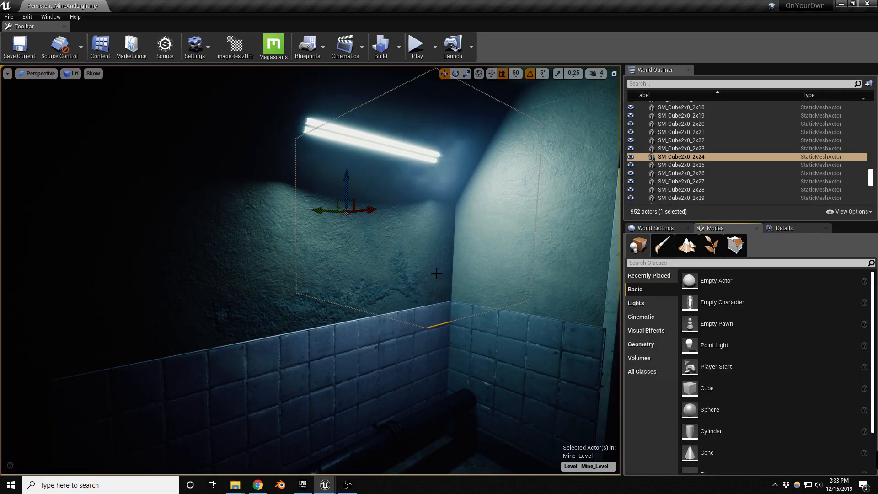
key("shift+2")
mouse_move(436, 293)
left_mouse_down()
mouse_move(445, 279)
mouse_move(442, 293)
left_mouse_up()
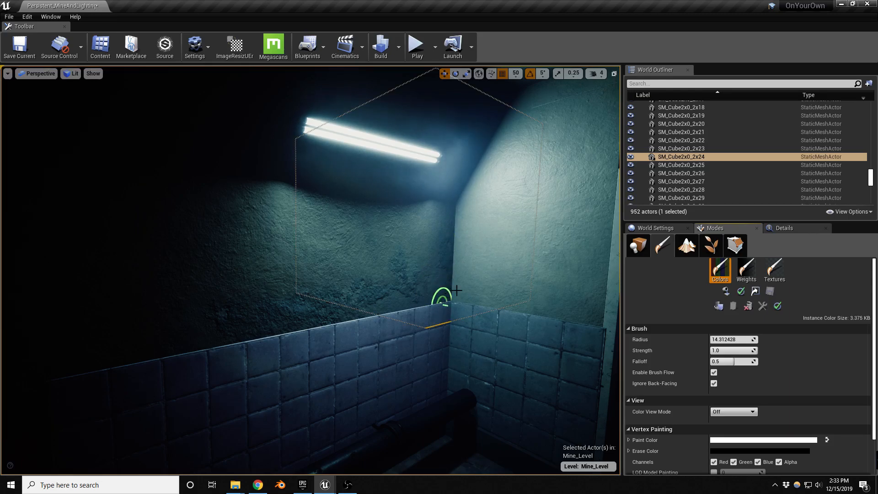
right_click_drag(439, 278, 438, 273)
Vertex-paint the plaster block SM_Cube2x0_2x59 beside the door just above the tiles and save the level.
left_click(400, 275)
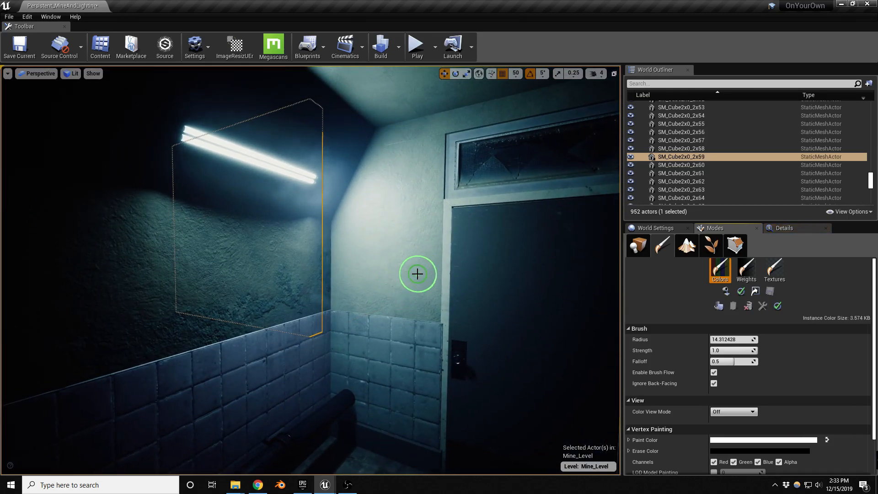
key("shift+1")
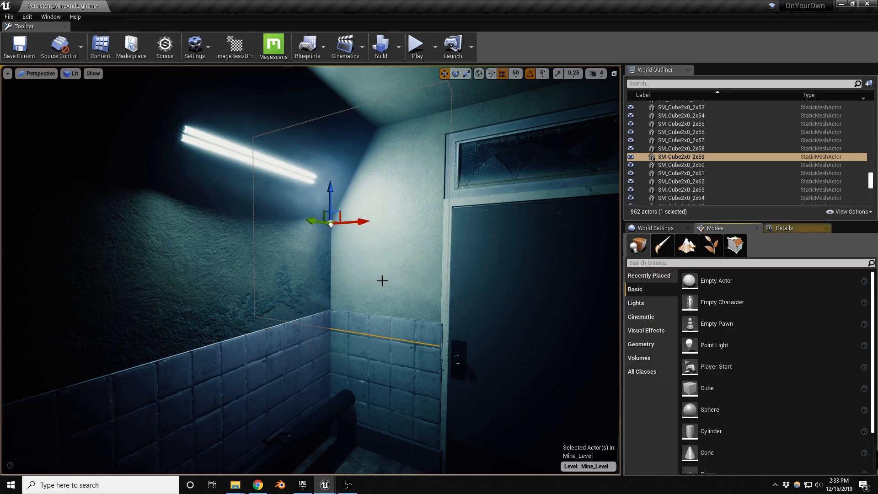
key("shift+4")
mouse_move(337, 287)
left_mouse_down()
mouse_move(334, 254)
mouse_move(343, 312)
mouse_move(402, 322)
mouse_move(362, 313)
left_mouse_up()
mouse_move(363, 314)
right_mouse_down()
mouse_move(364, 325)
mouse_move(389, 333)
mouse_move(383, 323)
mouse_move(394, 338)
mouse_move(381, 323)
right_mouse_up()
key("shift+1")
key("s")
key("ctrl+s")
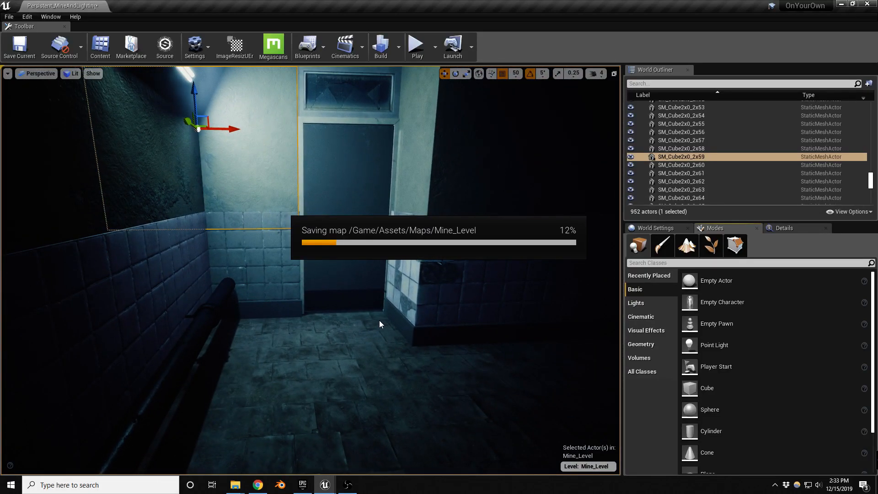
Duplicate the locker cabinet with its doors BP_Interactable_LockerDoor5, 6 and 7 and bring the copy into the tiled room.
right_click_drag(380, 321, 249, 250)
key("w")
key("w")
left_click(249, 250)
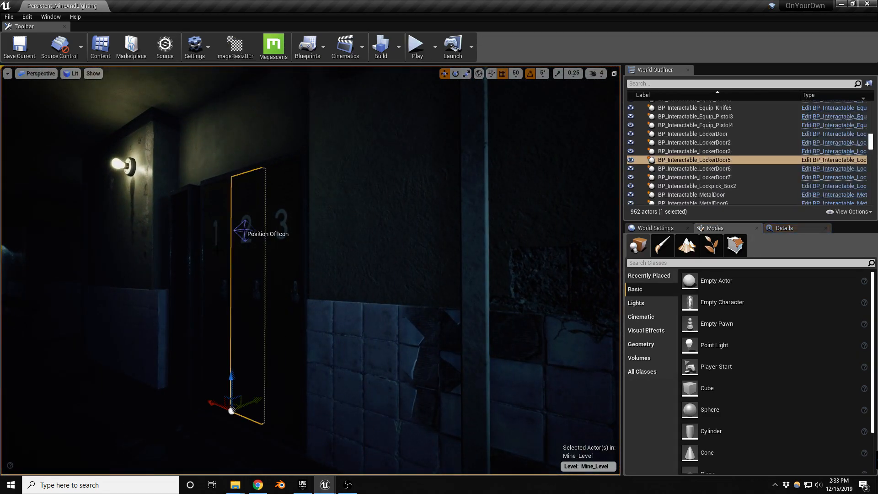
left_click(217, 256, "ctrl")
left_click(284, 257, "ctrl")
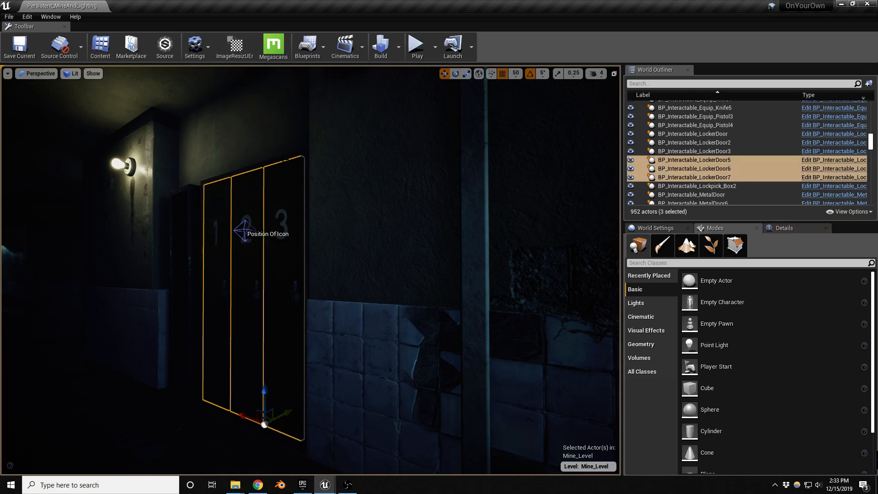
left_click(306, 266, "ctrl")
key("w")
right_click_drag(306, 265, 306, 210)
key("w")
left_click_drag(308, 206, 318, 288, "alt")
Rotate the locker copy to face the room and position it by the tiled wall beside the door with grid snapping off.
key("e")
left_click_drag(272, 307, 213, 308)
key("w")
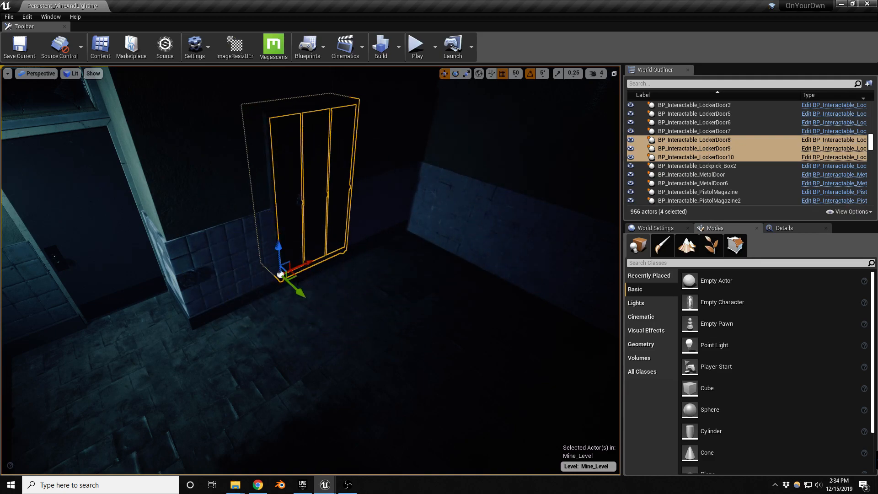
left_click_drag(293, 273, 317, 294)
left_click(504, 77)
right_click_drag(403, 193, 367, 190)
key("w")
left_click_drag(359, 266, 361, 287)
Duplicate the locker with its three doors along the X axis to set a second one closer to the door.
mouse_move(336, 293)
right_mouse_down()
mouse_move(322, 297)
mouse_move(337, 294)
right_mouse_up()
key("d")
key("s")
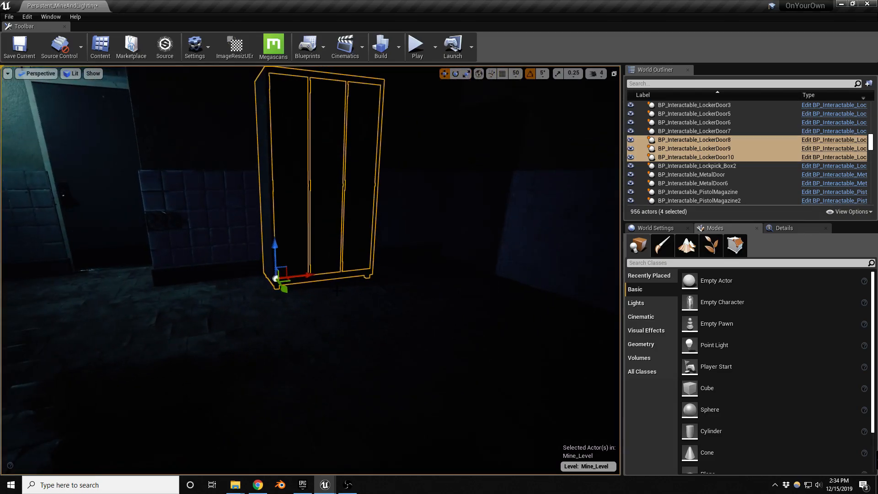
left_click_drag(304, 277, 248, 270)
key("s")
mouse_move(247, 270)
right_mouse_down()
mouse_move(224, 256)
mouse_move(238, 250)
mouse_move(238, 263)
right_mouse_up()
key("w")
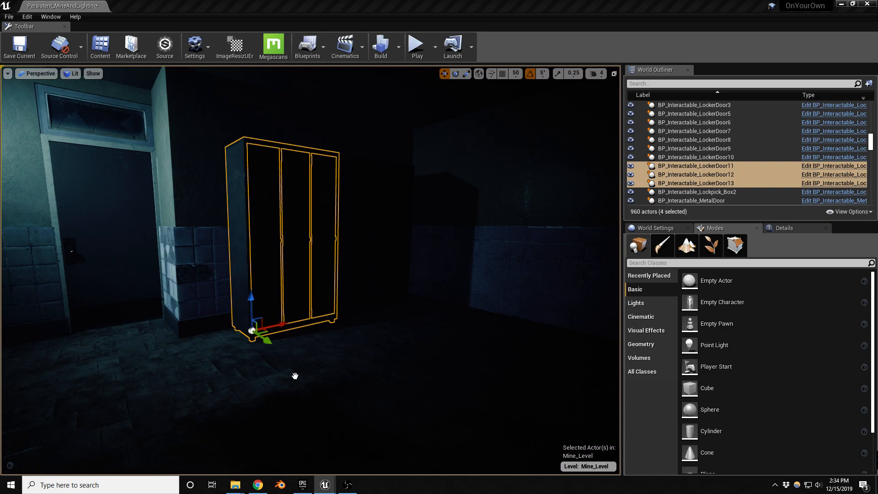
Place the woodenbench_01 mesh on the floor in front of the lockers and save the level.
left_click_drag(295, 376, 331, 402)
key("ctrl+s")
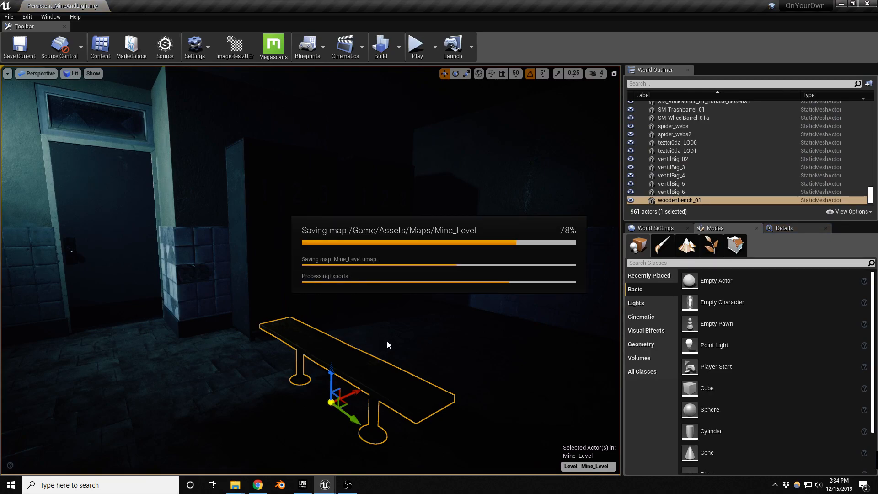
Rotate the wooden bench parallel to the lockers and duplicate it along its length.
key("e")
left_click_drag(343, 428, 358, 382)
right_click_drag(357, 383, 279, 382)
key("w")
left_click_drag(341, 343, 581, 353, "alt")
right_click_drag(581, 353, 606, 379)
Select woodenbench_01 and show its details, deselect it, and save the level.
left_click(412, 325)
right_click_drag(412, 325, 442, 343)
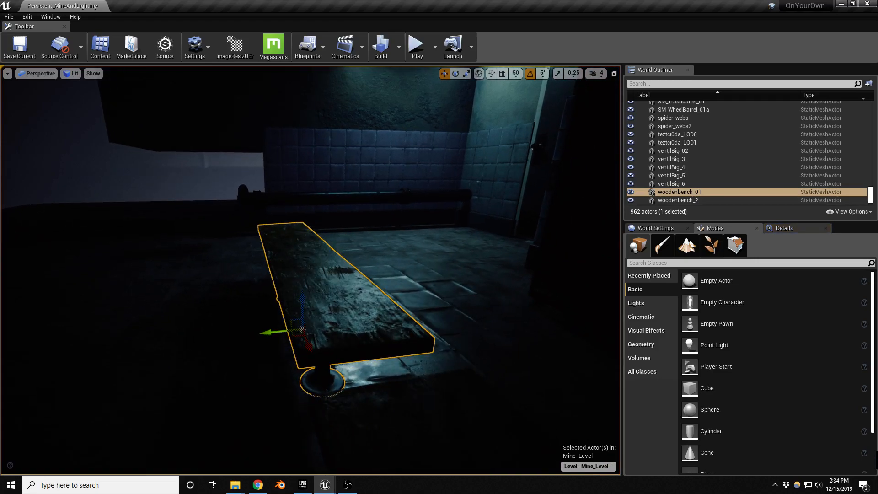
left_click(769, 231)
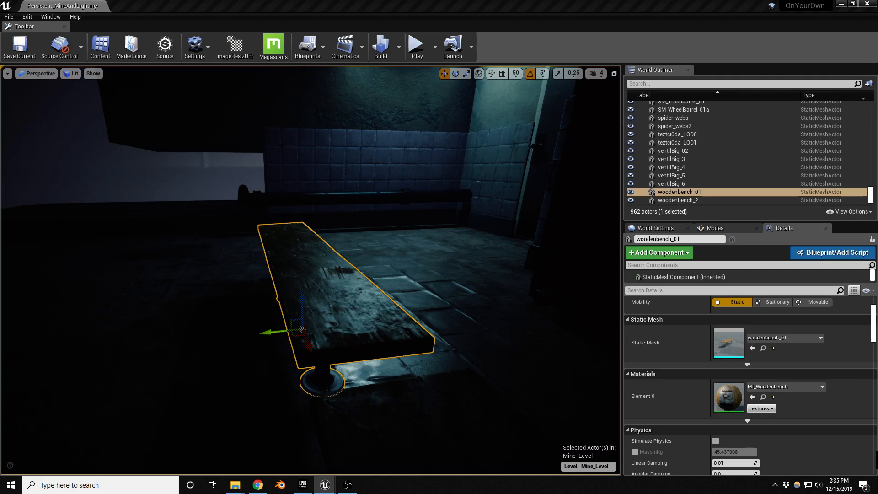
right_click_drag(436, 336, 475, 328)
key("Escape")
right_click_drag(311, 270, 286, 297)
key("w")
key("s")
right_click_drag(382, 389, 386, 346)
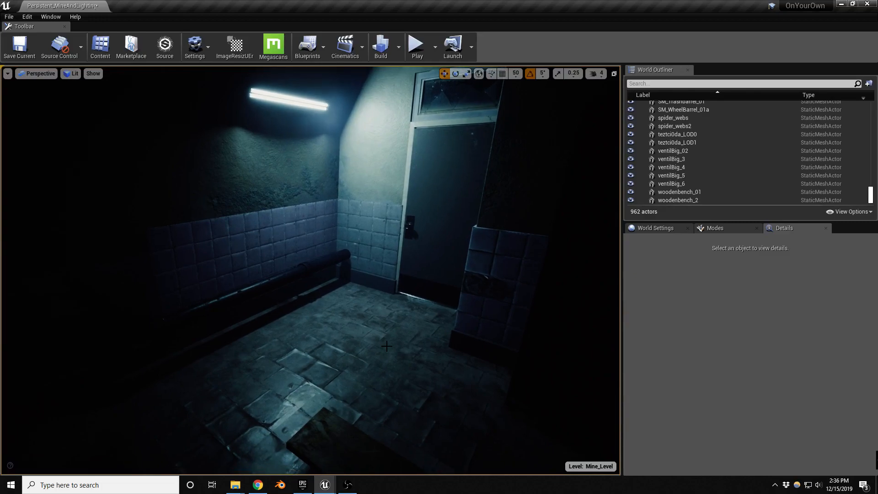
key("ctrl+s")
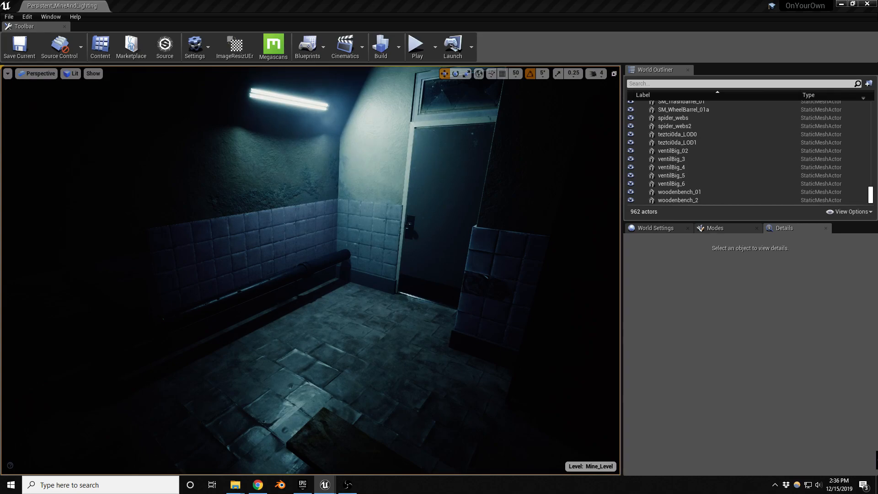
Select both wooden benches and slide them along the X axis toward the door.
right_click_drag(390, 315, 597, 356)
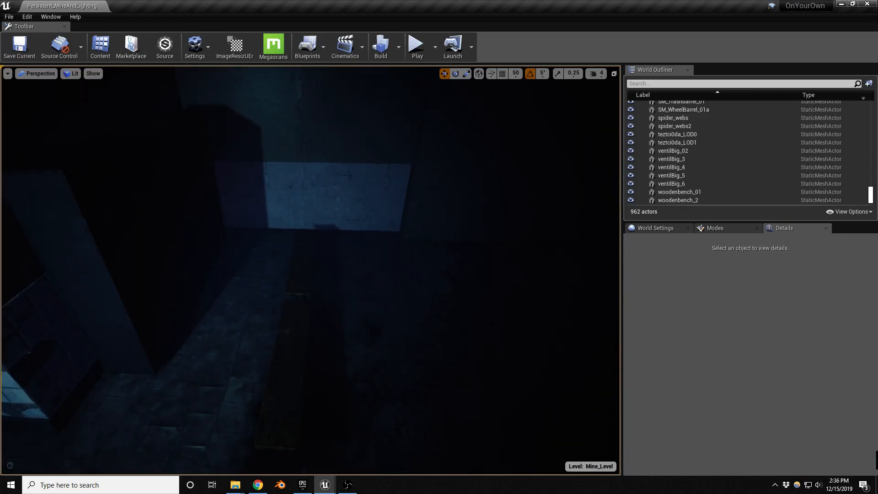
left_click(307, 270)
right_click_drag(307, 270, 160, 332)
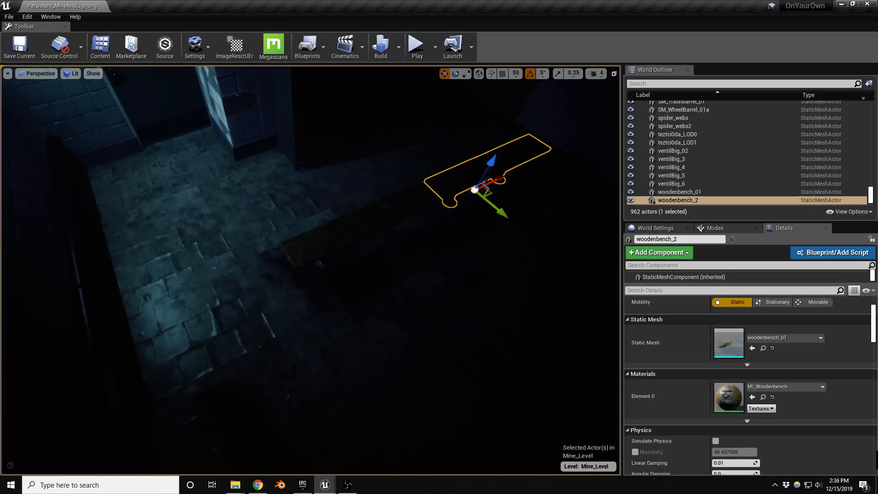
left_click(366, 242, "ctrl")
left_click_drag(386, 234, 360, 244)
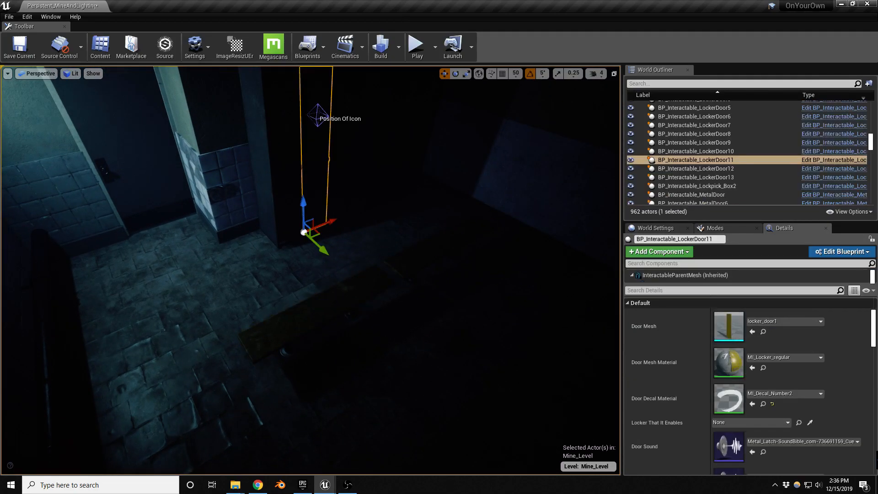
Duplicate the locker cabinet nearest the door with BP_Interactable_LockerDoor11, 12 and 13 along the X axis.
left_click(346, 247, "ctrl")
left_click(294, 201, "ctrl")
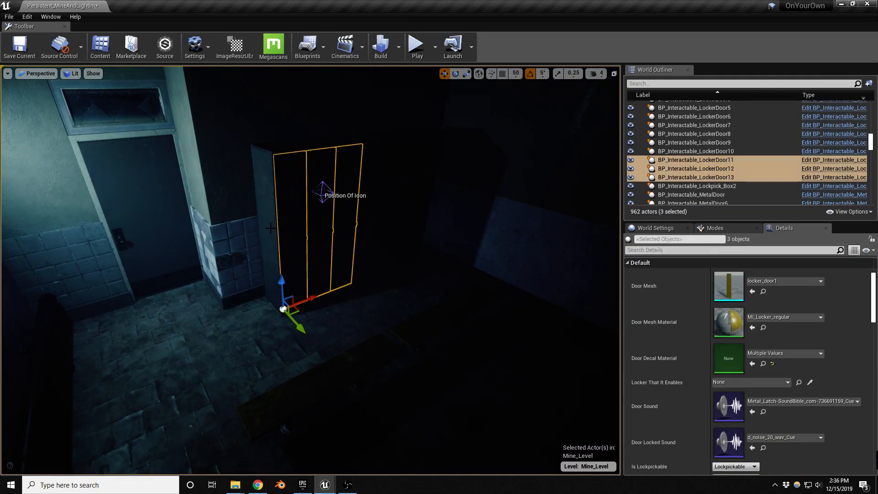
left_click(266, 224, "ctrl")
right_click_drag(266, 224, 278, 247)
left_click_drag(305, 260, 449, 265, "alt")
Rotate the new locker copy to stand crosswise to the first row and move it toward the far end wall.
key("e")
left_click_drag(455, 297, 500, 298)
key("w")
left_click_drag(444, 266, 433, 227)
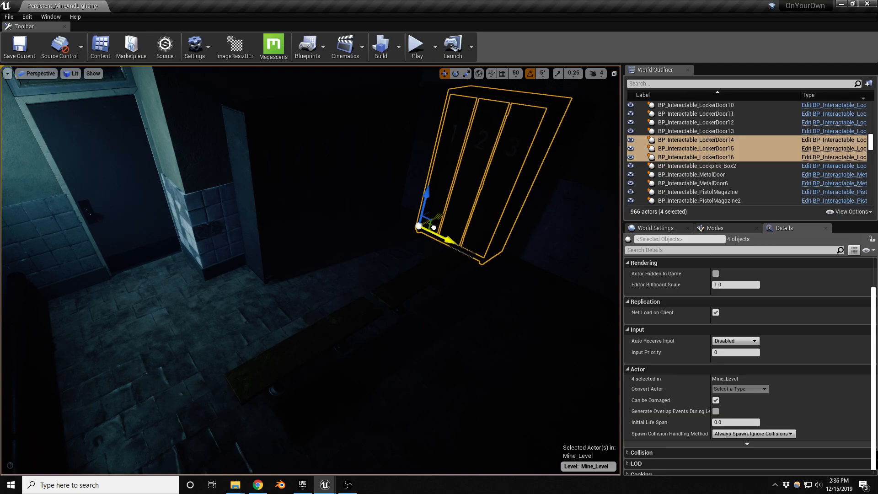
key("f")
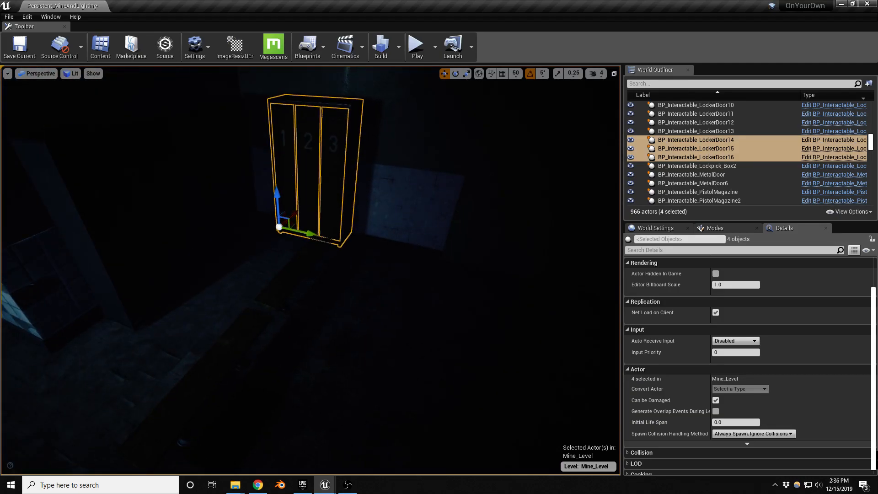
Duplicate the crosswise locker along the Y axis to set another beside it, deselect it, and save the level.
left_click_drag(313, 234, 397, 247, "alt")
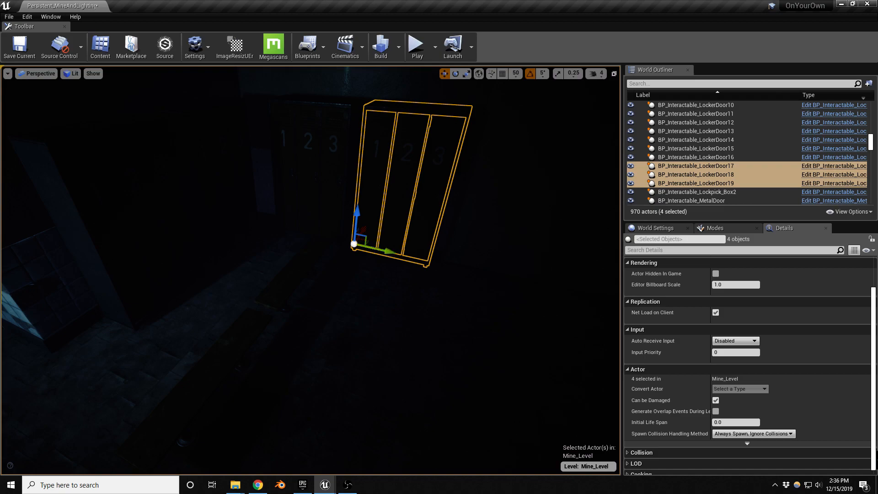
right_click_drag(398, 247, 375, 269)
key("Escape")
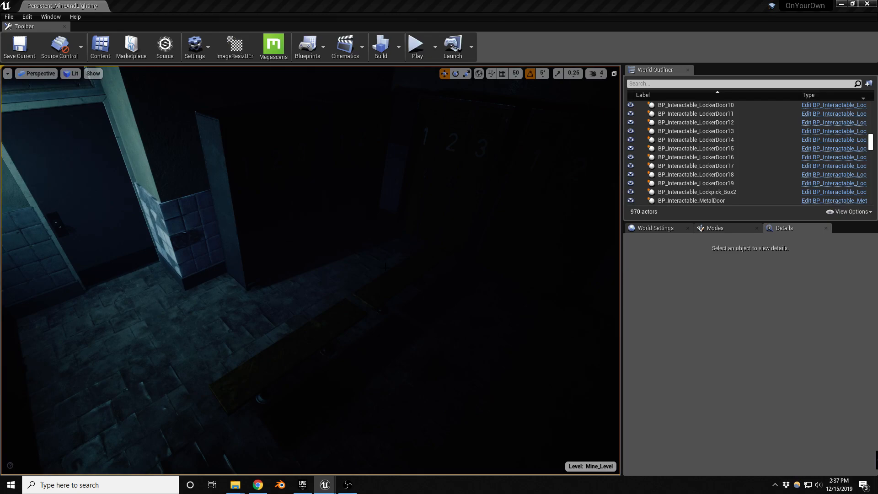
right_click_drag(386, 266, 377, 261)
key("ctrl+s")
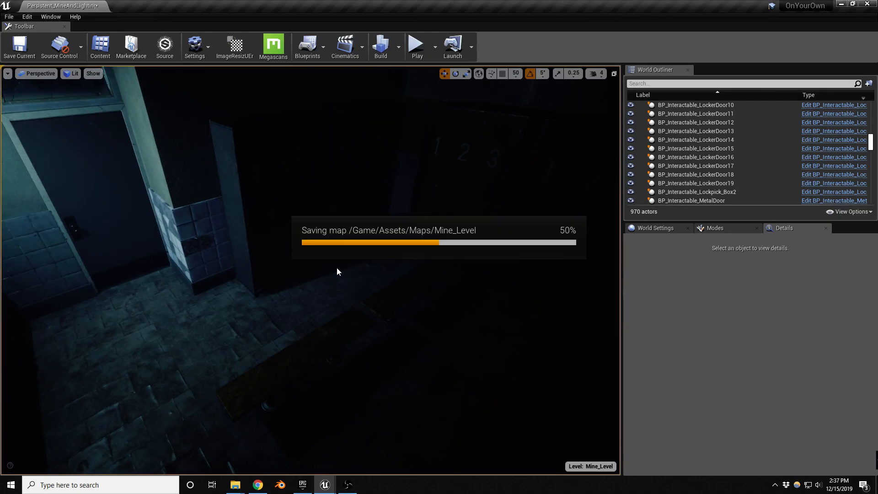
Select the Broken_Tiles_6 debris by the wall and duplicate it toward the floor near the blue door.
right_click_drag(300, 292, 238, 275)
key("w")
key("w")
left_click(300, 293)
right_click_drag(300, 293, 320, 293)
key("s")
right_click_drag(283, 351, 354, 350)
left_click(291, 348)
key("s")
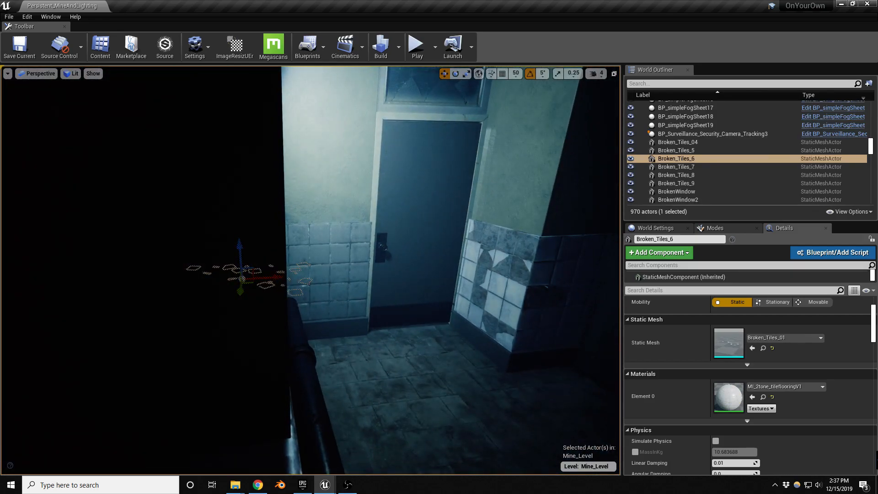
left_click_drag(251, 281, 572, 413, "alt")
Rotate and slide the copied broken tiles around the base of the damaged tiled wall corner, deselect them, and save the level.
key("e")
right_click_drag(485, 407, 530, 450)
key("w")
left_click_drag(415, 301, 465, 262)
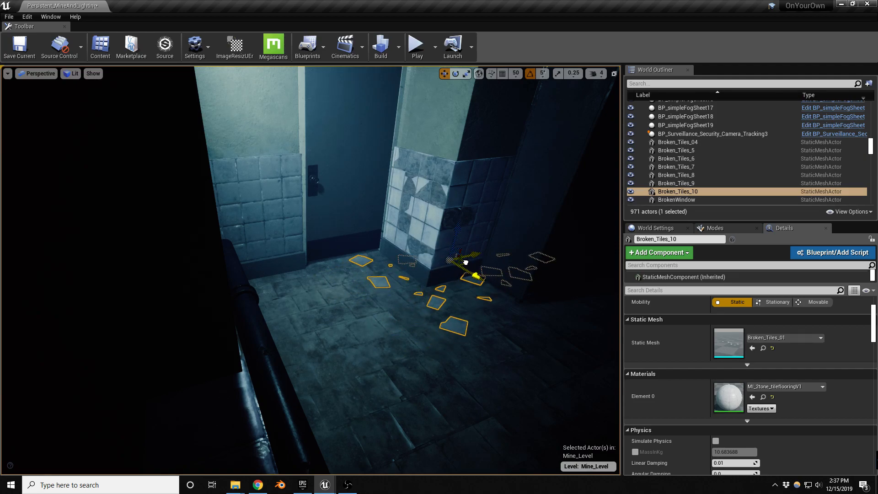
key("e")
left_click_drag(457, 286, 476, 270)
key("w")
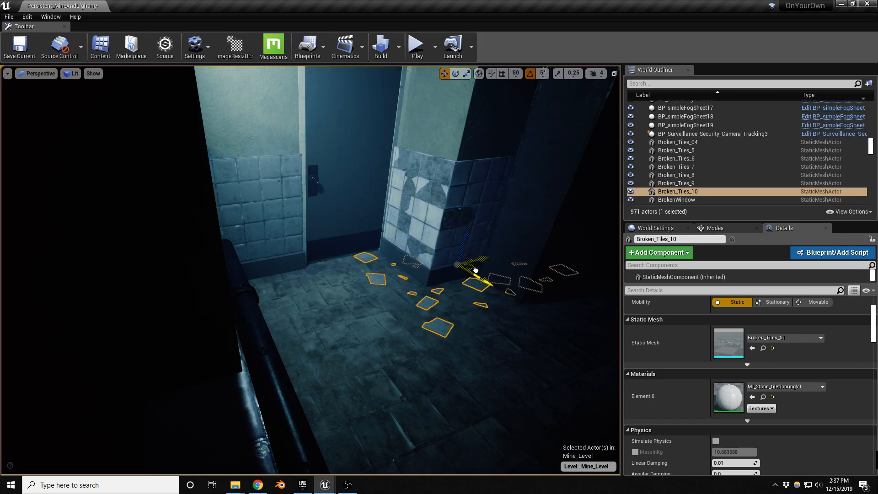
key("Escape")
right_click_drag(437, 258, 450, 263)
key("ctrl+s")
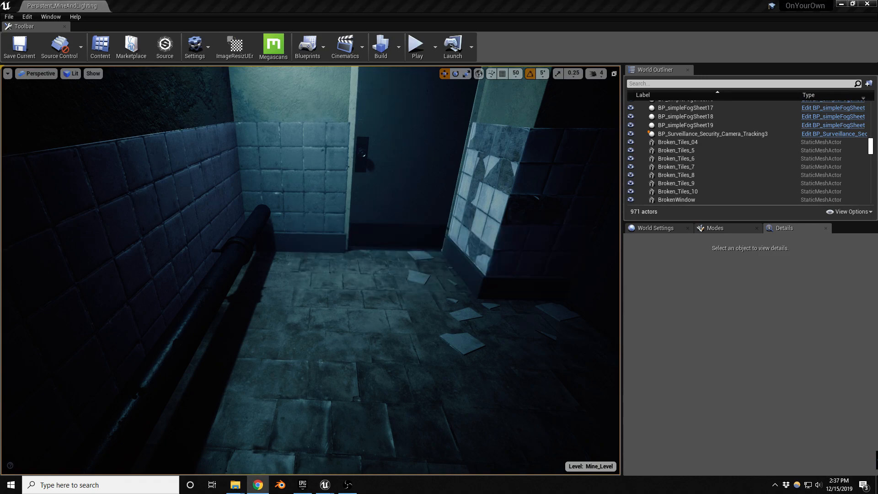
Examine the doorway, tiled walls, and scattered floor debris from several angles.
right_click_drag(287, 264, 264, 263)
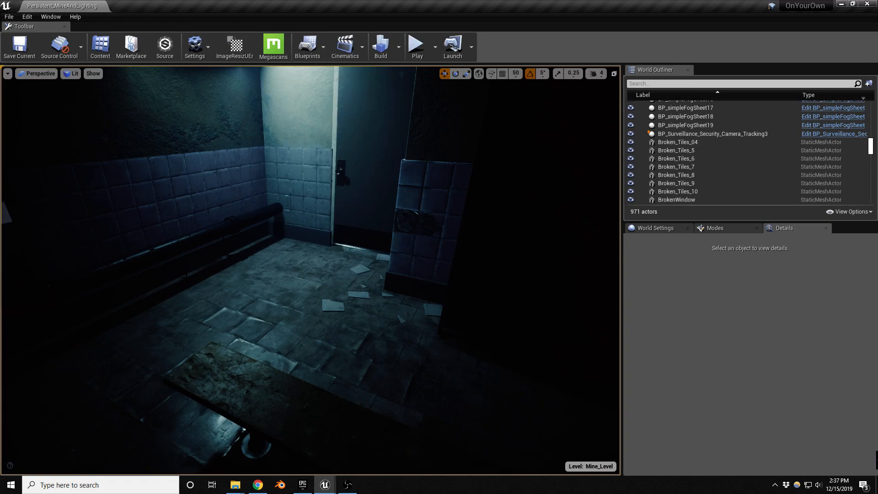
right_click_drag(279, 264, 269, 241)
mouse_move(190, 278)
right_mouse_down()
mouse_move(198, 280)
mouse_move(191, 278)
right_mouse_up()
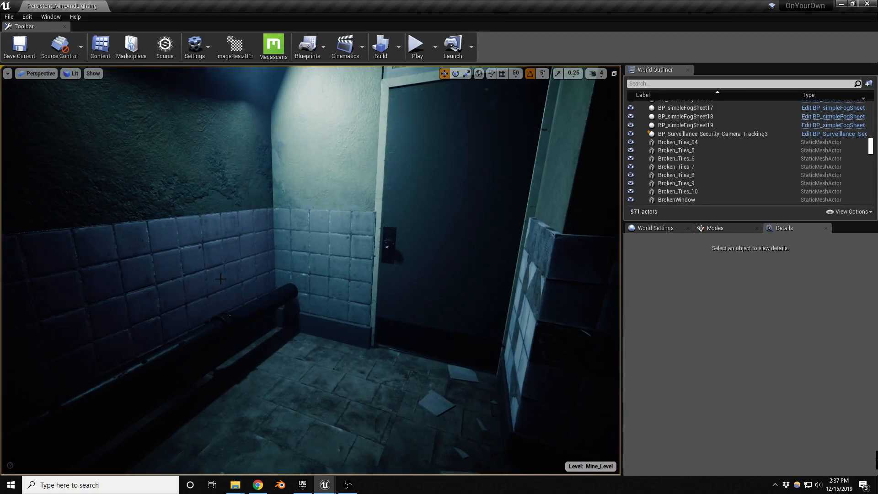
right_click_drag(345, 273, 323, 297)
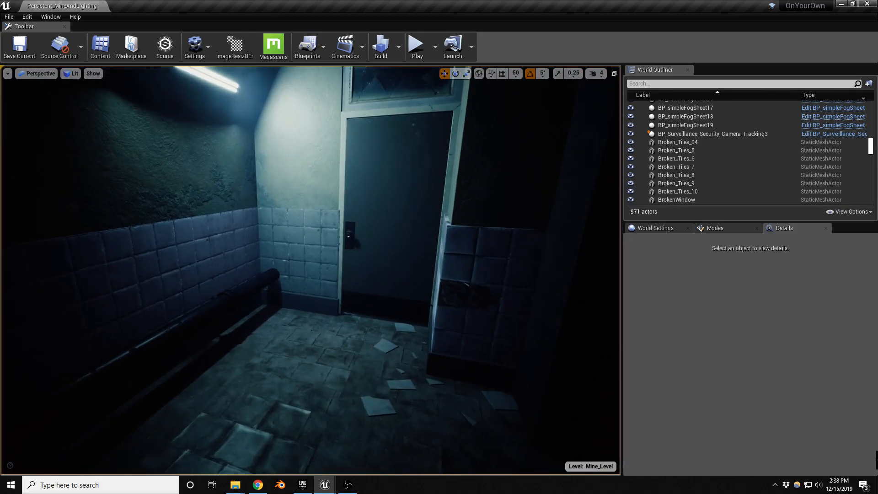
scroll(323, 297, "up", 3)
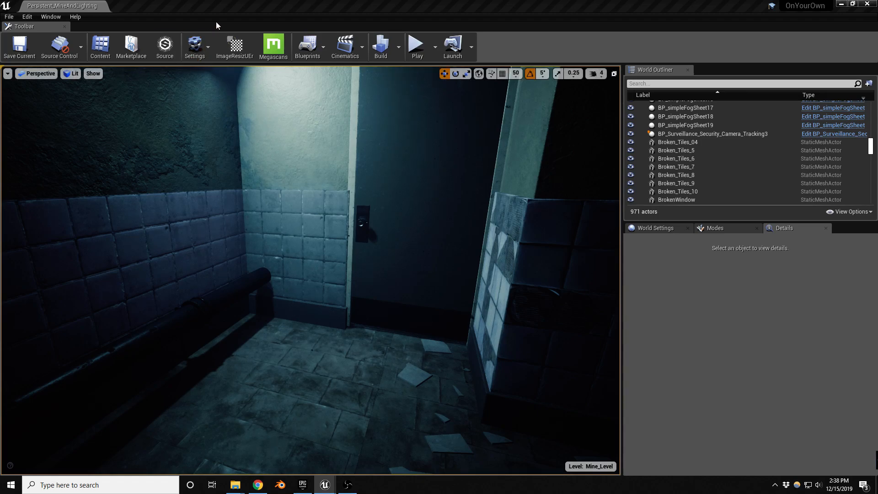
mouse_move(235, 485)
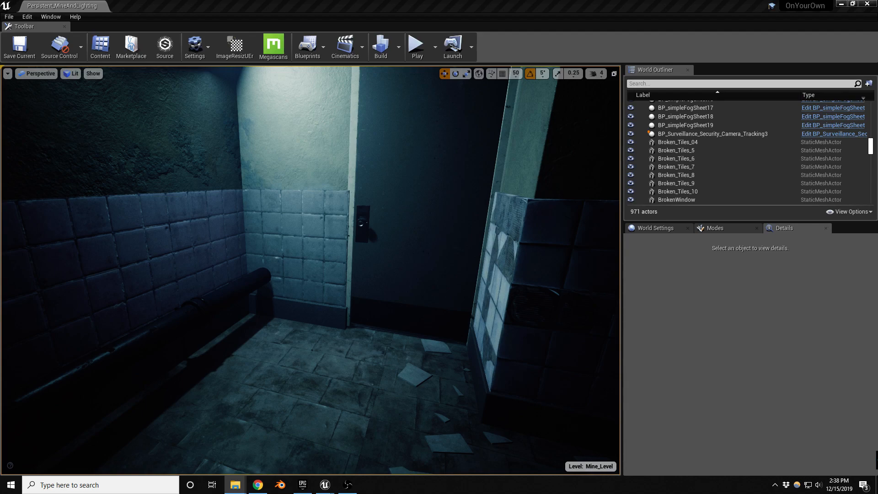
mouse_move(329, 343)
right_mouse_down()
mouse_move(346, 328)
mouse_move(340, 341)
right_mouse_up()
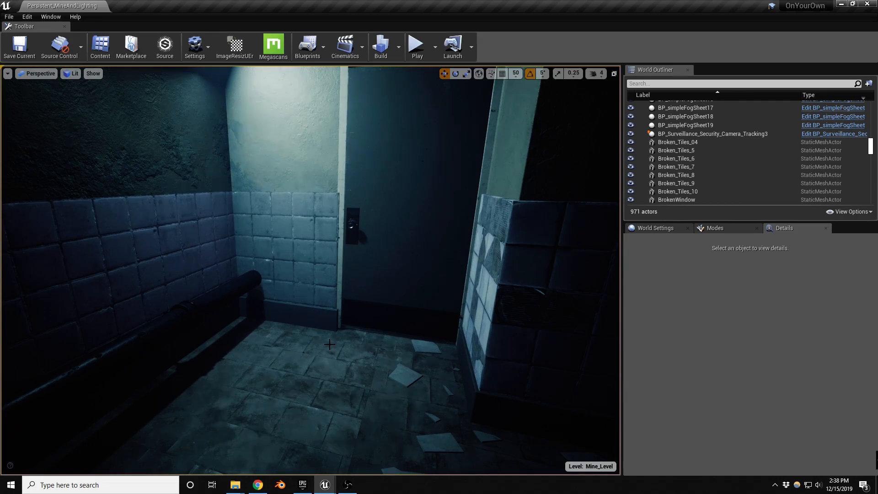
left_click(280, 484)
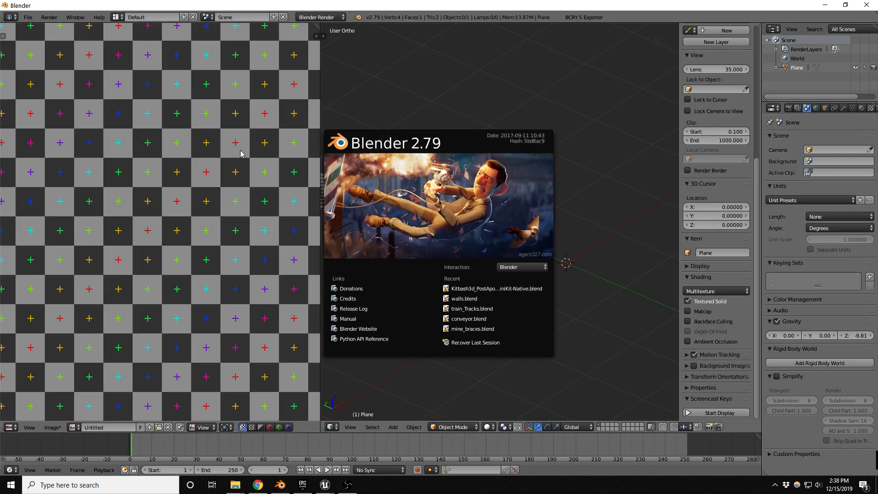
left_click(423, 92)
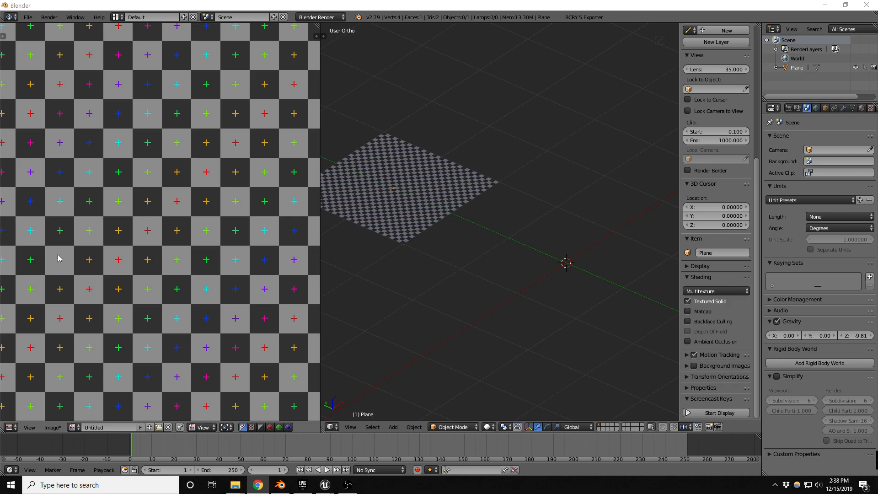
left_click(28, 17)
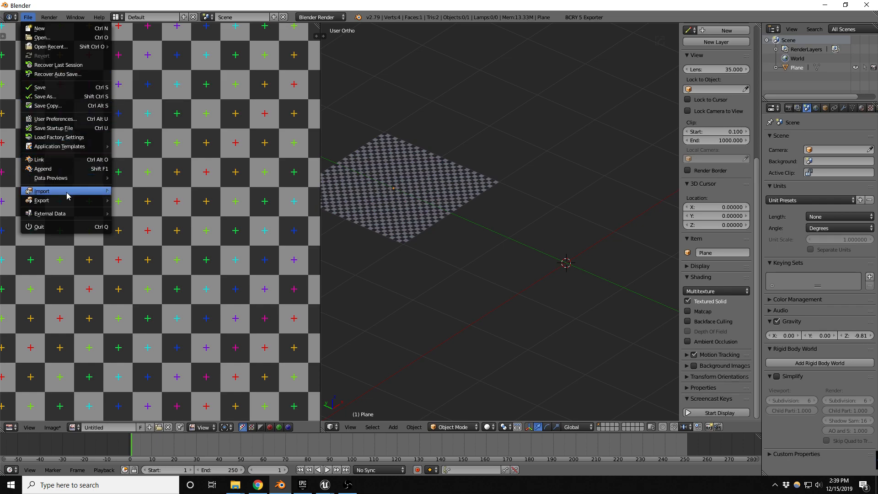
mouse_move(68, 193)
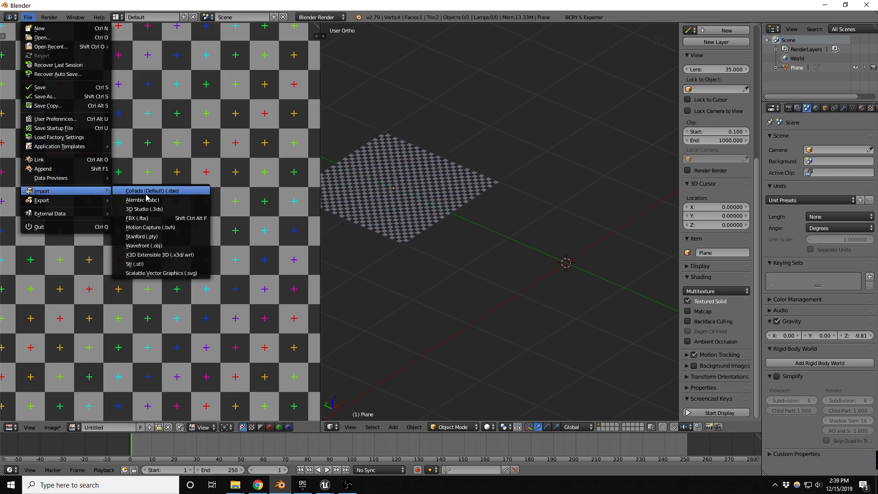
left_click(157, 246)
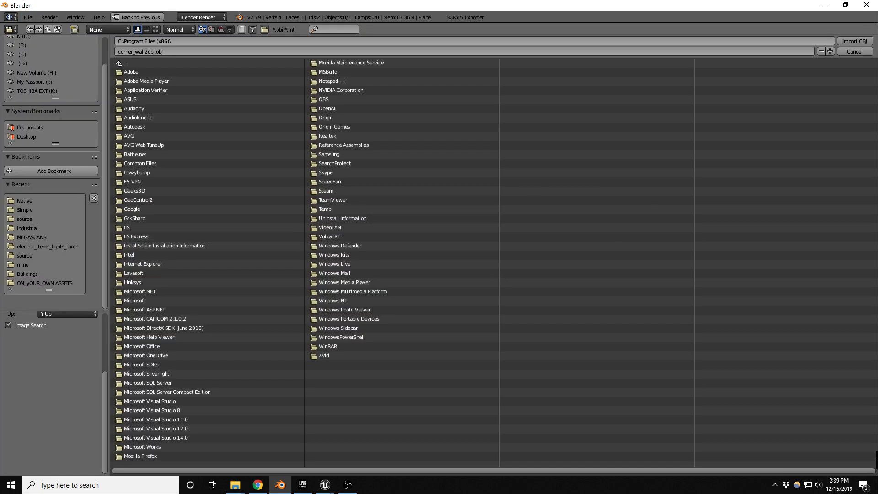
key("alt+Tab")
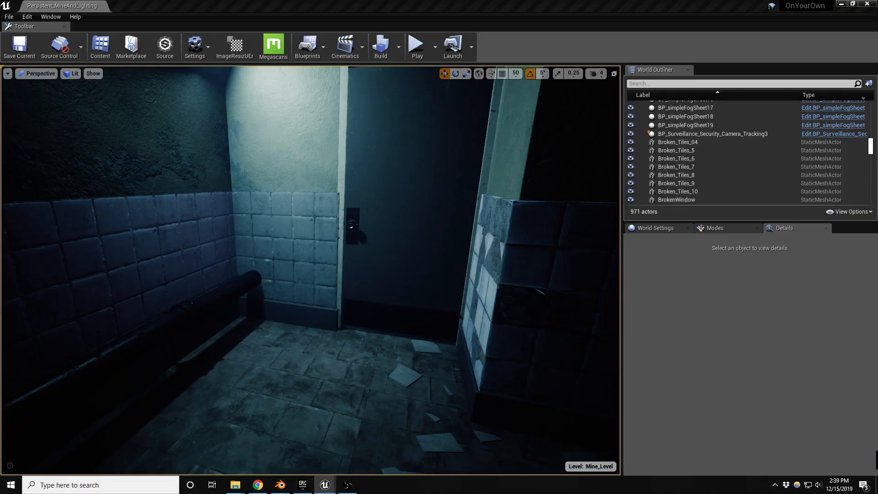
key("alt+Tab")
Open the Dropbox folder and load bathroom objects-sinkWithCabinet_toilet_paper.blend from assets\props\bathroom in Blender.
left_click(786, 486)
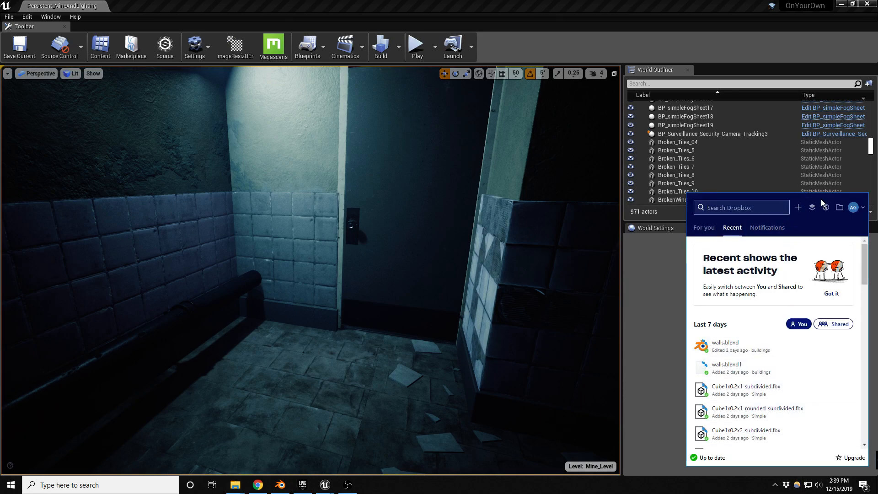
left_click(841, 207)
left_click_drag(505, 100, 877, 55)
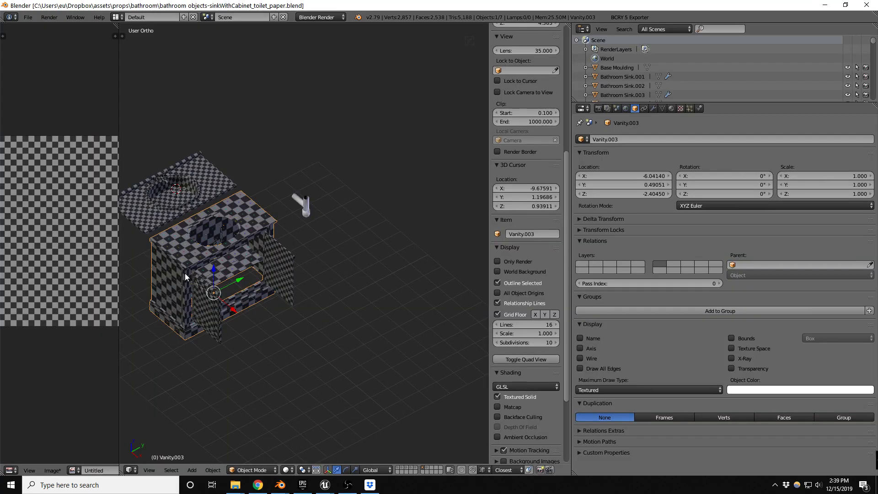
Inspect the bathroom vanity cabinet, its sink opening, and its open doors in a maximized 3D view.
middle_click_drag(234, 282, 218, 270)
scroll(187, 232, "up", 3)
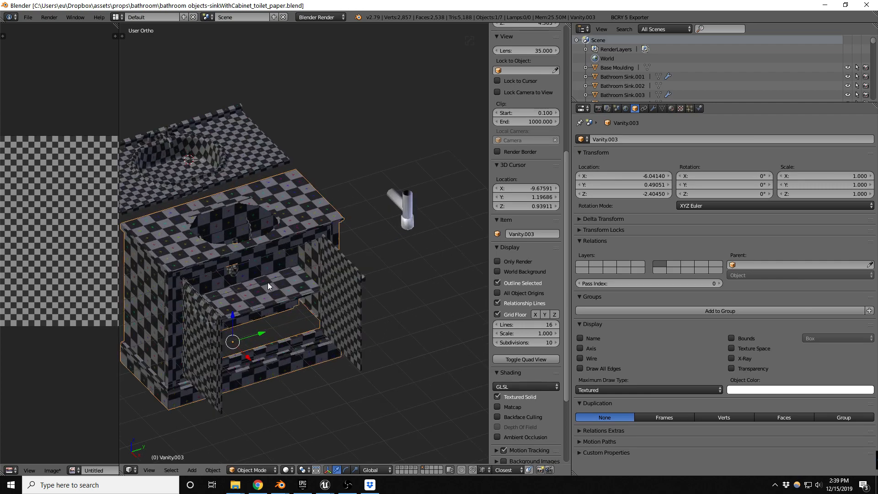
scroll(230, 281, "up", 3)
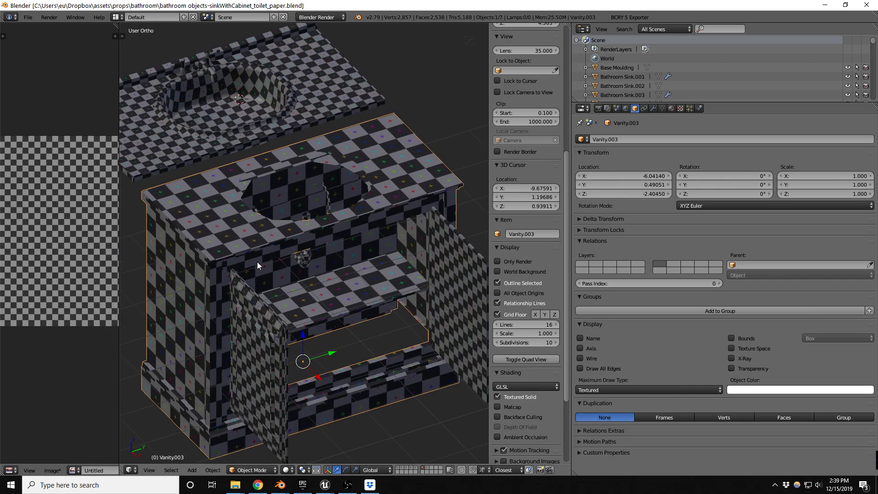
mouse_move(257, 251)
middle_mouse_down()
mouse_move(304, 255)
mouse_move(397, 219)
mouse_move(277, 237)
mouse_move(275, 273)
mouse_move(381, 278)
mouse_move(391, 290)
mouse_move(390, 261)
mouse_move(392, 278)
mouse_move(438, 264)
mouse_move(392, 266)
mouse_move(495, 274)
middle_mouse_up()
key("shift+space")
key("z")
key("z")
scroll(421, 270, "up", 5)
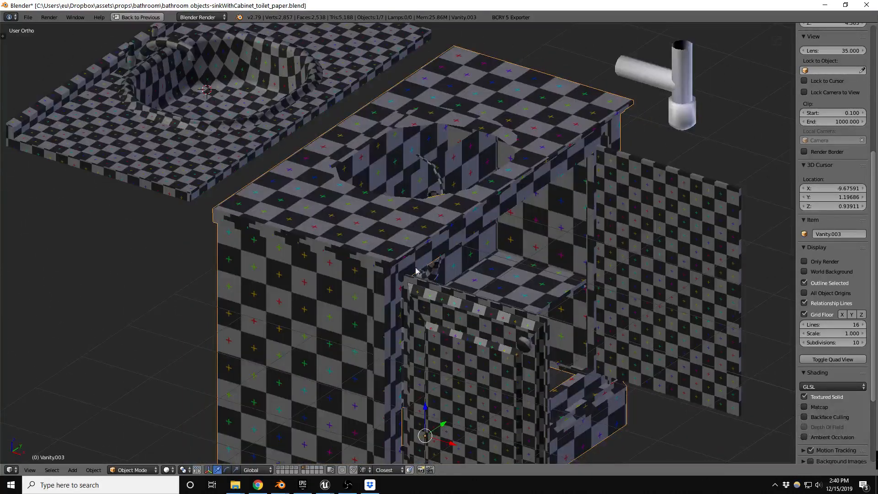
scroll(392, 266, "down", 6)
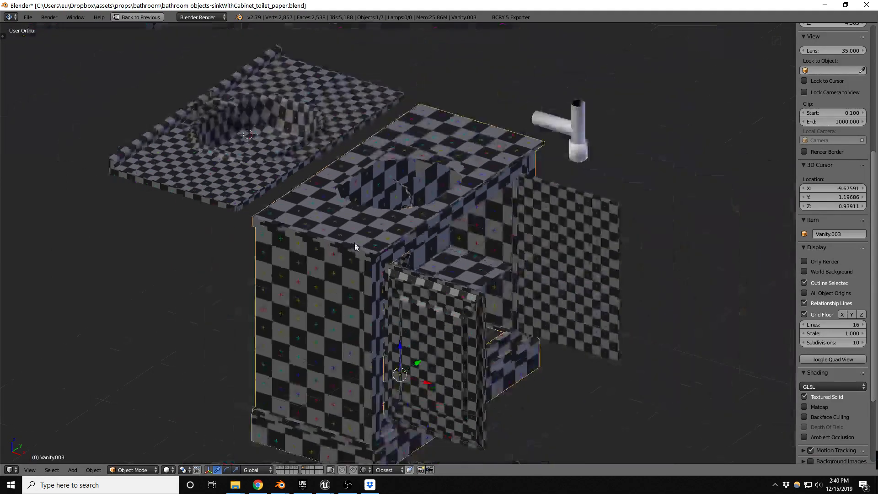
Select the Vanity Top.002 sink top and the Vanity.003 cabinet in turn, and review the cabinet's transform properties.
right_click(251, 185)
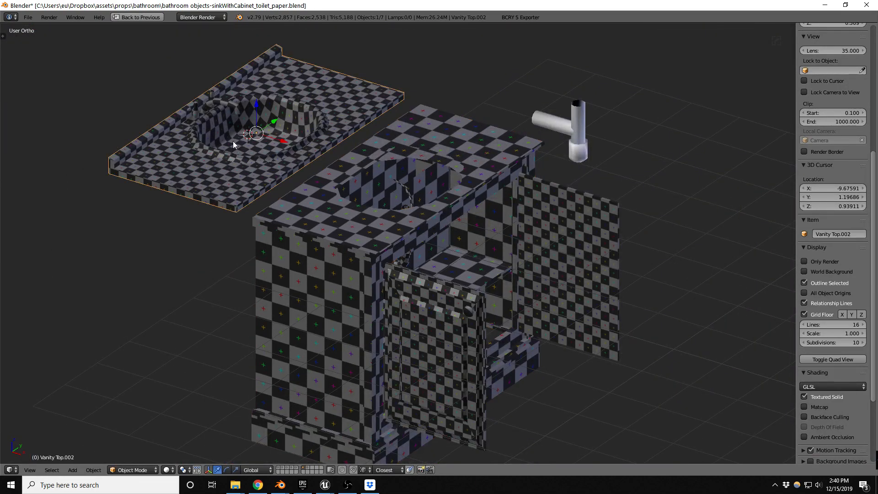
scroll(234, 144, "up", 3)
scroll(337, 190, "up", 2)
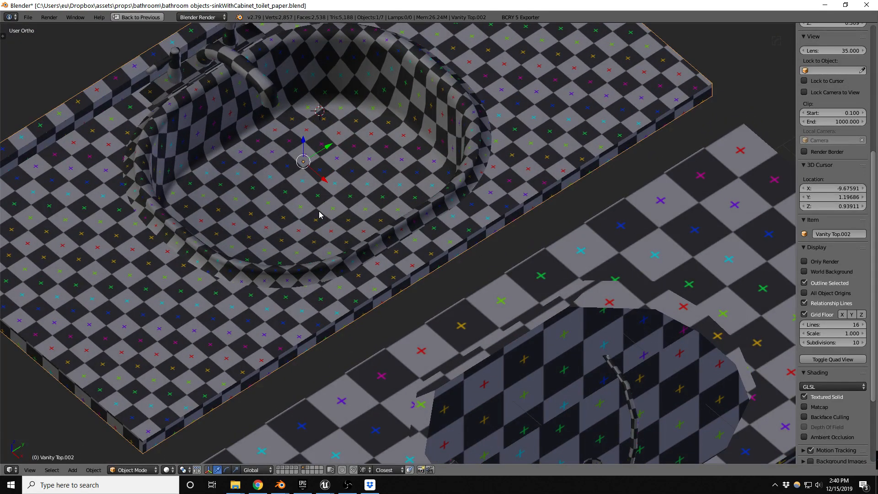
scroll(319, 215, "down", 4)
scroll(273, 175, "down", 2)
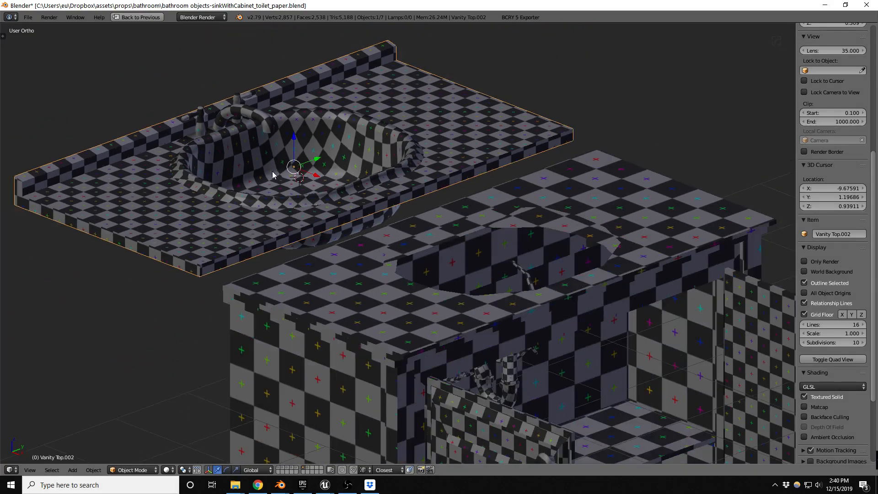
right_click(329, 322)
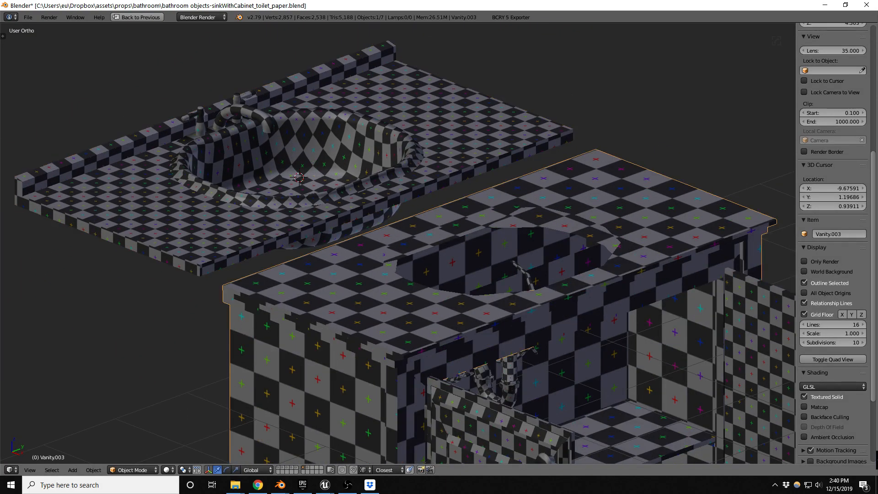
key("alt+Tab")
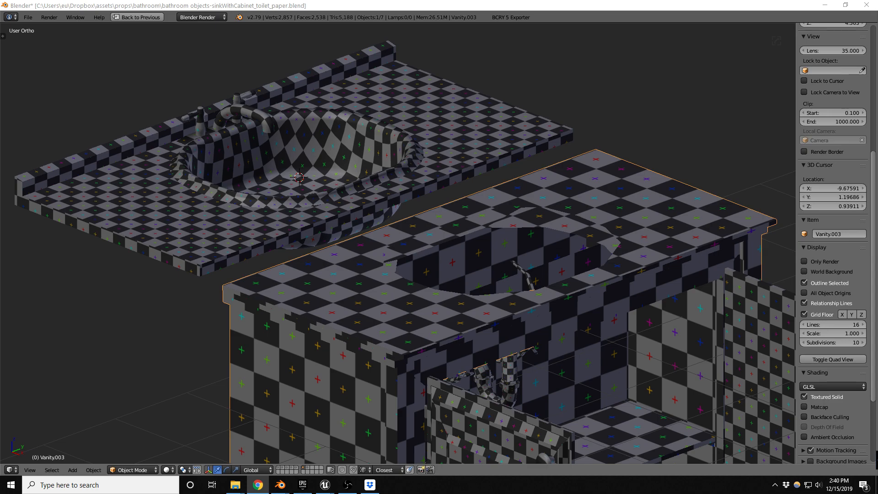
scroll(349, 276, "down", 3)
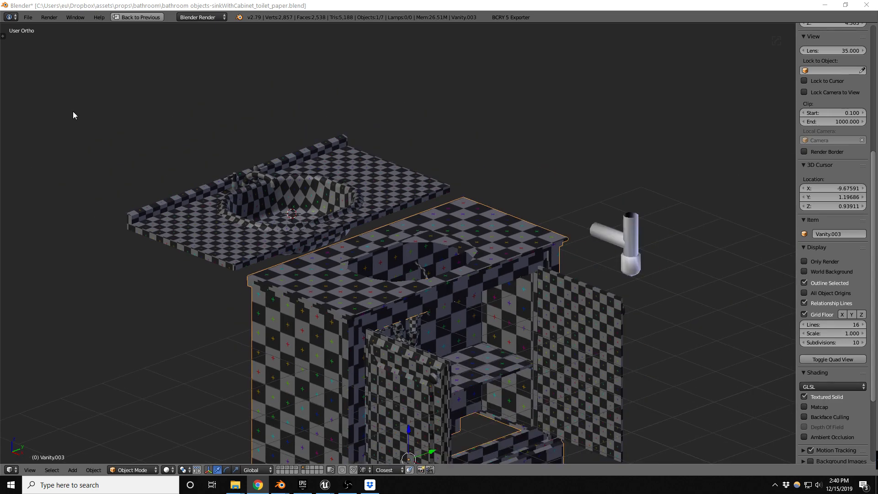
scroll(257, 249, "down", 2)
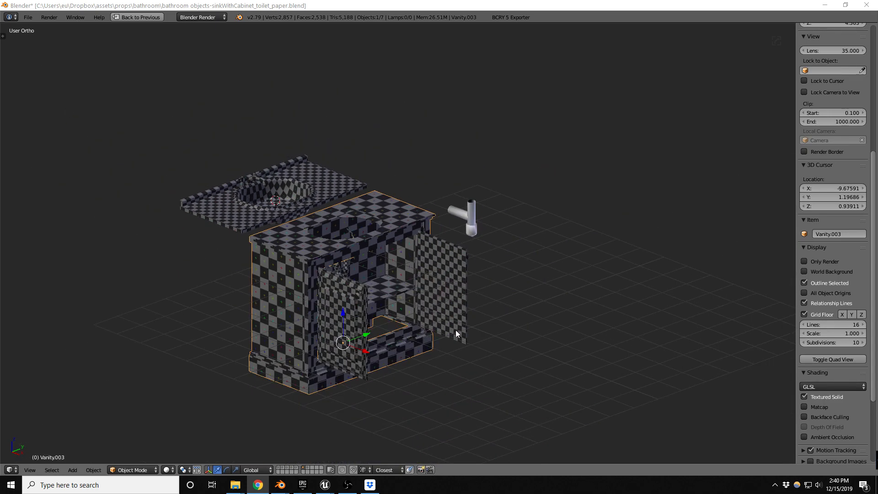
scroll(818, 224, "up", 10)
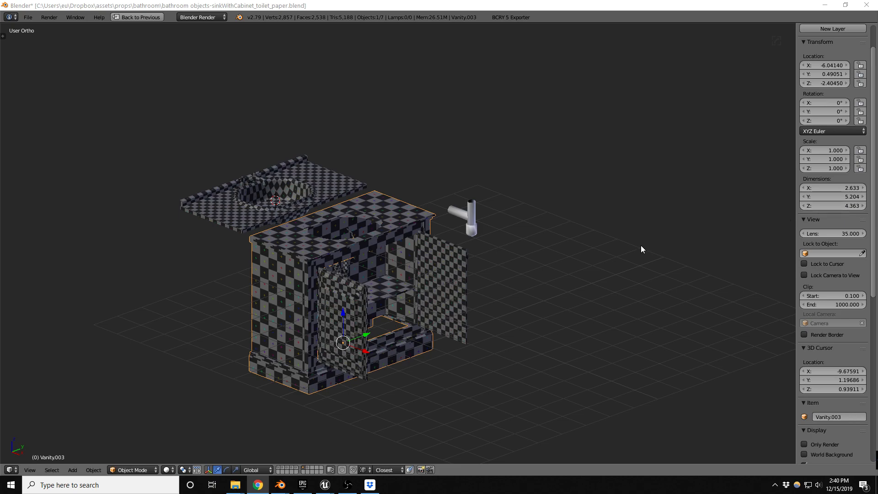
Clear the location of the Vanity.003 cabinet and enter Edit Mode on its mesh.
middle_click_drag(383, 327, 368, 311)
scroll(367, 314, "up", 2)
key("alt+g")
scroll(479, 337, "up", 1)
middle_click_drag(505, 323, 558, 332)
key("Tab")
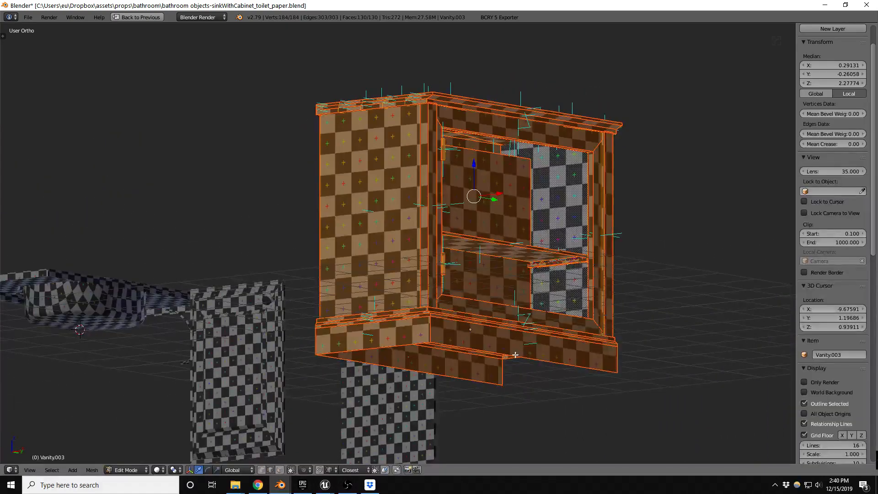
Deselect the cabinet mesh and select only the linked geometry of the baseboard piece at one end of the cabinet.
scroll(471, 353, "up", 4)
key("ctrl+Tab")
left_click(474, 363)
middle_click_drag(344, 294, 267, 349)
key("ctrl+Tab")
left_click(322, 375)
key("a")
key("l")
scroll(266, 348, "down", 4)
middle_click_drag(341, 358, 307, 356)
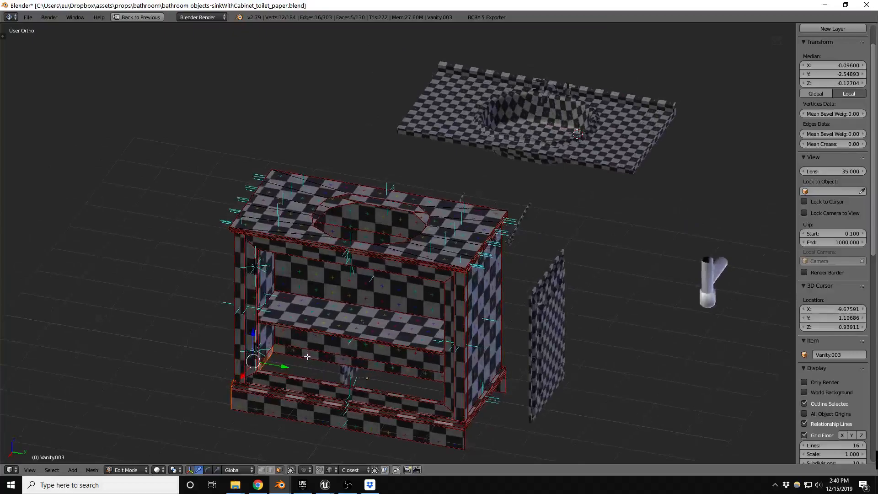
Duplicate the selected baseboard end piece and move the copy along Y beyond the cabinet's opposite end, at about Y 2.82.
middle_click_drag(349, 439, 345, 399, "shift")
scroll(344, 399, "up", 1)
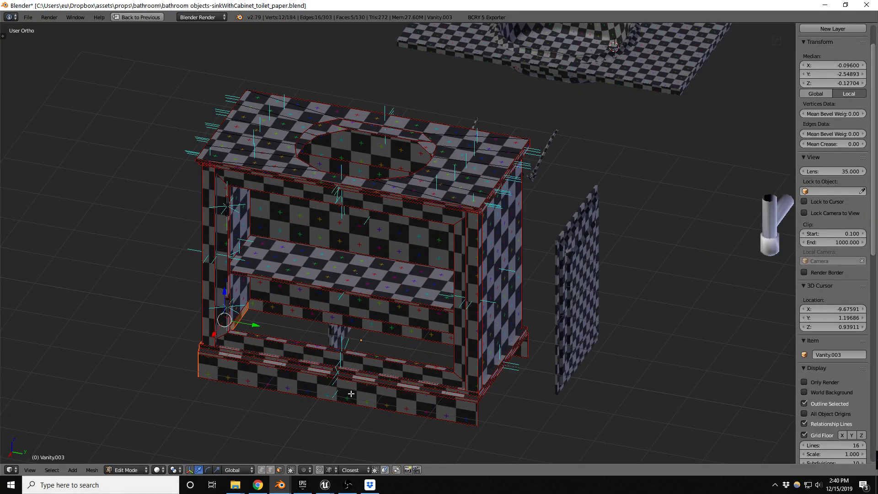
key("g")
key("x")
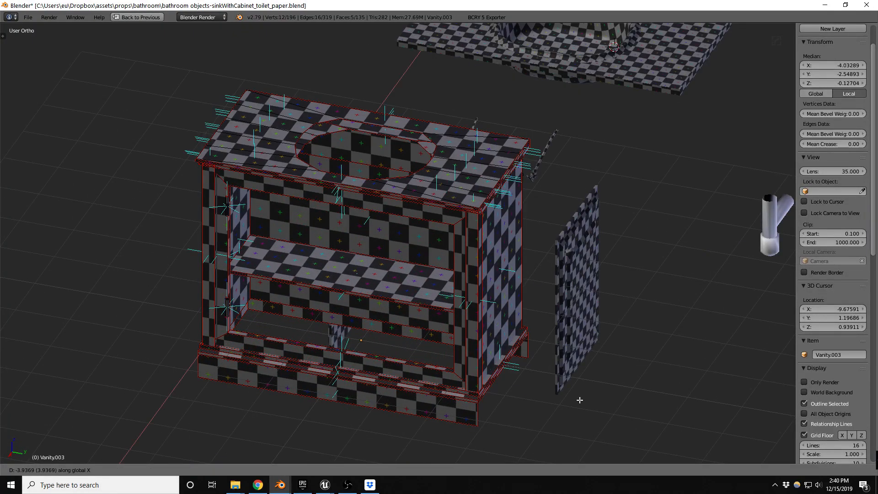
key("Escape")
scroll(503, 403, "up", 4)
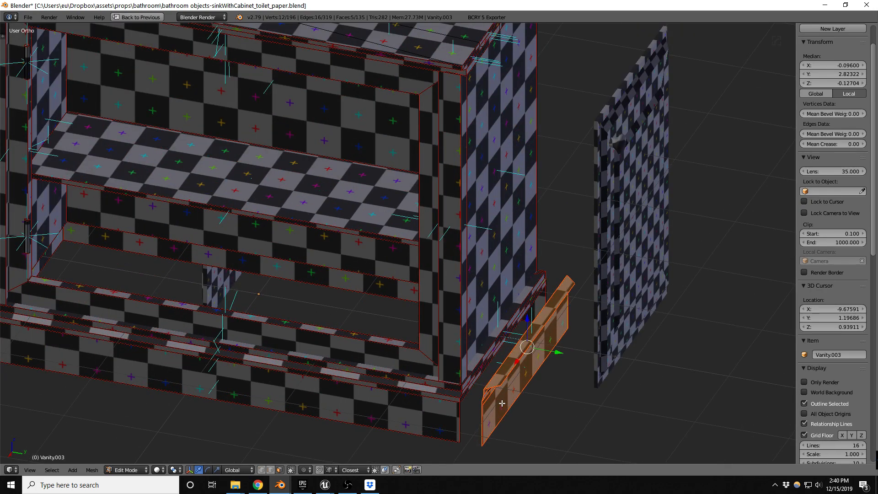
Mirror the duplicated baseboard end piece along Y.
key("ctrl+m")
key("y")
key("Return")
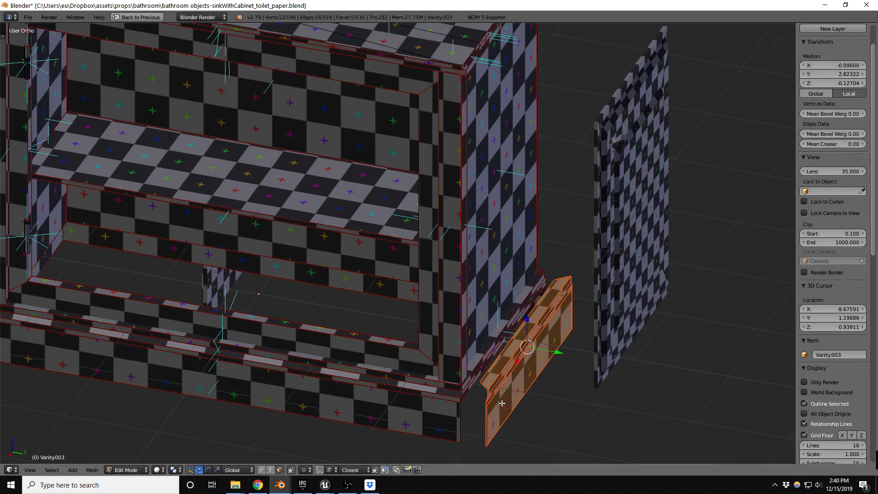
Move the mirrored baseboard piece along Y against the cabinet's open end, aligned with the front baseboard corner at about Y 2.549.
scroll(496, 394, "up", 2)
mouse_move(465, 391)
middle_mouse_down()
mouse_move(487, 353)
mouse_move(408, 381)
mouse_move(466, 383)
middle_mouse_up()
scroll(496, 354, "down", 4)
scroll(467, 383, "up", 4)
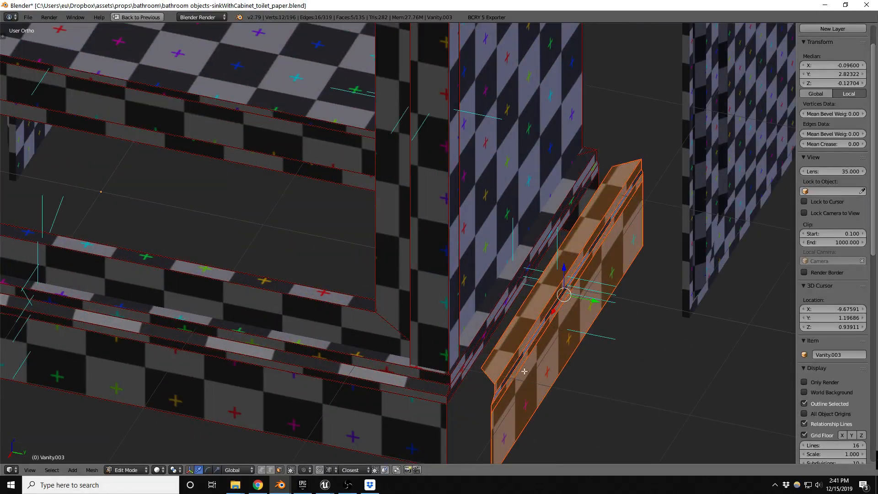
left_click_drag(593, 298, 547, 306)
scroll(447, 385, "up", 3)
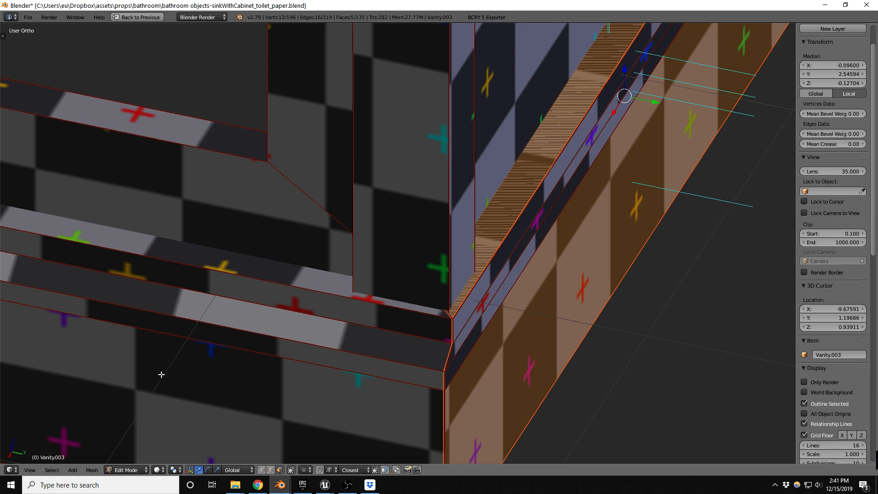
key("g")
key("x")
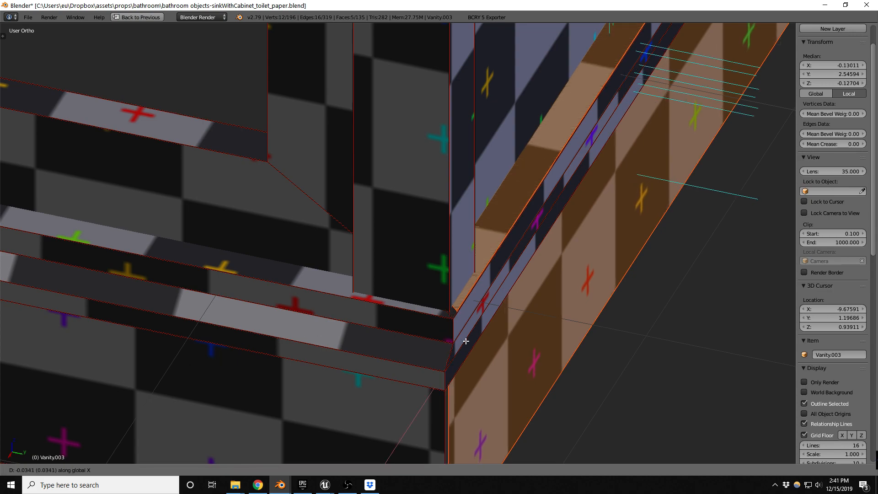
key("y")
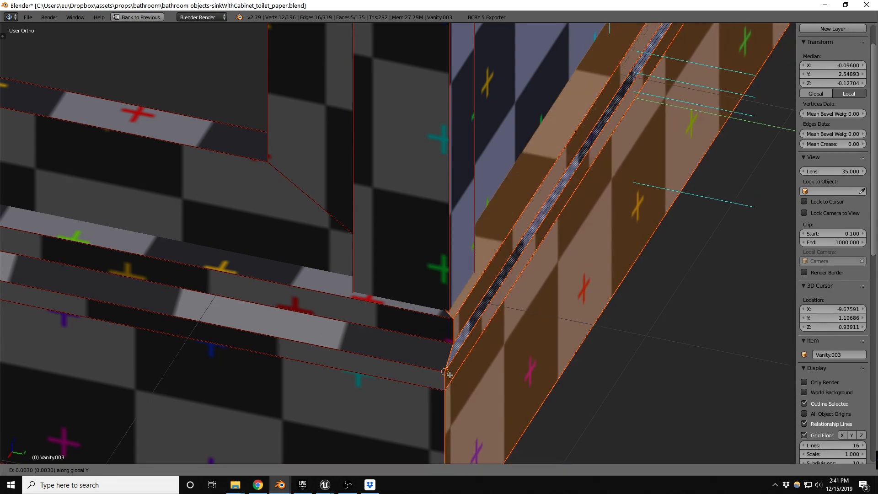
left_click(449, 374)
Select the entire cabinet mesh and remove its duplicate vertices.
scroll(448, 348, "down", 3)
key("a")
key("a")
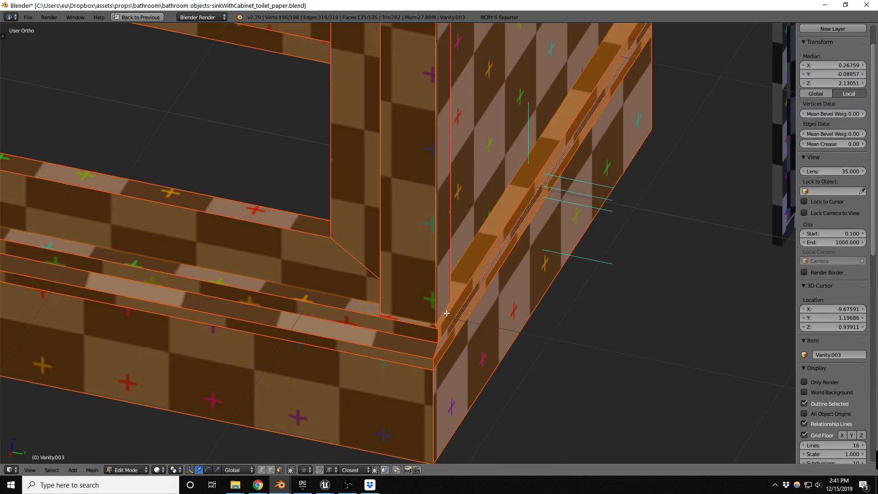
key("w")
left_click(420, 266)
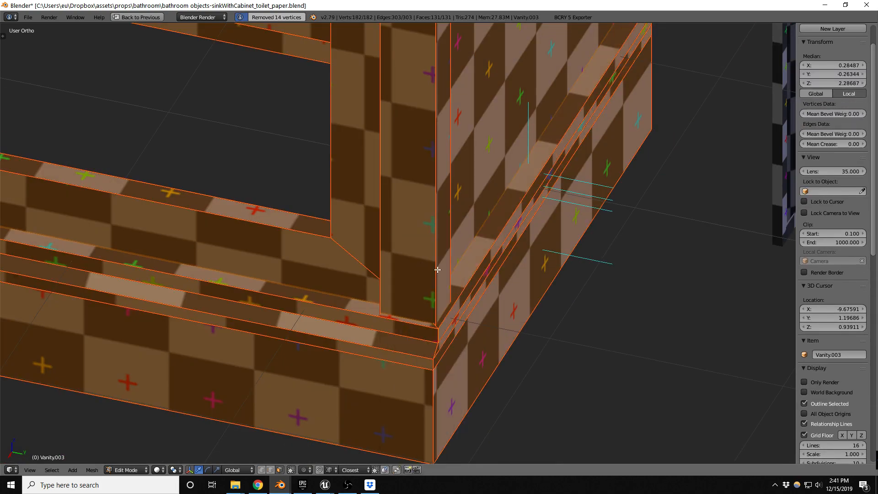
Examine the whole cabinet, including the baseboard ends and the top edge mesh, ending in Object Mode.
key("Tab")
middle_click_drag(480, 319, 393, 329)
scroll(596, 302, "down", 4)
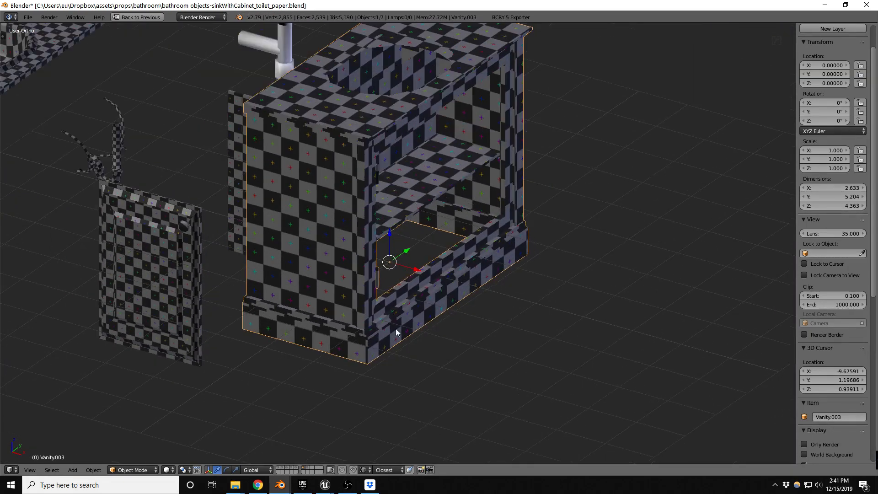
scroll(368, 156, "up", 5)
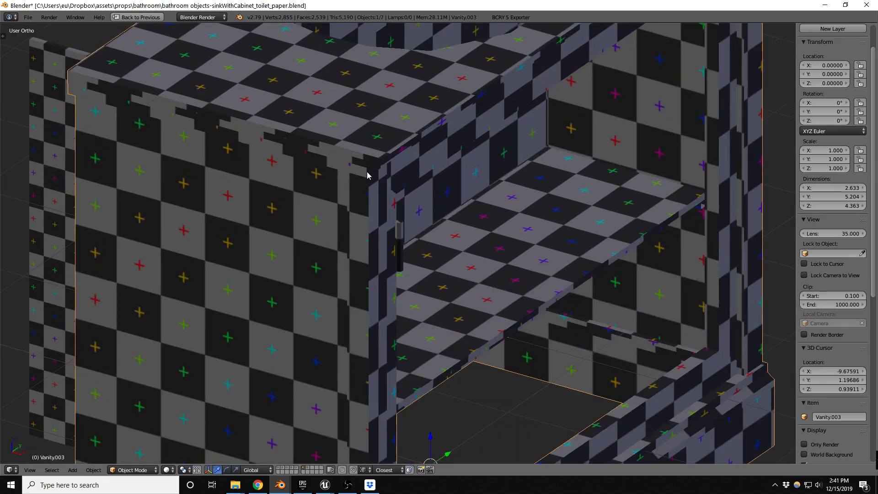
key("Tab")
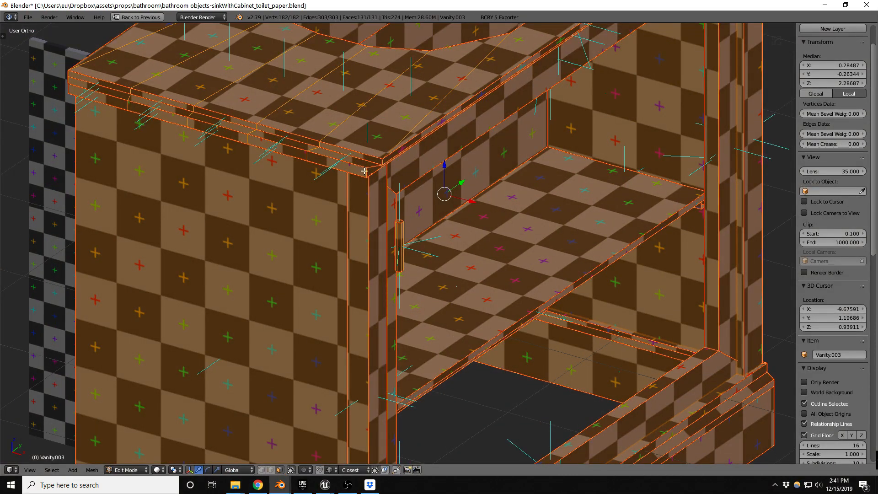
scroll(366, 168, "down", 5)
scroll(378, 151, "up", 2)
key("Tab")
scroll(402, 201, "down", 2)
middle_click_drag(402, 199, 455, 249)
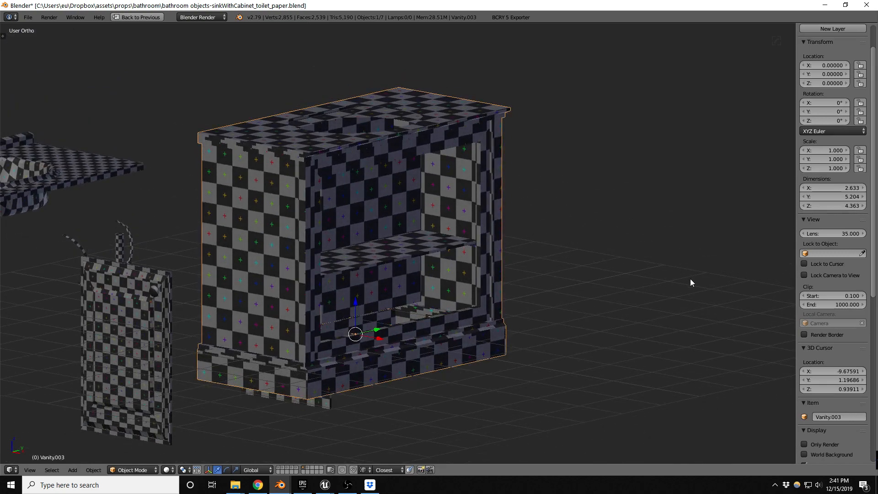
Scale the Vanity.003 cabinet down to about 0.275 and apply its rotation and scale.
key("s")
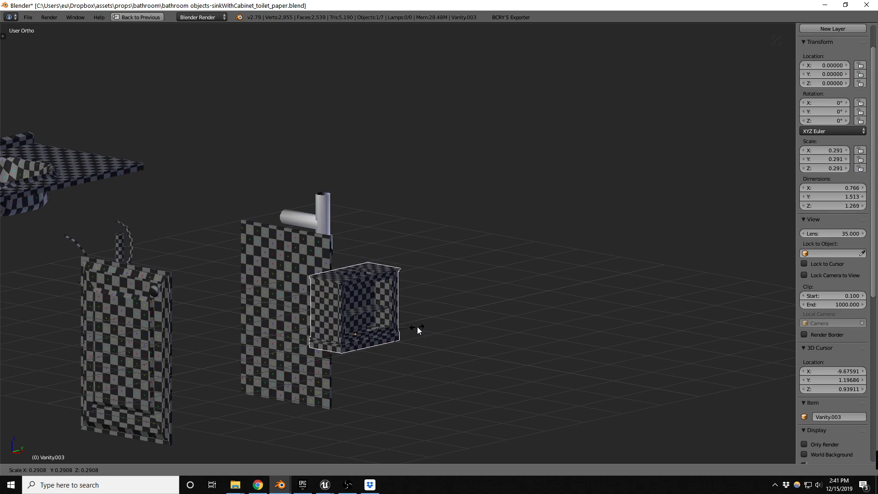
left_click(382, 336)
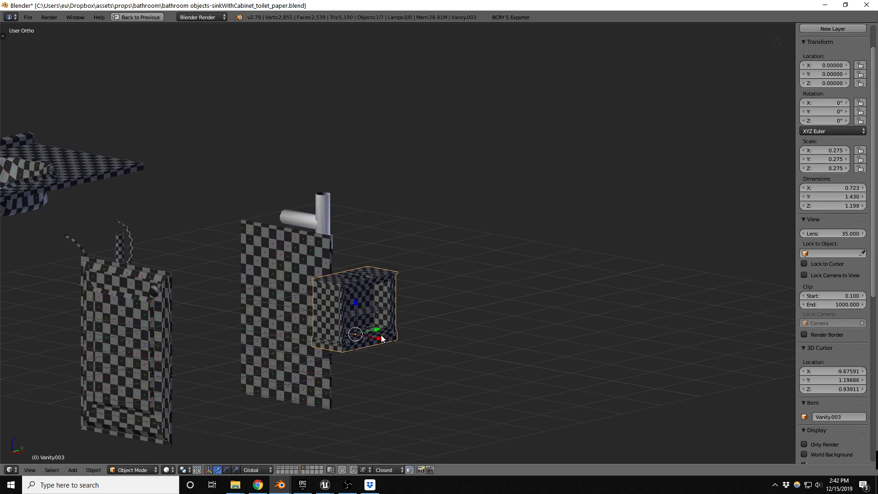
key("ctrl+a")
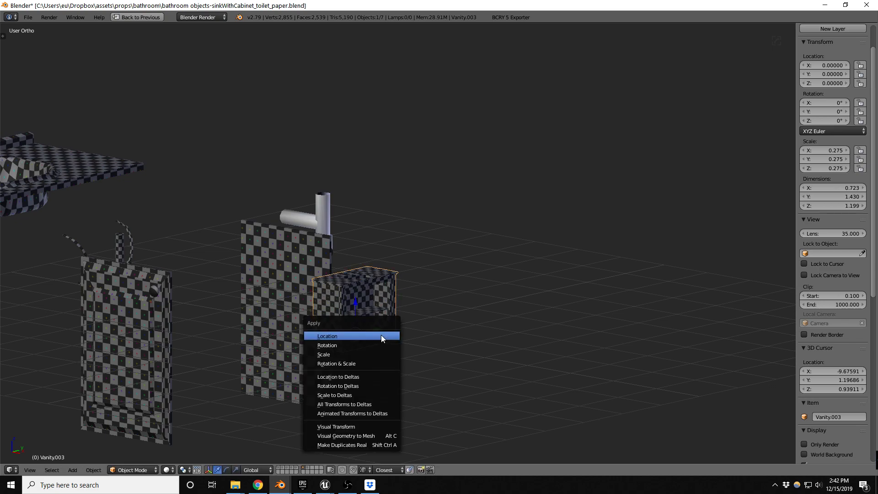
left_click(348, 363)
Start an FBX export of the cabinet with Baked Animation turned off.
left_click(28, 18)
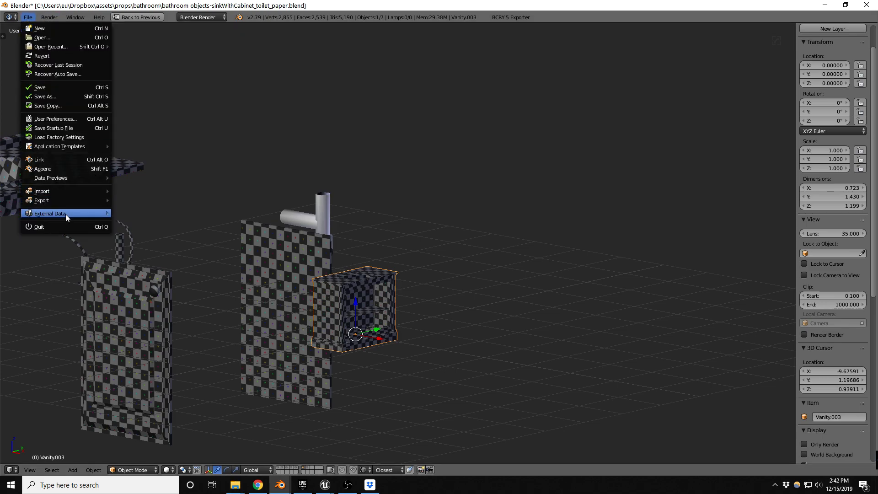
mouse_move(72, 200)
left_click(138, 227)
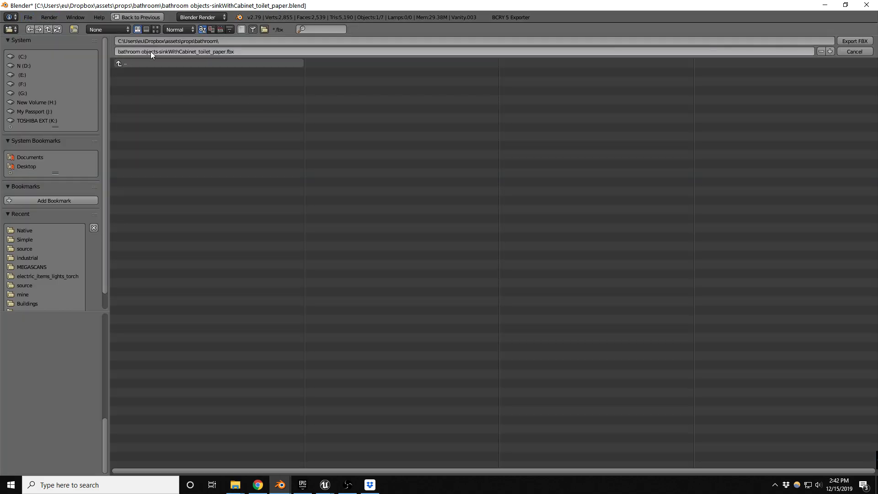
left_click(65, 330)
left_click(54, 361)
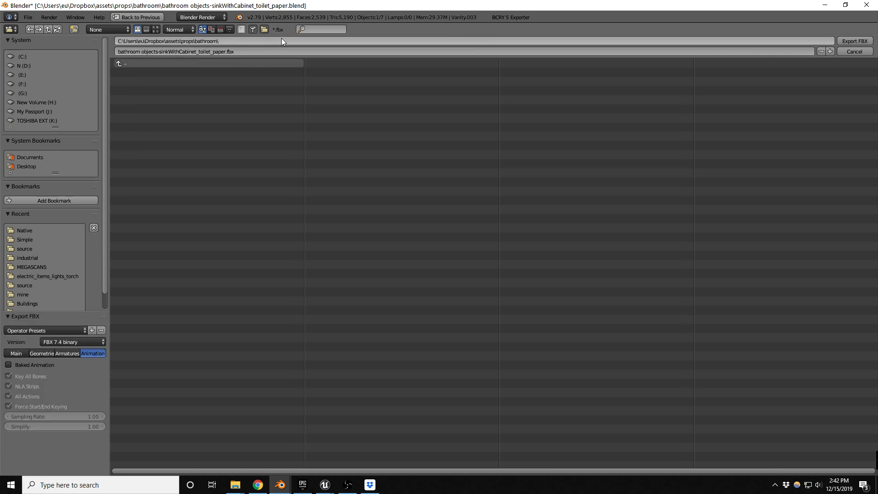
Set the export destination to the bathroom folder inside D:\ON_yOUR_OWN ASSETS.
left_click(24, 231)
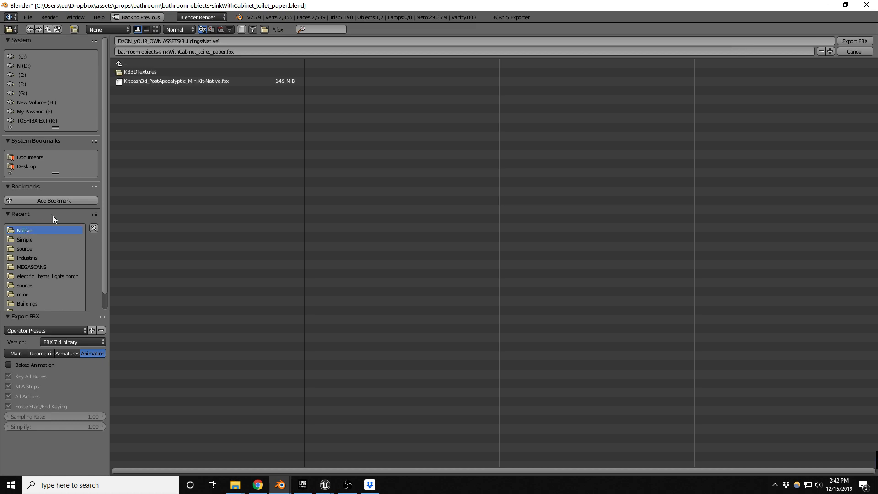
left_click(127, 62)
left_click(122, 64)
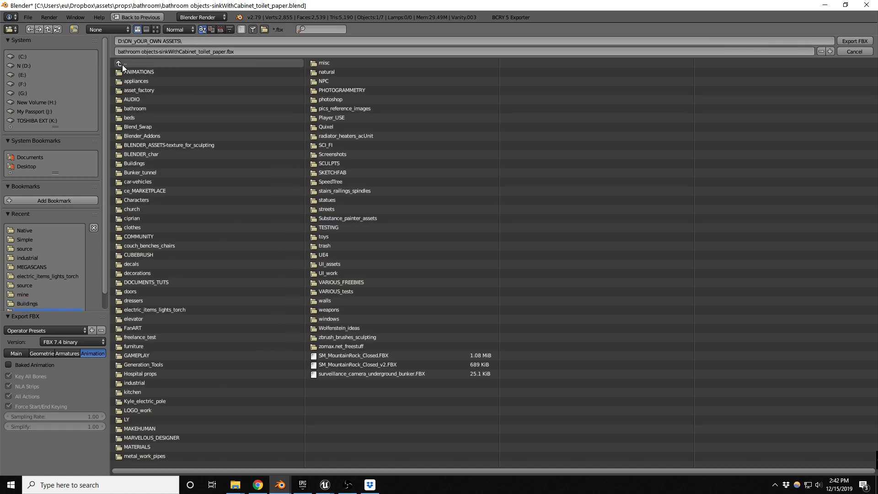
left_click(144, 108)
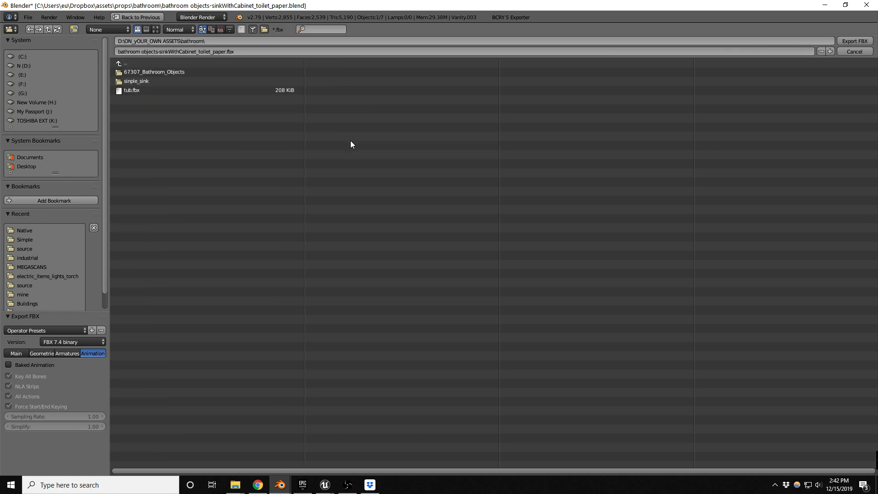
Name the export file sink_base.fbx and export it.
left_click(225, 52)
left_click_drag(224, 52, 111, 55)
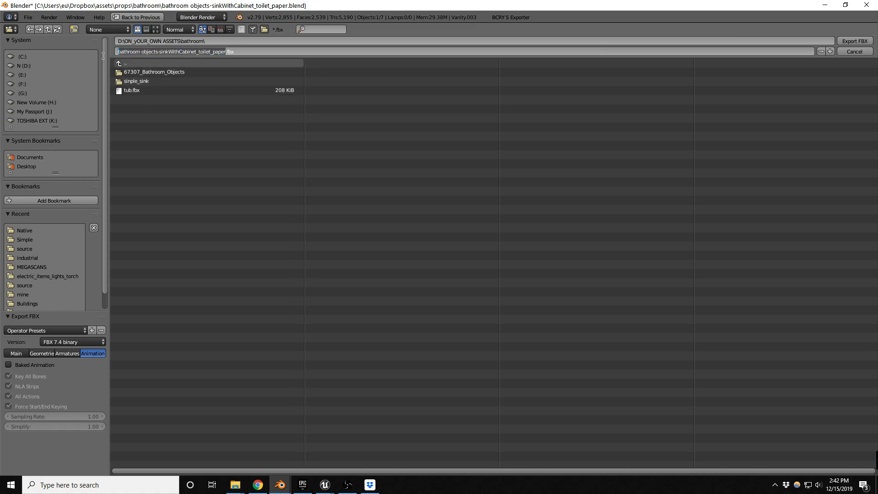
type("sink_base")
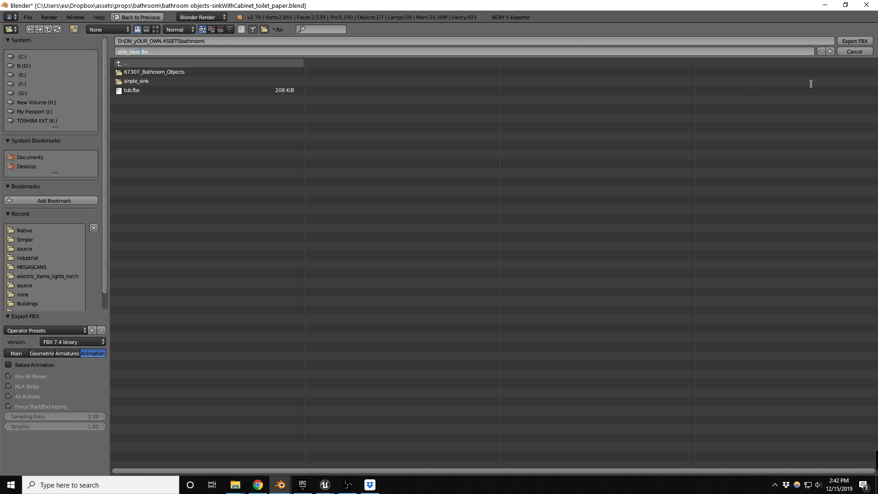
left_click(856, 41)
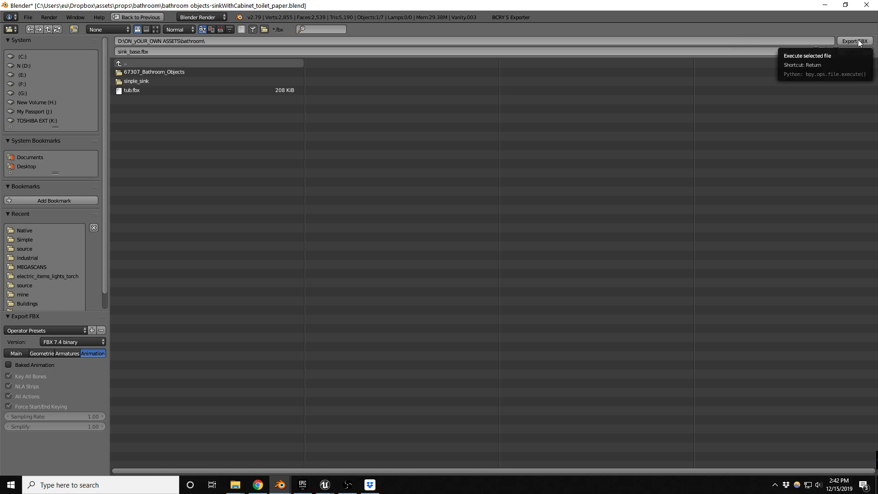
left_click(858, 42)
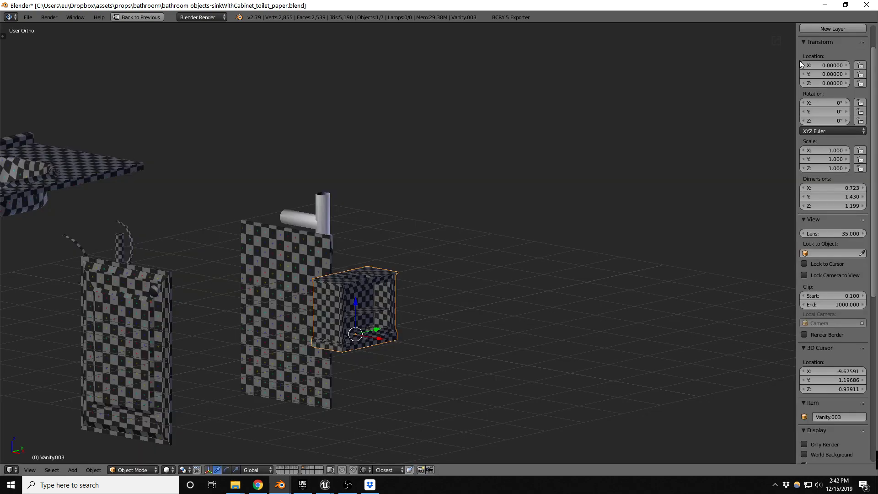
Look over the scaled cabinet and switch to the Unreal Editor's OnYourOwn level window.
scroll(402, 339, "up", 1)
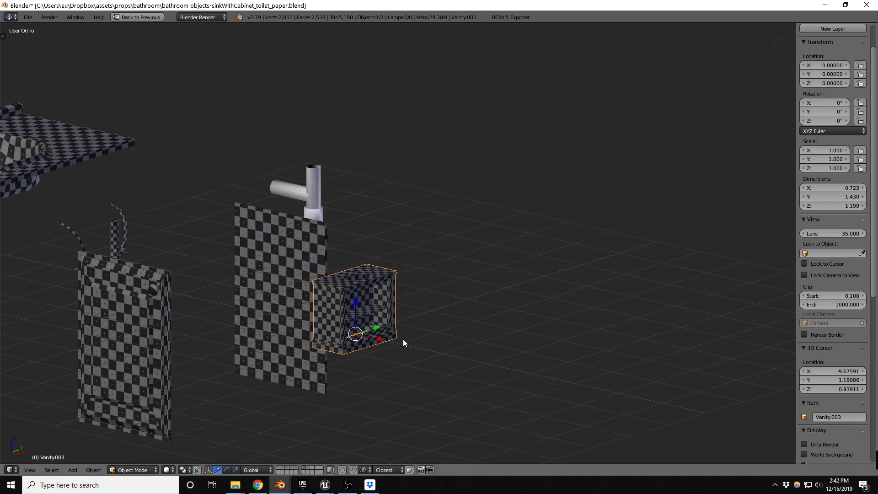
scroll(374, 323, "up", 2)
scroll(375, 322, "up", 1)
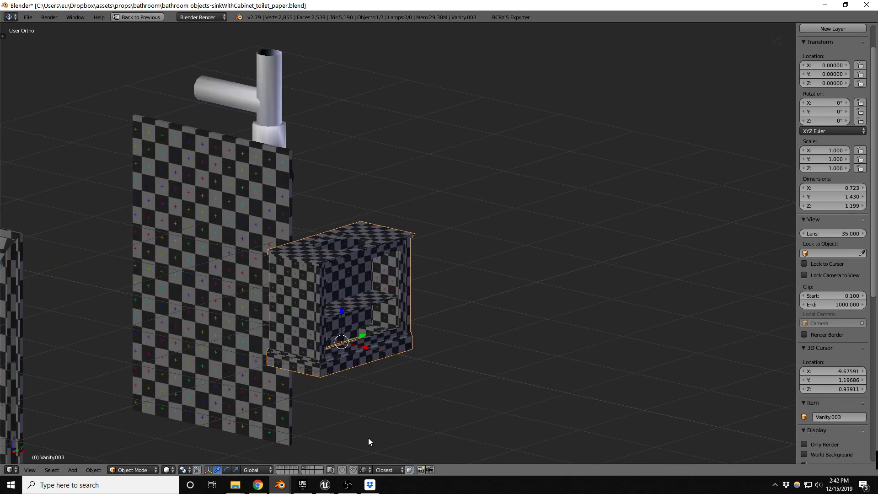
mouse_move(331, 475)
left_click(456, 442)
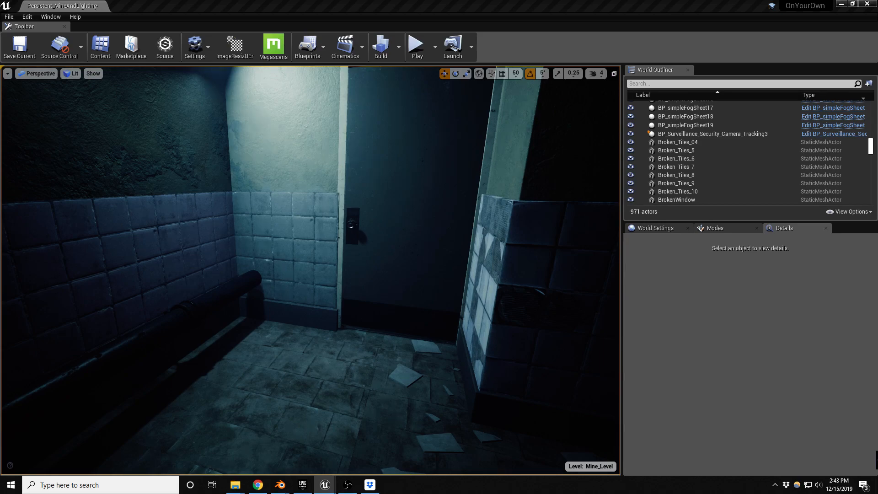
Return to Blender, look up the bathroom folder path in the FBX export dialog, and close the dialog without exporting.
mouse_move(280, 483)
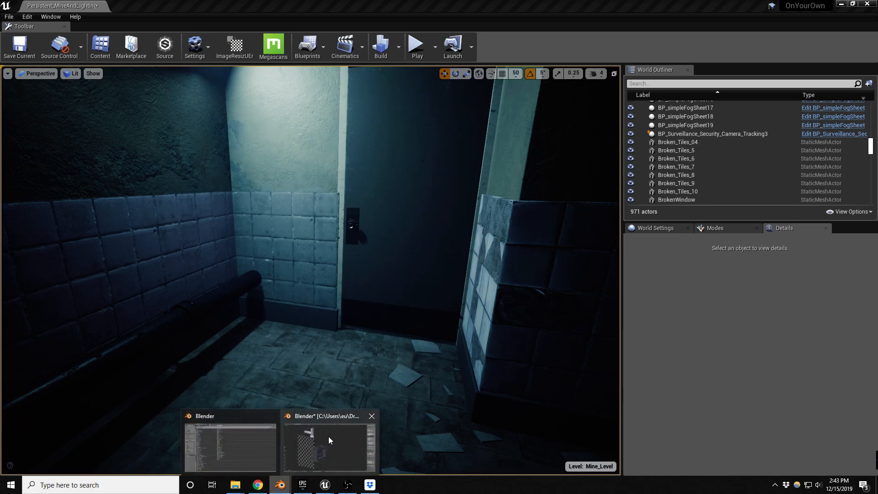
left_click(329, 436)
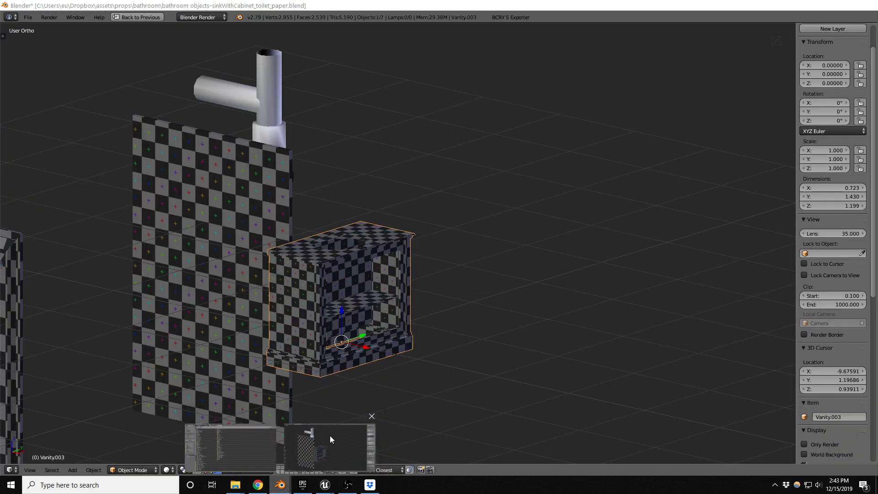
left_click(27, 17)
mouse_move(51, 199)
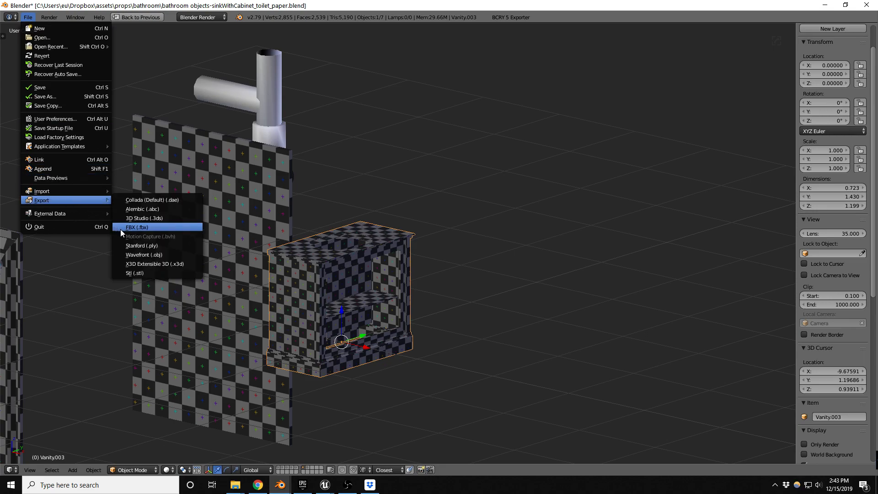
left_click(137, 228)
left_click(208, 40)
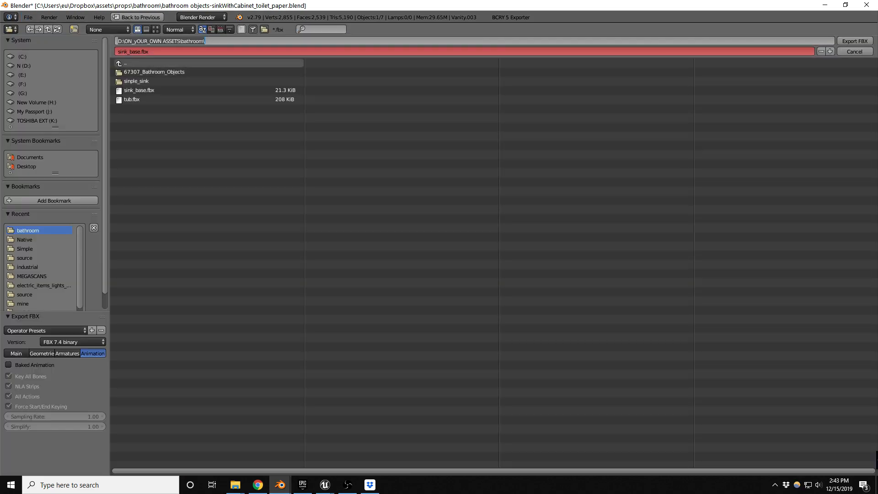
left_click(851, 52)
left_click(850, 52)
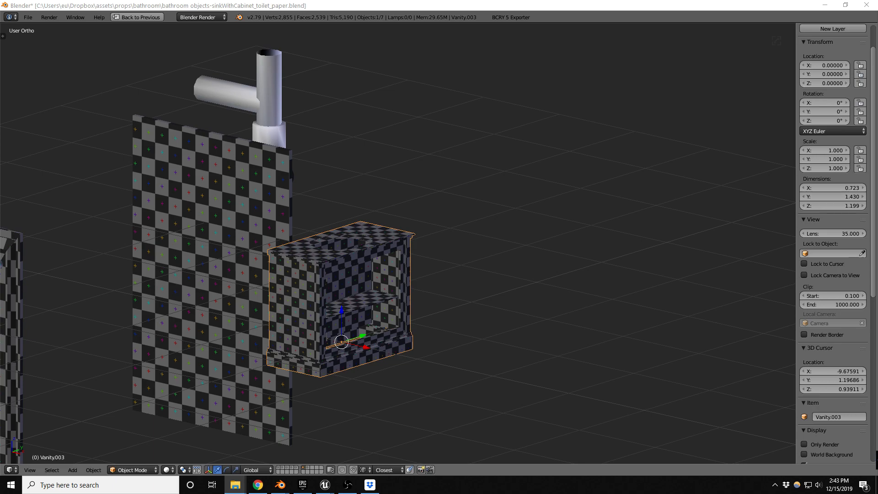
Switch back to the Unreal Editor window with the Mine_Level corridor.
mouse_move(325, 484)
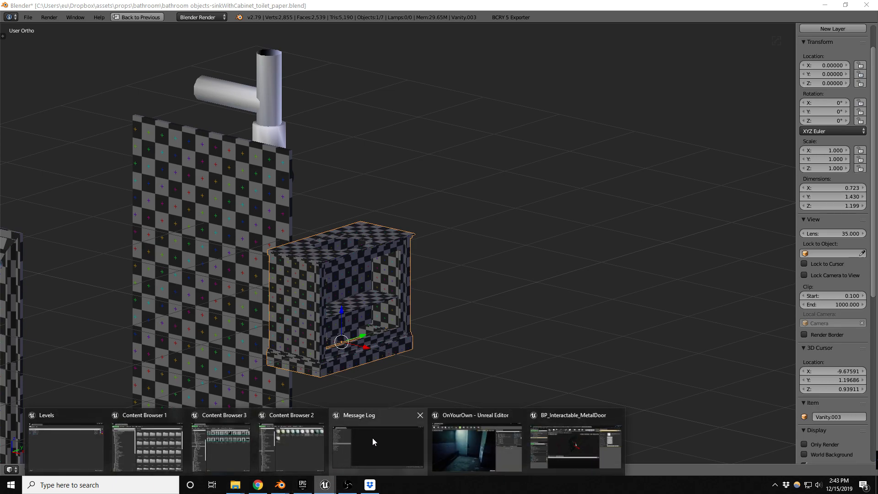
left_click(463, 440)
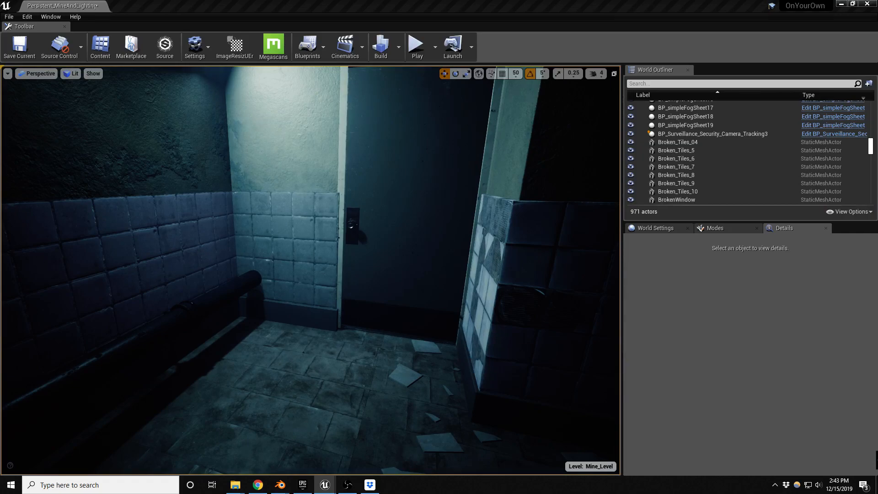
key("alt+Tab")
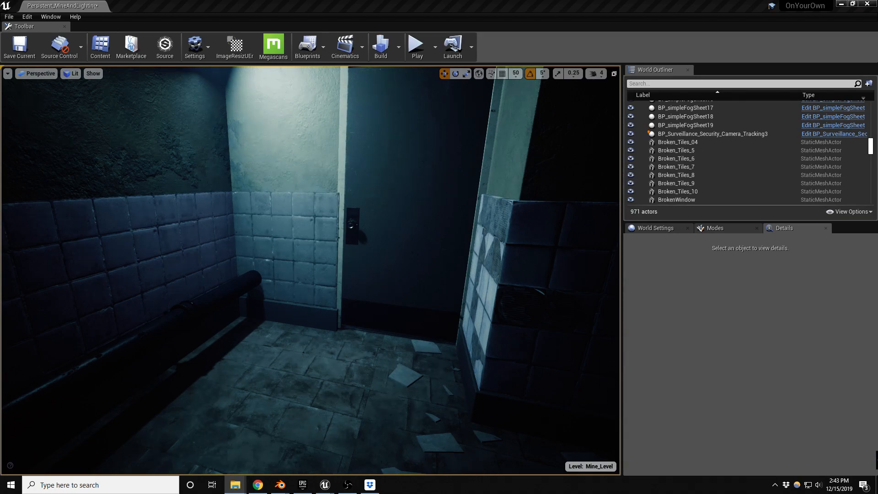
Switch to the Unreal Editor level and place the sink_base mesh against the tiled wall near the door, inspecting it up close.
key("alt+Tab")
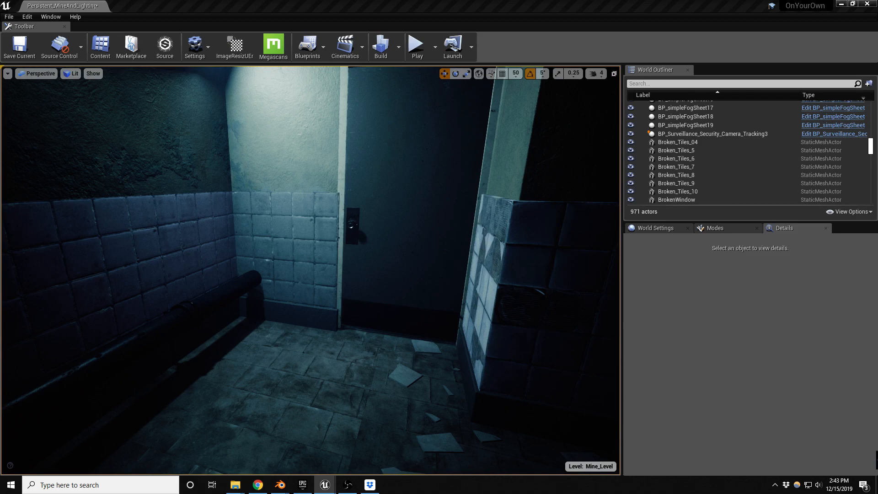
left_click_drag(201, 364, 223, 359)
key("f")
right_click_drag(222, 359, 206, 365)
key("f")
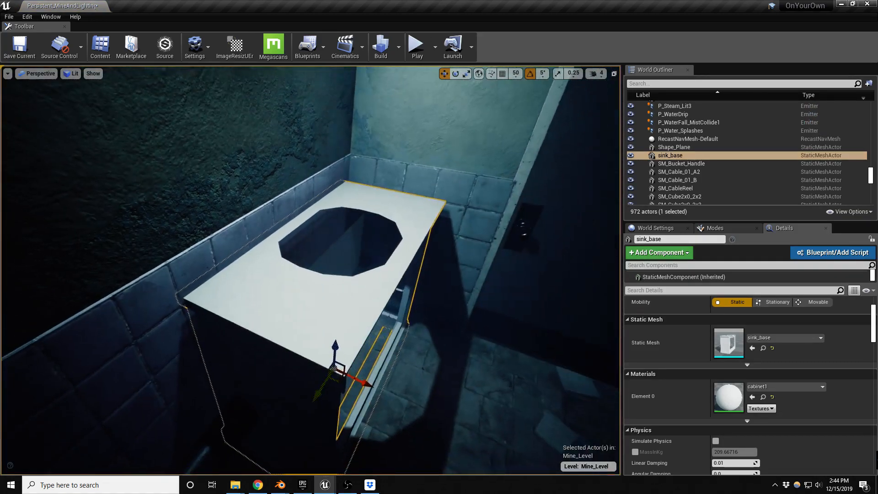
Move the sink_base cabinet along the tiled wall, away from the corner by the door.
left_click_drag(381, 389, 382, 382)
right_click_drag(491, 305, 402, 295)
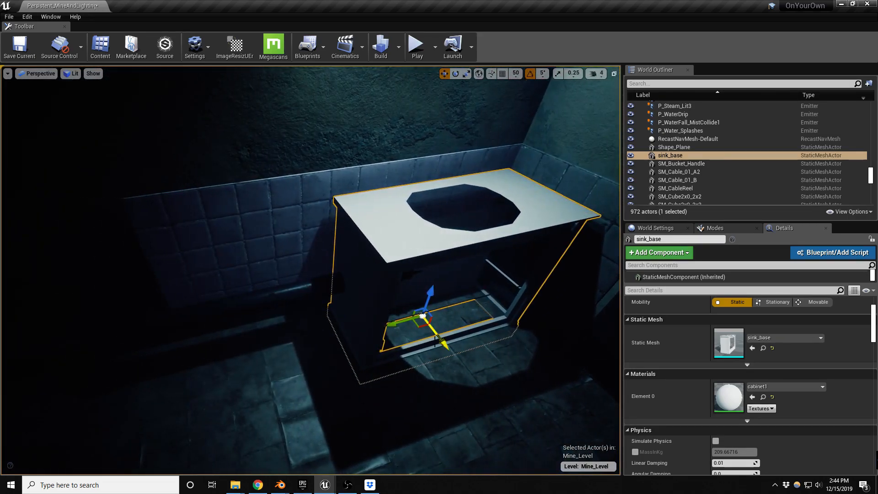
left_click_drag(395, 323, 265, 333)
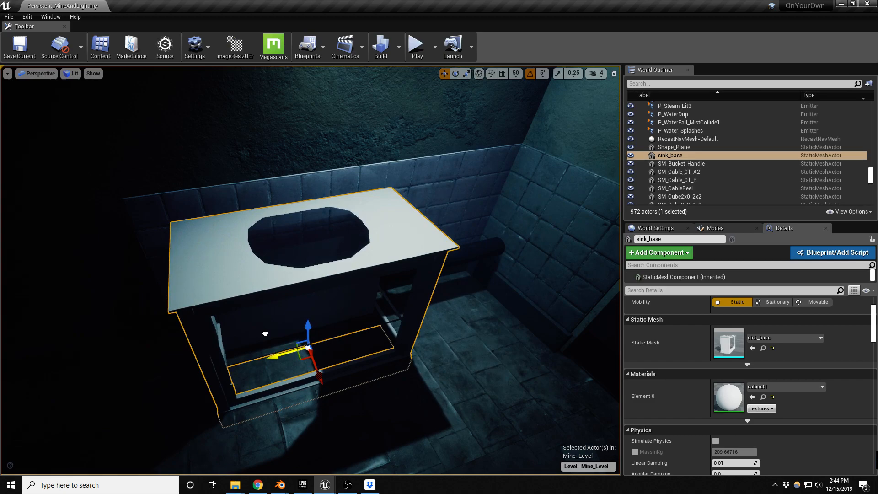
right_click_drag(475, 311, 422, 302)
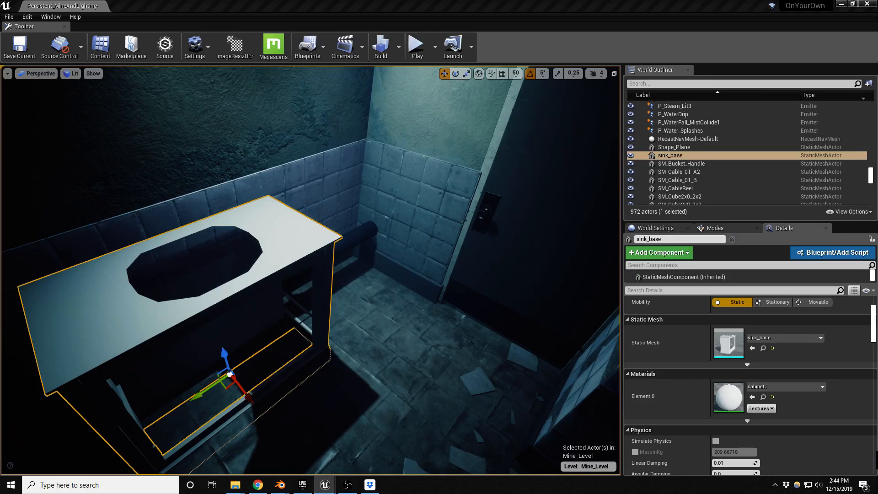
Scatter floortrash_04, floortrash_03 and floortrash_06 on the floor beside the cabinet, rotating floortrash_06 about -25 degrees.
left_click_drag(0, 348, 373, 303)
left_click_drag(0, 320, 361, 339)
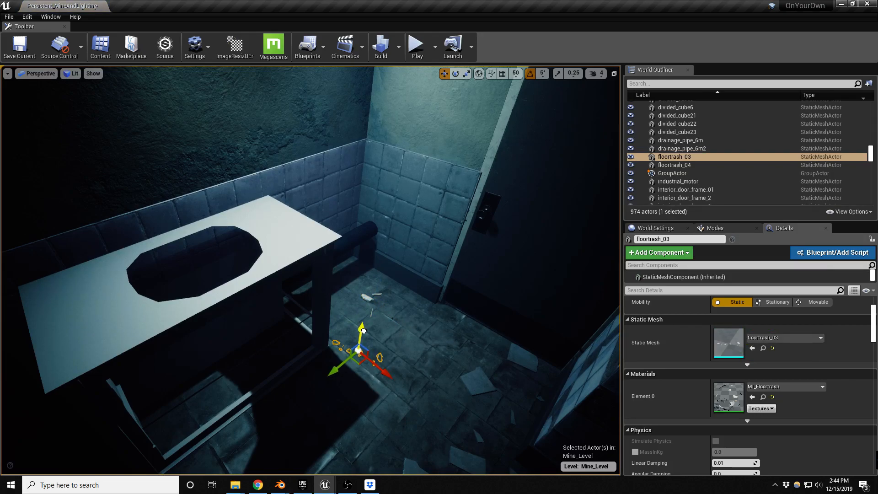
left_click_drag(364, 330, 364, 329)
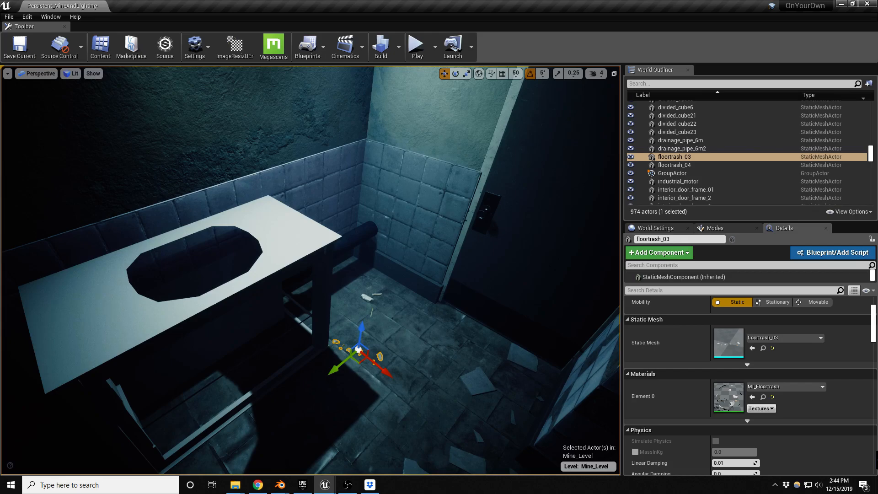
left_click_drag(0, 336, 370, 332)
key("e")
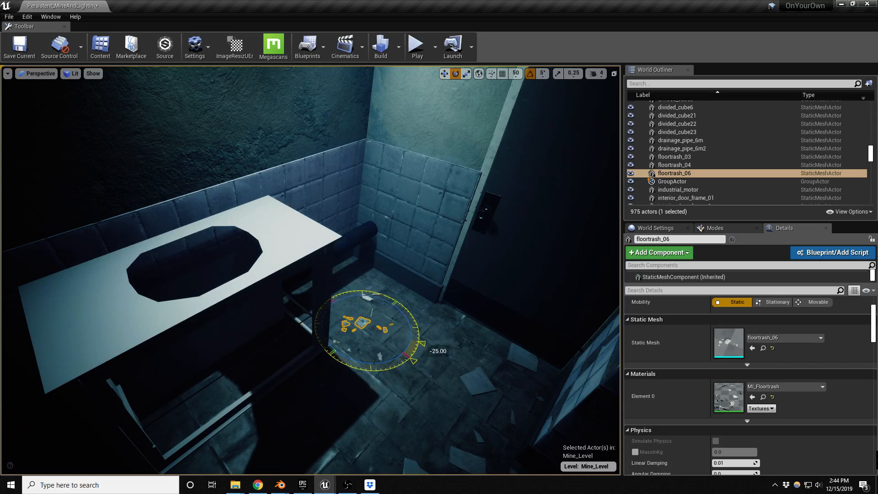
key("Escape")
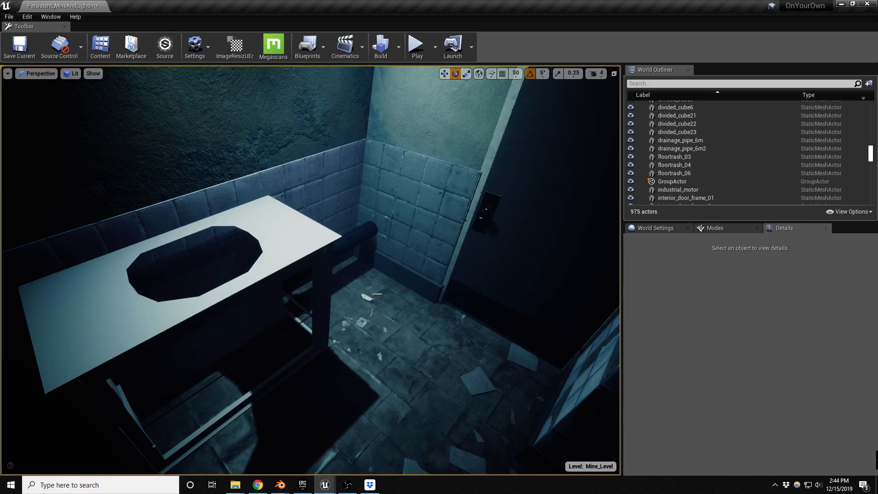
Place SM_trashbag_01_a in the room, rotate it, and move it into the corner between the cabinet and the door.
left_click_drag(0, 329, 390, 426)
right_click_drag(385, 459, 388, 475)
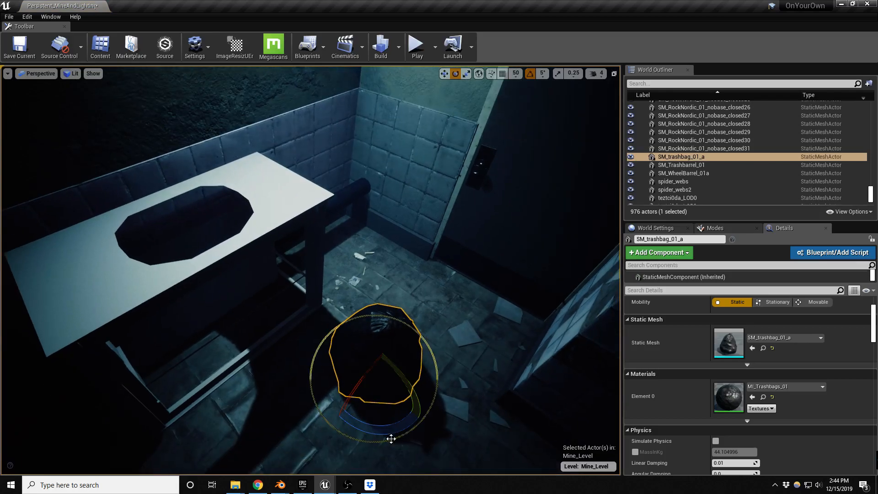
left_click_drag(388, 434, 417, 420)
key("w")
left_click_drag(380, 391, 358, 255)
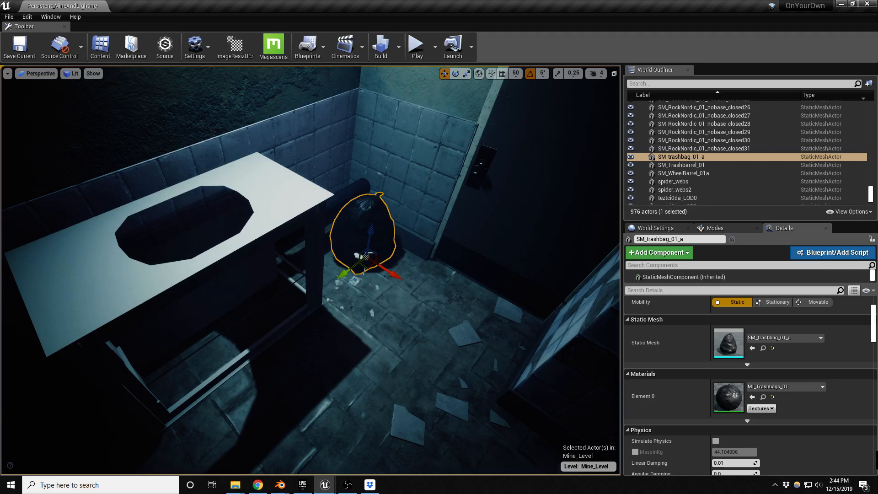
Add SM_trashbag_01_c in front of the first bag, rotate it, and nudge it back beside the cabinet.
left_click_drag(1, 388, 361, 303)
key("e")
left_click_drag(361, 335, 416, 336)
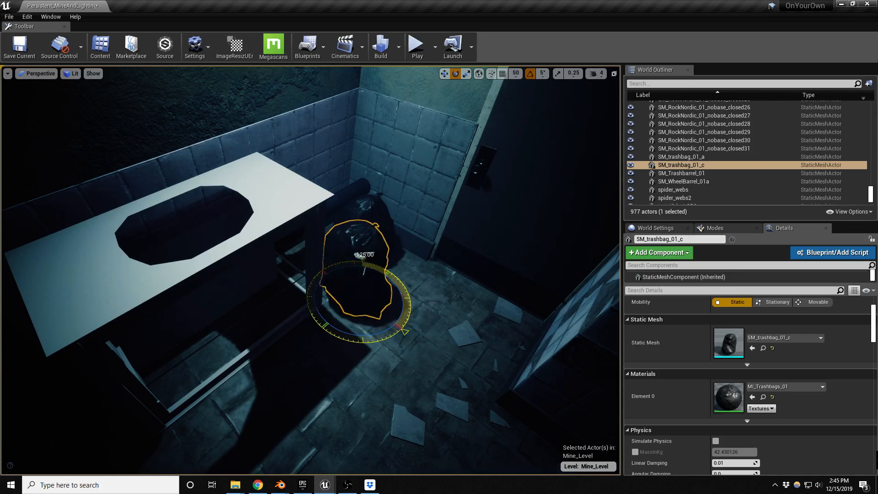
key("f")
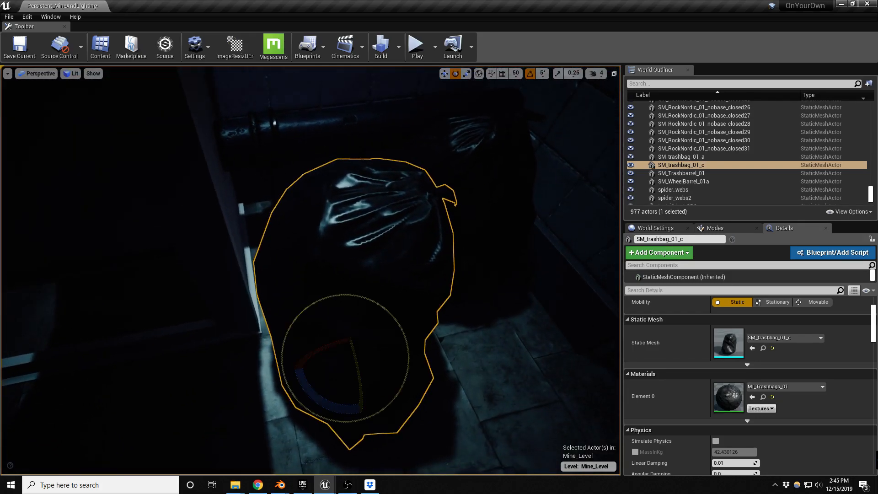
scroll(311, 337, "down", 4)
key("F11")
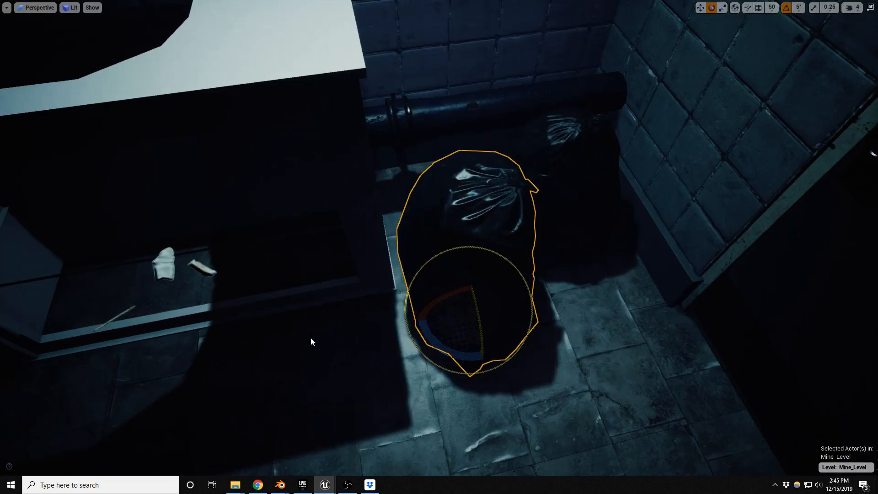
key("w")
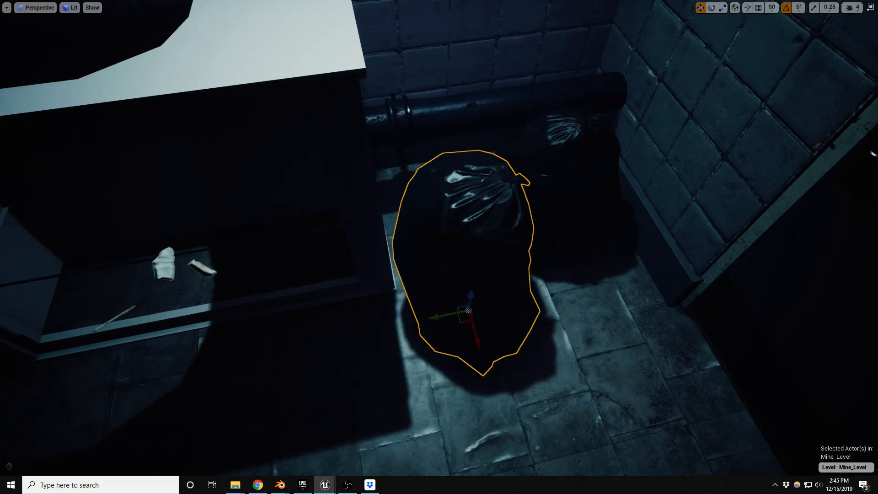
left_click_drag(463, 318, 433, 237)
left_click(520, 306)
Move a piece of trash debris onto the cabinet's countertop near the corner.
right_click_drag(455, 330, 499, 302)
key("w")
key("s")
key("q")
key("e")
left_click(324, 235)
left_click(318, 233)
left_click_drag(333, 242, 238, 201)
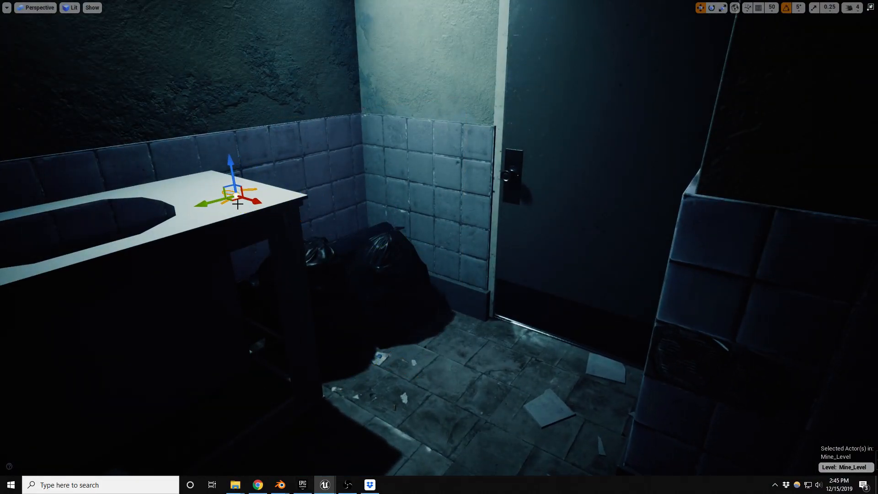
key("Escape")
Reposition the debris on the countertop beside the sink cut-out and adjust its height to rest on the surface.
right_click_drag(407, 264, 381, 270)
key("w")
left_click(471, 274)
left_click_drag(470, 274, 378, 187)
key("End")
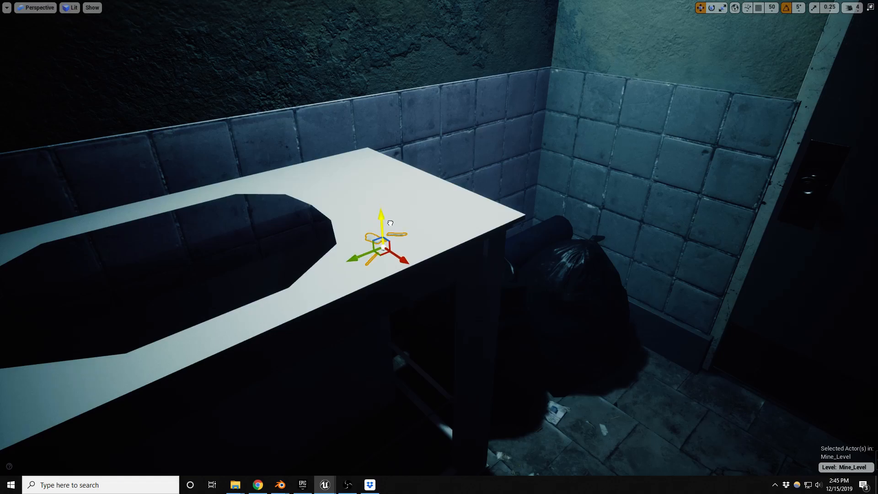
left_click_drag(391, 215, 392, 218)
left_click_drag(381, 250, 378, 211)
key("Escape")
Open the sink_base mesh from the level for editing, look it over, and save it.
left_click(342, 270)
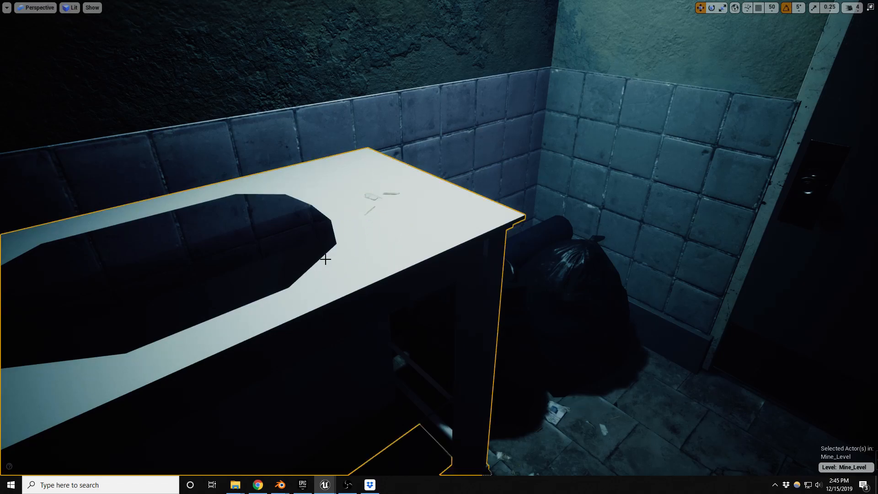
key("F11")
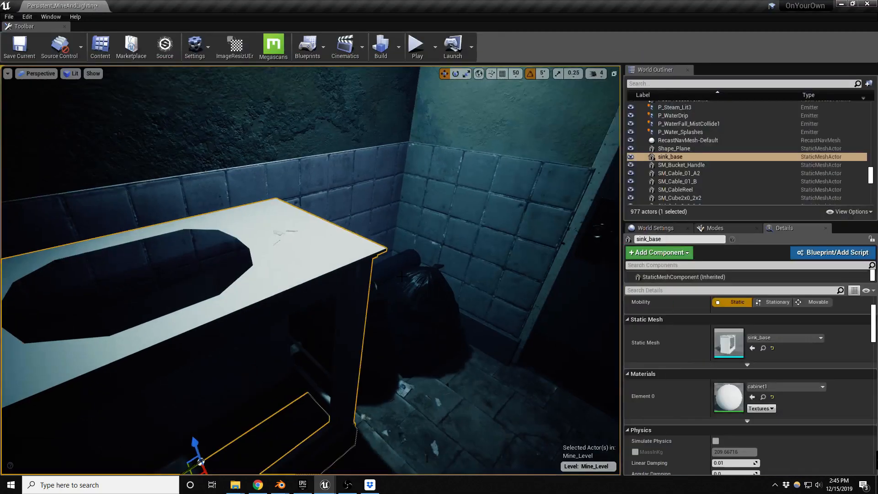
double_click(728, 349)
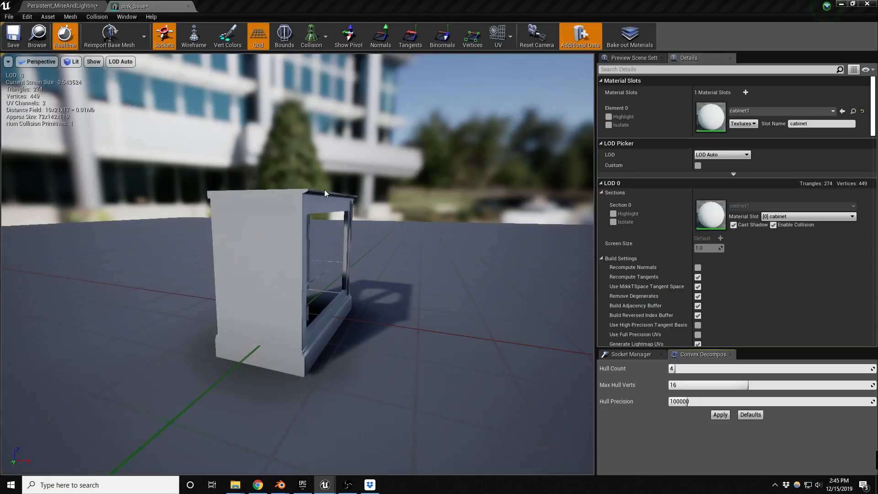
left_click_drag(304, 240, 299, 247)
key("ctrl+s")
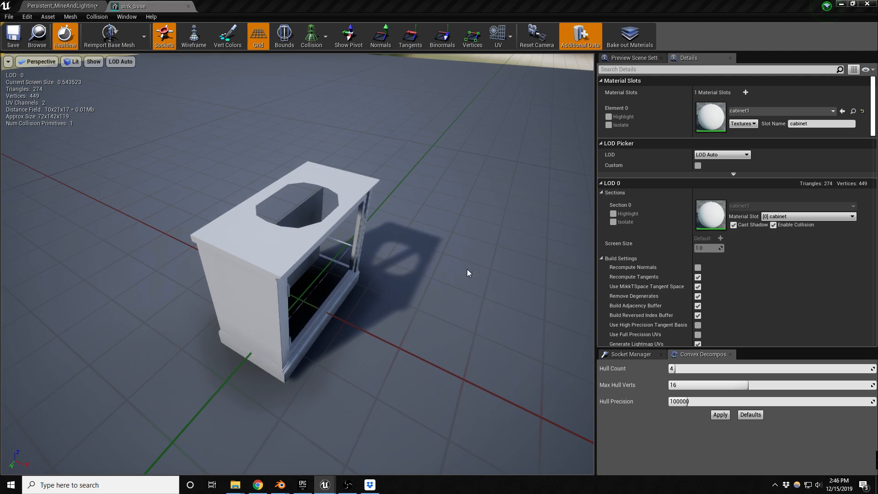
Assign the M_woodworn_Inst material to the cabinet's material slot and check the wood texture on the mesh and in the level.
left_click(843, 111)
scroll(291, 274, "up", 3)
mouse_move(296, 278)
right_mouse_down()
mouse_move(295, 249)
mouse_move(295, 289)
right_mouse_up()
key("w")
key("s")
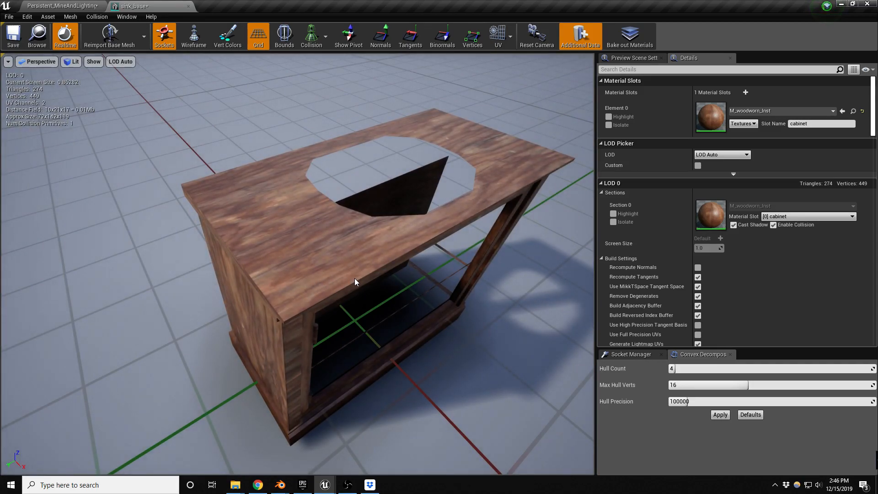
left_click_drag(312, 328, 280, 334, "alt")
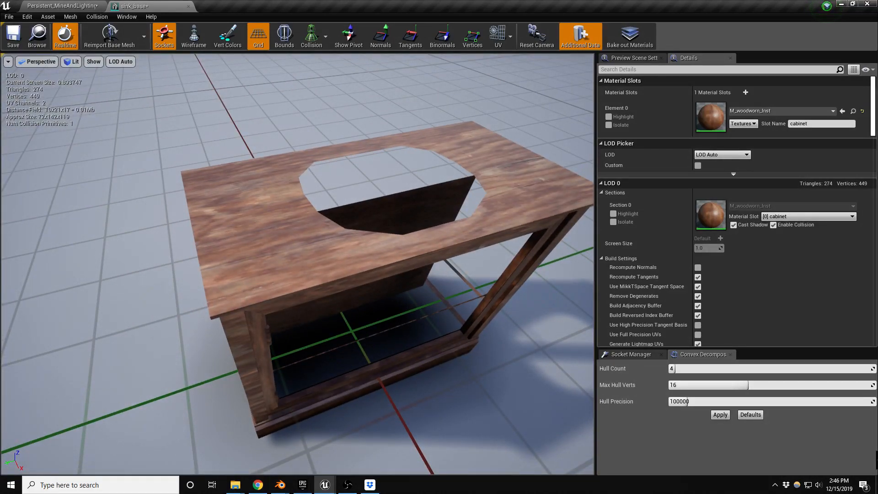
left_click_drag(282, 268, 305, 258, "alt")
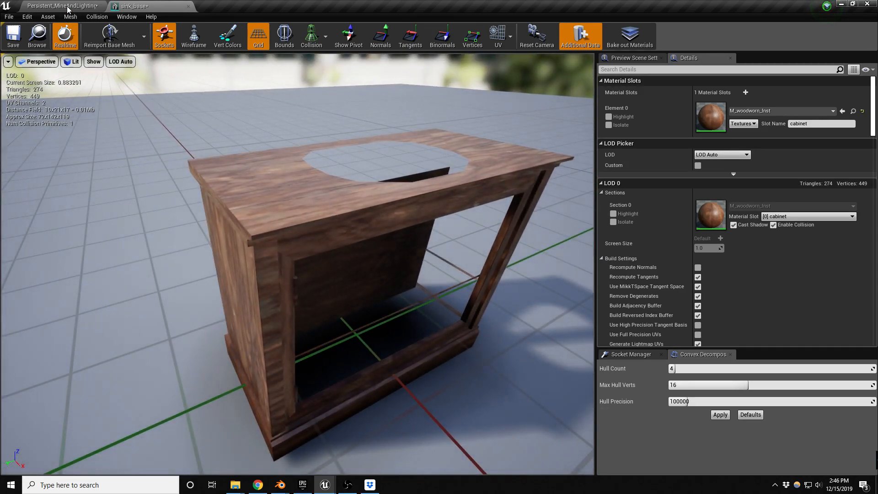
left_click(67, 8)
right_click_drag(294, 276, 224, 273)
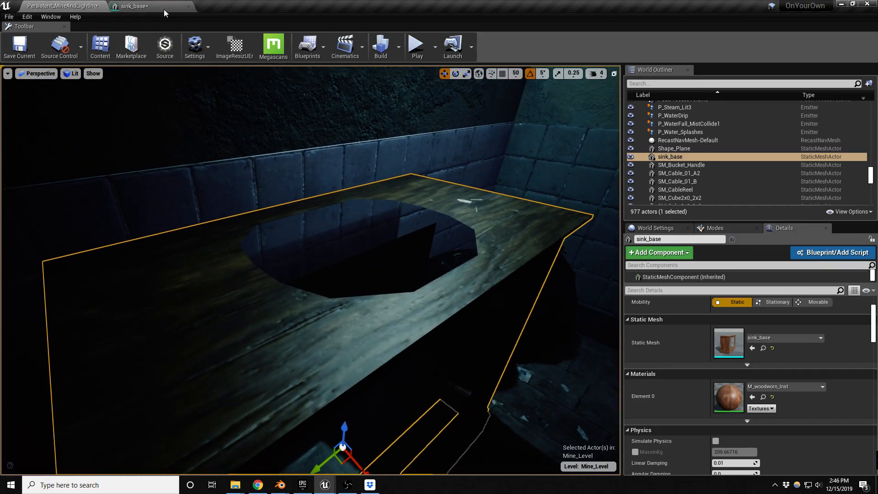
Switch to the Blender file with the bathroom objects, enter Edit Mode on the vanity, and widen the UV editor.
mouse_move(280, 484)
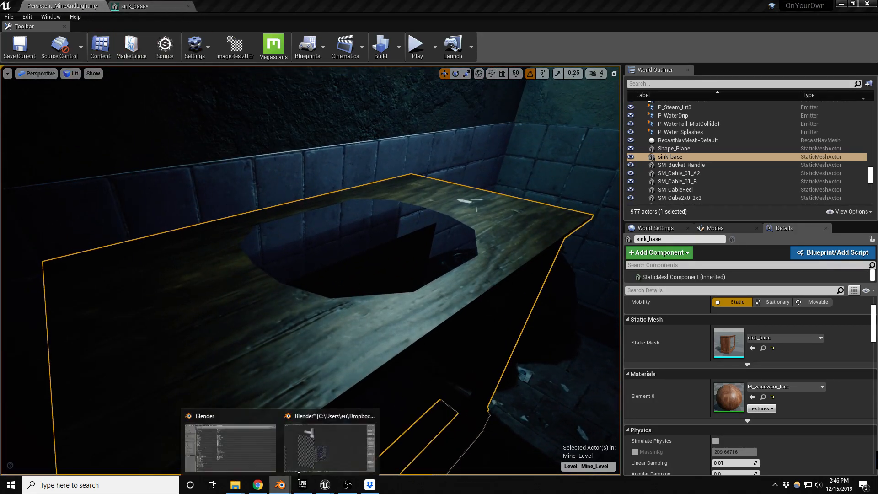
left_click(310, 443)
key("Tab")
key("ctrl+space")
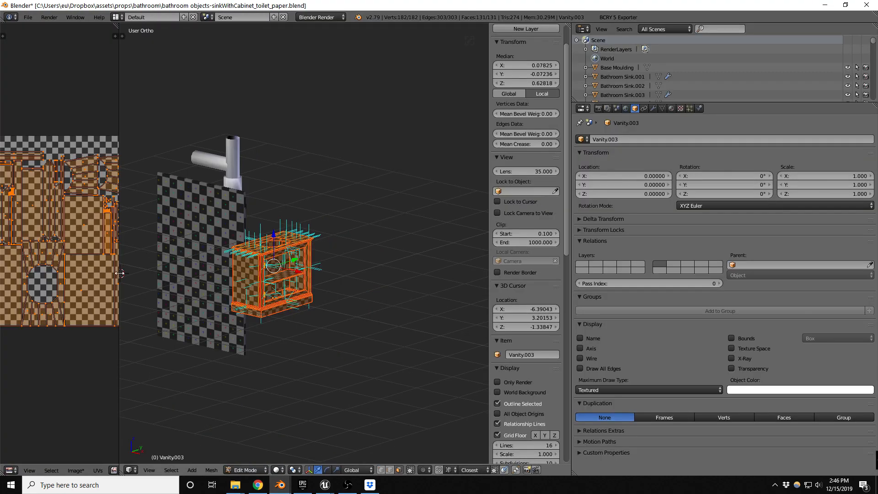
left_click_drag(119, 274, 255, 276)
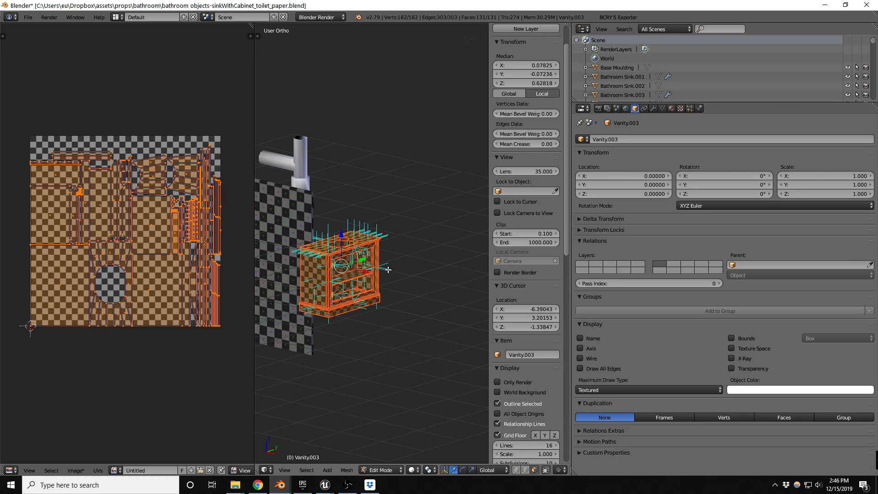
key("s")
right_click(31, 199)
key("s")
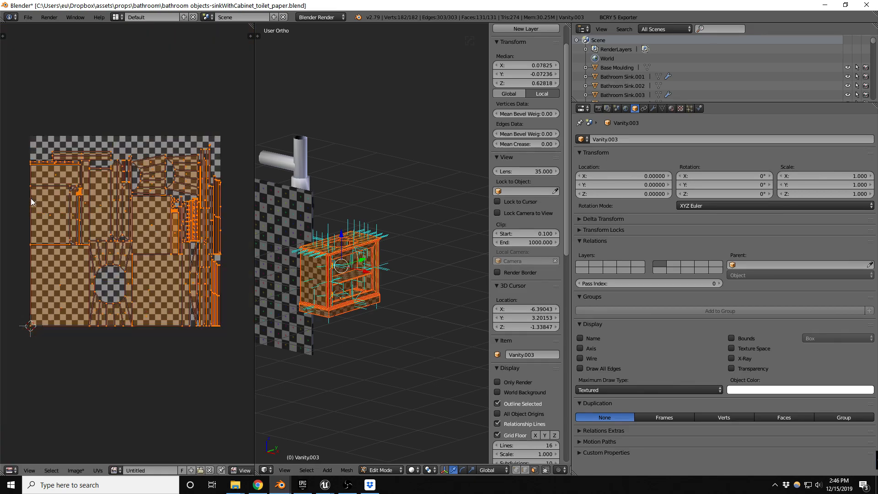
right_click(149, 230)
Scale the vanity's UV layout up about 2.01 times, align its bottom edge with the image's, and check the checker texture in Object Mode.
key("s")
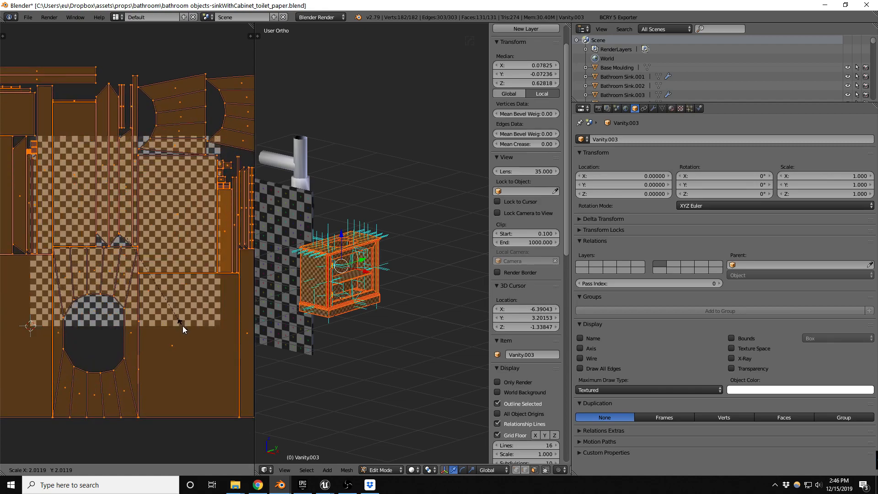
left_click(183, 325)
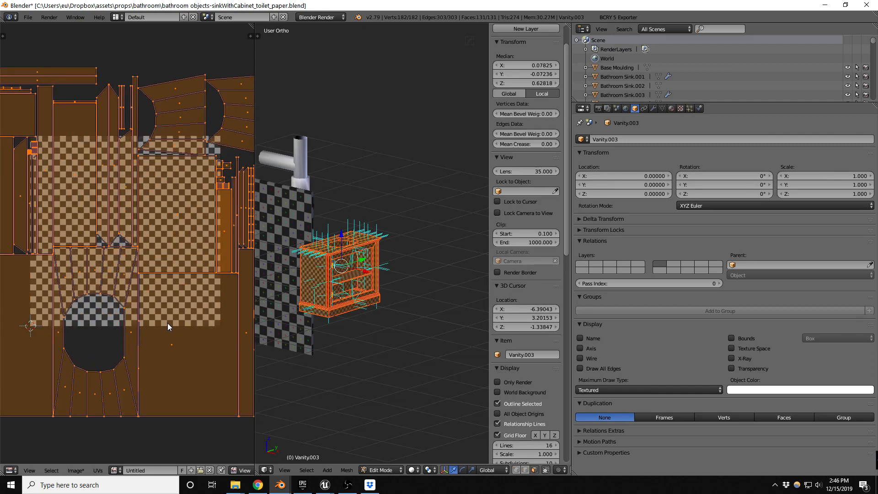
key("g")
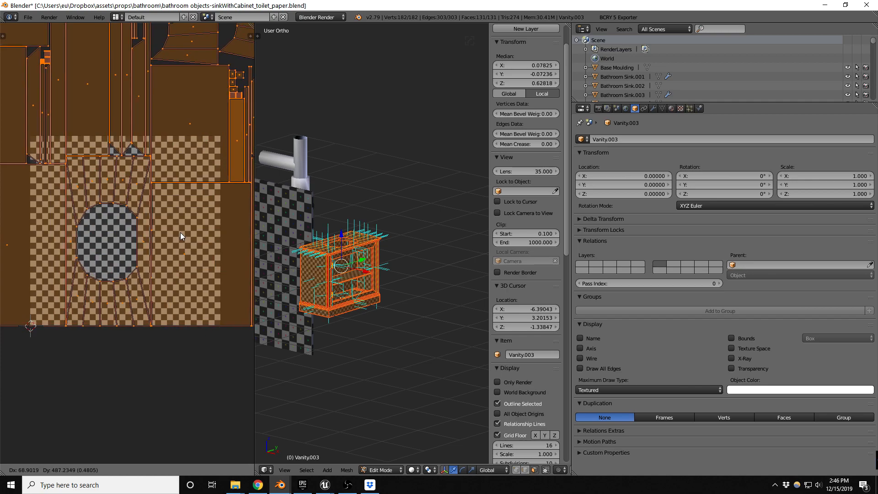
left_click(180, 232)
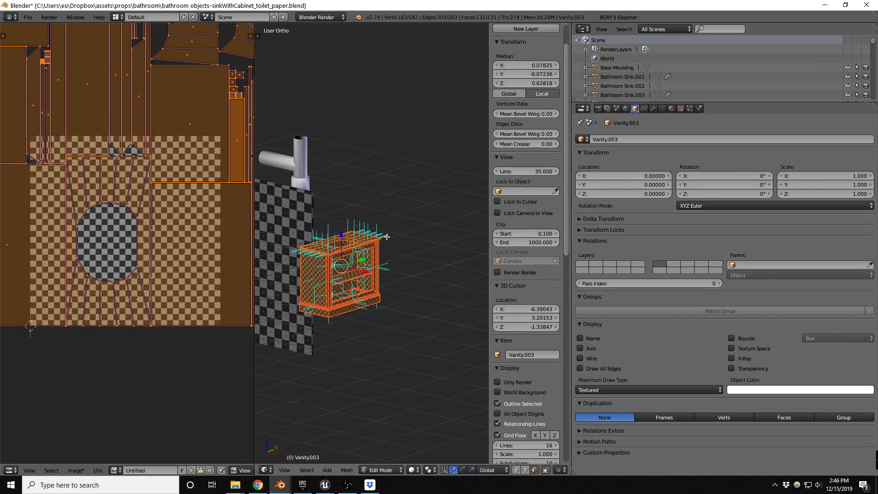
key("Tab")
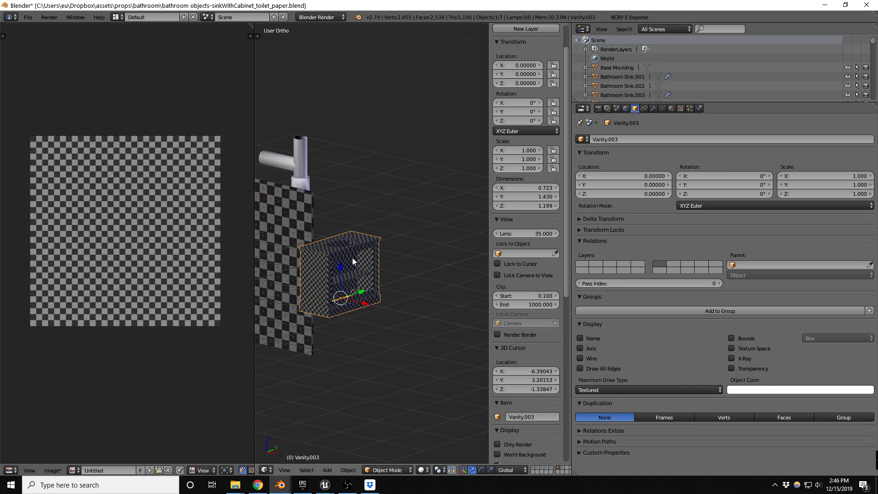
key("KP_Decimal")
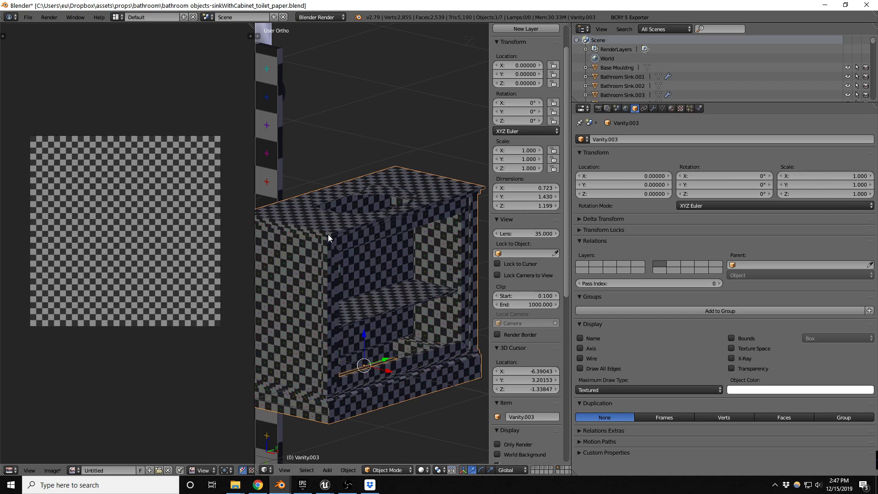
Look over the vanity's checker mapping and export it as FBX over sink_base.fbx in the bathroom folder.
key("Tab")
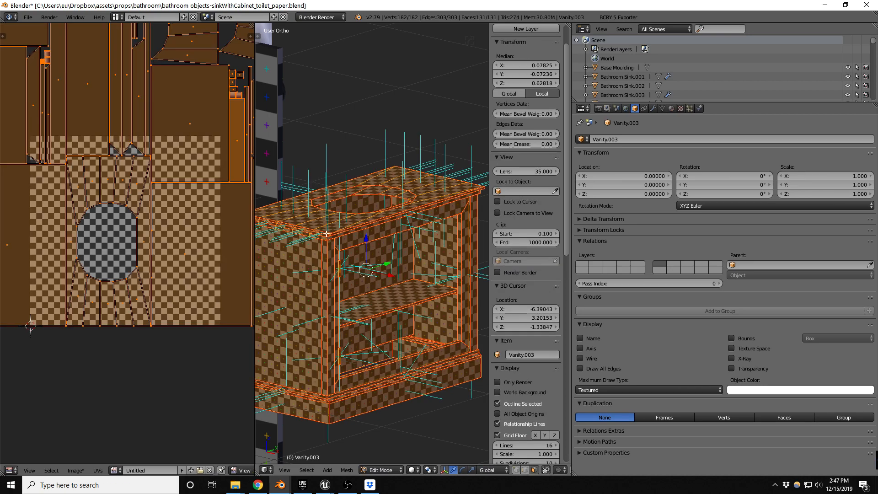
middle_click_drag(370, 262, 395, 286)
key("Tab")
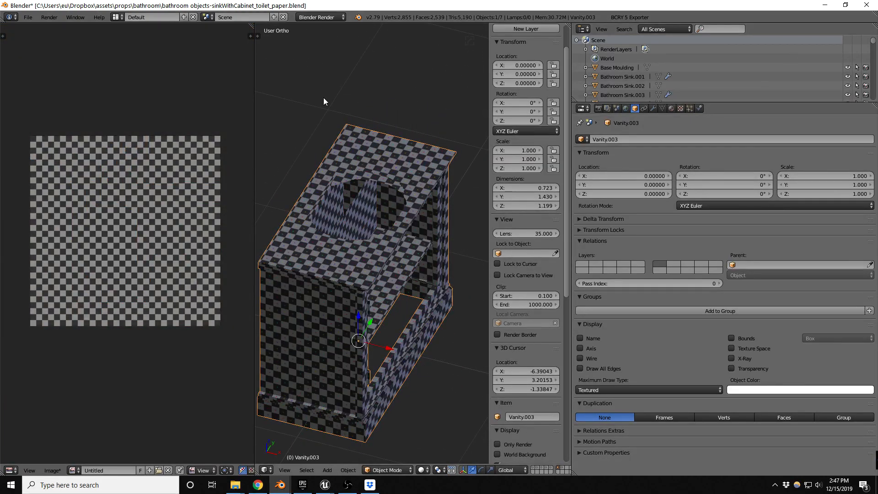
left_click(28, 17)
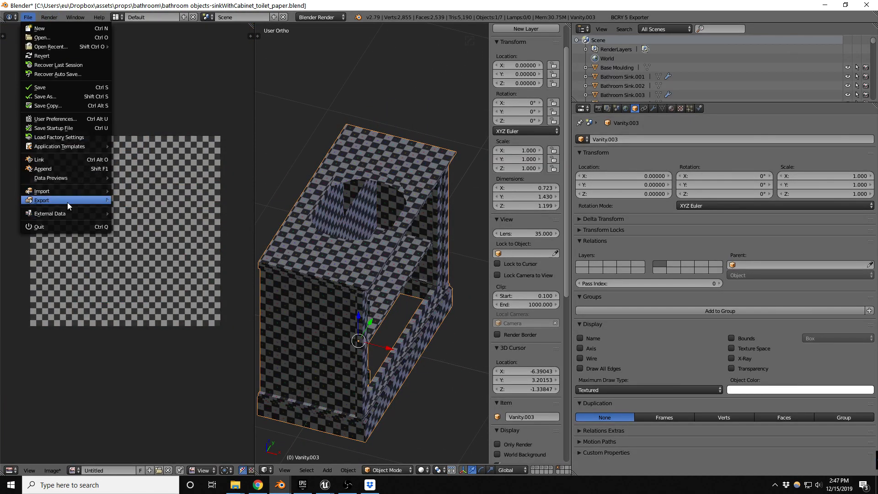
mouse_move(67, 202)
left_click(151, 230)
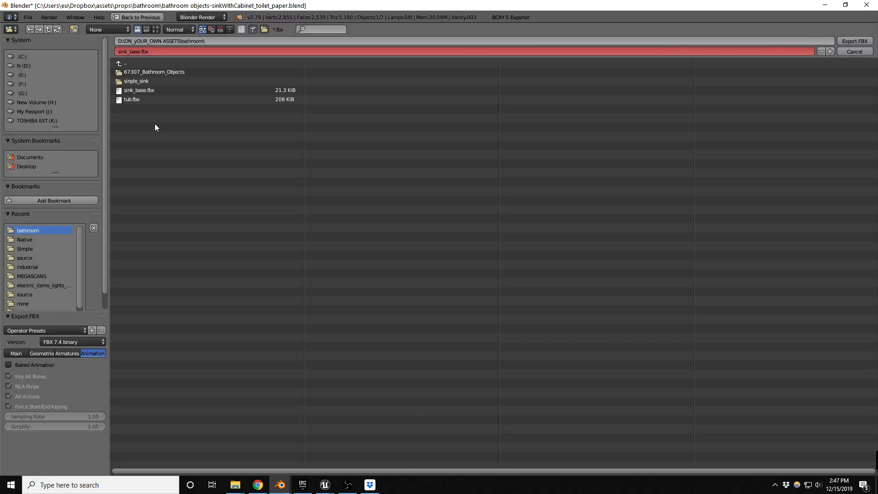
double_click(141, 91)
Switch to Unreal Editor, reimport the sink_base mesh, and look over the wood texture on the cabinet top.
left_click(825, 5)
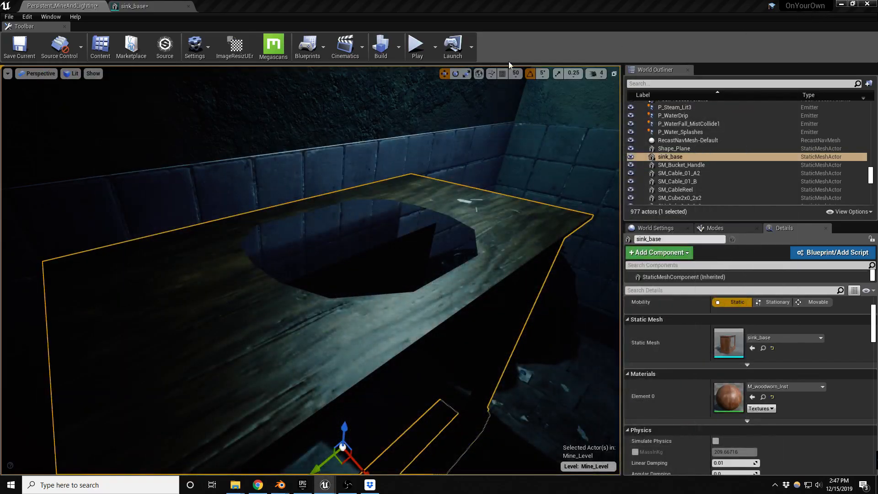
left_click(142, 6)
left_click(112, 41)
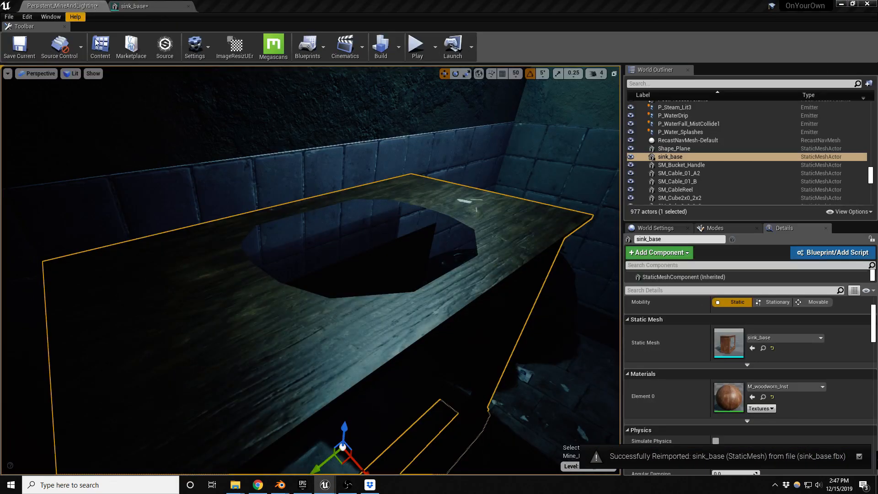
mouse_move(278, 292)
right_mouse_down()
mouse_move(287, 277)
mouse_move(266, 291)
right_mouse_up()
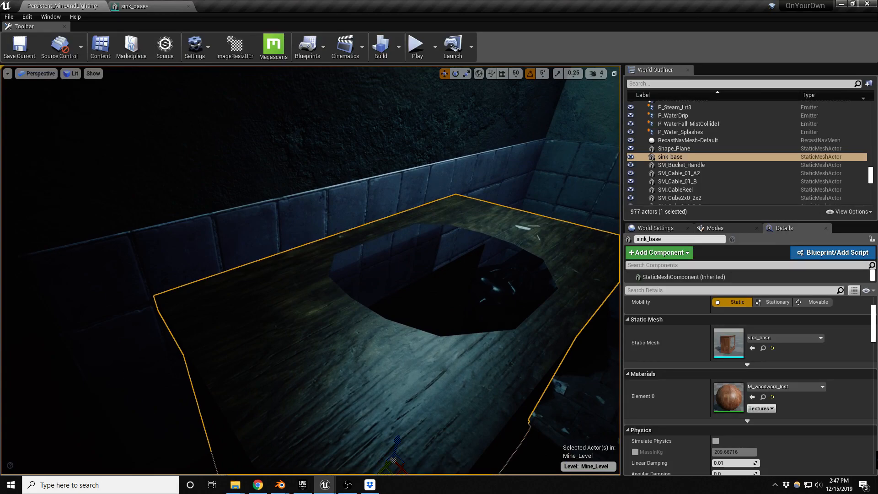
Switch back to the Blender bathroom file and maximize the 3D view around the vanity.
mouse_move(286, 487)
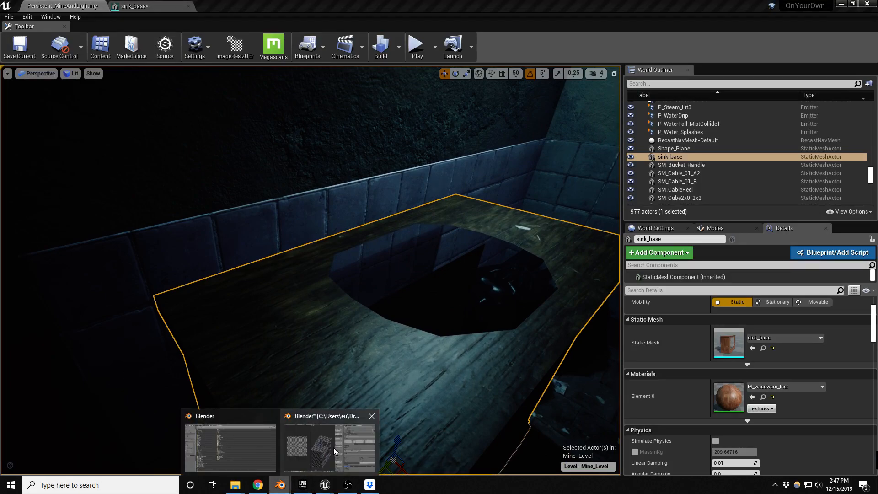
left_click(327, 447)
key("shift+space")
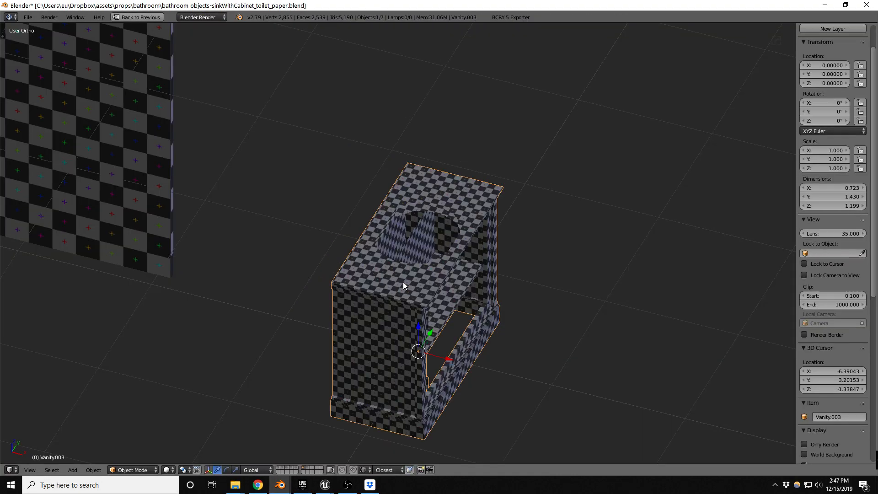
middle_click_drag(445, 302, 407, 282)
scroll(448, 298, "down", 4)
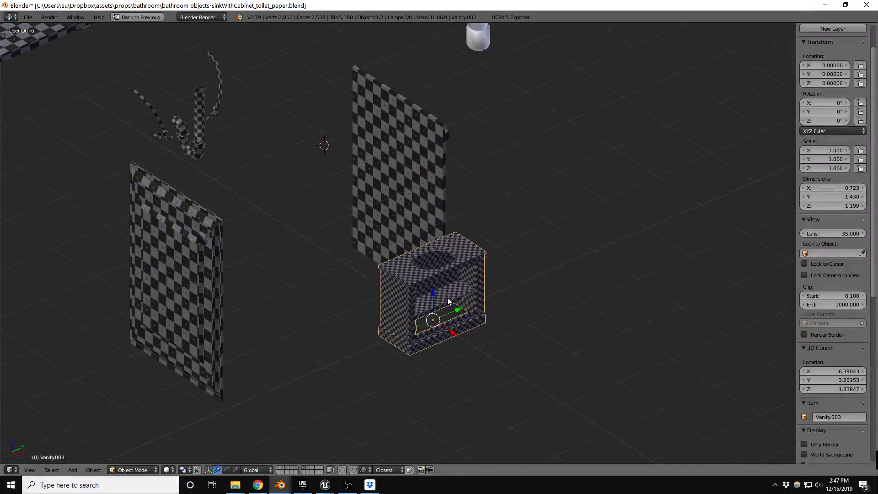
scroll(358, 270, "down", 3)
Select the vanity top and the bathroom sink, scale them until the sink's scale is about 0.319, and move them near the cabinet.
right_click(206, 119)
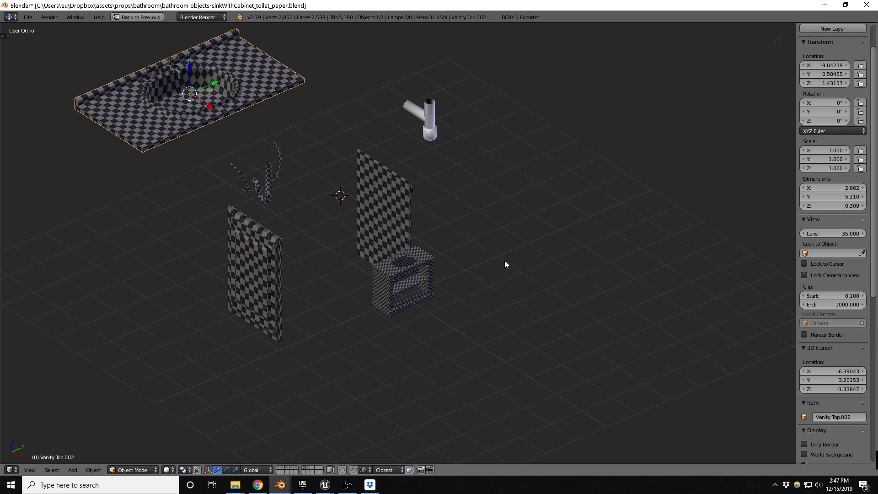
right_click(220, 84, "shift")
key("s")
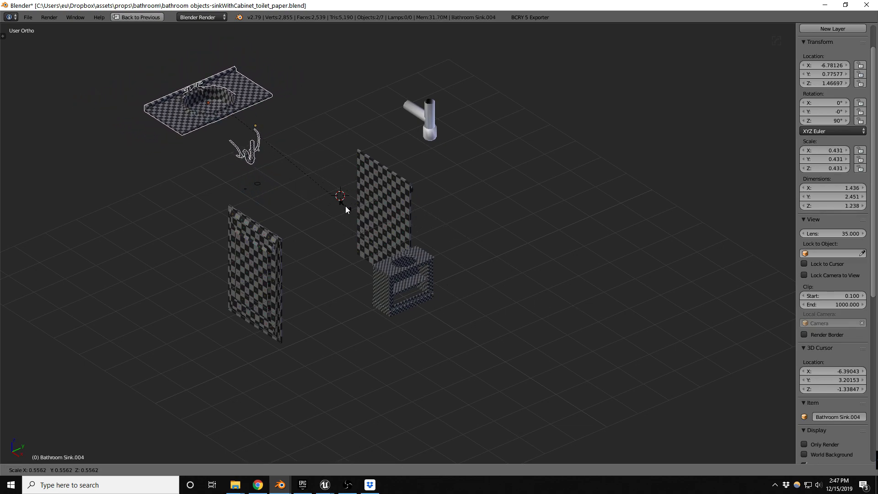
left_click(315, 183)
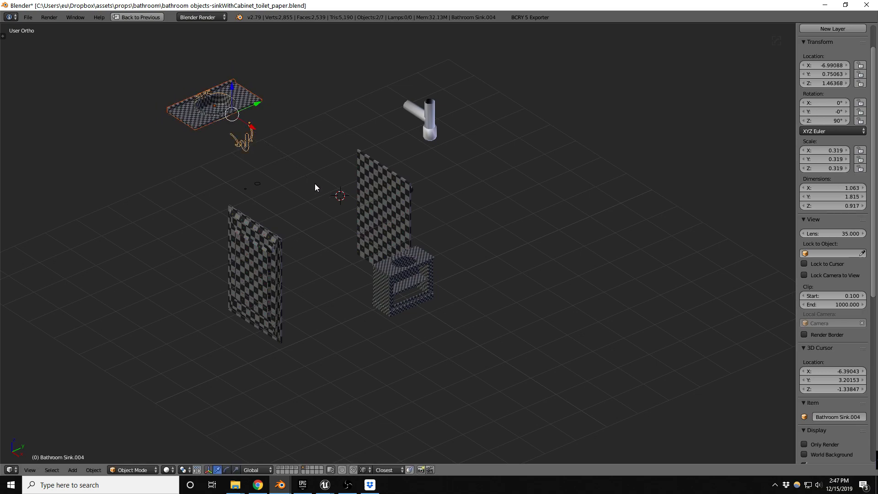
key("g")
left_click(465, 338)
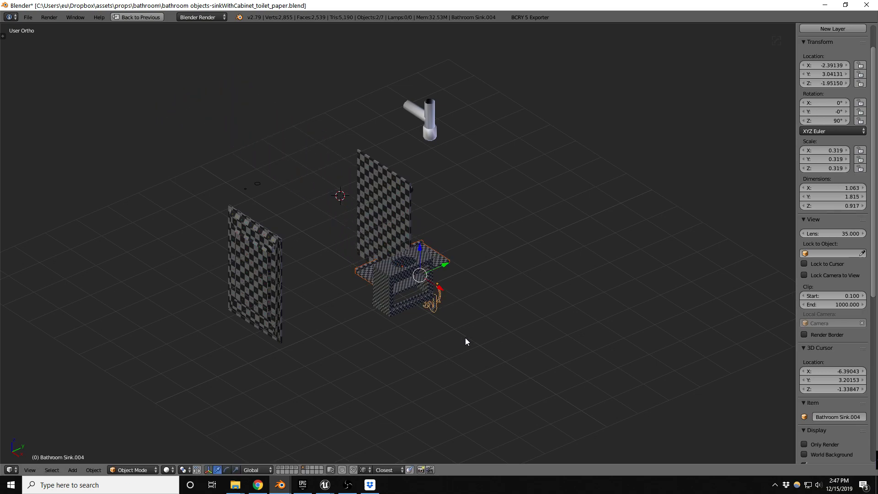
Show the scene from the top in wireframe and turn on the Screencast Keys display.
key("KP_7")
scroll(430, 320, "up", 6)
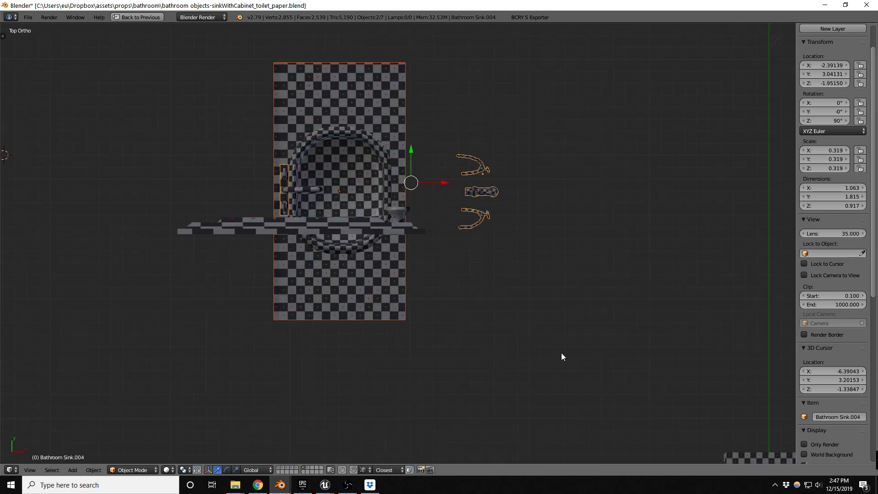
scroll(850, 407, "down", 12)
scroll(846, 412, "down", 1)
left_click(822, 455)
scroll(375, 198, "up", 3)
key("z")
scroll(375, 207, "down", 2)
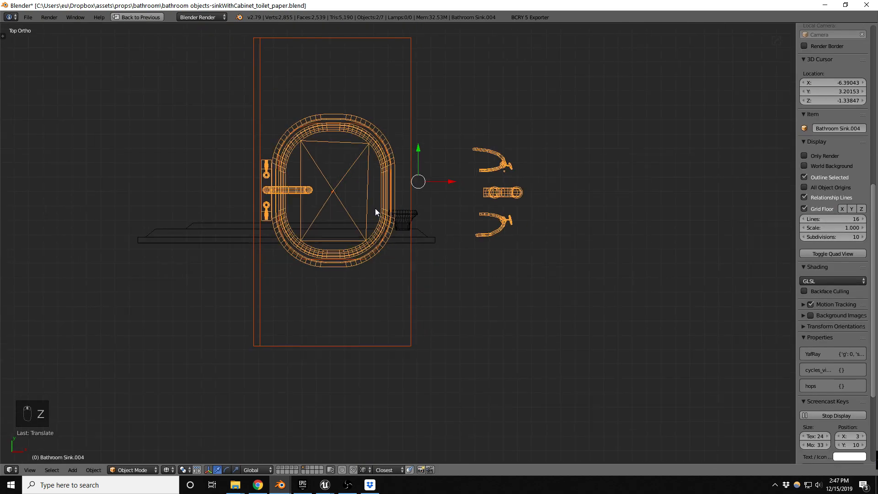
Move the vanity top and sink over the cabinet in the top view.
key("g")
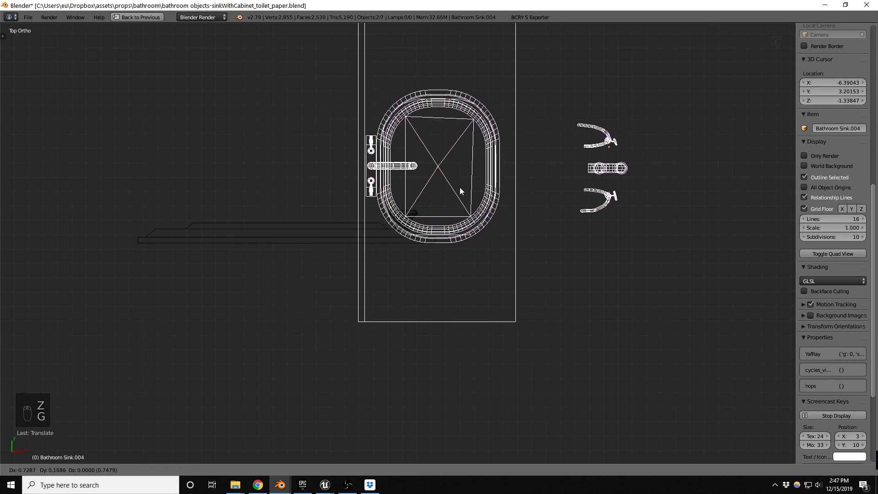
right_click(459, 188)
scroll(388, 227, "down", 5)
key("g")
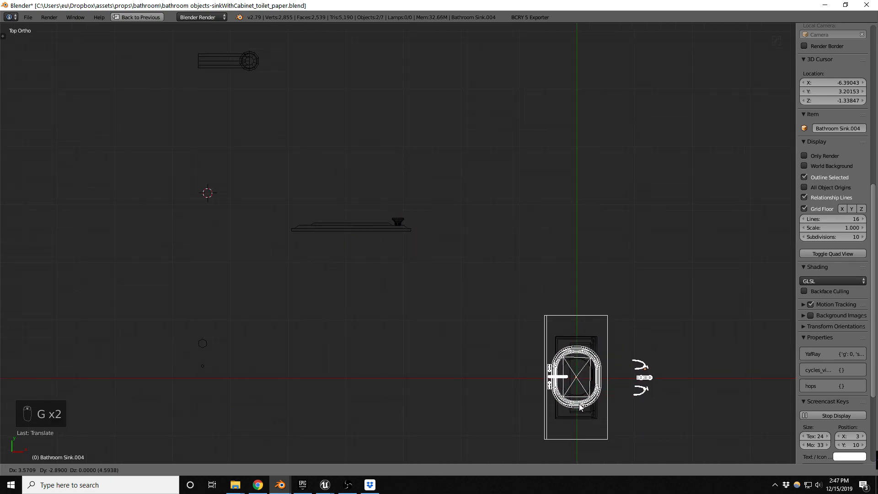
left_click(583, 409)
scroll(497, 265, "down", 4)
scroll(575, 371, "up", 3)
scroll(574, 374, "up", 5)
Scale the vanity top and sink down to fit the cabinet's footprint and align them with it.
key("s")
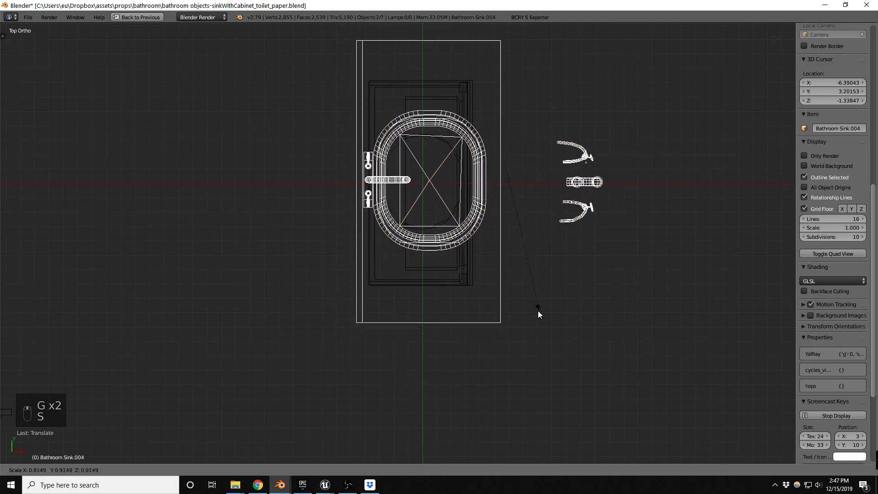
left_click(501, 285)
key("s")
left_click(543, 276)
key("g")
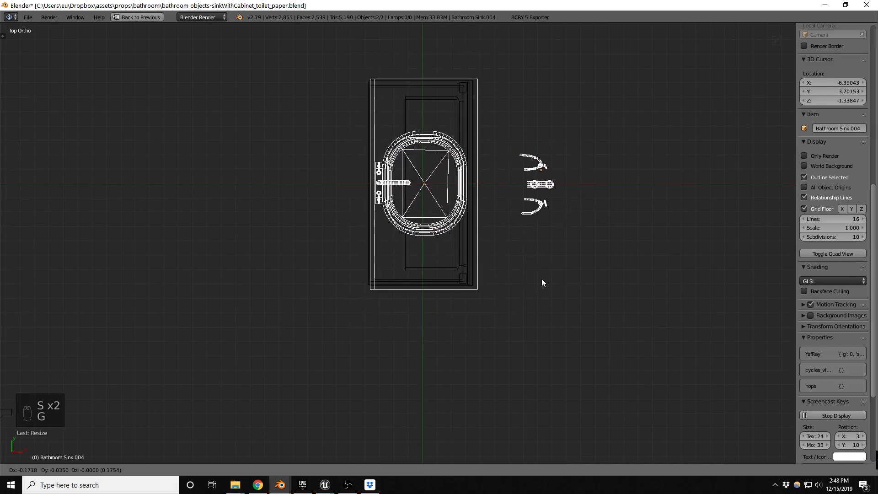
left_click(540, 283)
Raise the vanity top and sink onto the cabinet, return to solid shading, and fine-tune their height along Z.
middle_click_drag(570, 297, 494, 264)
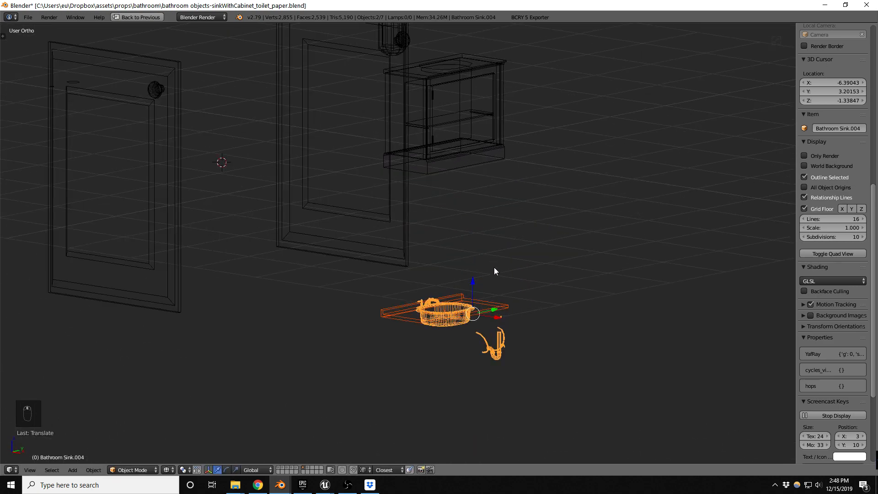
key("g")
left_click(491, 60)
scroll(496, 151, "up", 3)
key("z")
scroll(469, 196, "down", 2)
scroll(431, 88, "up", 6)
middle_click_drag(520, 172, 501, 179)
scroll(501, 179, "up", 3)
key("g")
key("z")
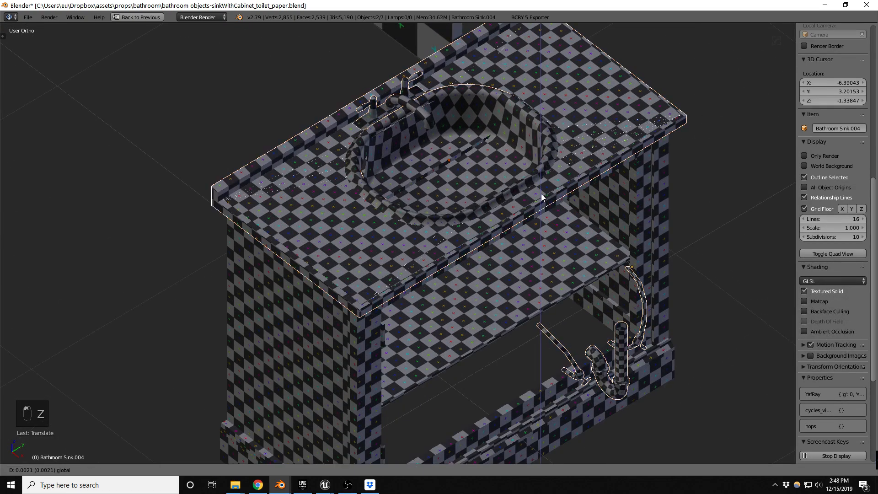
left_click(544, 196)
Shift the vanity top and sink about 0.01 along X to line them up with the cabinet, and inspect the fit.
middle_click_drag(544, 195, 604, 204)
key("g")
key("x")
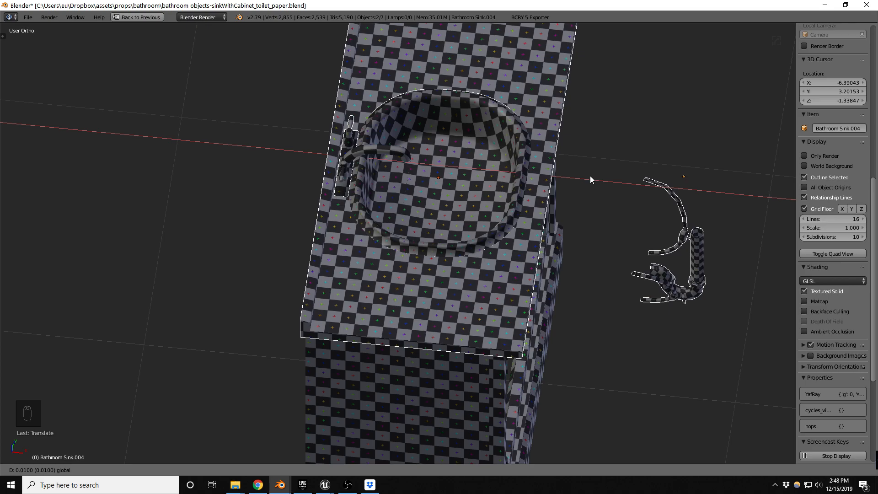
left_click(589, 179)
middle_click_drag(525, 245, 518, 220)
scroll(459, 184, "up", 4)
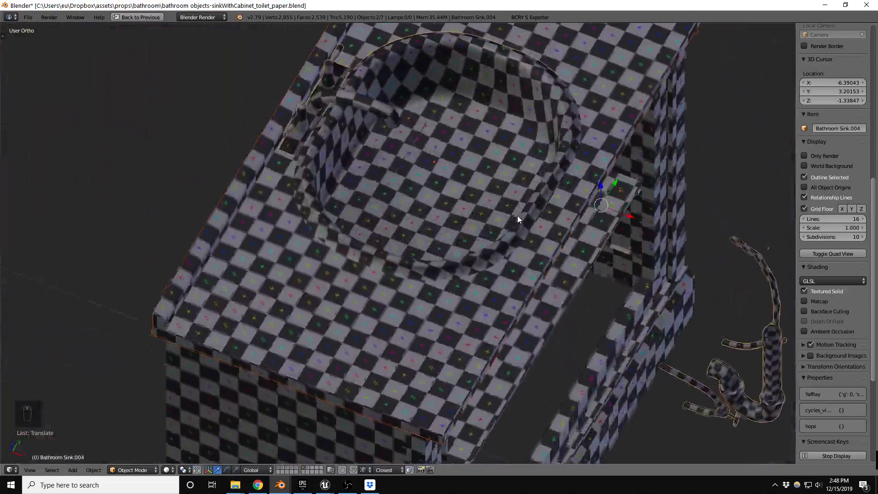
key("s")
right_click(691, 219)
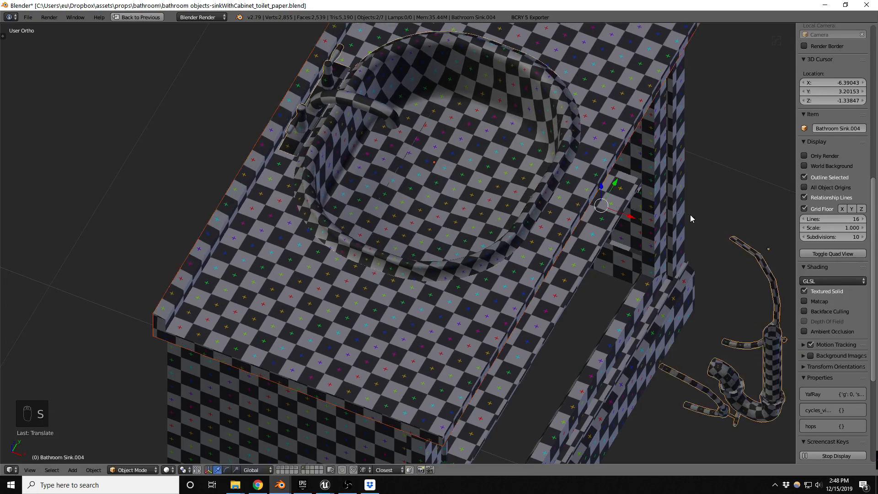
Enter Edit Mode on the vanity cabinet with edge selection and slide the back panel's upper inside edge.
scroll(558, 272, "down", 3)
middle_click_drag(557, 272, 623, 169)
right_click(524, 277)
middle_click_drag(515, 293, 516, 263)
key("Tab")
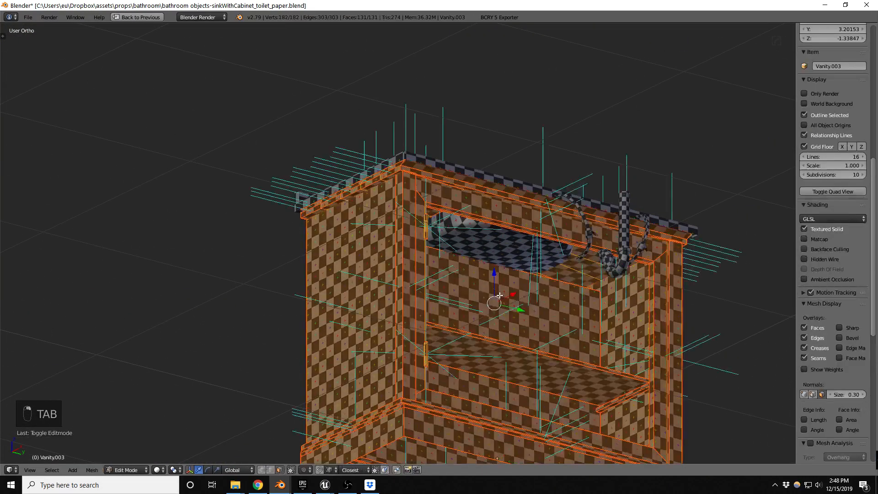
scroll(503, 274, "up", 2)
key("ctrl+Tab")
left_click(481, 278)
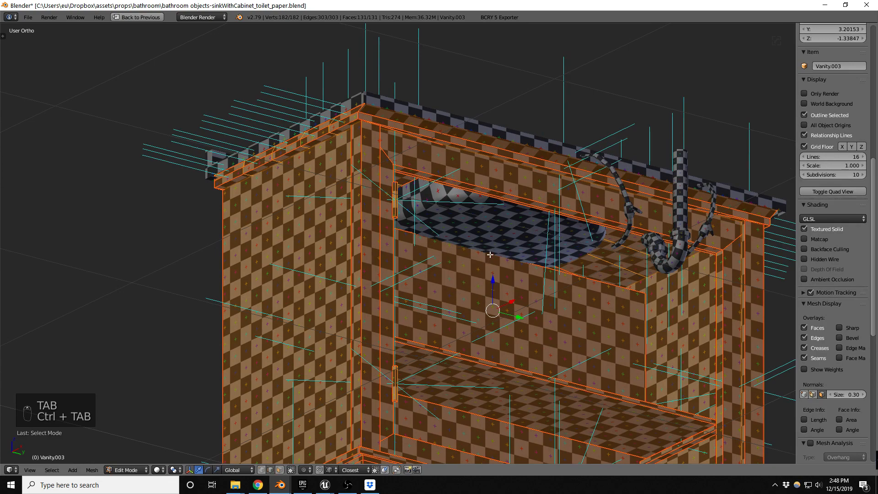
right_click(490, 254)
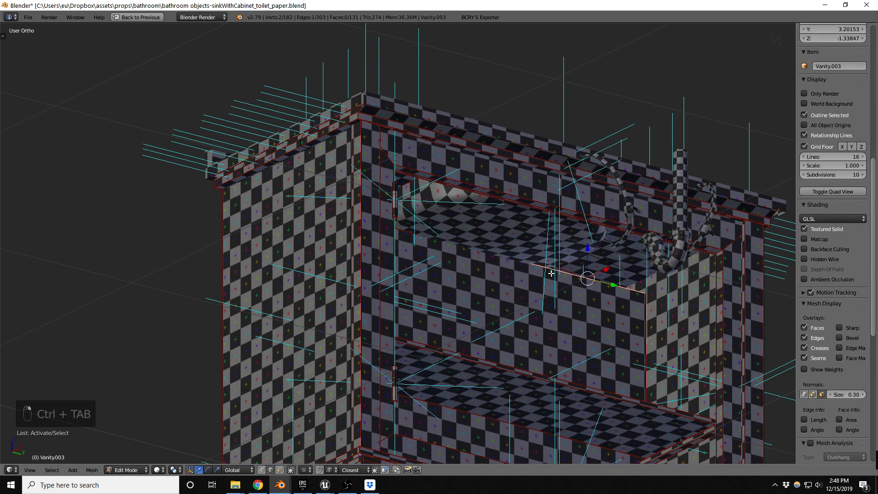
key("g")
key("g")
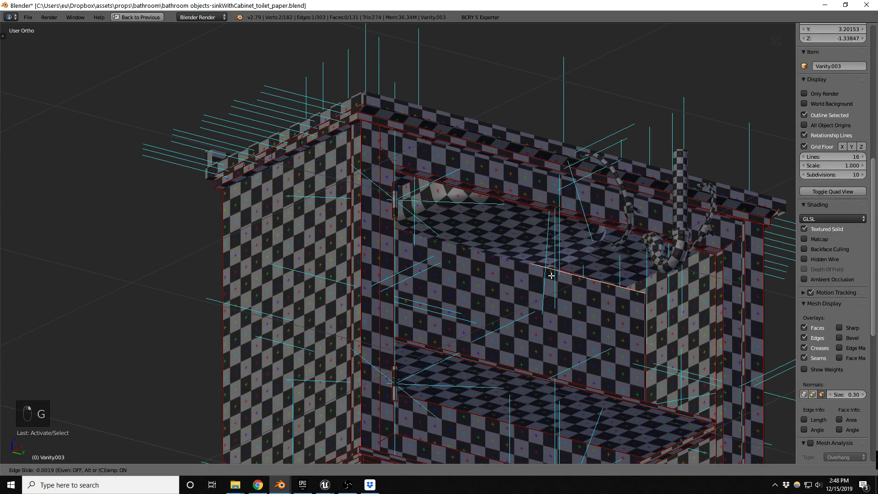
left_click(584, 292)
Select an edge loop inside the cabinet, inspect the mesh, switch to face selection, and return to Object Mode.
right_click(536, 302)
middle_click_drag(561, 273, 426, 333)
scroll(559, 331, "down", 4)
scroll(426, 333, "up", 3)
key("ctrl+Tab")
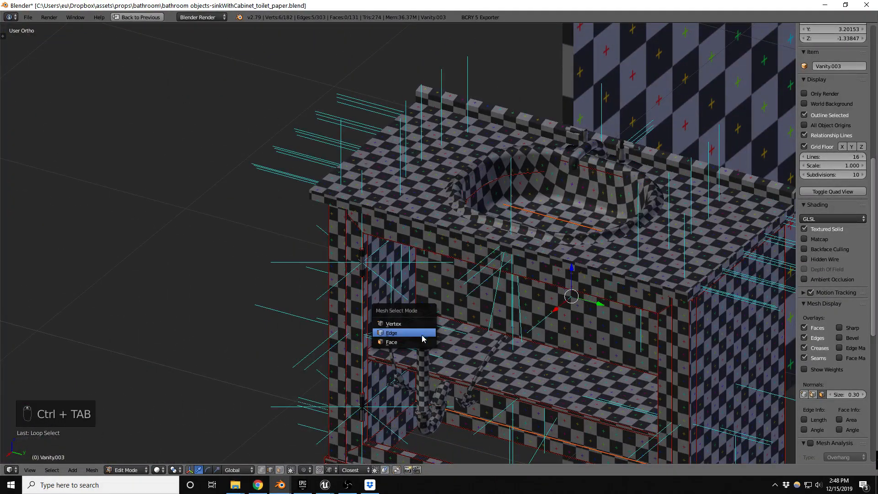
left_click(413, 344)
middle_click_drag(458, 309, 539, 307)
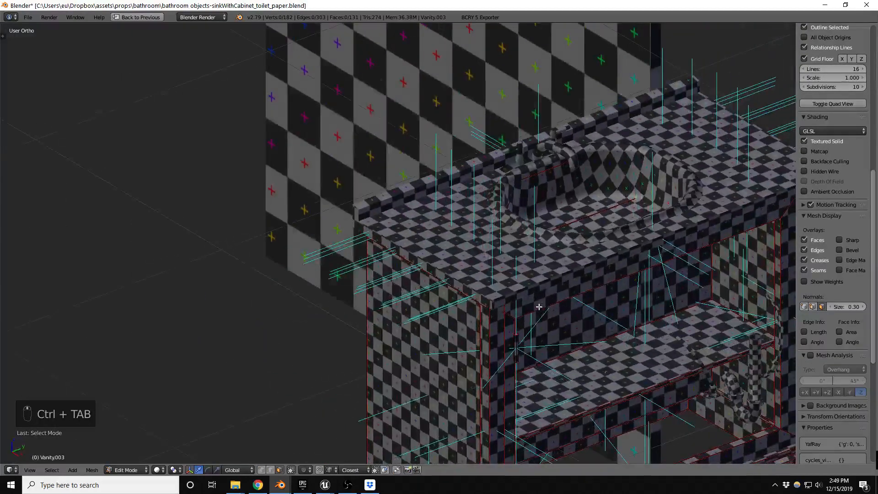
key("Tab")
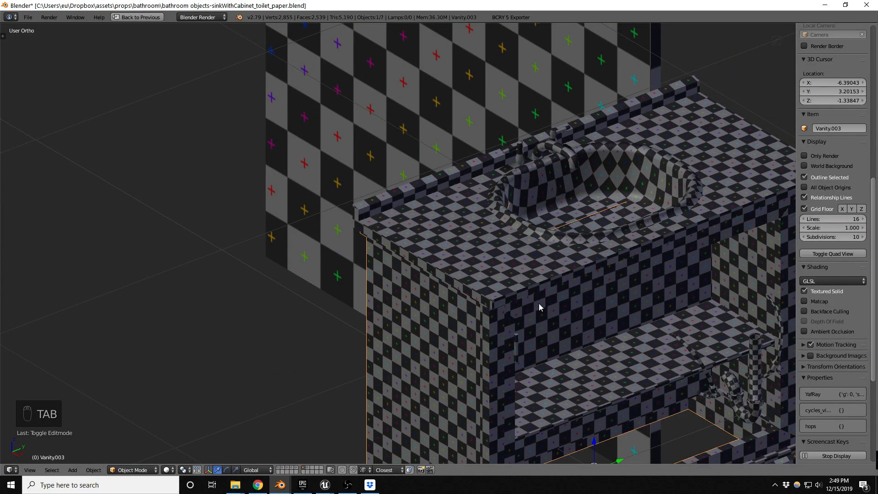
Go through scene layers 1 to 6 to compare the original sink and cabinet objects with the working copies.
key("1")
middle_click_drag(540, 304, 457, 305)
key("2")
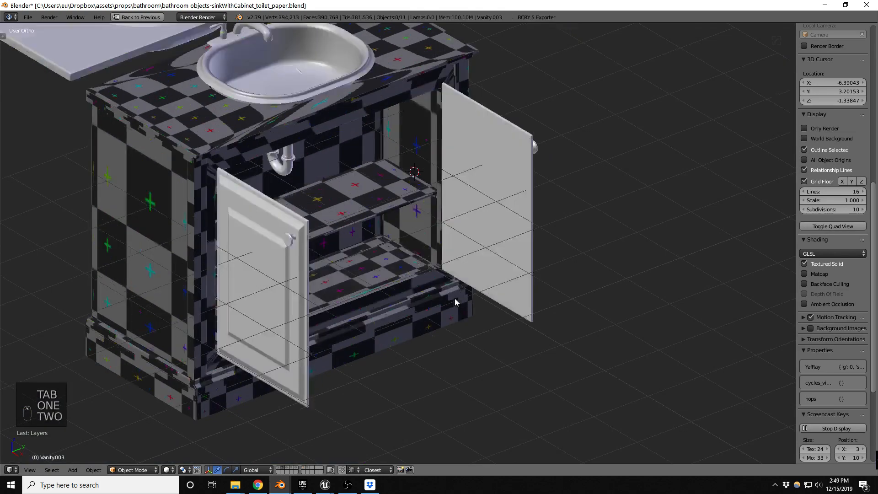
key("3")
key("4")
key("5")
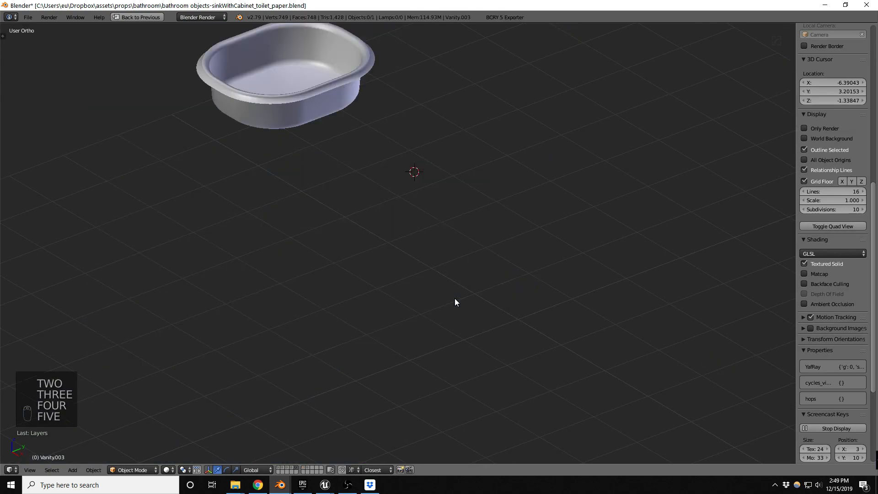
key("6")
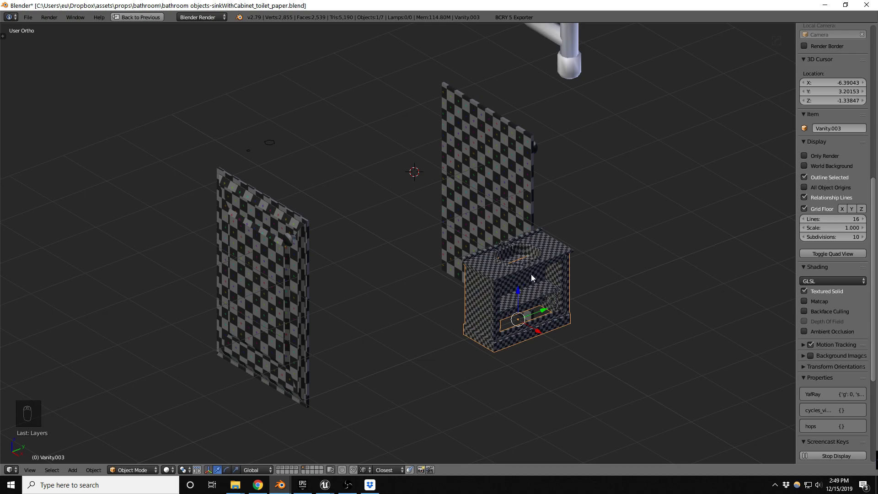
Examine the underside of the sink basin and the pipes inside the vanity cabinet.
scroll(529, 276, "up", 6)
middle_click_drag(427, 289, 473, 305)
scroll(441, 212, "up", 4)
scroll(407, 231, "down", 2)
middle_click_drag(407, 234, 444, 198)
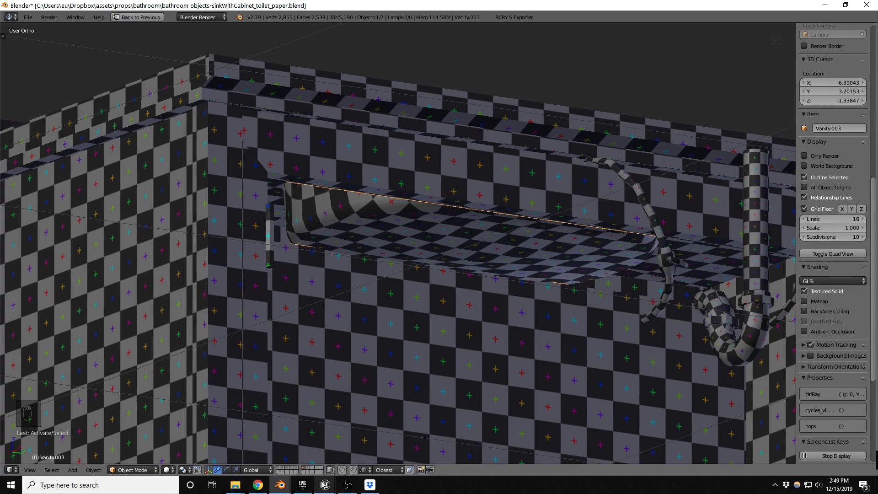
Switch to Unreal Editor and examine the sink_base cabinet's top, sink opening and corner edges in the level.
mouse_move(325, 485)
left_click(394, 441)
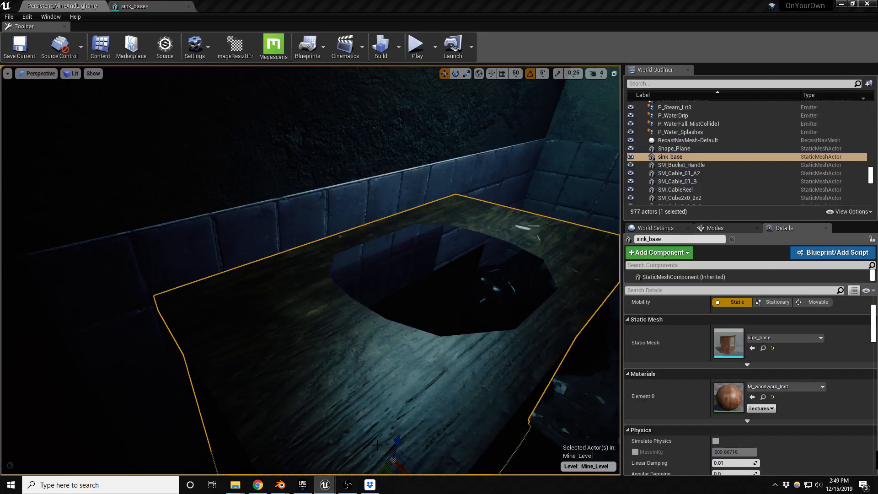
right_click_drag(389, 350, 462, 346)
right_click_drag(347, 319, 306, 333)
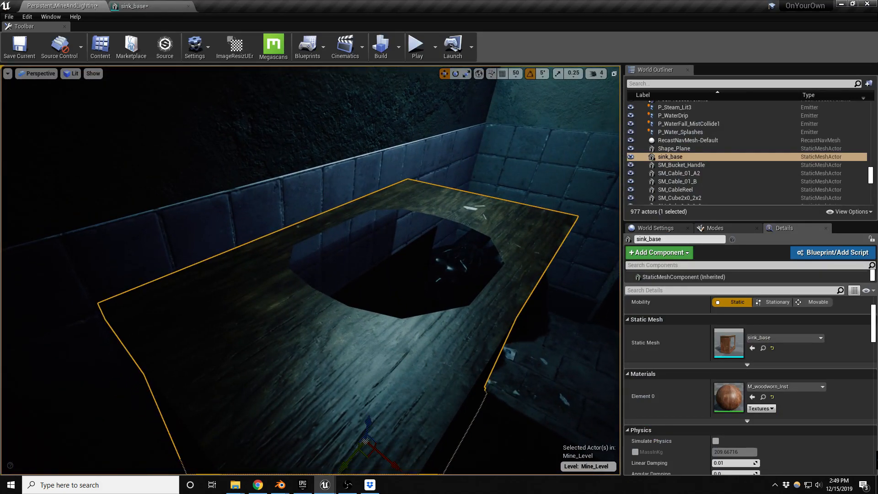
right_click_drag(366, 284, 320, 265)
mouse_move(511, 246)
right_mouse_down()
mouse_move(497, 251)
mouse_move(511, 246)
right_mouse_up()
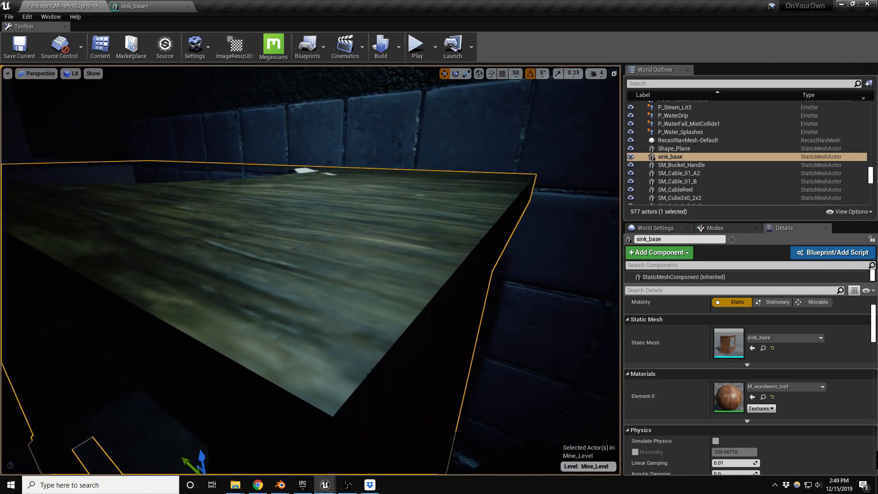
Switch back to Blender, select the bathroom sink with its pipes and open its mesh in Edit Mode.
mouse_move(290, 474)
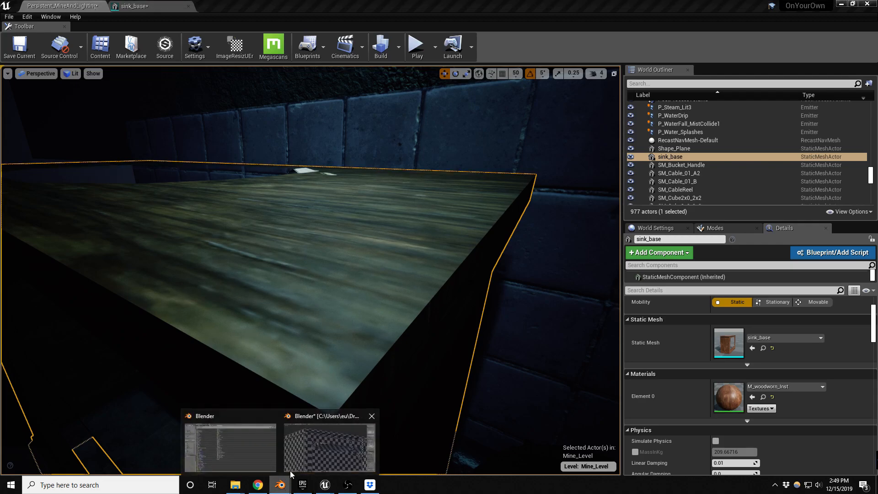
left_click(317, 448)
middle_click_drag(583, 247, 590, 269)
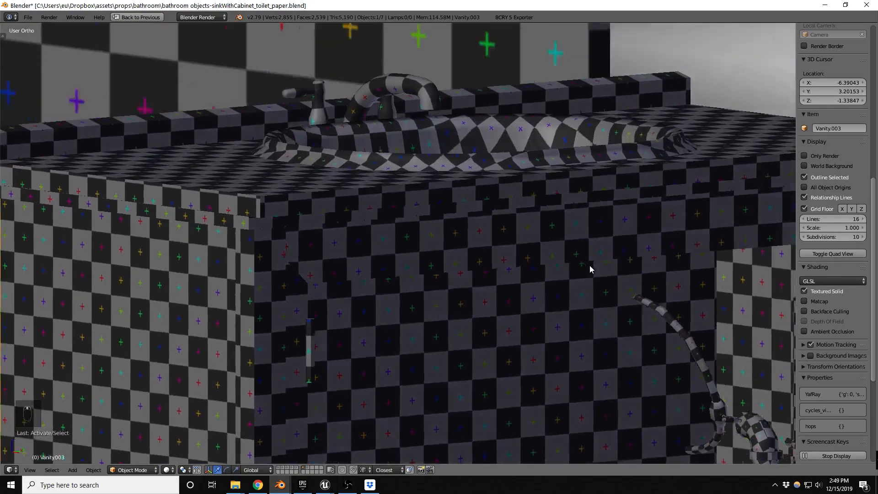
scroll(473, 227, "down", 1)
mouse_move(474, 228)
middle_mouse_down()
mouse_move(501, 249)
mouse_move(479, 241)
middle_mouse_up()
scroll(479, 241, "down", 2)
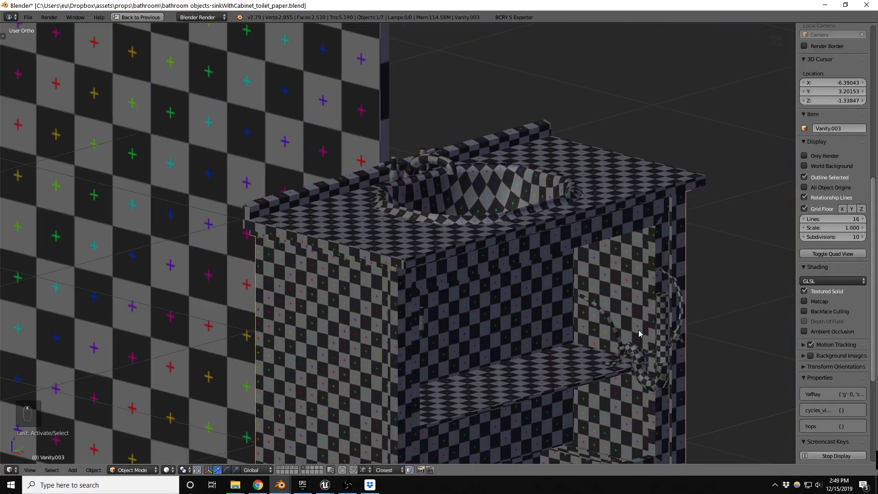
scroll(636, 329, "up", 2)
right_click(659, 334)
scroll(492, 288, "down", 1)
middle_click_drag(567, 278, 576, 308)
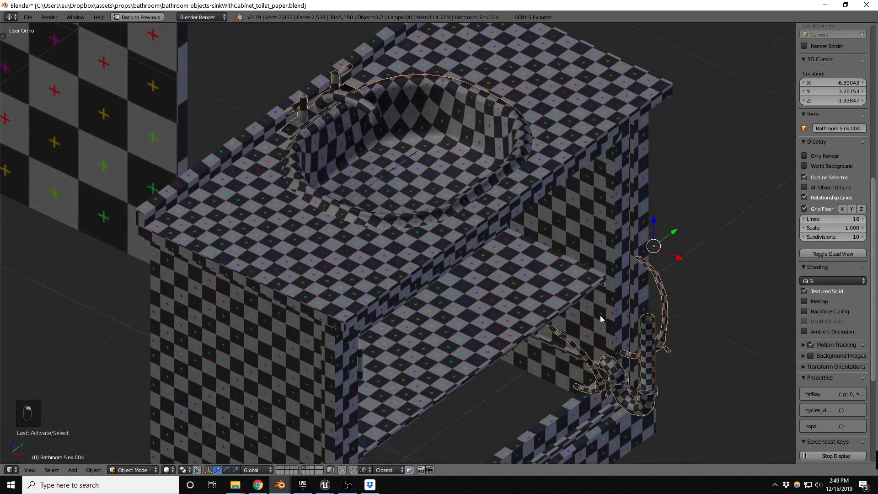
key("Tab")
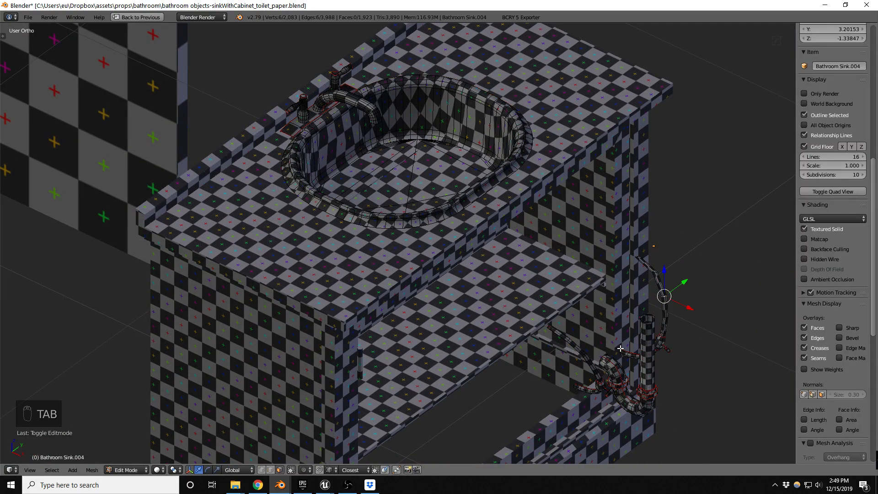
Show the sink mesh in wireframe, clear the selection and box-select the drain trap and supply pipes.
middle_click_drag(620, 351, 651, 347)
key("z")
key("a")
key("a")
key("a")
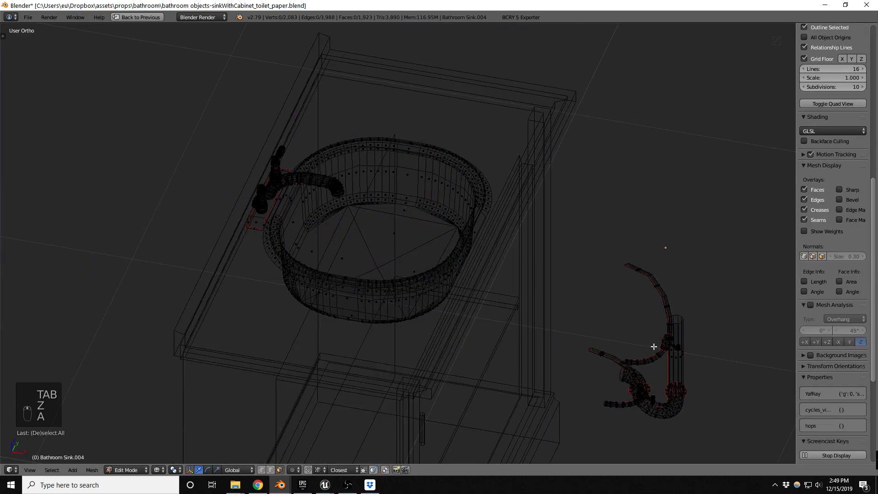
key("b")
left_click_drag(572, 238, 707, 436)
Move the selected pipes inside the cabinet beneath the basin, shifting them about 0.22 along X, and restore the textured shading.
left_click_drag(679, 383, 316, 335)
mouse_move(316, 335)
middle_mouse_down()
mouse_move(417, 355)
mouse_move(365, 298)
mouse_move(332, 313)
middle_mouse_up()
key("z")
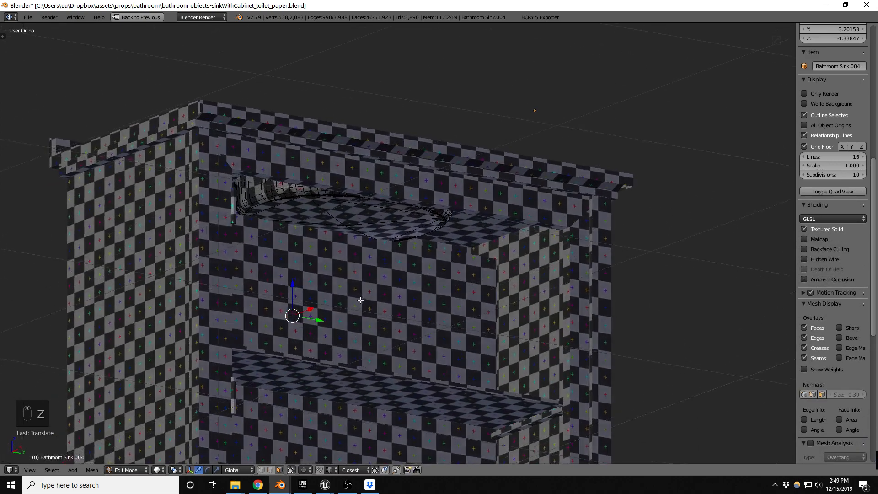
key("g")
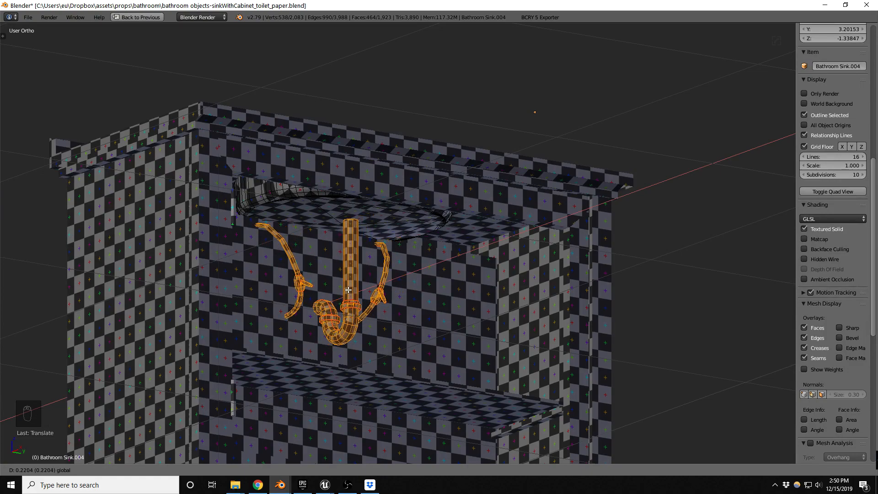
left_click(348, 290)
Inspect the pipes against the basin, leave the sink's Edit Mode and open the vanity cabinet mesh for editing.
middle_click_drag(413, 290, 433, 364)
scroll(329, 230, "up", 3)
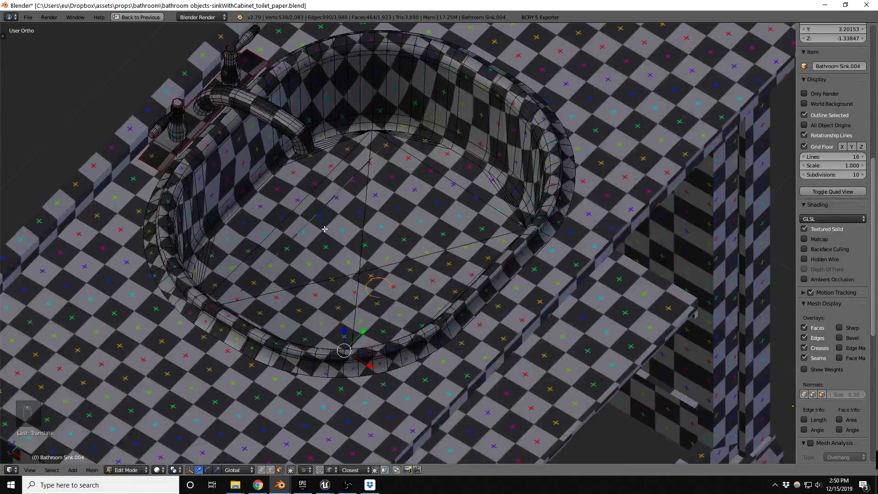
key("Tab")
right_click(317, 223)
scroll(355, 241, "down", 3)
key("Tab")
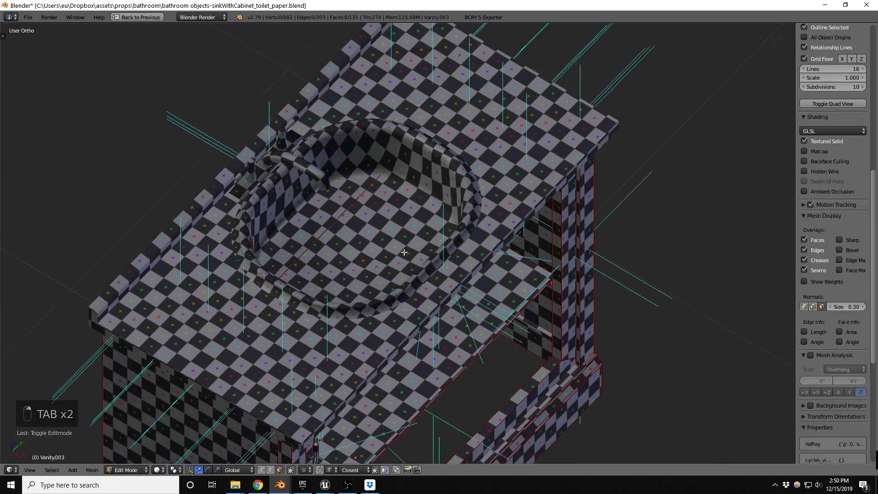
Try to move the edge loop running through the vanity cabinet's interior.
key("z")
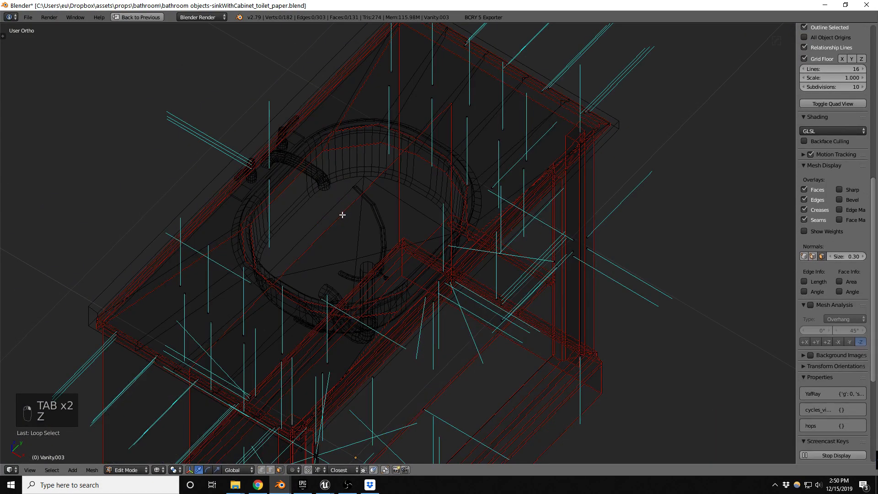
key("ctrl+Tab")
left_click(327, 208)
right_click(329, 212, "alt")
middle_click_drag(384, 214, 308, 194)
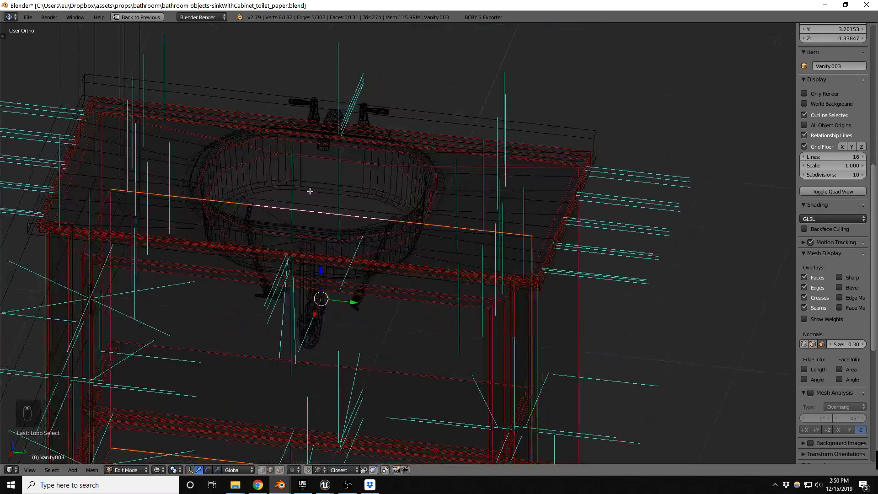
right_click(233, 277)
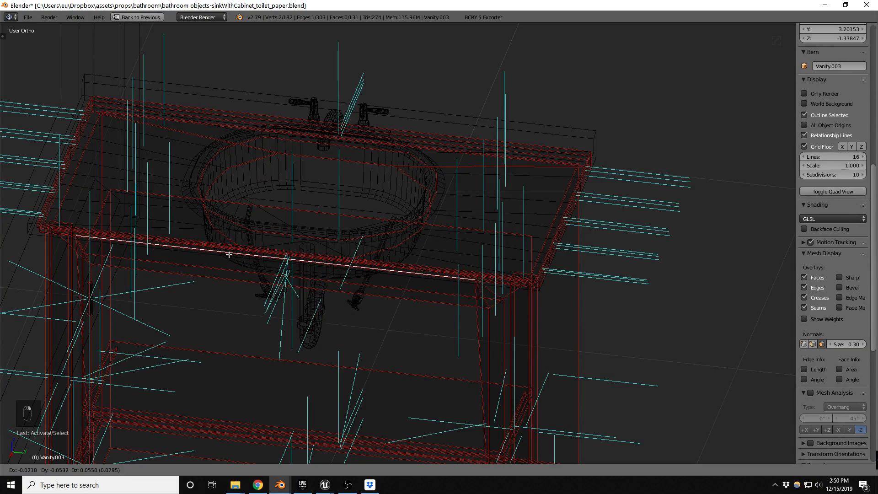
right_click(313, 214, "alt")
left_click_drag(320, 272, 323, 280)
mouse_move(323, 280)
middle_mouse_down()
mouse_move(355, 259)
mouse_move(376, 258)
mouse_move(431, 280)
mouse_move(306, 237)
mouse_move(256, 246)
middle_mouse_up()
key("z")
key("ctrl+z")
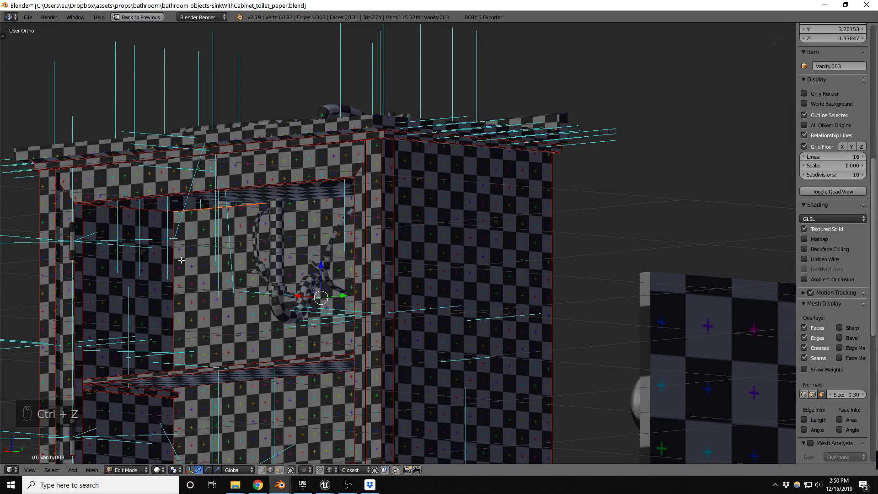
Select the back panel face inside the vanity cabinet and move it along the Z axis.
key("ctrl+l")
middle_click_drag(200, 264, 262, 328)
left_click(188, 288)
right_click(211, 286)
key("g")
key("z")
left_click(223, 279)
Hide the face normals and duplicate the cabinet's left side panel along the Y axis to the opposite side of the opening.
right_click(154, 304)
key("n")
key("n")
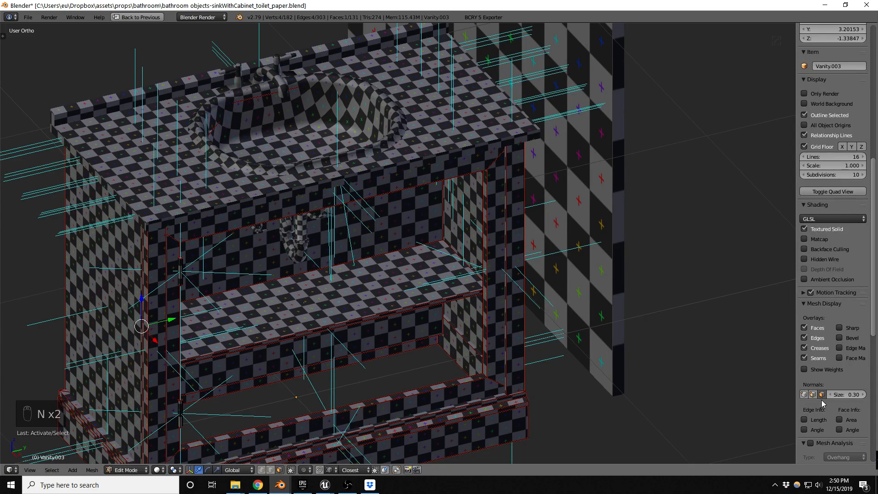
left_click(822, 395)
middle_click_drag(423, 326, 406, 323)
key("shift+d")
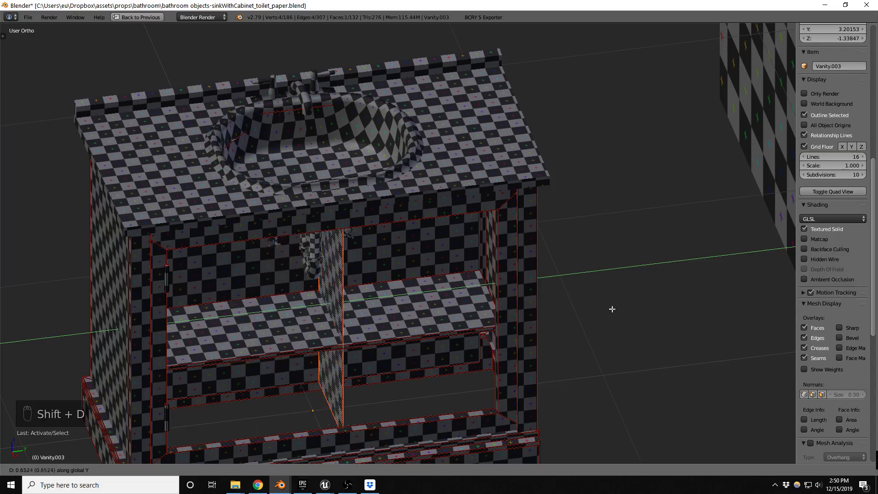
left_click(689, 297)
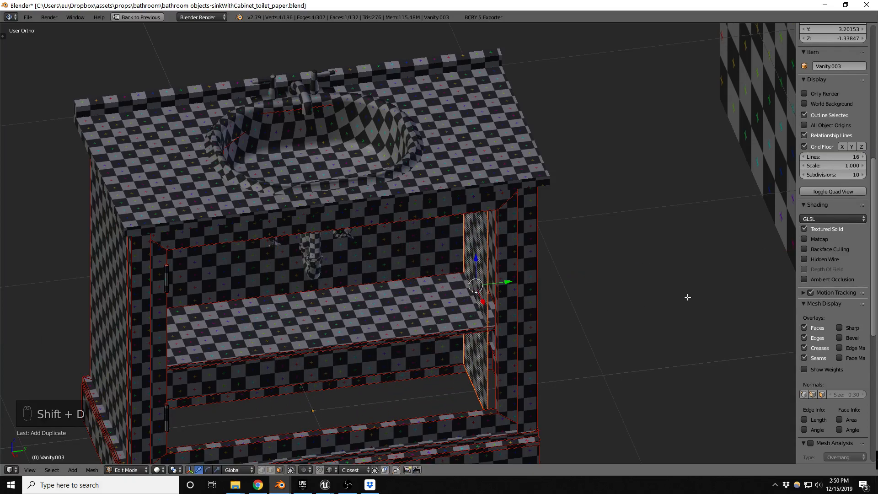
Rotate the duplicated side panel to face the cabinet's interior and shift it along Y against the right edge of the opening.
key("r")
middle_click_drag(635, 280, 506, 272)
key("g")
key("y")
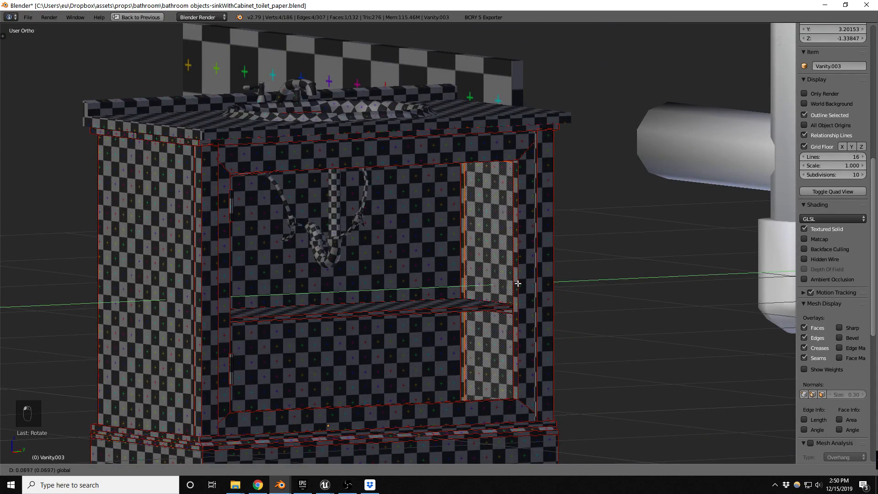
left_click(514, 284)
middle_click_drag(513, 284, 452, 300)
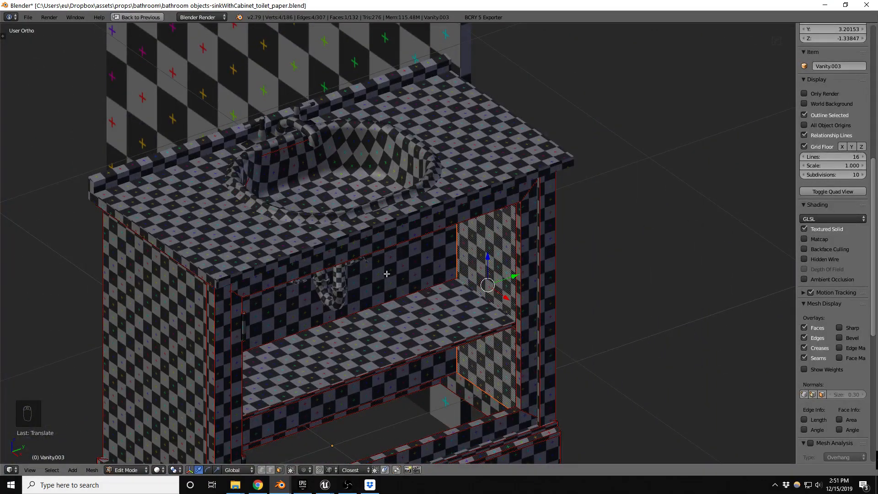
Finish editing the vanity, select the bathroom sink's entire mesh and shift it slightly along the X axis.
middle_click_drag(389, 273, 412, 289)
key("Tab")
key("Tab")
key("Tab")
scroll(421, 321, "up", 2)
right_click(435, 313)
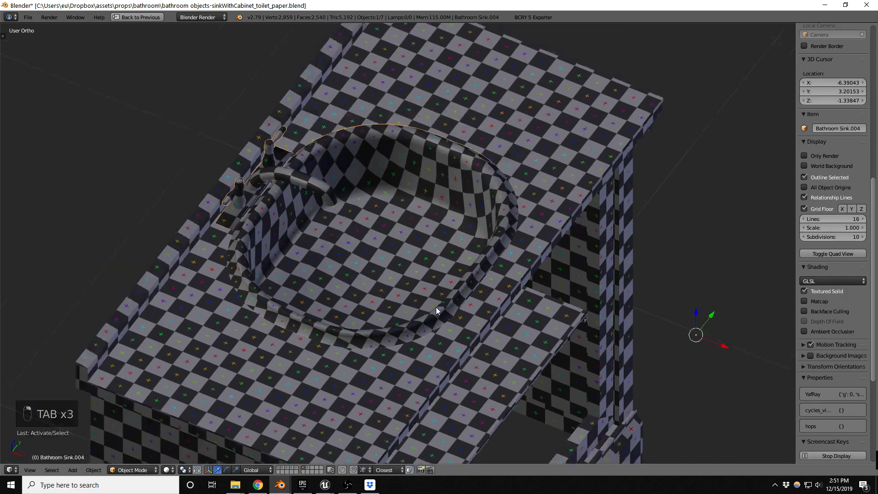
scroll(436, 311, "down", 3)
key("Tab")
key("a")
key("a")
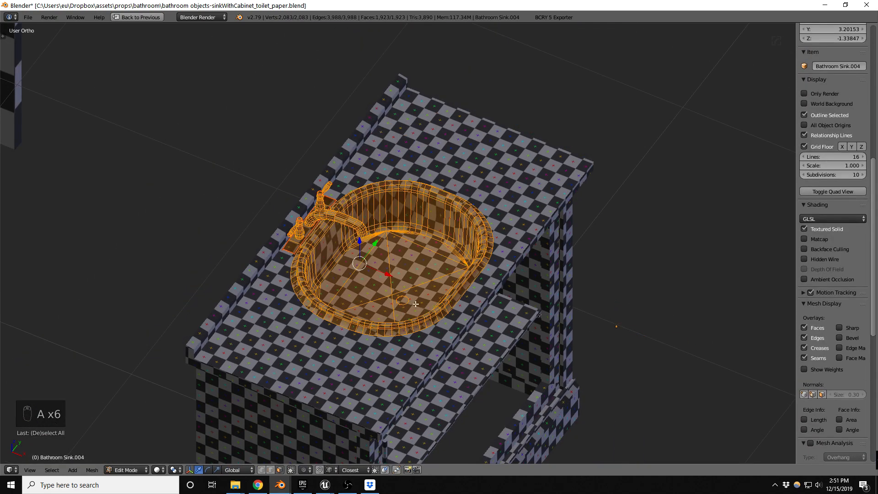
left_click_drag(382, 273, 389, 273)
key("Tab")
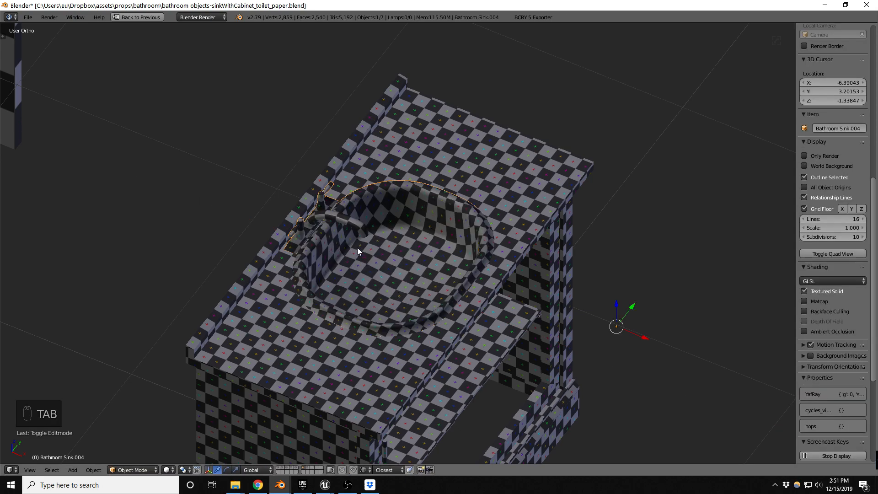
Reset the 3D cursor to the world origin and set the bathroom sink's origin to the 3D cursor.
scroll(327, 216, "down", 3)
key("z")
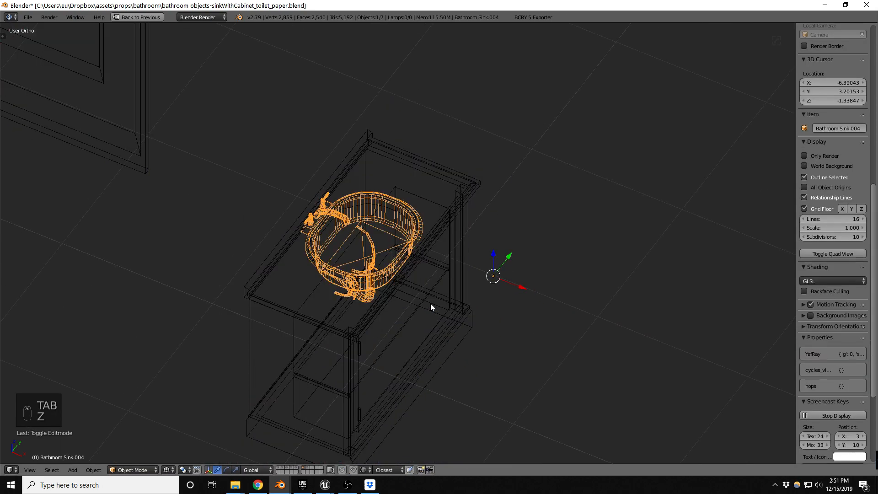
left_click(454, 312)
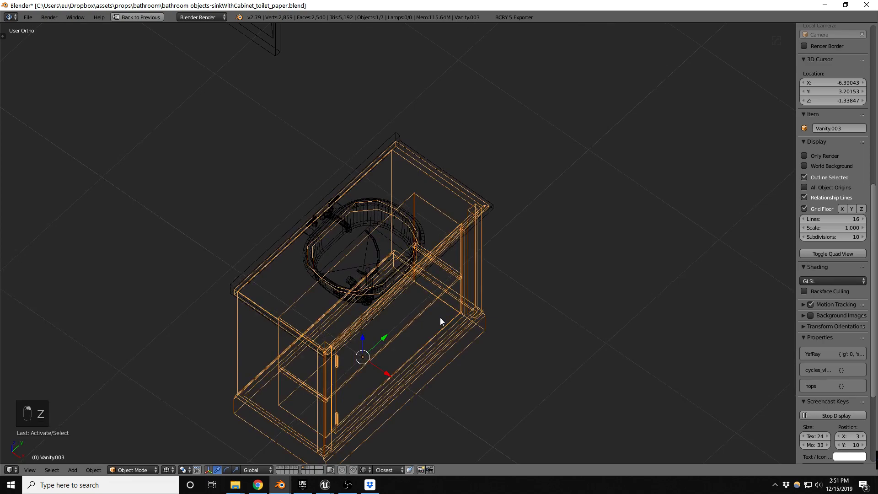
key("shift+c")
scroll(444, 350, "up", 5)
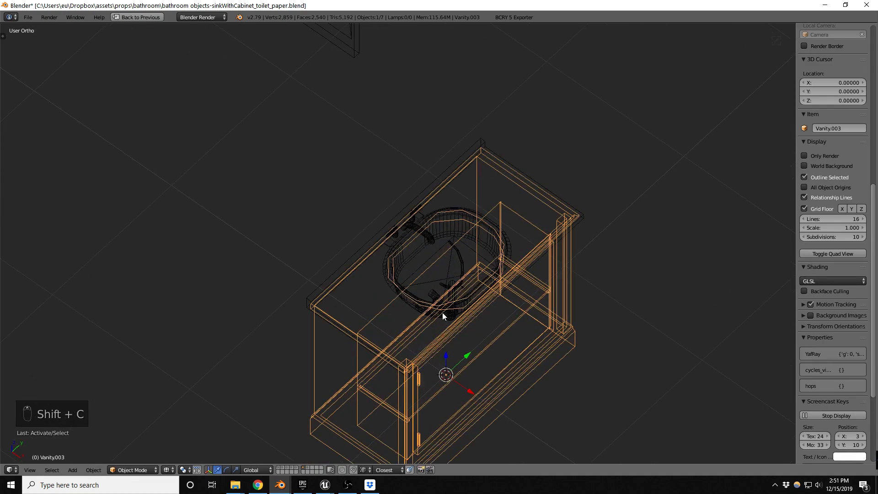
right_click(450, 223)
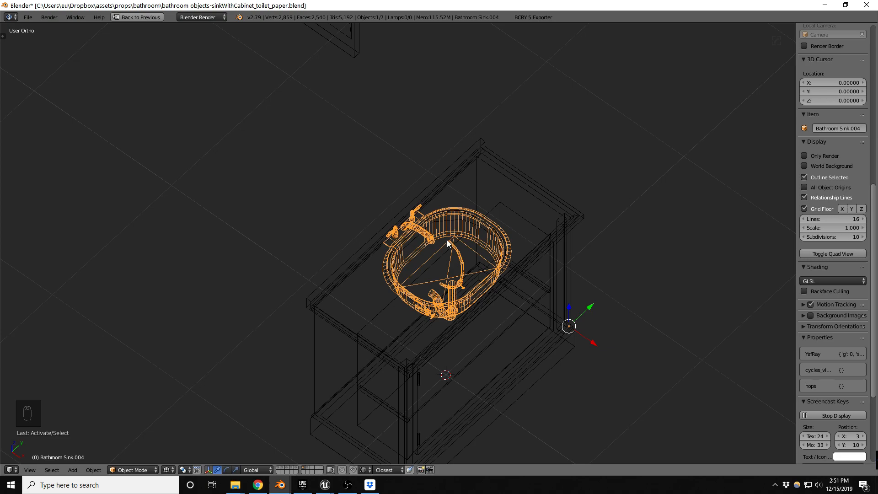
key("ctrl+alt+shift+c")
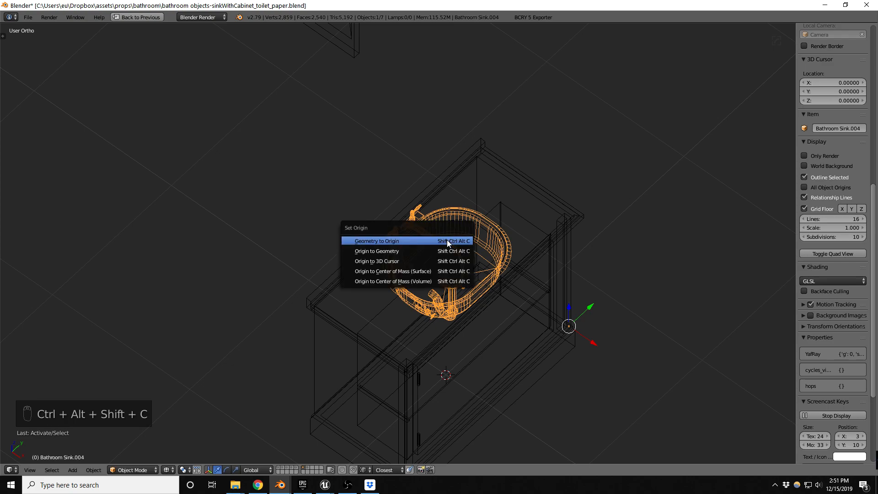
left_click(411, 267)
Set the vanity top's origin to the 3D cursor.
right_click(323, 315)
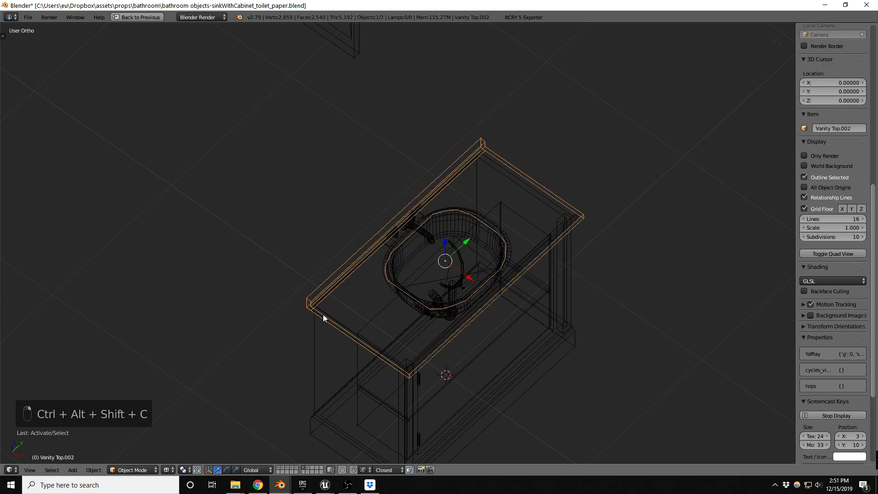
key("ctrl+alt+shift+c")
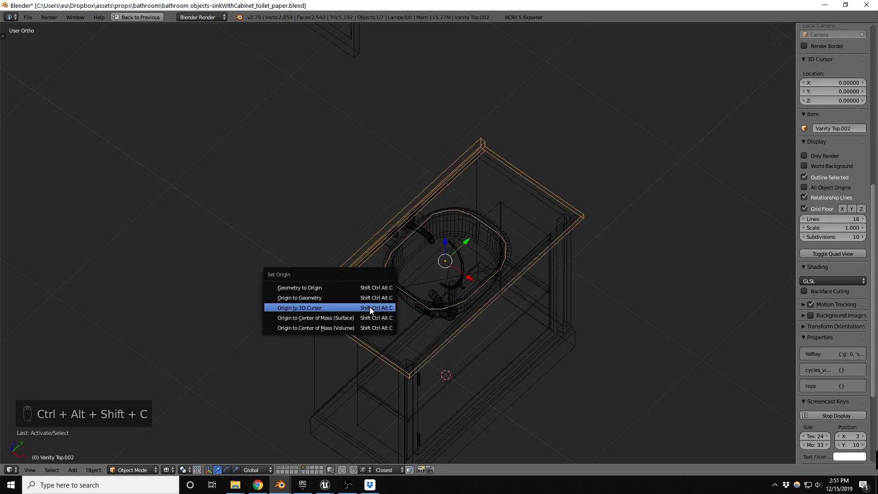
left_click(334, 308)
Join the bathroom sink into the vanity top as one object.
right_click(425, 302)
right_click(412, 298)
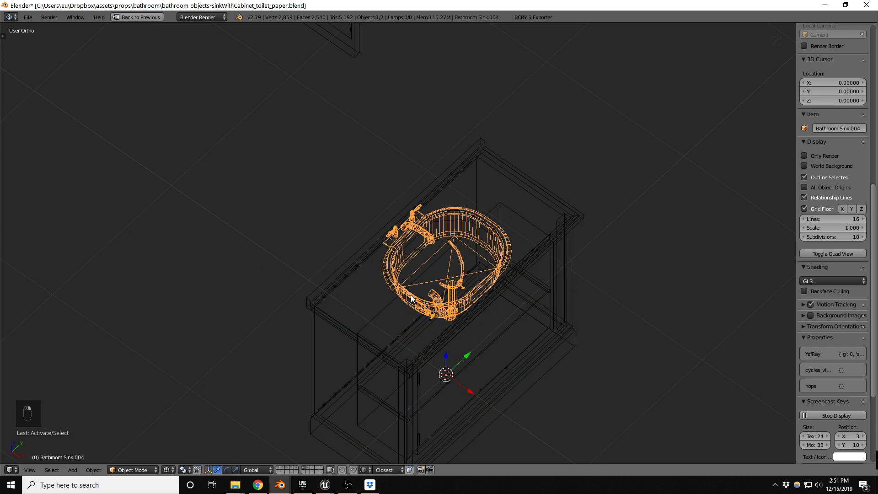
right_click(306, 300, "shift")
key("ctrl+j")
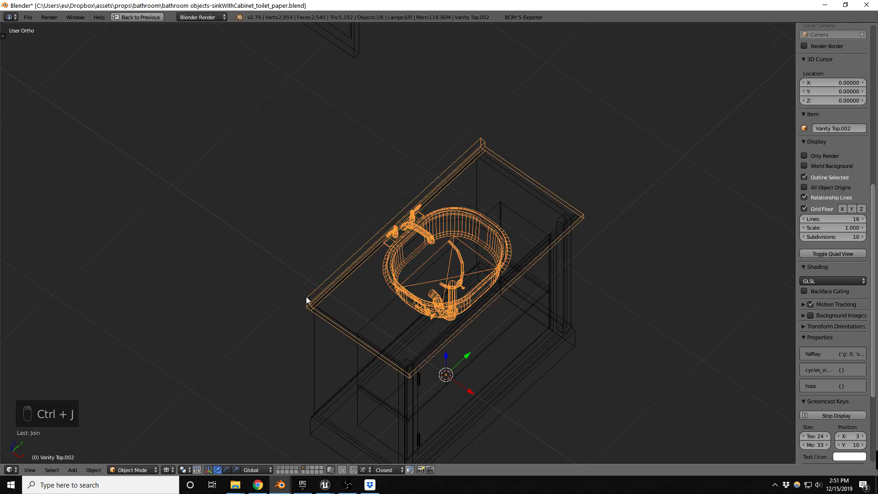
Export the joined sink and vanity top as sink_counter.fbx in the bathroom assets folder.
left_click(28, 17)
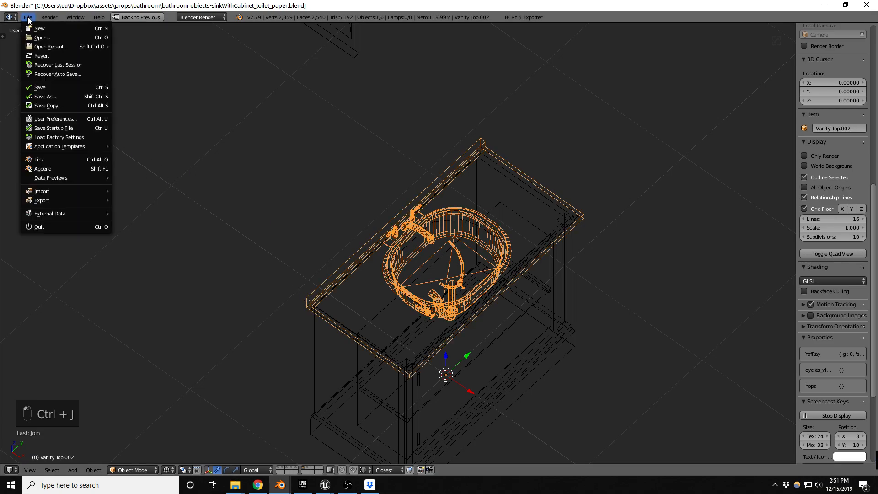
mouse_move(83, 200)
left_click(141, 228)
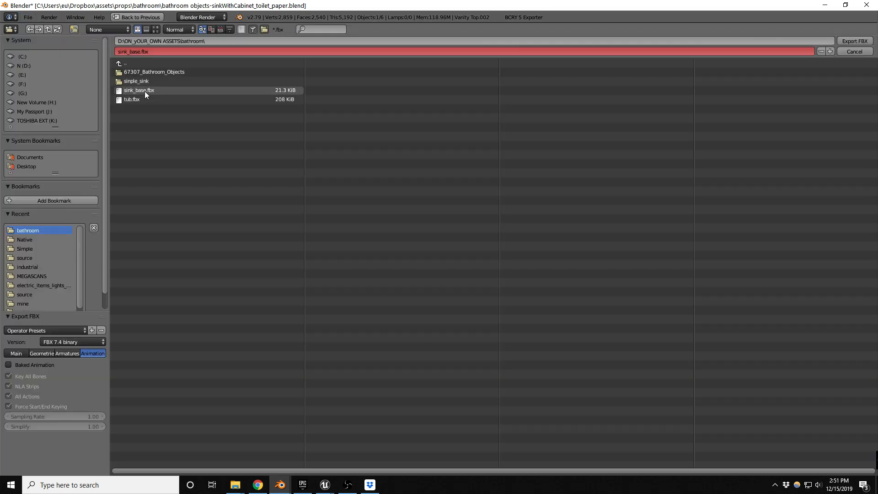
left_click(137, 51)
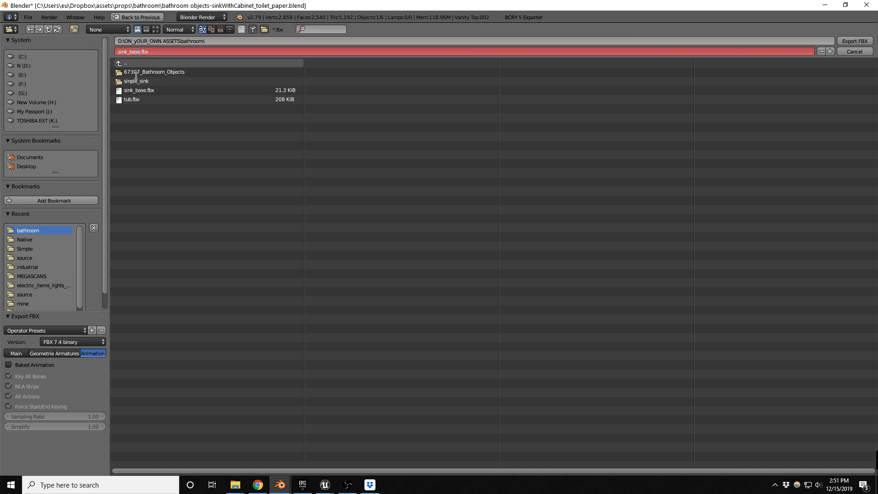
key("BackSpace")
key("BackSpace")
key("BackSpace")
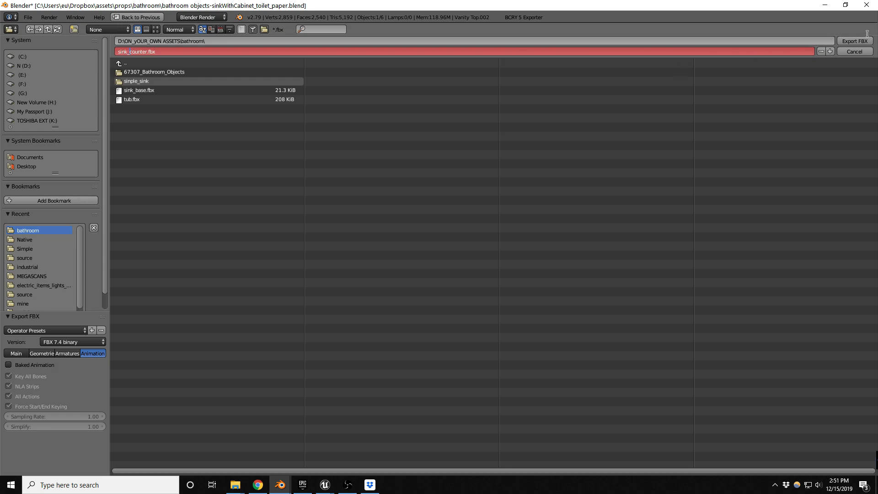
left_click(850, 41)
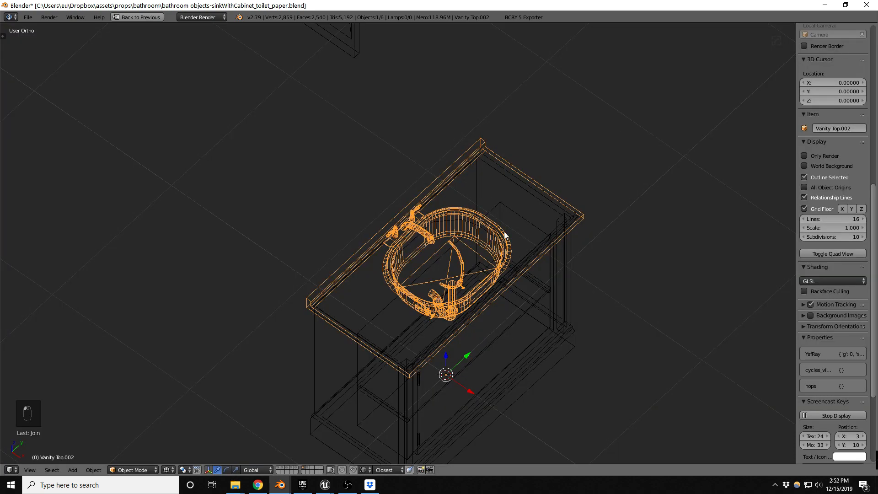
Switch to the Unreal Editor and import sink_counter.fbx as a static mesh.
left_click(825, 5)
key("s")
right_click_drag(250, 227, 251, 256)
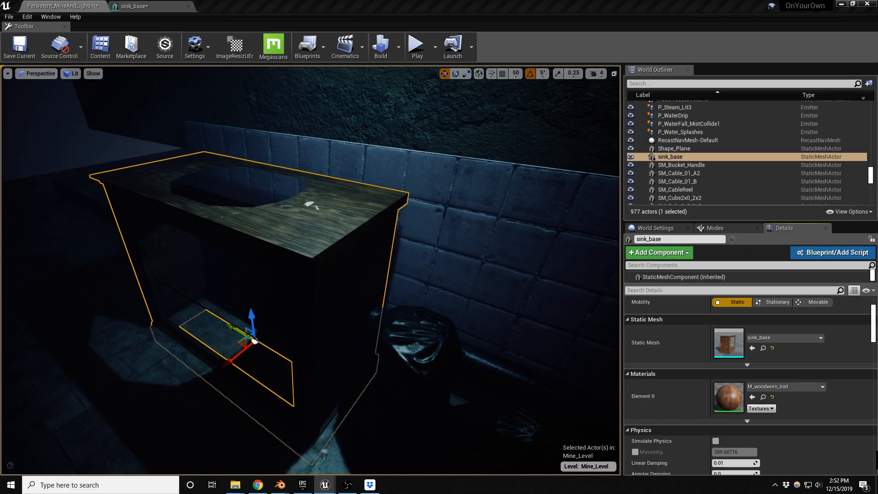
mouse_move(236, 485)
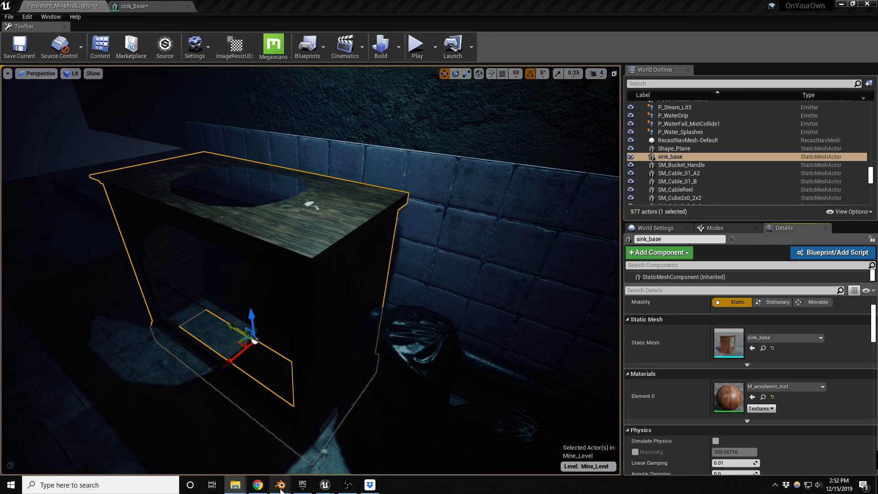
mouse_move(280, 484)
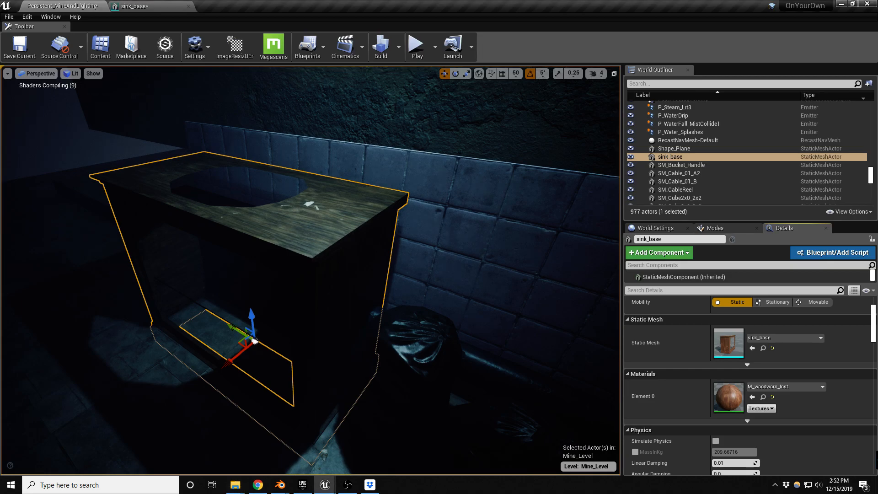
Try placing the sink_counter mesh directly in the level on top of the sink base.
left_click_drag(235, 246, 273, 221)
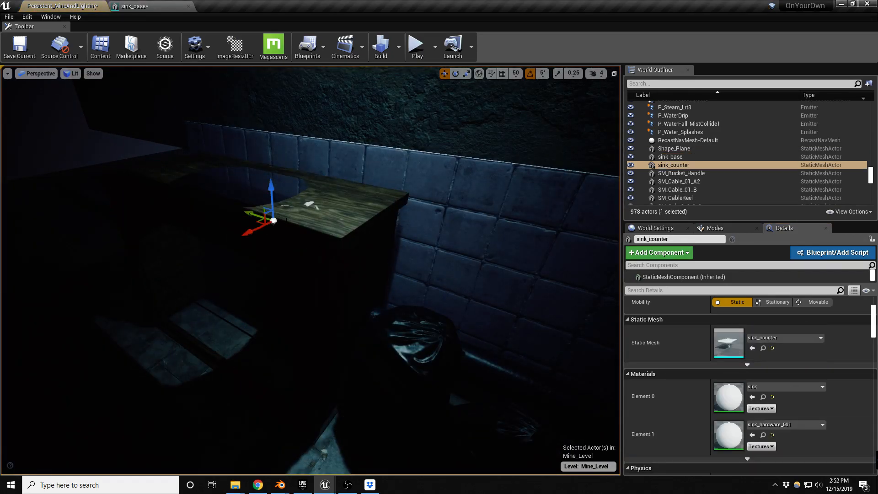
right_click_drag(249, 214, 411, 183)
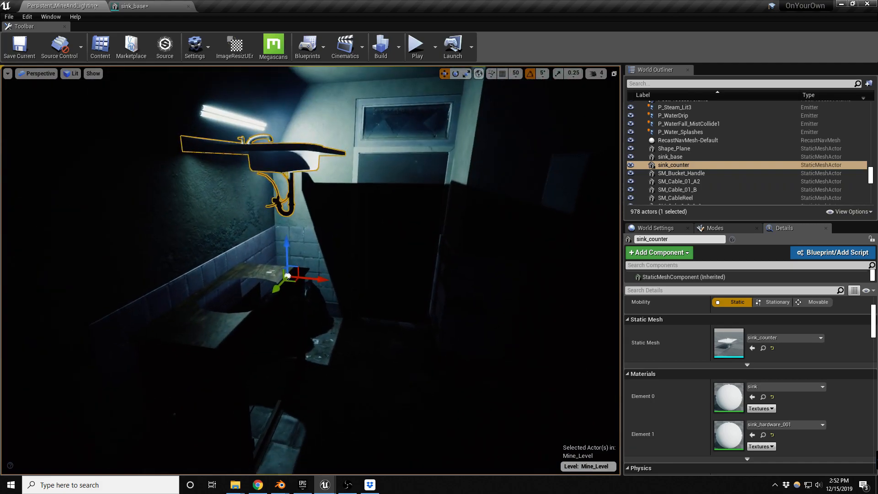
right_click_drag(240, 280, 234, 275)
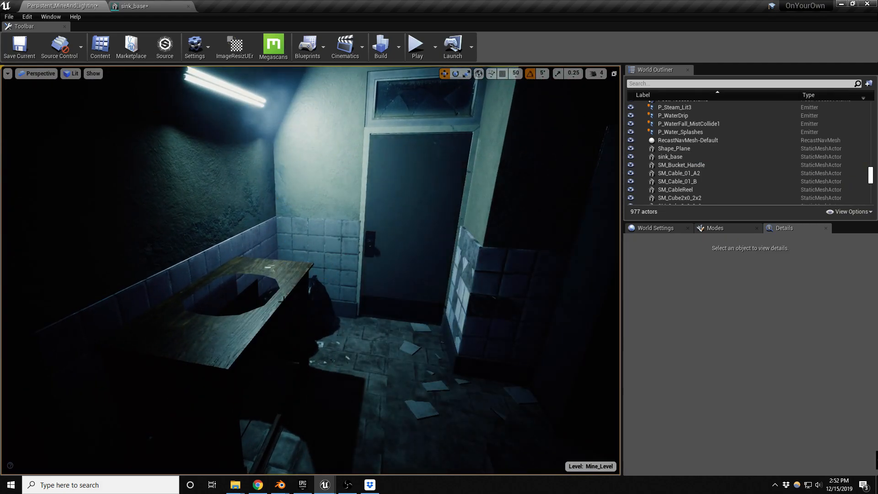
Duplicate the sink base in place with sink_counter as the copy's static mesh, and lower it onto the cabinet.
left_click(245, 411)
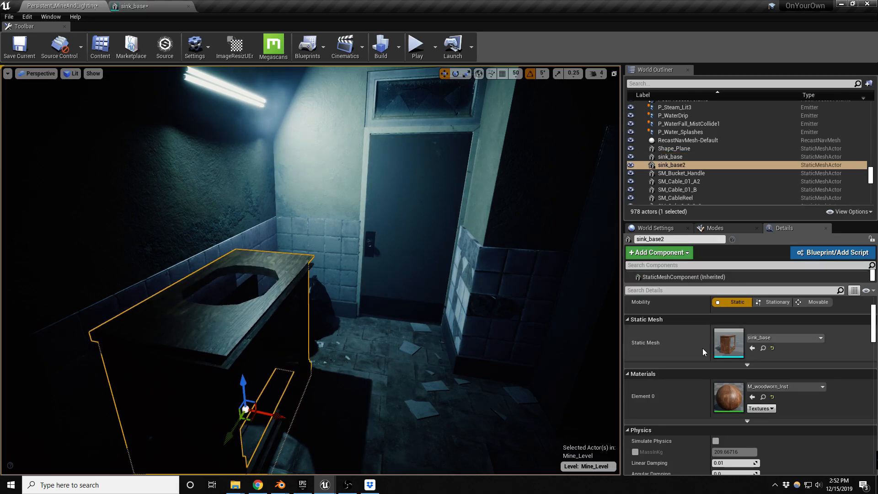
left_click(802, 337)
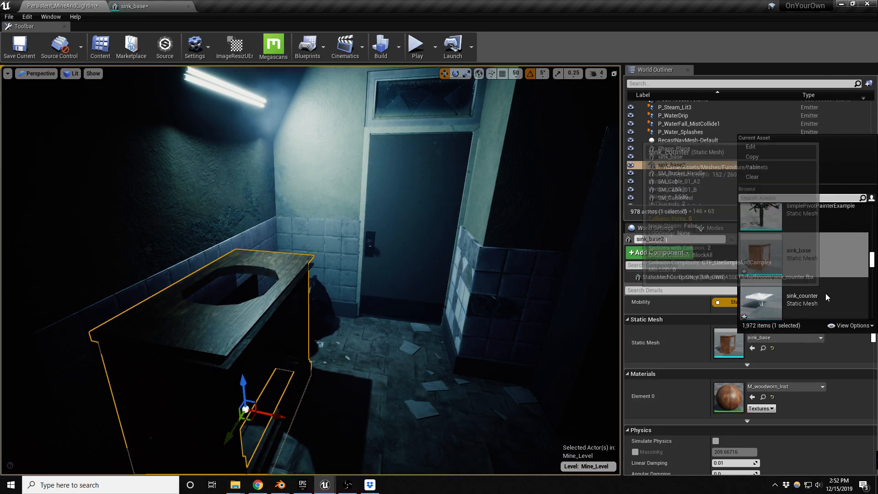
left_click(827, 292)
left_click_drag(246, 388, 248, 397)
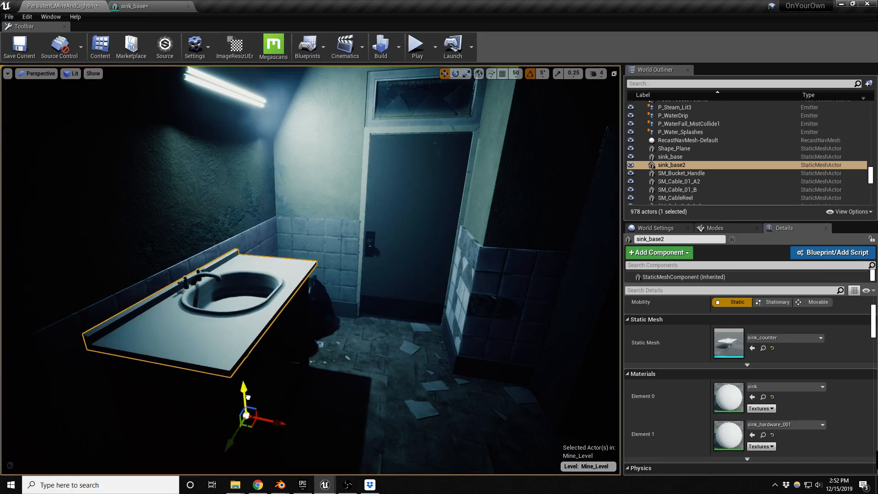
Clear the selection and examine the placed sink counter, faucet and basin from several angles in the bathroom level.
key("d")
right_click_drag(248, 396, 151, 393)
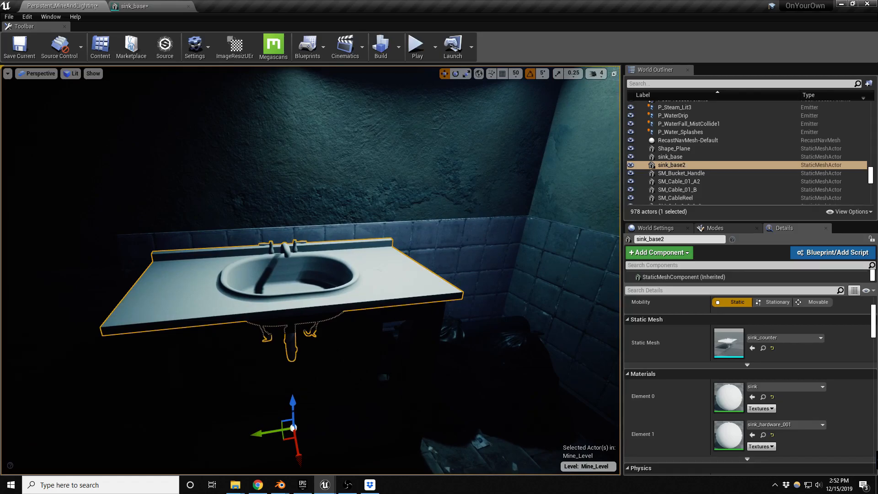
key("Escape")
key("q")
right_click_drag(292, 274, 362, 275)
key("a")
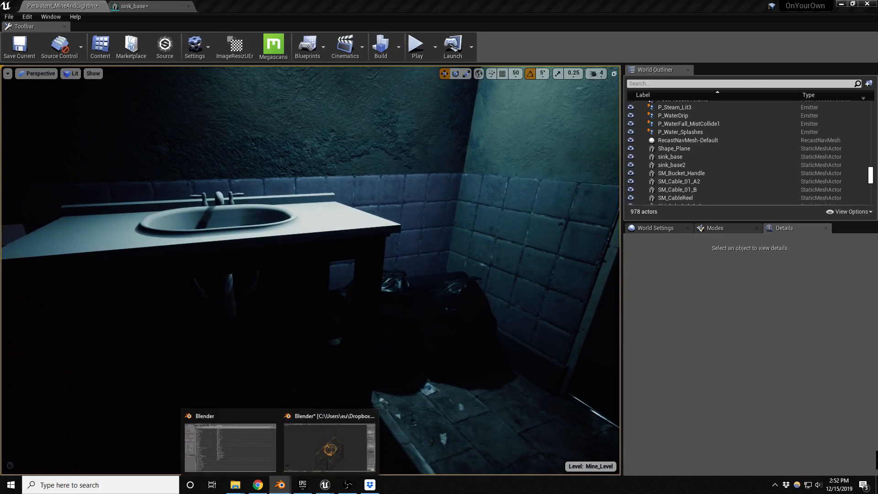
key("e")
right_click_drag(311, 270, 329, 300)
key("w")
key("a")
key("d")
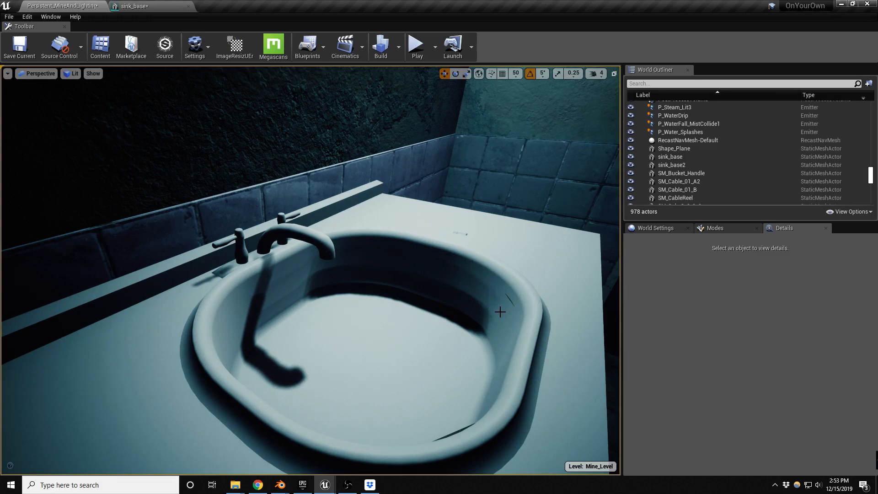
right_click_drag(405, 317, 419, 315)
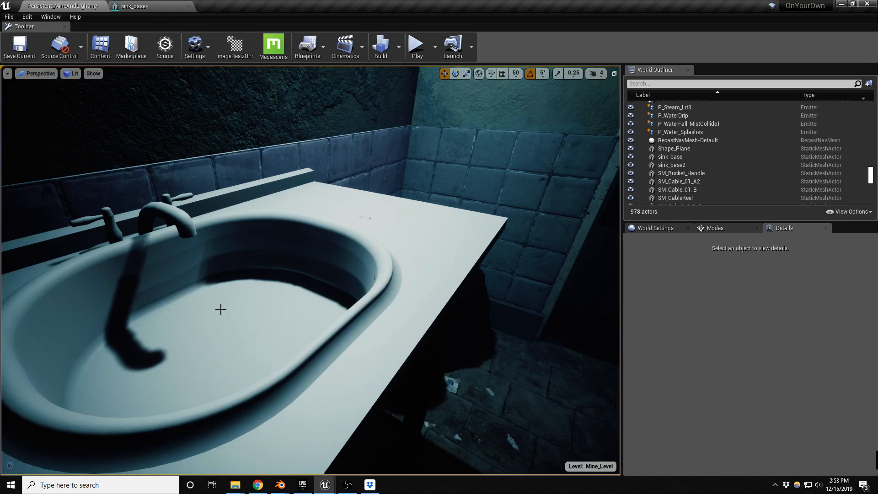
key("alt+Tab")
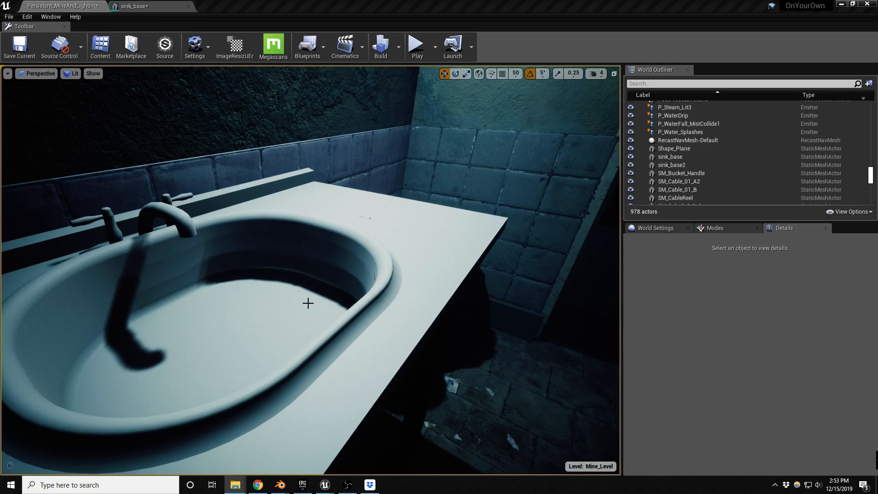
key("alt+Tab")
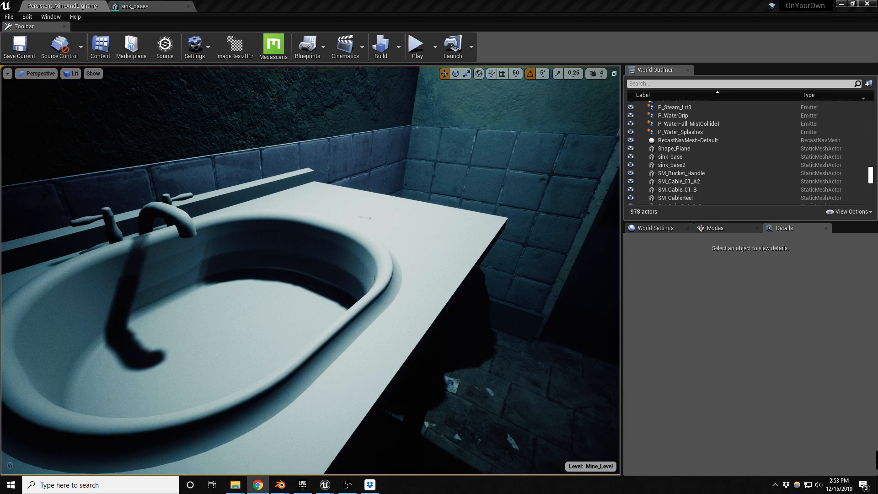
Show the level unlit and examine the cabinet's interior shelf and floor beneath the counter.
key("s")
right_click_drag(462, 260, 434, 276)
key("w")
key("s")
key("alt+3")
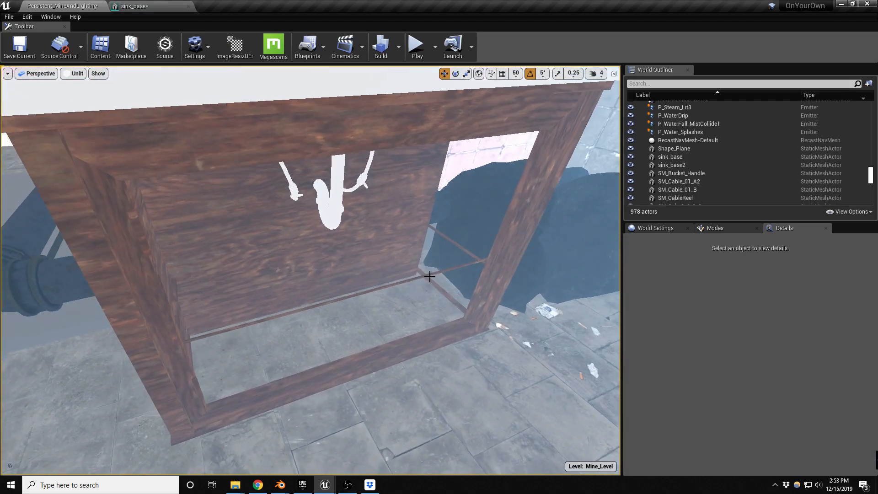
middle_click_drag(439, 265, 418, 298)
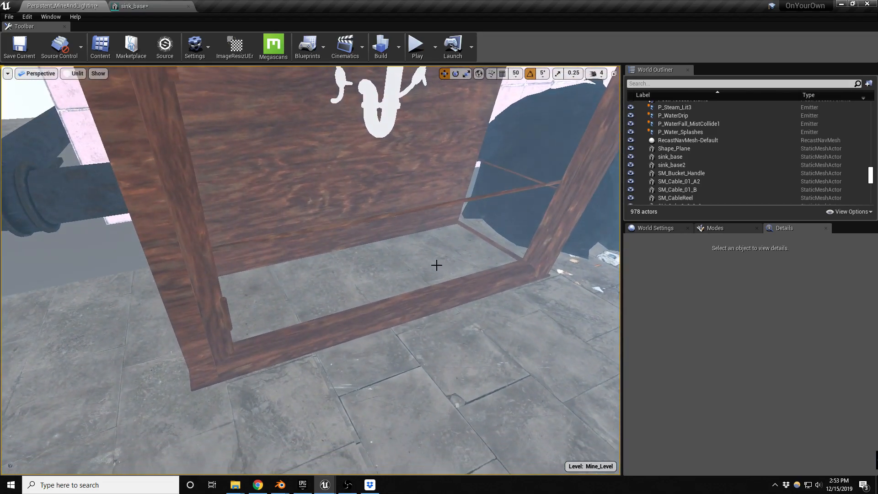
key("a")
mouse_move(488, 245)
right_mouse_down()
mouse_move(507, 238)
mouse_move(501, 235)
right_mouse_up()
key("d")
right_click_drag(441, 228, 441, 217)
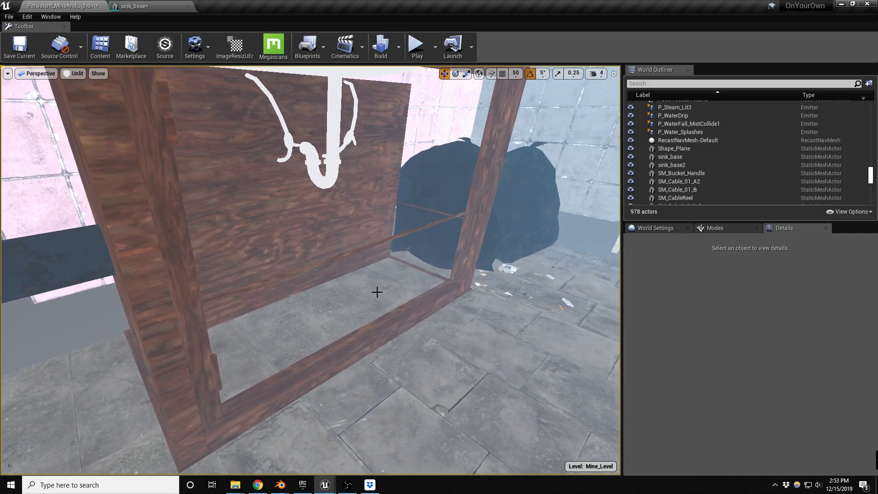
Switch to Blender, select the vanity cabinet in solid display, and open its mesh for editing with nothing selected.
left_click(321, 450)
right_click(478, 403)
middle_click_drag(490, 404, 499, 365)
key("z")
scroll(498, 365, "up", 3)
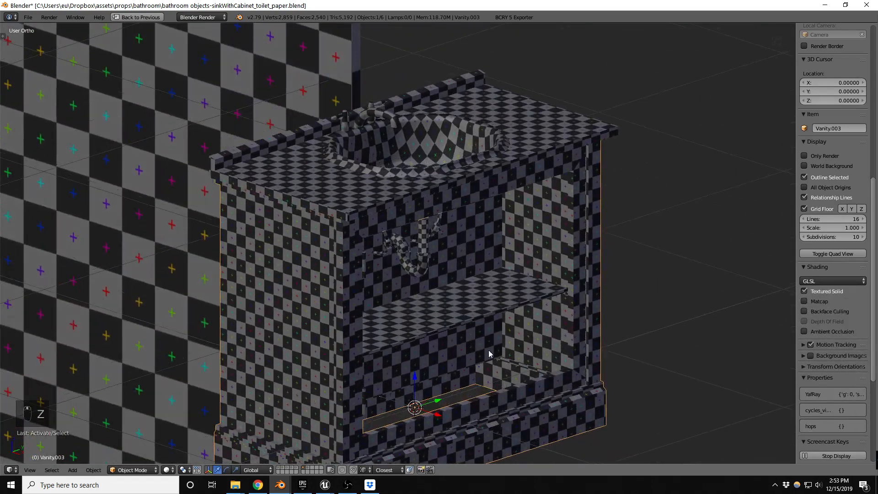
key("Tab")
key("a")
key("a")
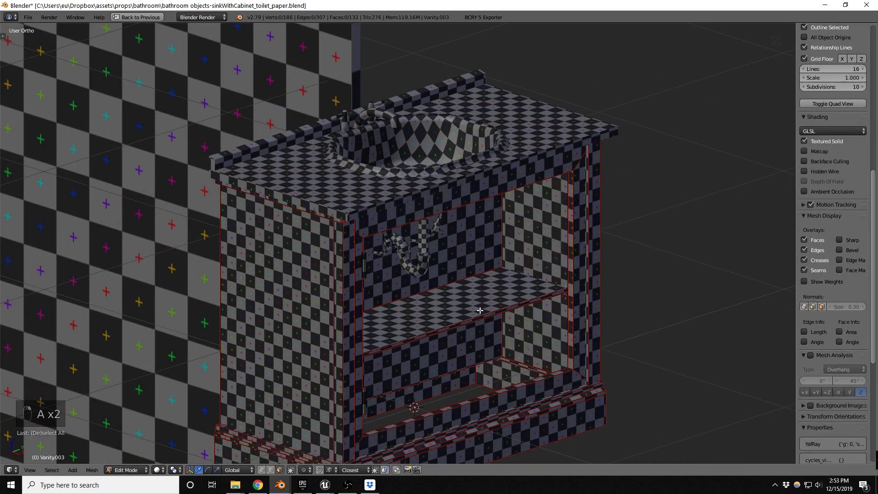
Try selecting the whole shelf as linked geometry, using Normal as the delimiter.
key("l")
key("ctrl+l")
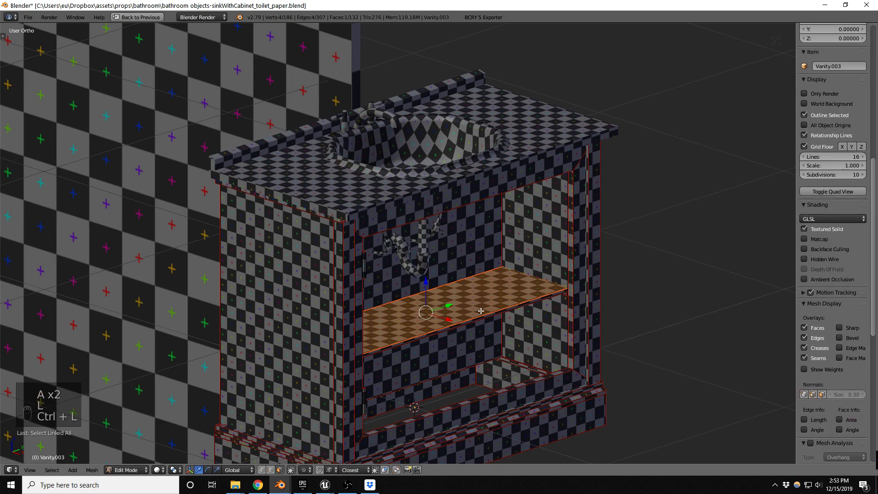
key("t")
left_click(34, 394)
key("t")
key("t")
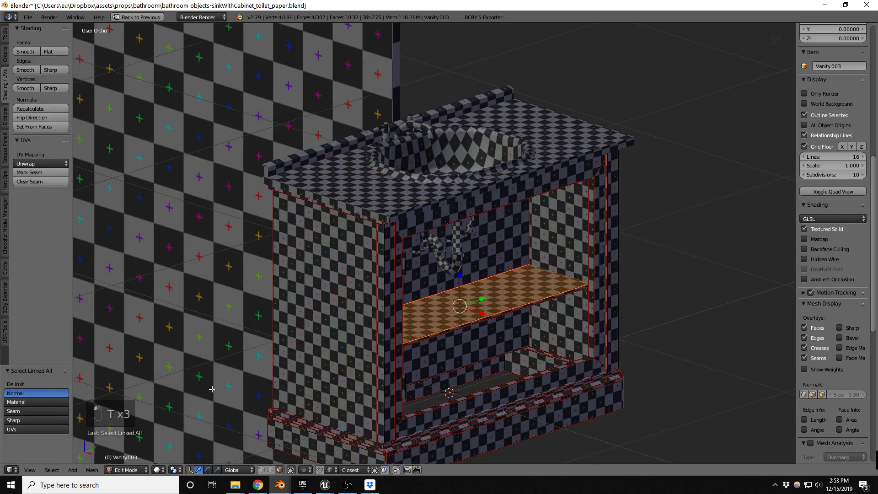
key("t")
Remove doubled vertices across the entire cabinet mesh and clear the selection.
key("a")
key("a")
key("a")
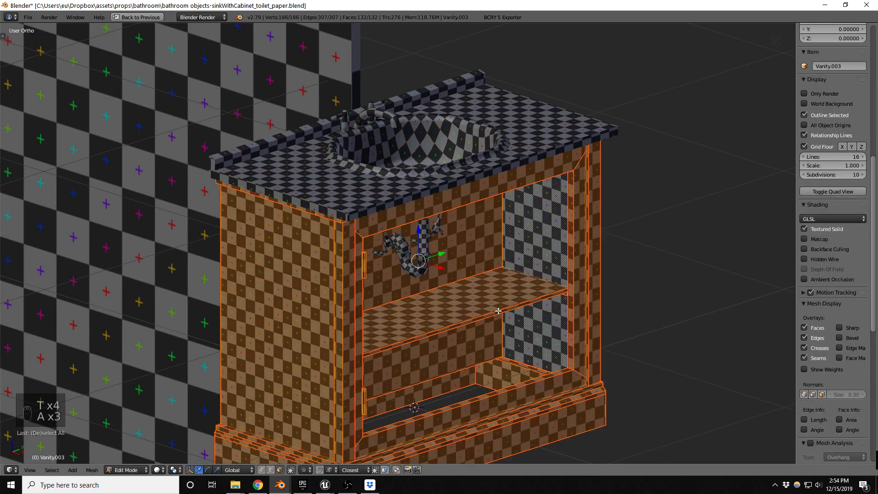
key("ctrl+v")
double_click(460, 260)
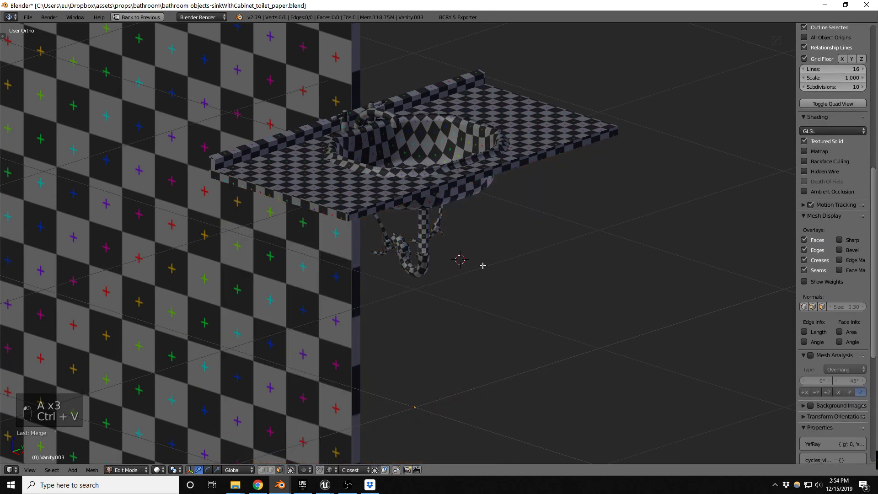
key("ctrl+z")
key("ctrl+v")
left_click(480, 304)
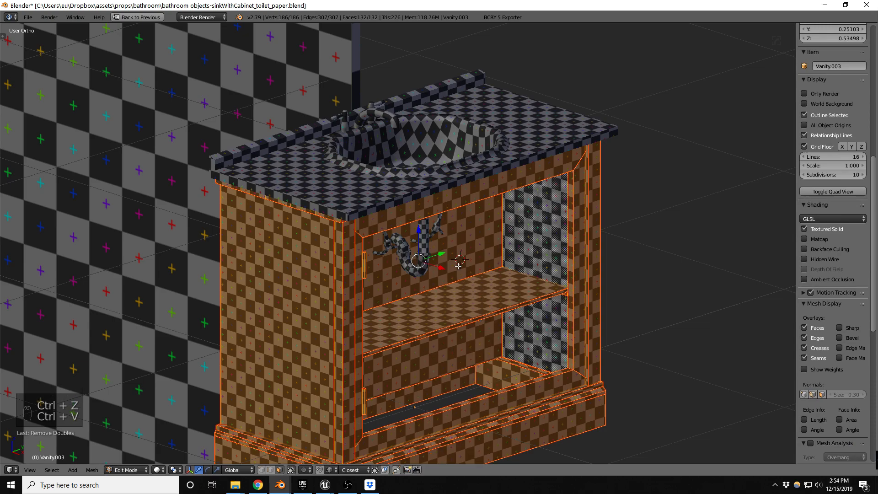
key("a")
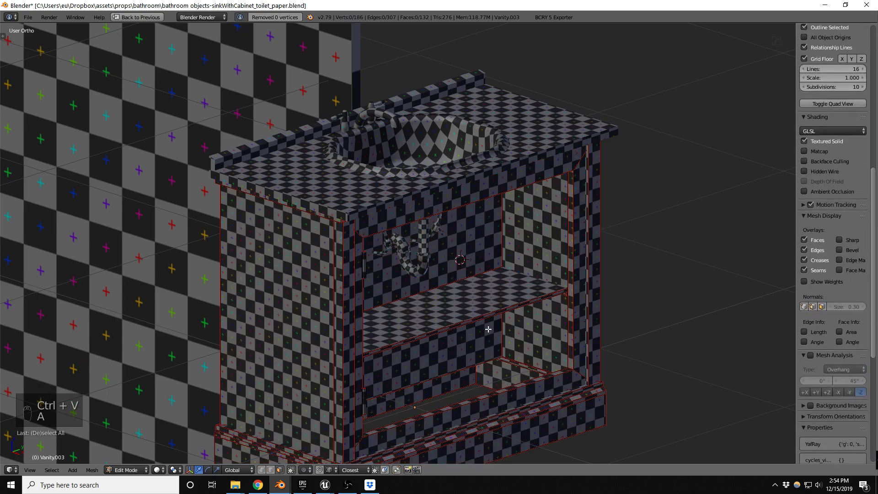
Duplicate the middle shelf's top and front faces down to form the cabinet floor, and finish editing the mesh.
scroll(473, 305, "up", 5)
key("semicolon")
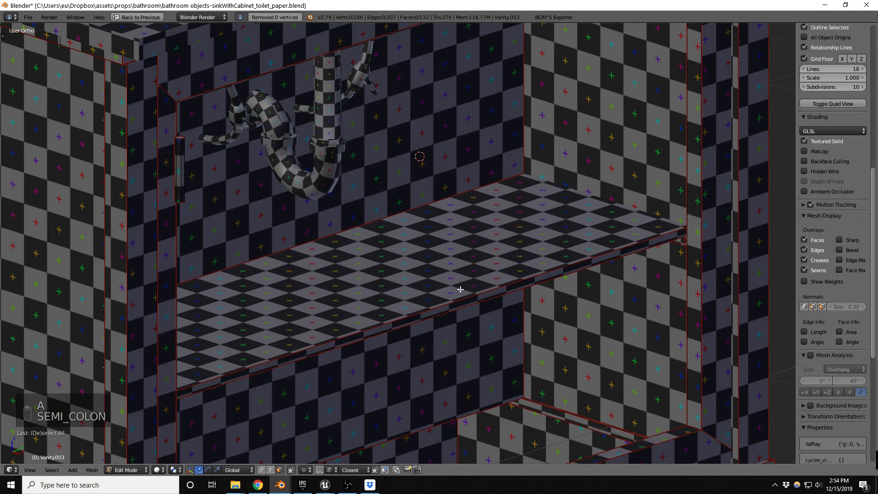
key("l")
key("l")
key("l")
middle_click_drag(466, 296, 488, 295)
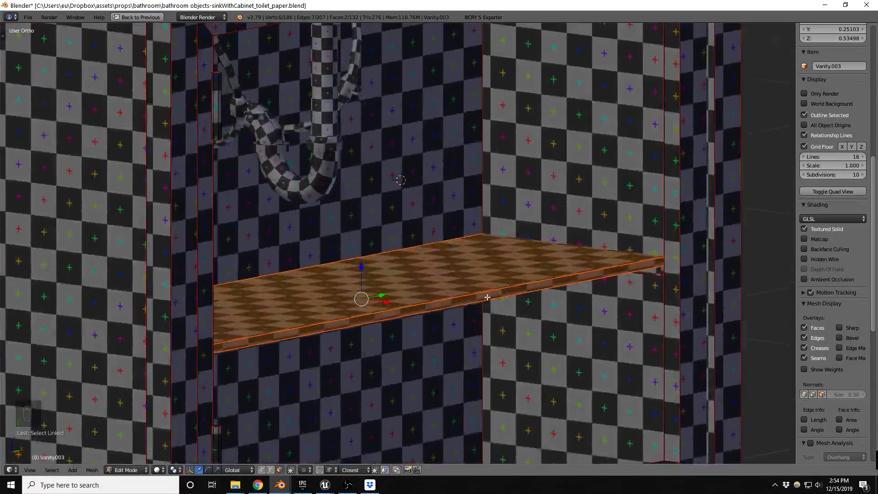
scroll(485, 295, "down", 5)
key("shift+d")
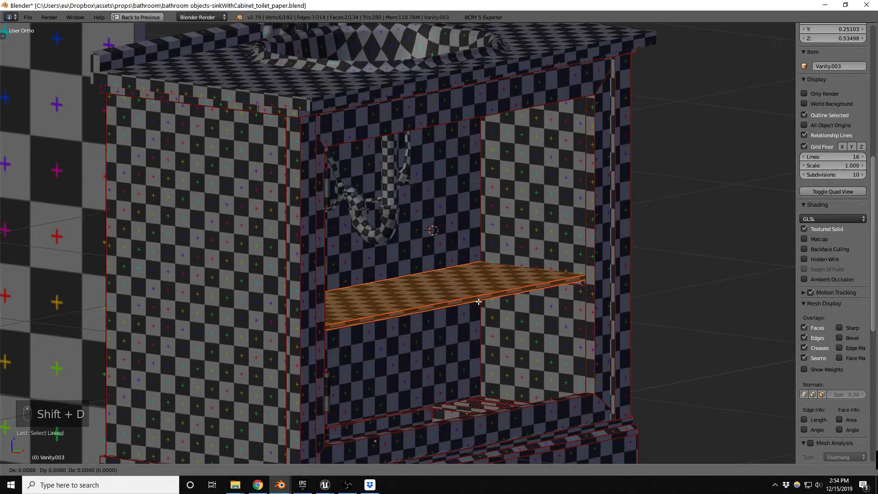
left_click(466, 419)
scroll(511, 319, "down", 2)
middle_click_drag(510, 319, 490, 323)
key("Tab")
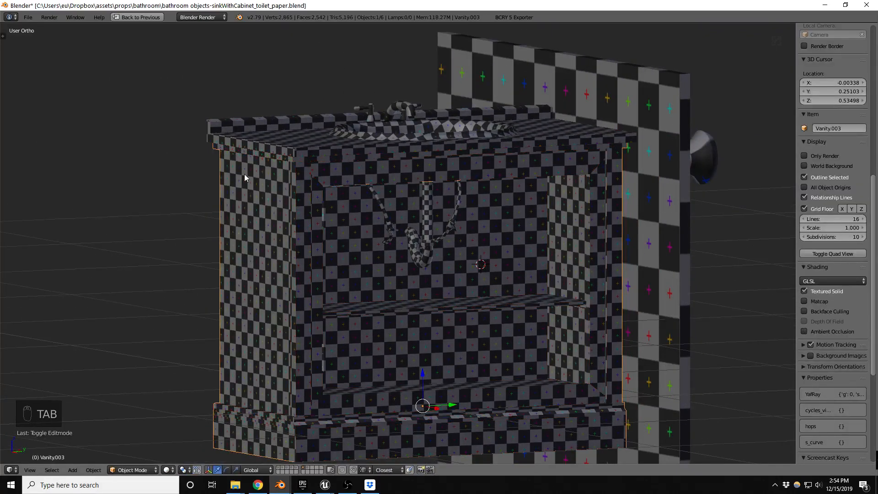
Export the updated cabinet as FBX over sink_base.fbx in the bathroom assets folder.
left_click(27, 17)
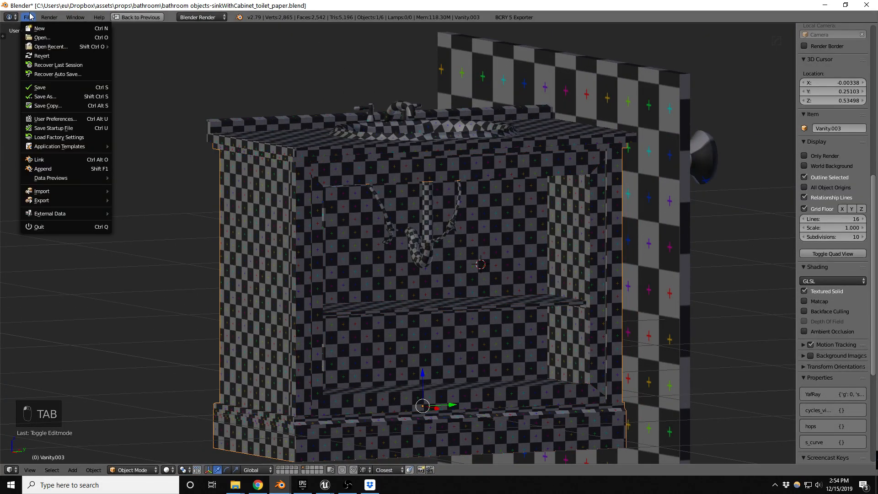
mouse_move(66, 202)
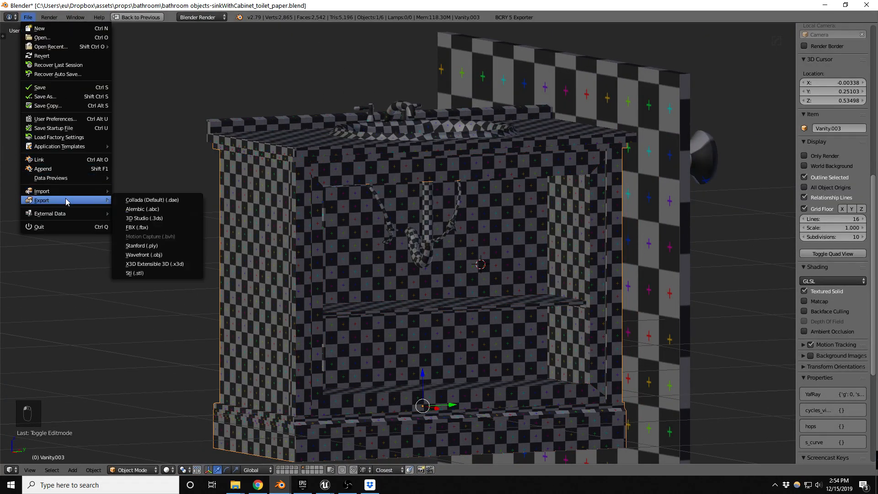
left_click(145, 227)
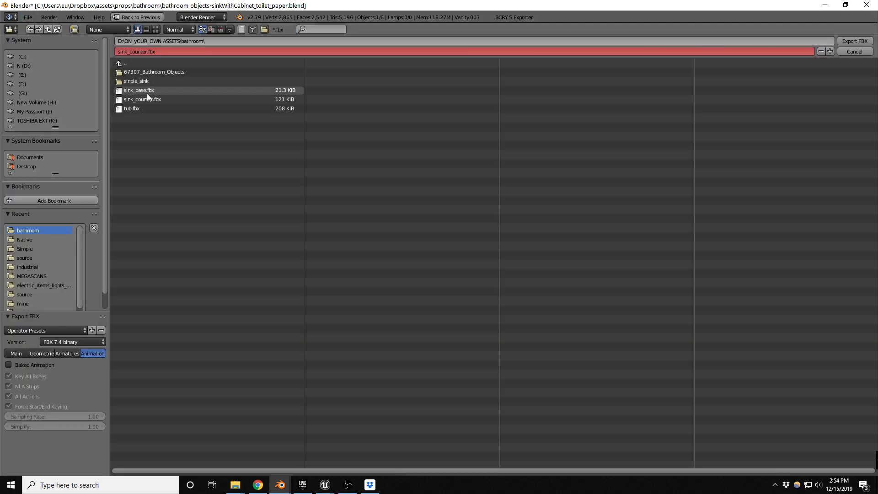
key("Escape")
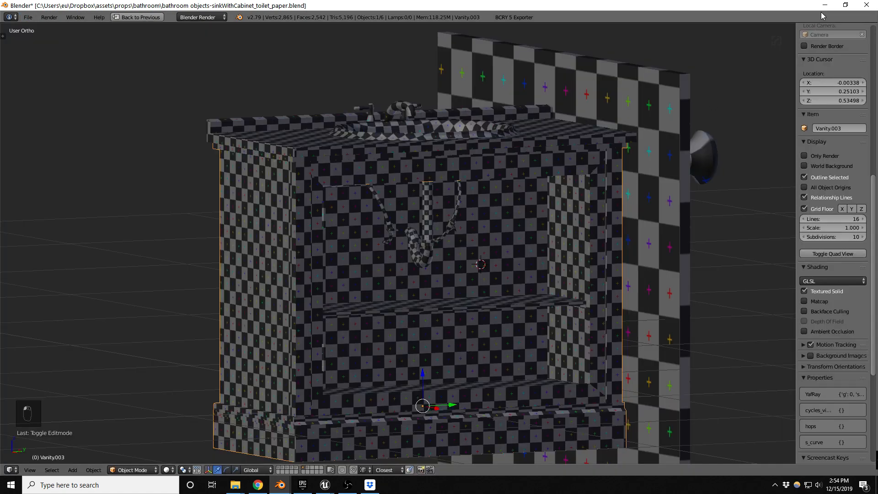
Switch to the Unreal Editor, reimport the sink_base mesh, and inspect the cabinet's interior.
key("alt+Tab")
left_click(140, 6)
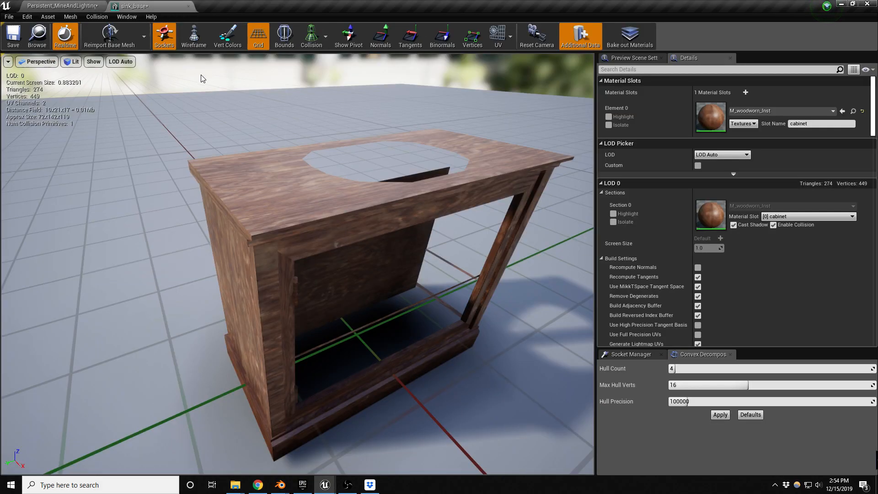
left_click(116, 38)
middle_click_drag(396, 219, 402, 270)
right_click_drag(403, 270, 404, 224)
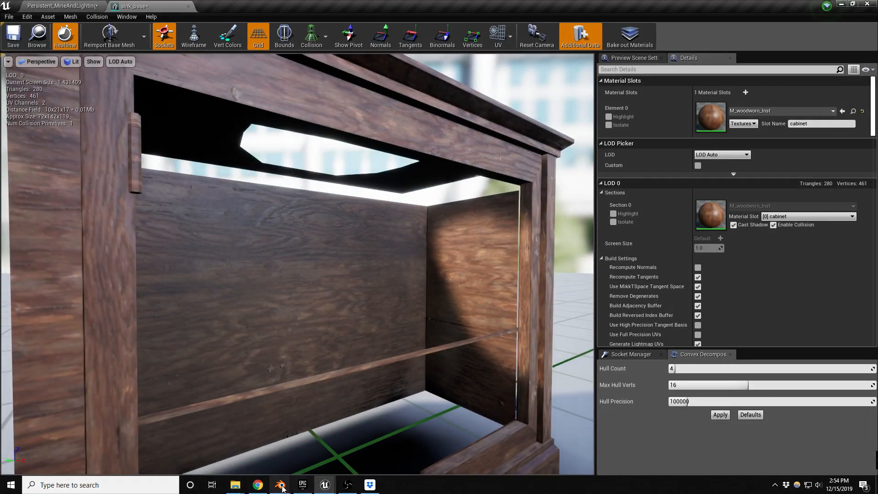
Return to Blender, reopen the cabinet mesh for editing, and display its face normals.
mouse_move(281, 485)
left_click(343, 438)
middle_click_drag(498, 342, 509, 362)
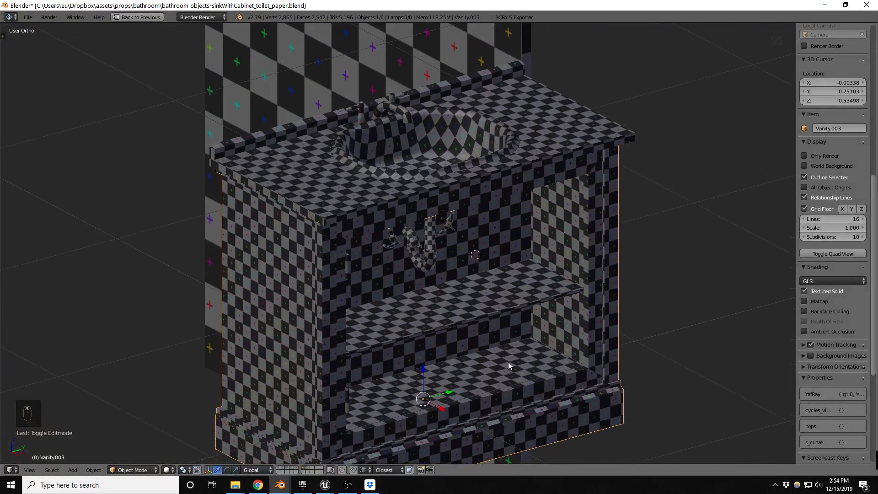
right_click(470, 313)
key("Tab")
key("Tab")
right_click(470, 313)
key("Tab")
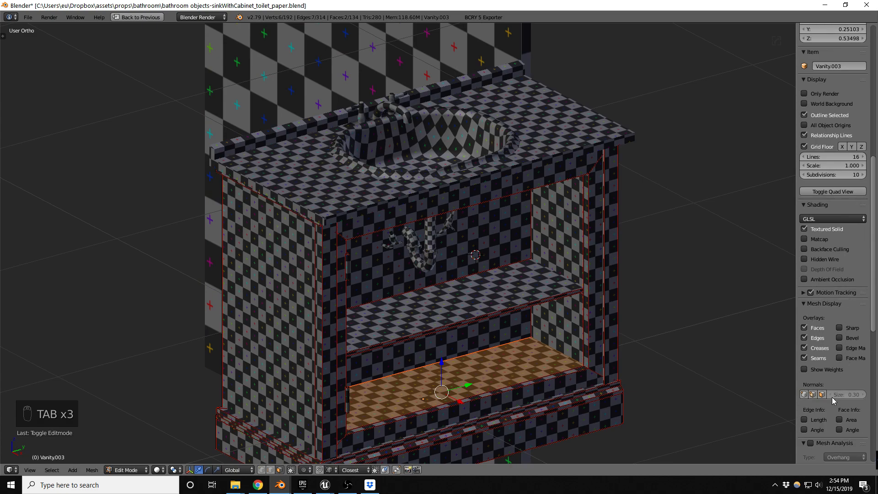
left_click(819, 396)
middle_click_drag(457, 320, 432, 315)
right_click(432, 315)
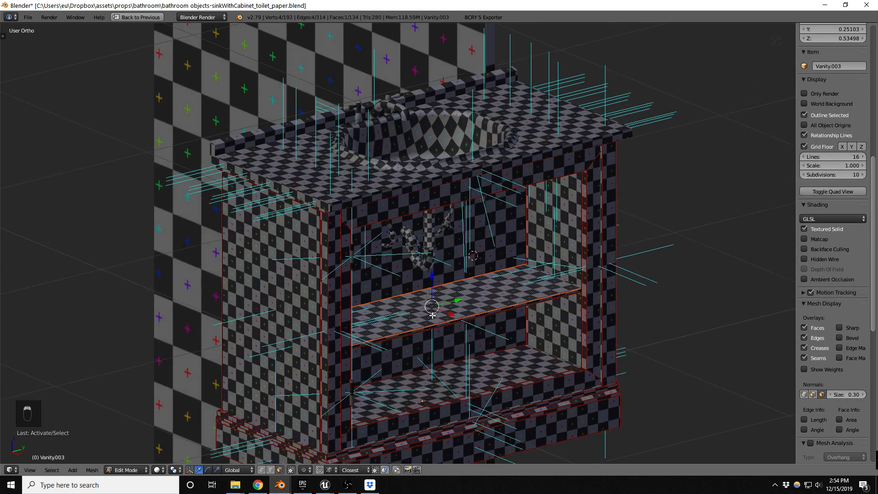
scroll(444, 319, "up", 3)
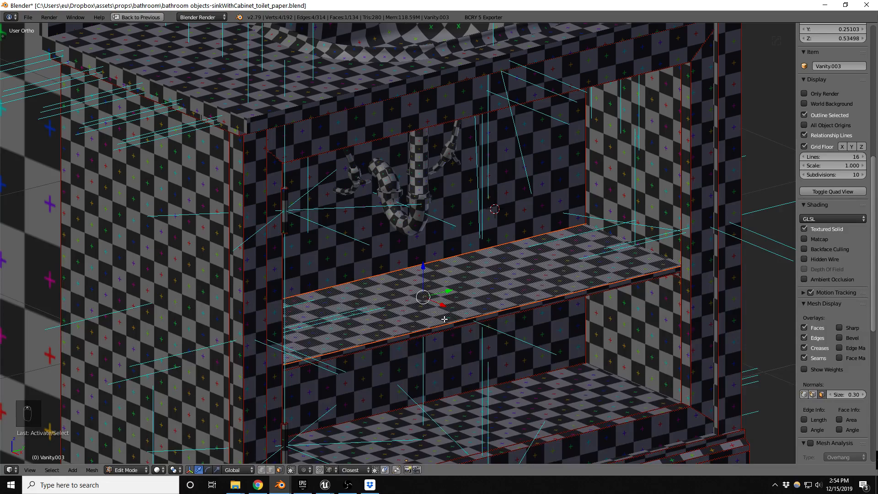
right_click(444, 319)
key("ctrl+z")
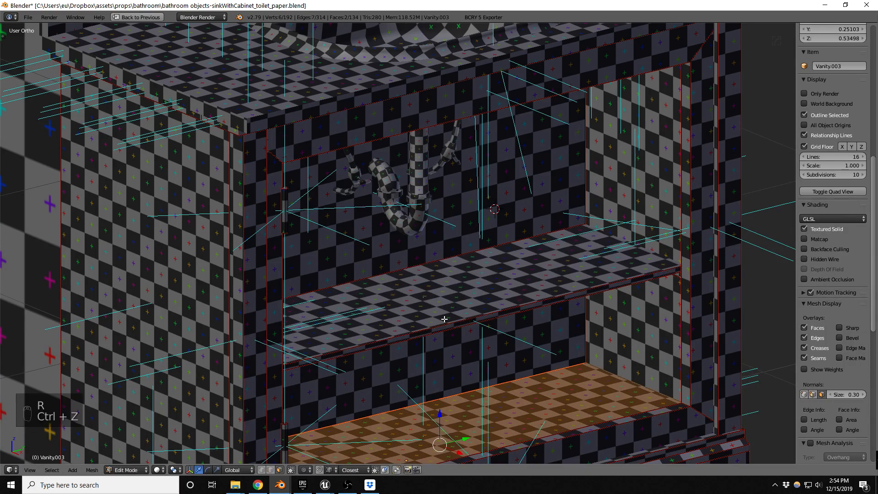
Recalculate the normals of the middle shelf's top face and the cabinet floor face, and finish editing the mesh.
right_click(427, 341)
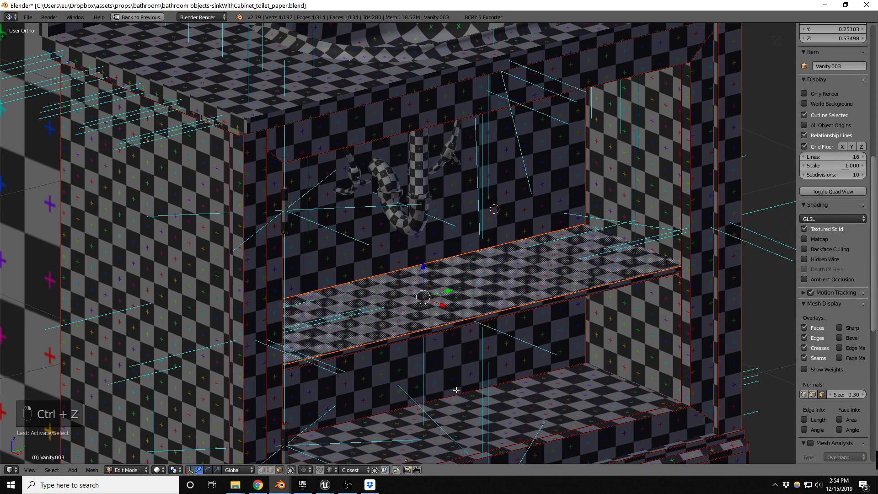
key("ctrl+m")
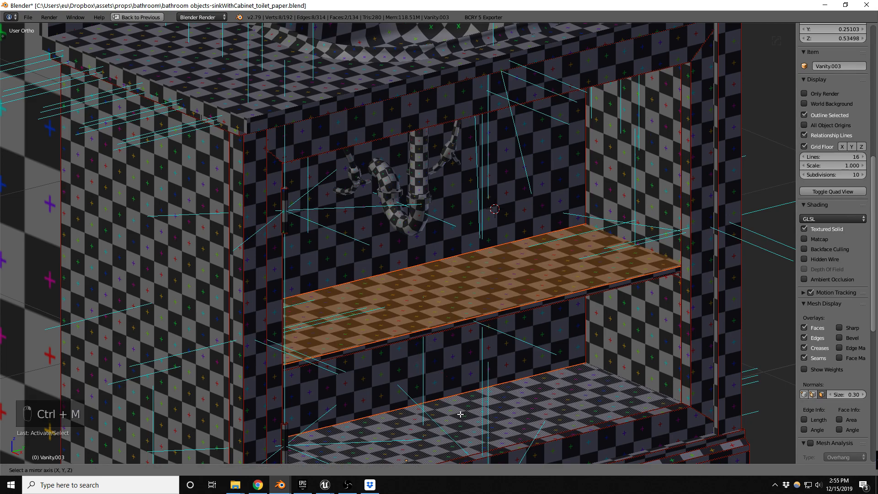
right_click(185, 368)
key("t")
scroll(466, 356, "up", 2)
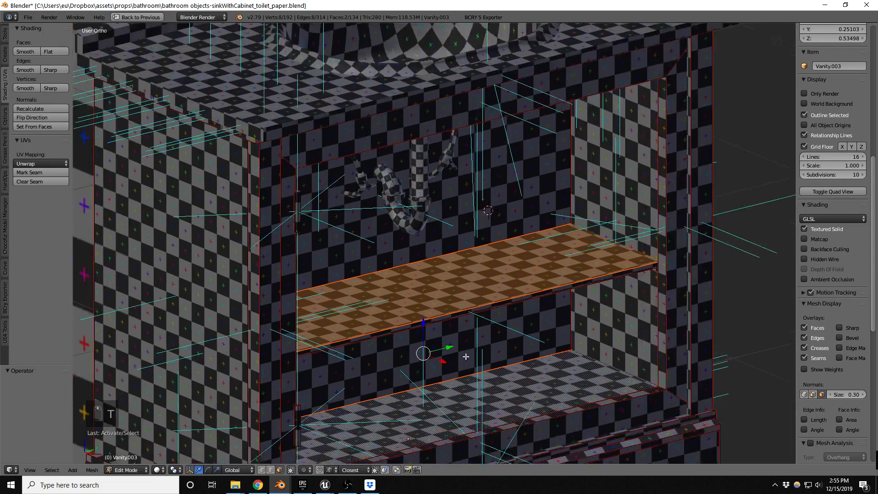
key("ctrl+n")
left_click(8, 384)
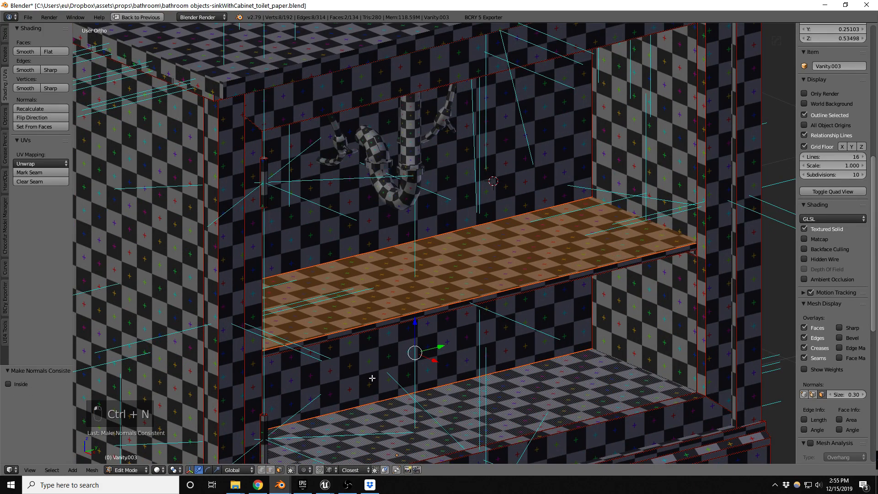
key("Tab")
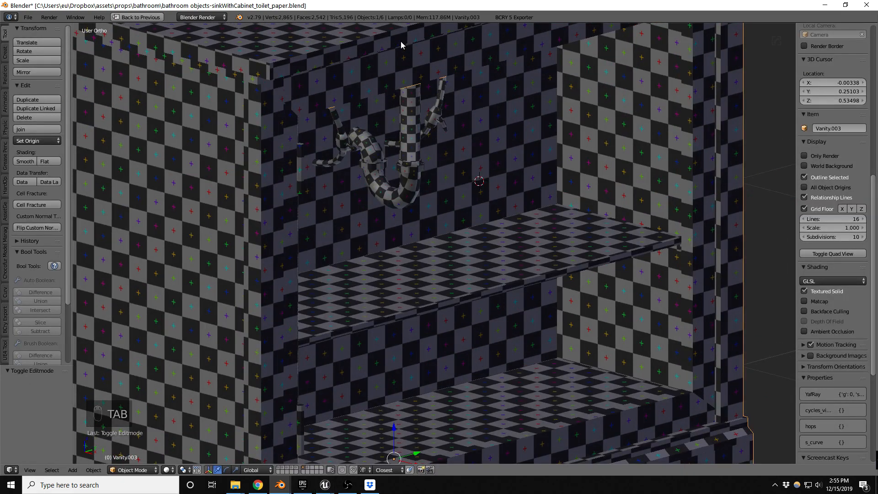
Export the cabinet with its recalculated normals as FBX over sink_base.fbx.
left_click_drag(401, 5, 462, 22)
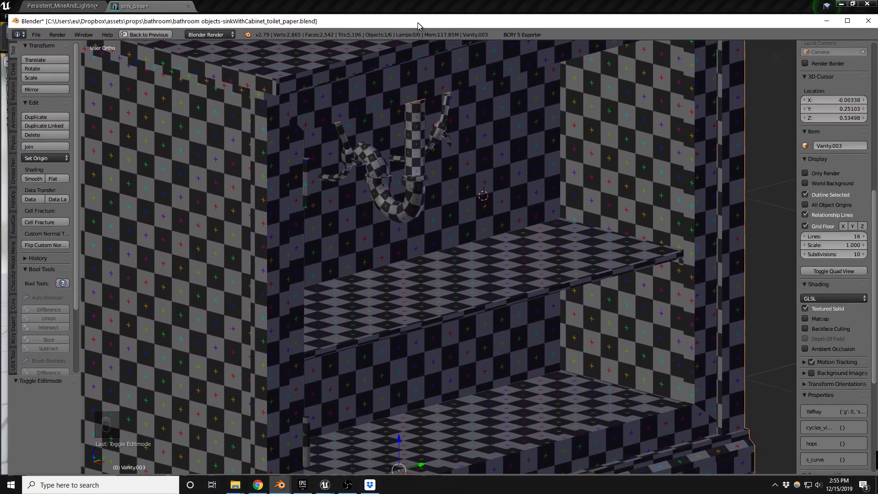
left_click(36, 35)
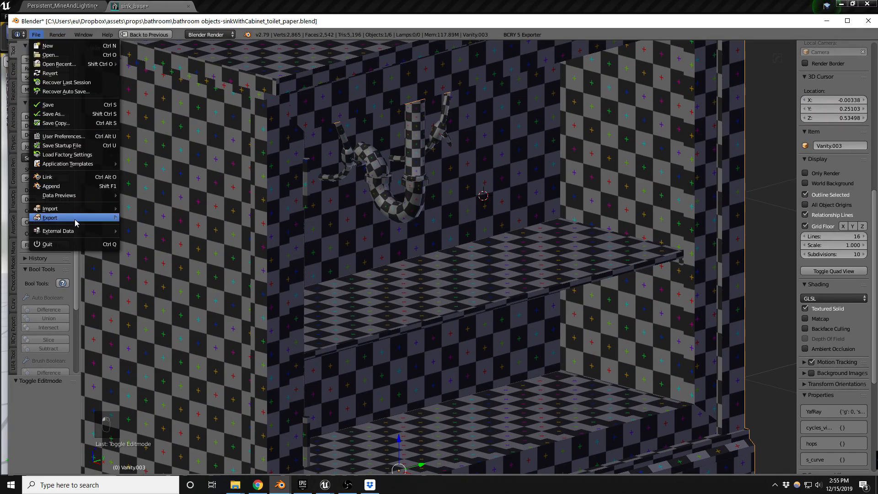
mouse_move(75, 219)
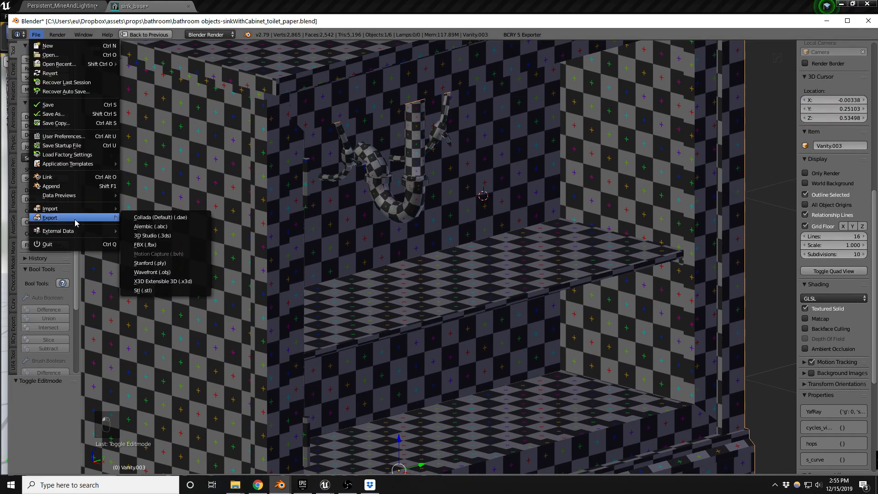
left_click(167, 247)
double_click(148, 108)
Switch to the Unreal Editor, reimport the sink_base mesh, and inspect the shelf and interior side panel up close.
left_click(798, 11)
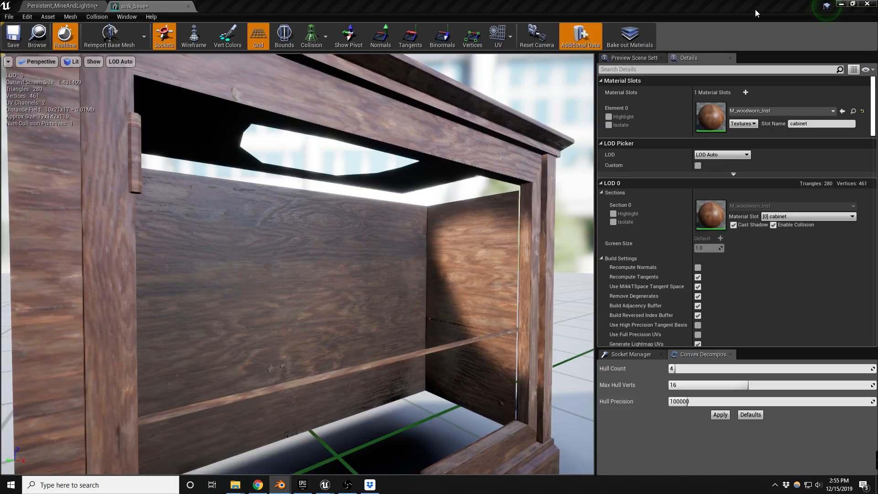
left_click(114, 47)
right_click_drag(328, 261, 400, 197)
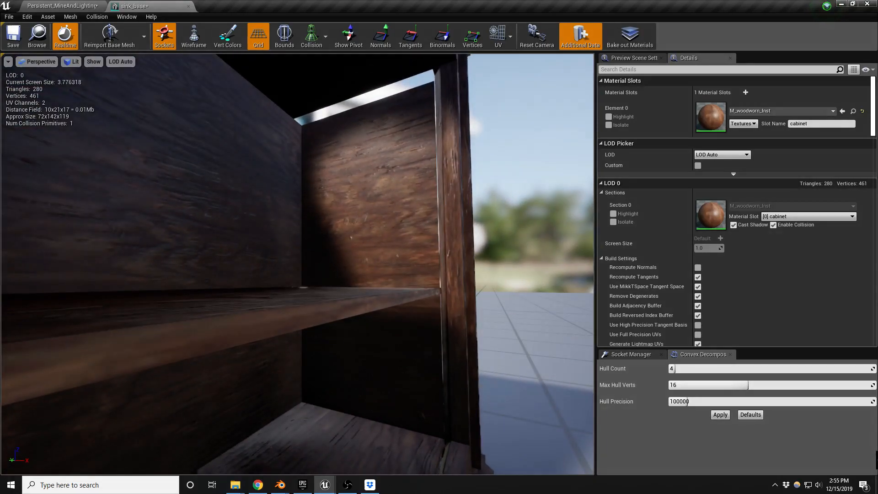
Return to Blender and reopen the cabinet mesh for editing in textured solid shading.
mouse_move(280, 485)
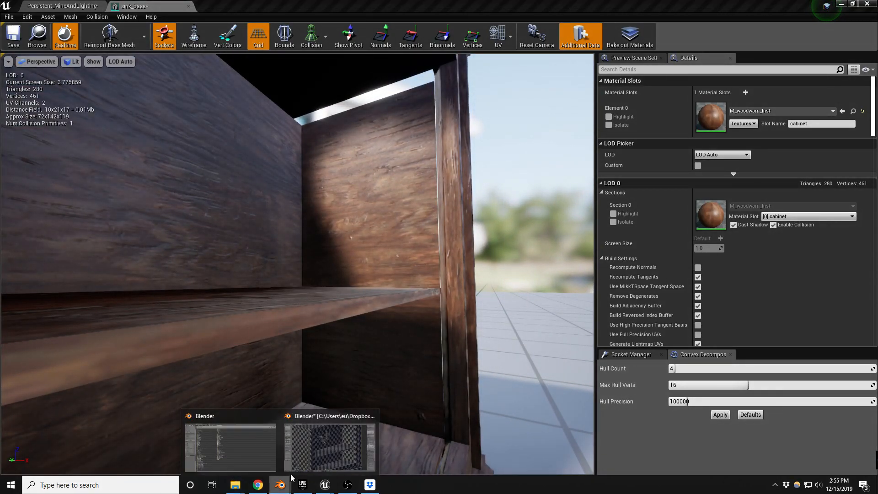
left_click(327, 442)
key("z")
scroll(643, 196, "up", 4)
key("Tab")
key("z")
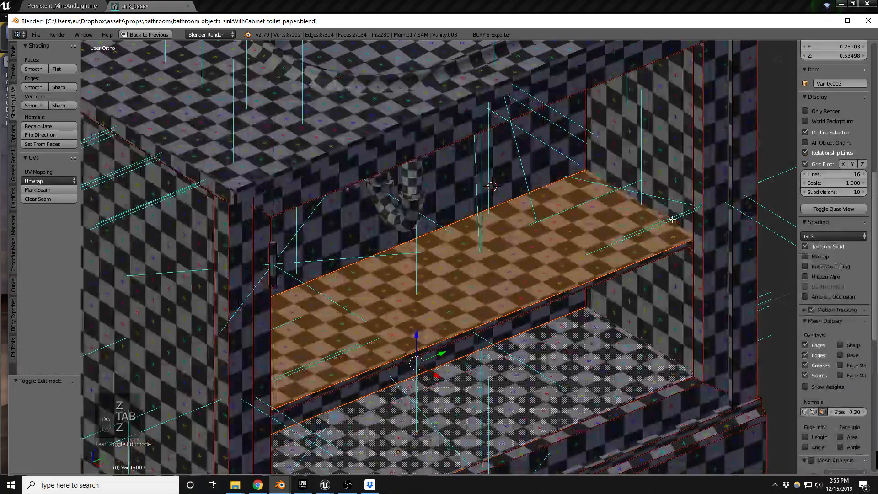
Scale the cabinet's right interior side panel along X and move it 0.009 along X toward the front frame.
key("a")
key("l")
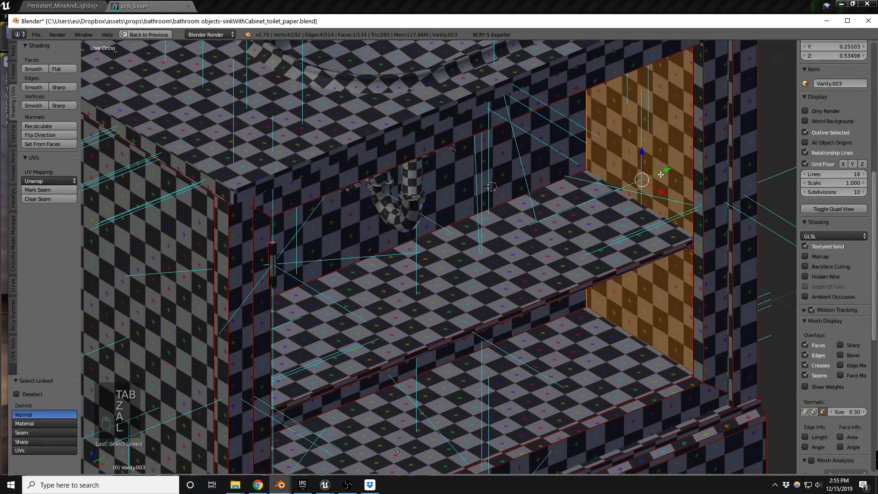
key("l")
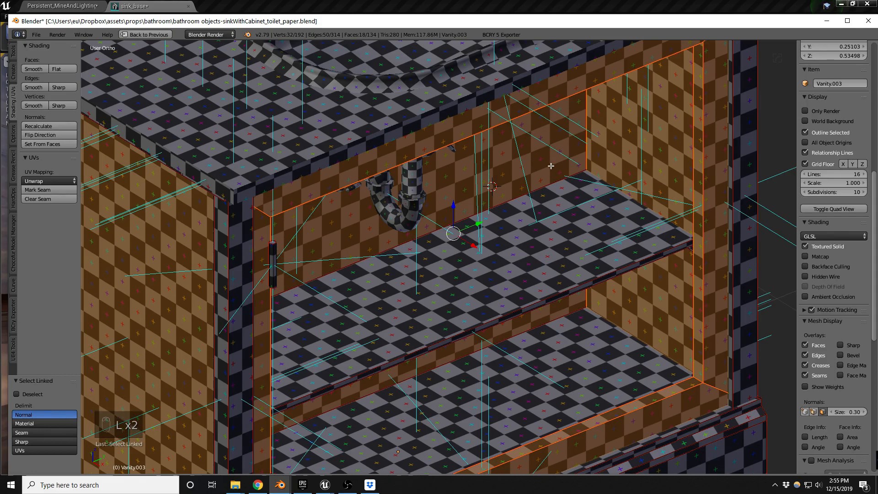
key("a")
right_click(649, 162)
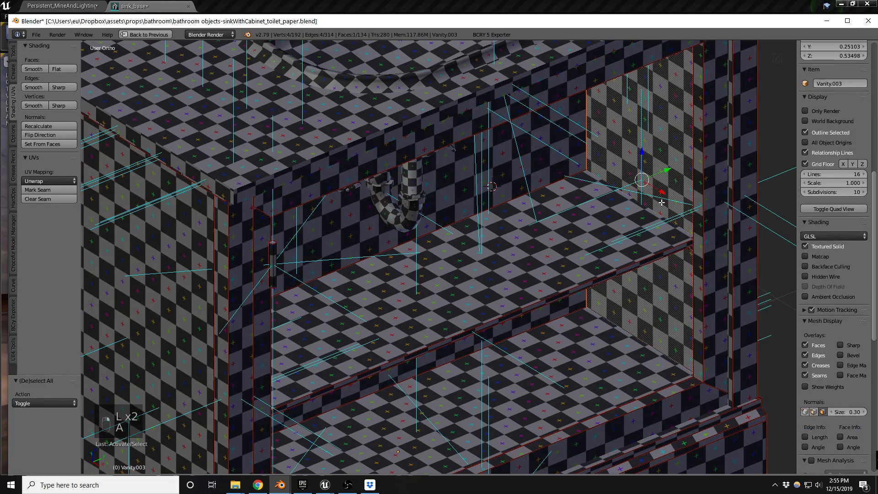
key("s")
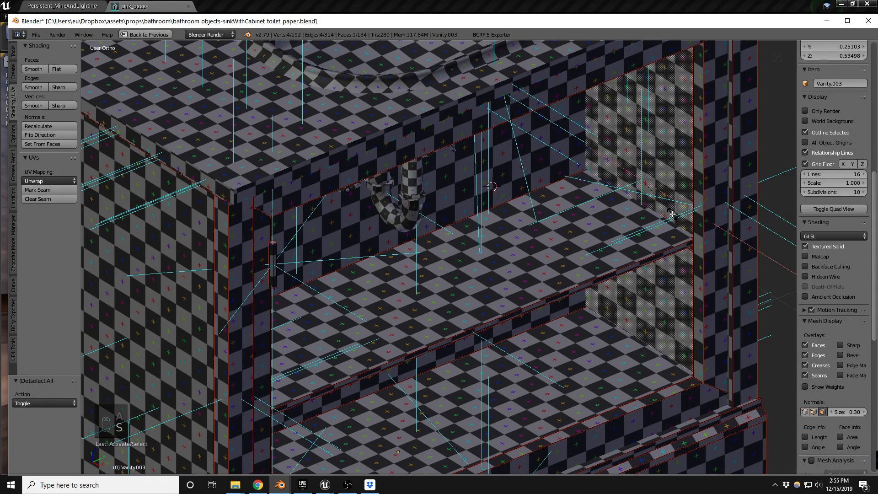
left_click(671, 216)
middle_click_drag(671, 217, 721, 220)
left_click_drag(673, 182, 674, 184)
Try to scale the cabinet's opposite interior side panel.
middle_click_drag(674, 184, 422, 120)
scroll(422, 120, "up", 2)
right_click(433, 126)
mouse_move(465, 155)
middle_mouse_down()
mouse_move(433, 126)
mouse_move(445, 147)
mouse_move(459, 150)
middle_mouse_up()
key("s")
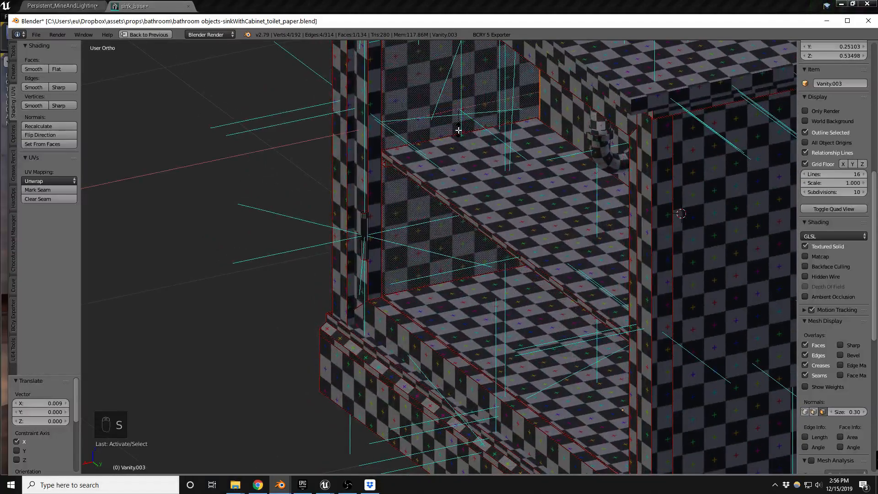
right_click(458, 131)
Examine the interior side panels and the cabinet's structure in wireframe from several angles.
middle_click_drag(450, 152, 572, 178)
scroll(468, 235, "down", 3)
middle_click_drag(564, 227, 643, 190)
scroll(728, 148, "up", 3)
key("z")
scroll(690, 186, "down", 3)
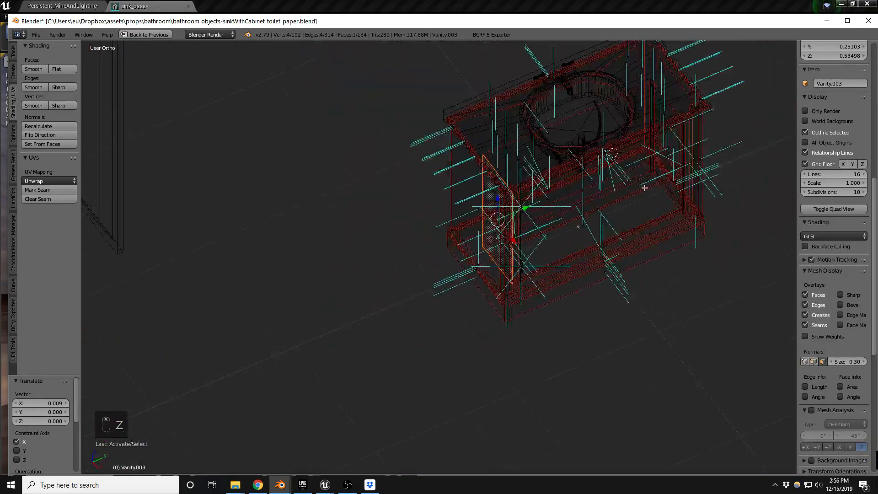
scroll(656, 158, "up", 3)
middle_click_drag(701, 139, 553, 207)
Finish editing the mesh and export the cabinet as FBX over sink_base.fbx in the bathroom folder.
key("Tab")
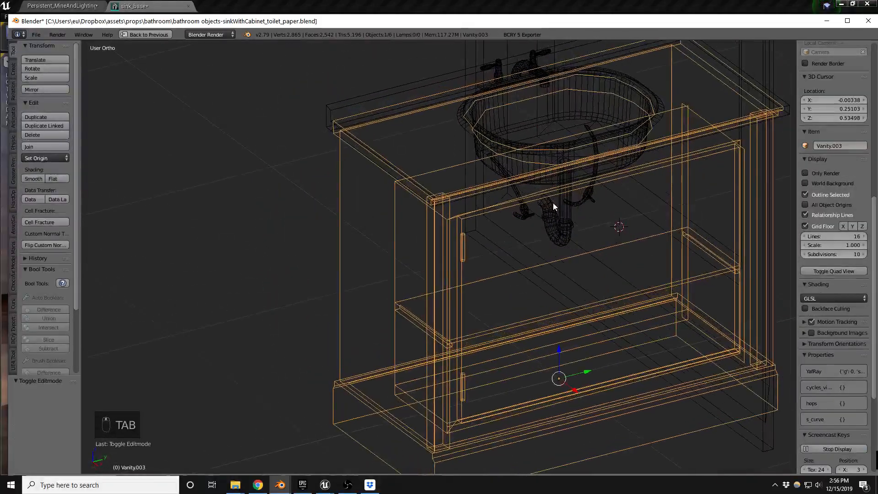
left_click(36, 35)
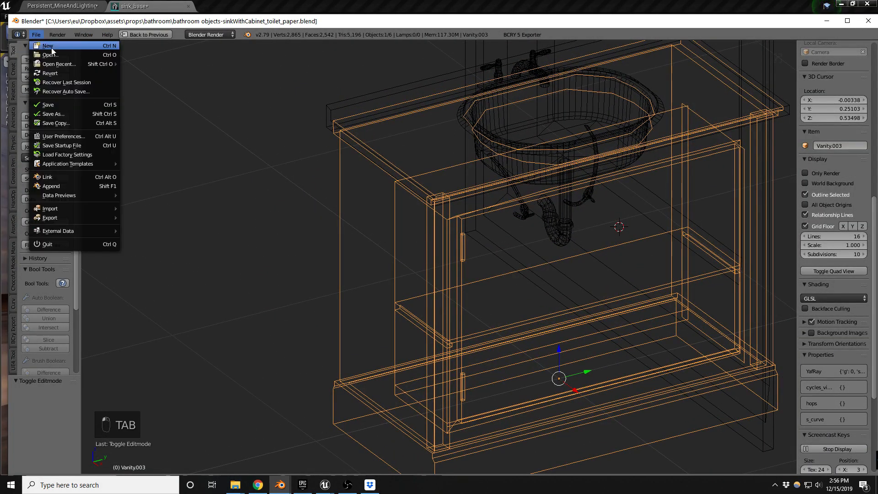
mouse_move(73, 217)
left_click(139, 244)
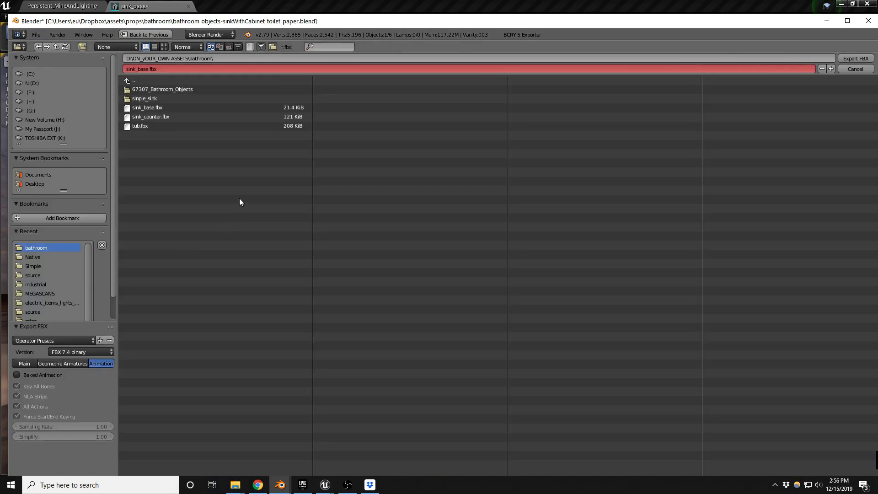
double_click(156, 109)
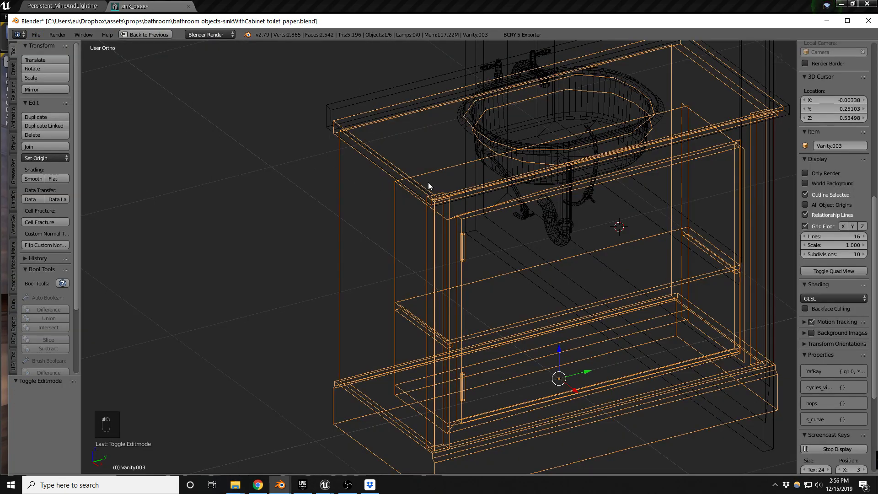
Switch to the Unreal Editor, reimport the sink_base mesh, and inspect the shelf and cabinet interior from below.
key("alt+Tab")
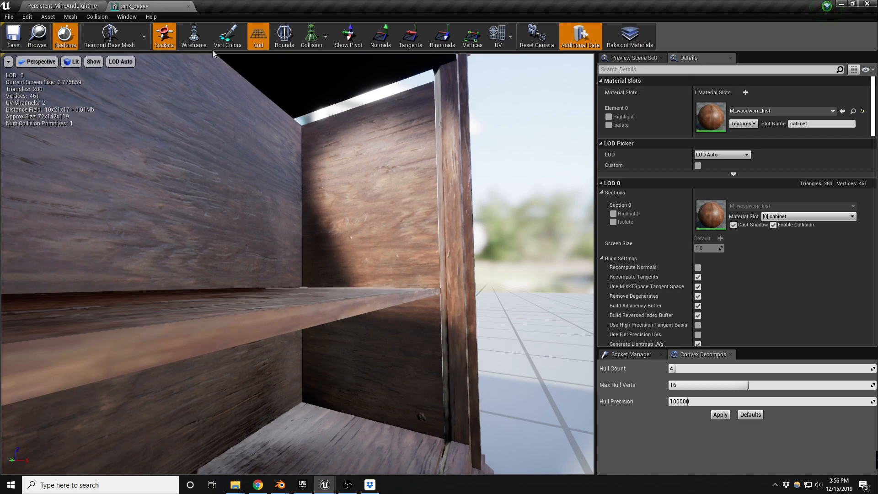
left_click(123, 46)
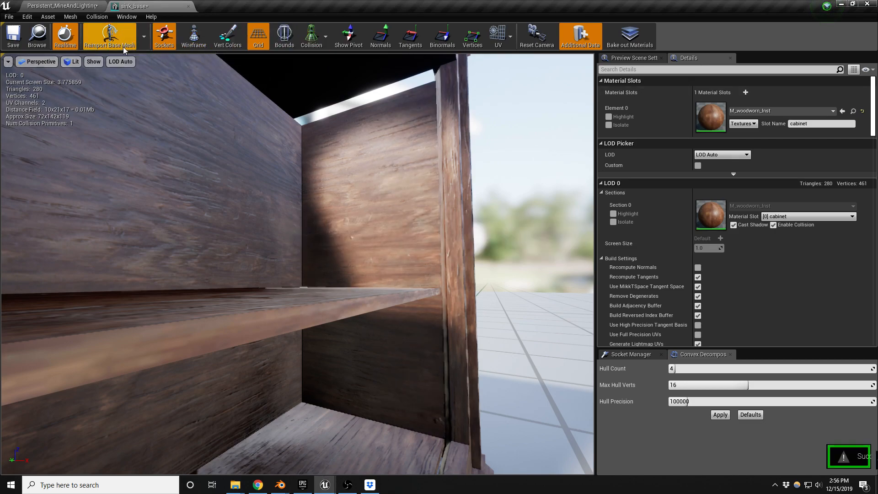
mouse_move(357, 207)
right_mouse_down()
mouse_move(345, 240)
mouse_move(298, 240)
mouse_move(356, 208)
mouse_move(352, 219)
mouse_move(357, 205)
right_mouse_up()
key("s")
key("s")
key("e")
key("q")
key("w")
right_click_drag(391, 150, 392, 140)
key("s")
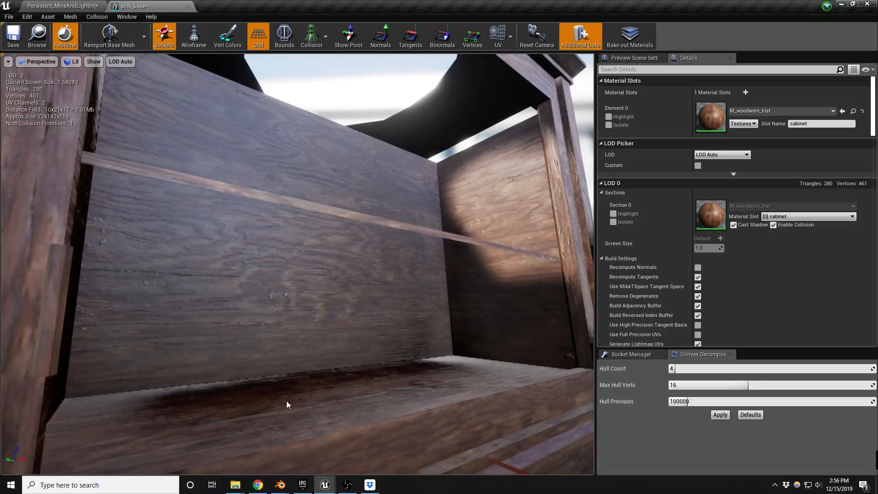
Return to Blender, restore textured solid shading, and reopen the cabinet mesh for editing.
mouse_move(279, 484)
left_click(317, 453)
key("z")
middle_click_drag(573, 274, 569, 319)
right_click(581, 302)
right_click(591, 283)
key("Tab")
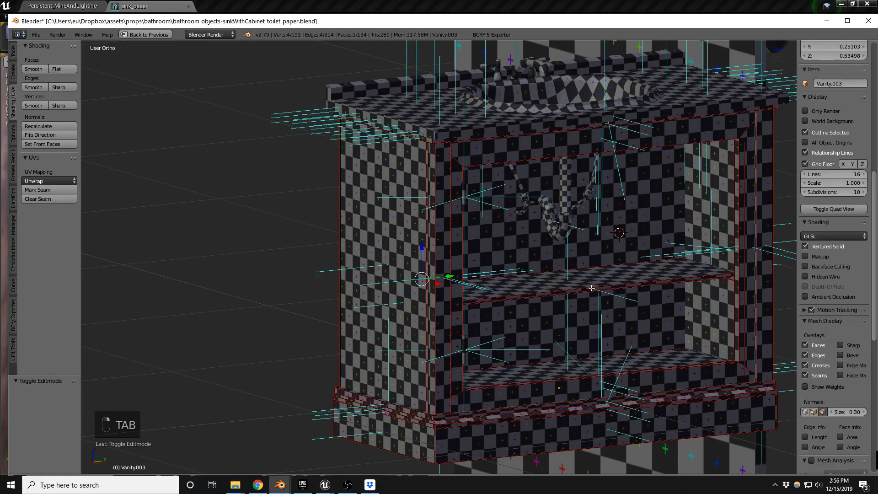
Duplicate the middle shelf's top face up to just beneath the countertop and rotate the copy 180° about X.
right_click(591, 288)
middle_click_drag(608, 308, 613, 285)
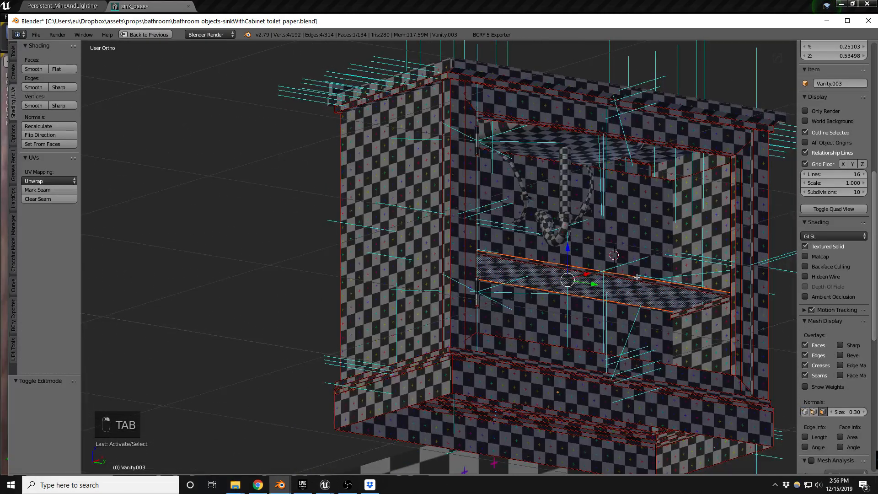
scroll(637, 277, "up", 2)
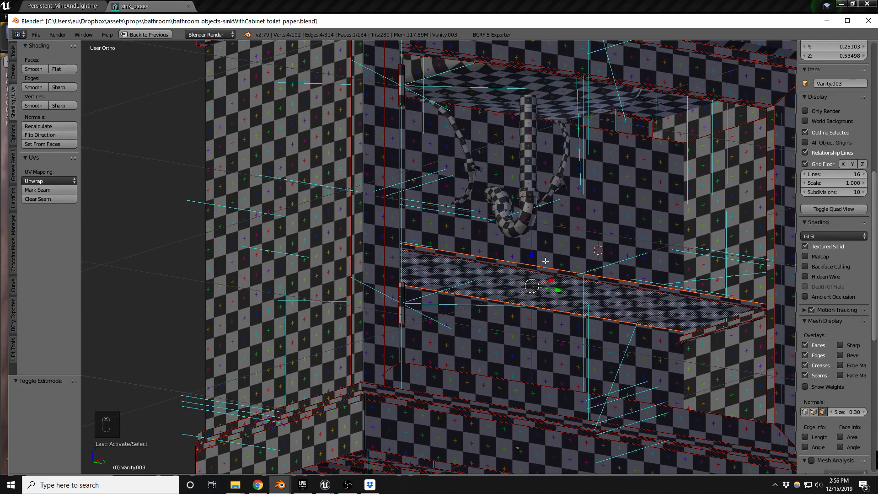
key("shift+d")
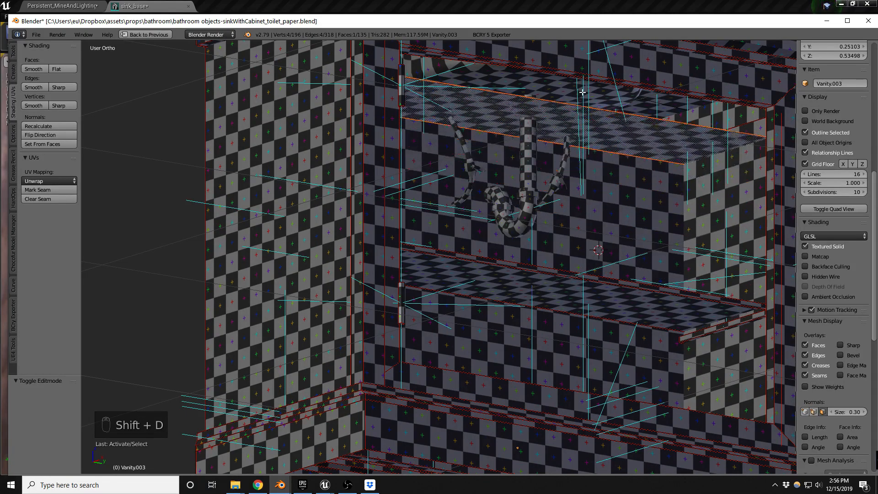
left_click(586, 84)
type("rx180")
key("Return")
Scale the duplicated panel along X and nudge it vertically beneath the countertop.
middle_click_drag(583, 122, 609, 126)
key("s")
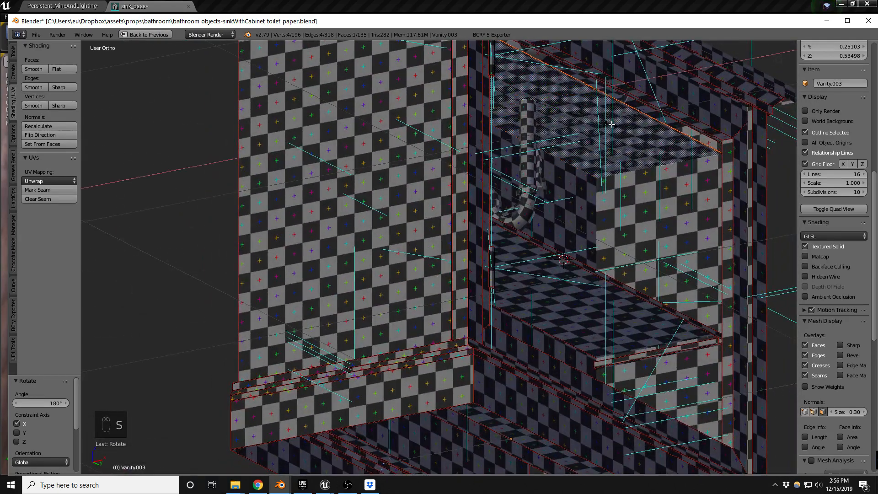
key("x")
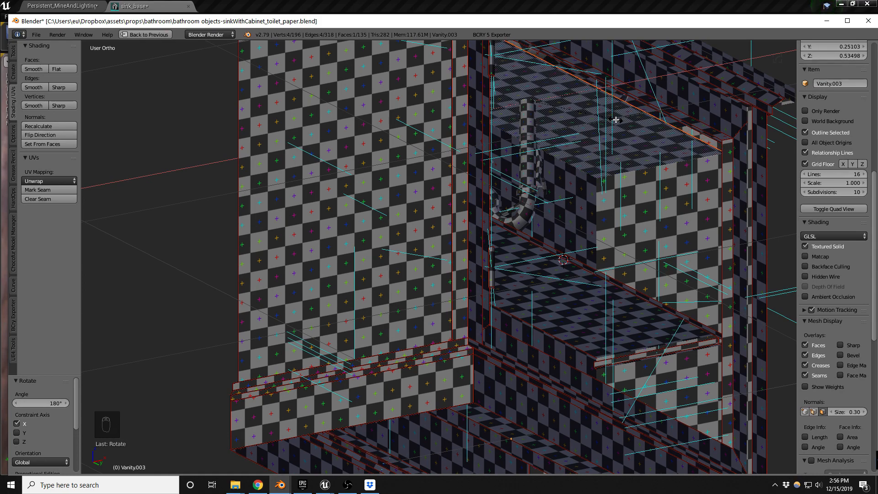
left_click(611, 117)
left_click_drag(533, 73, 537, 70)
Extrude the front edge of the panel beneath the countertop into a narrow closing strip and leave mesh editing.
key("ctrl+Tab")
left_click(588, 72)
right_click(597, 87, "alt")
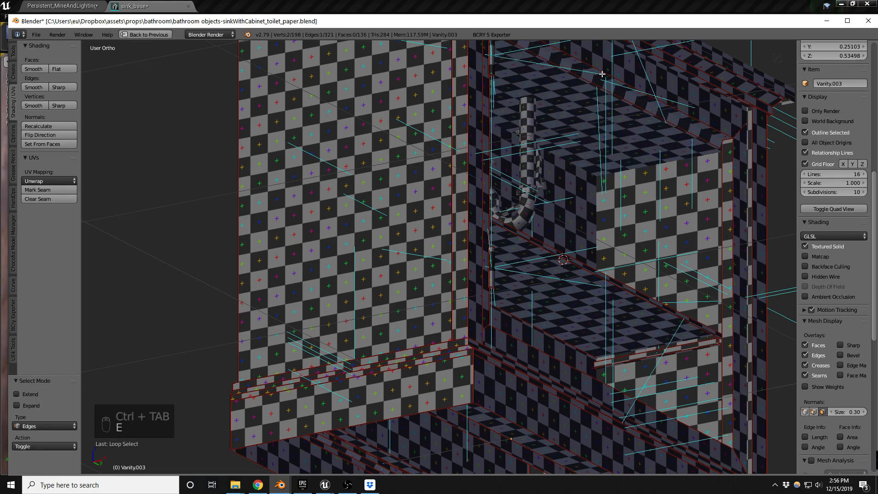
key("e")
key("Tab")
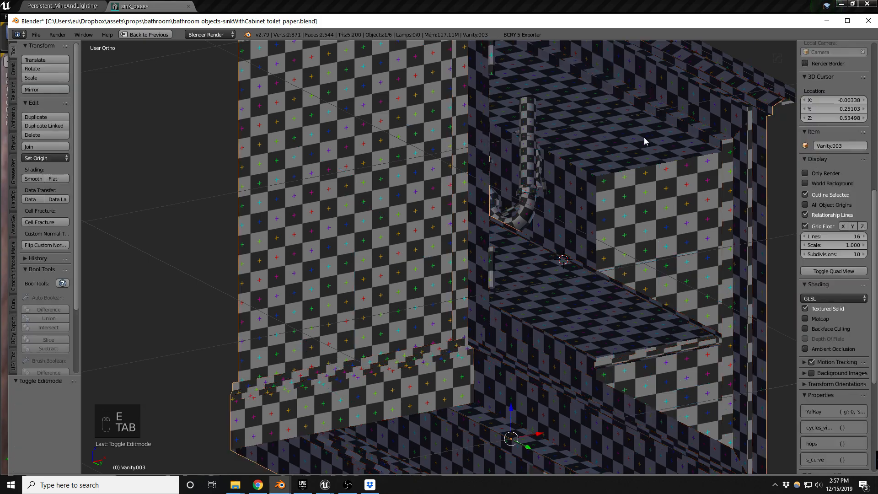
middle_click_drag(675, 167, 659, 185)
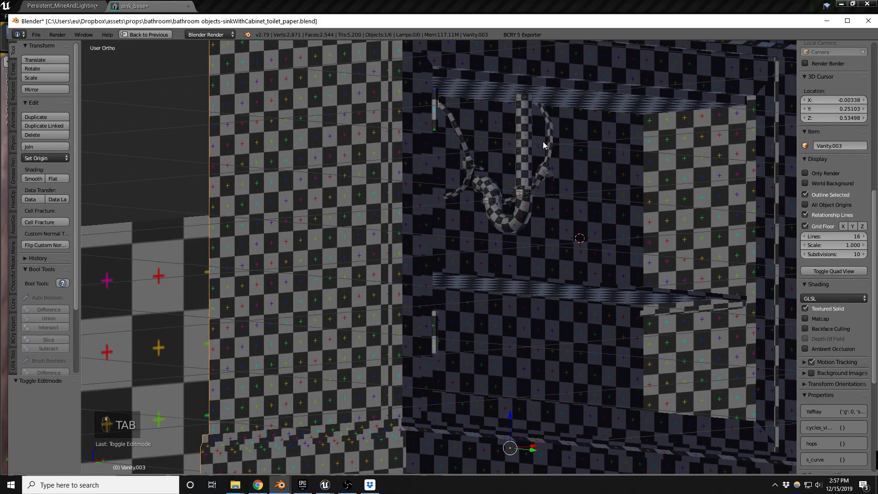
Reopen the cabinet mesh in face selection mode, restore the UV editor layout, and split off the panel face beneath the countertop.
key("Tab")
key("ctrl+Tab")
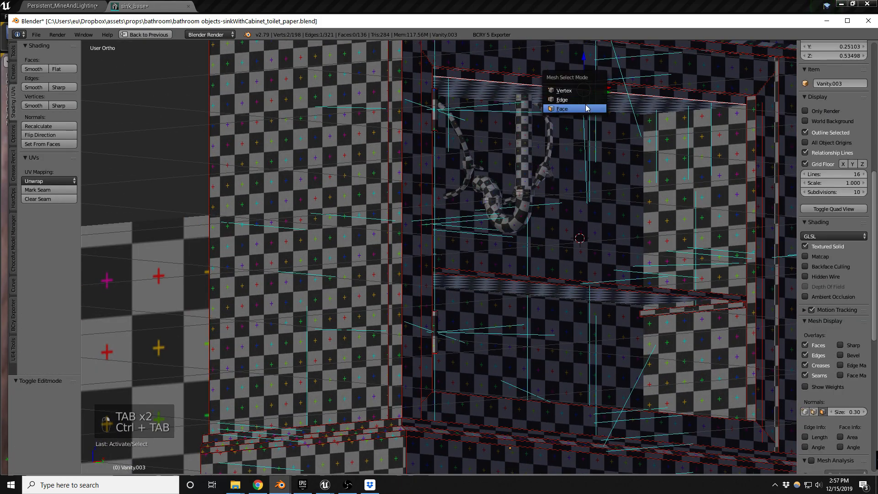
left_click(586, 109)
scroll(247, 250, "down", 5)
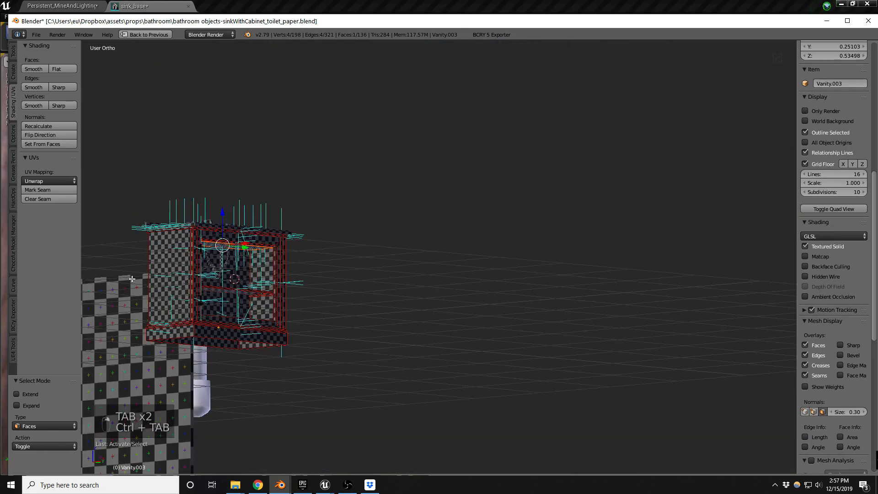
key("shift+space")
key("p")
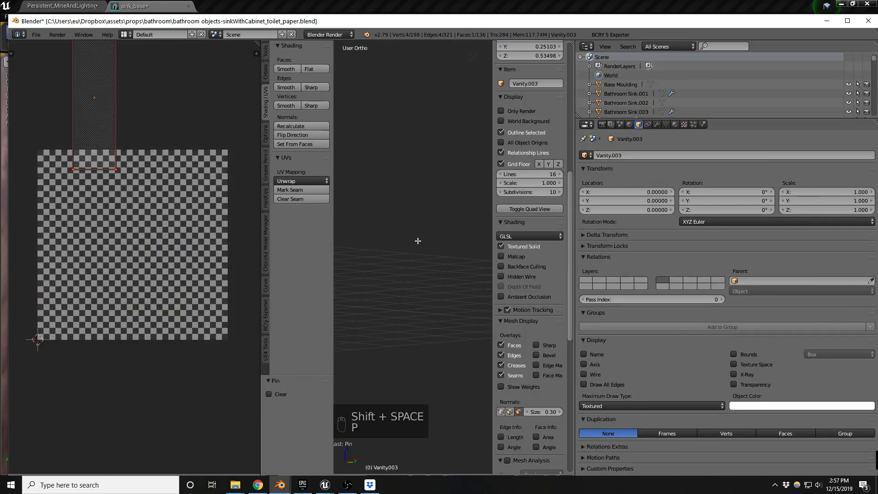
key("y")
key("t")
key("n")
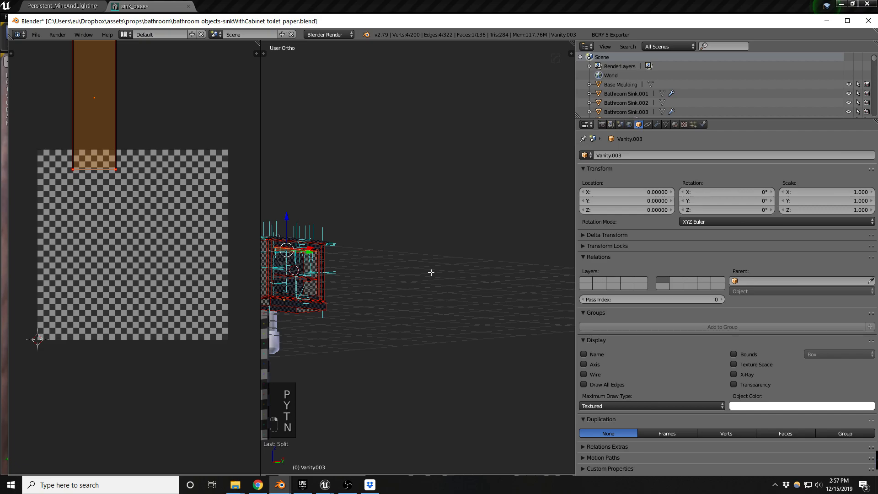
Try to unwrap the under-countertop panel together with its extruded strip.
scroll(282, 271, "up", 6)
right_click(365, 225, "shift")
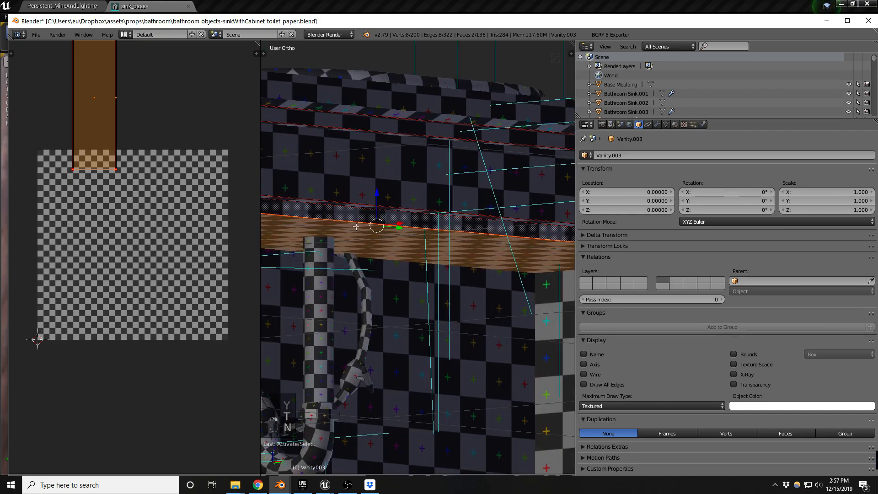
key("e")
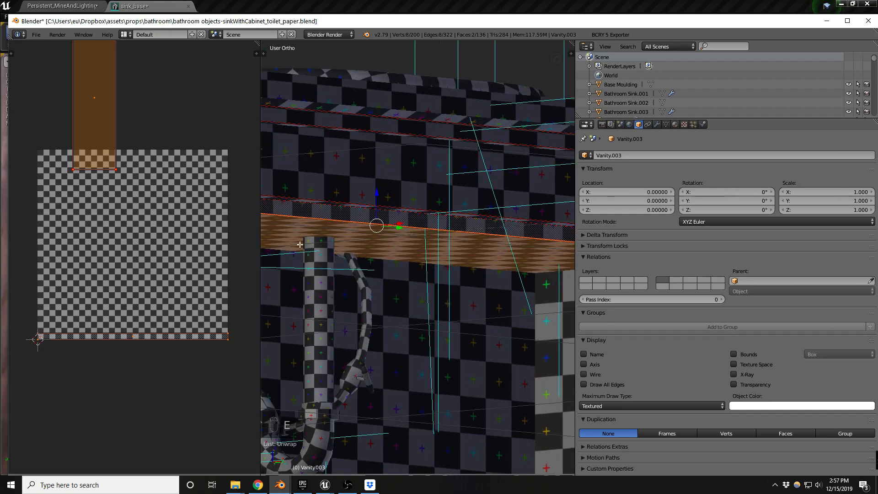
scroll(165, 249, "down", 3)
scroll(164, 244, "up", 2)
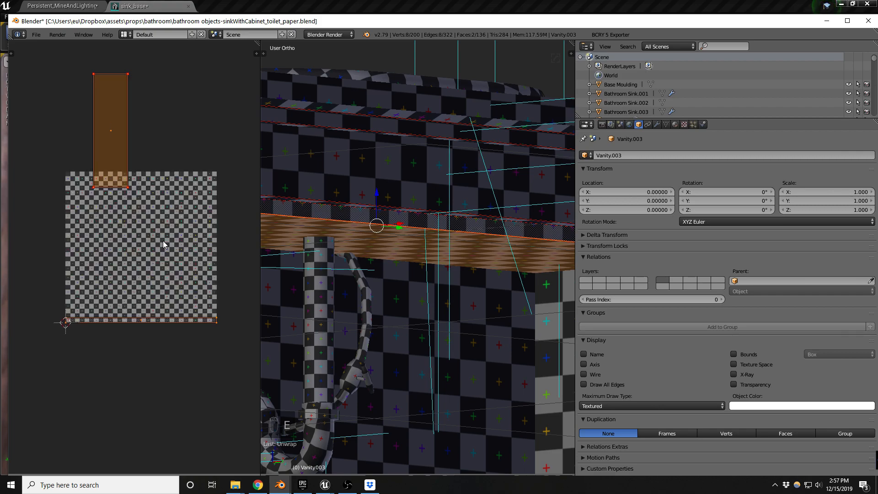
key("ctrl+z")
Select the under-countertop panel and its extruded strip again and remove their doubled vertices.
right_click(372, 237)
right_click(375, 216, "shift")
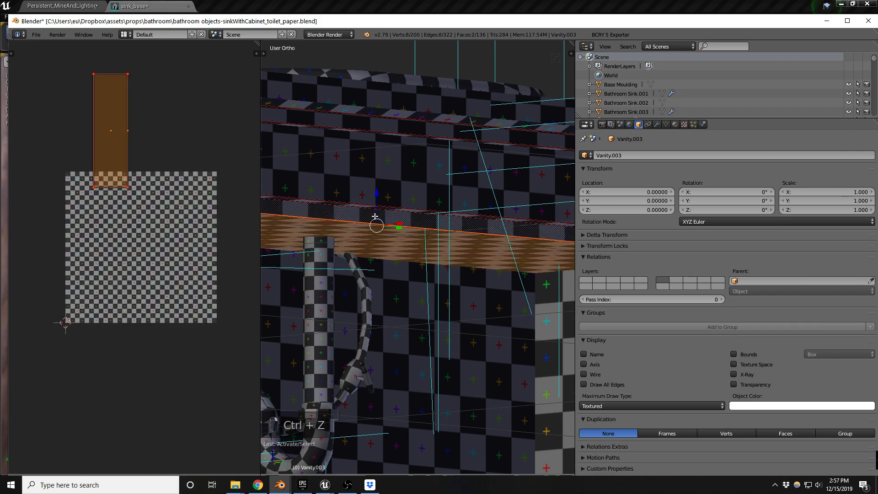
key("ctrl+v")
left_click(374, 217)
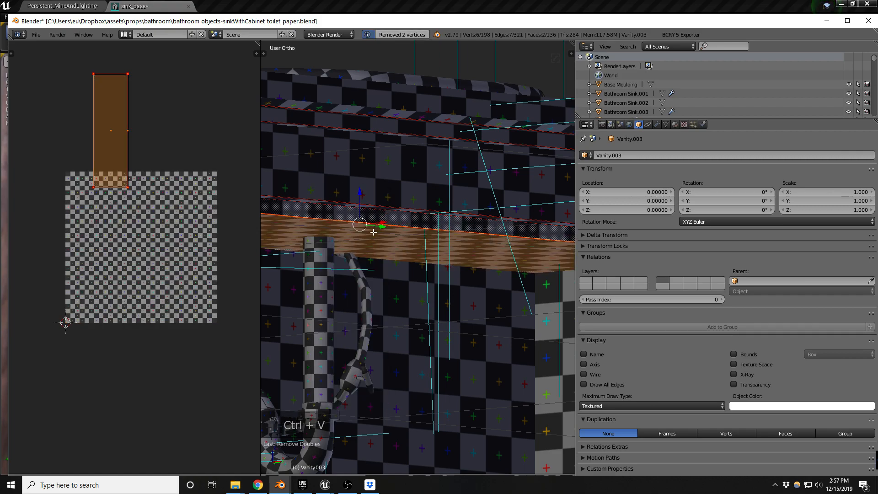
Unwrap the merged panel and strip faces, keeping the pinned panel UVs, and leave mesh editing.
key("a")
key("a")
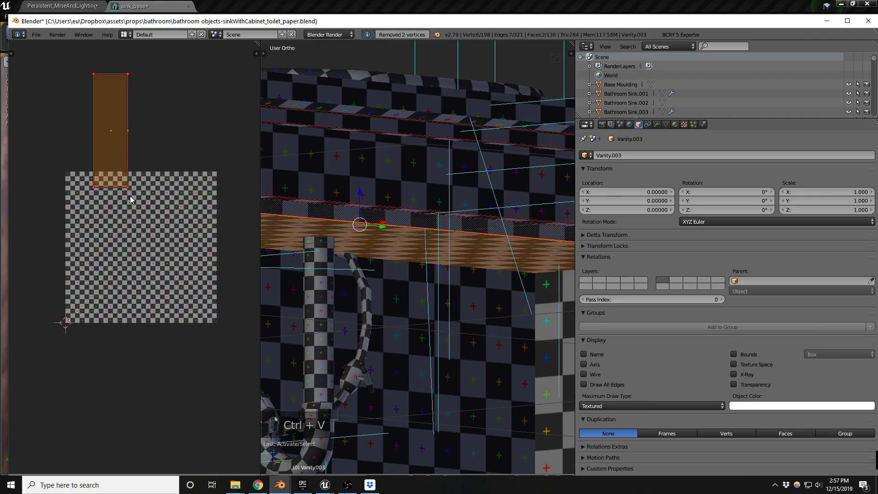
key("e")
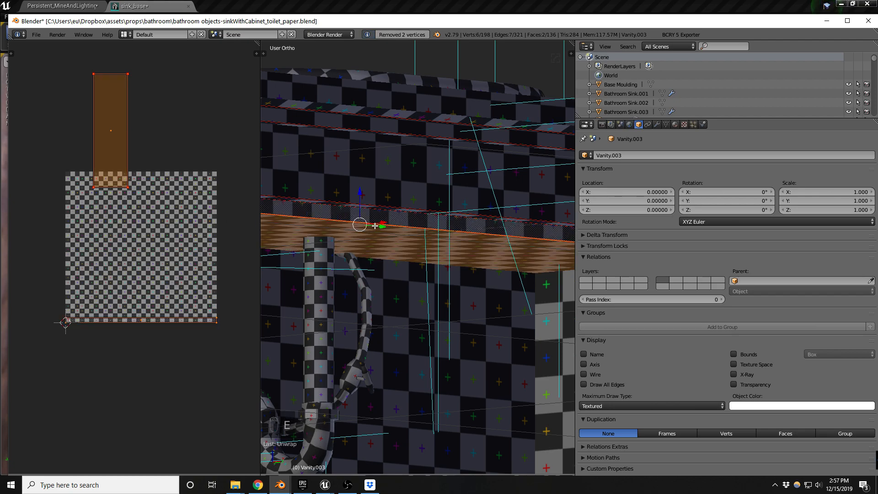
key("Escape")
scroll(406, 251, "down", 2)
key("Tab")
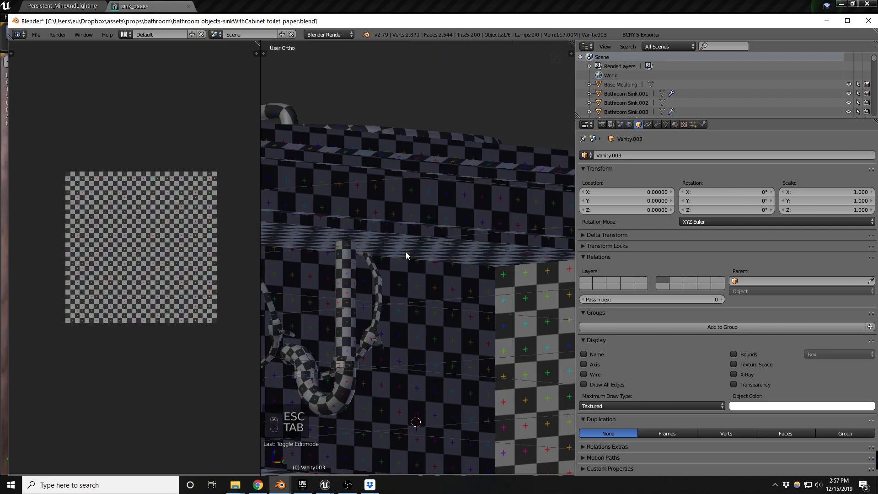
Save the Blender file and export the cabinet as FBX over sink_base.fbx in the bathroom folder.
key("ctrl+s")
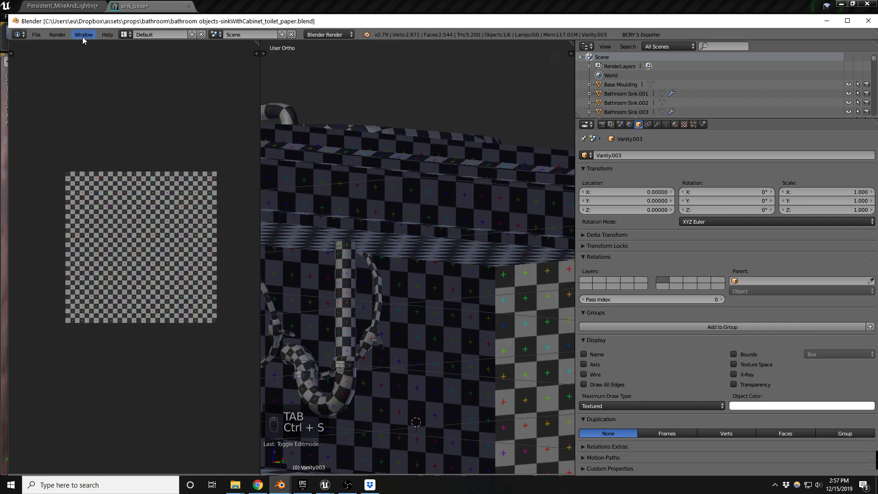
left_click(36, 34)
mouse_move(79, 218)
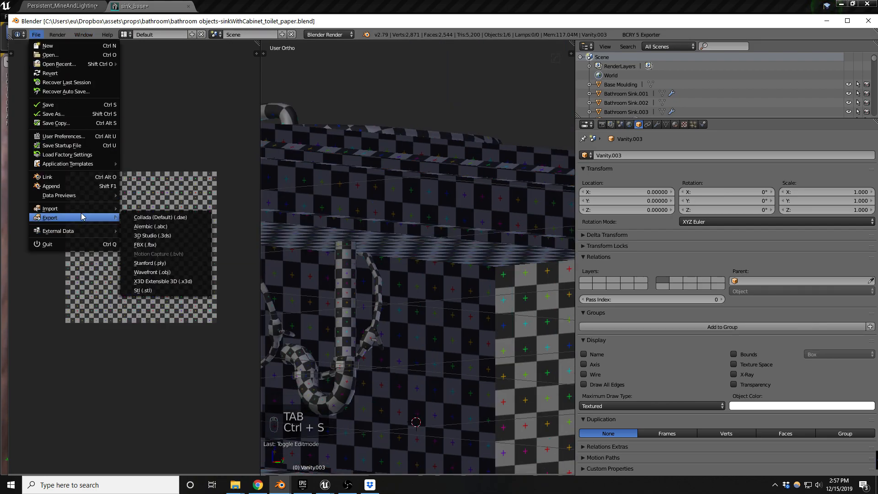
left_click(146, 245)
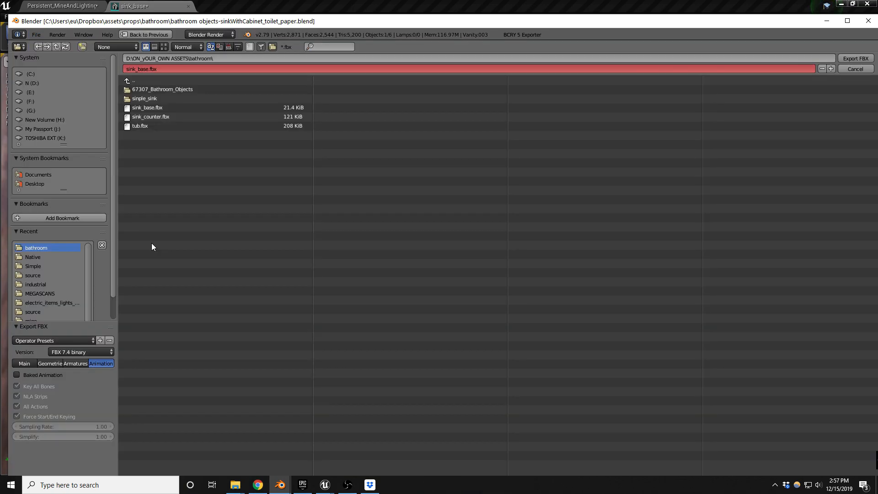
double_click(175, 115)
Switch to the Unreal Editor, reimport the sink_base mesh, and inspect the underside of the cabinet's new top panel.
left_click(525, 8)
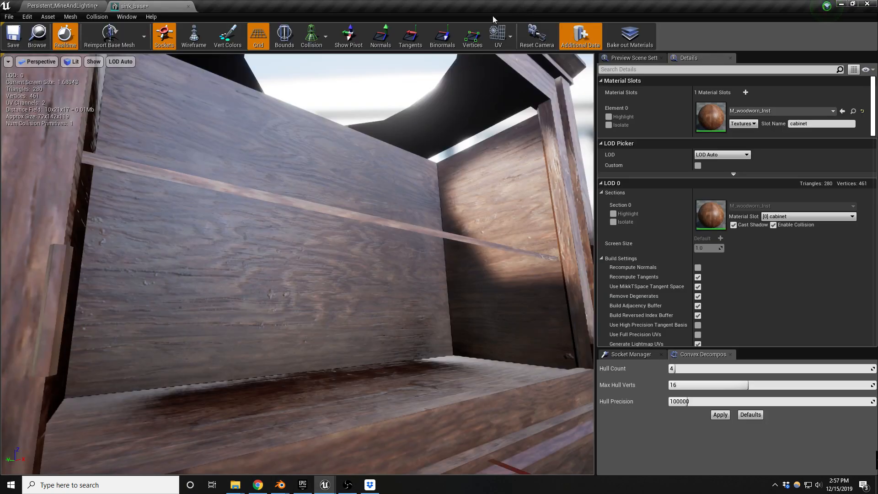
left_click(108, 44)
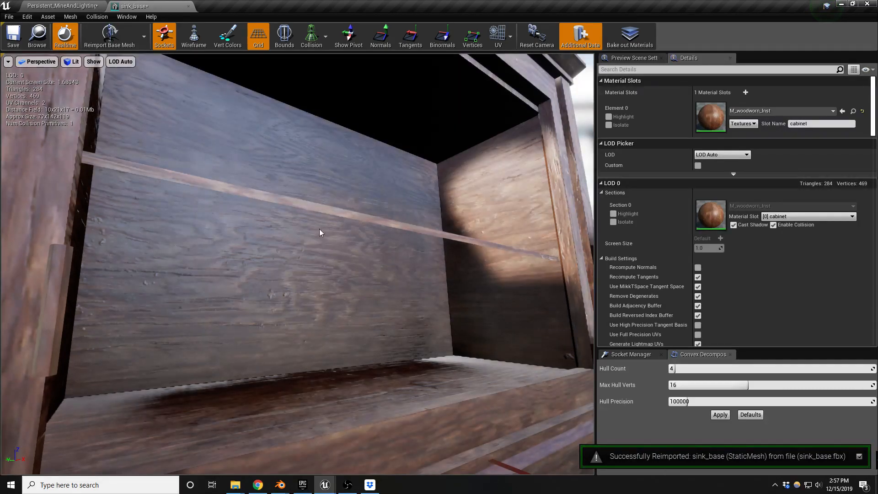
right_click_drag(319, 228, 304, 253)
Go to the bathroom level in lit view and select the sink counter to examine its material slots.
left_click(70, 6)
mouse_move(246, 169)
right_mouse_down()
mouse_move(243, 137)
mouse_move(314, 229)
mouse_move(317, 215)
mouse_move(336, 229)
mouse_move(330, 214)
right_mouse_up()
key("alt+4")
left_click(332, 260)
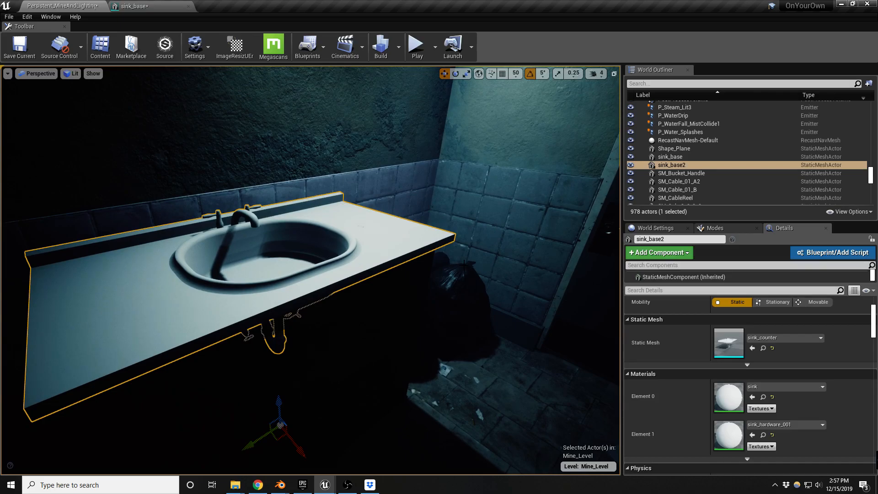
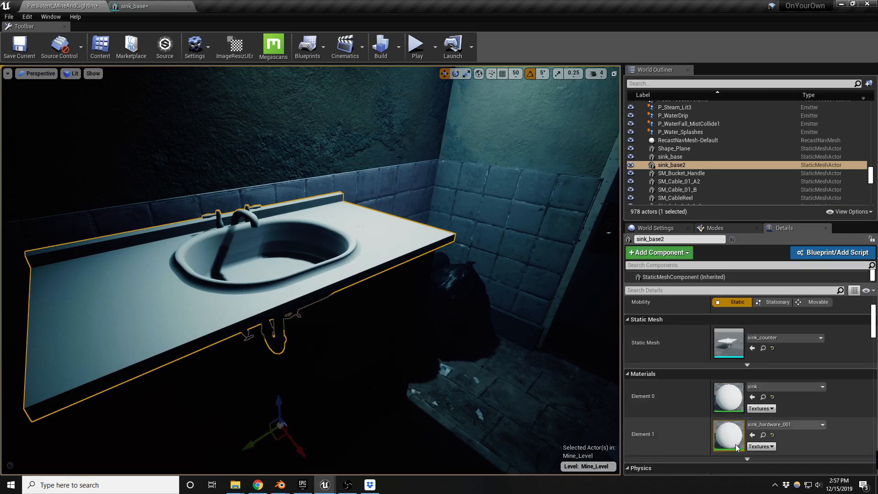
scroll(780, 405, "down", 2)
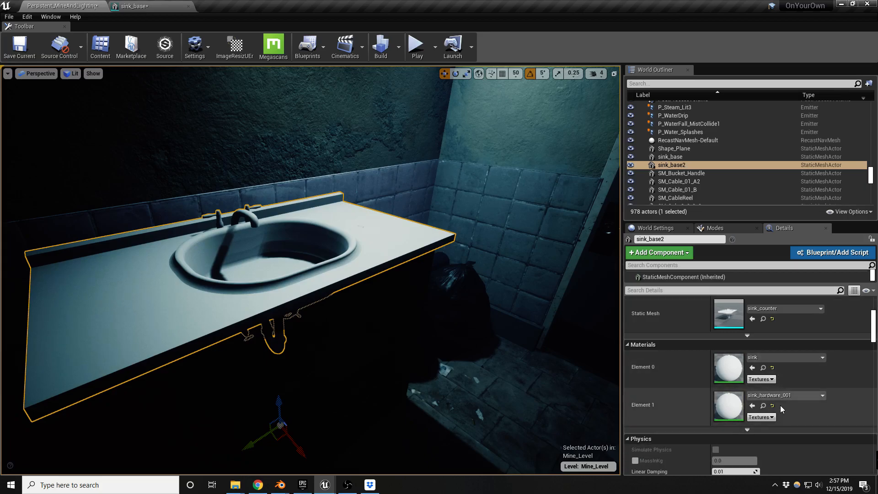
Return to Blender, open the Vanity Top.002 mesh for editing, and select only the linked countertop geometry.
left_click(280, 488)
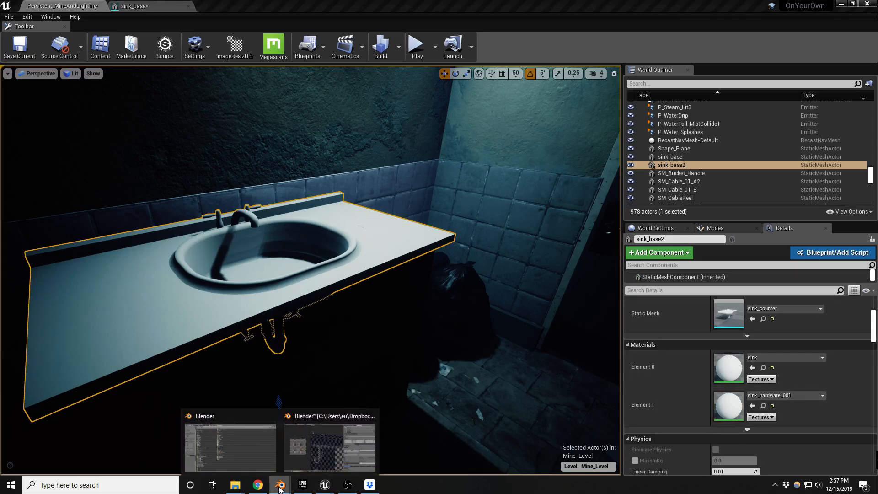
left_click(329, 452)
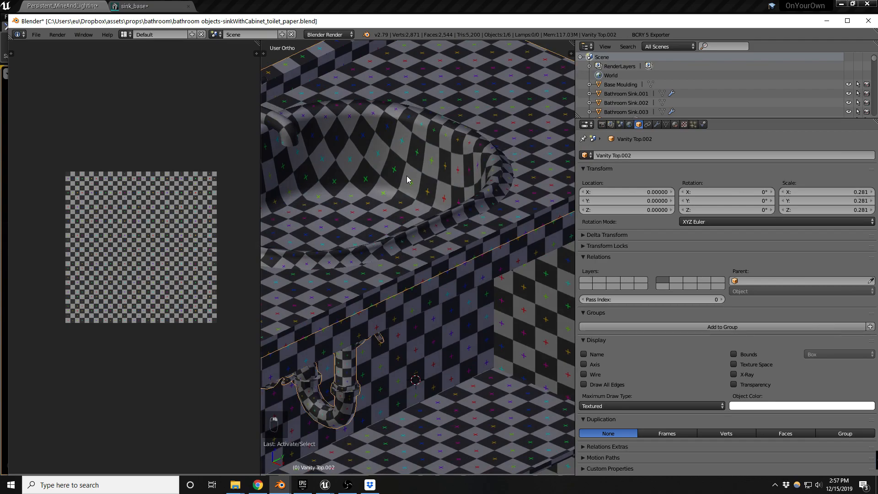
right_click(407, 180)
scroll(488, 226, "down", 3)
key("Tab")
scroll(349, 178, "up", 2)
key("a")
key("a")
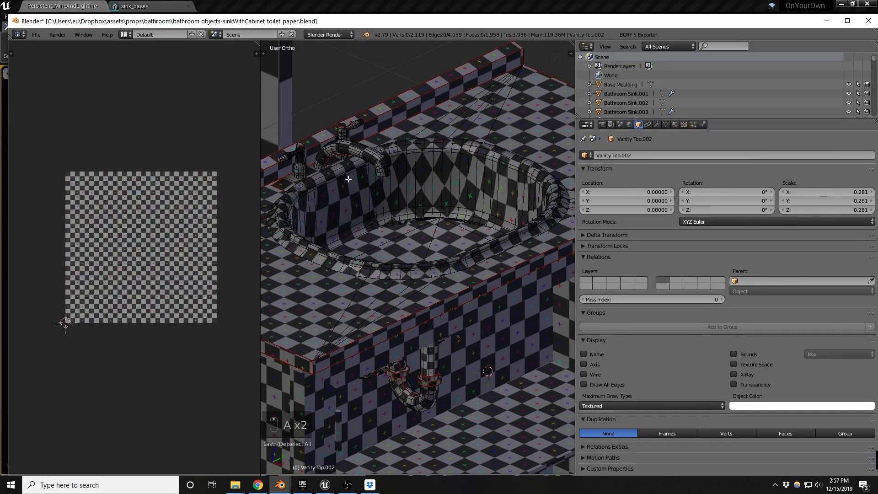
key("l")
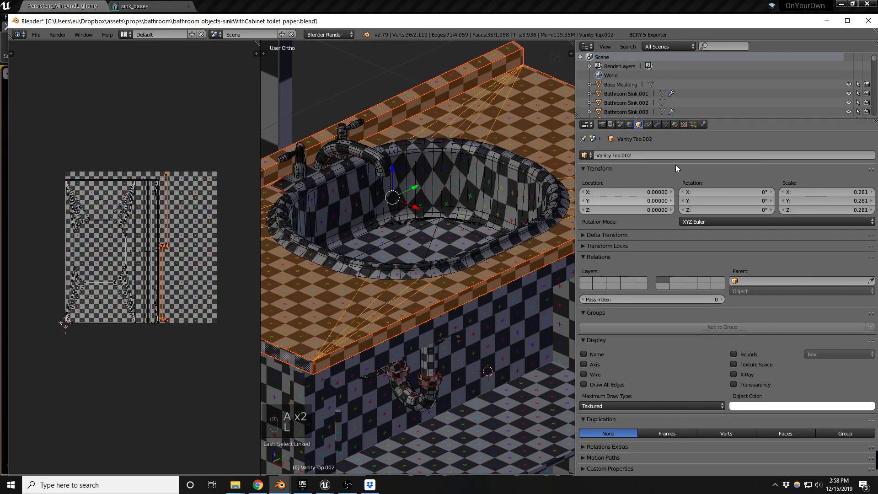
Show the vanity top's materials and select only the faces assigned to sink hardware.001.
left_click(674, 124)
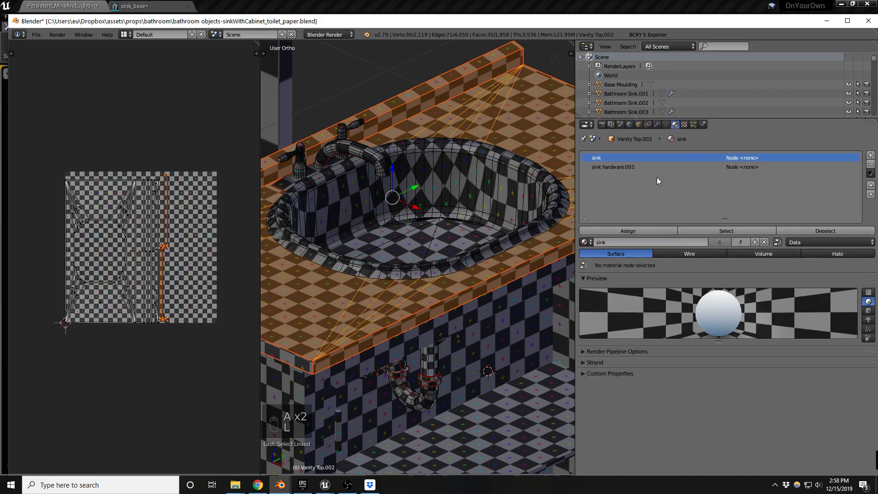
key("a")
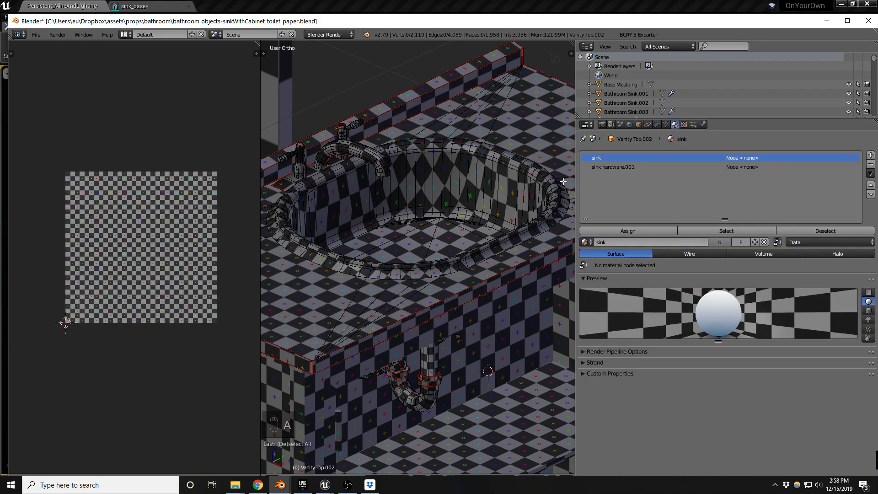
left_click(621, 168)
left_click(710, 230)
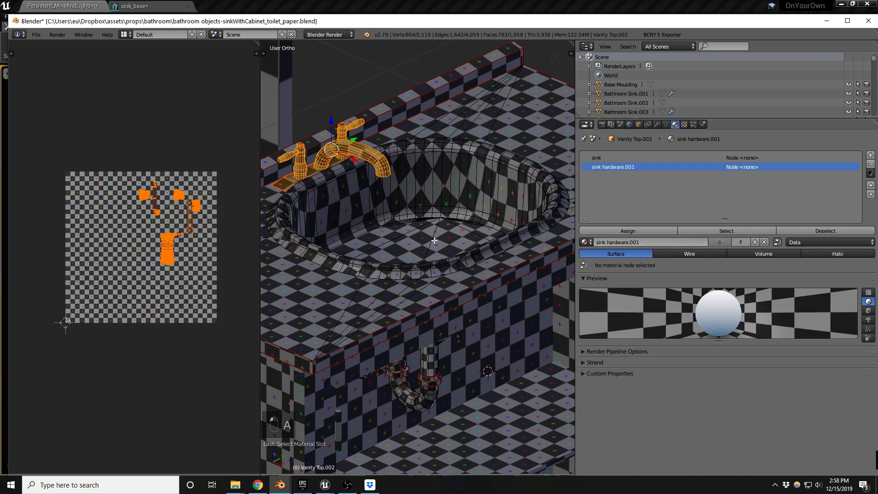
Select only the linked sink basin geometry and turn off node use for the sink hardware.001 material.
key("a")
key("l")
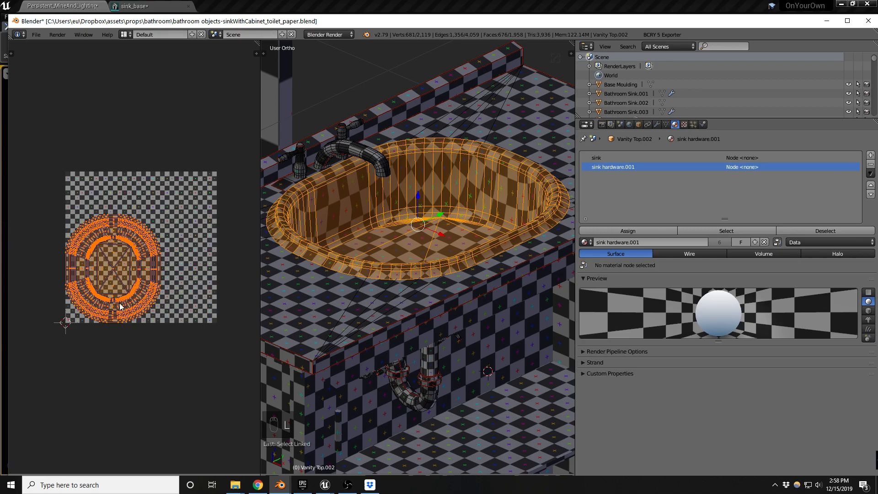
middle_click_drag(320, 265, 341, 277)
key("Tab")
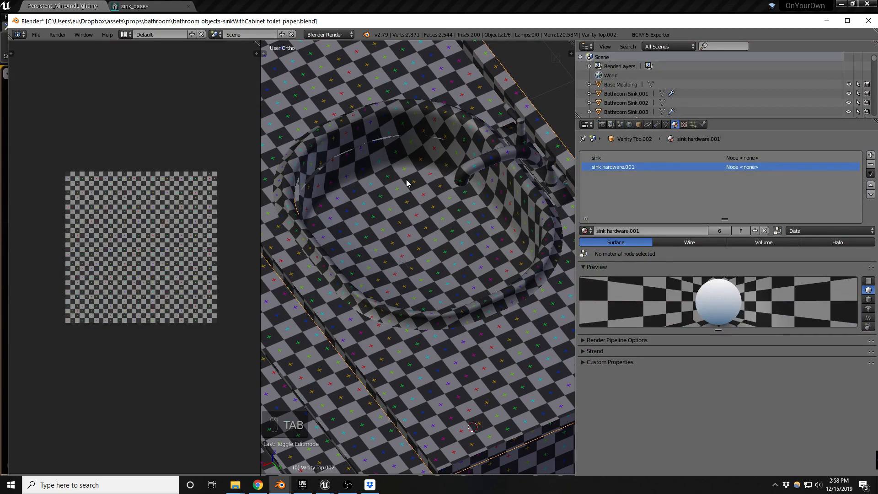
middle_click_drag(393, 211, 419, 204)
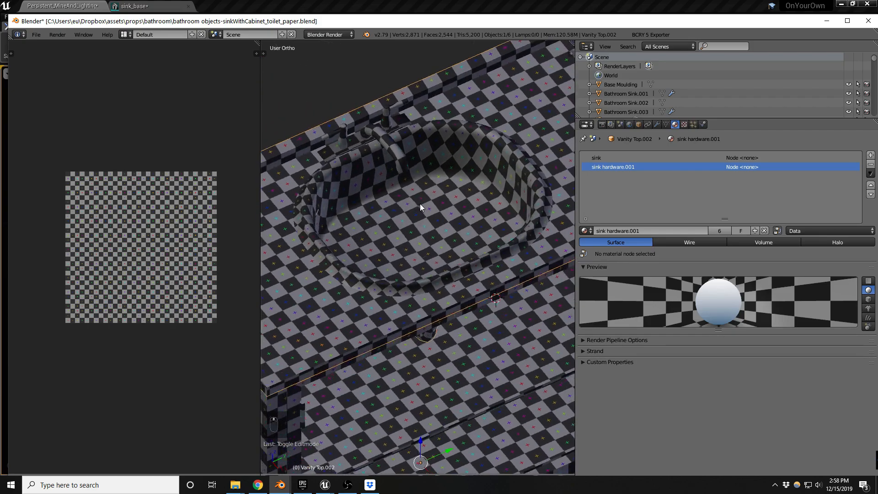
key("Tab")
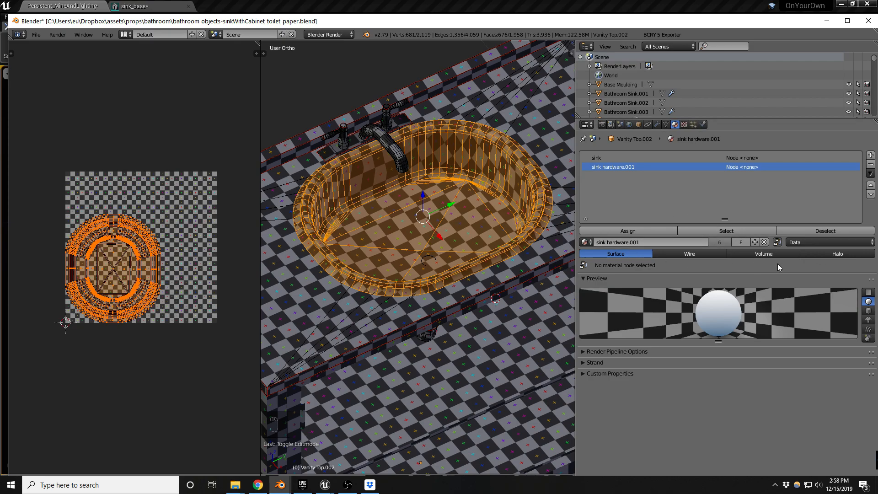
left_click(777, 242)
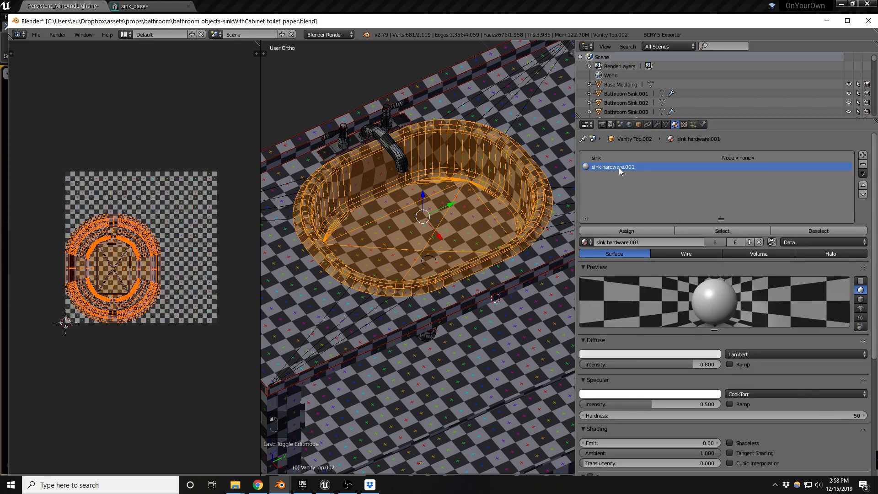
Rename the sink hardware.001 material to sink hardware and create a new material in an additional slot.
left_click(629, 243)
key("Return")
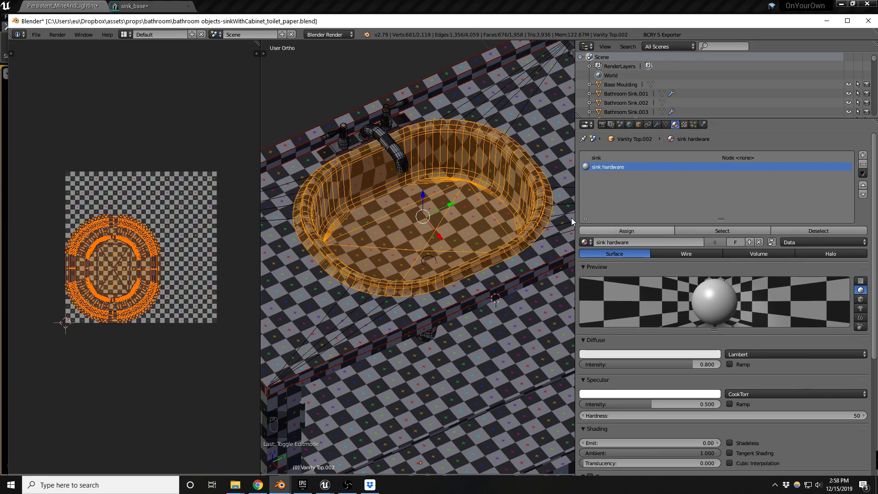
middle_click_drag(517, 210, 523, 208)
left_click(863, 155)
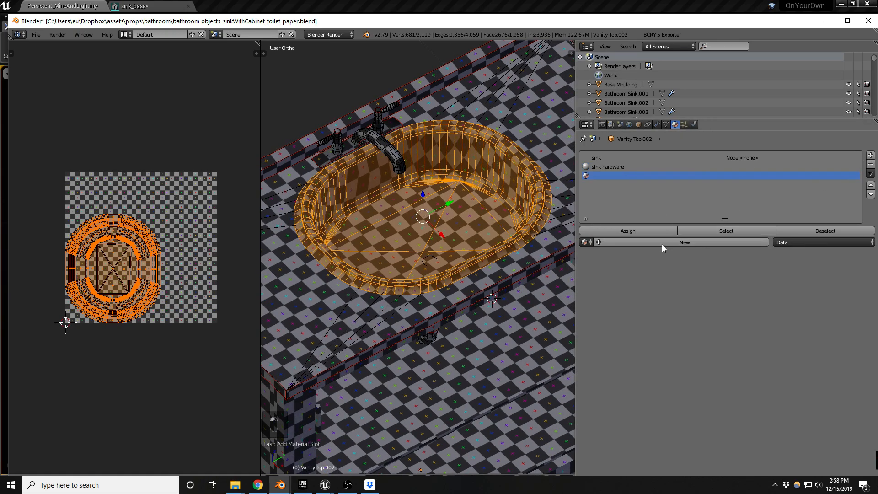
left_click(623, 244)
Name the new material sinkbowl, assign it to the selected basin geometry, and leave mesh editing.
left_click(620, 243)
type("sink")
key("Return")
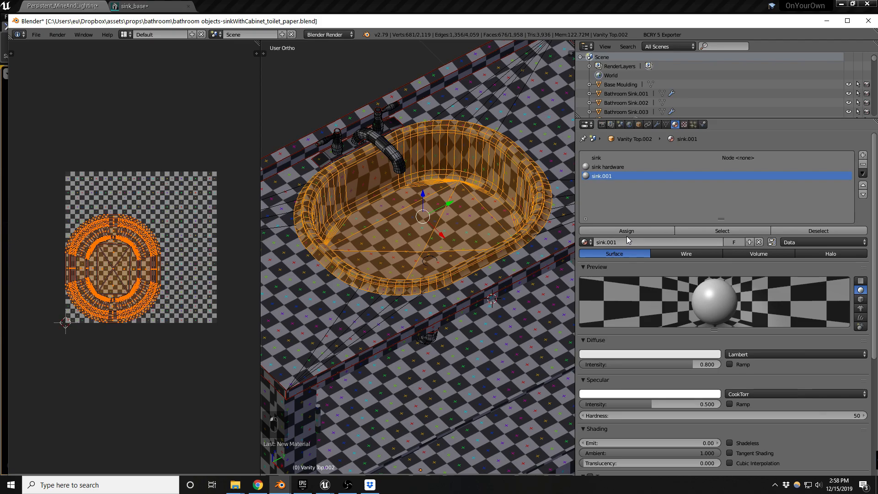
left_click(619, 242)
type("sinkbowl")
key("Return")
left_click(626, 232)
key("Tab")
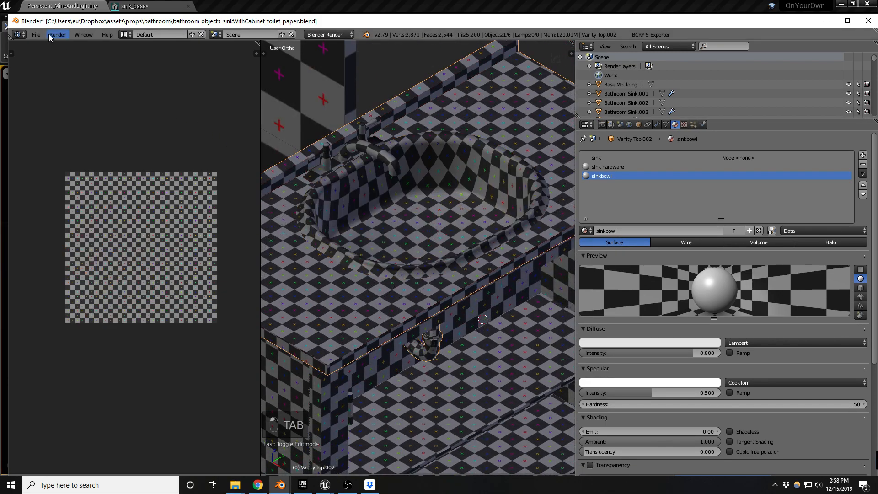
Export the vanity top as FBX, overwriting sink_counter.fbx in the bathroom folder.
left_click(36, 35)
mouse_move(92, 218)
left_click(134, 246)
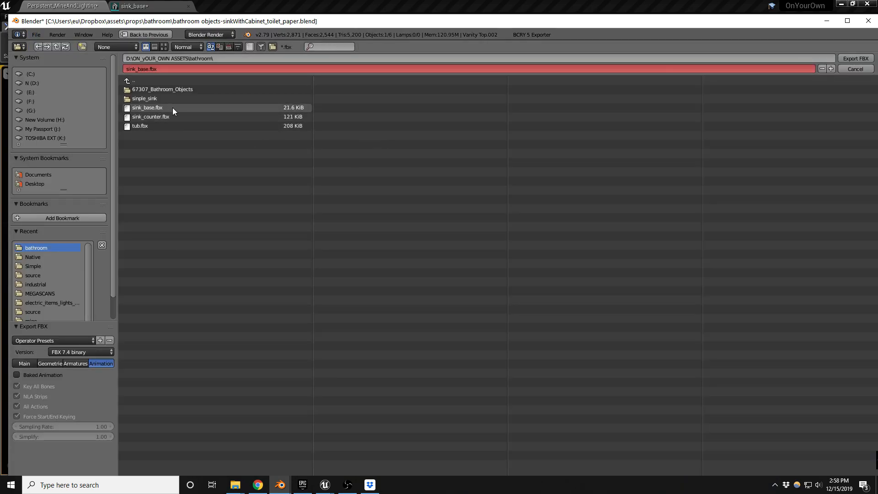
double_click(150, 115)
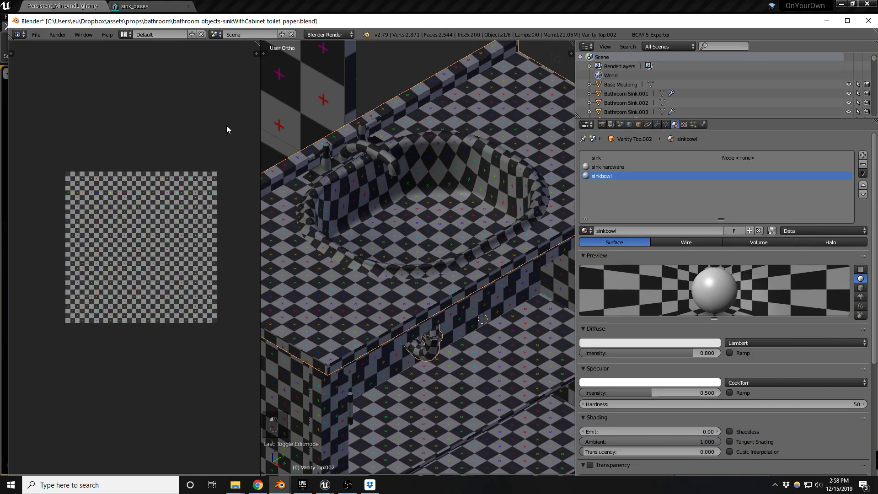
Switch to Unreal, open the sink_counter mesh, and reimport it with the updated material slots.
left_click(828, 24)
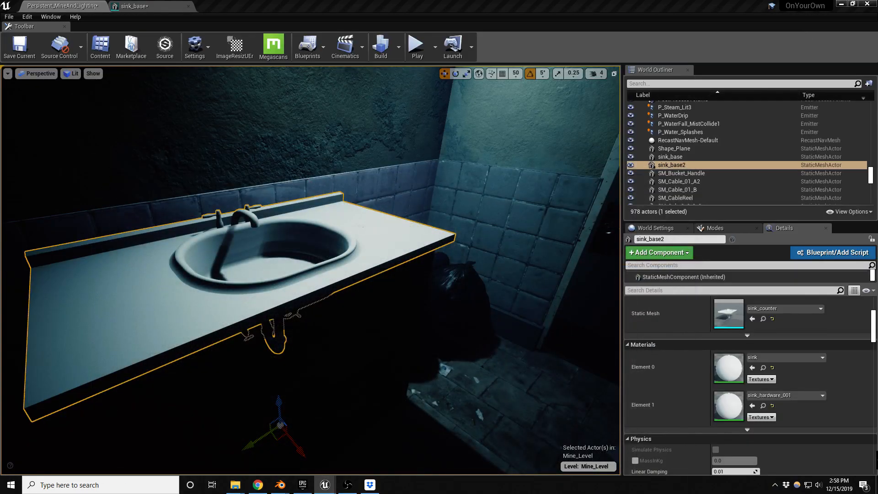
double_click(720, 314)
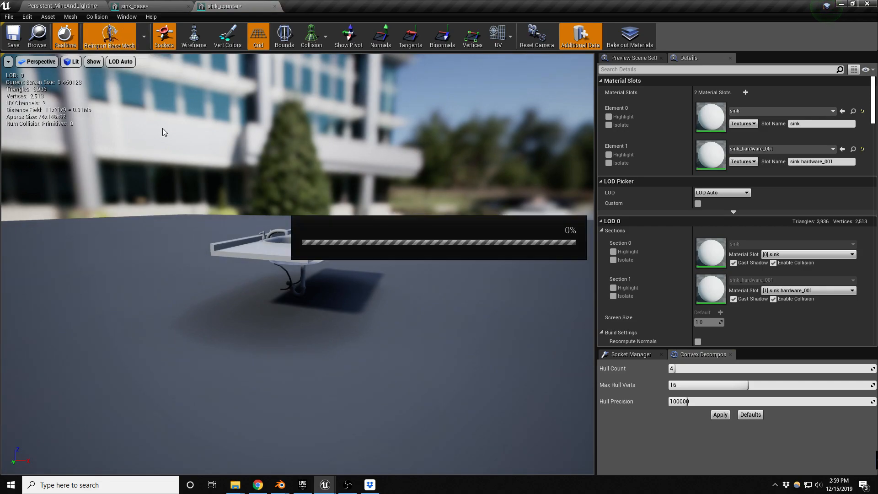
left_click(557, 316)
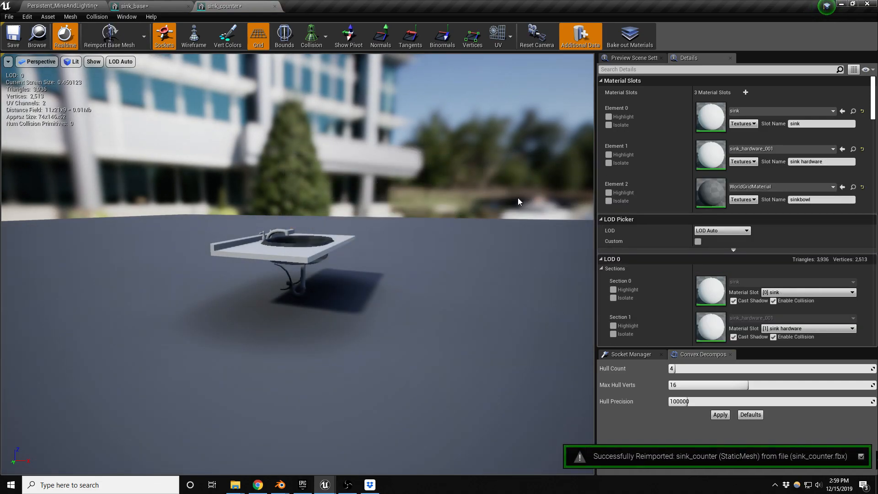
Examine the reimported sink up close and briefly highlight the sink hardware and sink material slots.
scroll(295, 242, "up", 5)
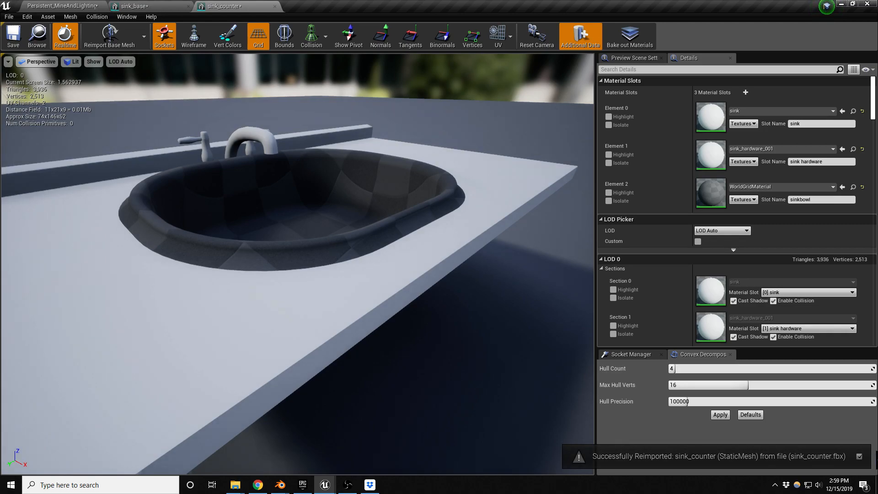
middle_click_drag(295, 242, 279, 196)
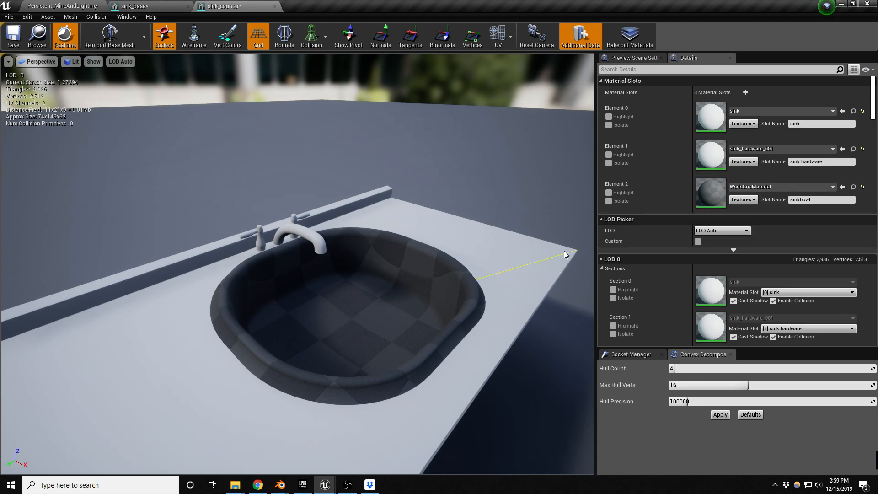
left_click(609, 156)
left_click(609, 156)
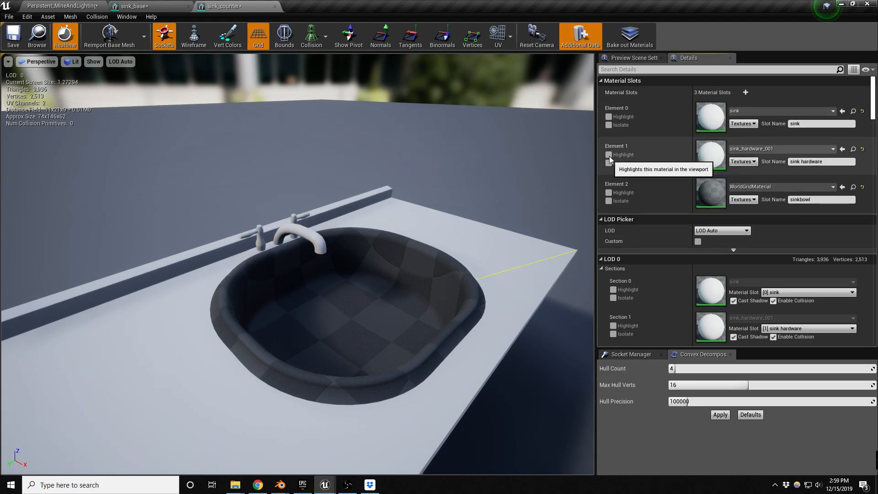
left_click(608, 116)
left_click(609, 116)
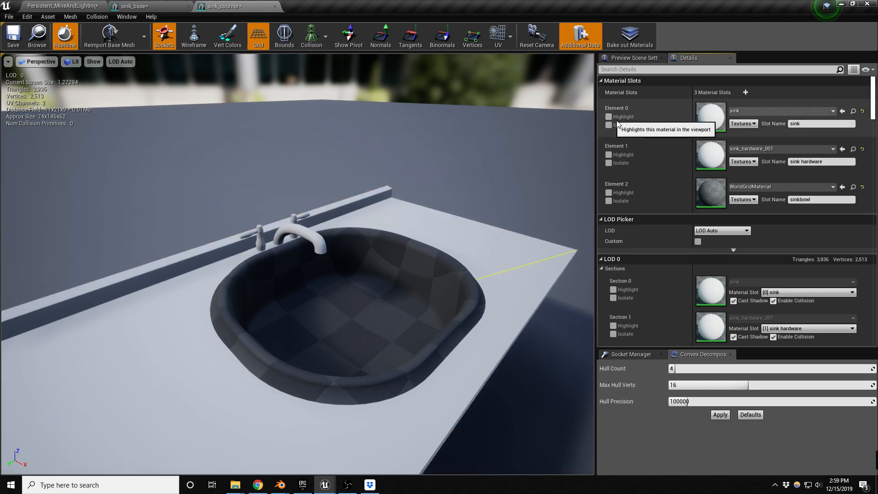
Assign the Plastic_White_Inst material to the sink slot of the counter mesh.
left_click(781, 110)
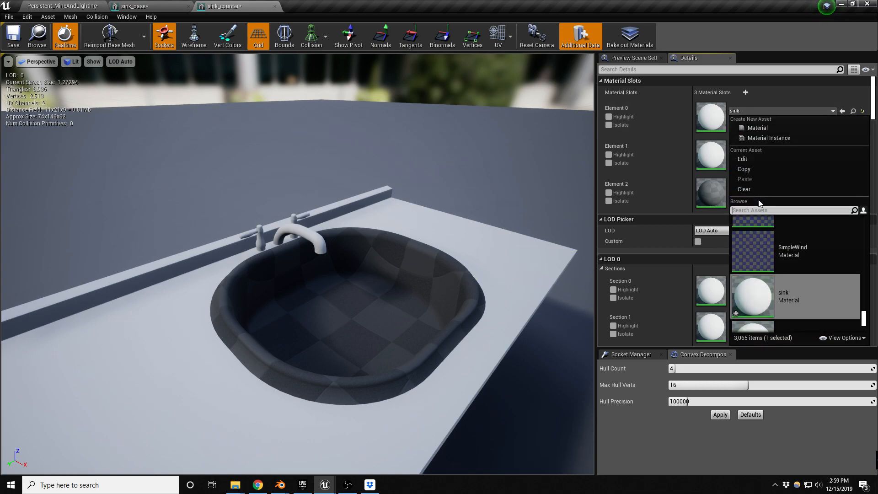
type("plastic")
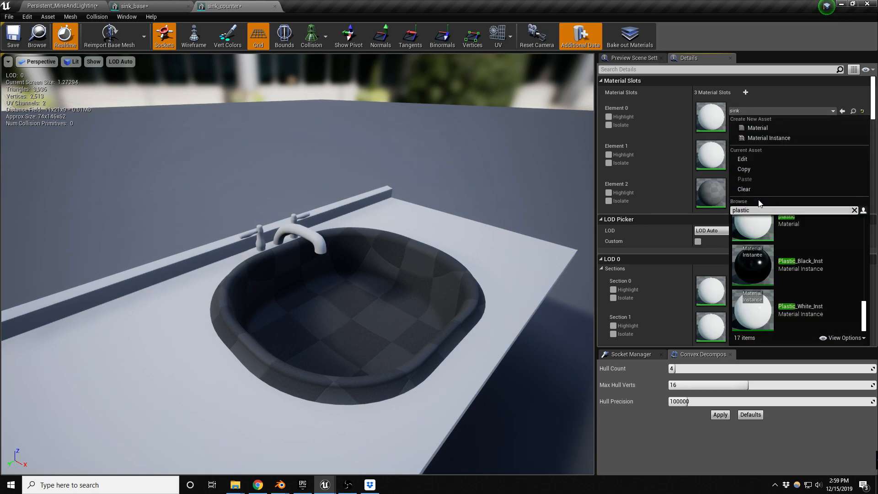
left_click(789, 328)
mouse_move(417, 279)
middle_mouse_down()
mouse_move(418, 288)
mouse_move(414, 282)
middle_mouse_up()
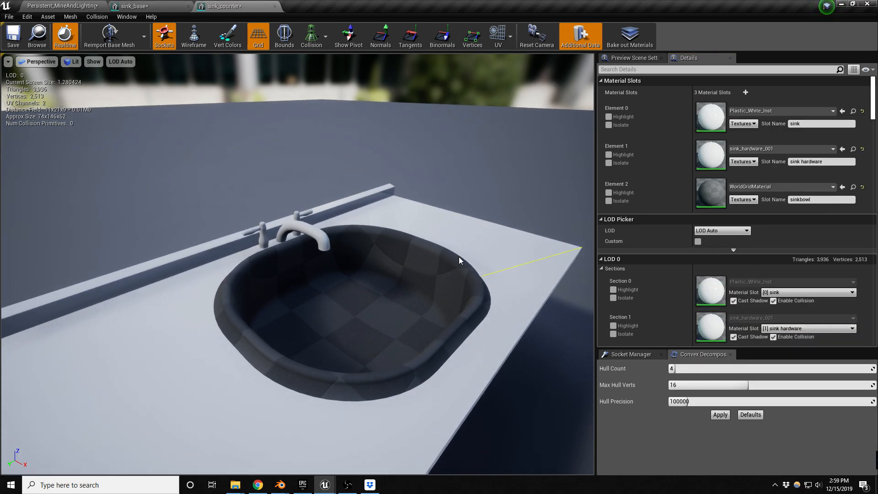
Assign the M_Metal_Burnished_Steel material to the sink hardware slot.
left_click(783, 150)
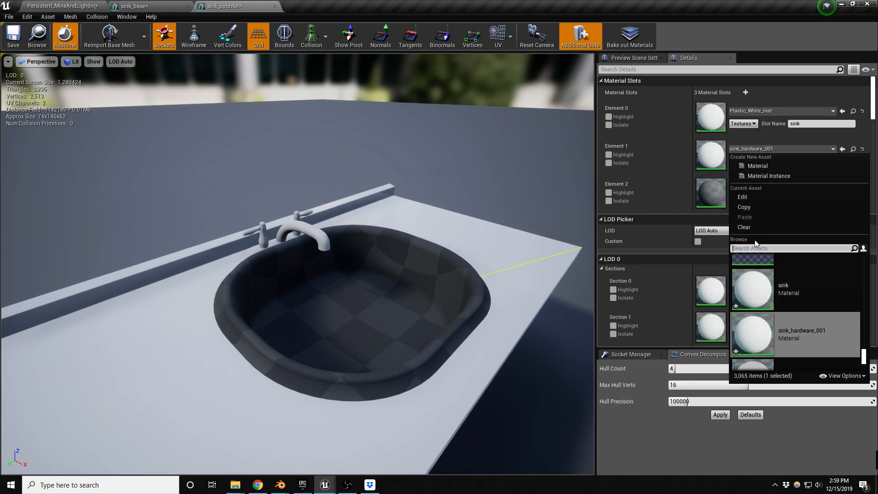
type("metal")
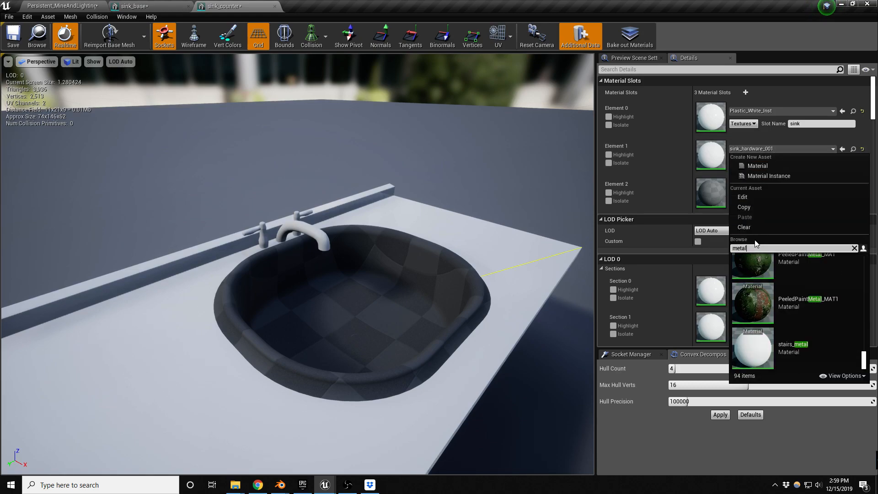
scroll(819, 331, "up", 5)
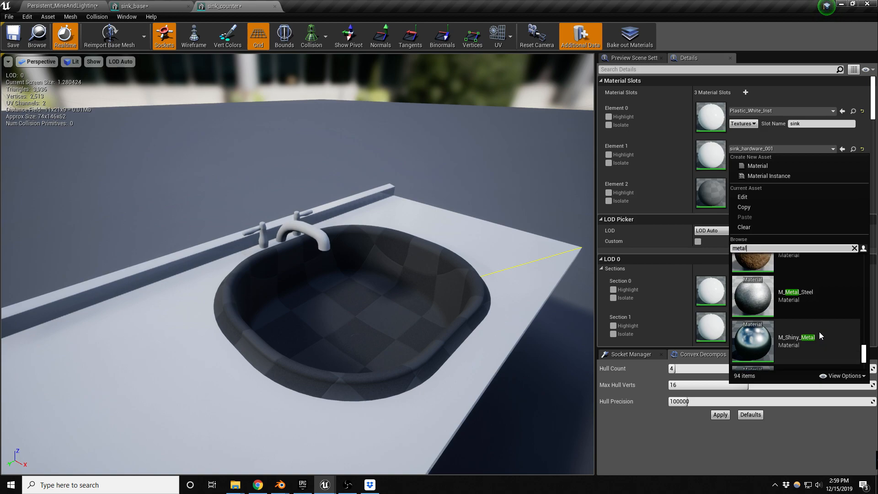
scroll(819, 331, "down", 2)
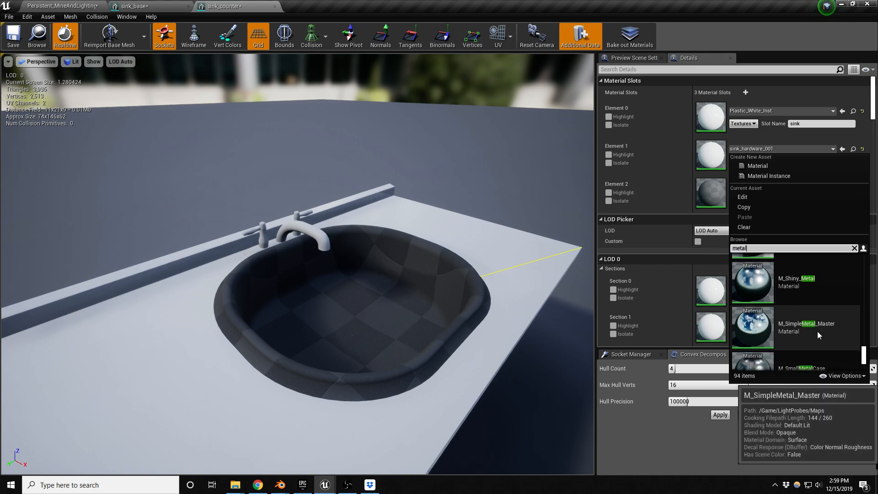
scroll(805, 332, "up", 4)
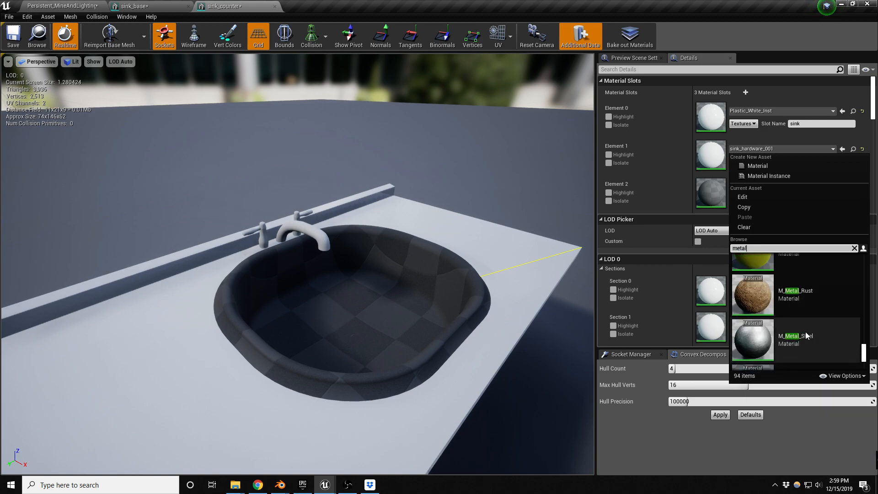
scroll(805, 331, "up", 5)
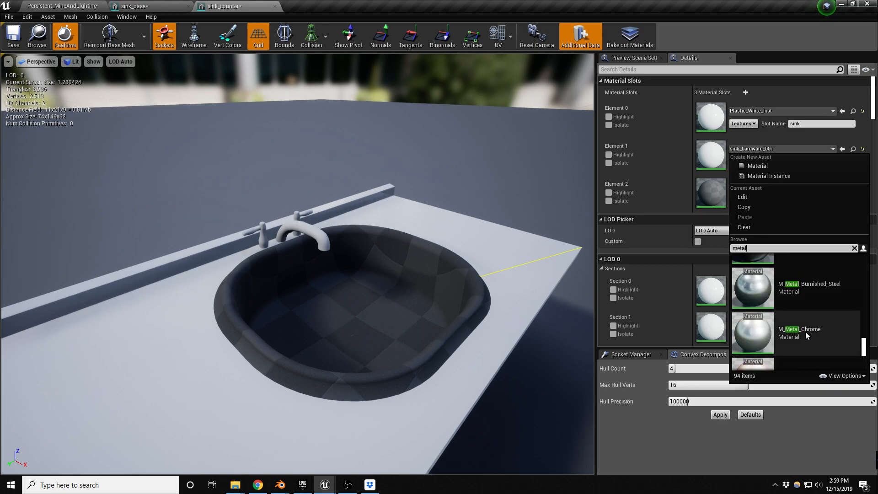
left_click(808, 285)
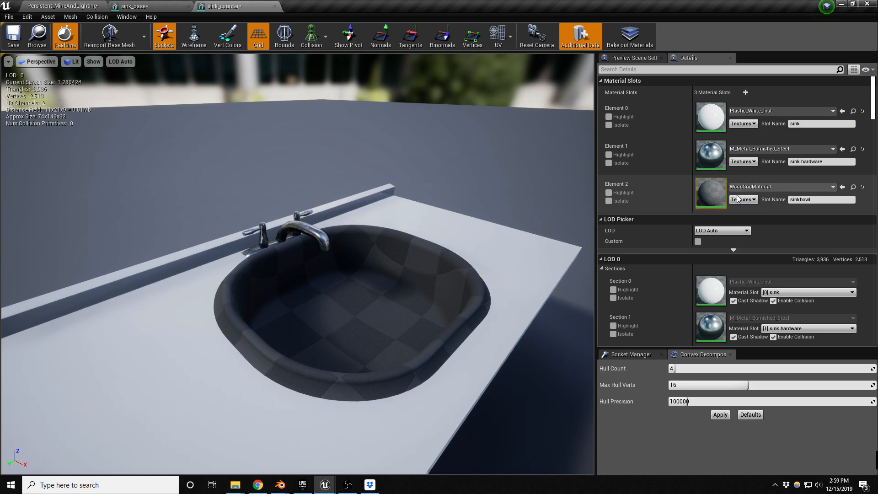
Assign the white material named plastic to the sinkbowl slot.
left_click(771, 187)
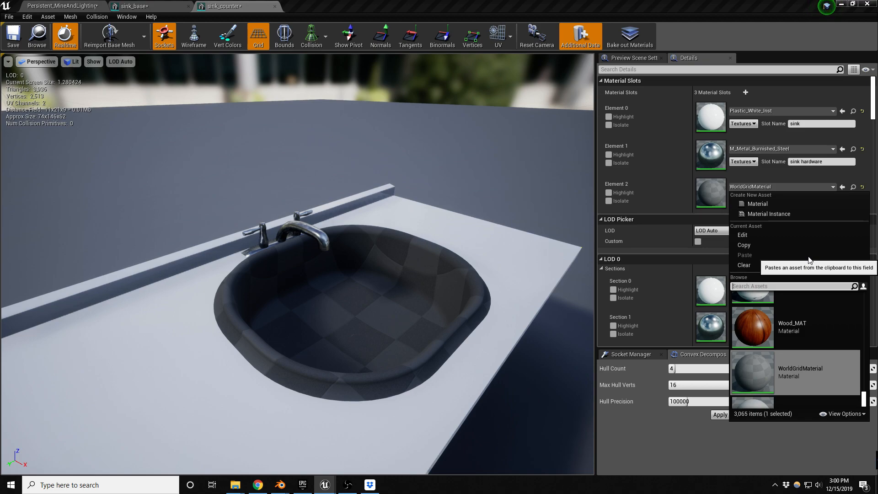
type("plastic")
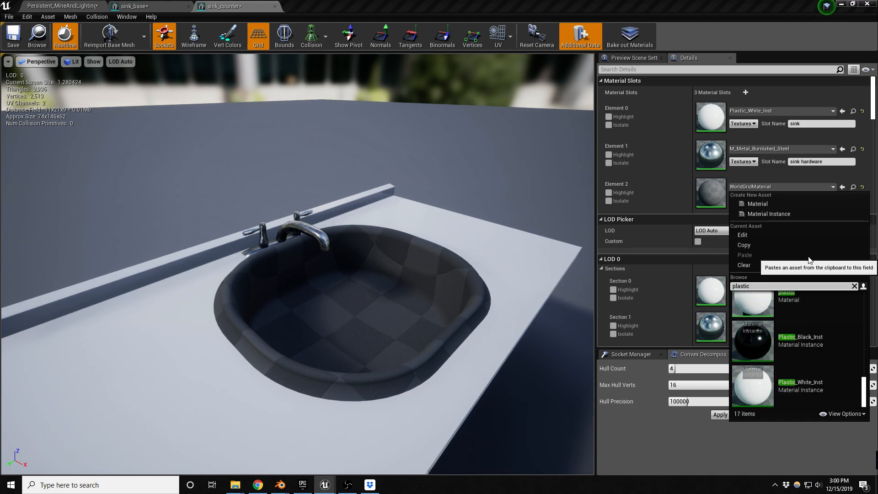
scroll(805, 361, "up", 5)
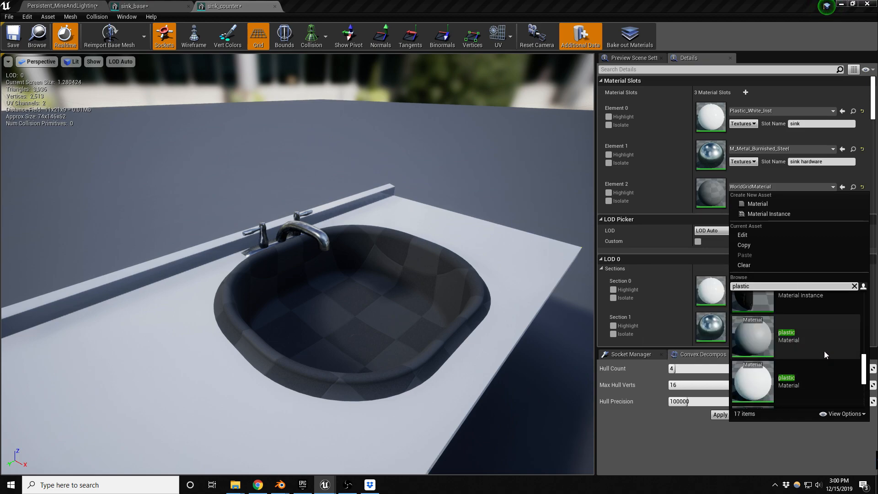
scroll(855, 346, "down", 5)
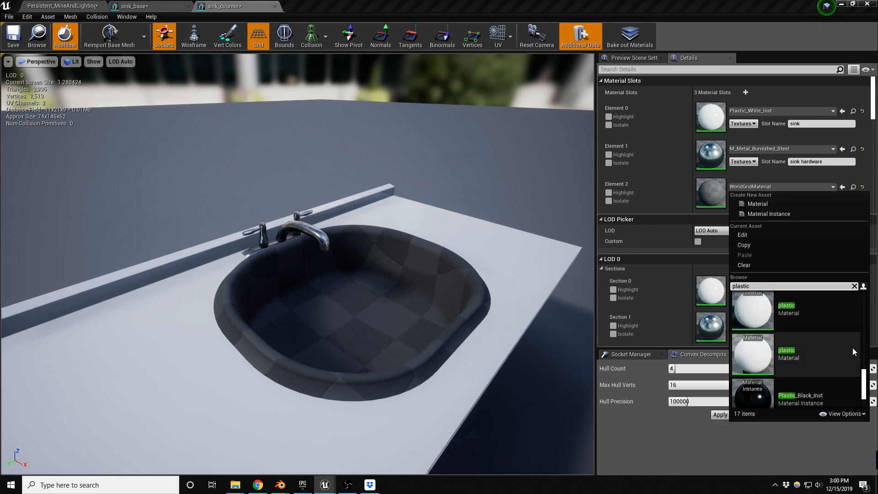
left_click(852, 347)
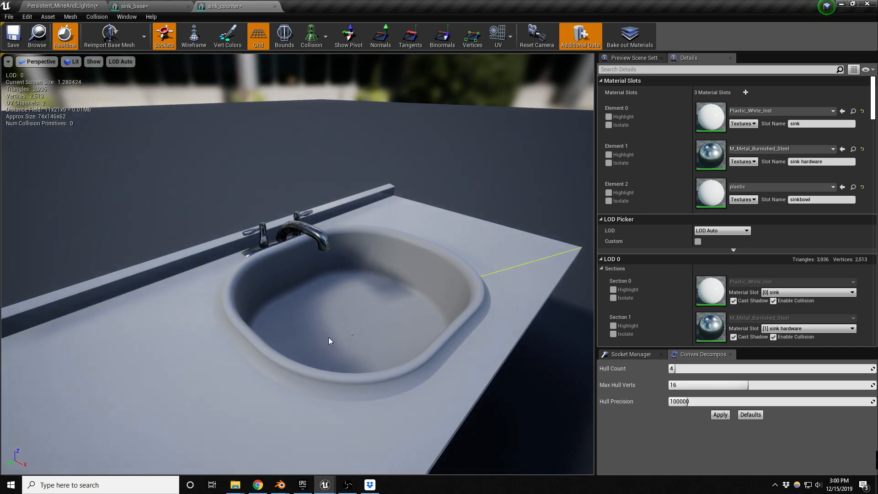
Save the sink_counter mesh along with all other modified assets and levels.
mouse_move(378, 303)
middle_mouse_down()
mouse_move(328, 331)
mouse_move(376, 298)
middle_mouse_up()
key("ctrl+s")
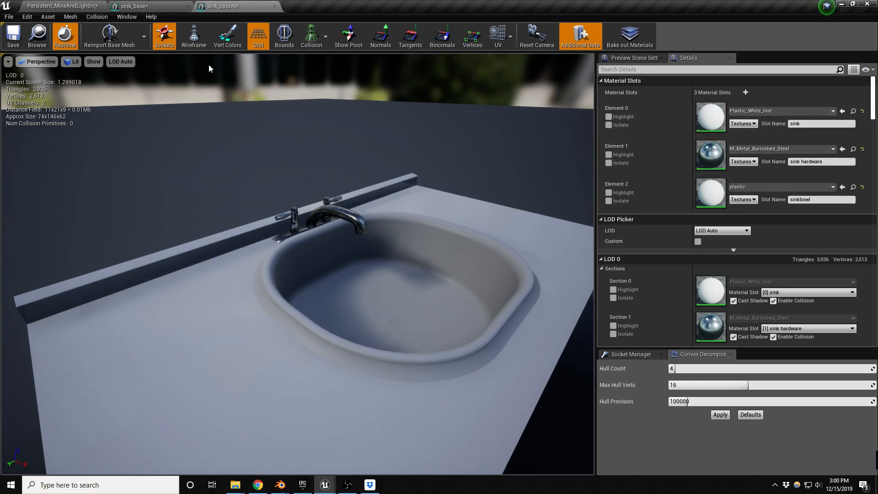
key("ctrl+shift+s")
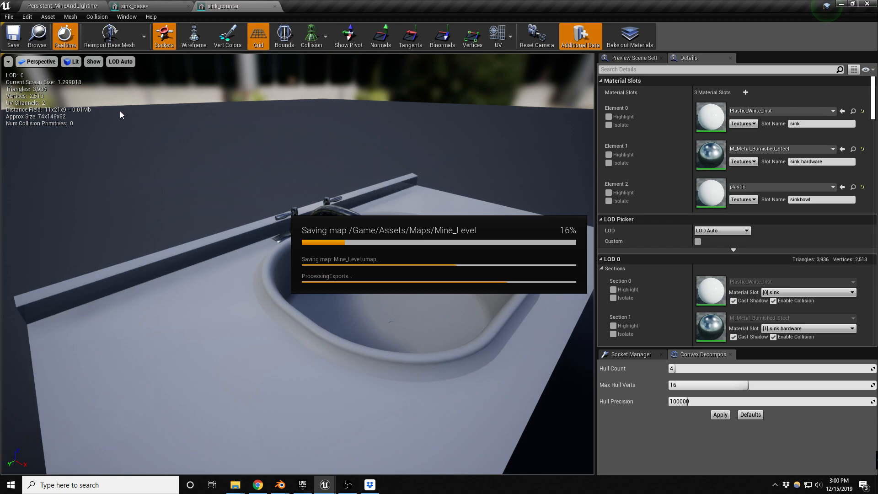
Return to the bathroom level and examine the sink counter's materials up close.
left_click(77, 7)
mouse_move(320, 204)
right_mouse_down()
mouse_move(372, 212)
mouse_move(348, 217)
mouse_move(352, 147)
right_mouse_up()
key("e")
key("w")
key("s")
key("d")
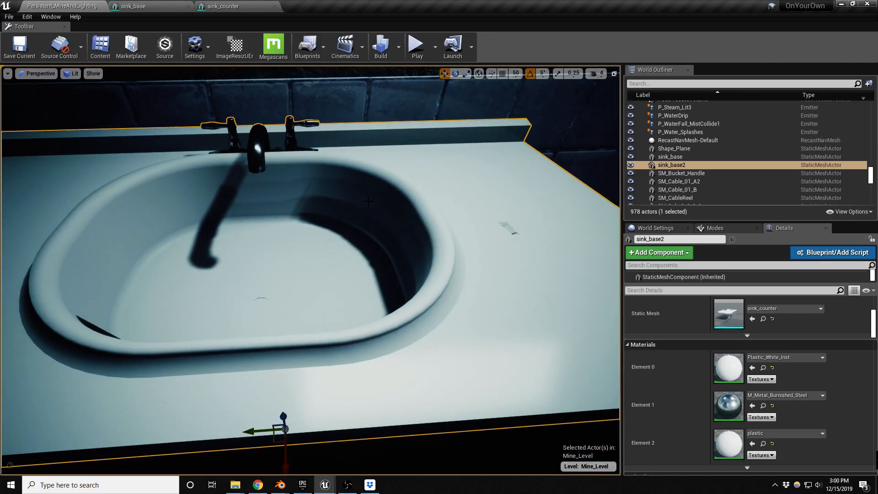
Focus on the floor trash lying on the countertop, deselect it, and examine the sink basin from above.
left_click(505, 226)
key("f")
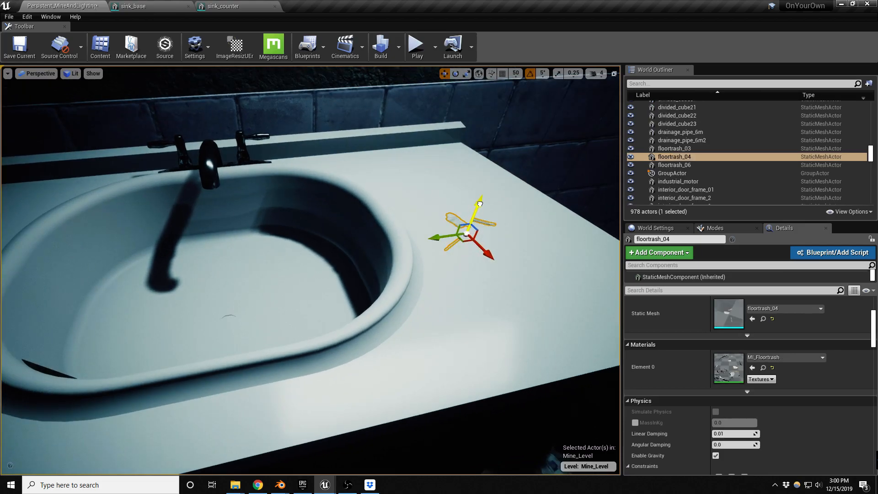
key("Escape")
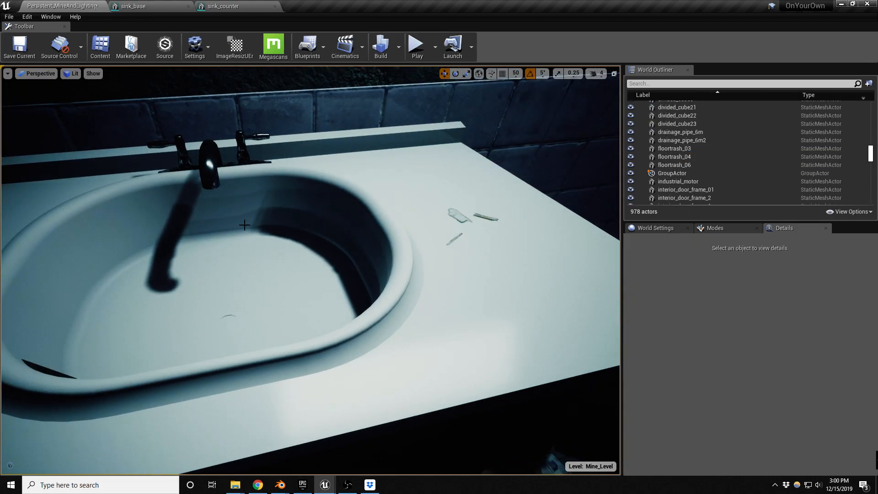
right_click_drag(230, 243, 249, 174)
right_click_drag(343, 207, 330, 221)
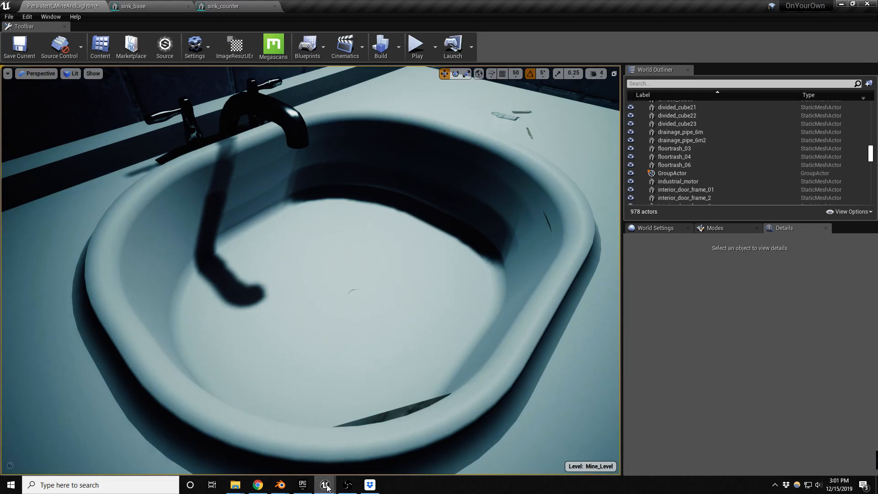
Switch to Blender and put the sink countertop mesh in edit mode, viewing the bowl from above in a maximized viewport.
mouse_move(279, 483)
left_click(315, 453)
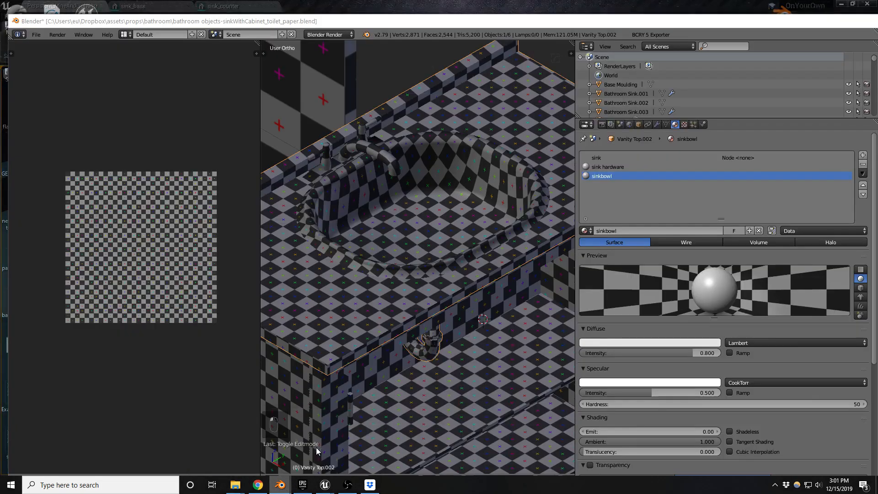
key("Tab")
key("Tab")
key("Tab")
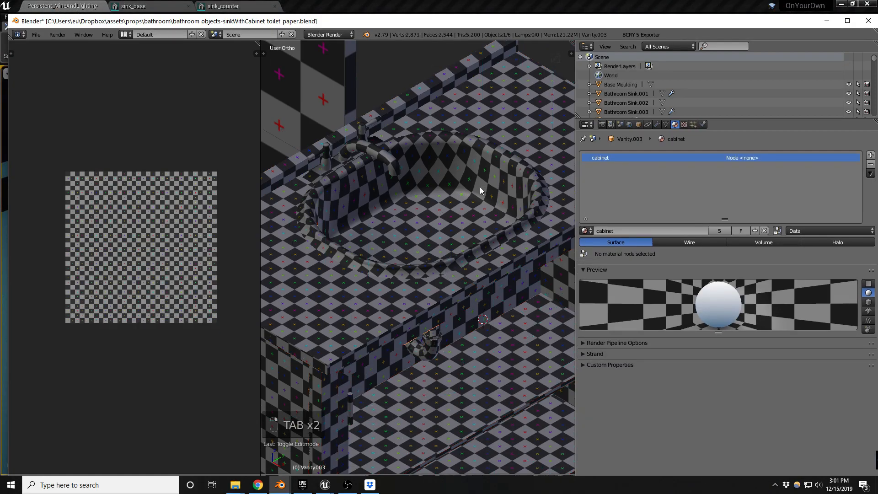
scroll(480, 187, "up", 8)
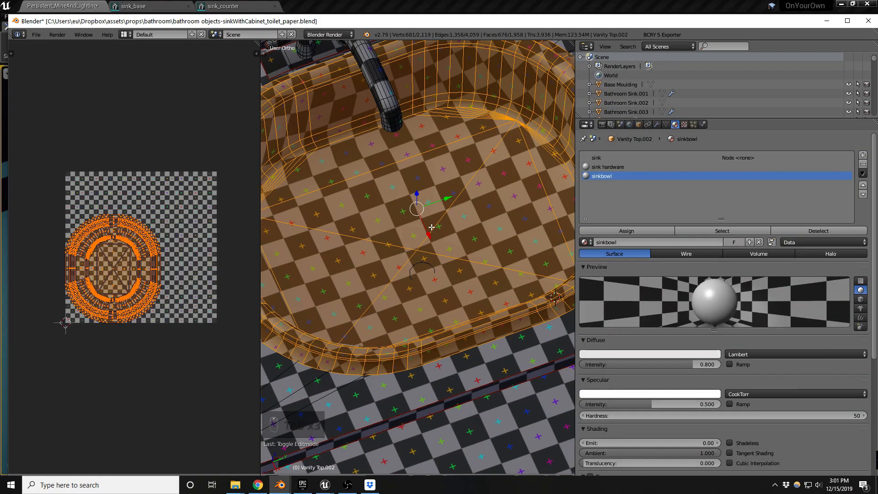
key("shift+space")
scroll(400, 243, "down", 2)
middle_click_drag(463, 199, 440, 227)
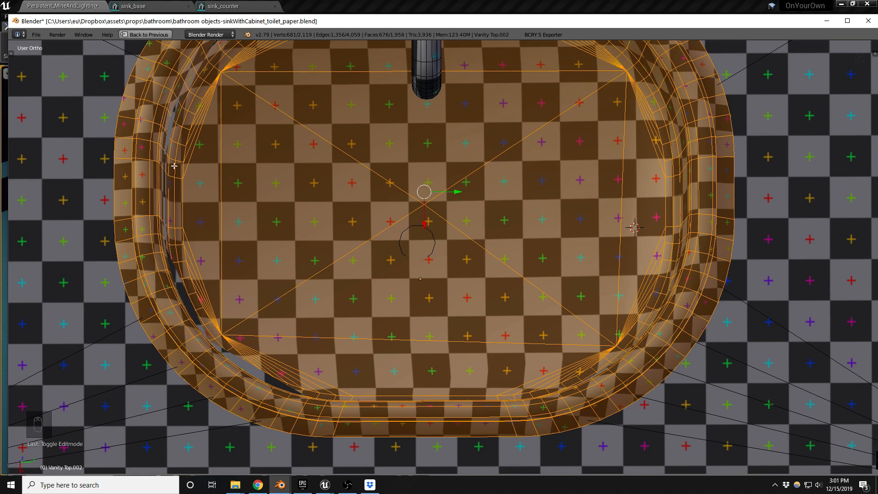
Select the bowl's floor faces with all their linked geometry and separate the bowl from the countertop as its own object.
key("ctrl+Tab")
left_click(318, 206)
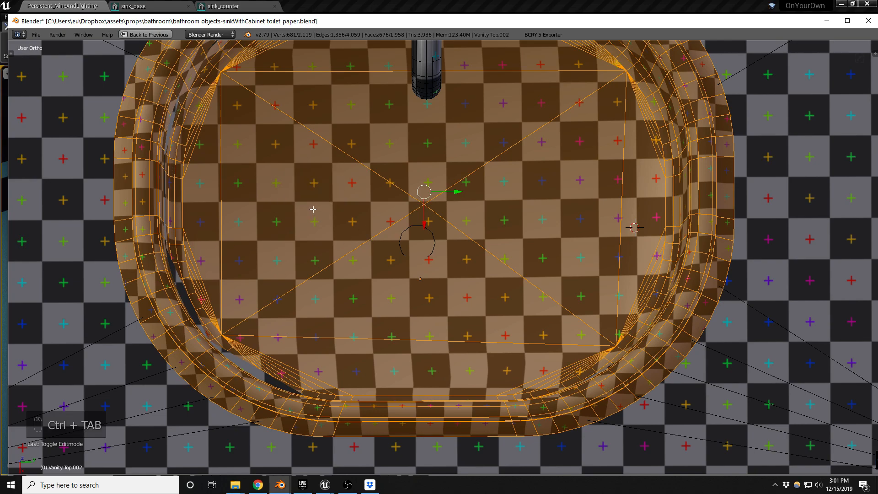
right_click(313, 208)
right_click(427, 257, "shift")
right_click(517, 206, "shift")
right_click(415, 138, "shift")
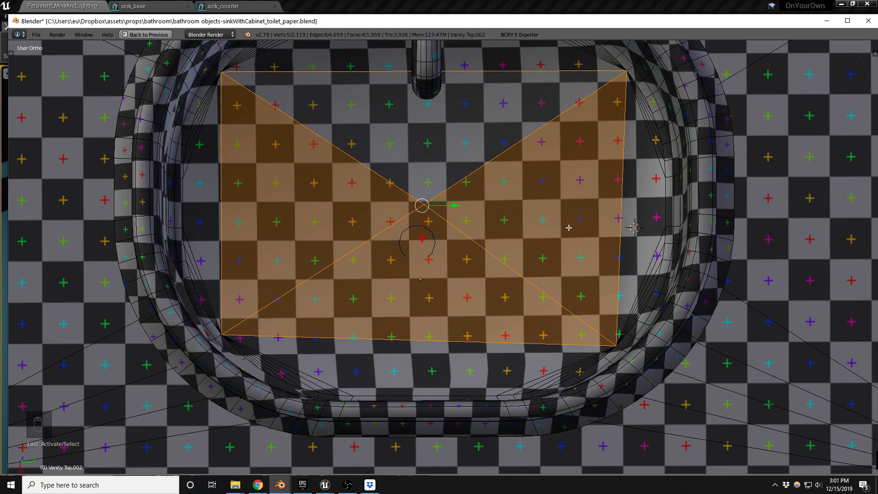
key("ctrl+l")
scroll(521, 225, "down", 4)
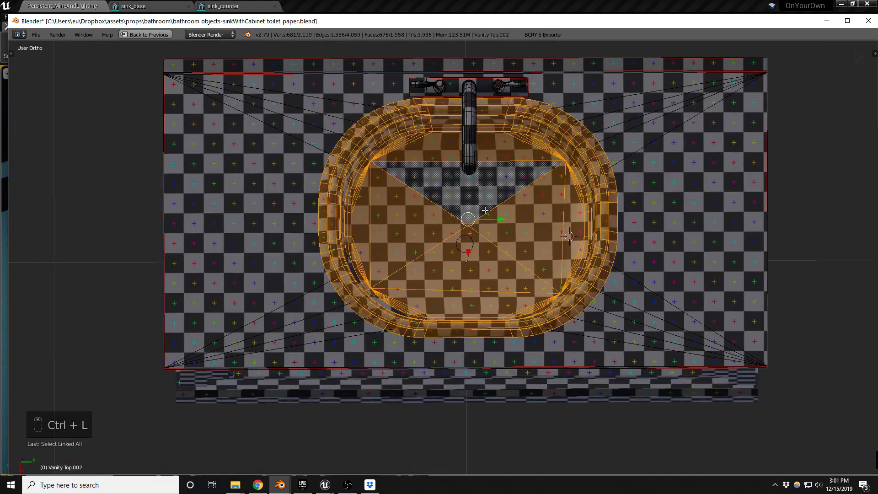
scroll(485, 208, "up", 2)
key("p")
left_click(485, 199)
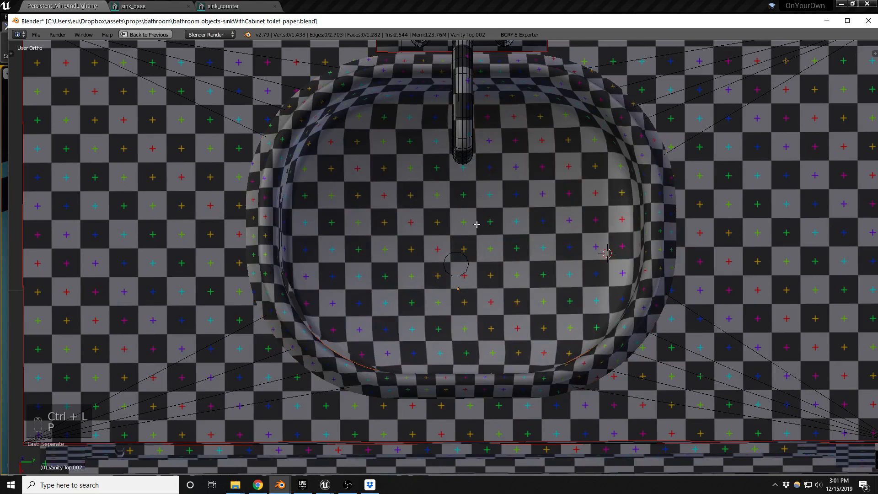
Put the separated bowl in edit mode, select the four central triangular faces of its floor, and maximize the Blender window.
key("Tab")
right_click(474, 233)
key("Tab")
right_click(466, 210)
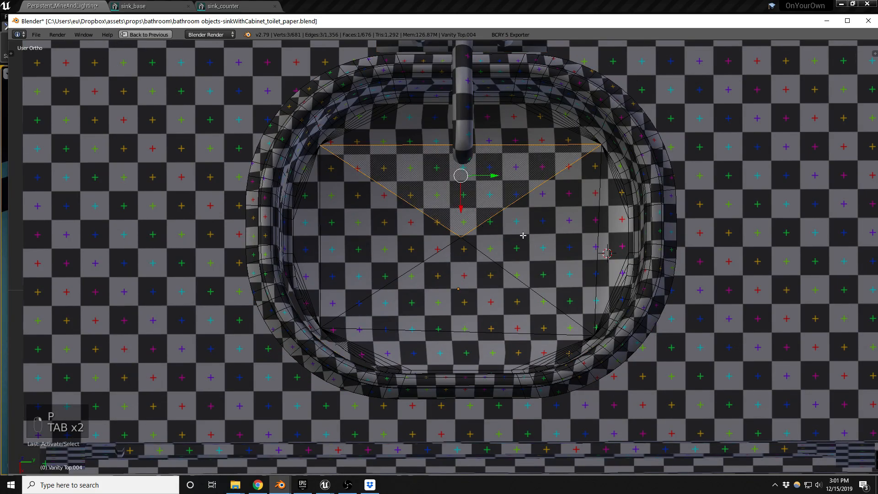
right_click(523, 236, "shift")
right_click(464, 272, "shift")
right_click(407, 247, "shift")
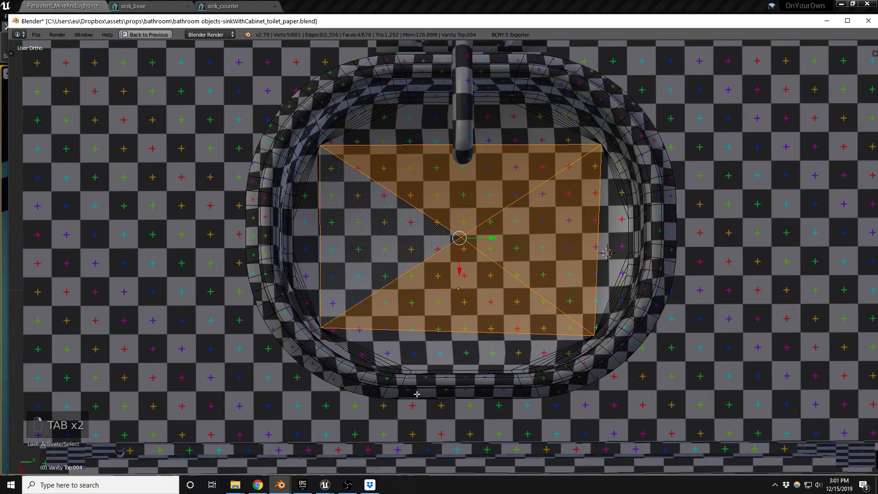
double_click(391, 23)
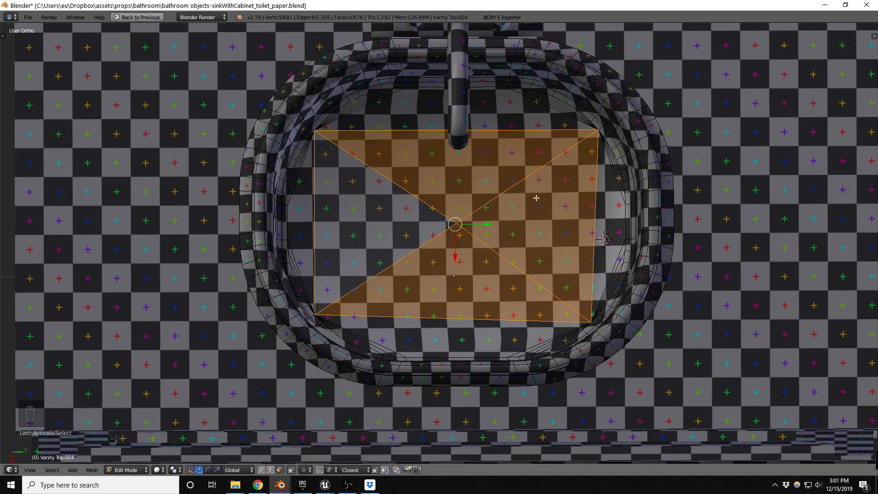
Enable proportional editing and try scaling down the central floor faces with a proportional size of about 0.29.
key("o")
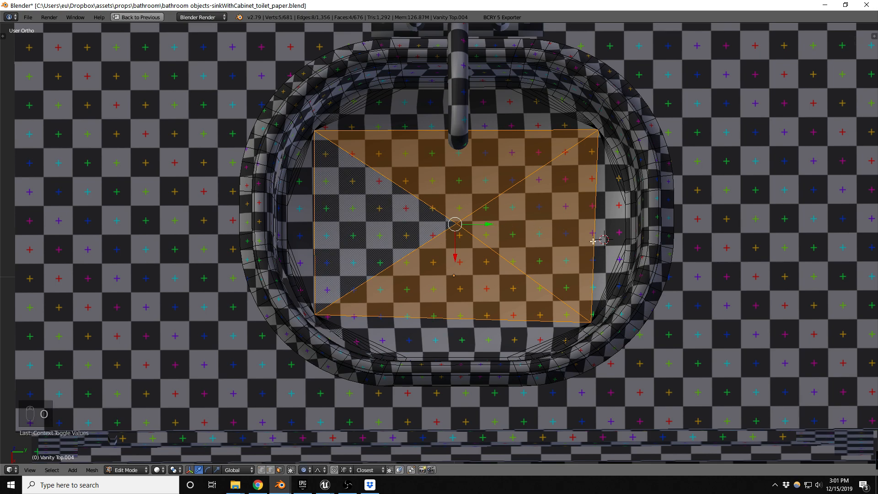
key("s")
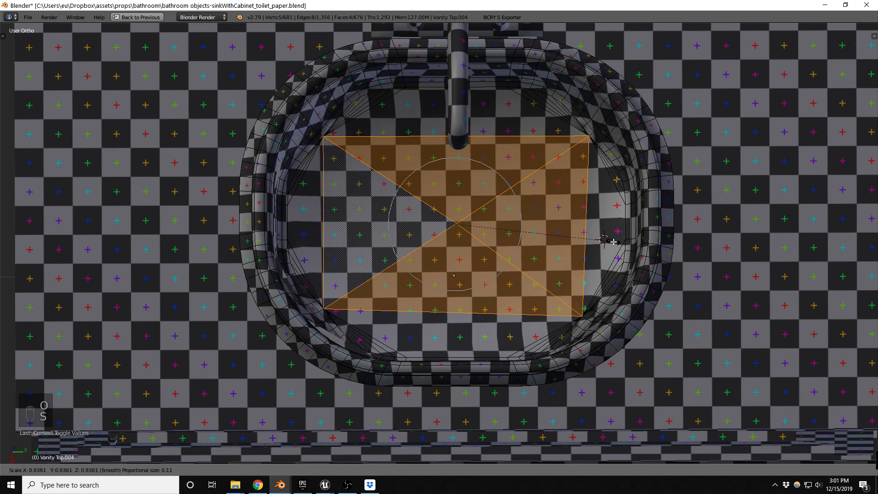
scroll(611, 242, "down", 2)
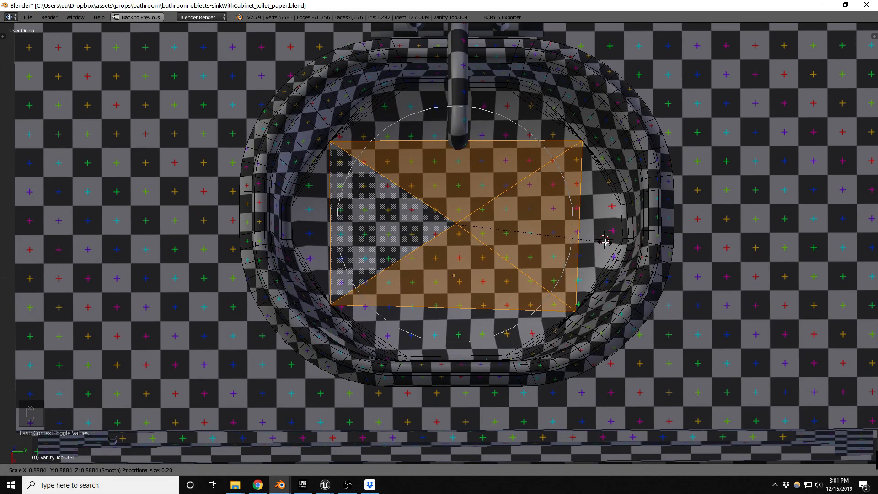
scroll(603, 242, "down", 4)
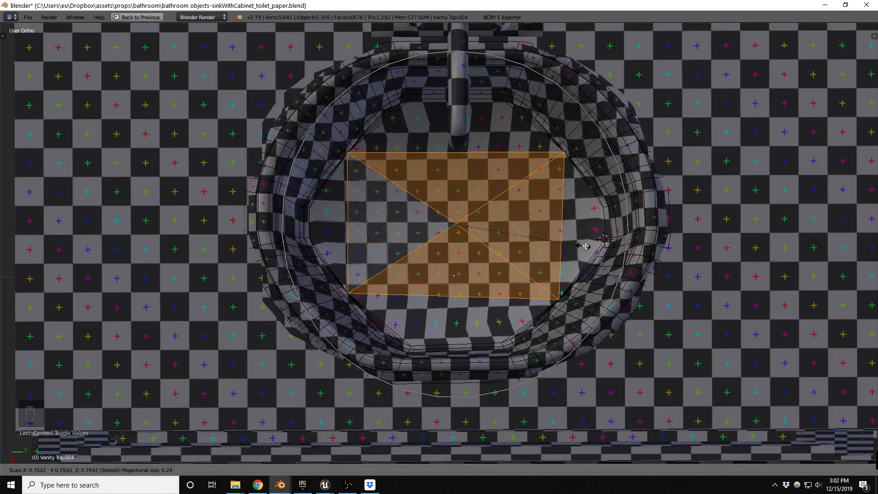
scroll(609, 240, "down", 1)
right_click(610, 239)
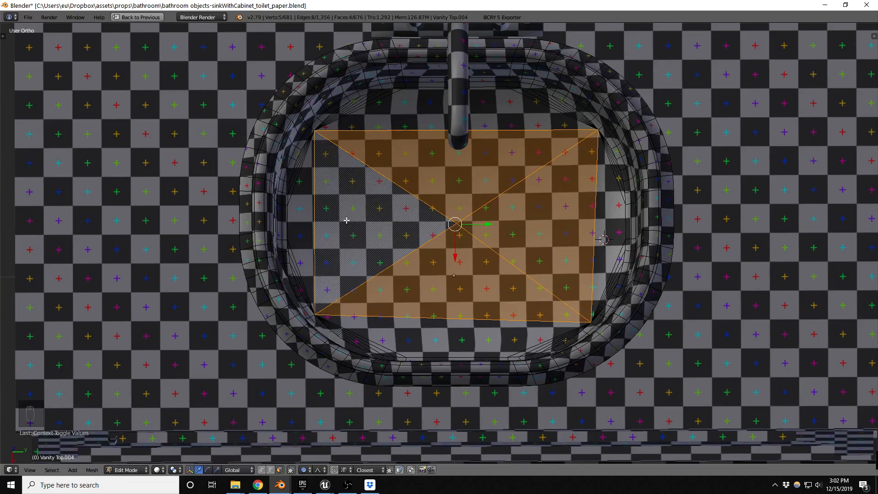
Extend the selection to the outer floor faces and scale the basin floor to about 0.82 with a proportional size of 0.20.
right_click(292, 222, "shift")
right_click(607, 207, "shift")
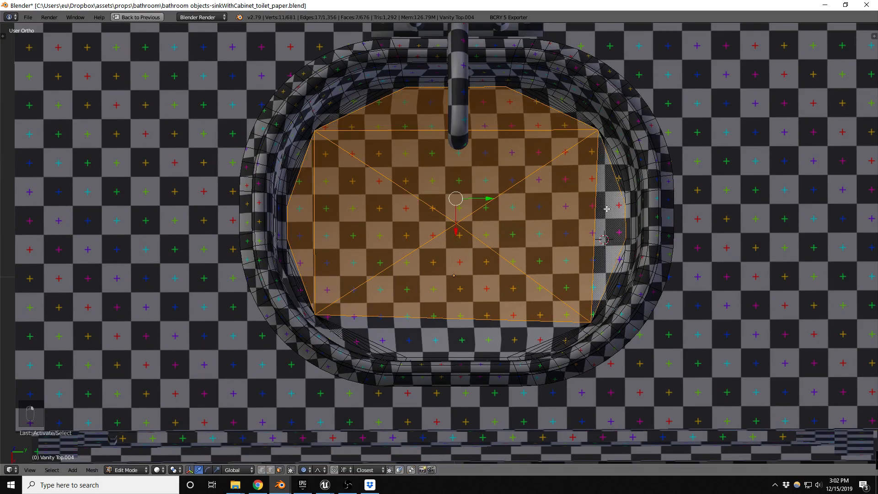
right_click(471, 325, "shift")
middle_click_drag(618, 220, 590, 189)
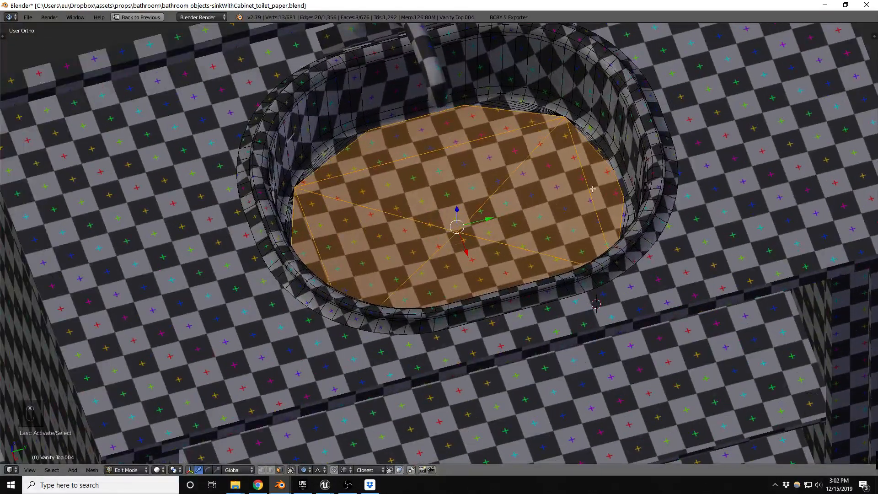
key("s")
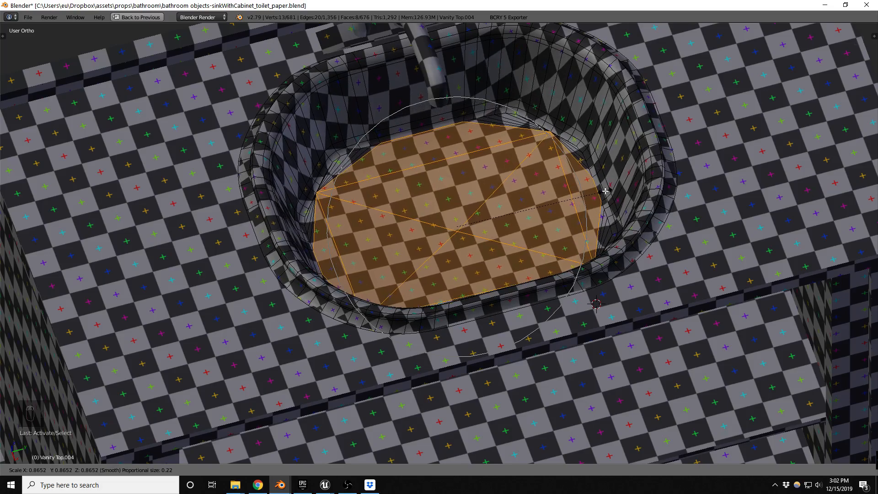
scroll(599, 191, "up", 1)
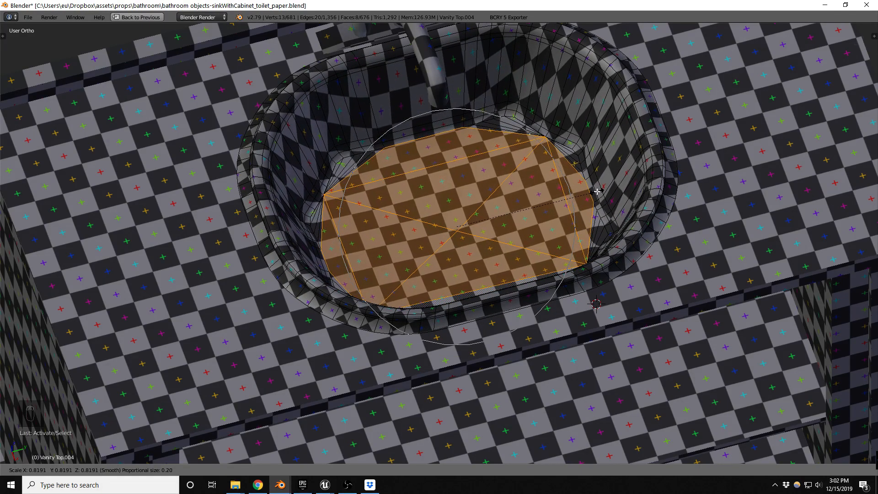
left_click(597, 192)
Examine the basin's shape in and out of edit mode, and undo the last scaling of the floor.
middle_click_drag(597, 192, 575, 137)
scroll(576, 206, "up", 3)
key("Tab")
key("Tab")
scroll(577, 130, "up", 2)
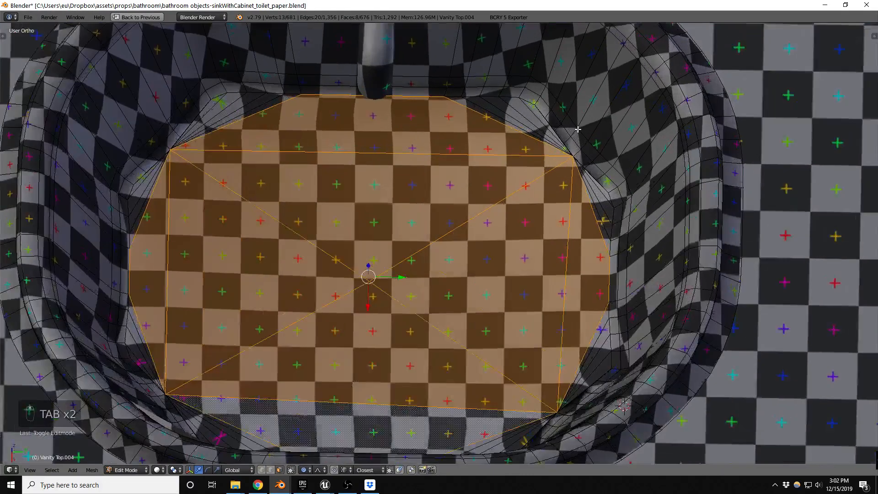
scroll(578, 129, "up", 2)
key("ctrl+z")
key("ctrl+z")
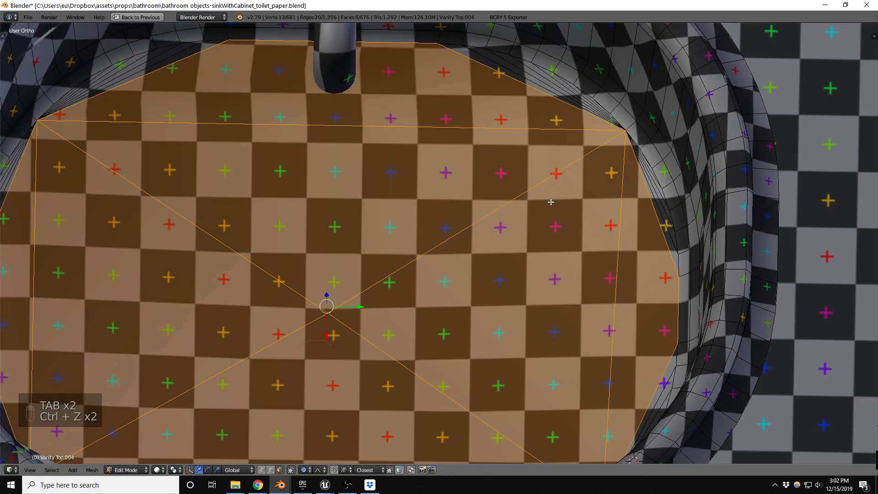
scroll(551, 201, "down", 3)
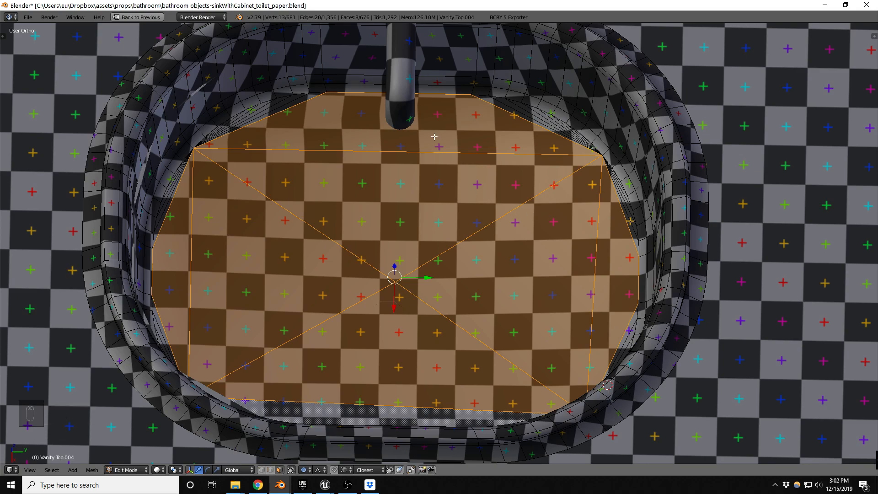
Switch to edge selection and select the edge loops that run around the whole perimeter of the basin floor.
key("ctrl+Tab")
left_click(398, 128)
left_click(350, 95, "alt")
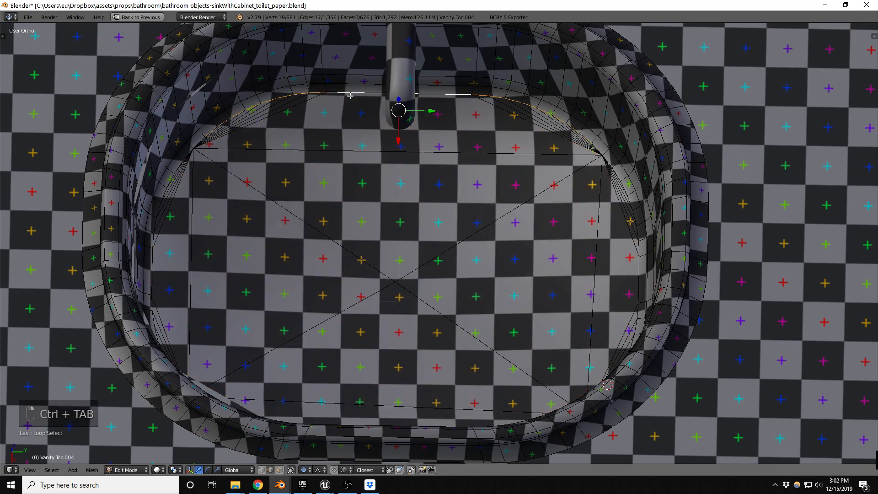
right_click(170, 177, "alt+shift")
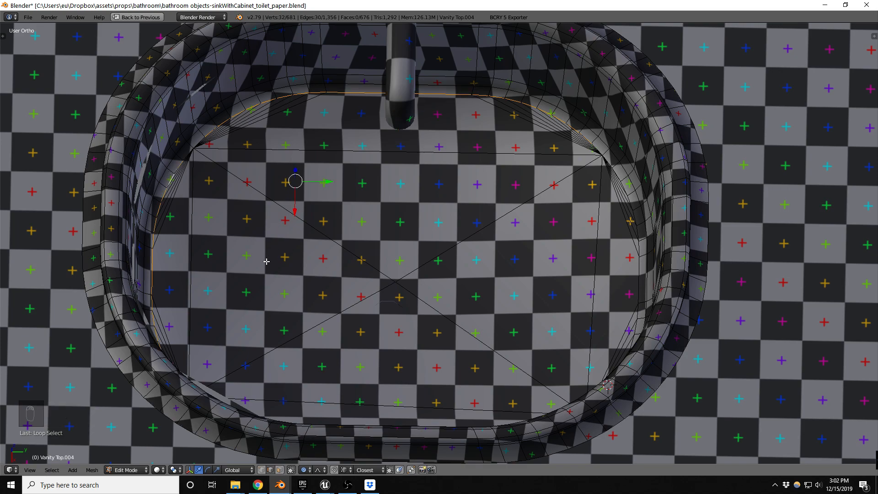
middle_click_drag(380, 279, 448, 239)
right_click(647, 115, "alt+shift")
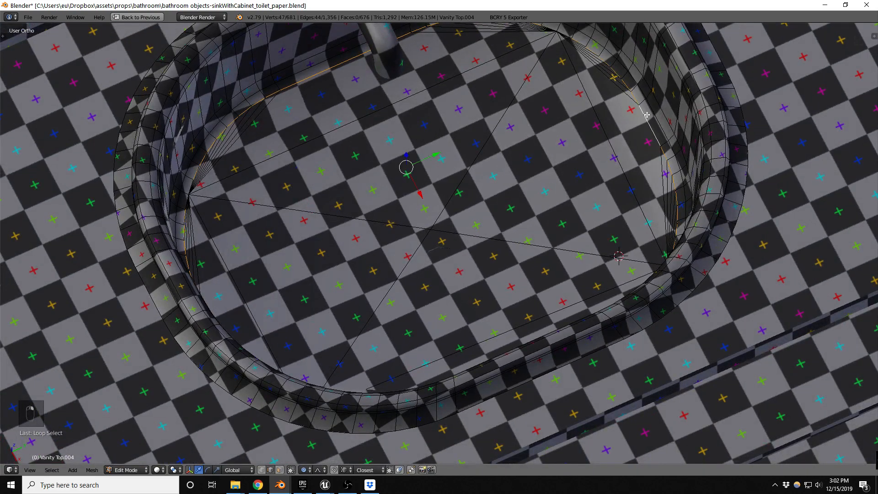
middle_click_drag(566, 208, 501, 175)
right_click(663, 157, "alt+shift")
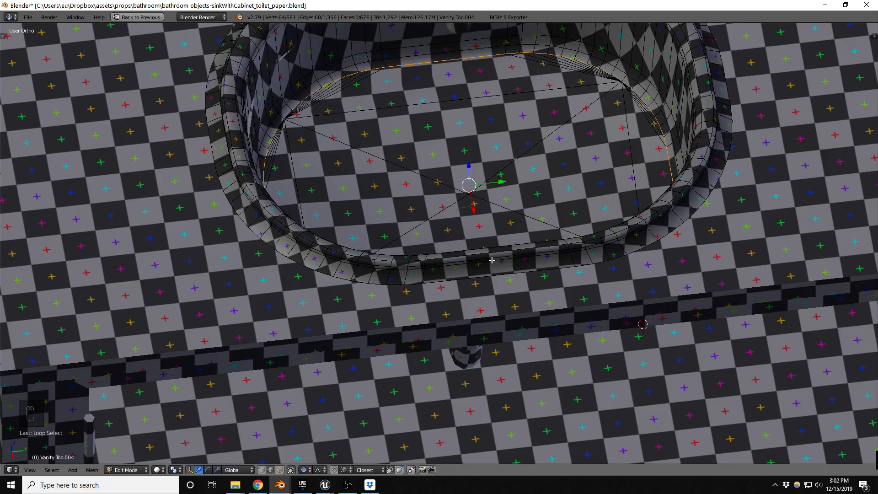
Scale the floor's perimeter edges inward using proportional editing with a size of 0.20.
scroll(436, 416, "down", 3)
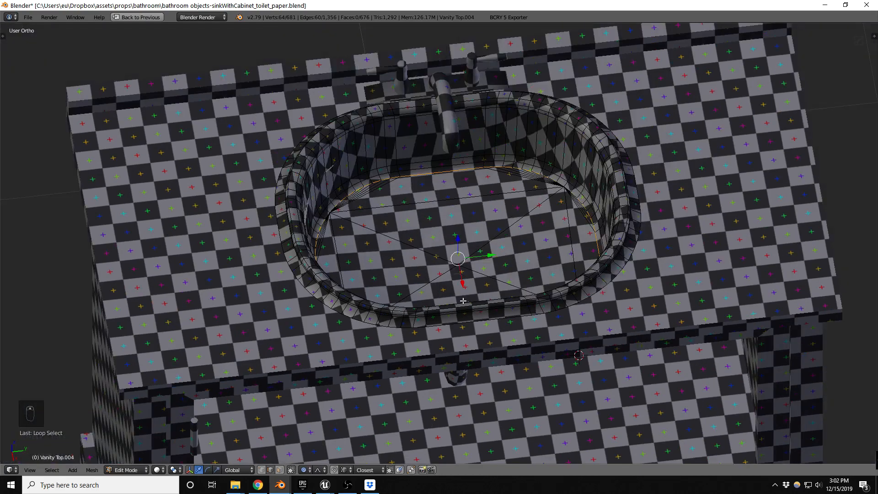
scroll(480, 210, "up", 5)
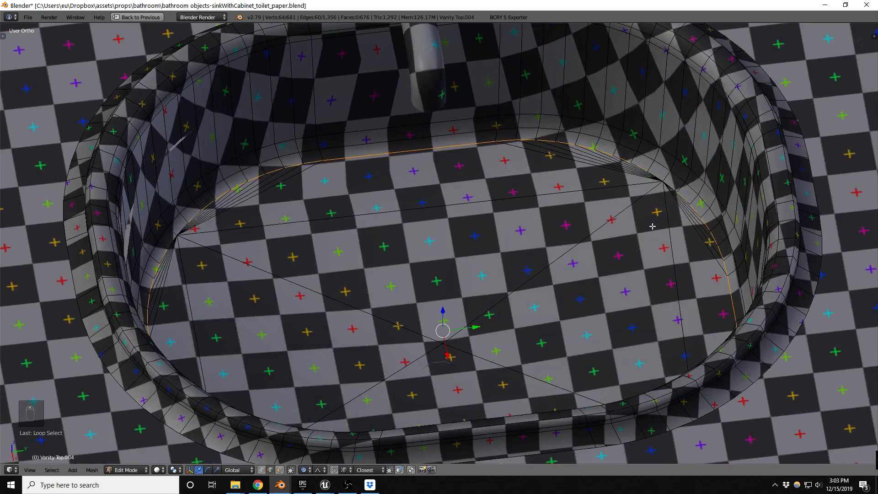
key("s")
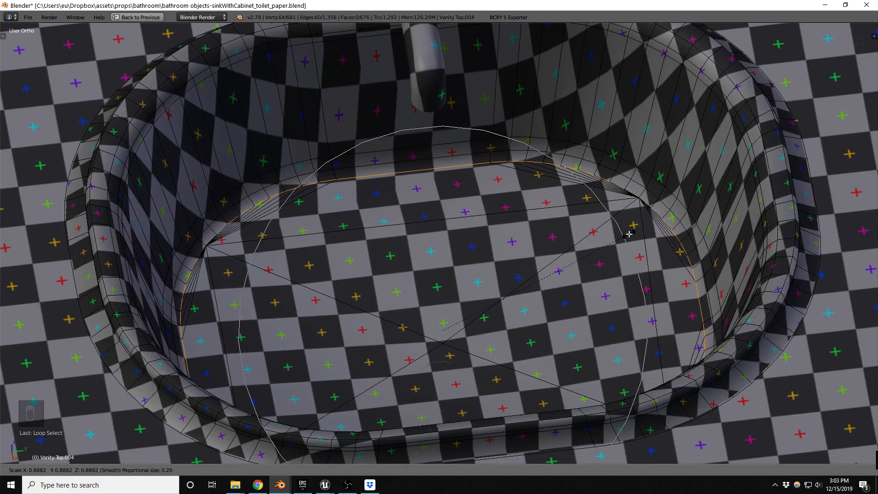
left_click(622, 231)
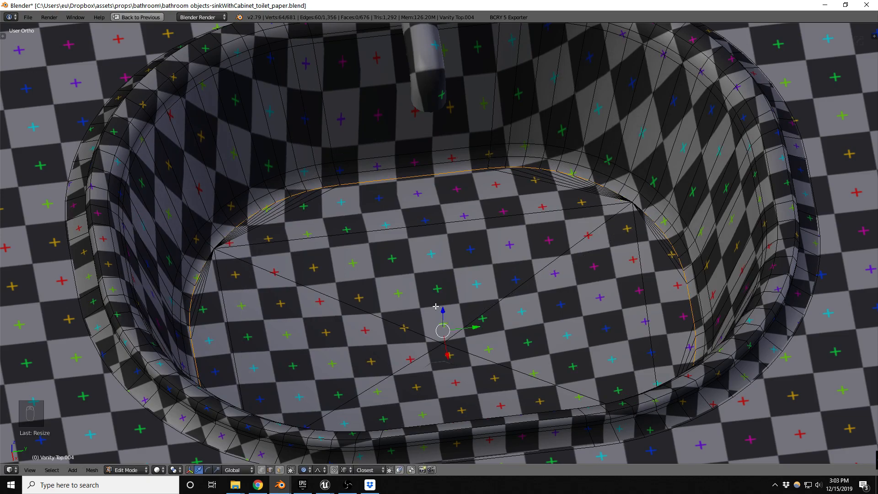
Try raising only the floor's perimeter edges along Z with proportional editing, and undo the move.
key("g")
key("z")
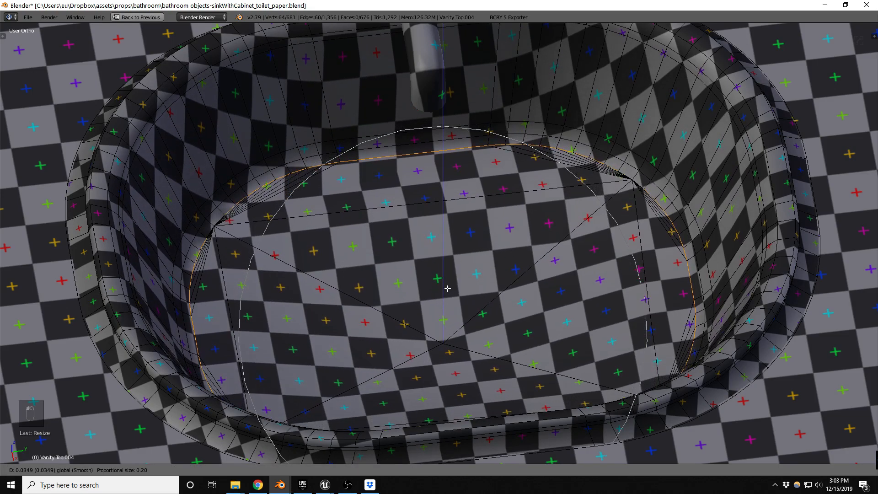
left_click(448, 295)
mouse_move(448, 295)
middle_mouse_down()
mouse_move(567, 256)
mouse_move(465, 297)
middle_mouse_up()
key("ctrl+z")
In vertex selection, add the floor's center vertex to the perimeter and raise them slightly along Z with proportional size 0.22.
key("ctrl+Tab")
left_click(458, 287)
right_click(443, 341, "shift")
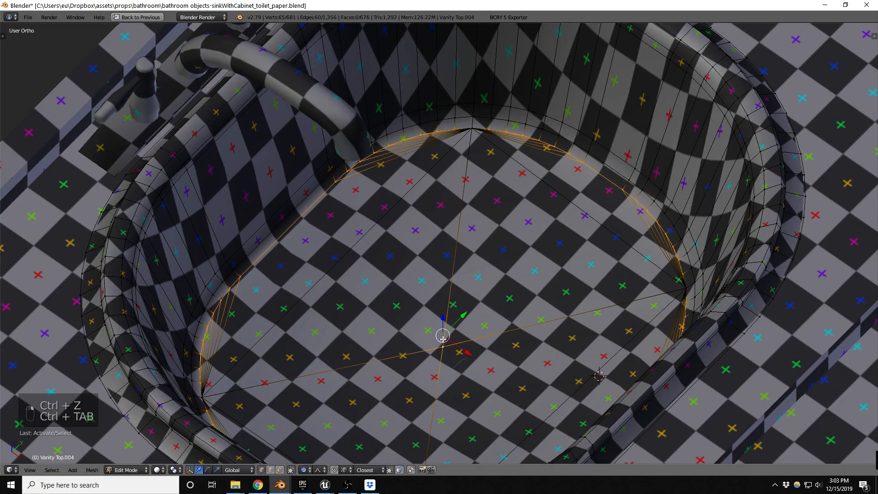
key("g")
key("z")
scroll(447, 313, "down", 2)
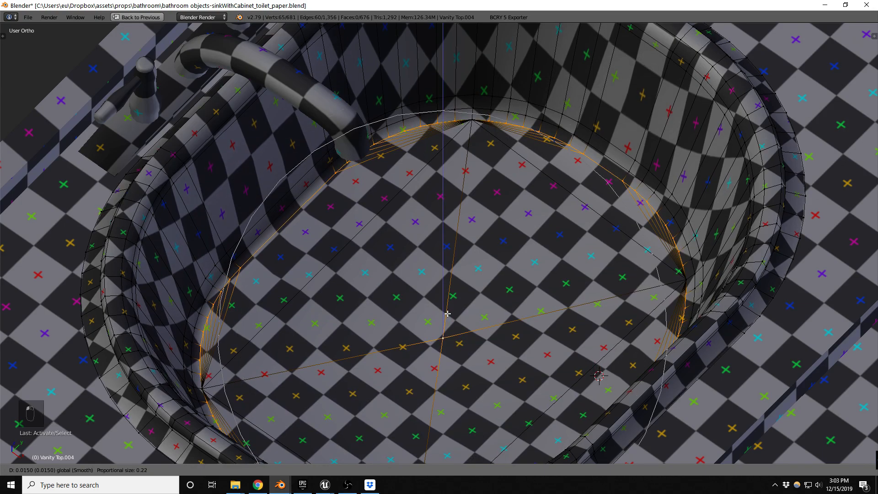
left_click(448, 307)
Leave edit mode on the bowl and display the whole vanity in wireframe.
scroll(443, 314, "down", 8)
key("Tab")
key("z")
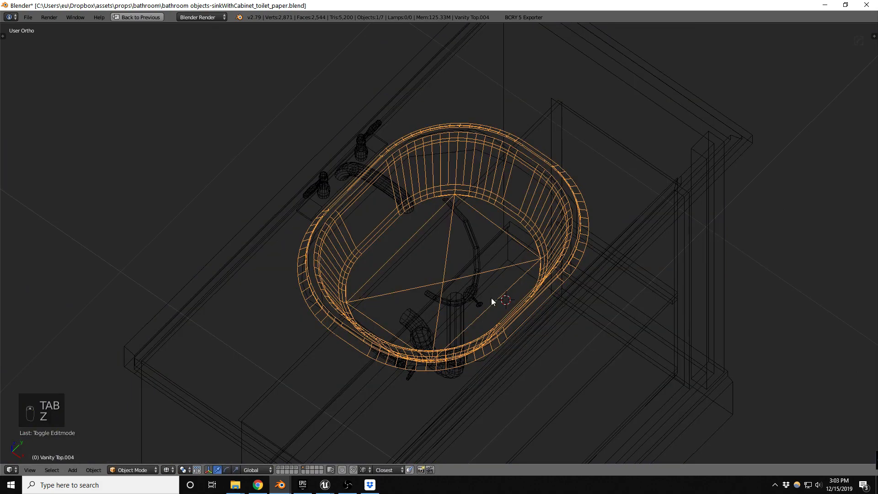
Return the viewport to textured display and join the reshaped sink bowl into the vanity top object.
key("z")
right_click(624, 208, "shift")
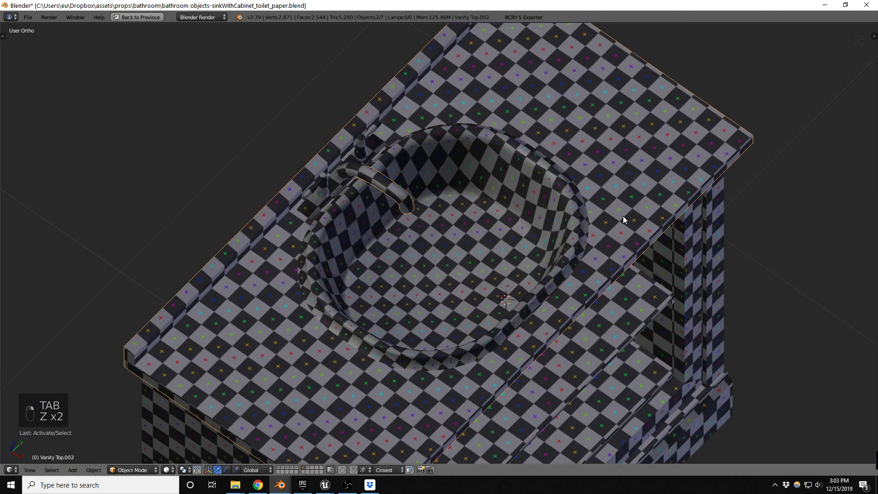
key("ctrl+j")
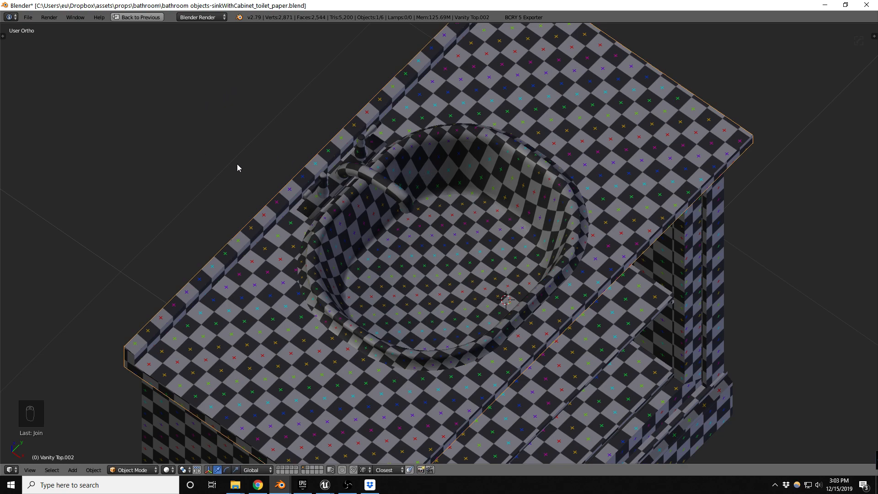
Export the scene as FBX over the existing sink_counter.fbx in the bathroom folder.
left_click(28, 17)
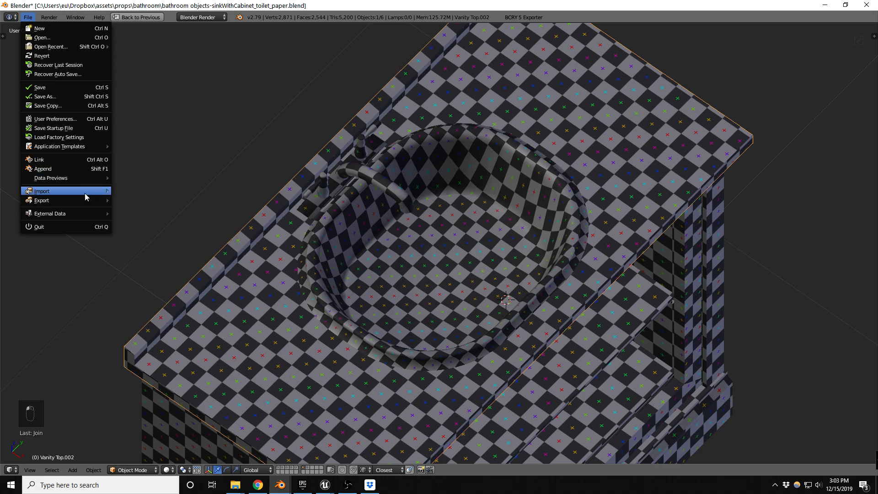
mouse_move(83, 203)
left_click(148, 231)
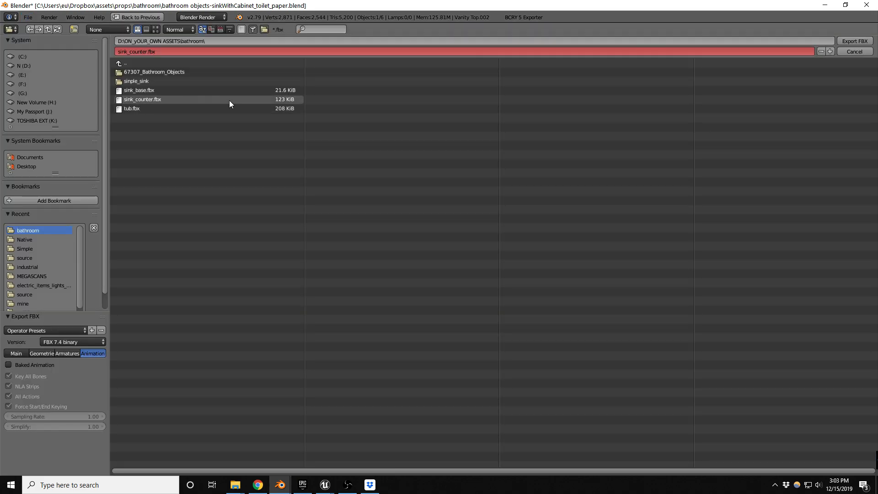
double_click(151, 99)
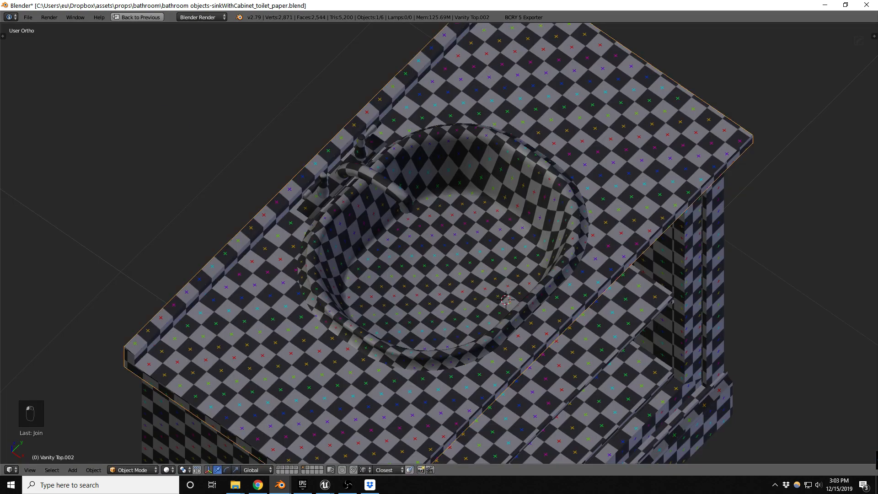
Switch to Unreal and reimport the sink_counter static mesh from its FBX file.
left_click(825, 6)
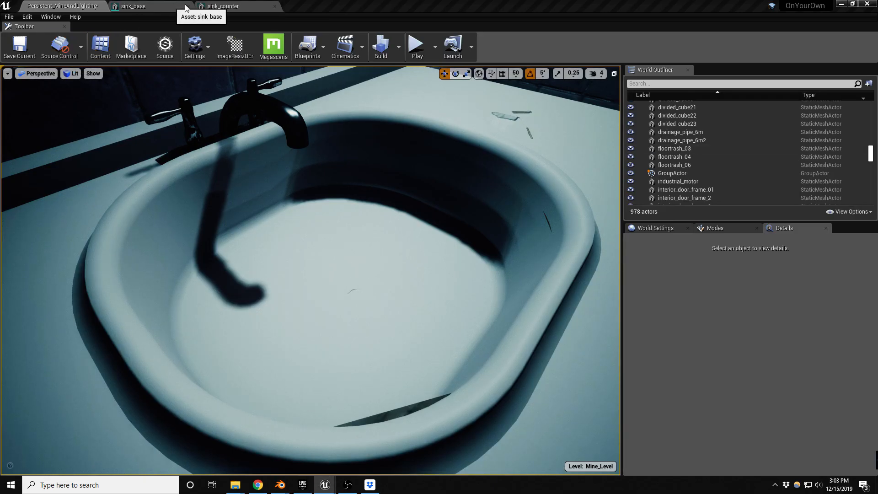
left_click(219, 7)
left_click(109, 34)
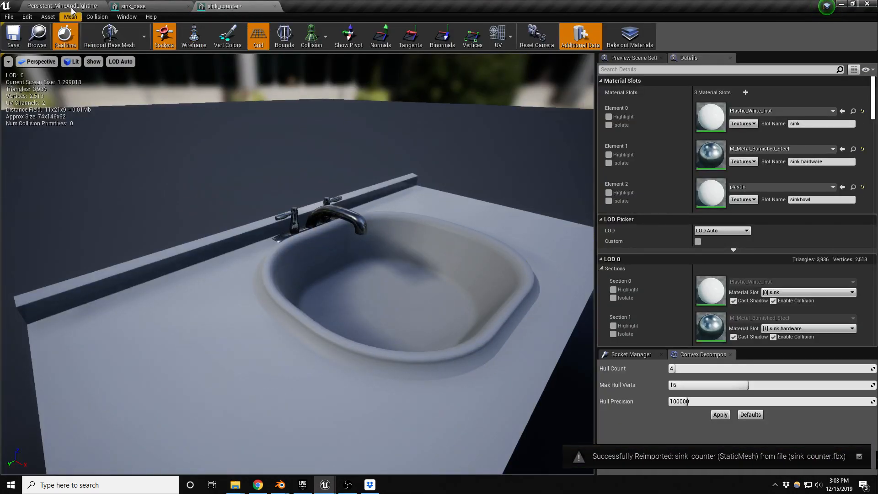
In the mine level, select the ceiling light above the sink and move it sideways along the wall.
left_click(64, 6)
right_click_drag(309, 199, 352, 178)
right_click_drag(388, 211, 374, 185)
scroll(388, 210, "down", 5)
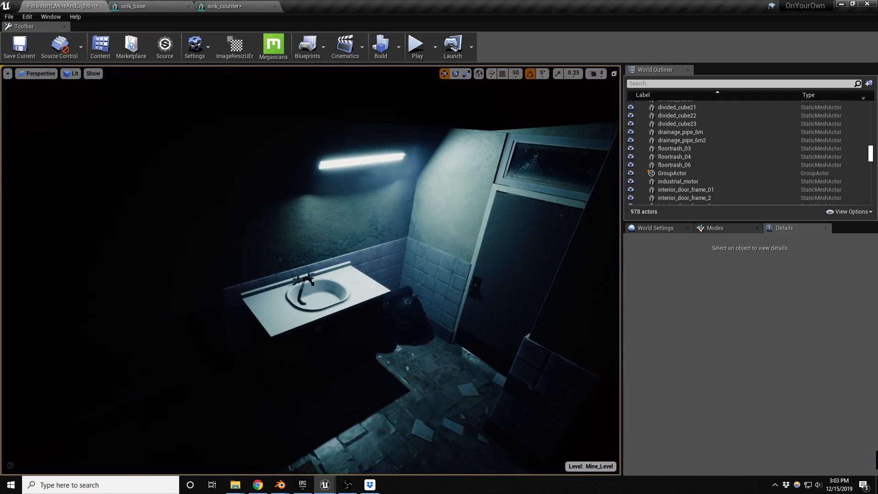
left_click(366, 161)
left_click_drag(368, 161, 314, 170)
Examine the reimported sink up close in the level, checking how the bowl's rim meets the countertop.
key("w")
right_click_drag(341, 260, 356, 270)
key("d")
key("s")
key("a")
key("d")
key("s")
key("a")
key("w")
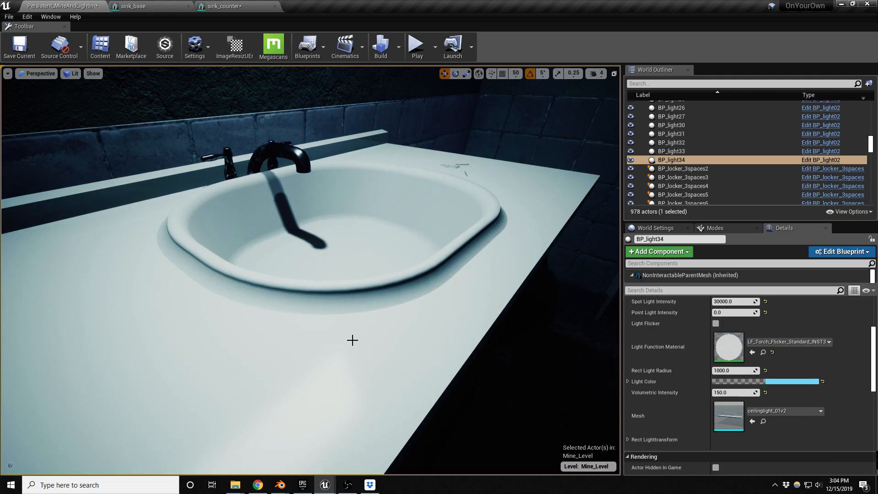
Switch back to the vanity file in Blender and enter edit mode on the vanity top.
left_click(280, 484)
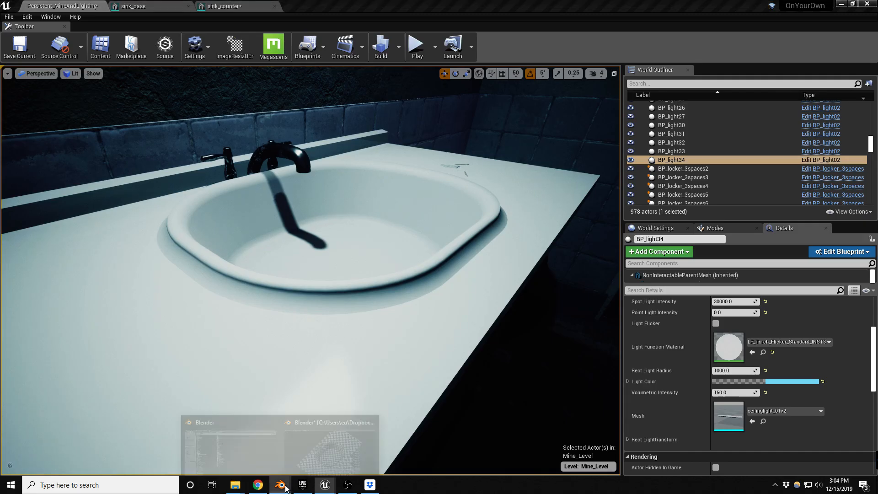
left_click(326, 439)
right_click(477, 326)
scroll(519, 312, "up", 2)
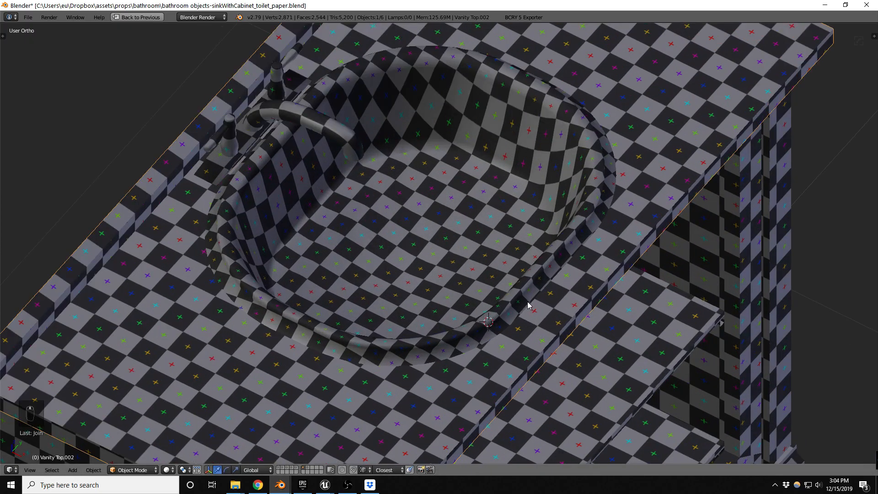
key("Tab")
key("Tab")
right_click(526, 295)
key("Tab")
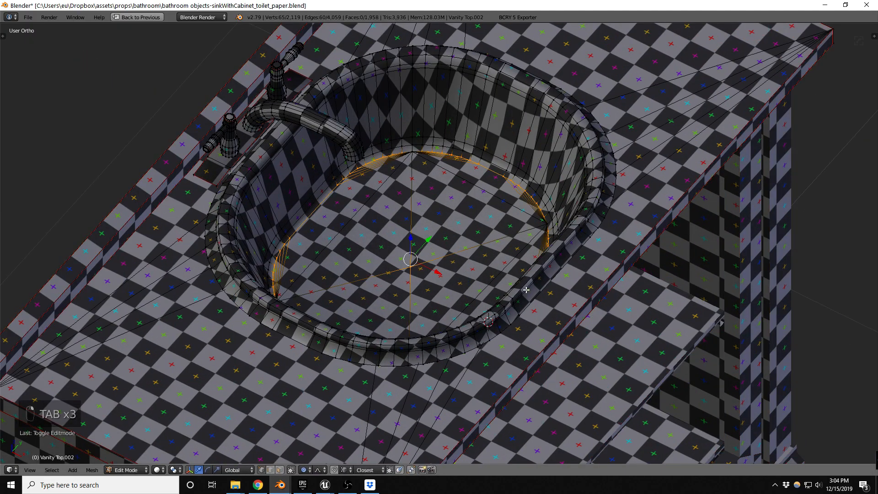
Select the outermost edge loop of the bowl's rim and scale it inward to about 0.92 with proportional editing off.
key("ctrl+Tab")
left_click(508, 300)
right_click(539, 292, "alt")
middle_click_drag(540, 292, 573, 276)
scroll(573, 275, "up", 1)
scroll(573, 275, "up", 3)
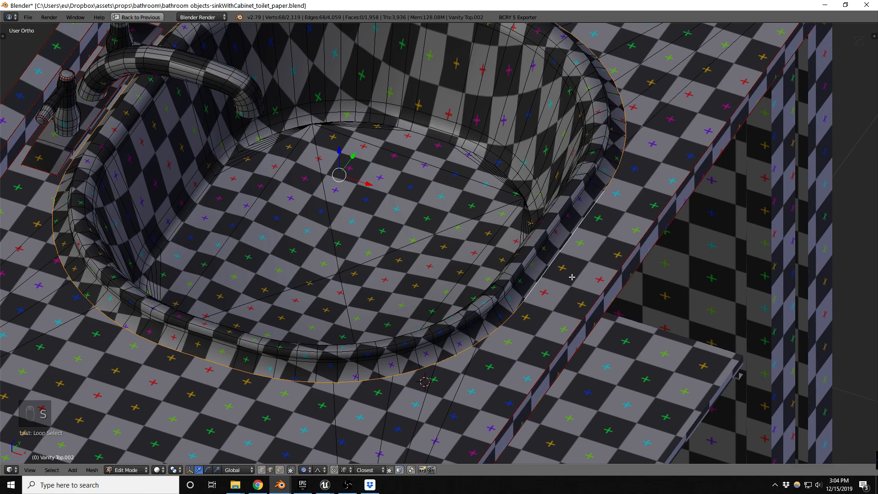
key("o")
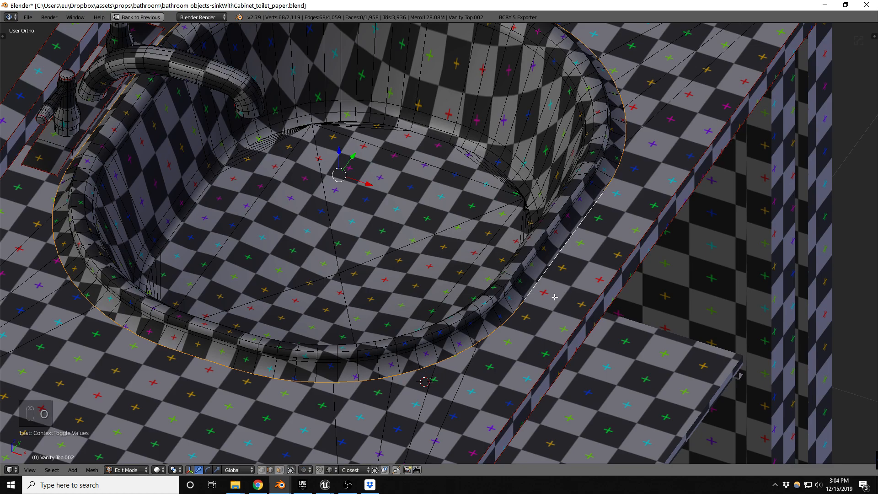
key("s")
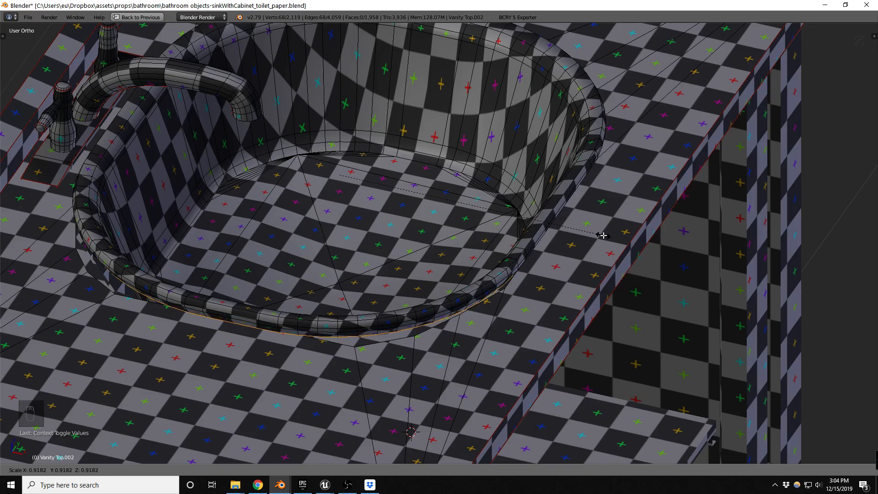
left_click(603, 235)
Select the whole linked bowl and scale it up slightly along the global Y axis.
middle_click_drag(603, 235, 507, 257)
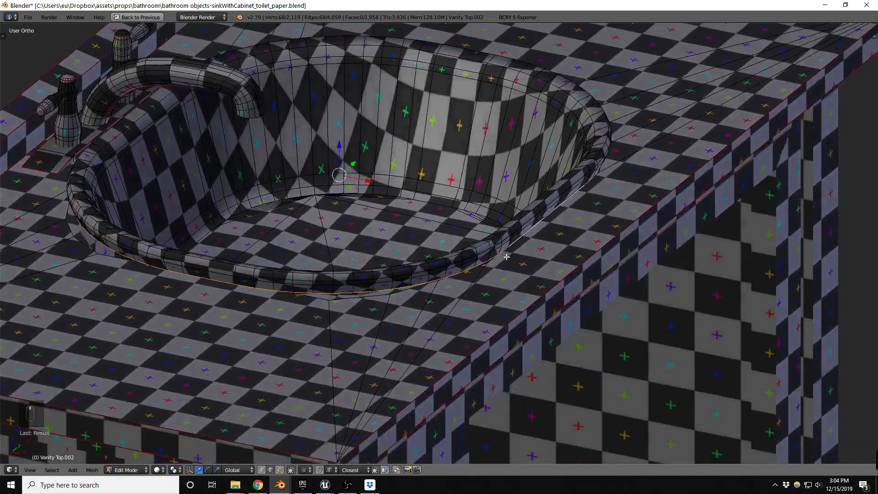
scroll(441, 257, "up", 3)
scroll(407, 281, "down", 1)
middle_click_drag(415, 293, 314, 301)
scroll(393, 299, "down", 3)
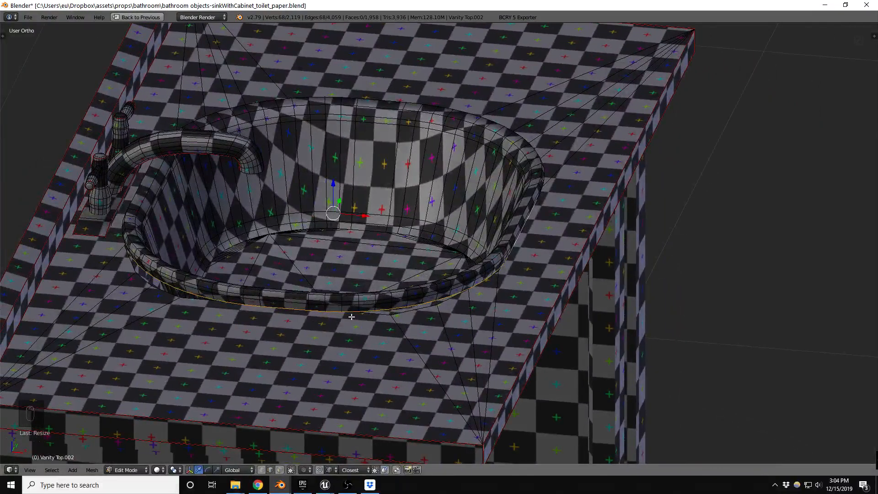
key("l")
scroll(382, 315, "up", 4)
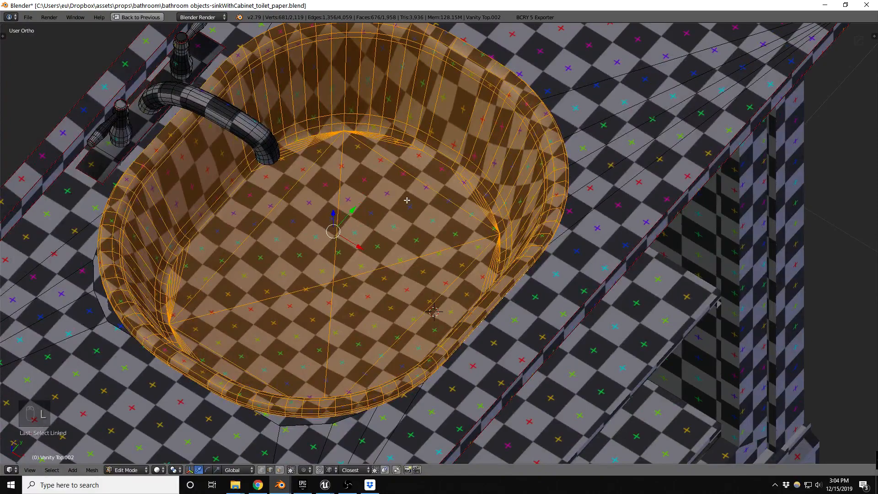
key("s")
key("y")
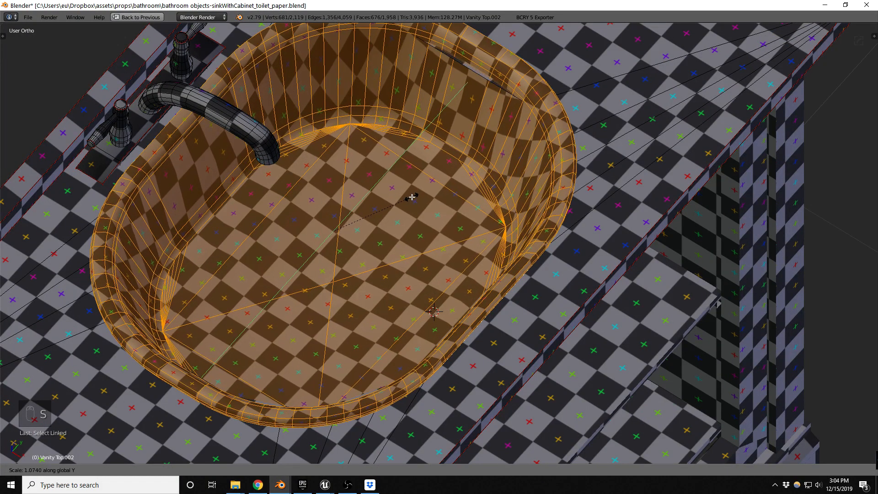
left_click(409, 197)
Nudge the bowl slightly along Y and scale it by about 1.02 along the global X axis.
middle_click_drag(408, 197, 365, 226)
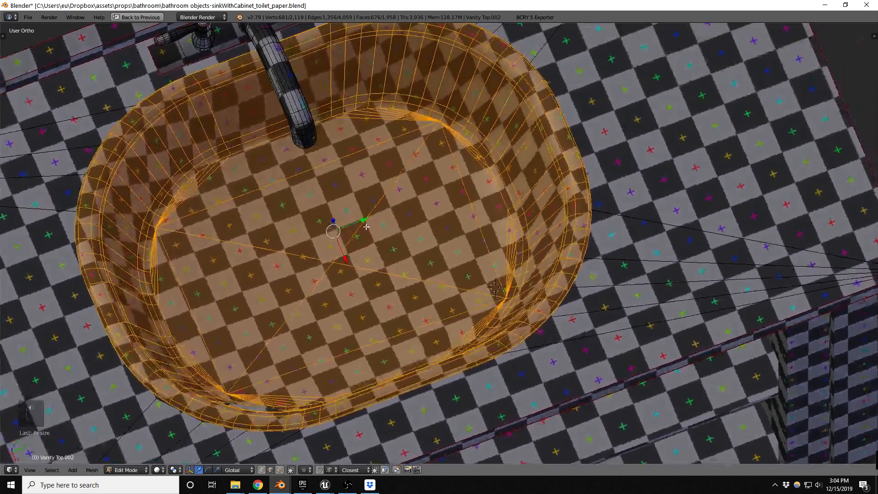
key("g")
key("y")
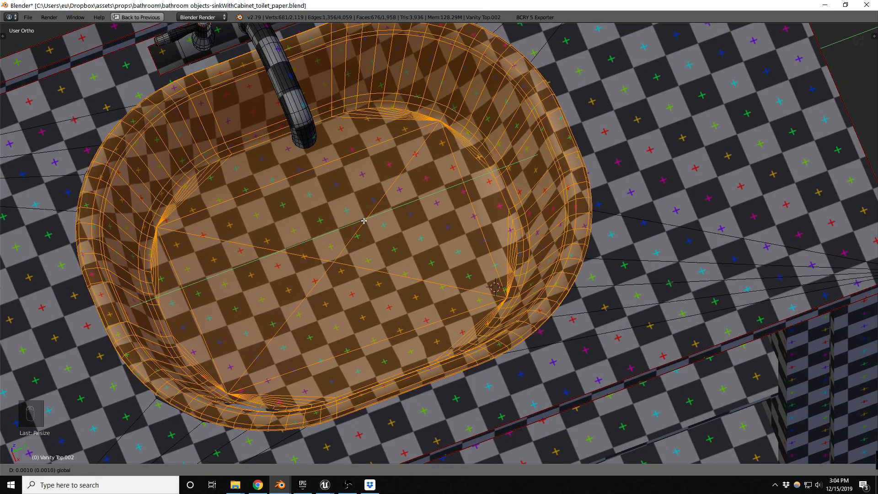
left_click(363, 220)
middle_click_drag(364, 221, 431, 239)
key("s")
key("x")
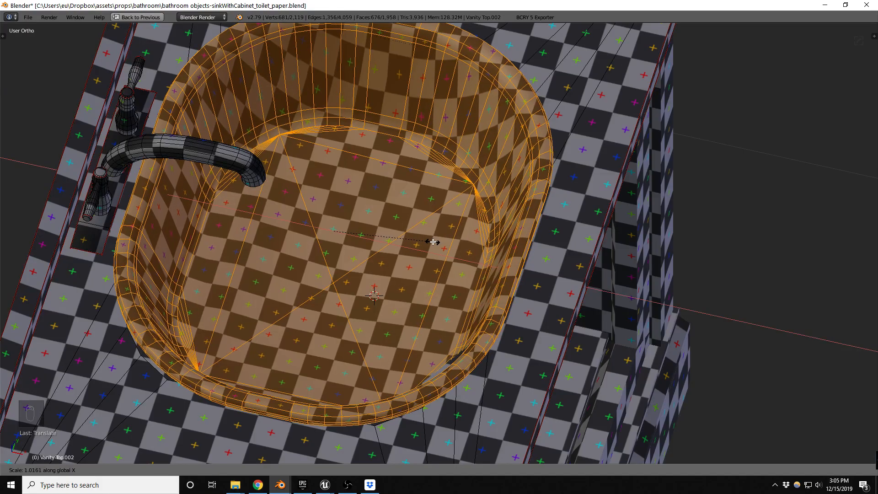
left_click(434, 242)
middle_click_drag(433, 241, 557, 215)
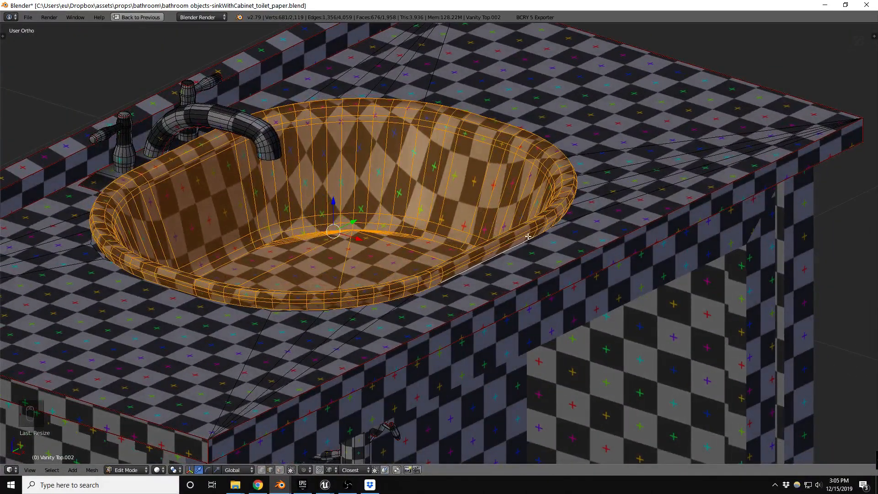
Select the edge loop of the countertop's sink cutout in wireframe display and scale it outward along X.
middle_click_drag(465, 268, 575, 255)
scroll(489, 295, "up", 2)
key("ctrl+Tab")
left_click(417, 344)
right_click(404, 374, "alt")
key("z")
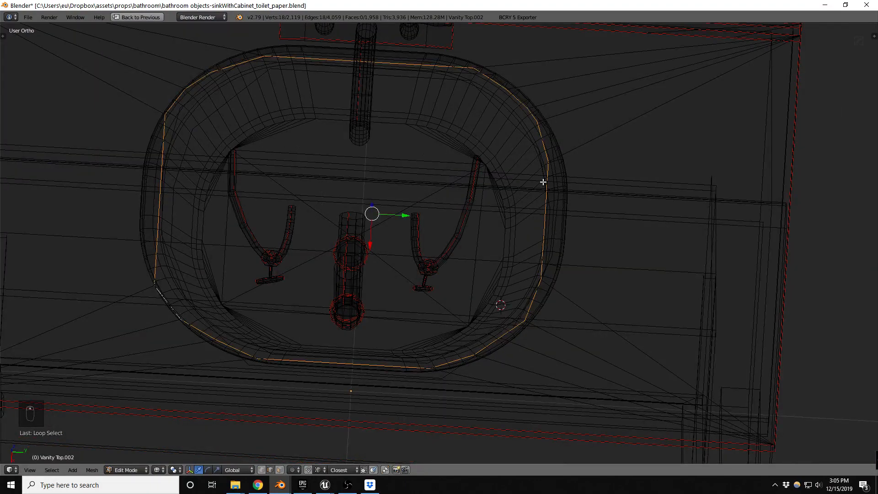
middle_click_drag(246, 216, 313, 220)
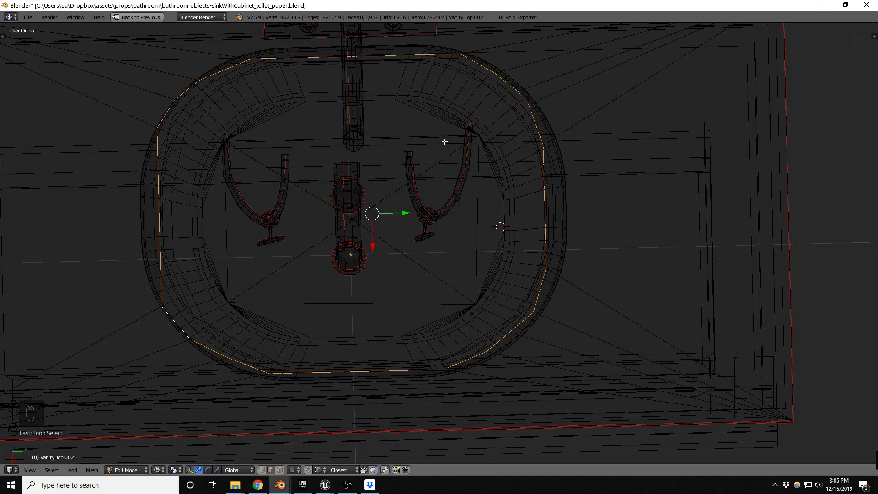
scroll(463, 185, "down", 1)
scroll(464, 185, "up", 1)
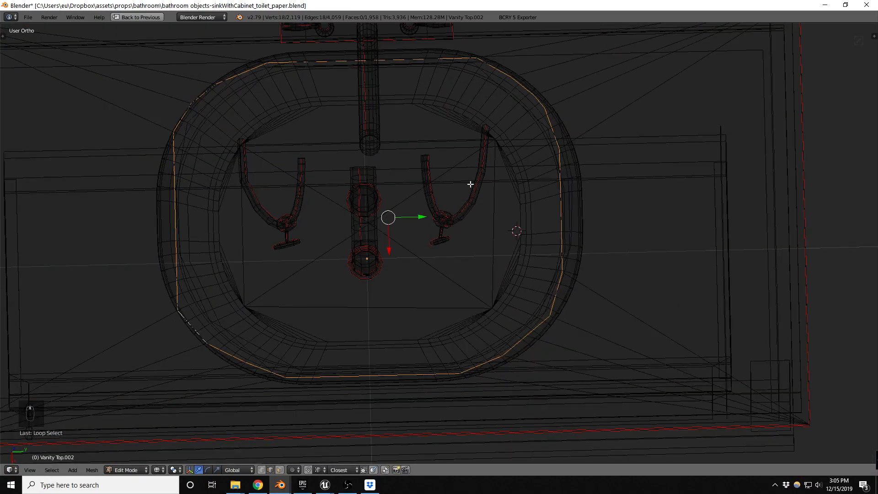
key("s")
key("x")
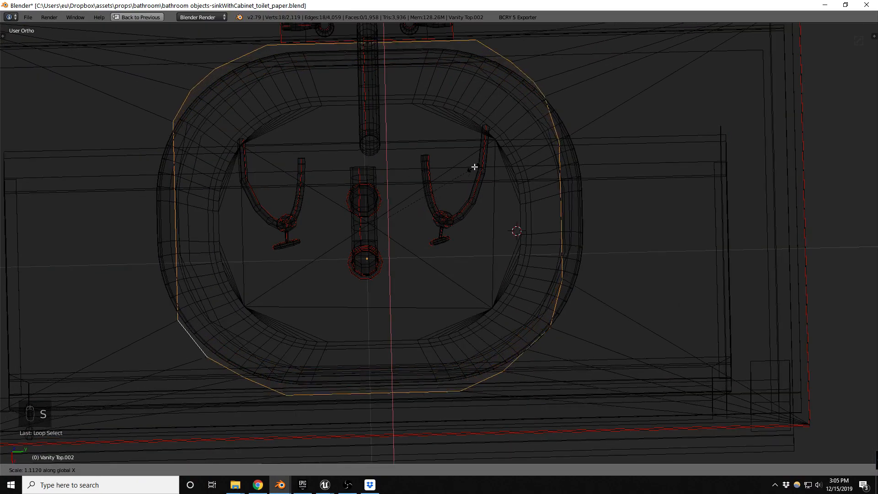
left_click(477, 158)
Fit the cutout loop under the bowl's rim by shrinking it uniformly, widening it about 1.14 along Y and adjusting it along X.
key("s")
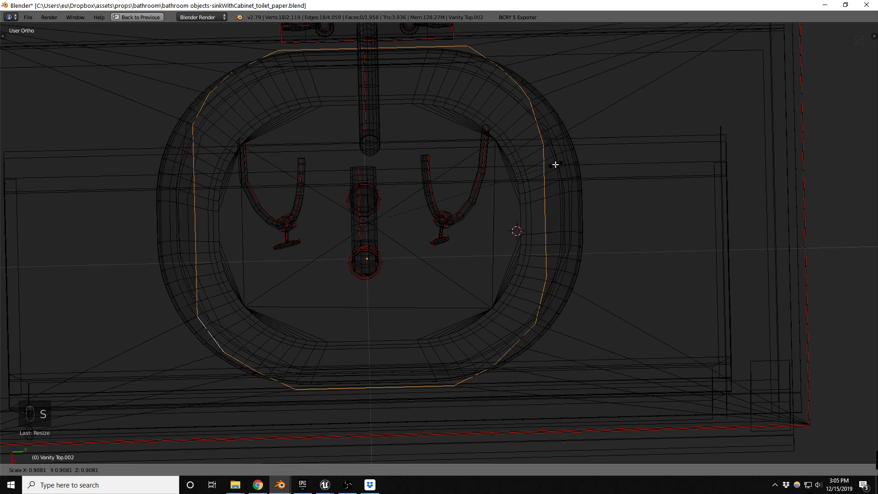
left_click(550, 169)
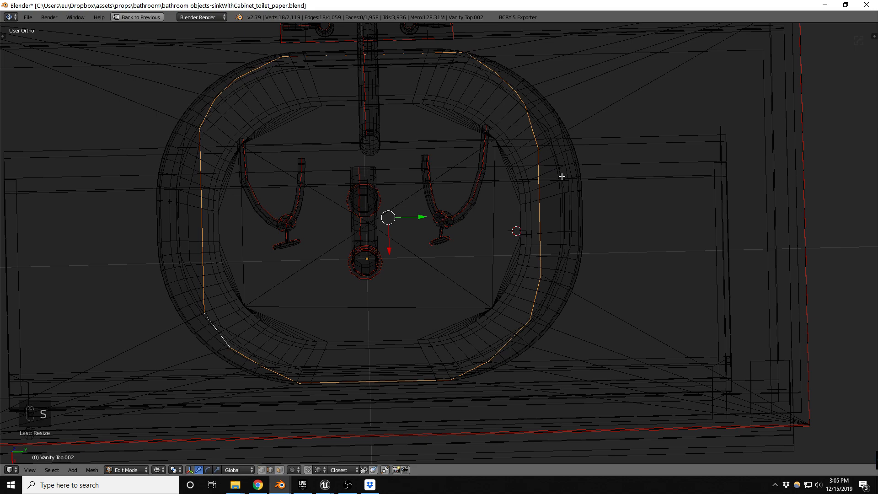
key("s")
key("y")
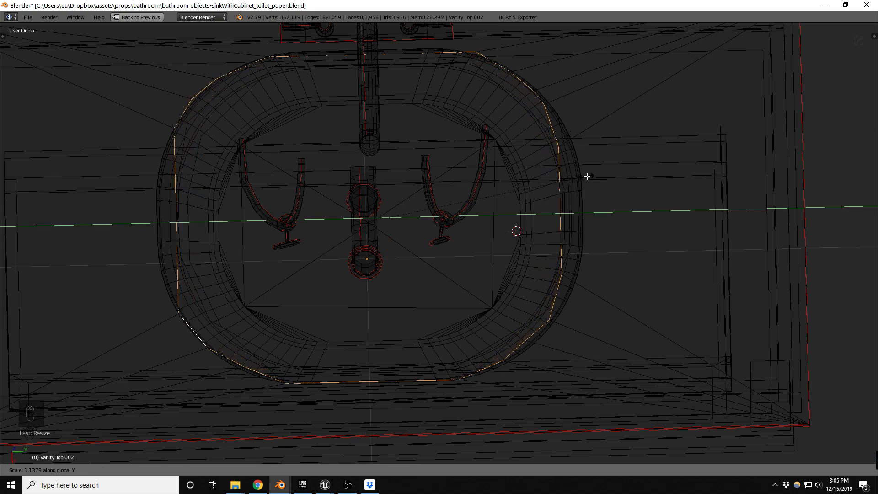
left_click(585, 176)
key("s")
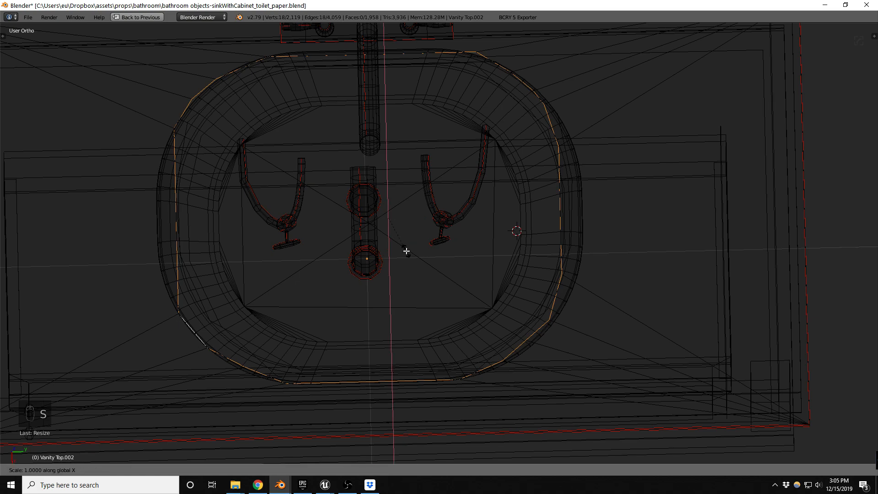
key("x")
left_click(407, 250)
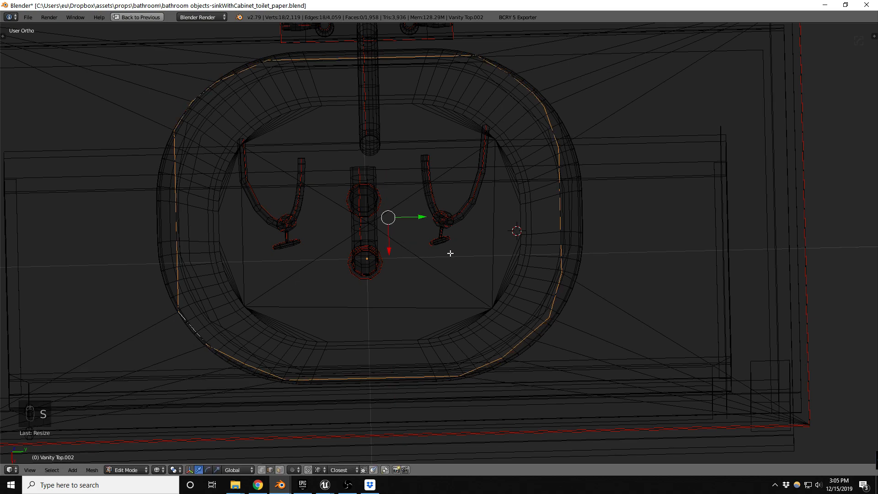
middle_click_drag(562, 206, 543, 161)
key("z")
key("z")
right_click(543, 160)
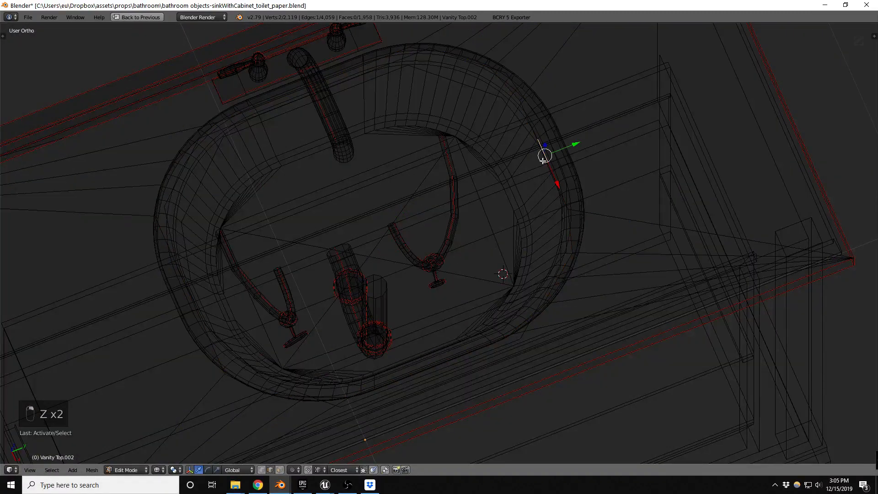
key("ctrl+Tab")
left_click(545, 163)
scroll(563, 153, "up", 2)
scroll(560, 155, "down", 3)
Select the whole linked sink bowl in Edit Mode and hide it to expose the countertop cutout in shaded display.
key("Tab")
right_click(556, 160)
right_click(558, 156)
key("Tab")
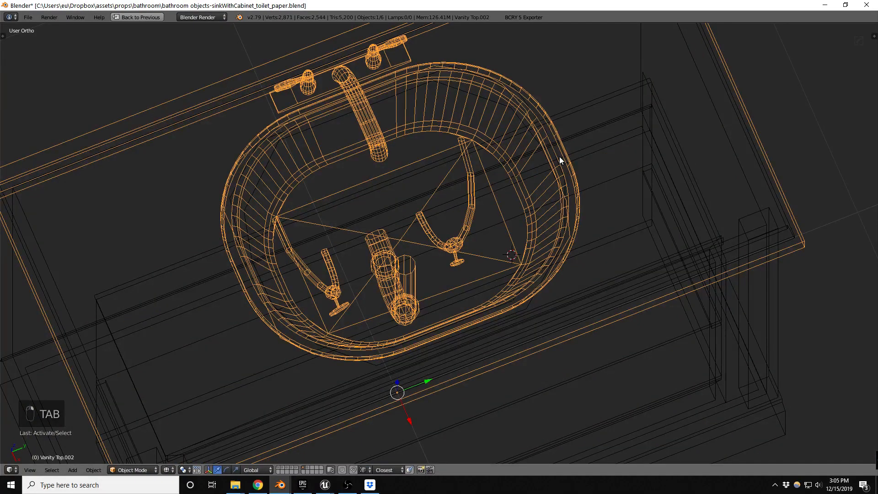
key("a")
key("a")
key("a")
key("l")
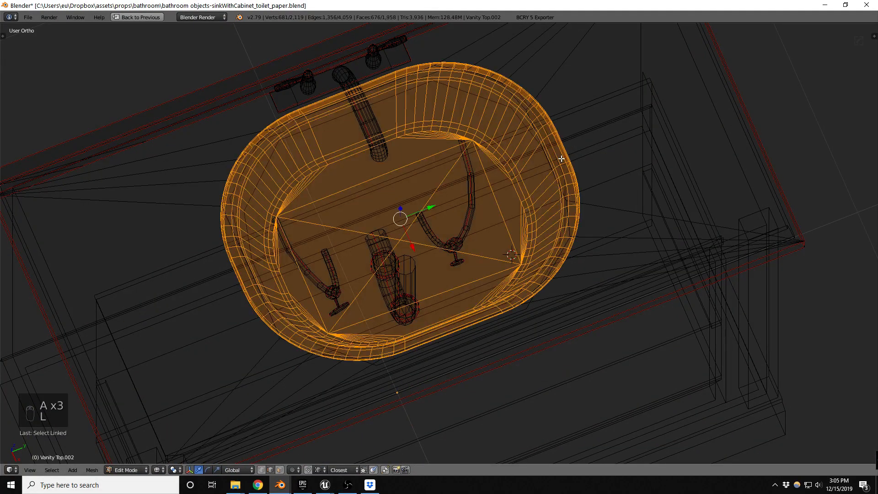
key("h")
middle_click_drag(564, 163, 529, 170)
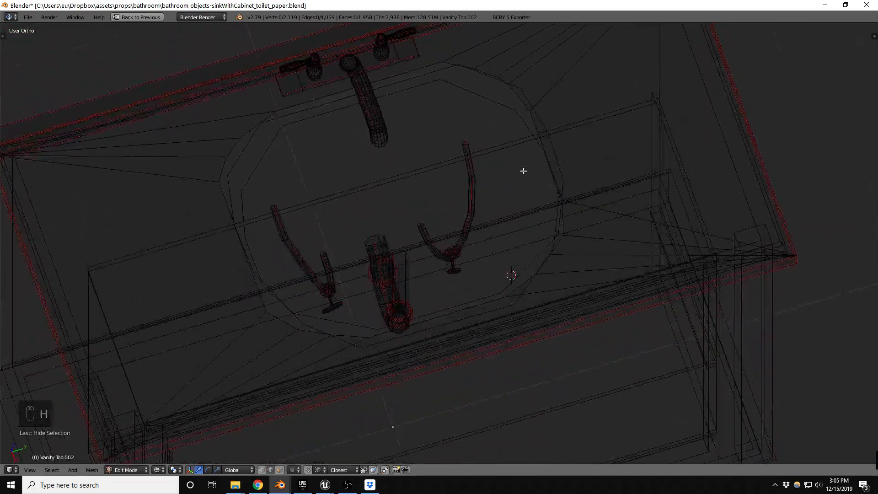
key("z")
middle_click_drag(307, 195, 281, 182)
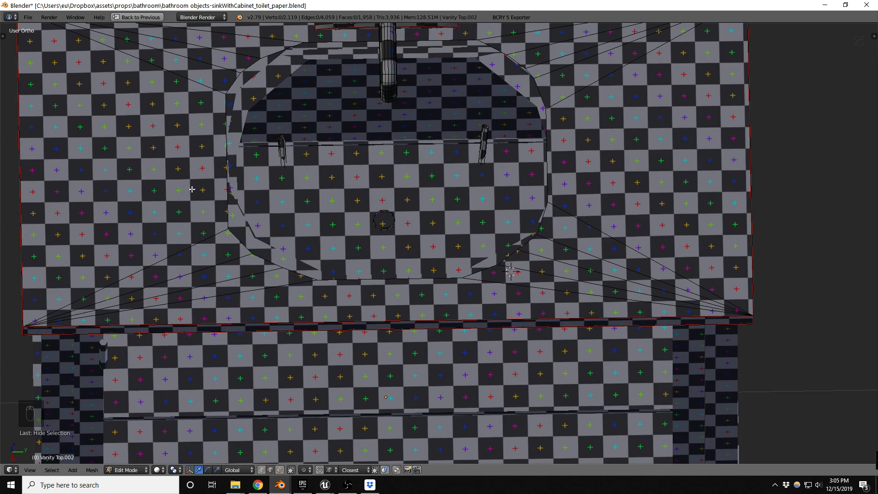
middle_click_drag(118, 186, 155, 181)
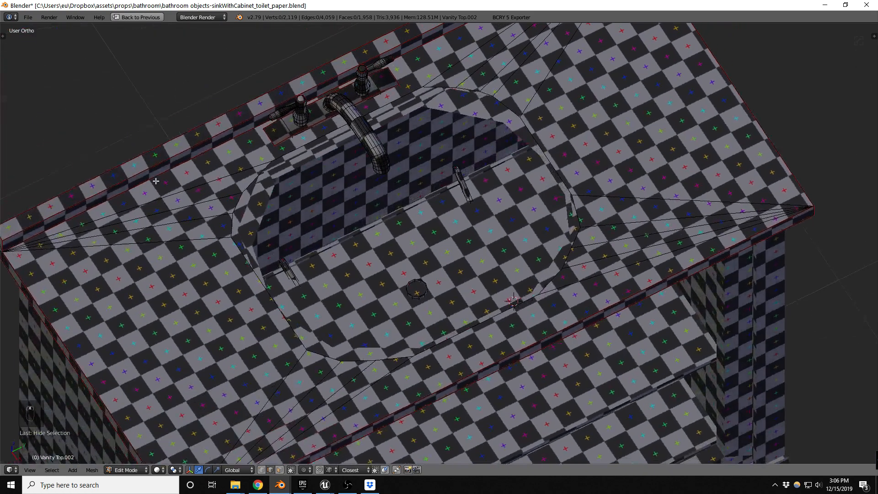
Add a loop cut through the countertop on each short side of the sink cutout.
key("ctrl+r")
left_click(240, 280)
right_click(242, 280)
key("ctrl+r")
left_click(549, 155)
right_click(549, 155)
Slide the new vertex on the cutout's right side outward along its edge with Correct UVs enabled.
key("ctrl+Tab")
left_click(395, 233)
right_click(545, 156)
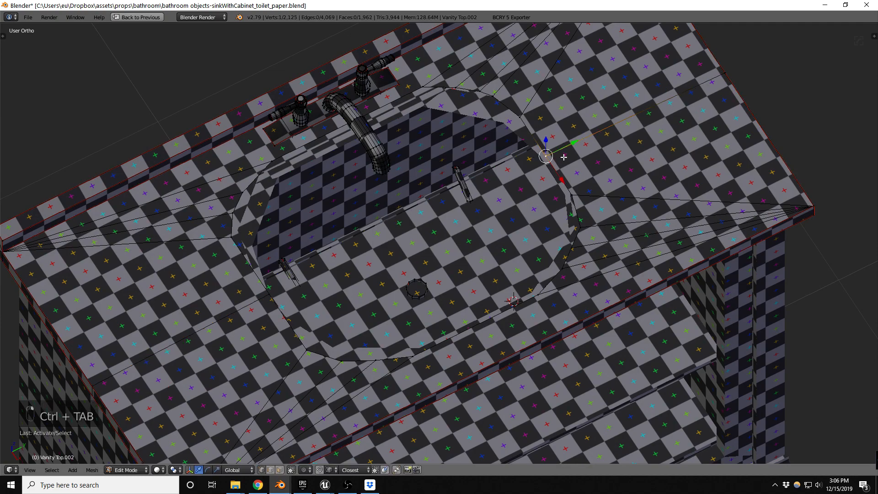
key("g")
key("g")
left_click(565, 157)
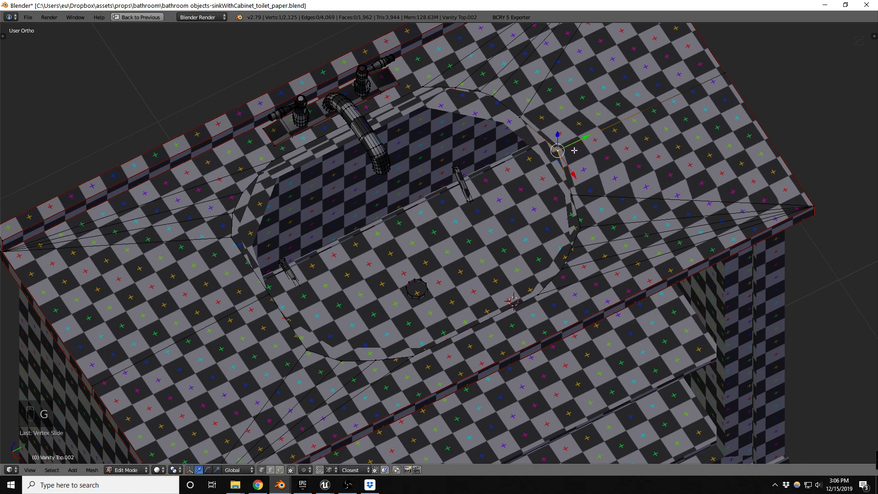
key("t")
left_click(29, 438)
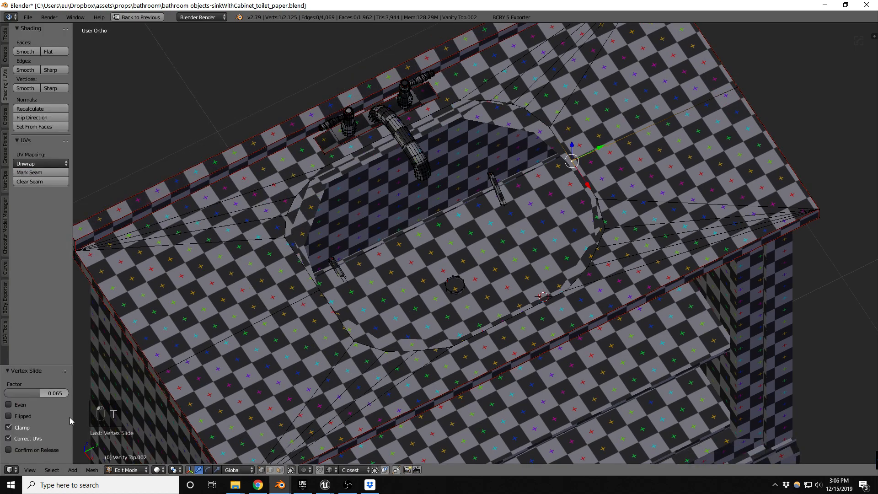
Try sliding the new vertex on the cutout's left side outward along its edge, and undo that slide.
right_click(317, 292)
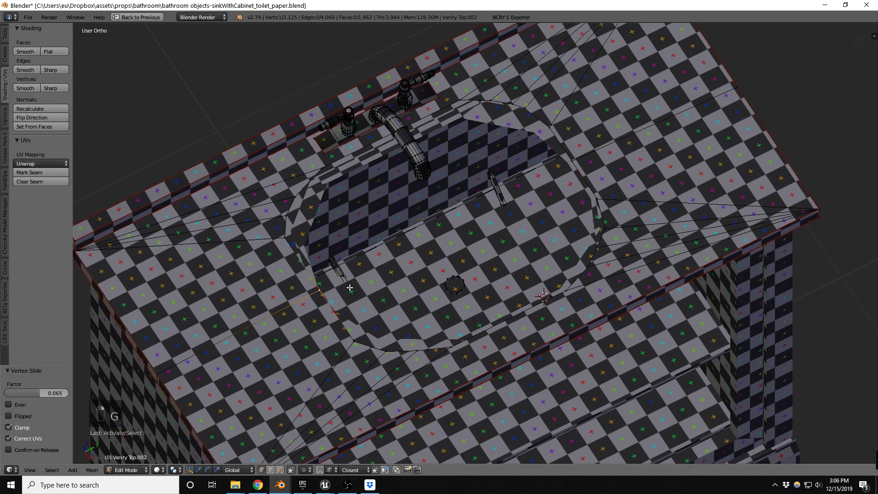
key("g")
key("g")
left_click(343, 294)
key("Tab")
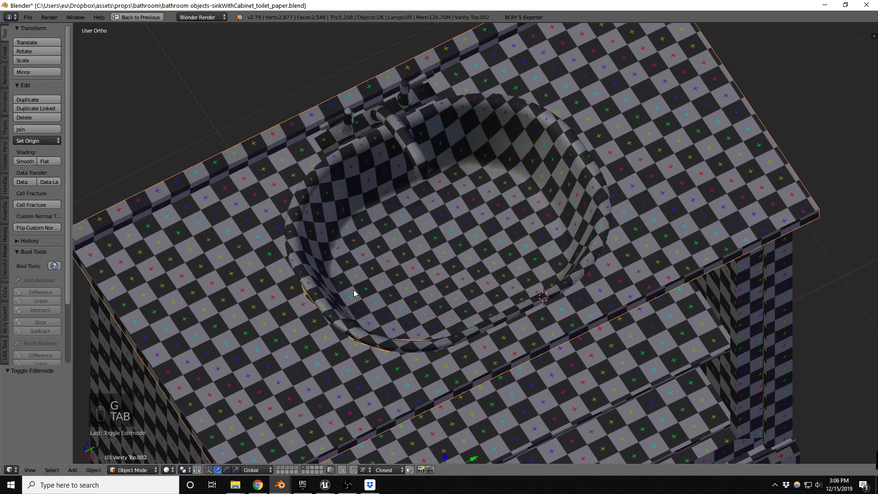
middle_click_drag(372, 287, 344, 290)
key("Tab")
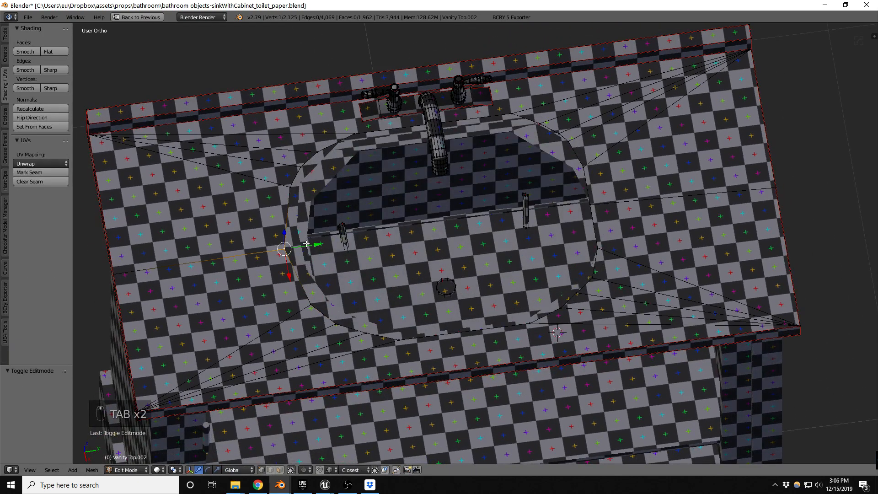
key("ctrl+z")
key("ctrl+z")
key("ctrl+z")
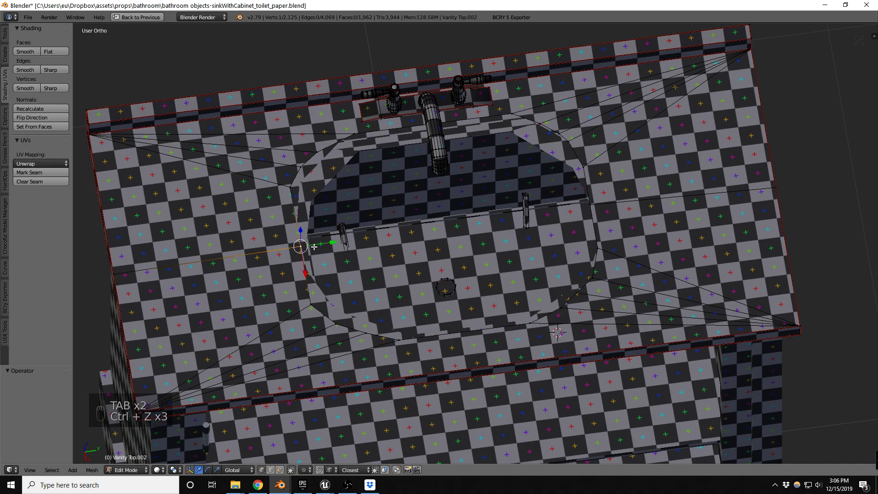
Clear the vertex selection and reveal the hidden sink bowl.
middle_click_drag(342, 247, 401, 247)
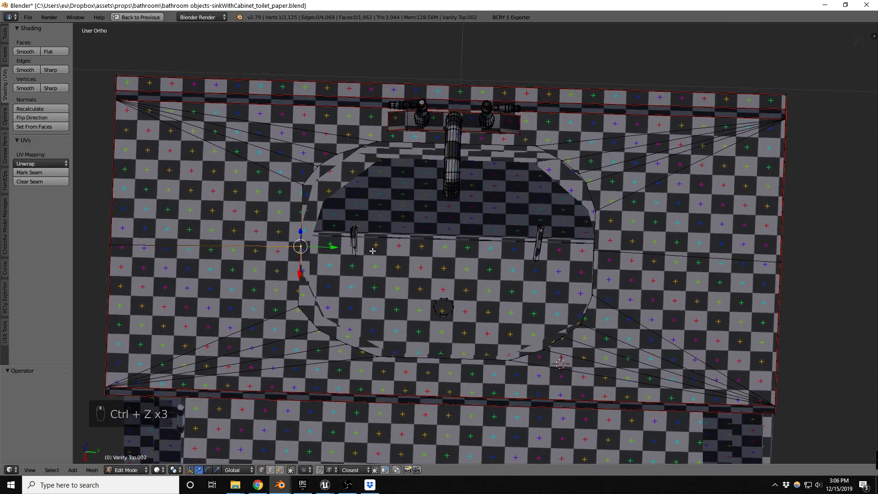
key("ctrl+h")
middle_click_drag(382, 282, 410, 260)
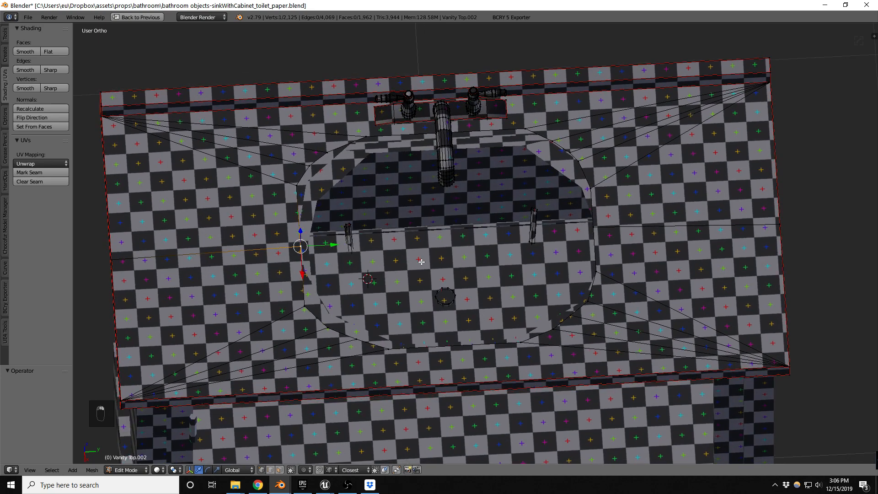
key("a")
key("ctrl+h")
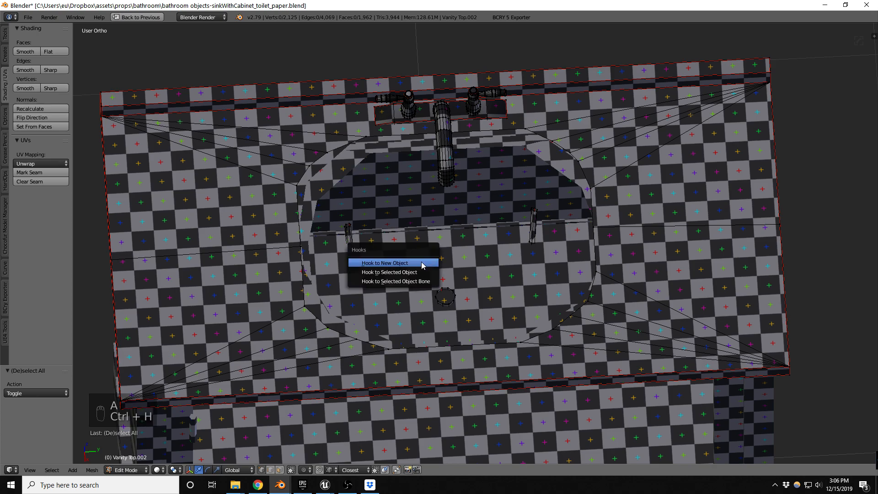
key("alt+h")
middle_click_drag(350, 274, 349, 286)
scroll(588, 209, "up", 3)
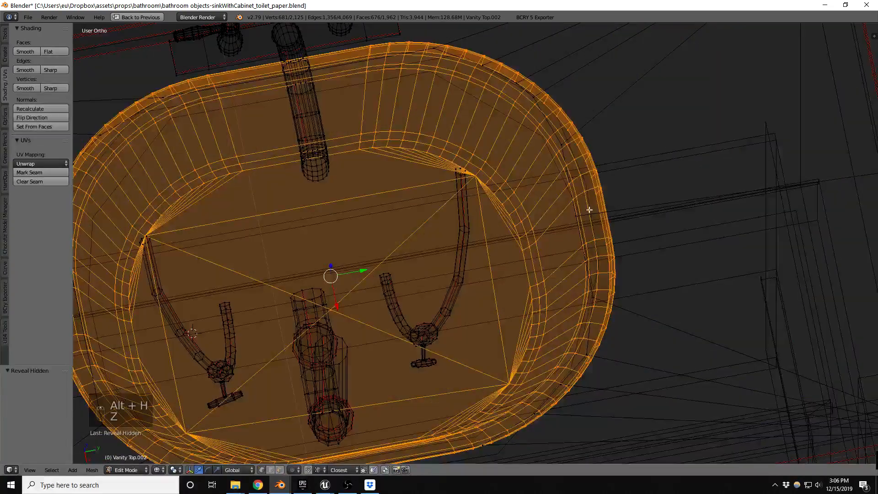
Select the cutout's right-side vertex through the bowl and slide it outward beneath the rim by a factor of about 0.029.
key("z")
right_click(585, 223)
key("z")
key("g")
key("g")
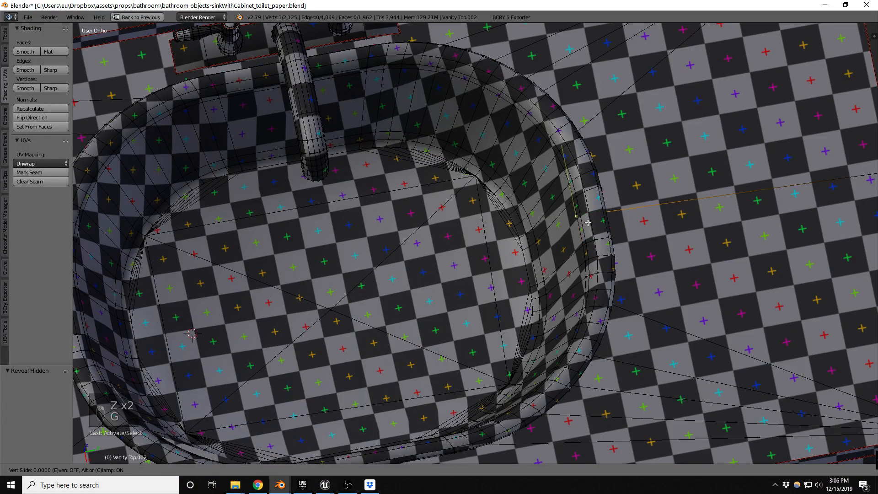
left_click(597, 221)
scroll(644, 220, "down", 3)
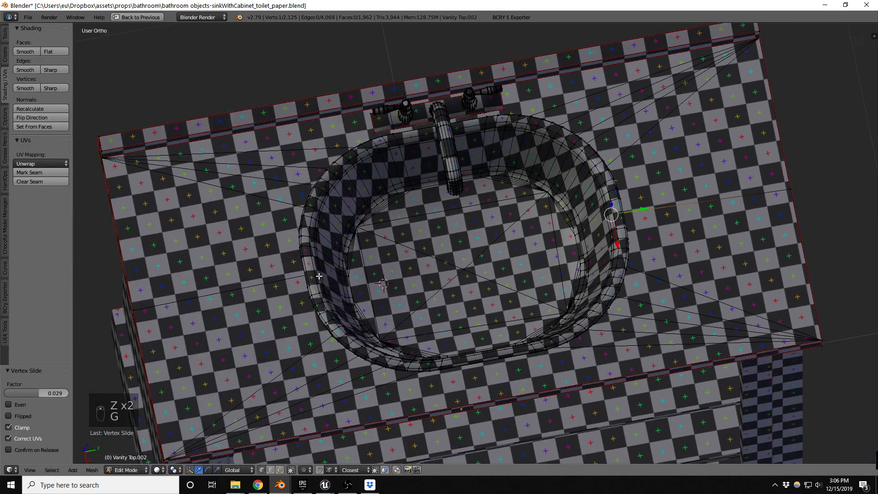
Slide the cutout's left-side vertex along its edge to fit the bowl's rim, and return to Object Mode.
middle_click_drag(305, 300, 325, 323)
scroll(325, 323, "up", 3)
key("z")
right_click(337, 296)
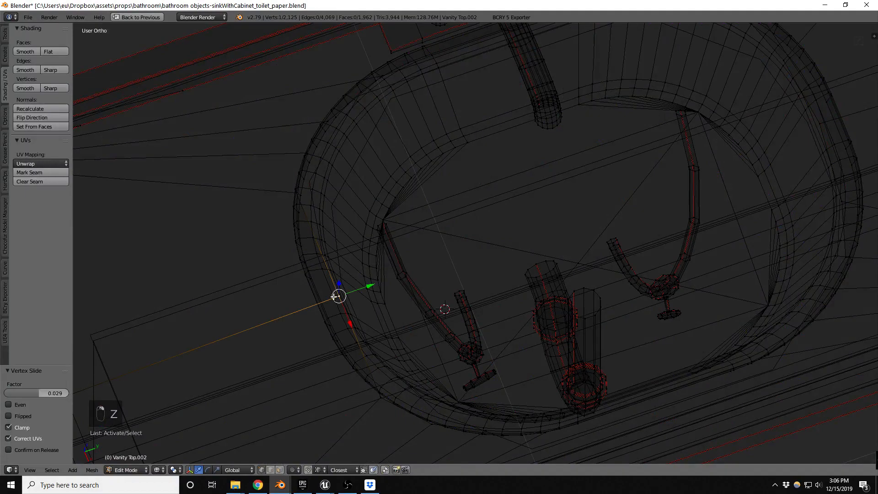
key("z")
key("g")
key("g")
left_click(362, 295)
key("Tab")
scroll(390, 247, "down", 4)
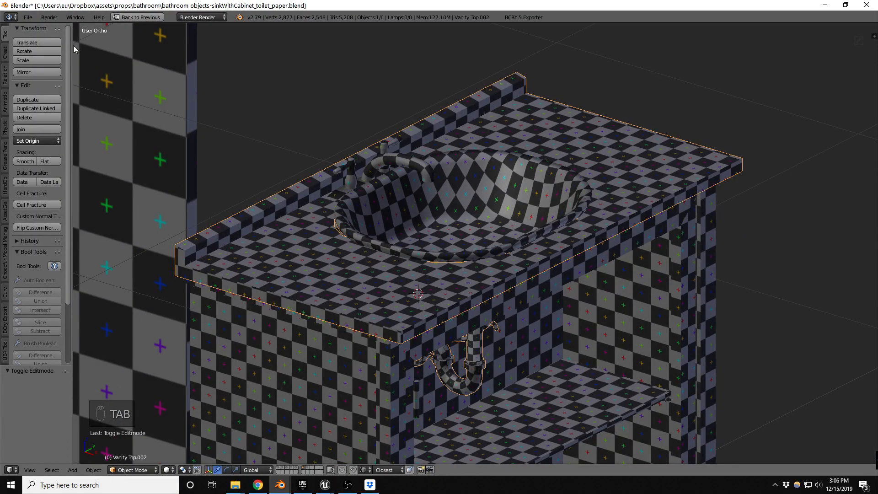
Select the linked countertop geometry of the vanity top and separate it from the sink bowl and faucet into its own object.
scroll(402, 335, "up", 3)
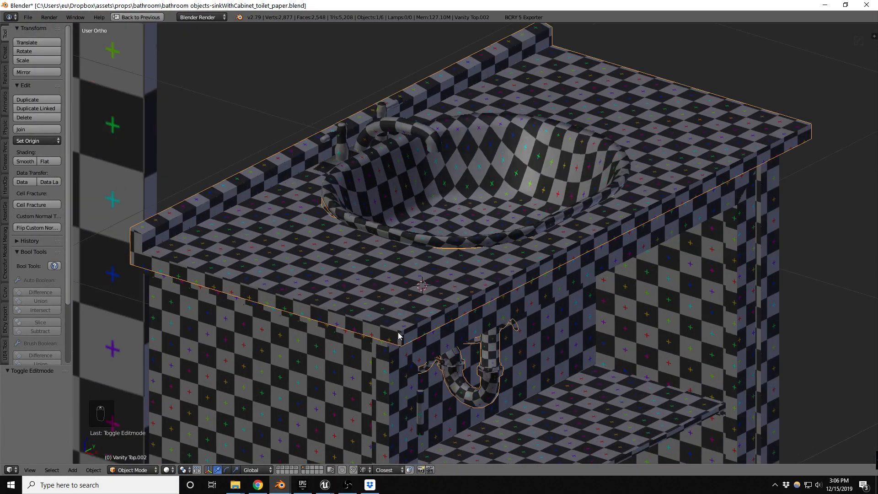
right_click(403, 336)
scroll(403, 335, "down", 2)
right_click(403, 335)
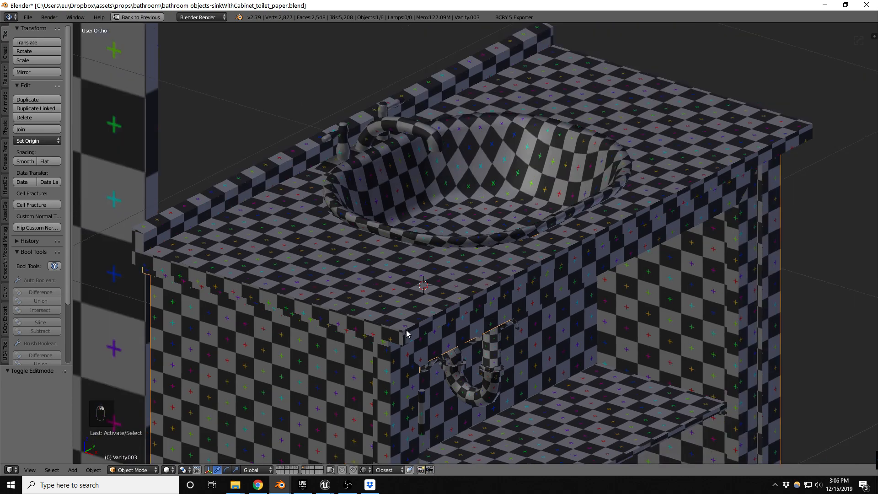
key("Tab")
key("Tab")
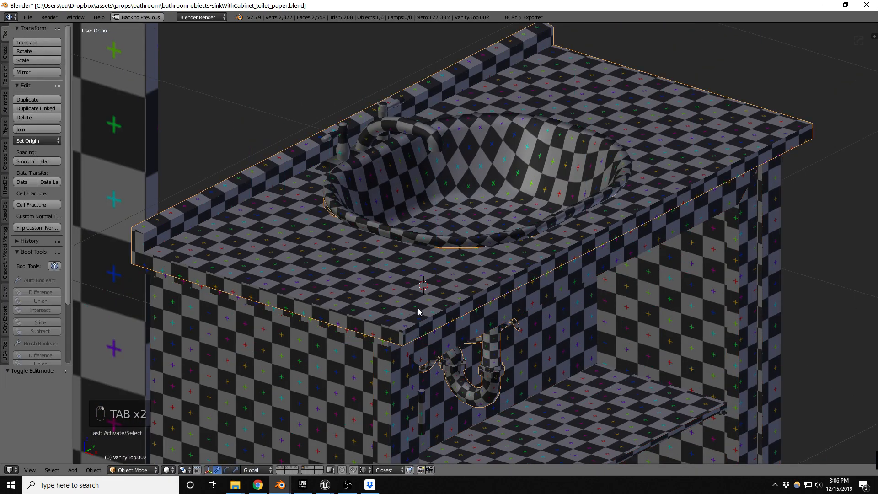
key("Tab")
key("a")
key("a")
key("a")
key("a")
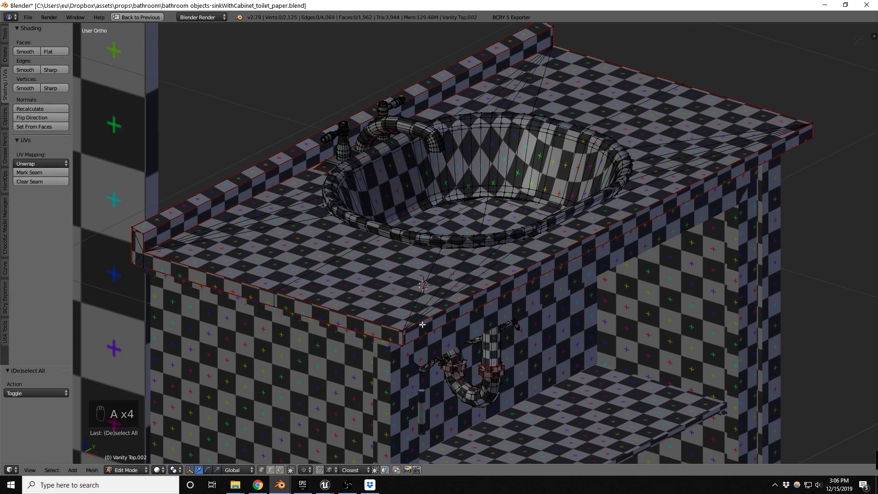
key("l")
key("a")
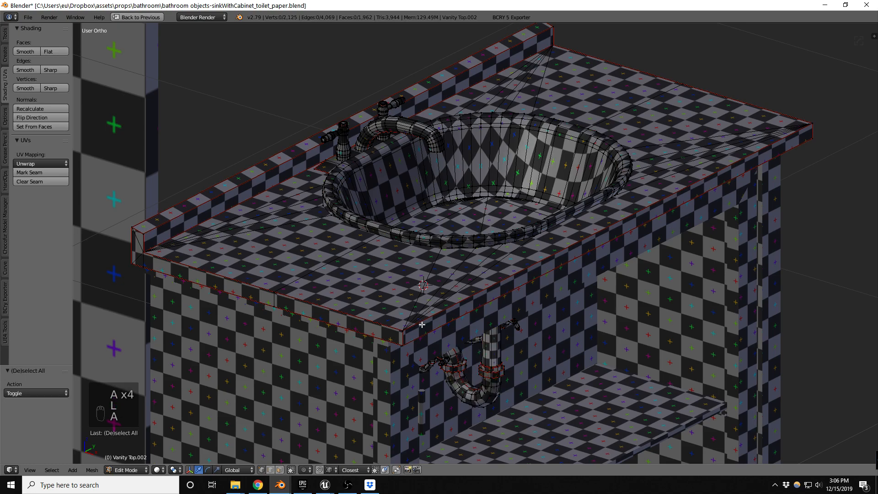
key("l")
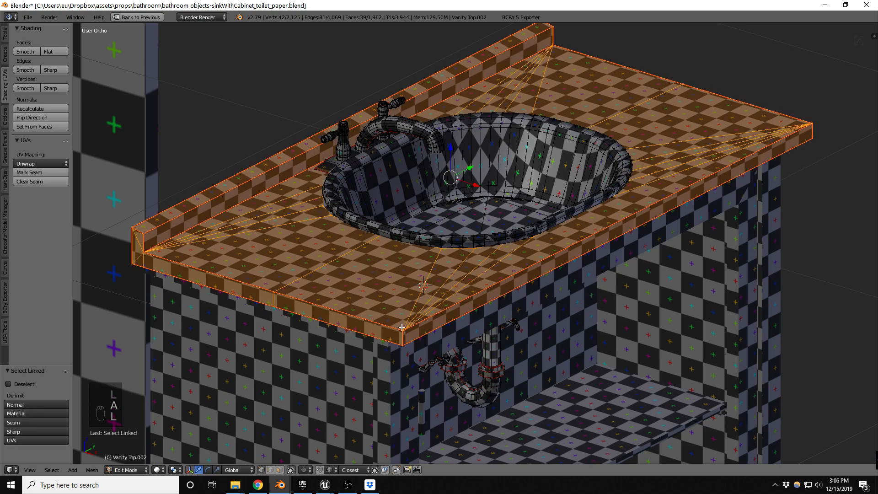
key("p")
left_click(402, 328)
key("Tab")
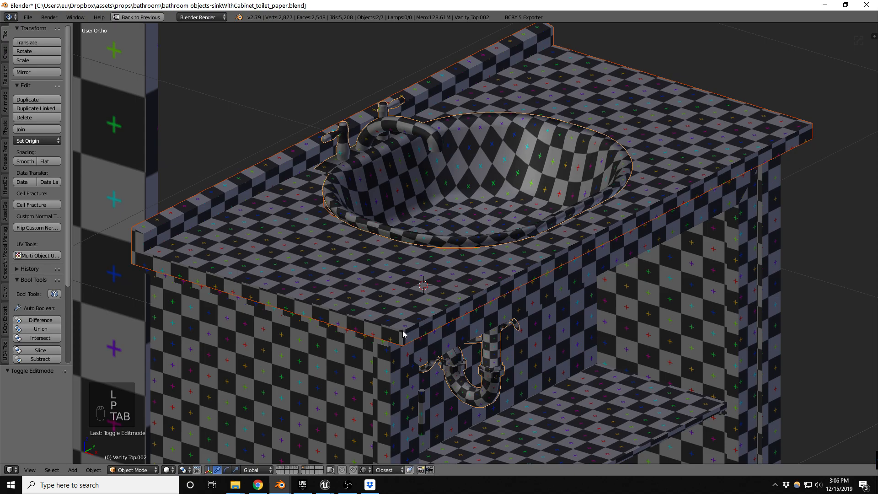
Duplicate the separated countertop, move the copy up along Z away from the vanity, and reselect the original.
right_click(458, 284)
middle_click_drag(460, 283, 444, 305)
middle_click_drag(375, 303, 392, 251)
key("shift+space")
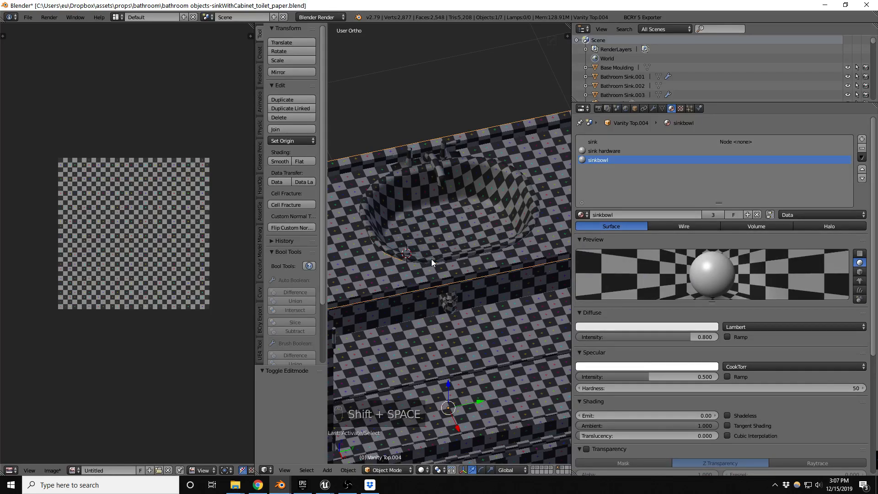
key("t")
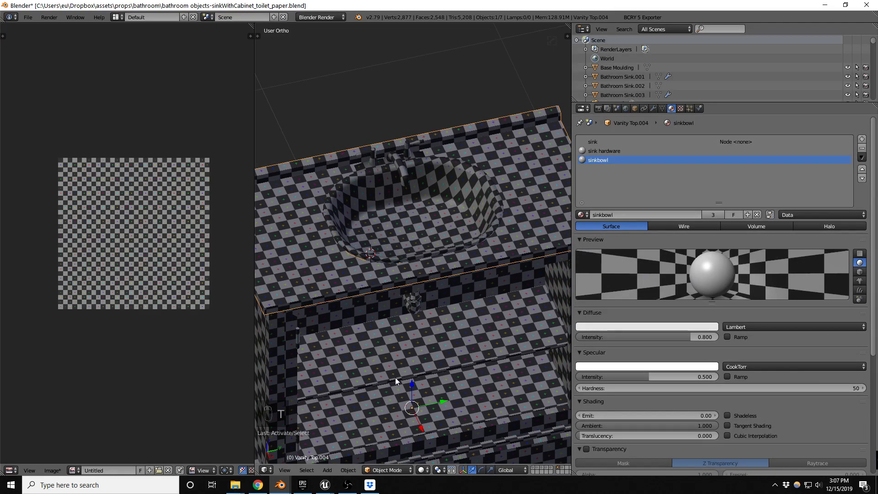
middle_click_drag(397, 355, 433, 340)
key("shift+d")
right_click(437, 355)
left_click_drag(425, 414, 418, 271)
right_click(344, 311)
key("shift+space")
scroll(302, 398, "up", 4)
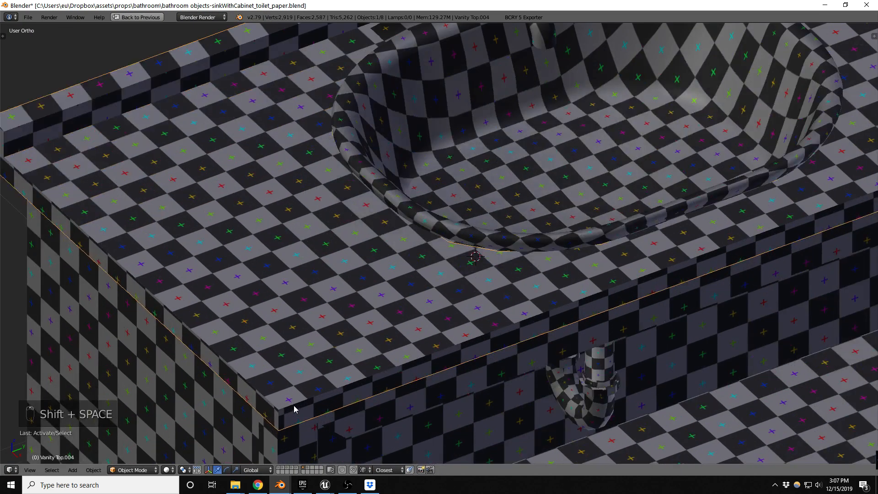
Bevel the separated countertop with Hard Ops CSharpen, using 3 segments, and set the bevel width to 0.006.
key("q")
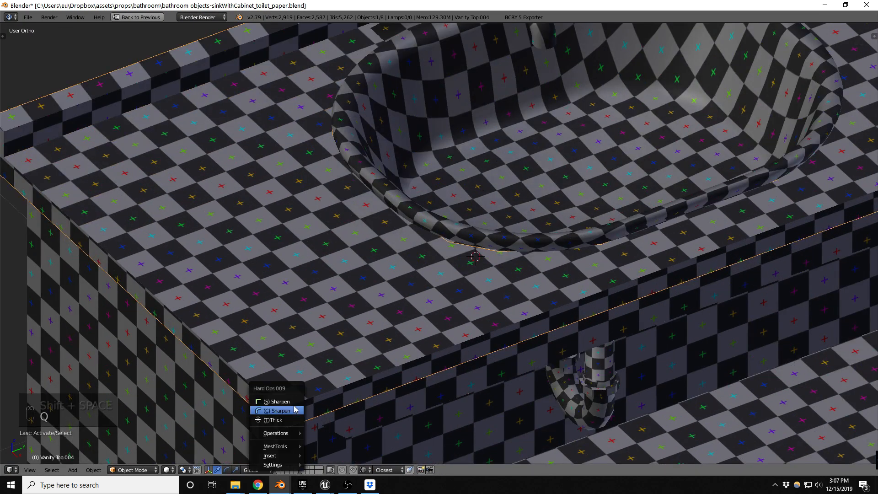
left_click(291, 411)
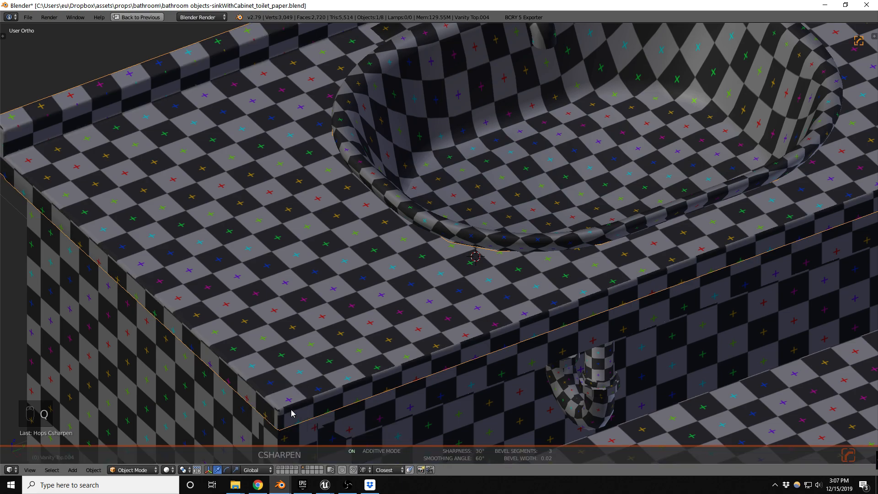
middle_click_drag(318, 386, 365, 377)
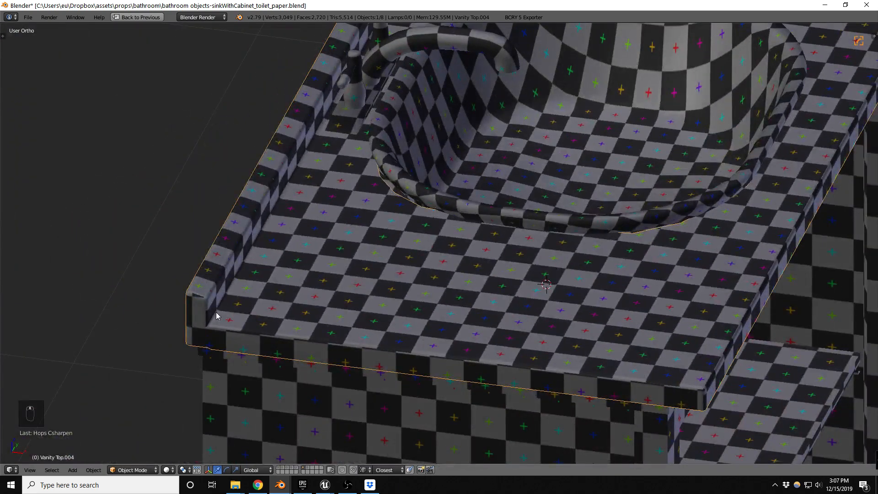
scroll(201, 296, "up", 4)
key("q")
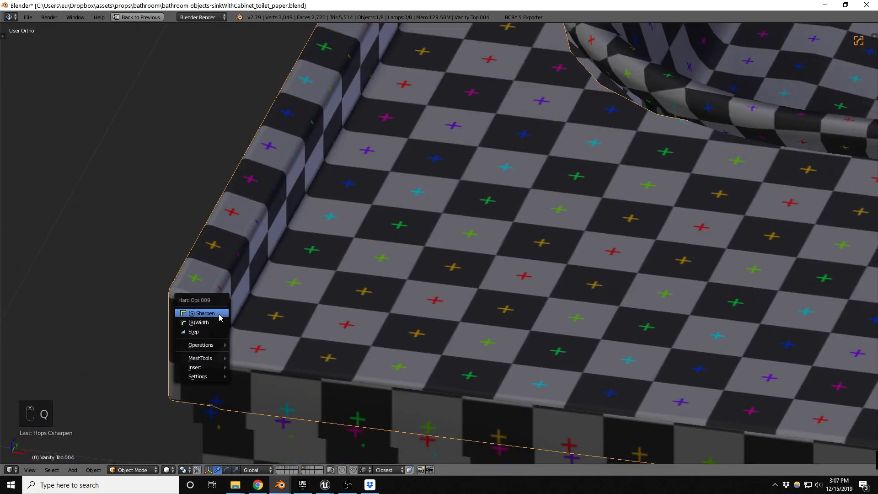
left_click(216, 318)
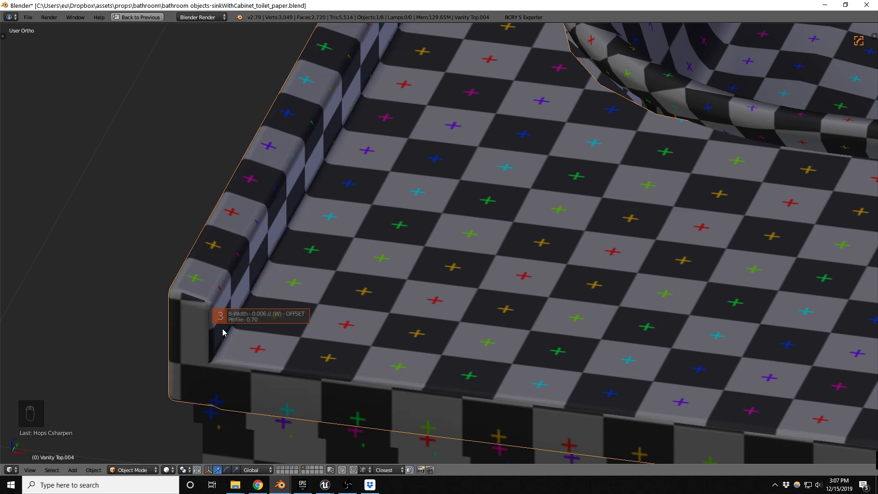
left_click(222, 333)
scroll(146, 304, "down", 6)
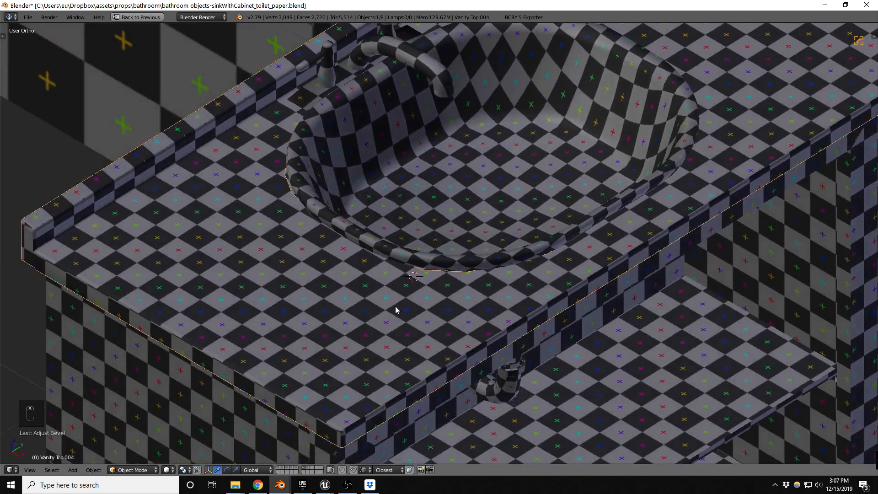
Apply the Bevel modifier on the separated countertop.
key("shift+space")
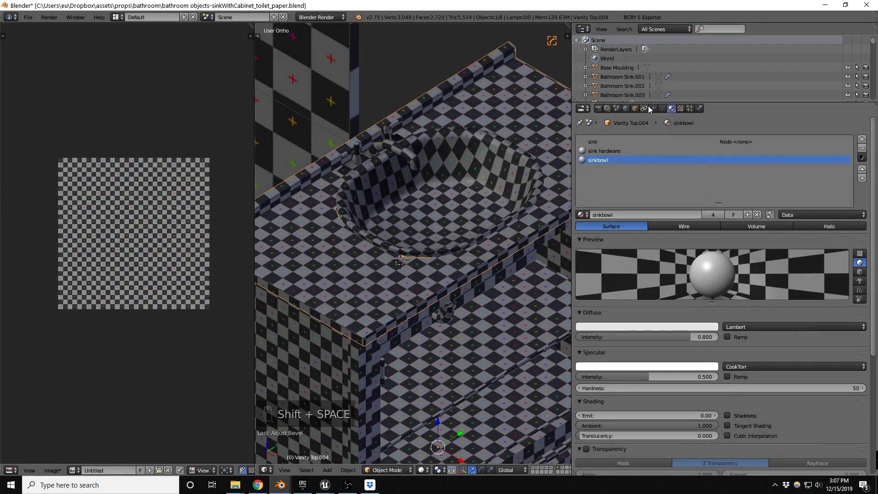
left_click(652, 108)
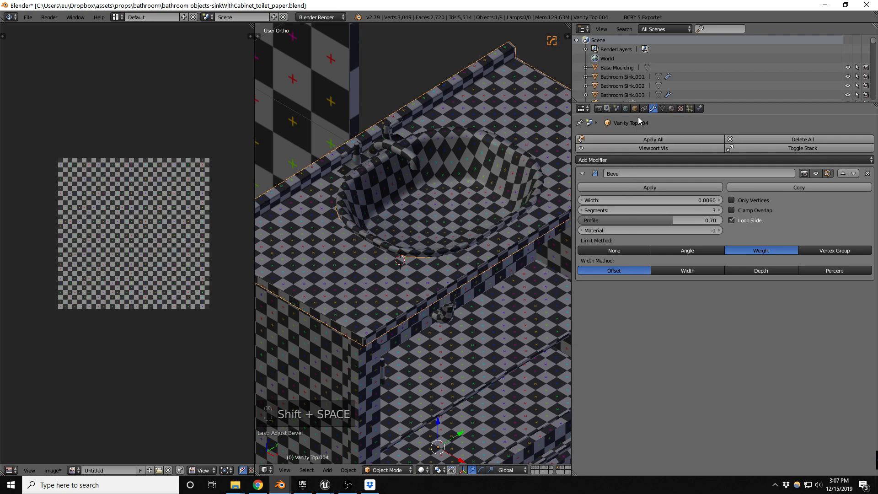
left_click(654, 186)
Select the sink bowl and faucet object together with the beveled countertop and join them into one object.
key("z")
right_click(416, 297)
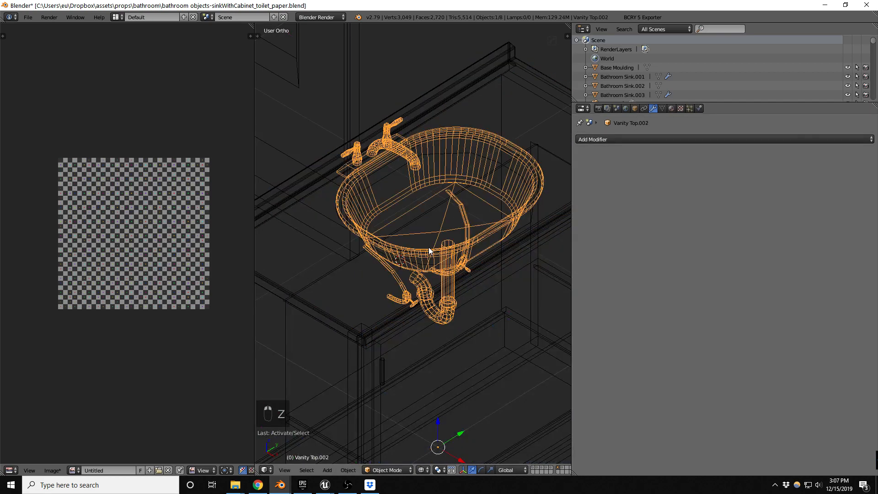
right_click(385, 323, "shift")
right_click(391, 230)
right_click(408, 158)
right_click(321, 166, "shift")
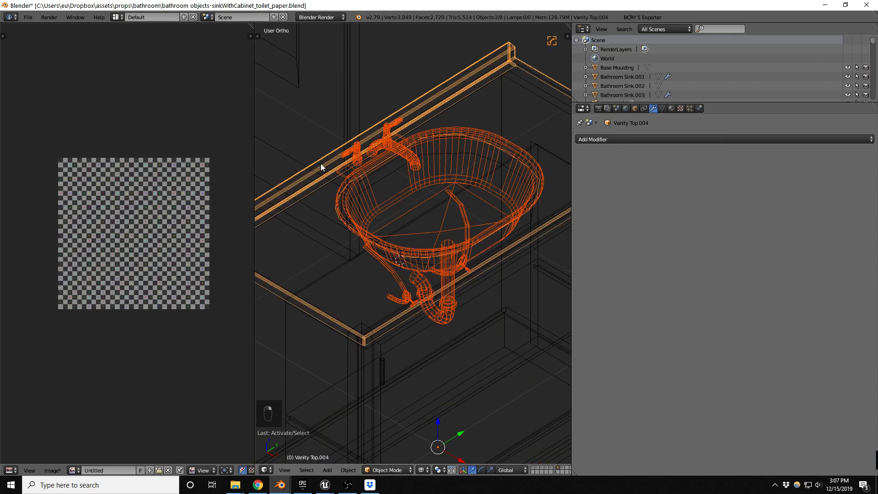
key("ctrl+j")
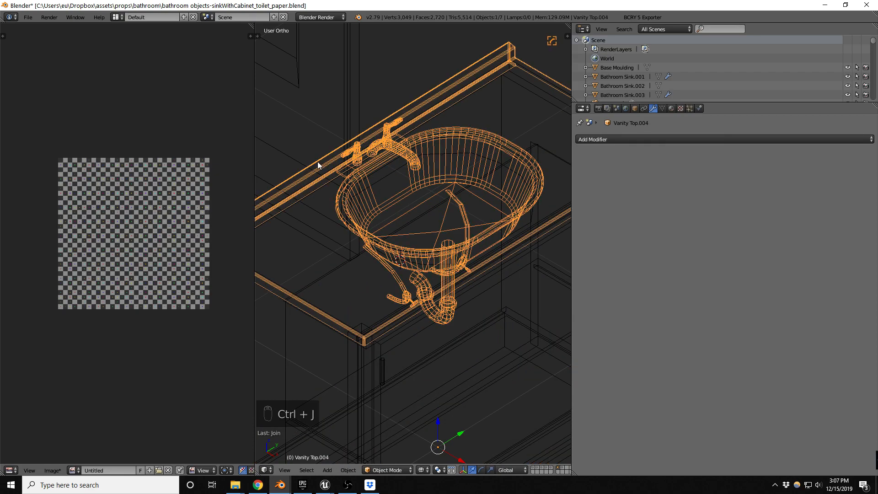
Export the joined vanity top as FBX over its existing file and reimport the sink_counter mesh in Unreal.
left_click(27, 17)
mouse_move(62, 202)
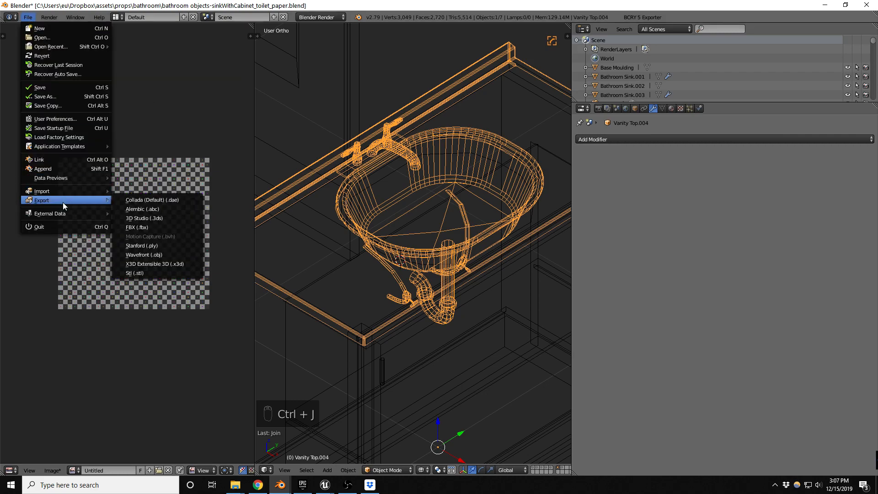
left_click(134, 227)
double_click(152, 100)
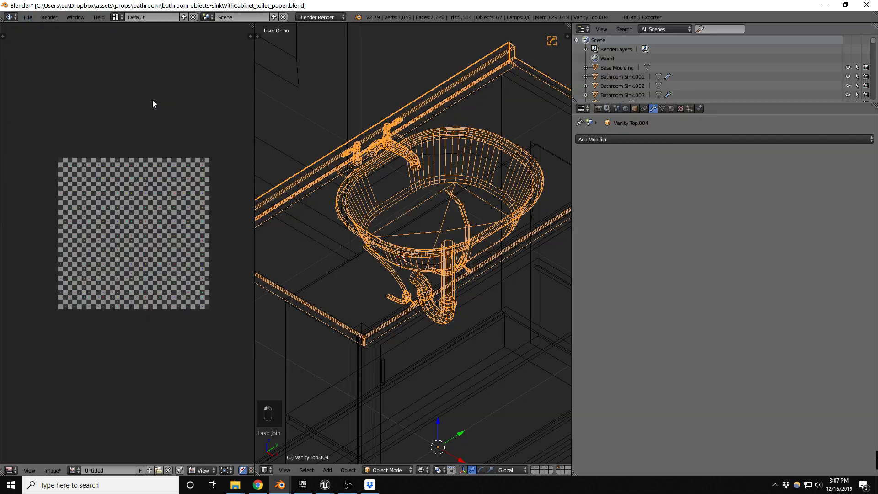
left_click(831, 8)
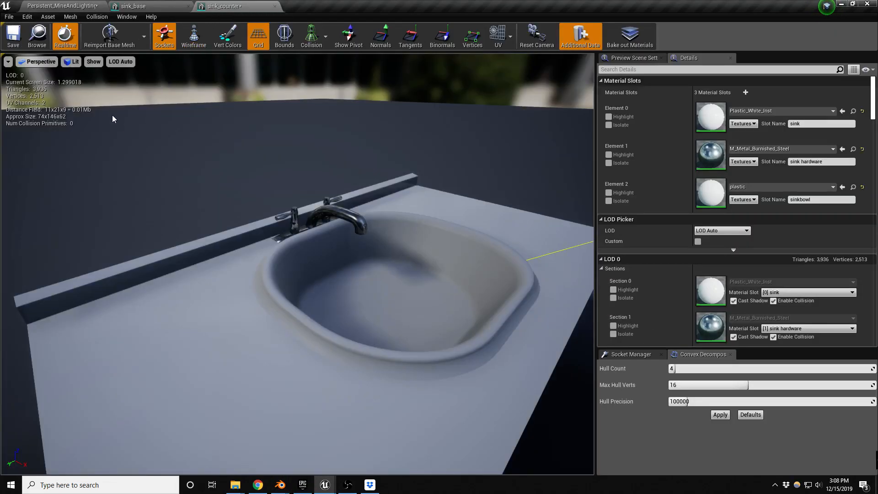
left_click(110, 35)
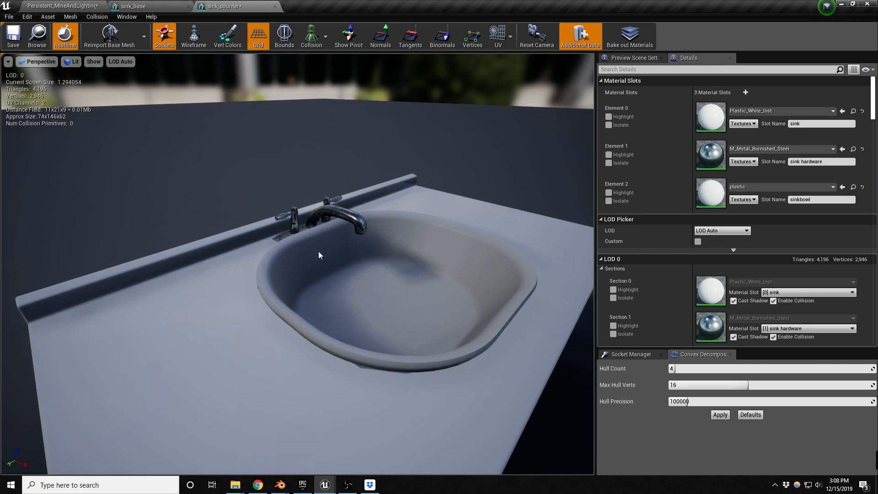
left_click_drag(452, 287, 267, 354, "alt")
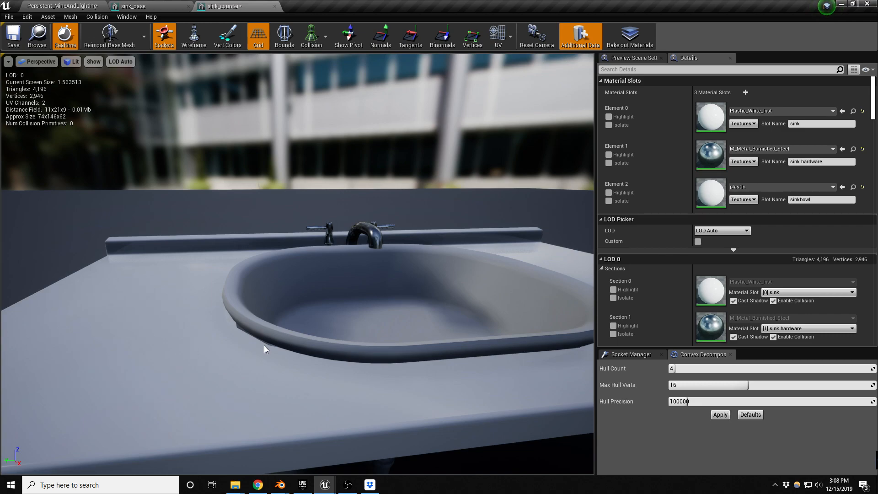
mouse_move(334, 332)
left_mouse_down("alt")
mouse_move(345, 283)
mouse_move(351, 332)
left_mouse_up("alt")
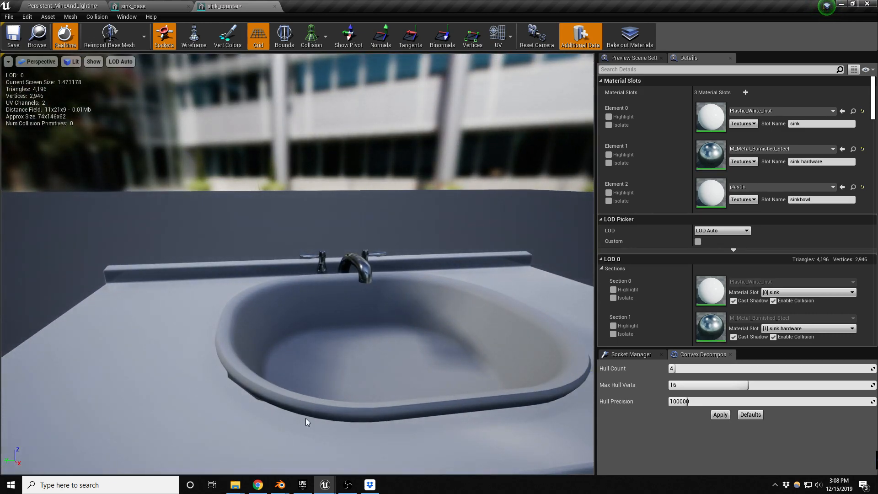
Switch back to Blender and select only the linked sink bowl geometry in the vanity top's mesh in solid view.
mouse_move(280, 484)
left_click(308, 442)
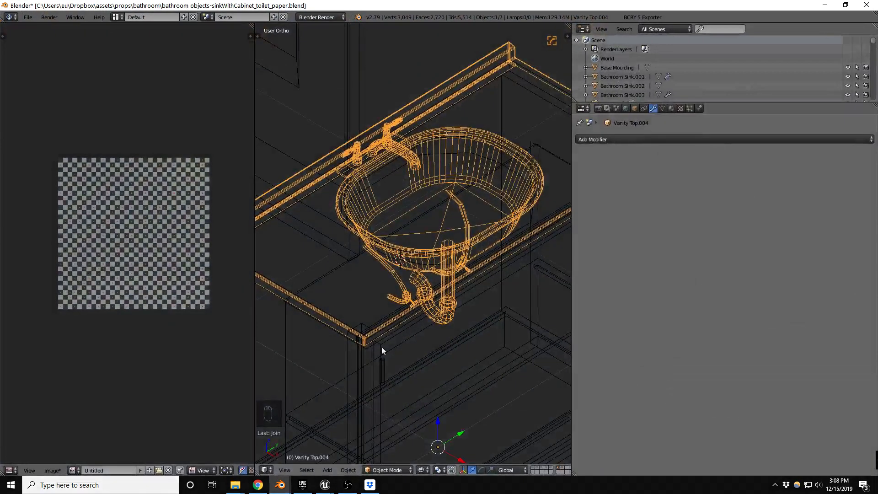
key("shift+space")
key("z")
right_click(474, 261)
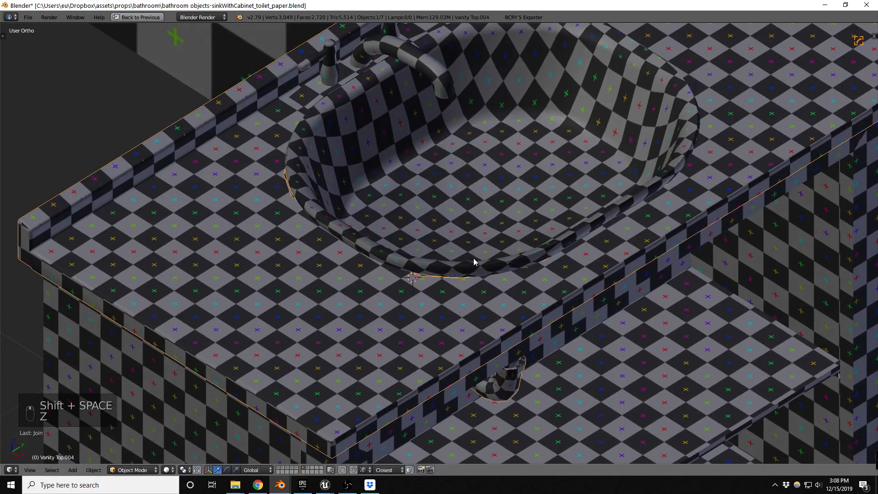
key("Tab")
key("a")
key("a")
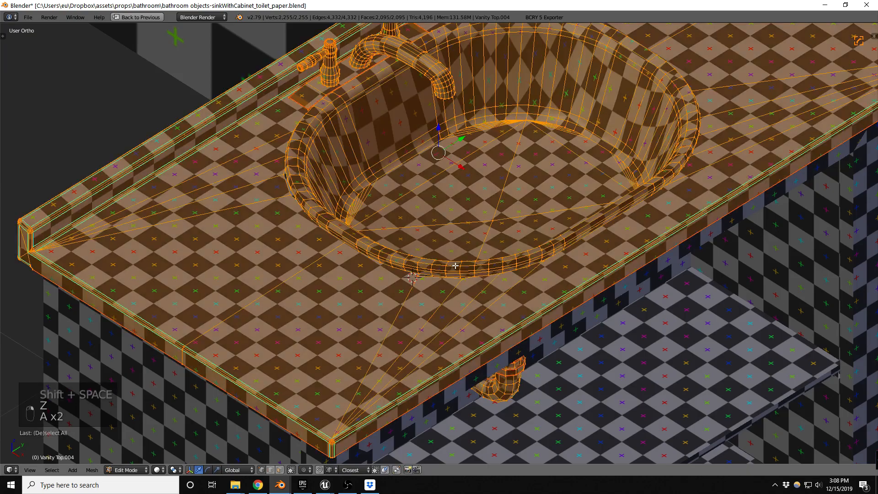
key("a")
key("l")
middle_click_drag(456, 265, 528, 206)
middle_click_drag(571, 148, 551, 180)
key("s")
key("y")
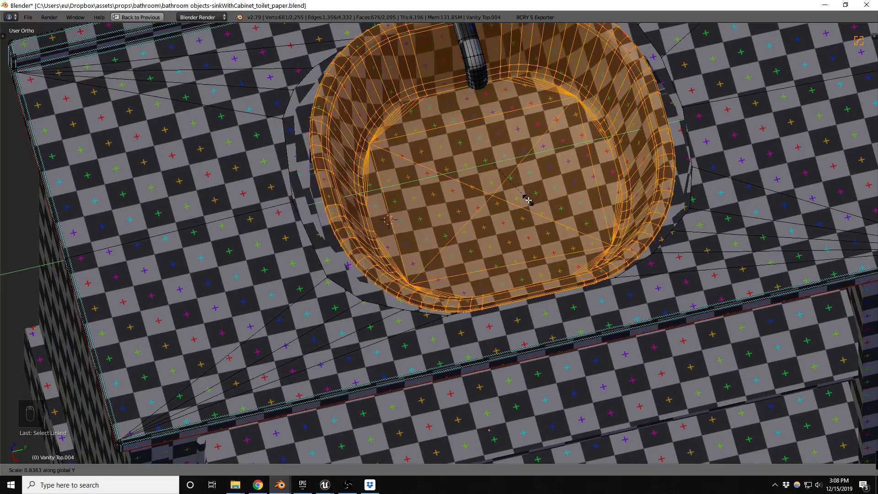
key("Escape")
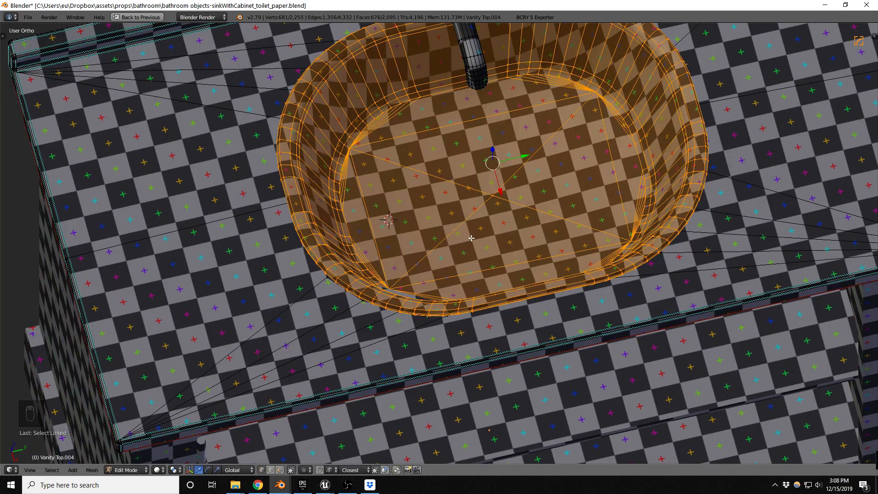
Hide the sink bowl geometry, return to Object Mode, and select the cabinet object beneath the countertop in wireframe view.
key("h")
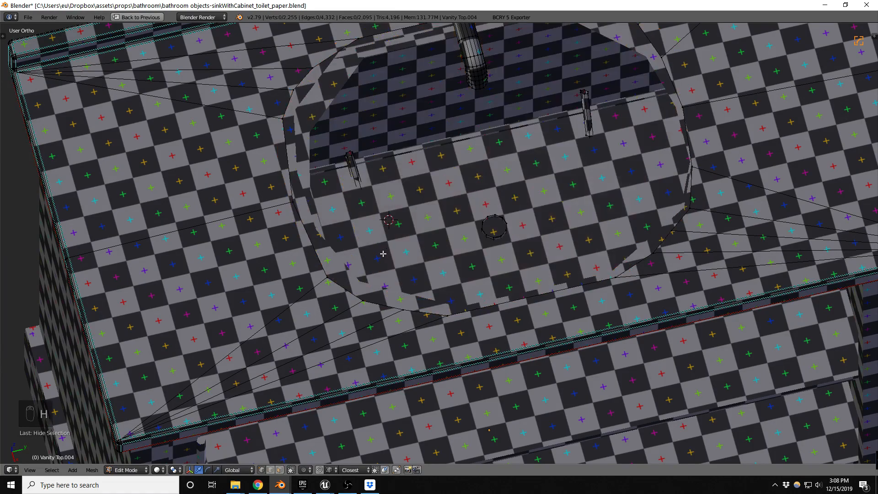
key("Tab")
right_click(367, 285)
middle_click_drag(406, 301, 383, 292)
scroll(383, 295, "down", 4)
middle_click_drag(407, 232, 463, 245)
right_click(407, 175)
key("Tab")
key("z")
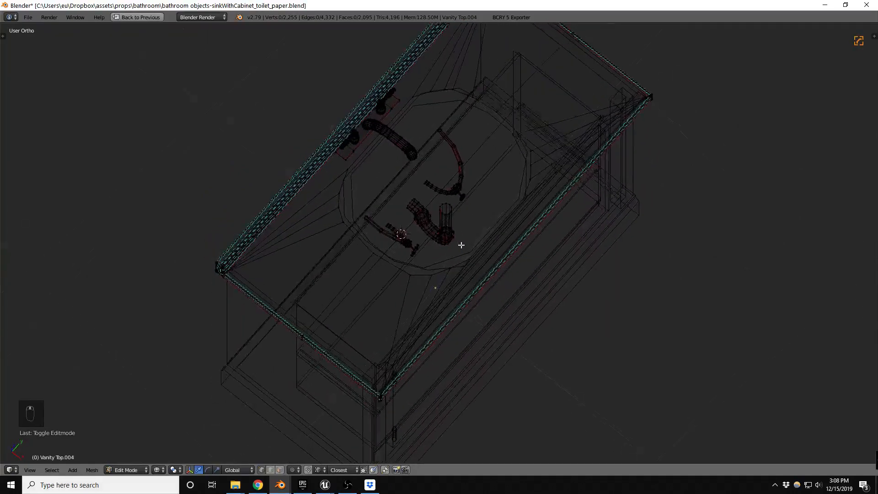
key("Tab")
right_click(453, 261)
right_click(454, 257)
right_click(454, 257)
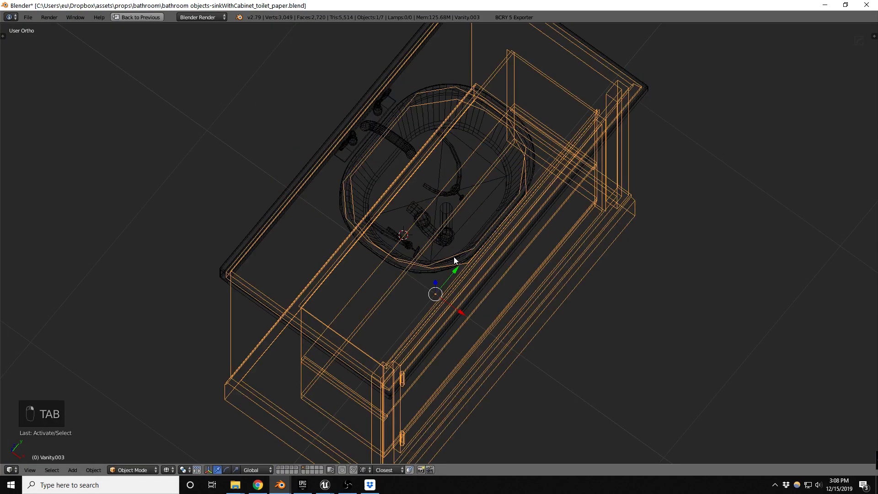
Select the linked geometry of the cabinet's sink opening and examine where it pokes through the bowl.
key("Tab")
scroll(473, 250, "up", 4)
right_click(472, 248)
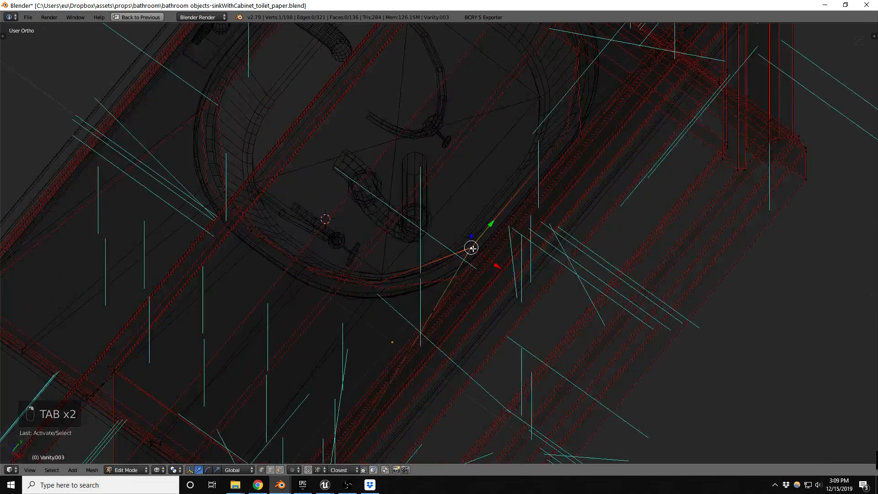
key("ctrl+l")
mouse_move(470, 249)
middle_mouse_down()
mouse_move(435, 265)
mouse_move(431, 229)
mouse_move(404, 178)
mouse_move(265, 151)
mouse_move(299, 172)
middle_mouse_up()
key("z")
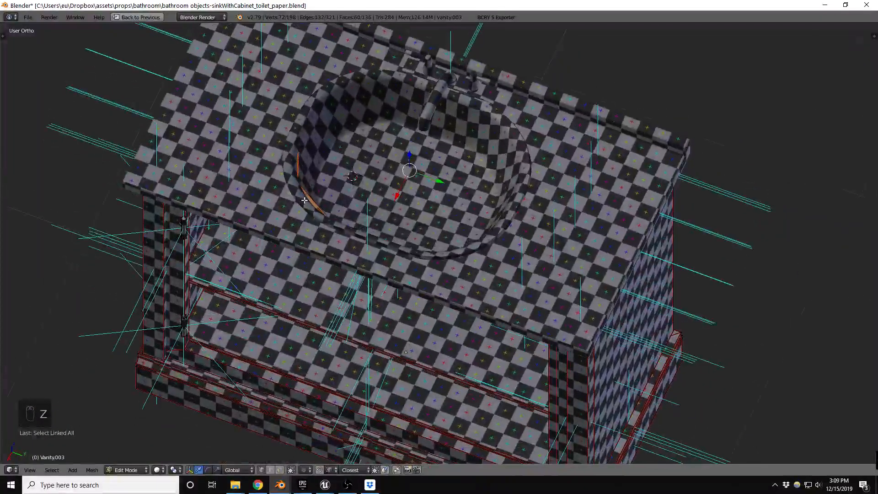
Select the cabinet cutout vertex that pokes through the bowl and move it outward along Y beneath the rim.
scroll(299, 172, "up", 3)
key("z")
right_click(298, 183)
key("z")
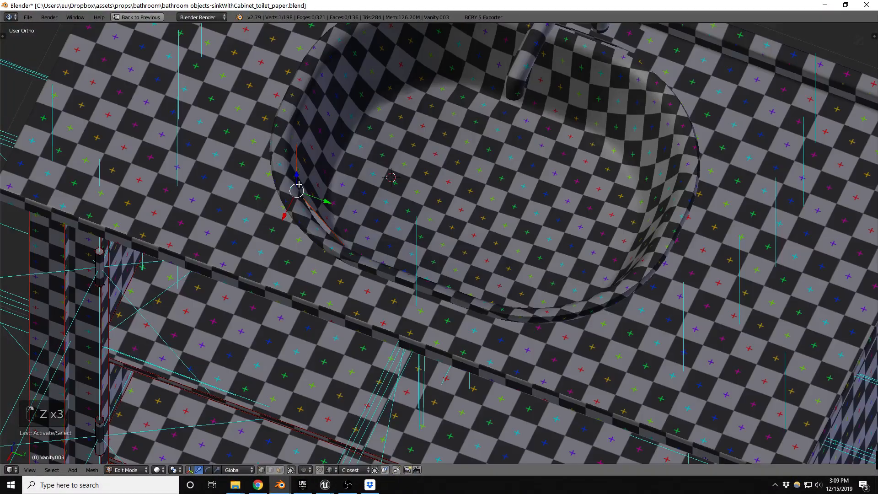
left_click_drag(328, 202, 304, 194)
middle_click_drag(303, 193, 310, 220)
Move the neighbouring vertices of the cabinet's sink opening outward one by one, clear of the bowl.
key("z")
right_click(317, 291)
left_click_drag(340, 314, 308, 286)
right_click(323, 158)
left_click_drag(341, 181, 323, 163)
right_click(298, 220)
left_click_drag(318, 239, 297, 221)
right_click(420, 90)
left_click_drag(440, 102, 413, 78)
right_click(372, 119)
left_click(356, 113)
Leave the cabinet's mesh in solid view and reveal the hidden sink bowl in the vanity top's mesh.
mouse_move(356, 113)
middle_mouse_down()
mouse_move(586, 210)
mouse_move(532, 183)
mouse_move(713, 139)
mouse_move(608, 174)
middle_mouse_up()
key("alt+z")
scroll(485, 174, "up", 4)
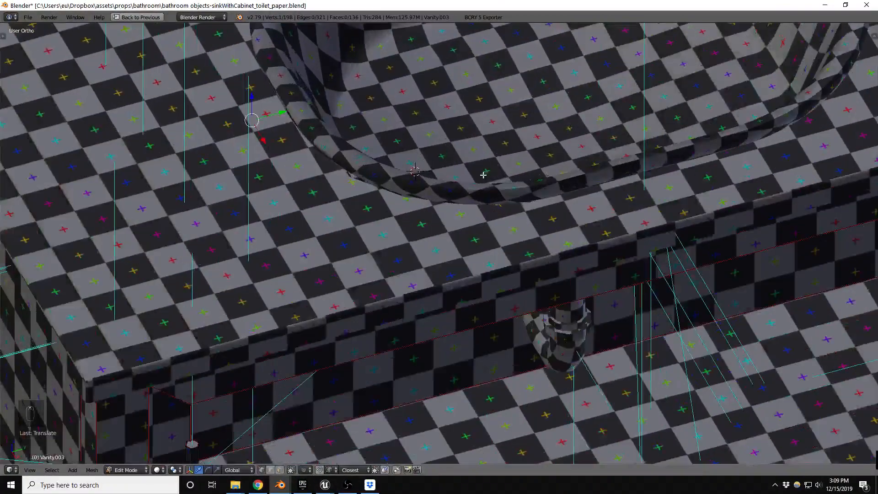
key("Tab")
right_click(437, 197)
scroll(437, 198, "down", 4)
key("Tab")
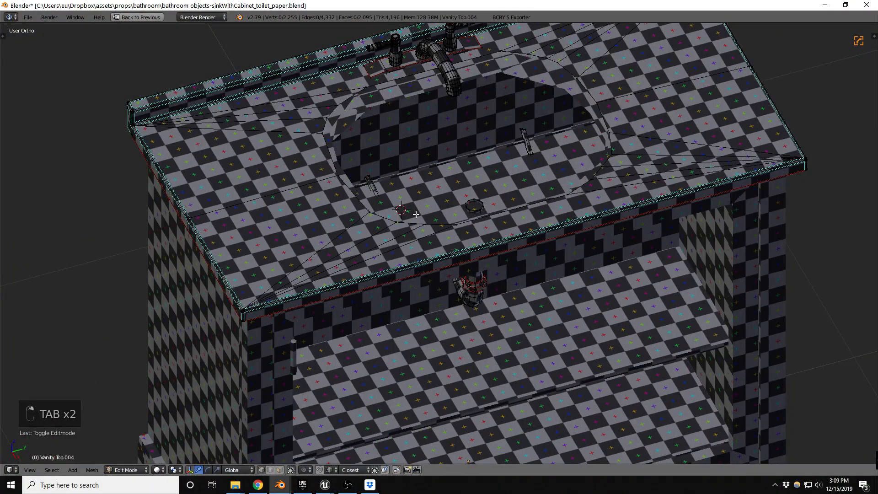
key("alt+h")
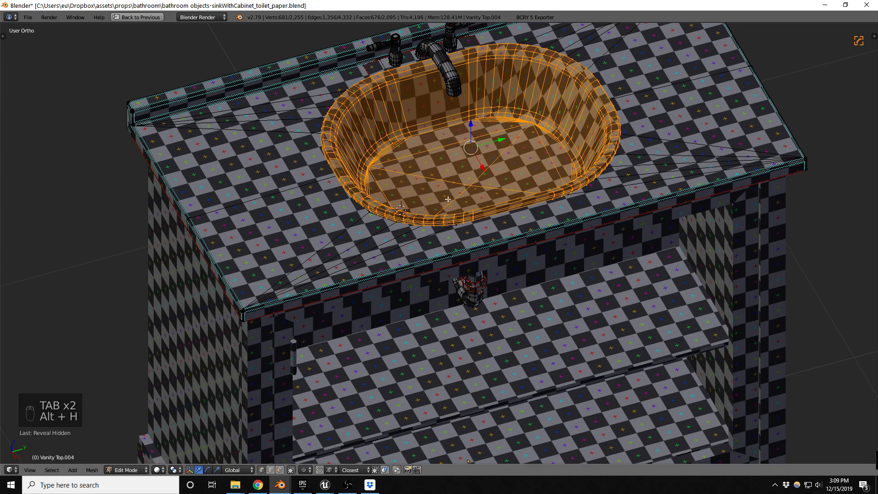
Widen the sink bowl slightly along Y by scaling it, and nudge it along Y to cover the countertop hole.
scroll(475, 183, "up", 6)
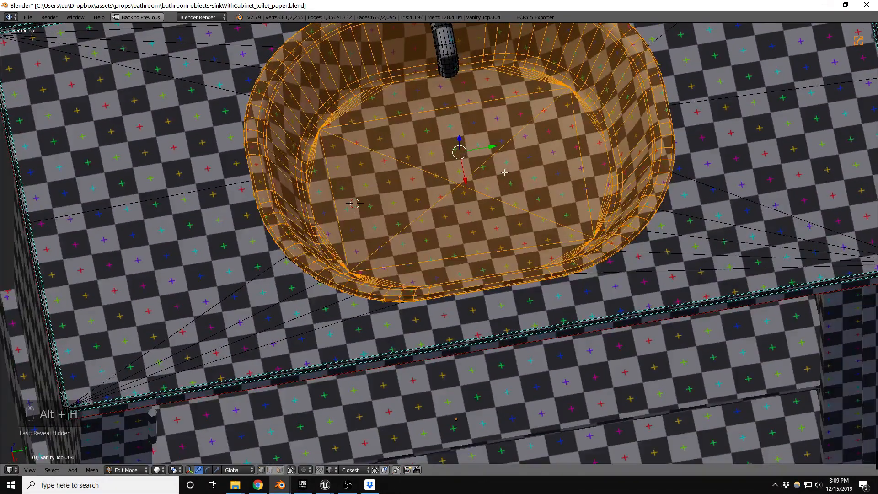
key("s")
key("y")
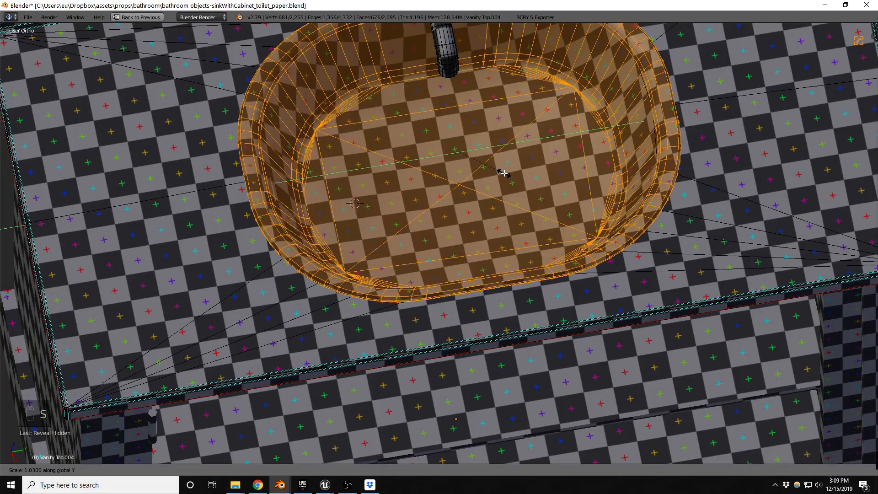
left_click(504, 174)
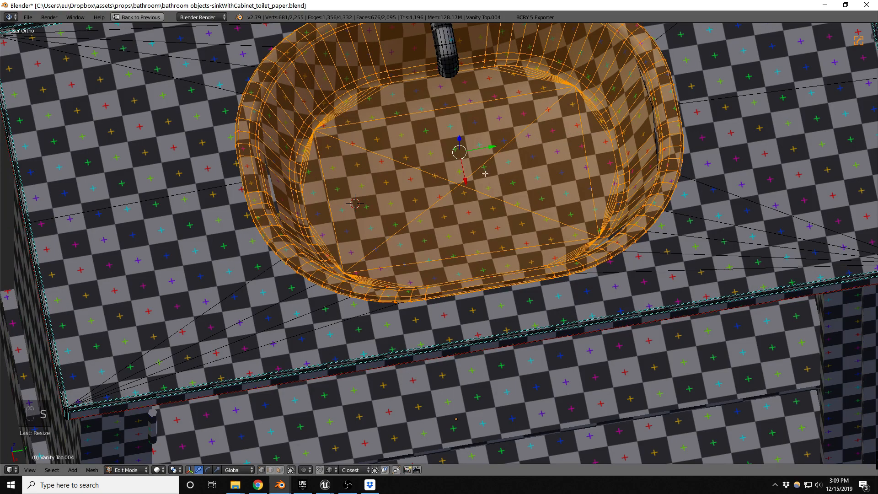
key("g")
key("y")
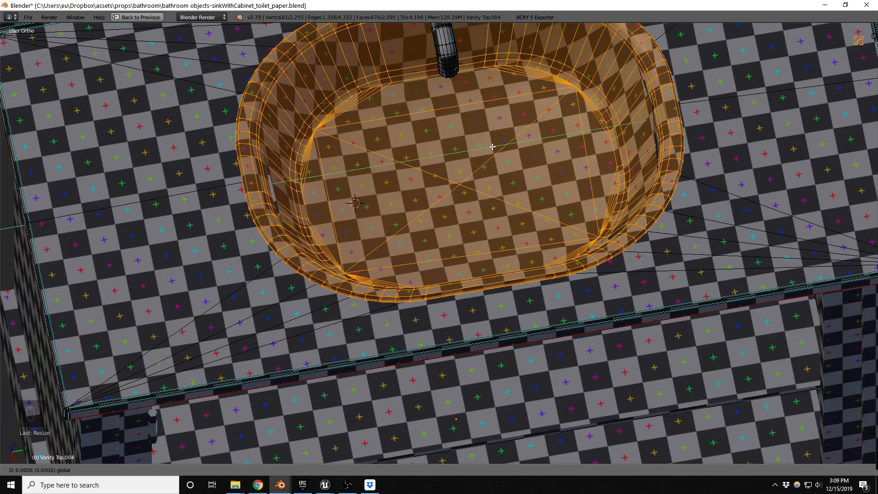
left_click(492, 146)
Set the vanity top's mesh to vertex selection and check where geometry shows through the bowl's side.
key("Tab")
key("Tab")
key("ctrl+Tab")
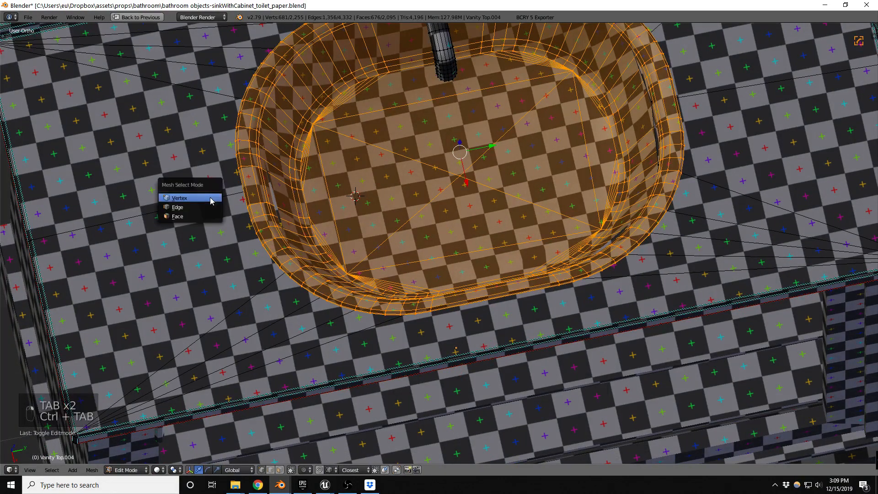
key("z")
key("z")
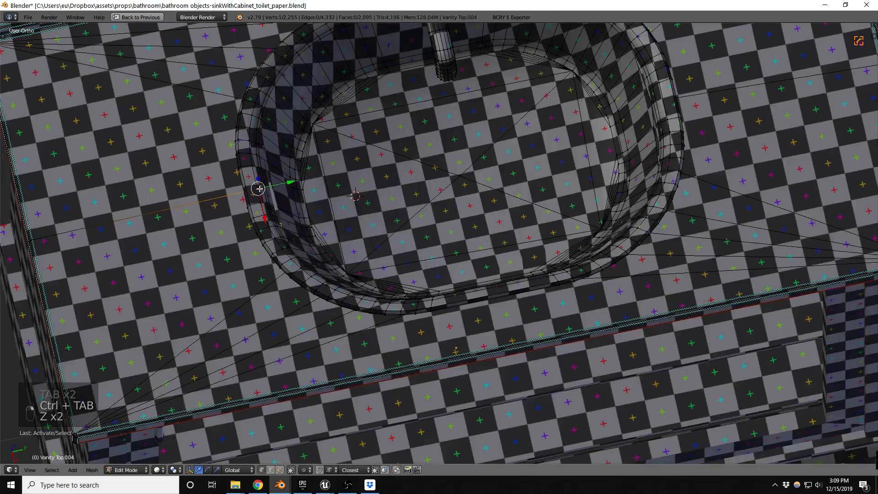
Edit the cabinet's mesh and move the sink-opening vertices that poke through the bowl's side outward along Y.
key("Tab")
left_click(276, 200)
key("Tab")
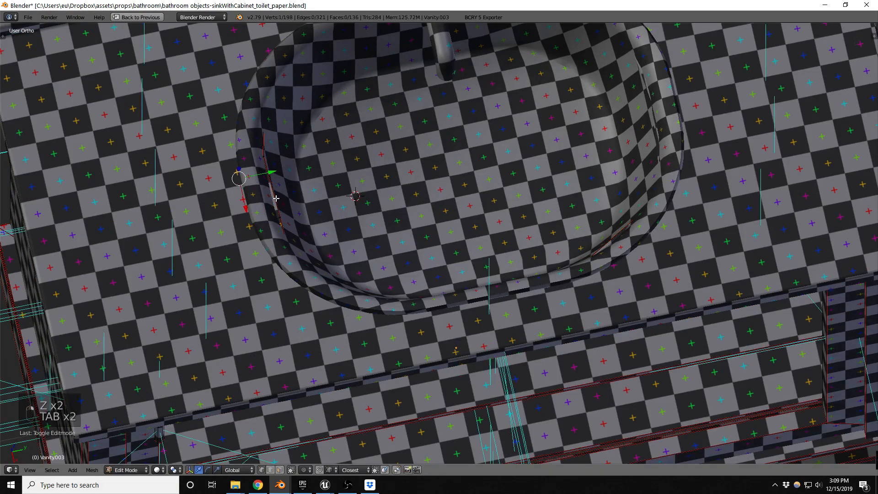
right_click(274, 216)
left_click_drag(308, 212, 294, 215)
right_click_drag(269, 156, 275, 164)
right_click(271, 153)
left_click_drag(295, 150, 278, 154)
Return to the vanity top's mesh and slide the countertop-hole vertex poking through the bowl's opposite side outward beneath the rim.
key("Tab")
right_click(659, 131)
key("Tab")
right_click(658, 124)
scroll(651, 147, "down", 4)
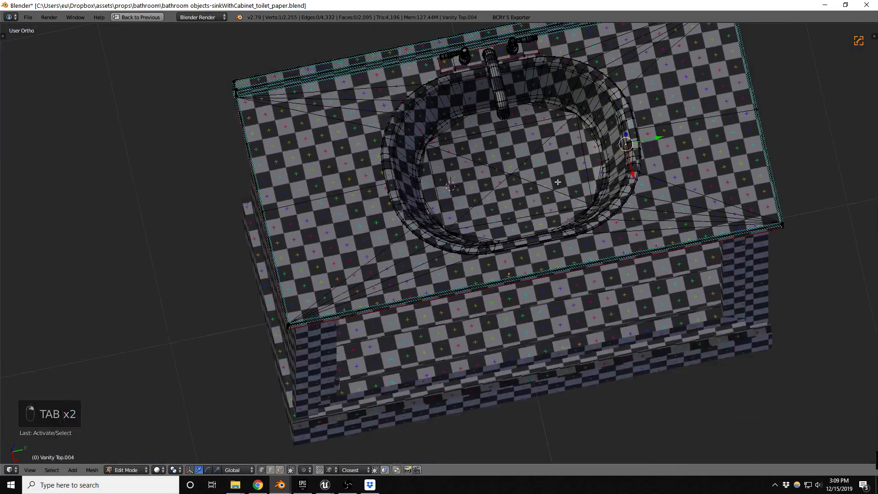
scroll(595, 174, "up", 8)
right_click(575, 106)
scroll(567, 160, "down", 2)
key("g")
key("g")
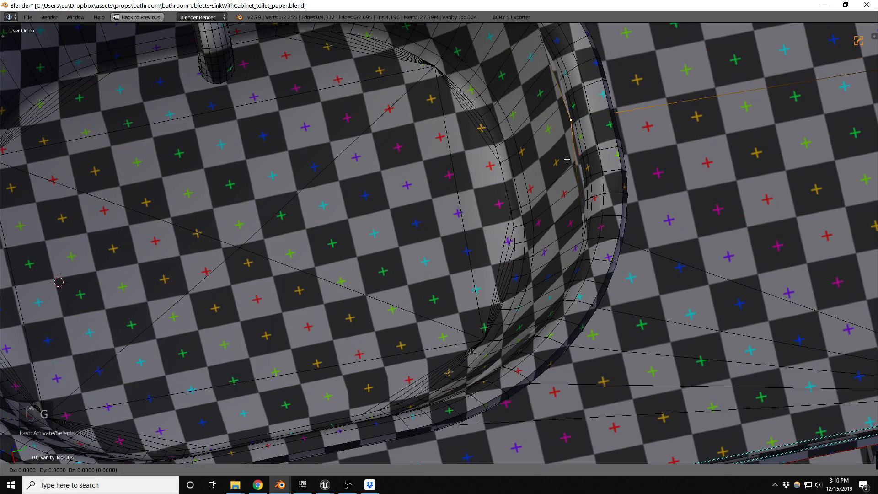
left_click(579, 161)
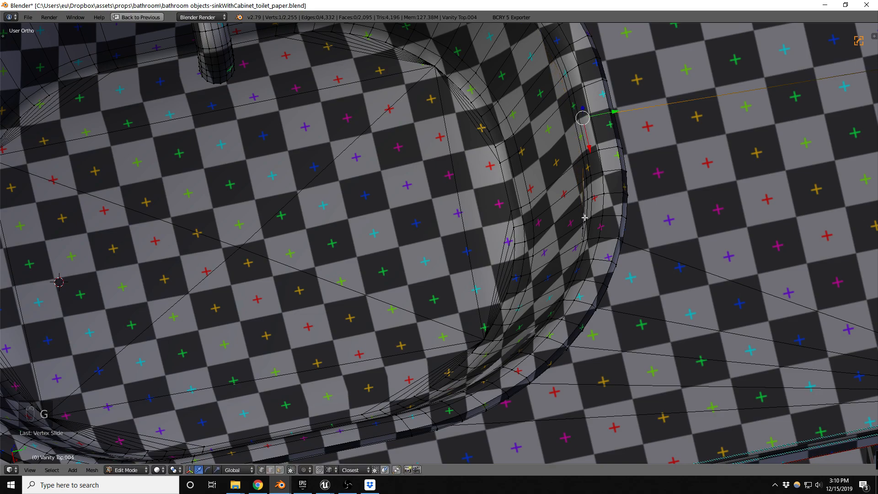
Slide the neighbouring countertop-hole vertices on that side, including one near the back corner, outward along their edges beneath the rim.
key("g")
key("g")
left_click(582, 246)
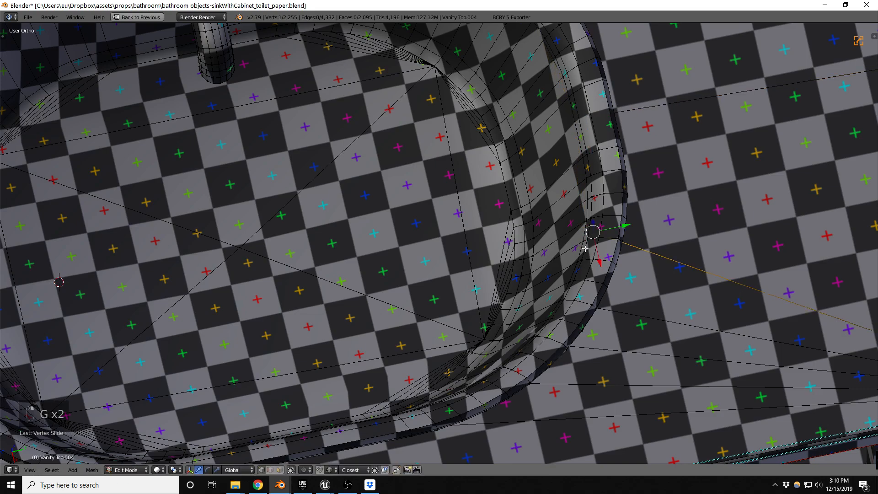
scroll(549, 207, "down", 4)
scroll(542, 134, "up", 4)
key("z")
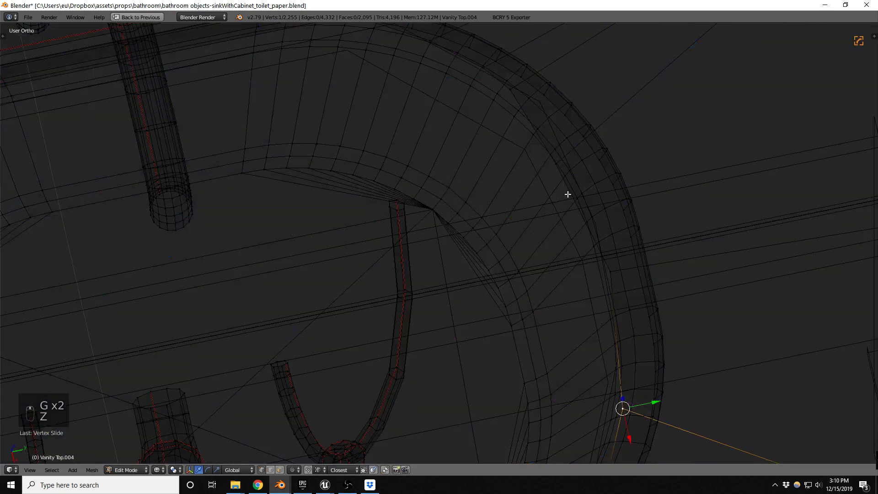
right_click(553, 166)
key("z")
key("g")
key("g")
left_click(565, 161)
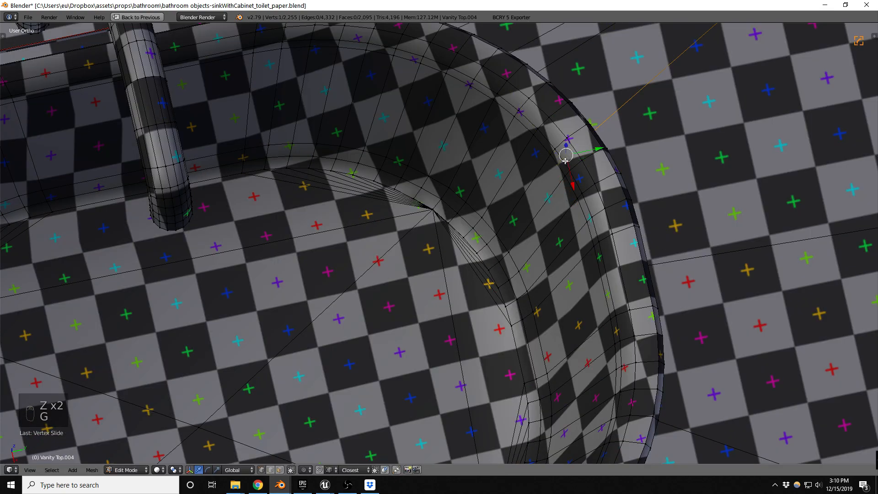
Move the countertop-hole vertices that show outside the bowl's rim near the back corner under the rim along Y.
scroll(633, 131, "down", 5)
key("Tab")
middle_click_drag(509, 222, 355, 261)
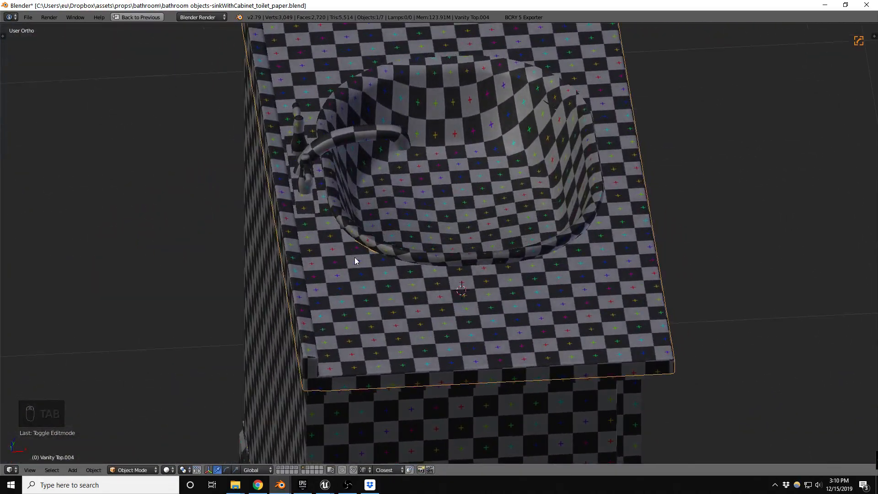
scroll(355, 260, "up", 5)
key("Tab")
right_click(358, 235)
key("g")
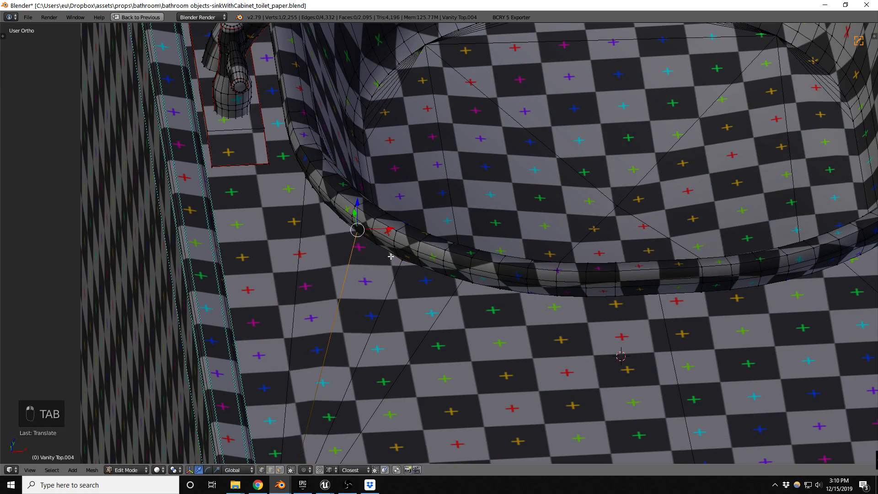
key("y")
left_click(399, 242)
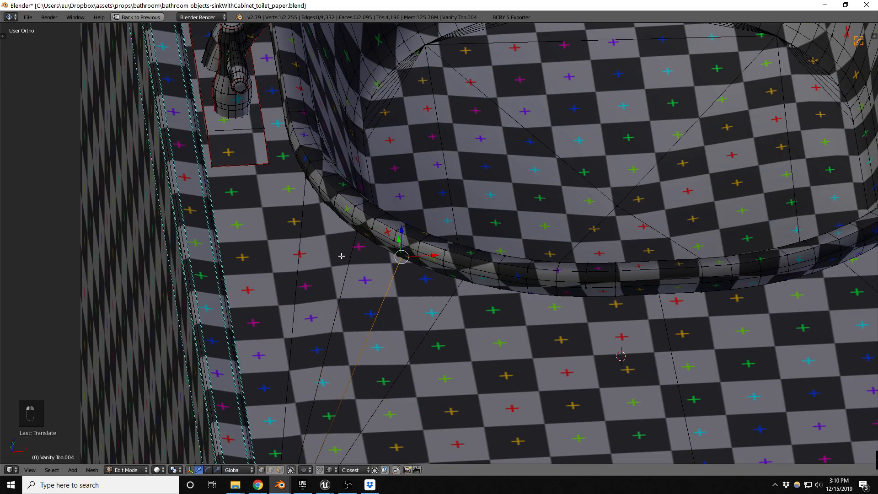
Examine the sink rim, the bowl and the faucet base from all sides for gaps or protruding geometry.
scroll(345, 251, "down", 6)
middle_click_drag(474, 256, 335, 236)
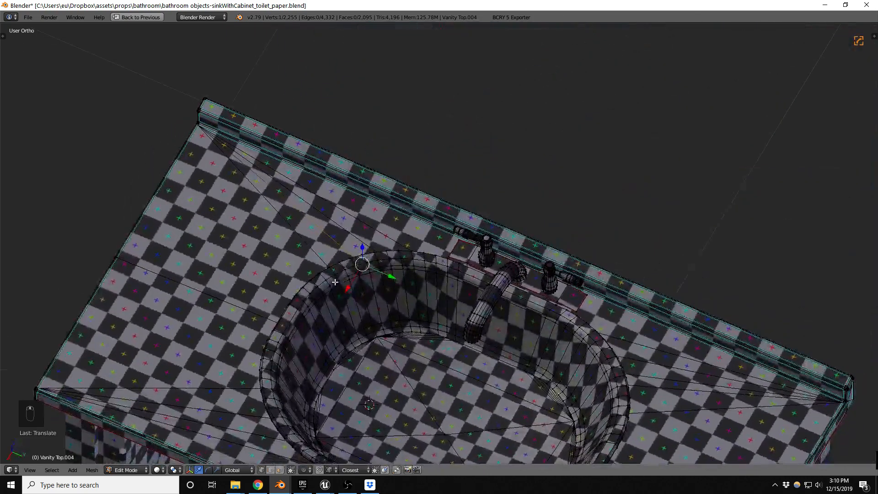
scroll(219, 133, "down", 3)
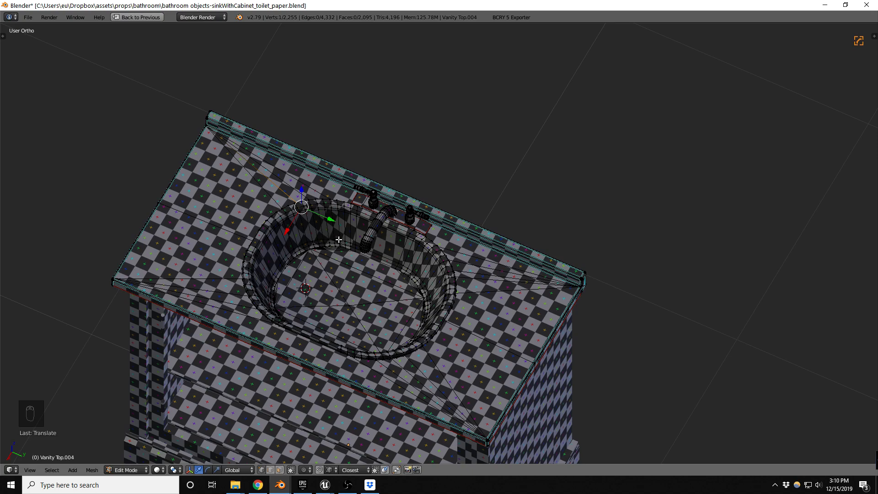
middle_click_drag(389, 258, 403, 292)
scroll(403, 293, "up", 6)
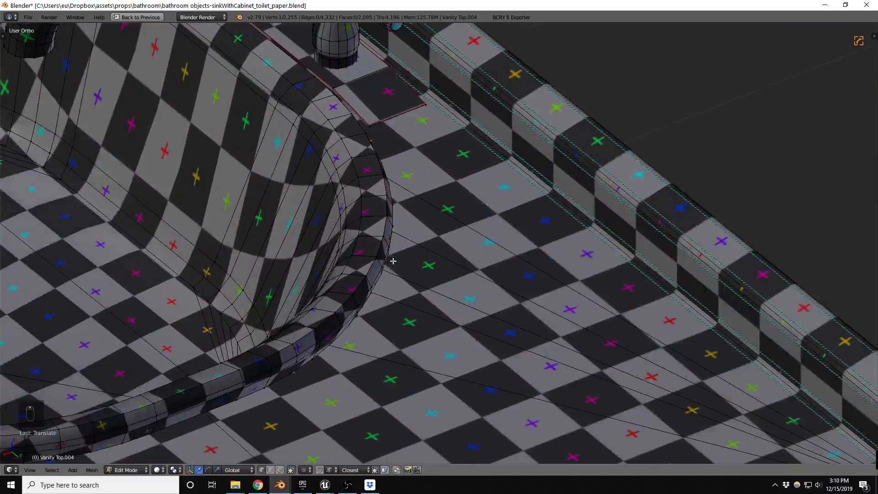
scroll(400, 256, "down", 4)
middle_click_drag(305, 245, 414, 257)
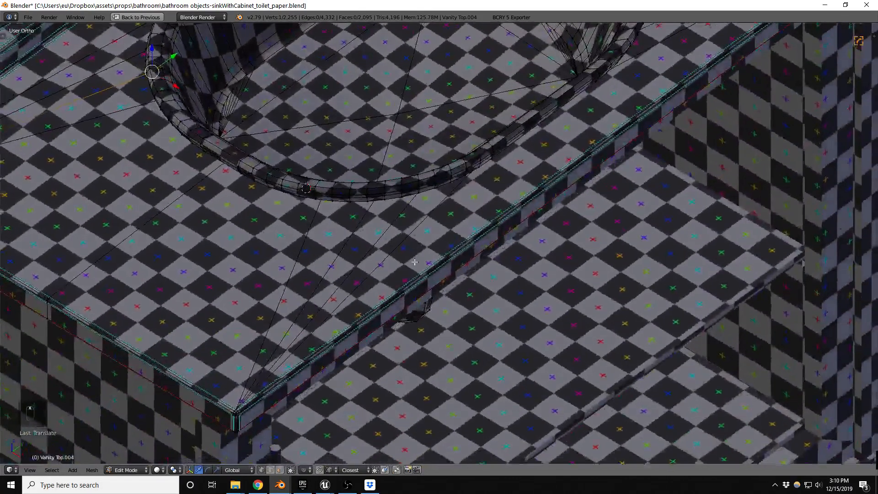
scroll(414, 262, "down", 3)
scroll(298, 113, "up", 8)
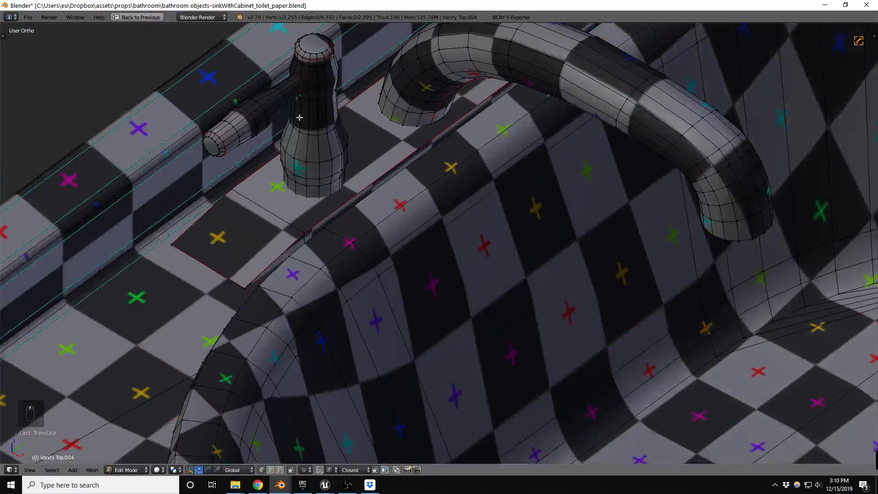
scroll(311, 148, "down", 2)
key("Tab")
key("Tab")
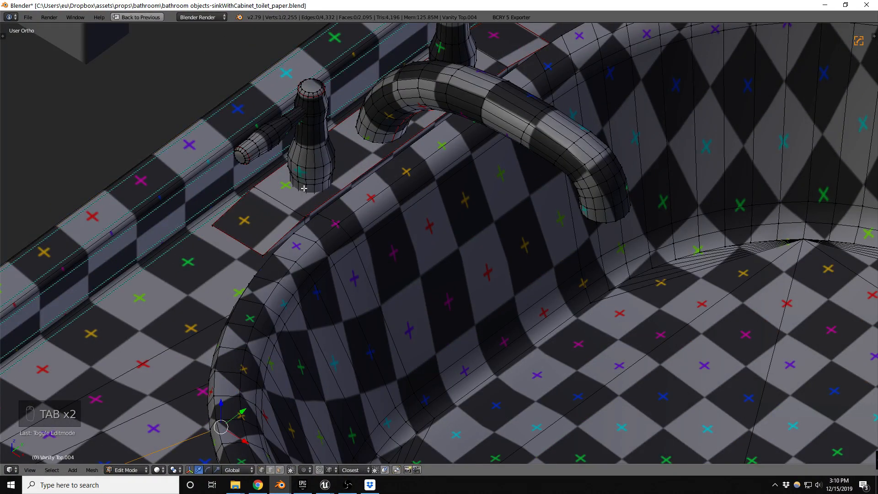
key("Tab")
scroll(257, 199, "down", 3)
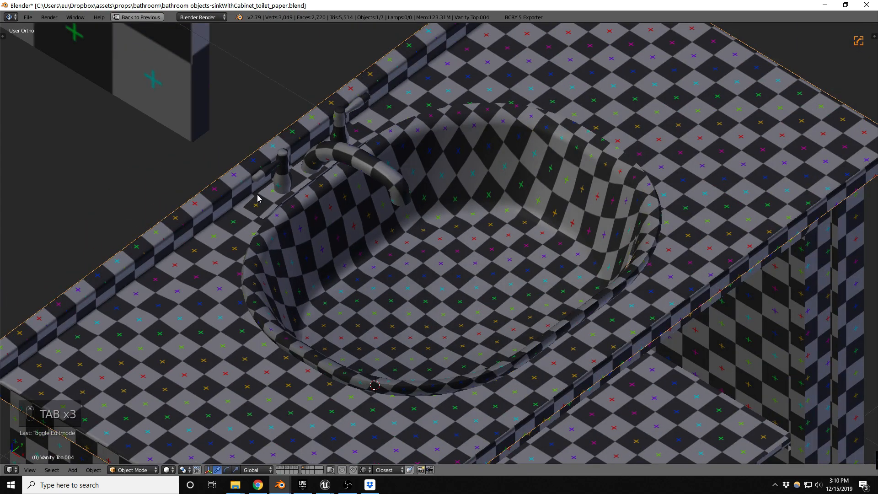
Save the Blender file under its existing name.
key("ctrl+shift+s")
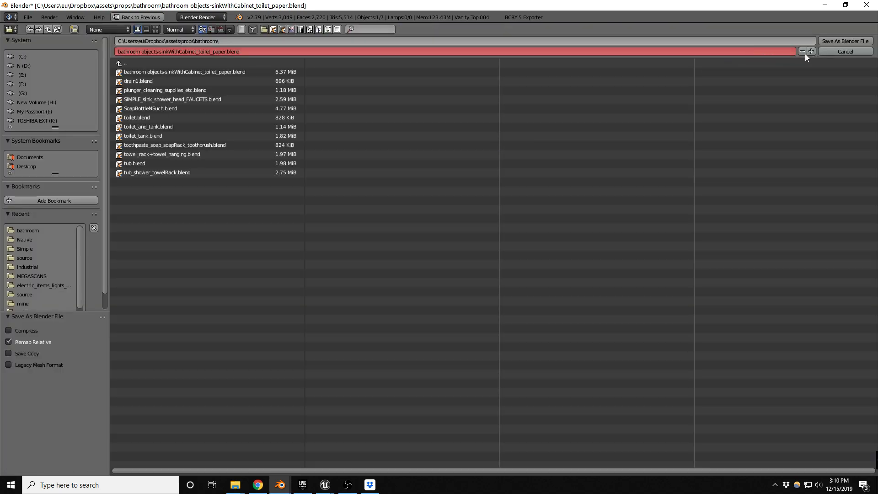
left_click(840, 52)
key("ctrl+s")
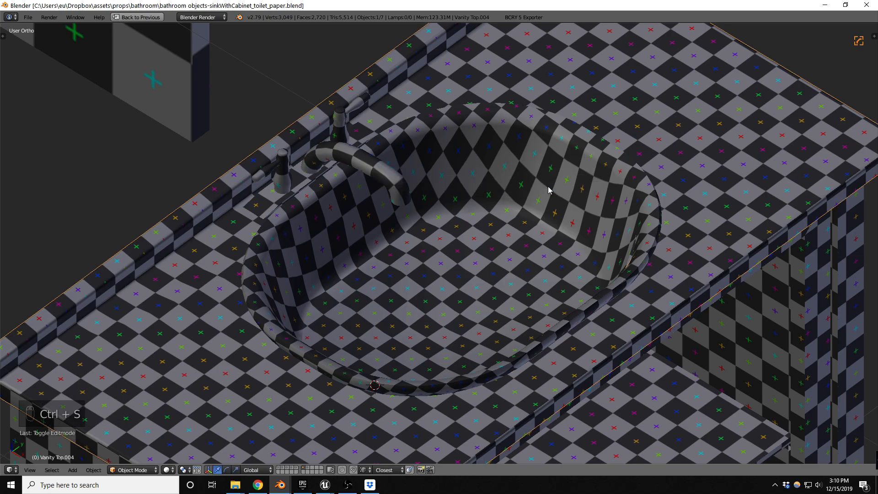
scroll(396, 221, "down", 3)
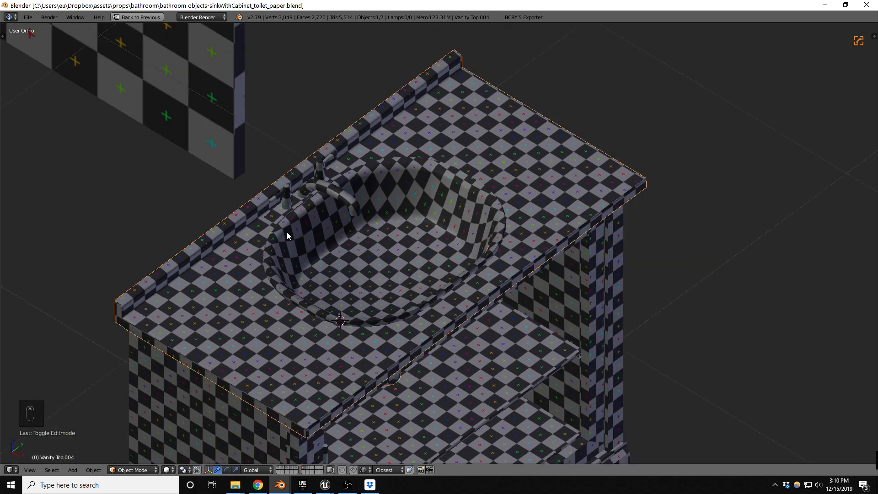
Restore the full window layout and export the vanity top as FBX, overwriting sink_counter.fbx.
key("z")
key("z")
key("shift+space")
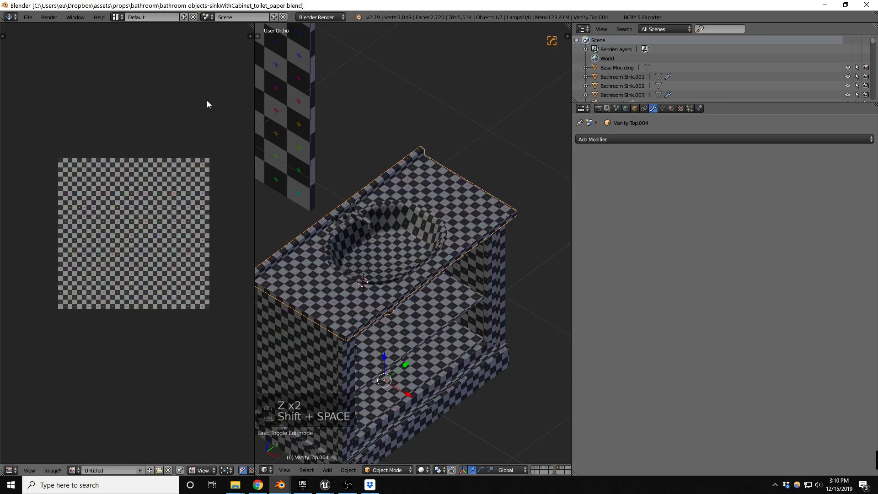
left_click(28, 17)
mouse_move(59, 200)
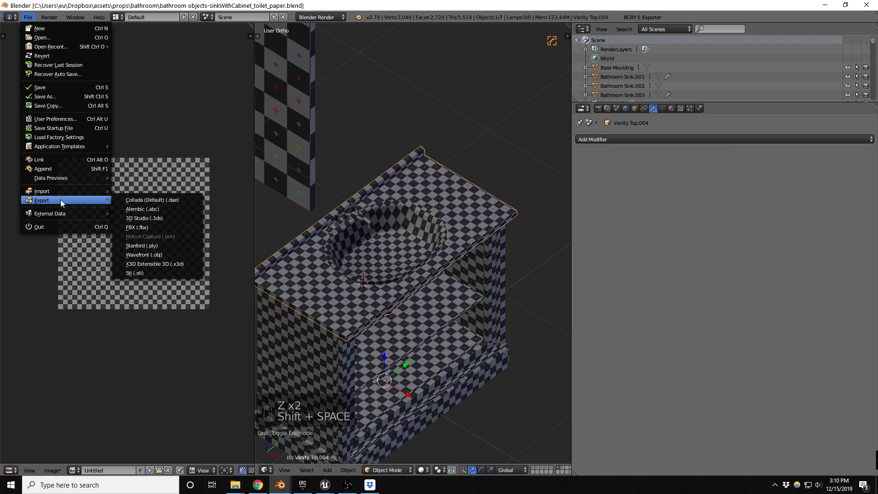
left_click(149, 226)
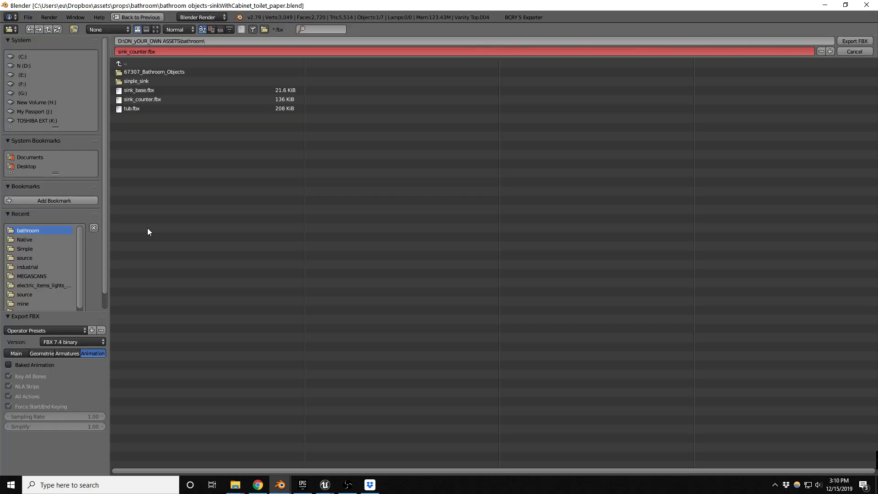
double_click(147, 100)
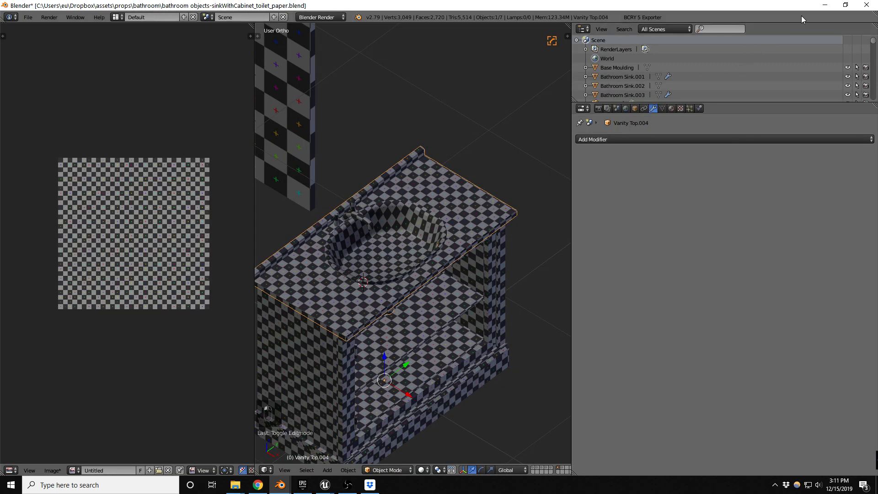
Switch to Unreal Engine, reimport the sink_counter static mesh and inspect the sink rim from several angles.
left_click(823, 5)
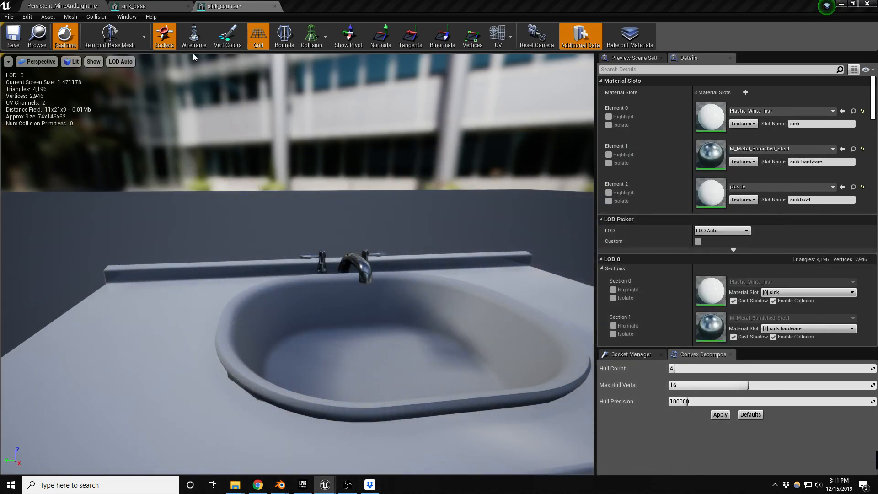
left_click(118, 39)
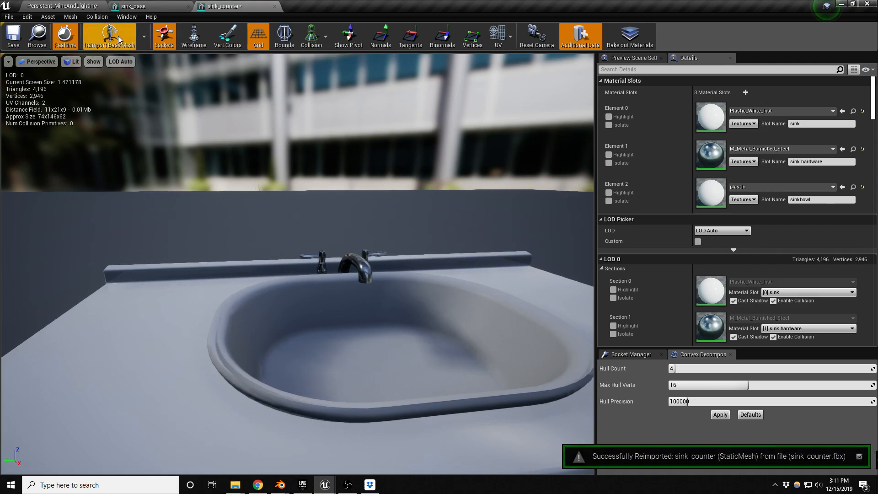
middle_click_drag(324, 340, 340, 382)
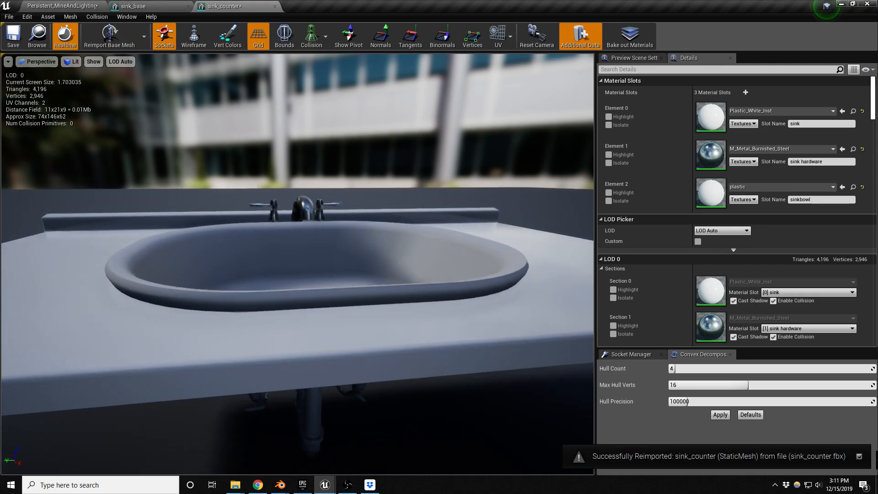
scroll(336, 346, "down", 10)
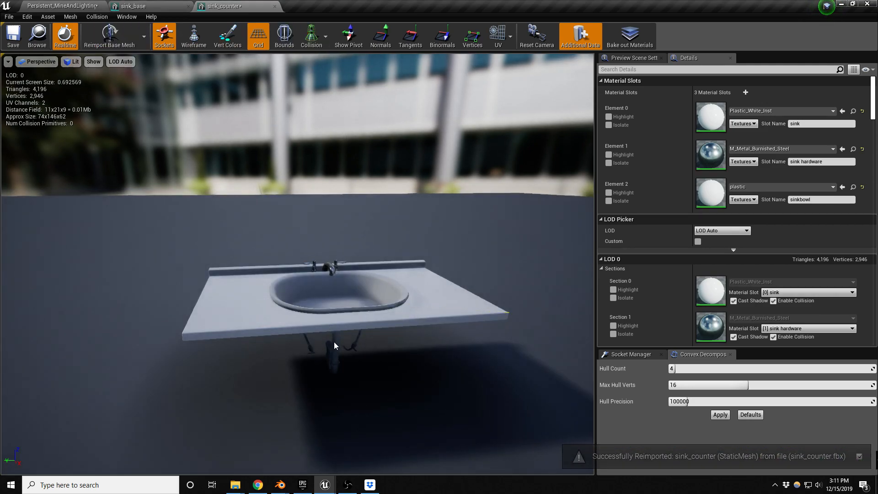
key("w")
right_click_drag(336, 346, 400, 363)
key("s")
right_click_drag(348, 331, 348, 331)
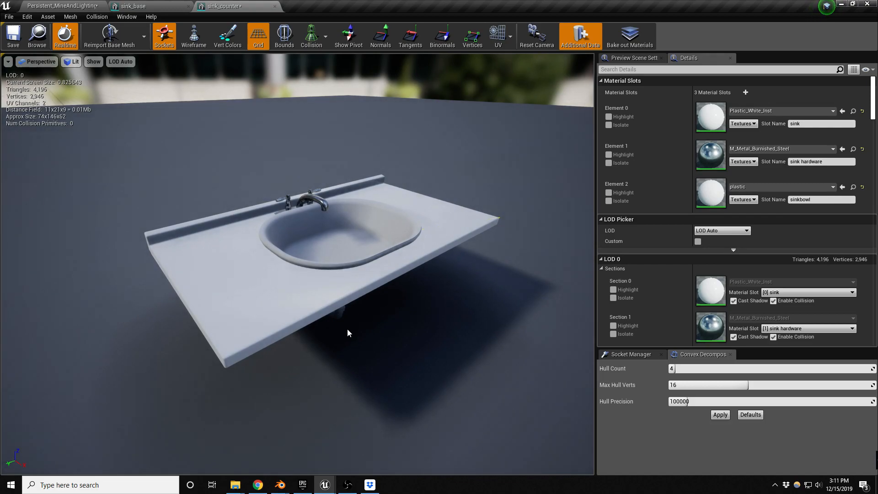
Save all changed assets and inspect the sink rim and bowl in the Persistent_MineAndLighting level.
key("ctrl+shift+s")
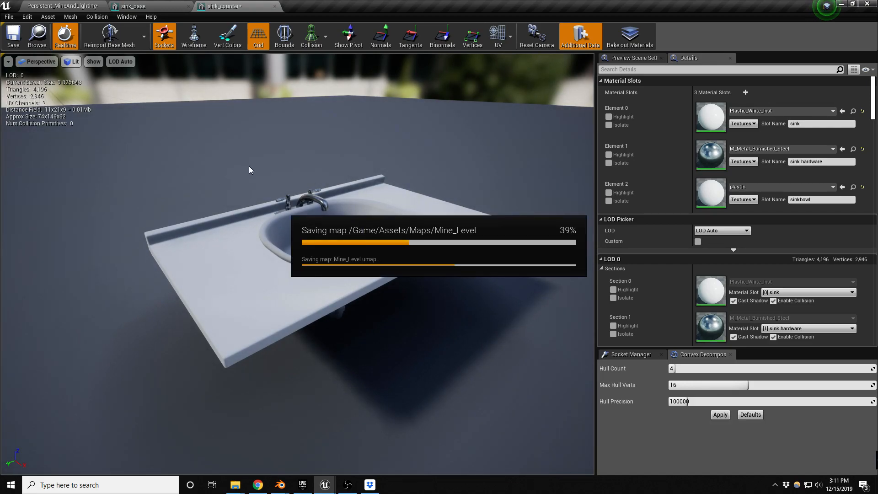
left_click(60, 7)
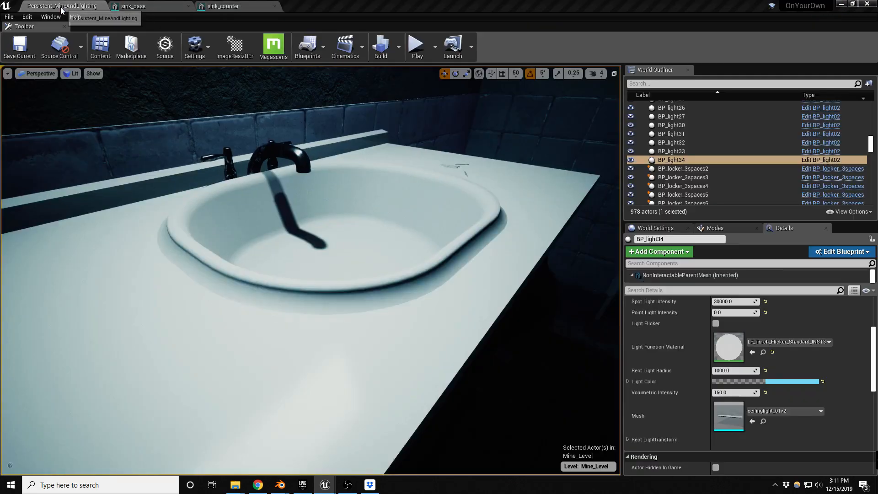
key("s")
right_click_drag(272, 190, 235, 196)
key("w")
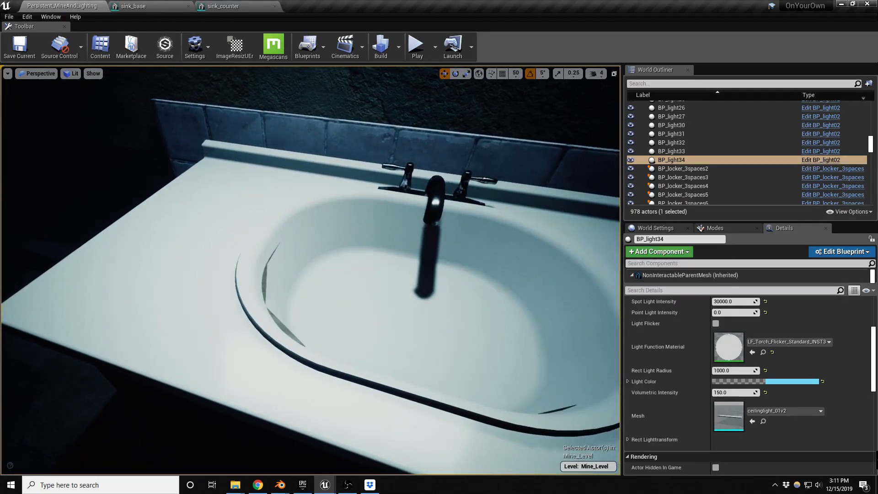
Check the sink_base mesh, switch to Blender and export the vanity cabinet as FBX, overwriting sink_base.fbx.
left_click(146, 6)
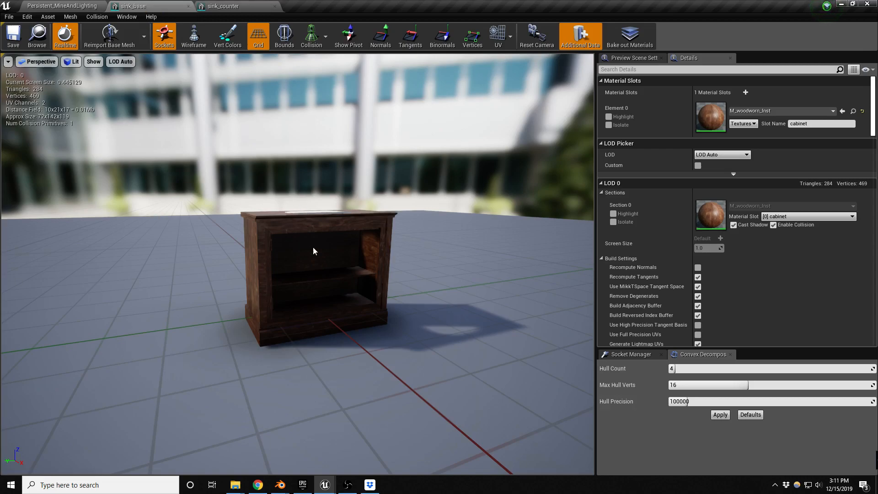
mouse_move(280, 484)
left_click(284, 444)
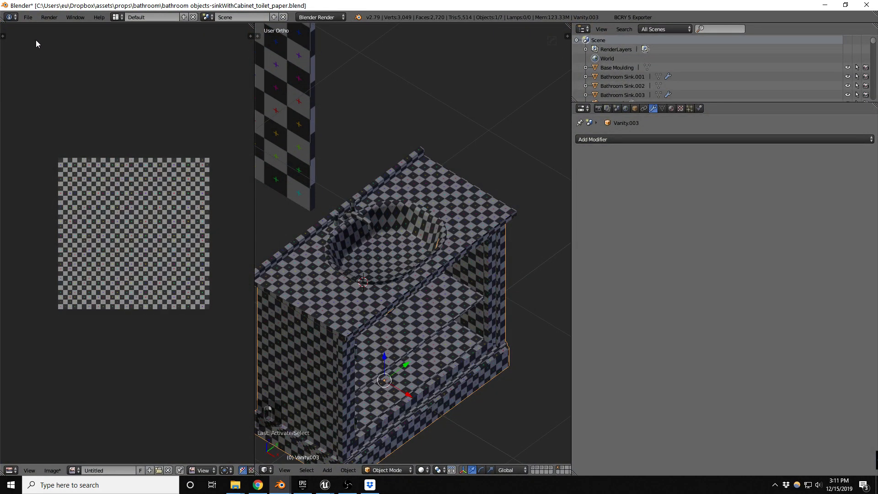
left_click(28, 17)
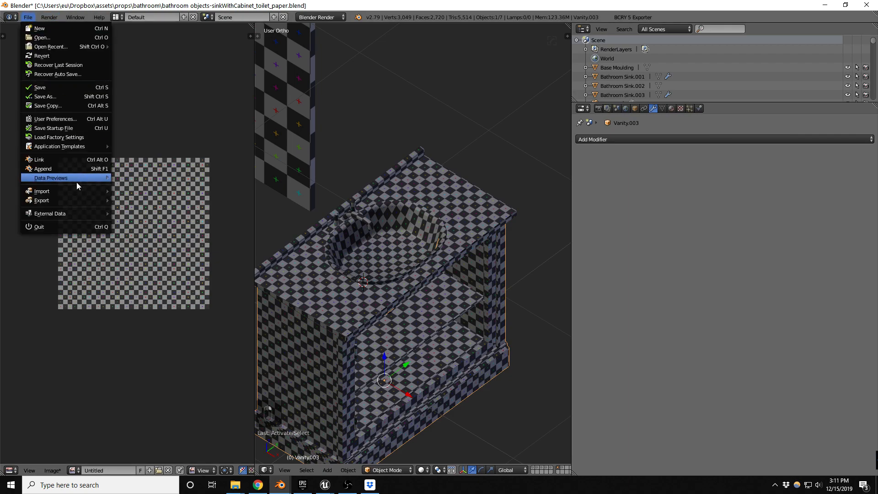
mouse_move(73, 200)
left_click(144, 227)
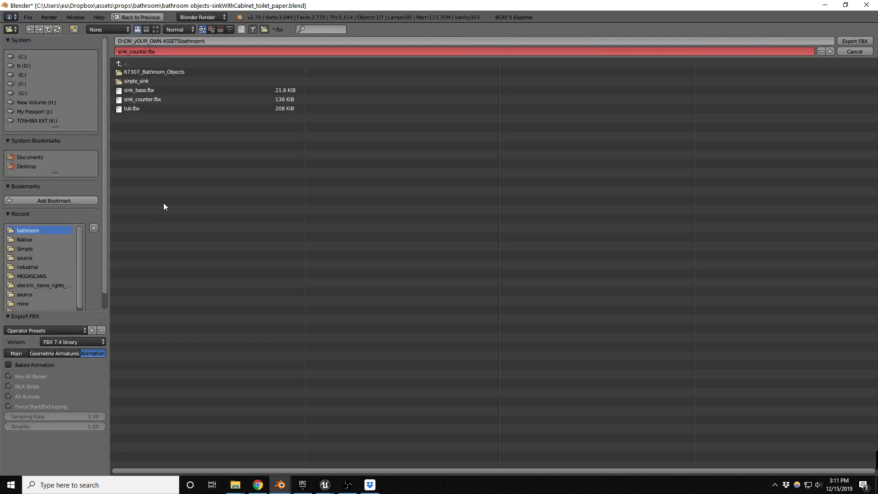
double_click(144, 90)
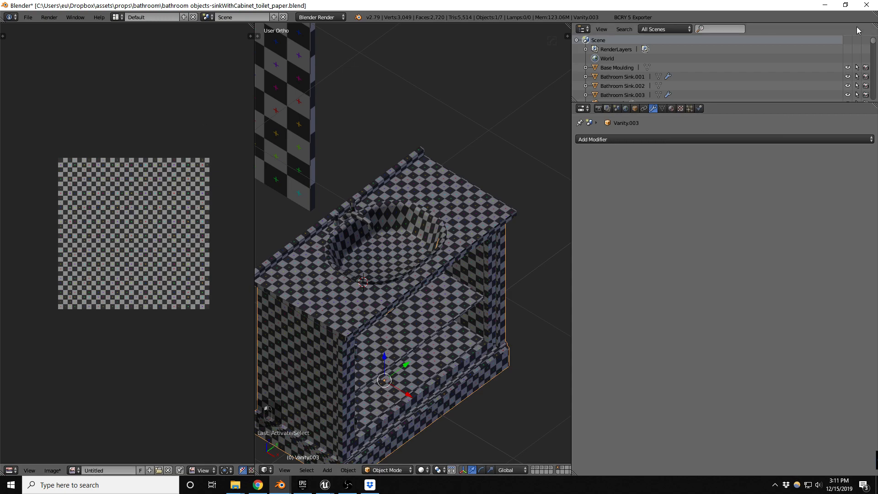
Return to Unreal Engine and reimport the sink_base static mesh with its countertop opening in view.
left_click(825, 5)
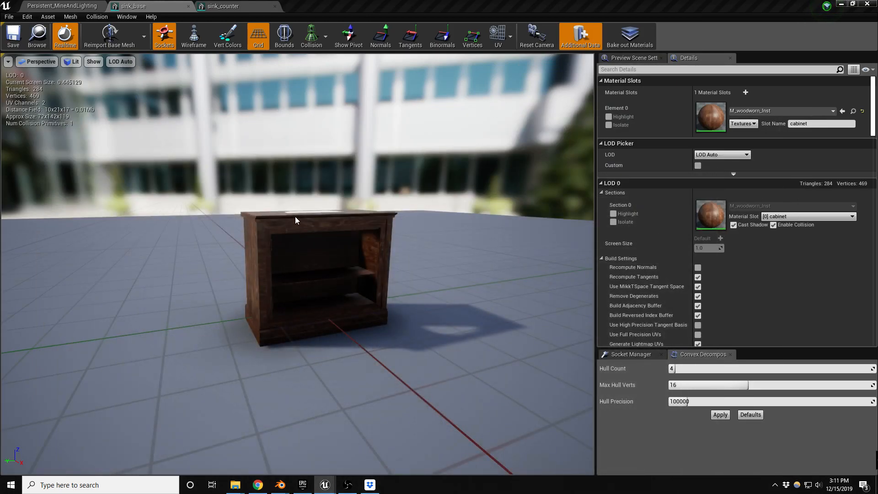
left_click_drag(294, 191, 309, 247, "alt")
scroll(294, 191, "up", 7)
mouse_move(294, 192)
left_mouse_down("alt")
mouse_move(297, 217)
mouse_move(294, 191)
left_mouse_up("alt")
left_click(110, 34)
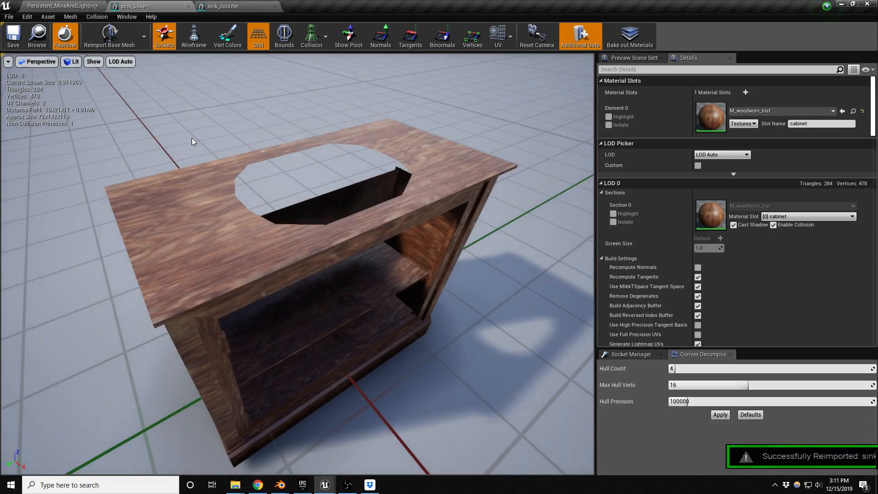
Select the sink counter in the level and compare its rim with the sink_counter mesh from above.
left_click(58, 6)
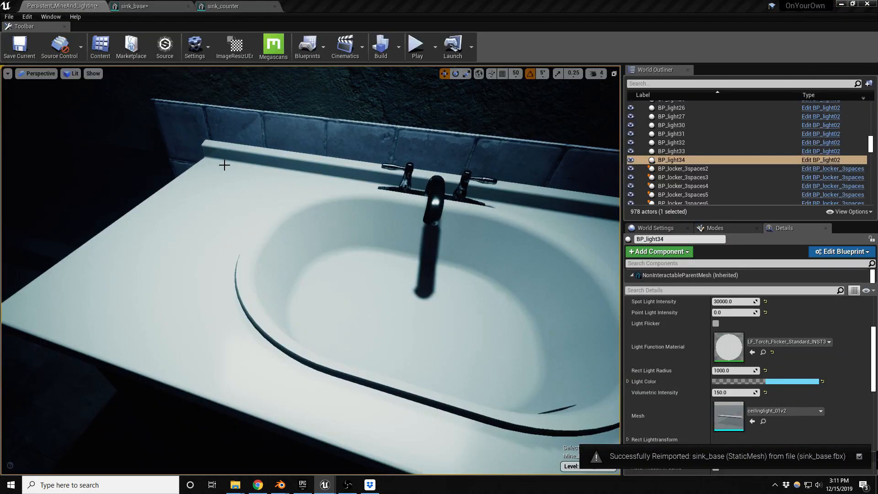
right_click_drag(356, 264, 394, 268)
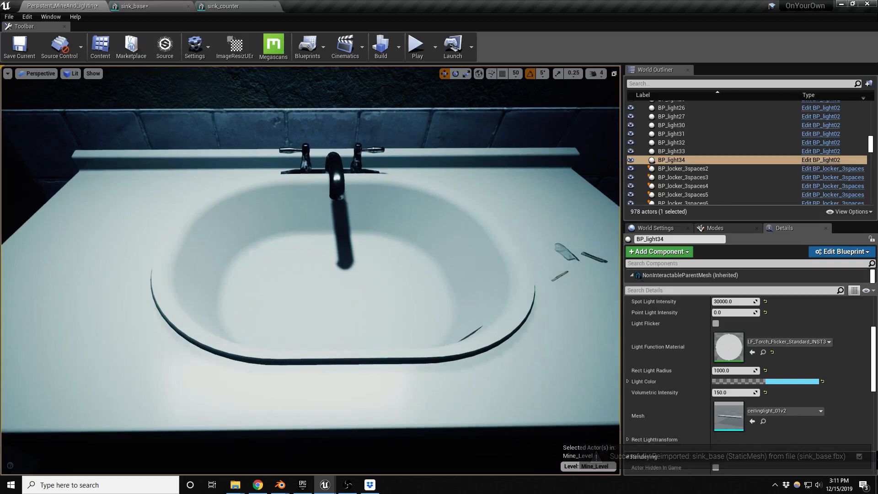
left_click(335, 238)
left_click(226, 6)
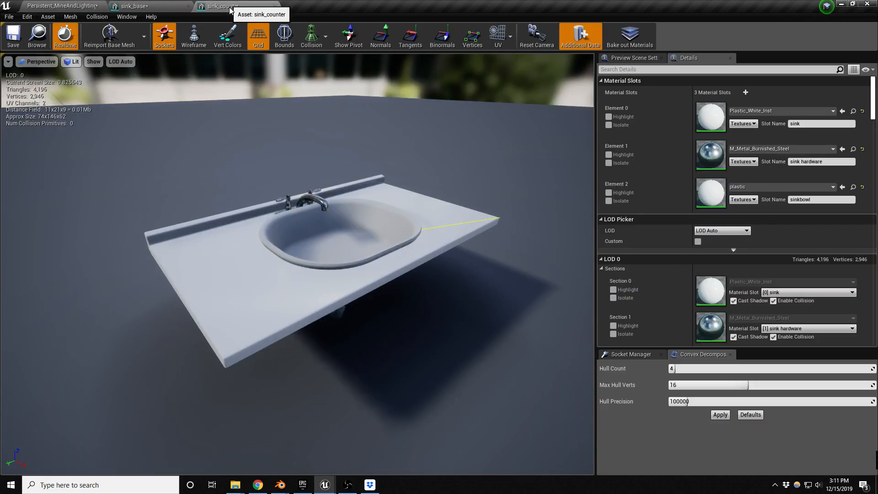
left_click_drag(398, 254, 488, 295)
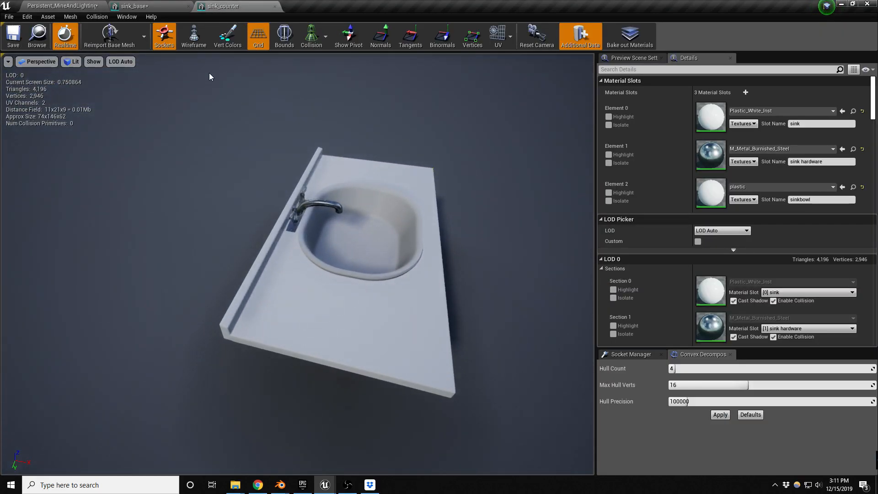
Save all changed assets from the sink_base editor and examine the cabinet's cut opening.
left_click(156, 9)
mouse_move(363, 224)
left_mouse_down()
mouse_move(398, 225)
mouse_move(363, 223)
left_mouse_up()
key("ctrl+shift+s")
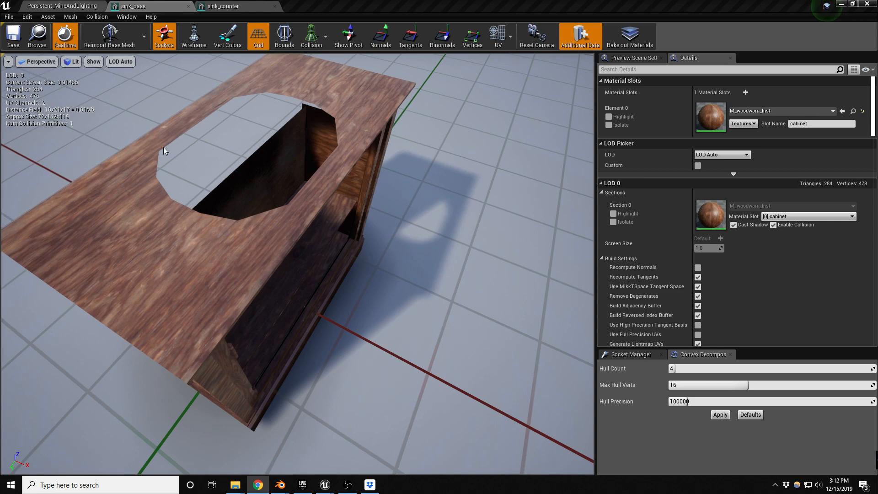
left_click_drag(304, 193, 250, 197)
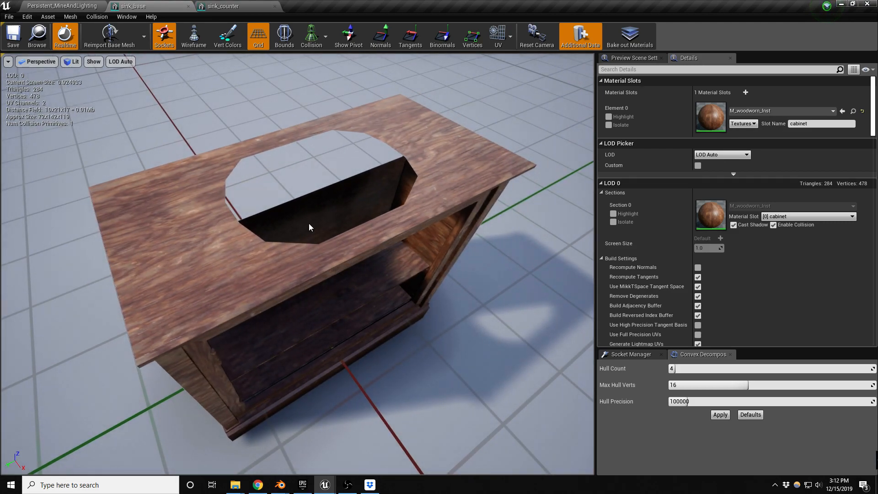
Switch to the Blender vanity file and move its window out of the way to the other monitor.
mouse_move(280, 485)
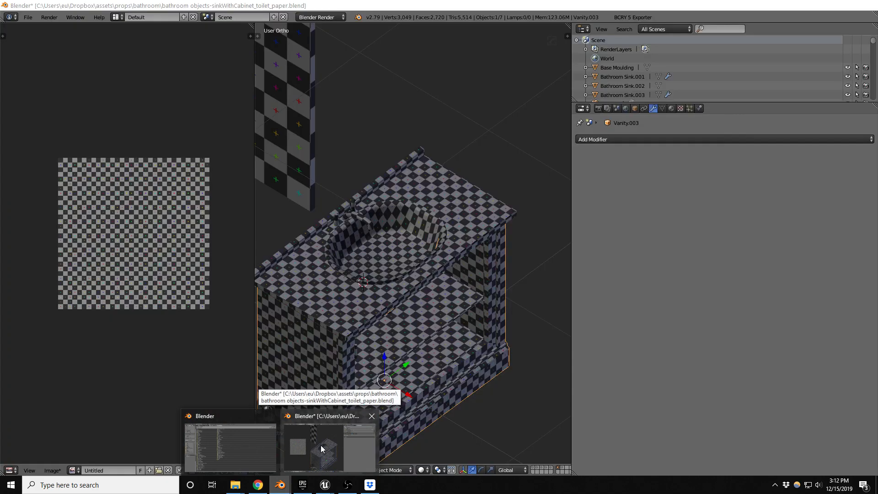
left_click(320, 445)
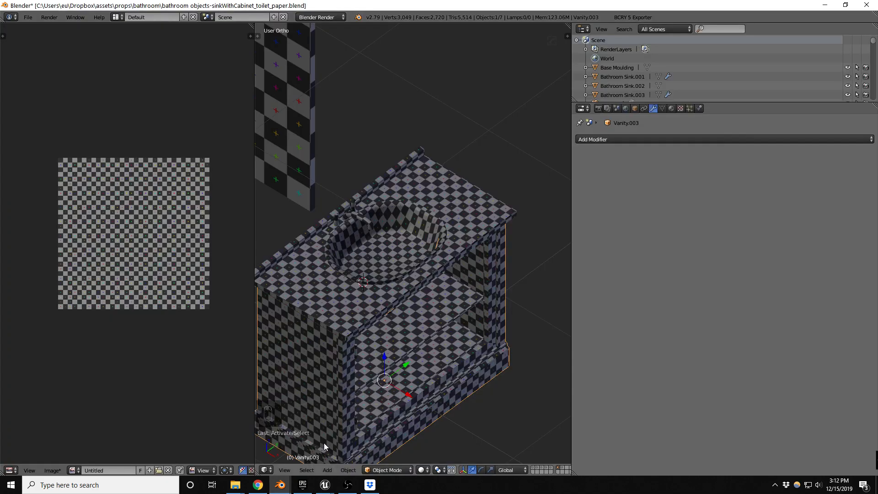
left_click_drag(310, 7, 877, 14)
Examine the sink_base cabinet's shelves, front frame and top opening in Unreal Engine against the Blender model.
left_click_drag(325, 353, 325, 275, "alt")
middle_click_drag(325, 353, 407, 347, "alt")
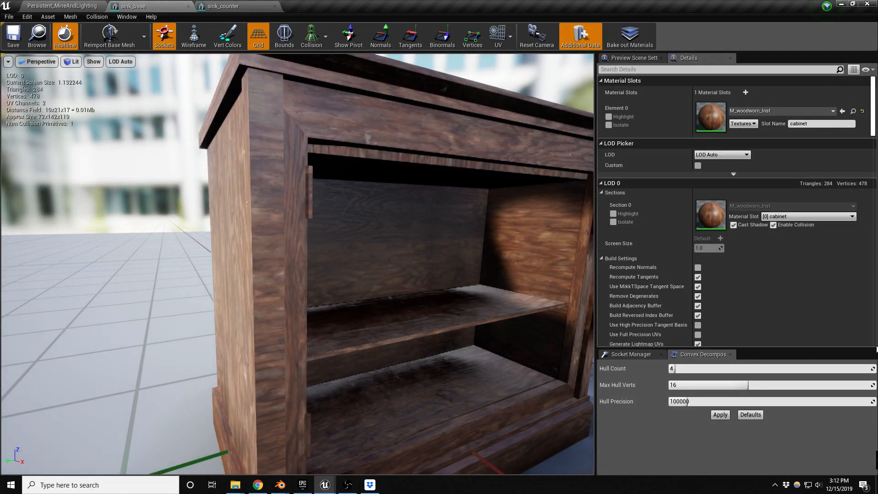
key("alt+Tab")
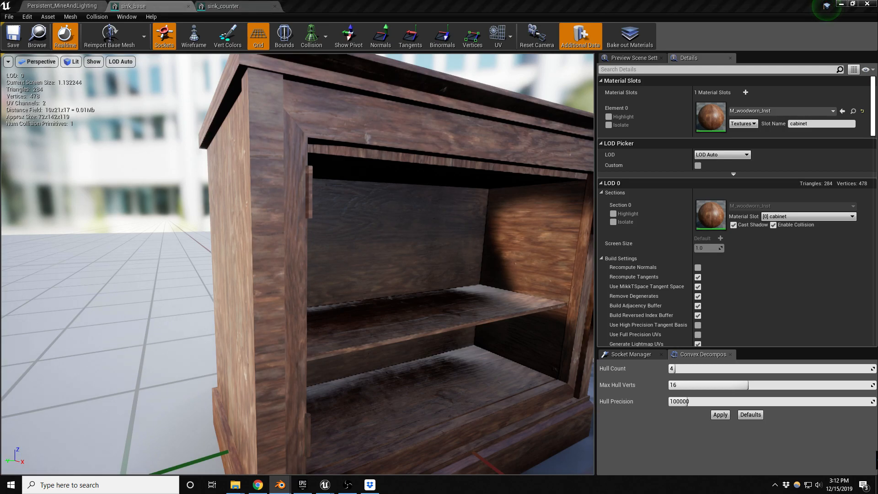
left_click_drag(405, 281, 398, 366, "alt")
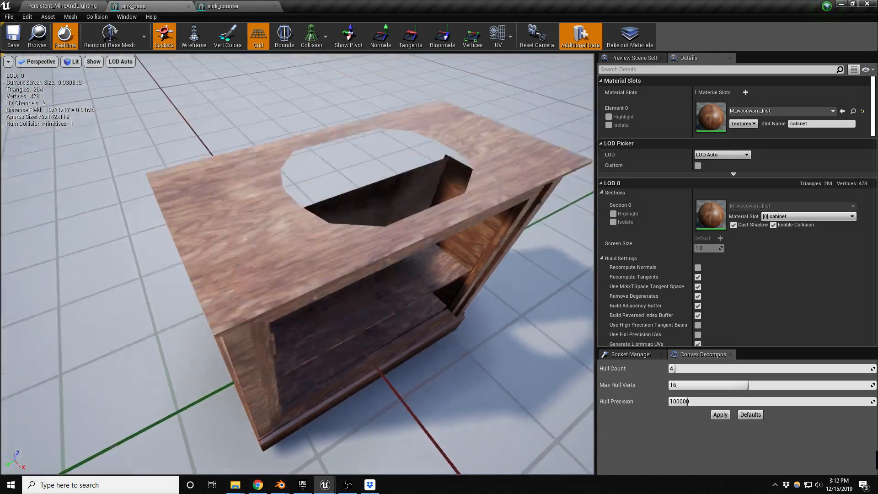
scroll(411, 270, "down", 3)
Compare the level's sink rim and the sink_base cabinet opening with the model in Blender.
left_click(89, 5)
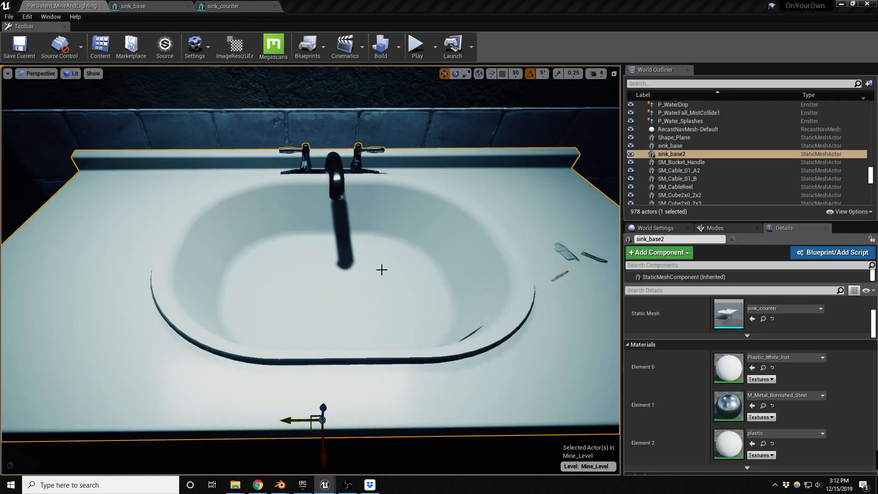
left_click_drag(469, 362, 506, 317, "alt")
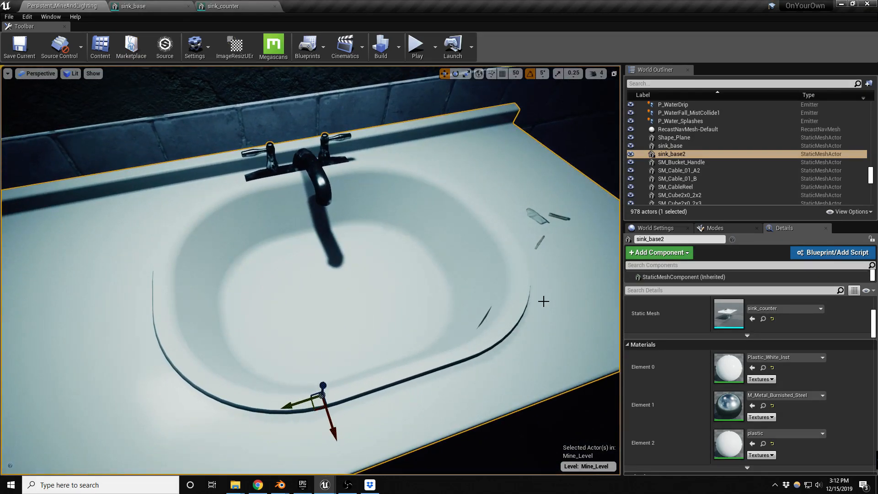
key("alt+Tab")
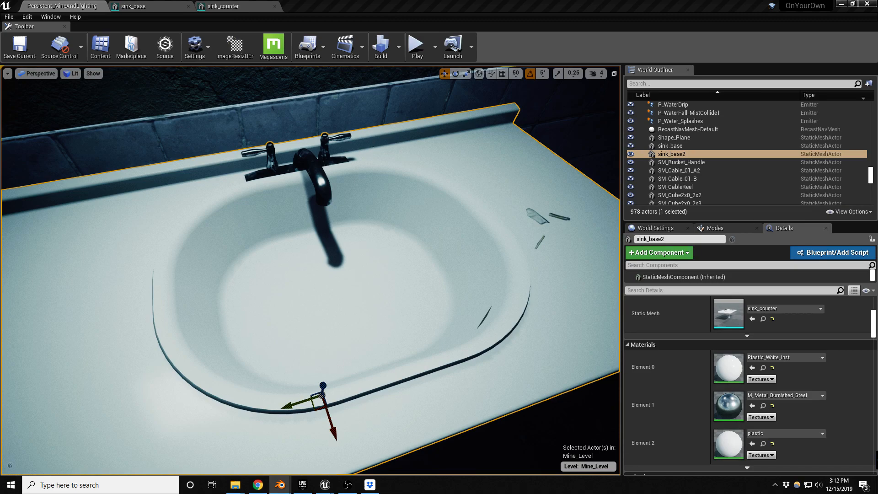
left_click(161, 6)
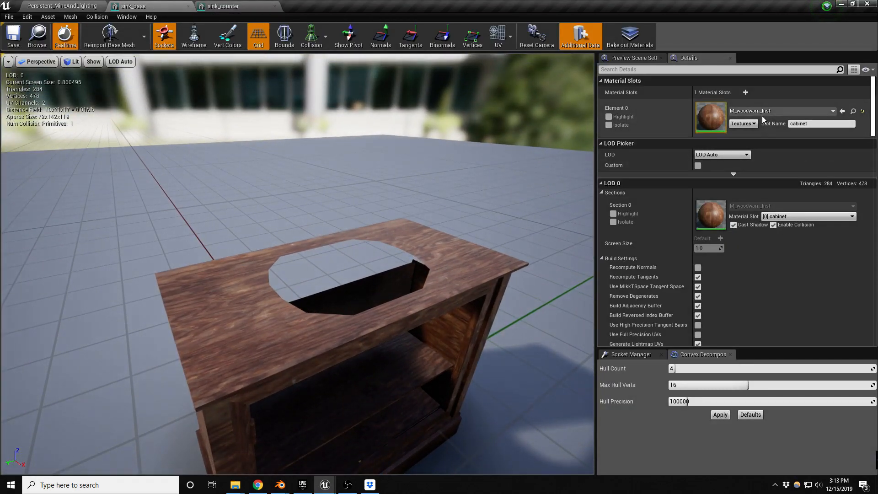
key("alt+Tab")
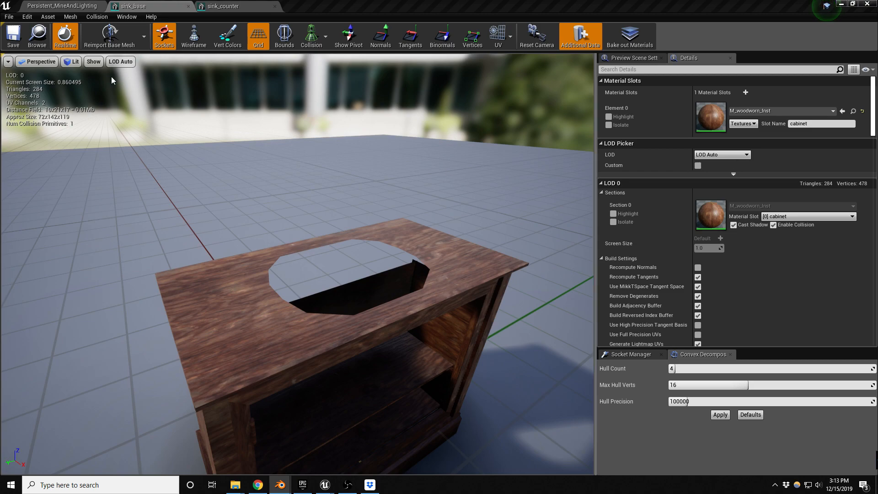
Reimport the sink_base static mesh, check the vanity in the level and clear the selection.
left_click(87, 44)
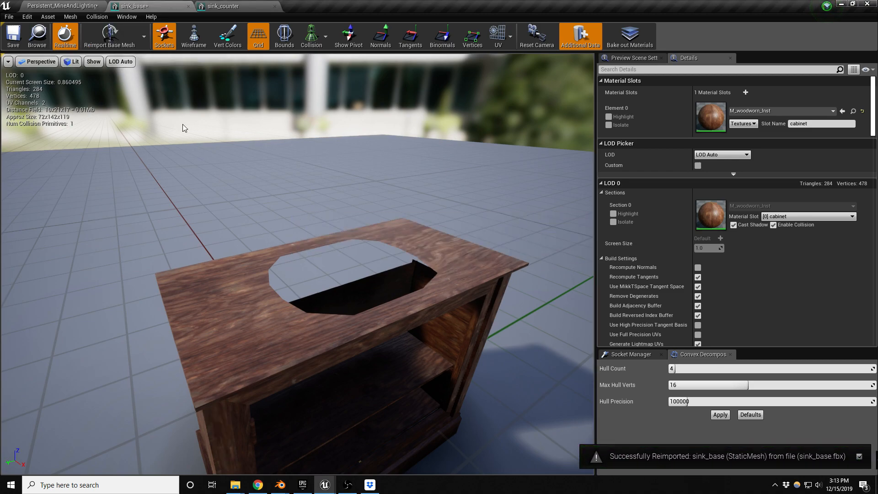
left_click(79, 6)
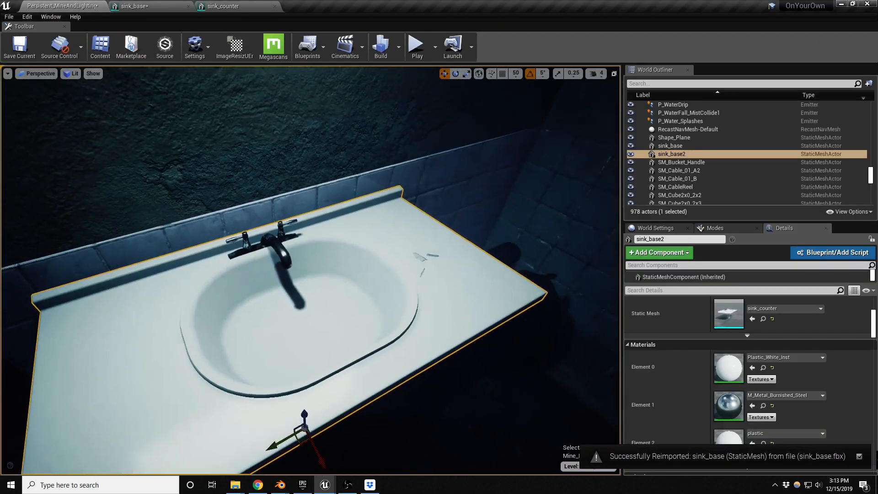
right_click_drag(311, 270, 311, 224)
key("Escape")
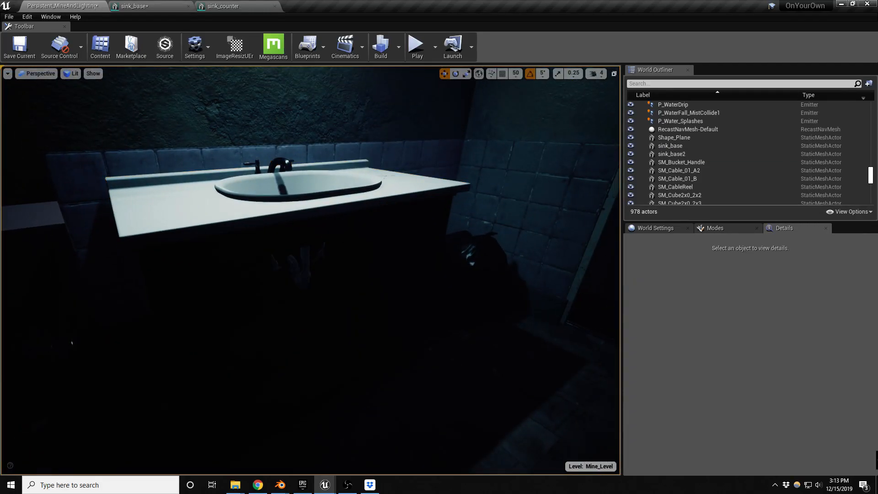
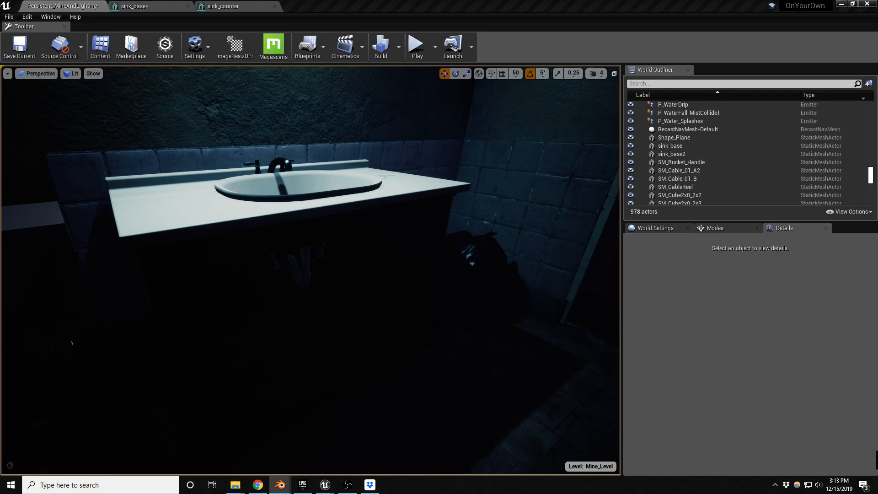
Reimport the sink_counter static mesh and inspect the bowl and plumbing beneath the countertop.
left_click(224, 6)
left_click(110, 44)
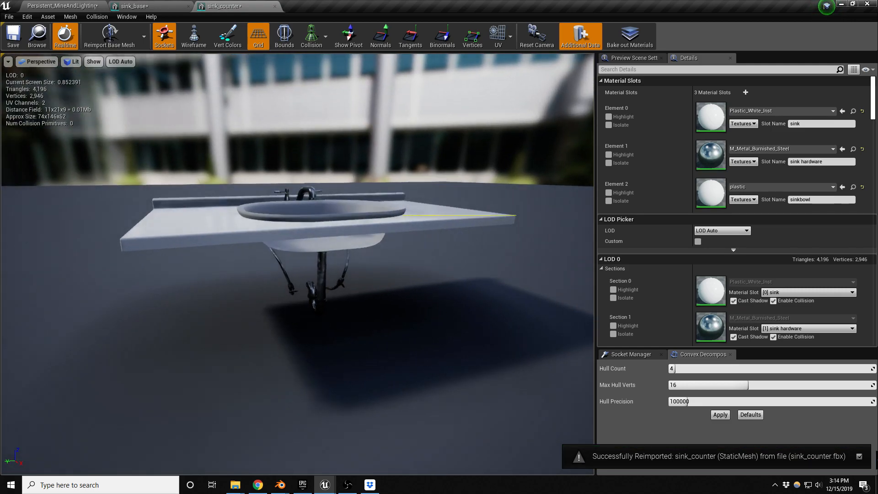
left_click_drag(380, 286, 404, 275)
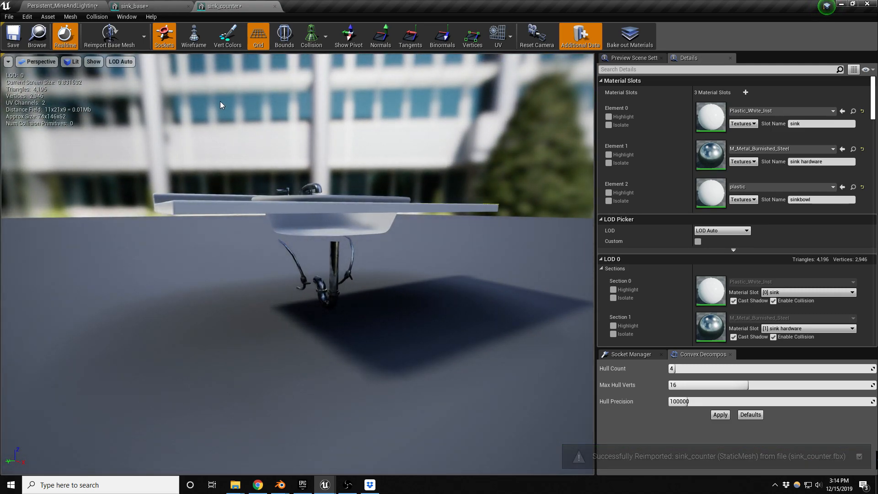
Check the updated vanity in the Persistent_MineAndLighting level and save the changes.
left_click(78, 6)
right_click_drag(302, 205, 289, 218)
key("ctrl+s")
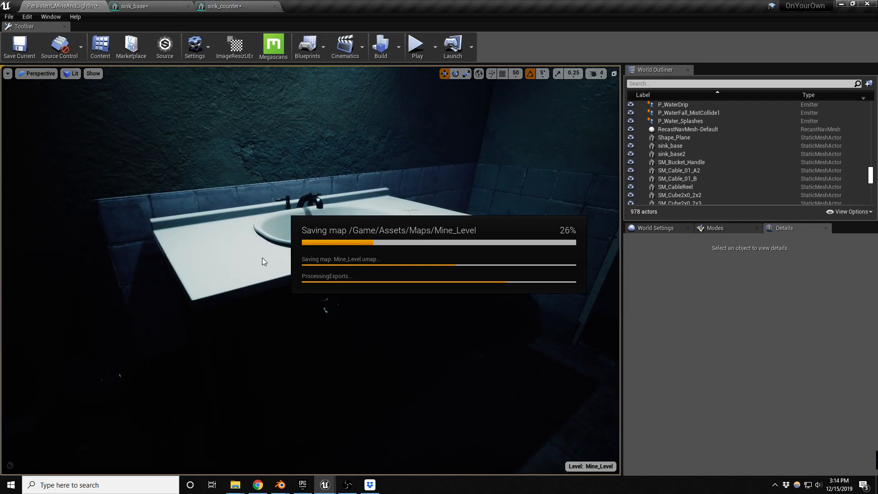
Select the locker door BP_Interactable_LockerDoor13 and locate its door decal material MI_Decal_Number1 among the project assets.
right_click_drag(303, 260, 382, 255)
left_click(223, 363)
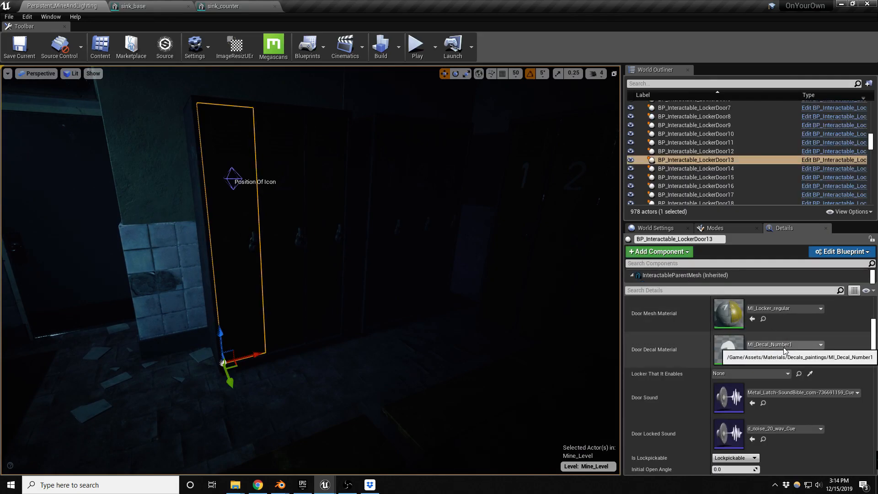
left_click(763, 355)
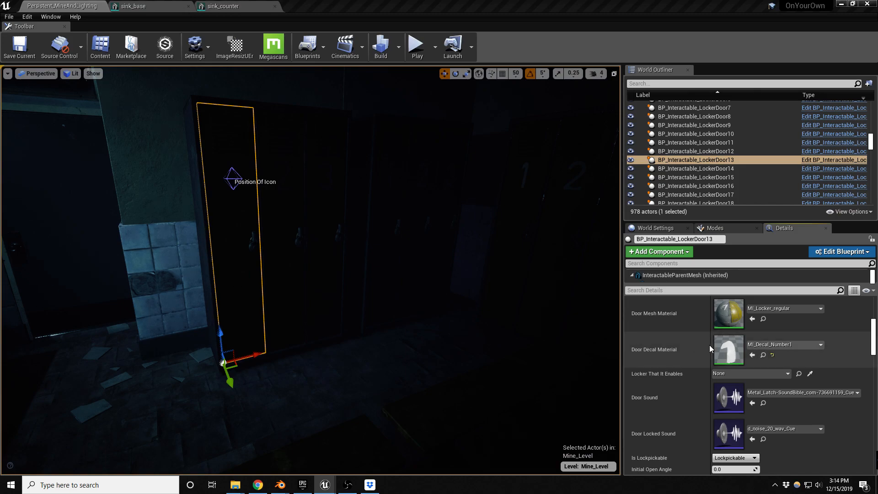
Assign MI_Decal_Number7 as the Door Decal Material of BP_Interactable_LockerDoor13 and open that material instance for editing.
left_click(752, 356)
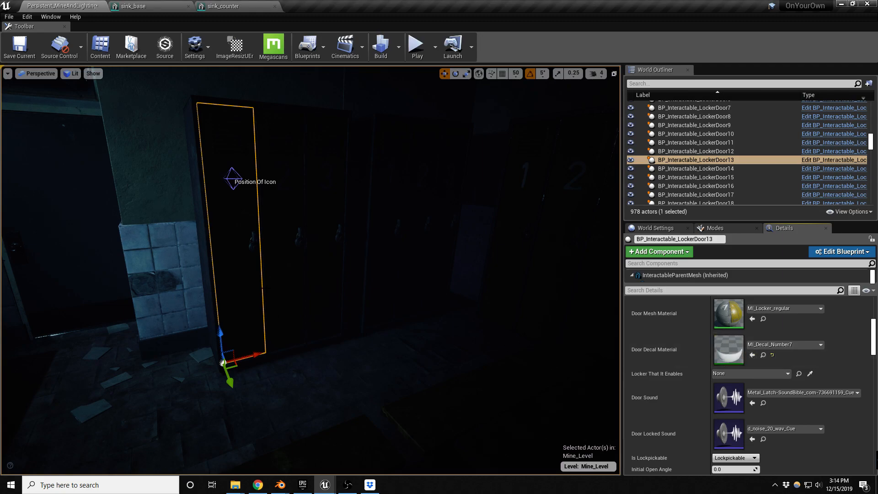
right_click_drag(277, 306, 261, 285)
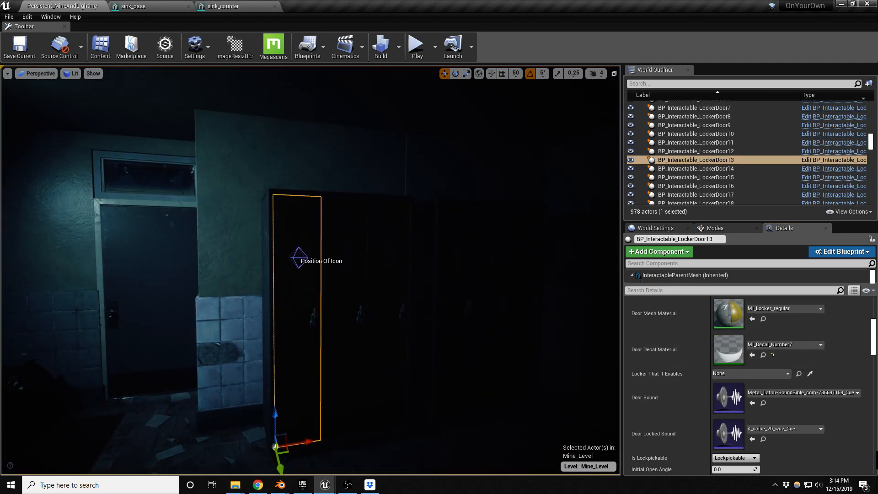
key("w")
key("w")
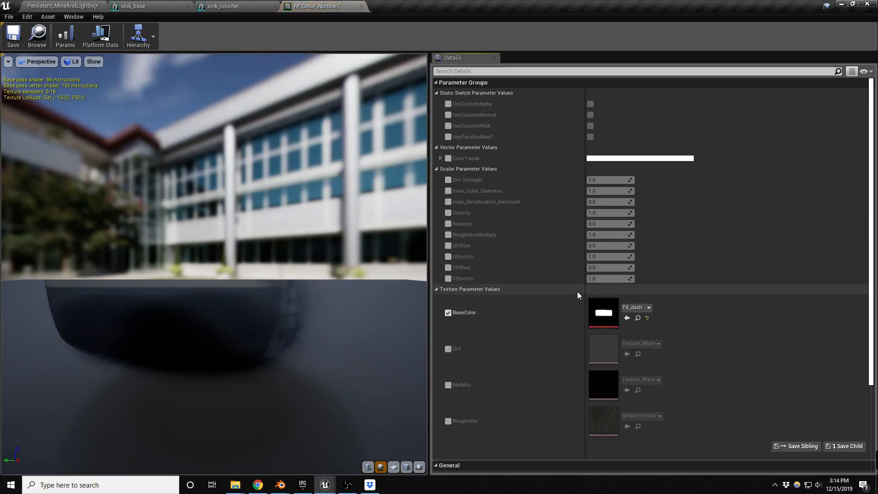
Set the BaseColor texture of MI_Decal_Number7 to TX_7_number and check the numeral on the preview sphere.
left_click(640, 307)
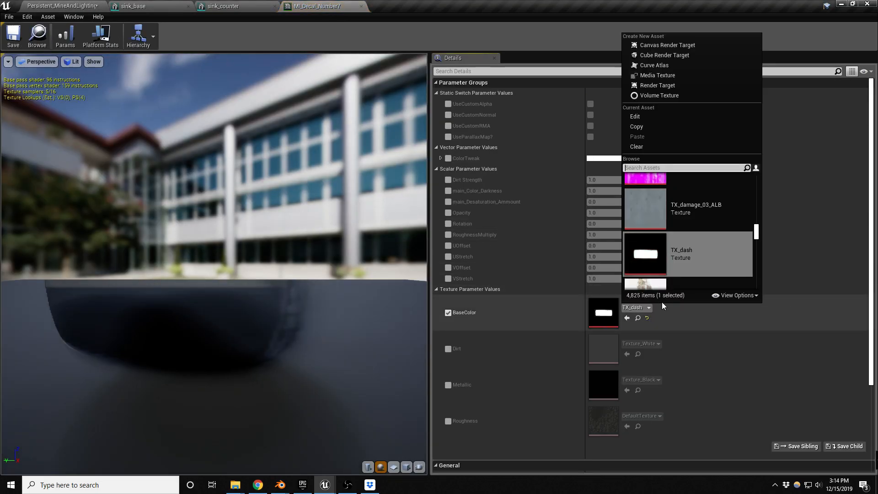
type("7")
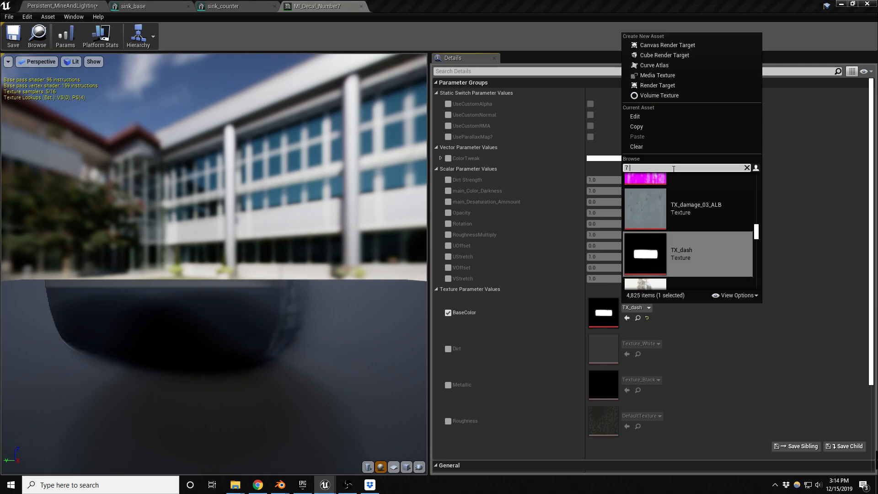
left_click_drag(756, 280, 752, 169)
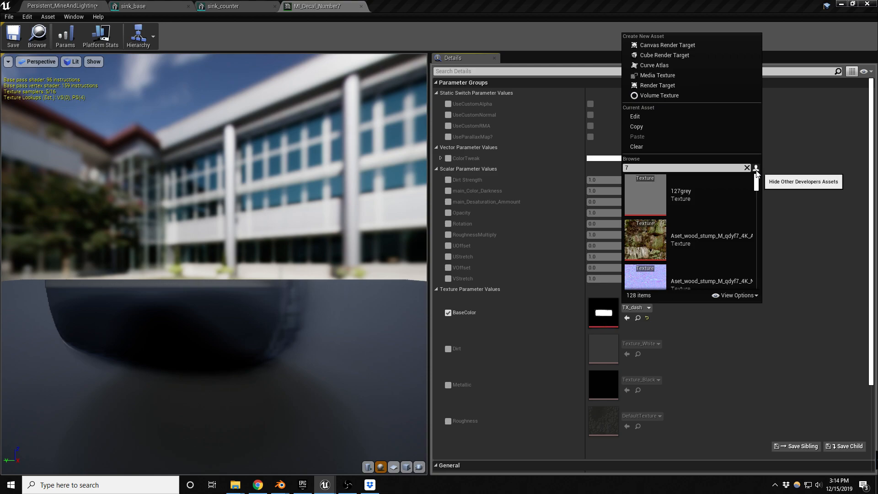
left_click(794, 167)
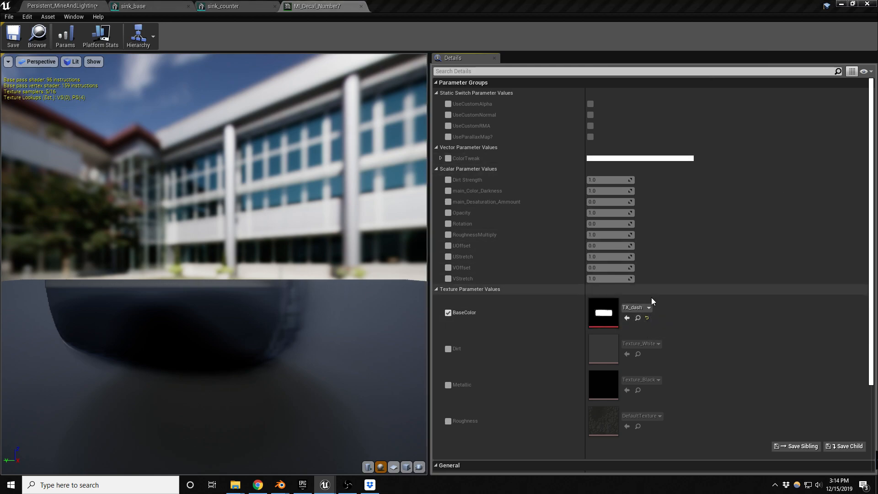
left_click(627, 318)
left_click_drag(284, 290, 289, 330)
mouse_move(249, 280)
left_mouse_down()
mouse_move(251, 316)
mouse_move(247, 267)
mouse_move(249, 280)
left_mouse_up()
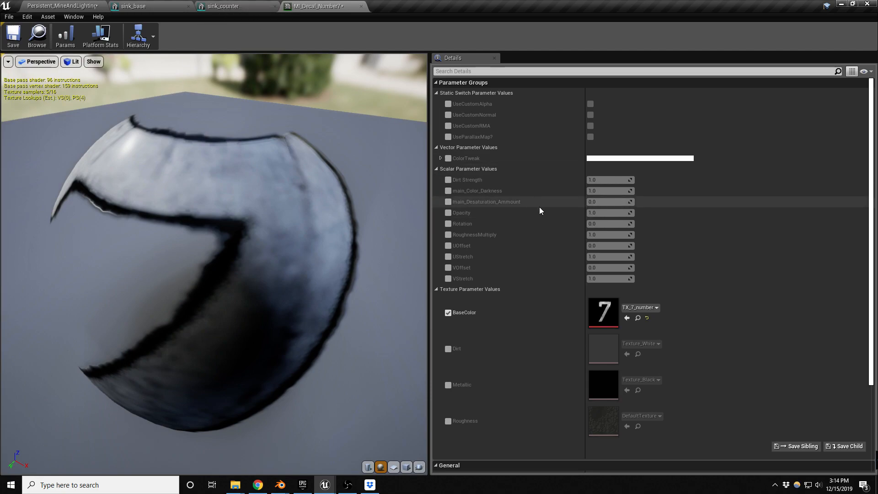
Override Opacity to about 0.895 and enable UseCustomAlpha with TX_7_number as the CustomAlpha texture.
left_click(448, 212)
left_click_drag(611, 213, 601, 212)
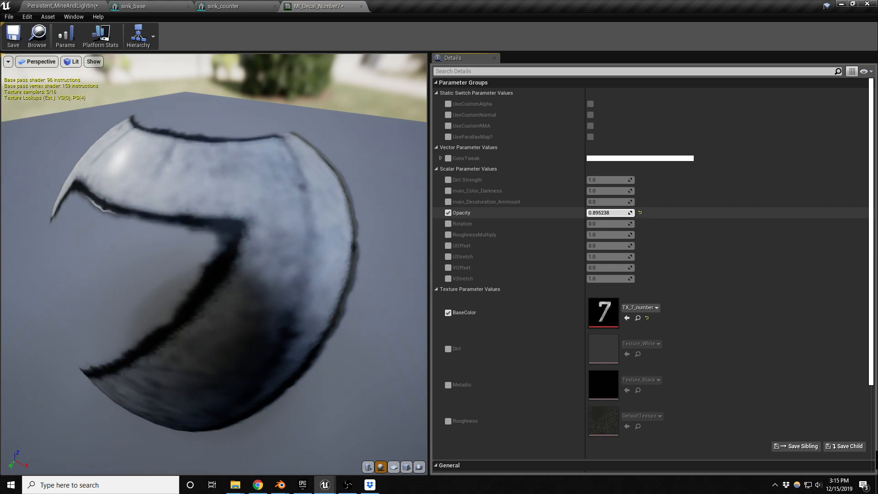
scroll(668, 198, "down", 1)
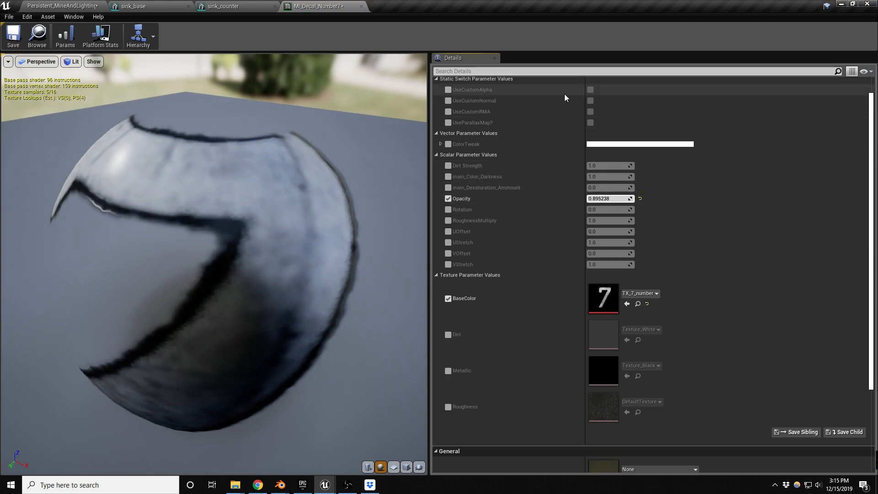
left_click(591, 90)
left_click(448, 90)
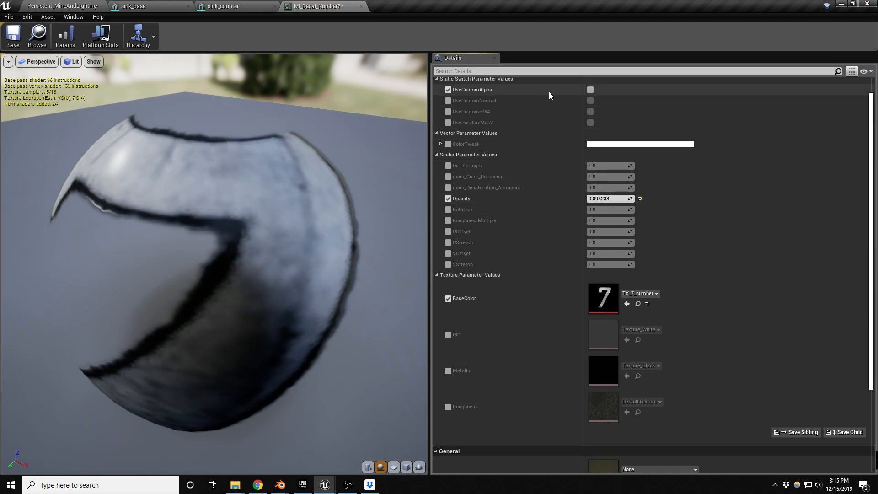
left_click(590, 90)
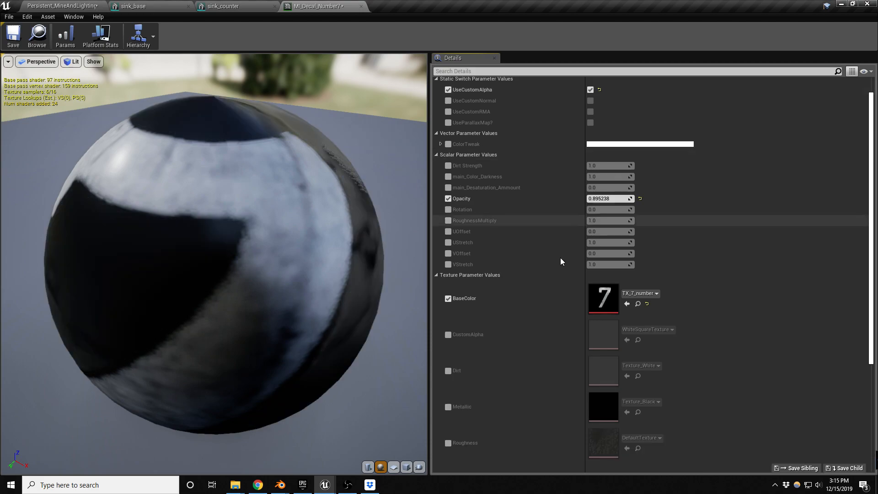
left_click(448, 335)
left_click(627, 340)
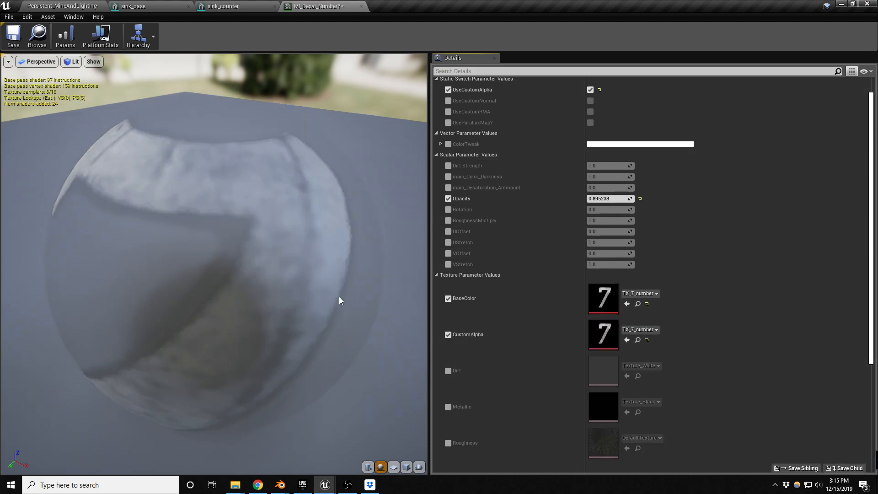
Check the decal on the locker door in the level and enable the ColorTweak override in MI_Decal_Number7.
left_click(73, 5)
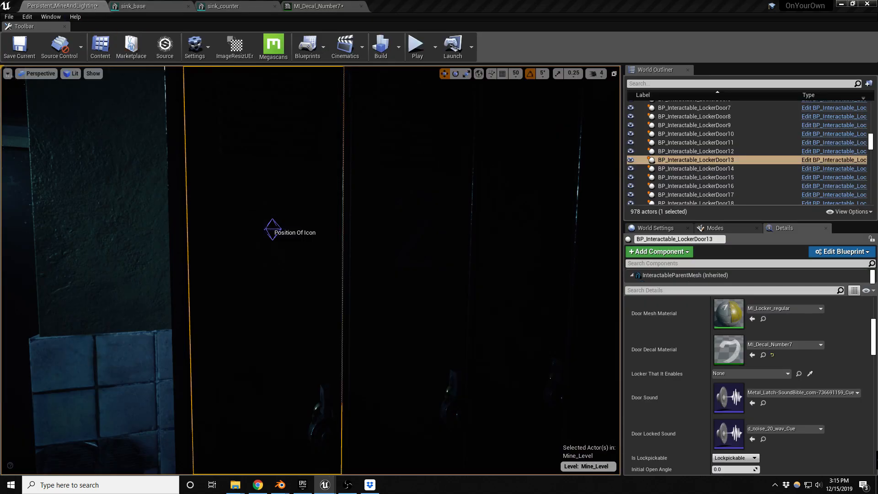
mouse_move(311, 269)
right_mouse_down()
mouse_move(337, 290)
mouse_move(316, 274)
right_mouse_up()
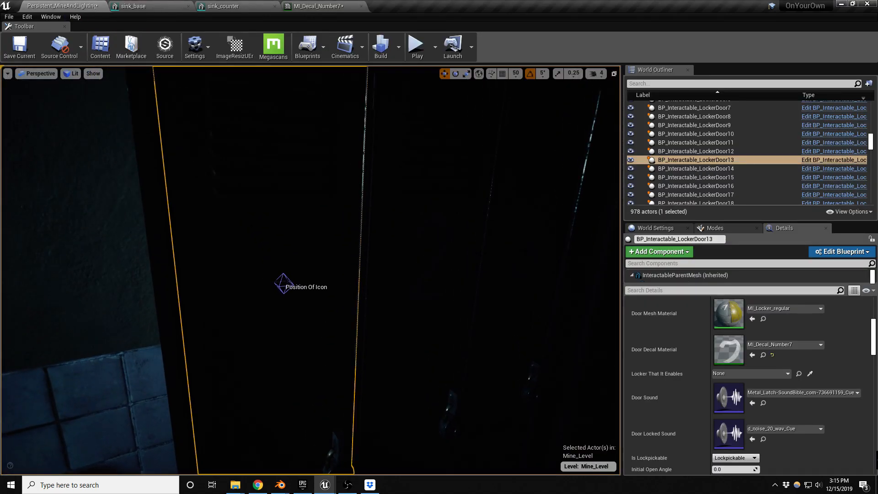
left_click(318, 6)
left_click_drag(296, 265, 350, 265)
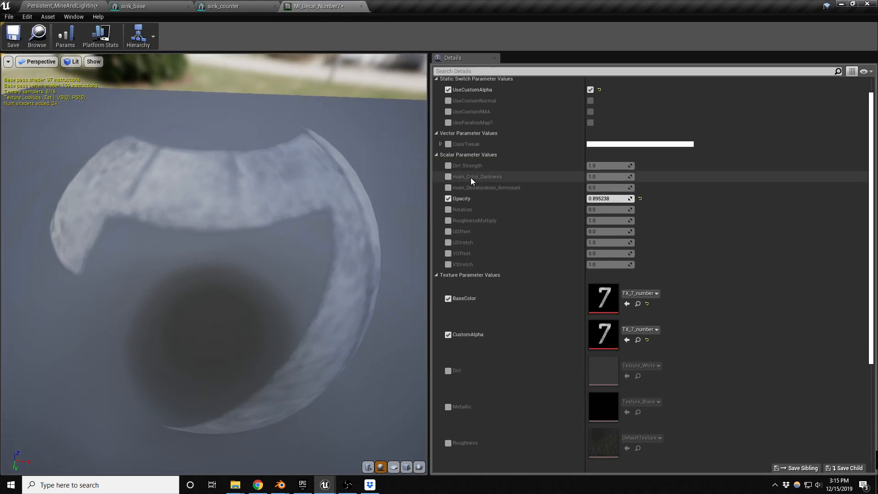
left_click(448, 145)
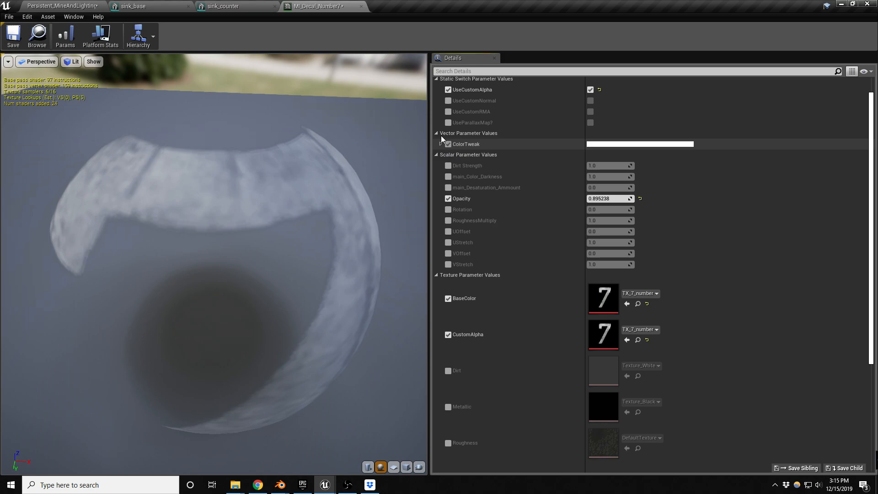
Close the MI_Decal_Number7, sink_counter and sink_base asset editors.
left_click(361, 6)
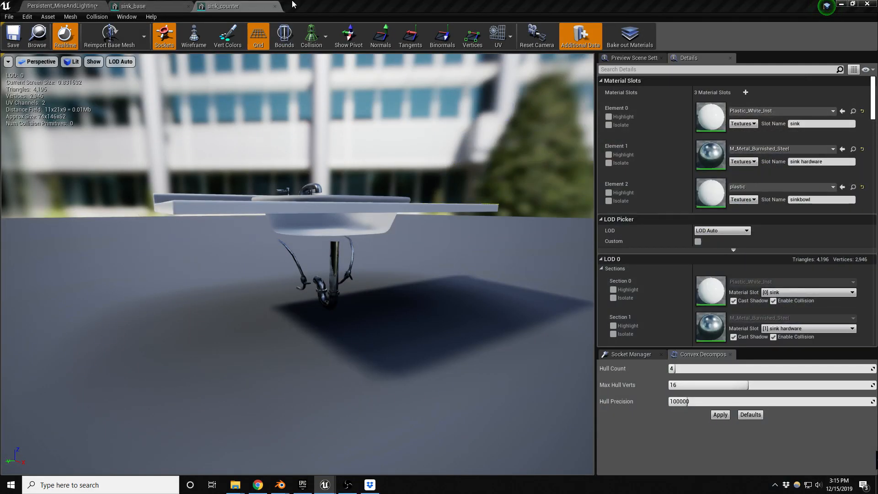
left_click(274, 6)
left_click(189, 6)
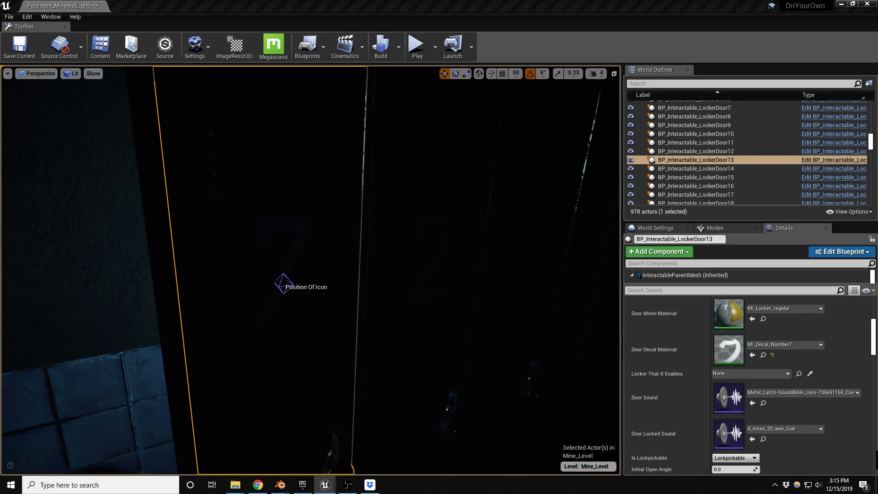
Inspect the locker door's number from farther away, clear the selection and save the level.
key("s")
right_click_drag(311, 270, 329, 273)
key("g")
key("g")
key("Escape")
key("s")
key("a")
key("a")
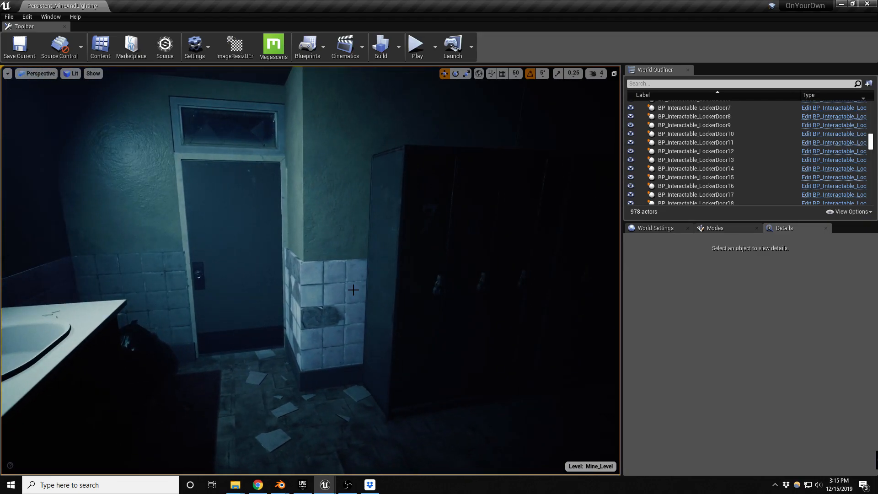
key("ctrl+s")
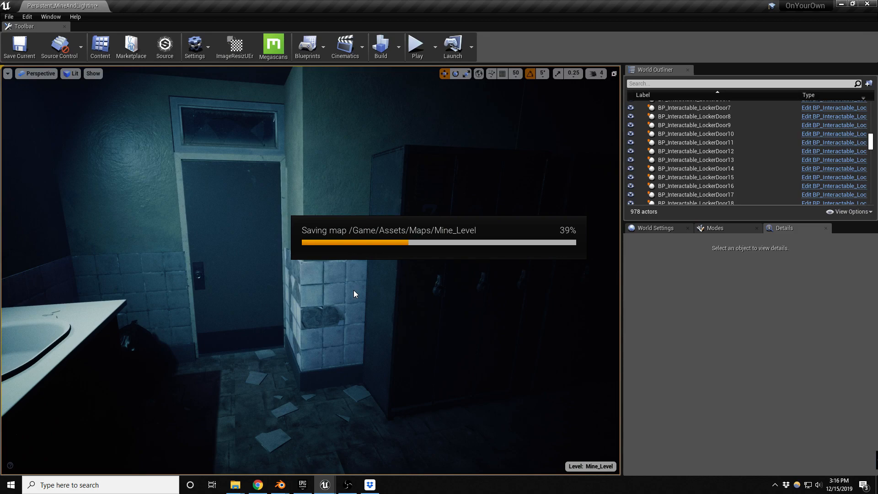
right_click_drag(329, 299, 205, 297)
left_click(418, 248)
right_click_drag(418, 249, 437, 241)
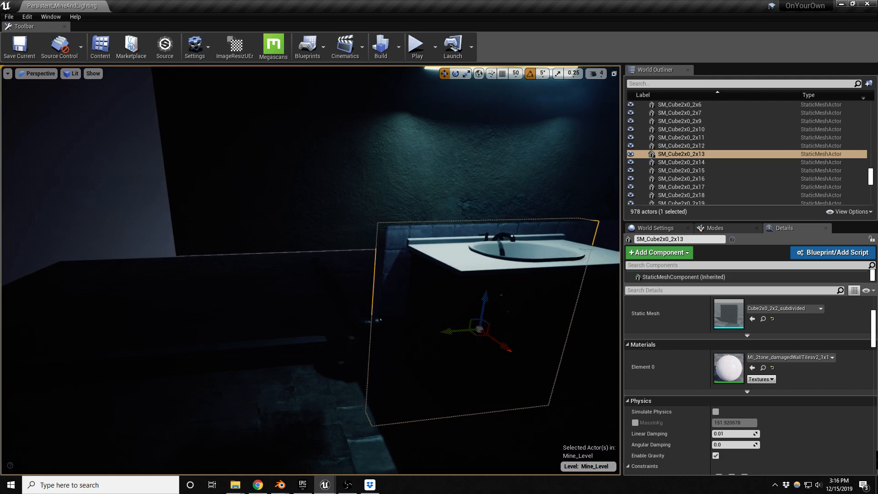
left_click_drag(448, 332, 214, 336)
key("w")
right_click_drag(257, 338, 274, 340)
mouse_move(144, 435)
left_mouse_down()
mouse_move(136, 437)
mouse_move(144, 436)
left_mouse_up()
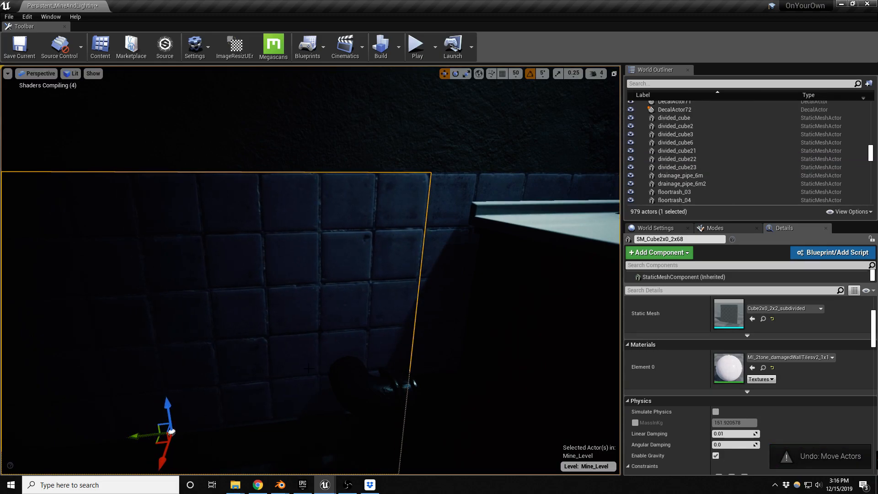
key("Delete")
Duplicate the tiled lower wall panel beside the vanity to extend the tile wall along its length.
left_click(452, 275)
right_click_drag(503, 140, 548, 158)
left_click_drag(468, 314, 161, 330, "alt")
right_click_drag(161, 330, 328, 276)
Duplicate the tiled panel again and rotate the copy perpendicular to the vanity wall.
left_click_drag(352, 351, 208, 423, "alt")
key("e")
left_click_drag(227, 459, 273, 429)
right_click_drag(272, 429, 220, 446)
Move the rotated tile panel into line with the end of the vanity wall using grid snapping of 50.
key("w")
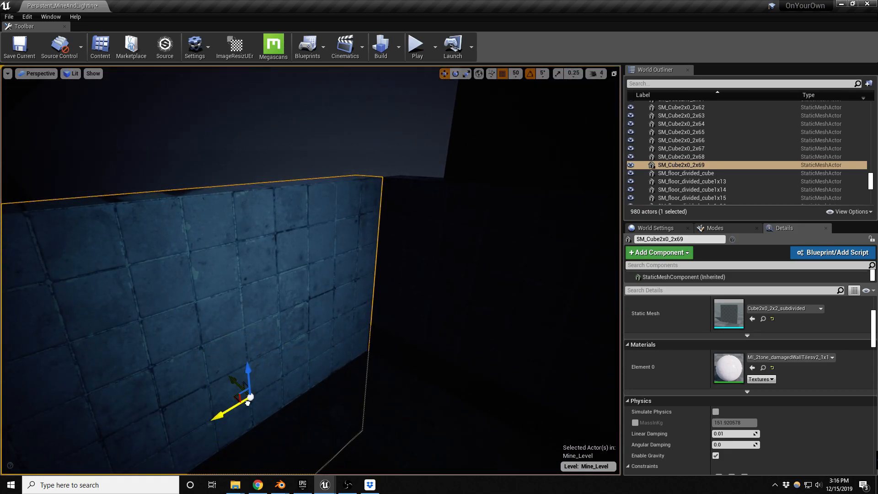
right_click_drag(258, 397, 210, 394)
right_click_drag(278, 360, 279, 360)
mouse_move(279, 355)
left_mouse_down()
mouse_move(316, 344)
mouse_move(293, 346)
left_mouse_up()
right_click_drag(369, 362, 315, 360)
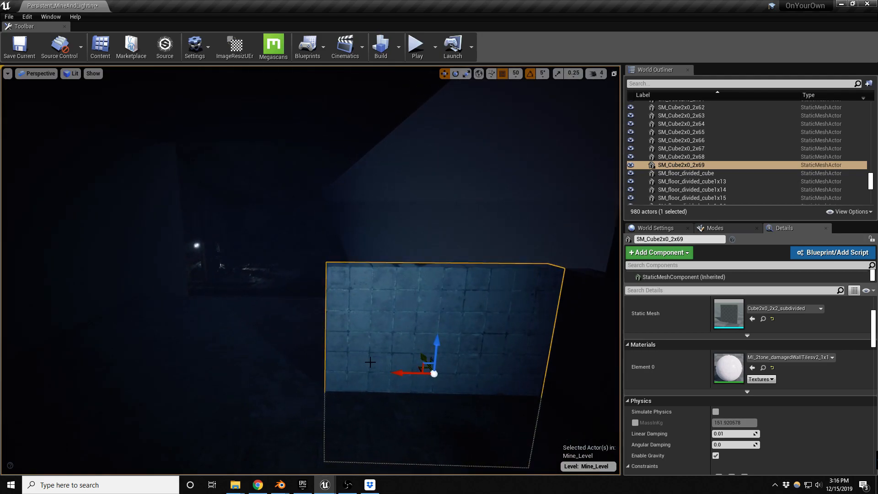
Duplicate the rotated tile panel twice along its length to extend the half-wall towards the numbered lockers.
left_click_drag(402, 373, 199, 368, "alt")
right_click_drag(268, 370, 192, 369)
mouse_move(353, 372)
right_mouse_down()
mouse_move(315, 370)
mouse_move(352, 372)
right_mouse_up()
left_click_drag(354, 378, 250, 339)
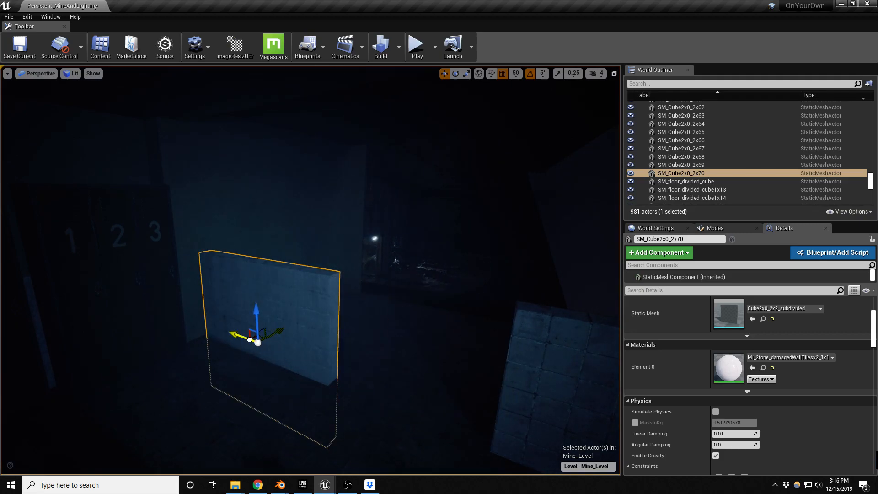
key("ctrl+z")
left_click_drag(341, 375, 201, 339, "alt")
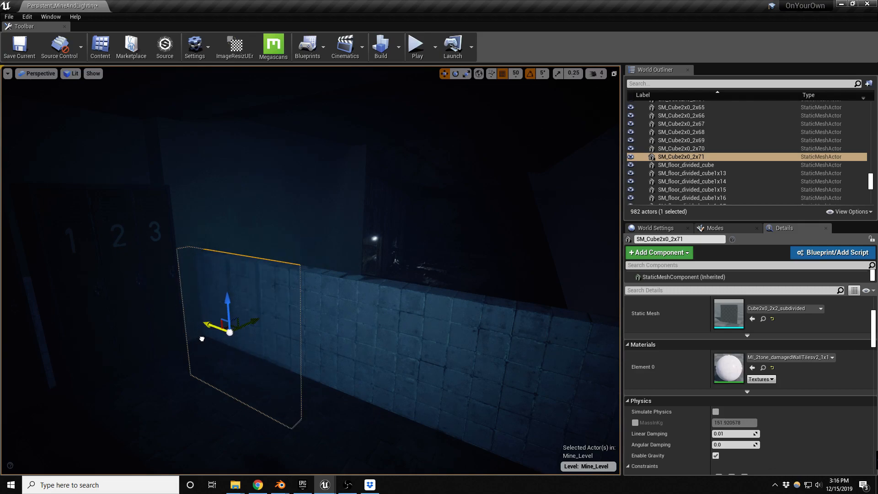
Select the Cube2x2x2_subdivided wall block above the tiles and duplicate it along the vanity wall.
right_click_drag(211, 347, 489, 332)
left_click(406, 291)
right_click_drag(406, 292, 455, 277)
right_click_drag(263, 257, 271, 256)
left_click_drag(298, 236, 94, 237, "alt")
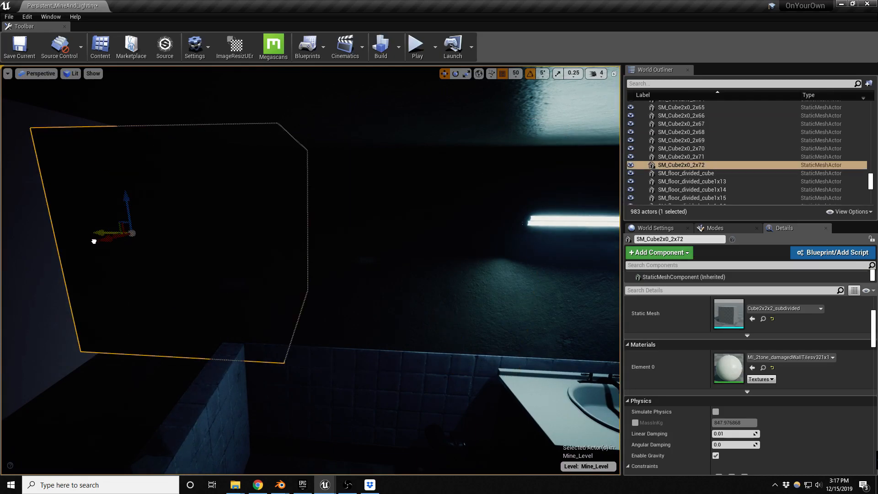
Duplicate the upper wall block over the new half-wall, turn off grid snapping and nudge the copy into alignment.
right_click_drag(94, 237, 420, 215)
left_click_drag(380, 221, 202, 207, "alt")
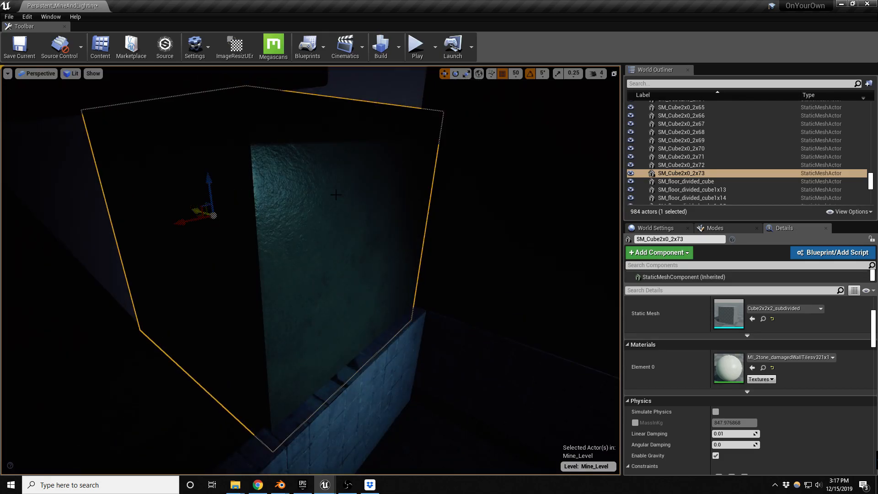
left_click(502, 74)
left_click_drag(196, 209, 203, 211)
right_click_drag(203, 211, 121, 201)
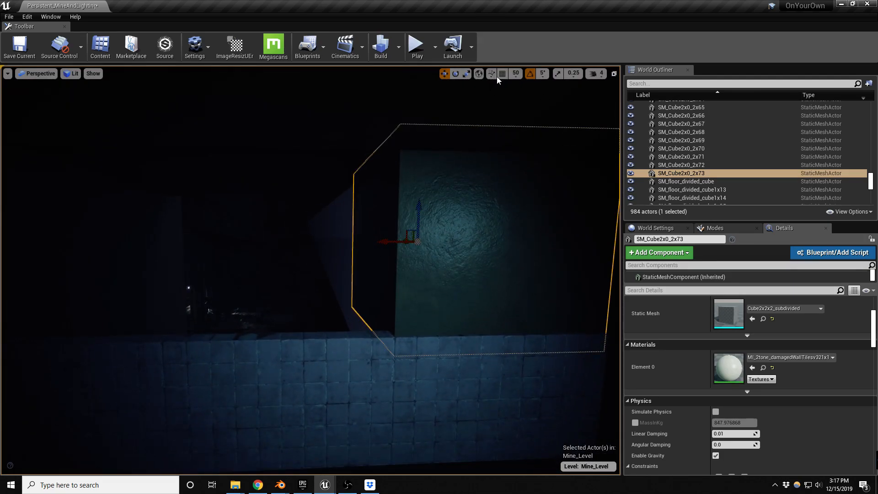
Duplicate the selected upper wall block to extend the plaster wall above the blue tiles, with grid snapping on.
left_click_drag(388, 242, 227, 250, "alt")
right_click_drag(346, 301, 583, 317)
key("Escape")
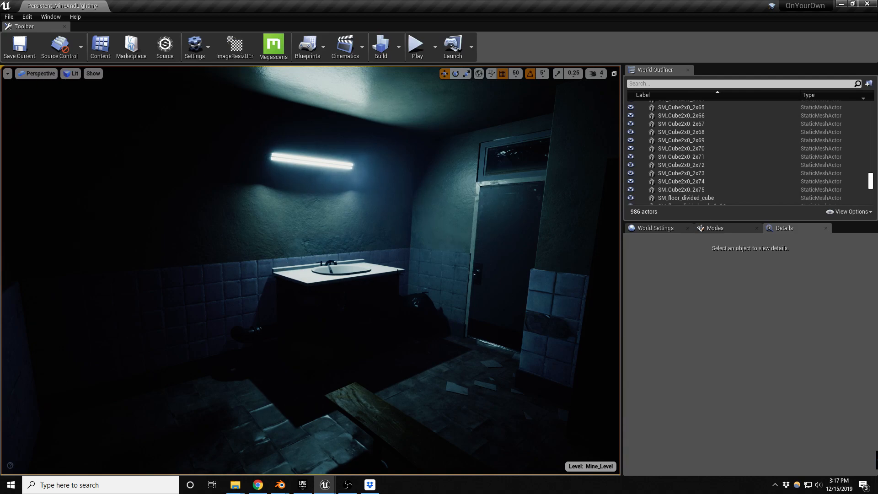
Examine the sink room's door, ceiling, lockers and far wall for gaps around the added wall blocks.
key("w")
right_click_drag(417, 275, 519, 274)
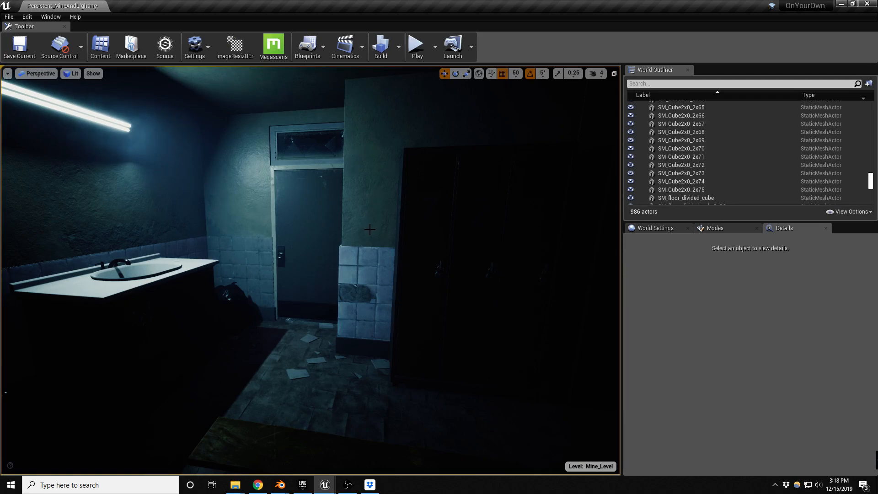
right_click_drag(329, 213, 351, 186)
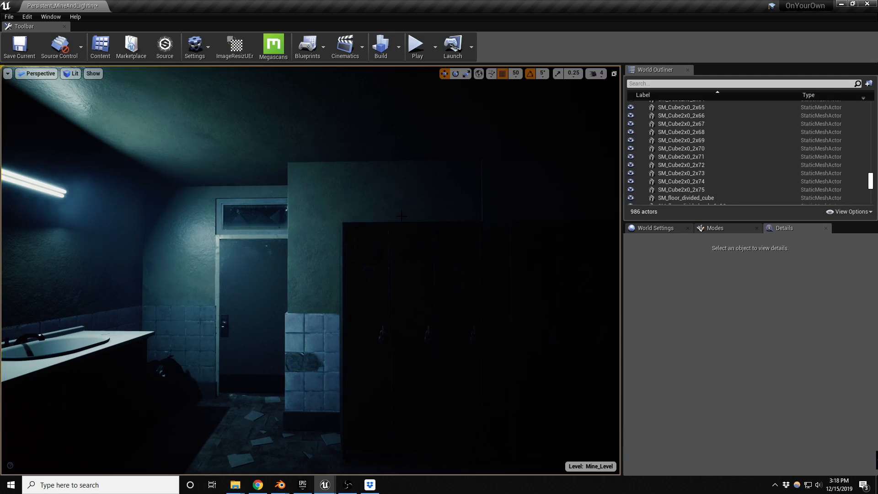
right_click_drag(122, 211, 100, 213)
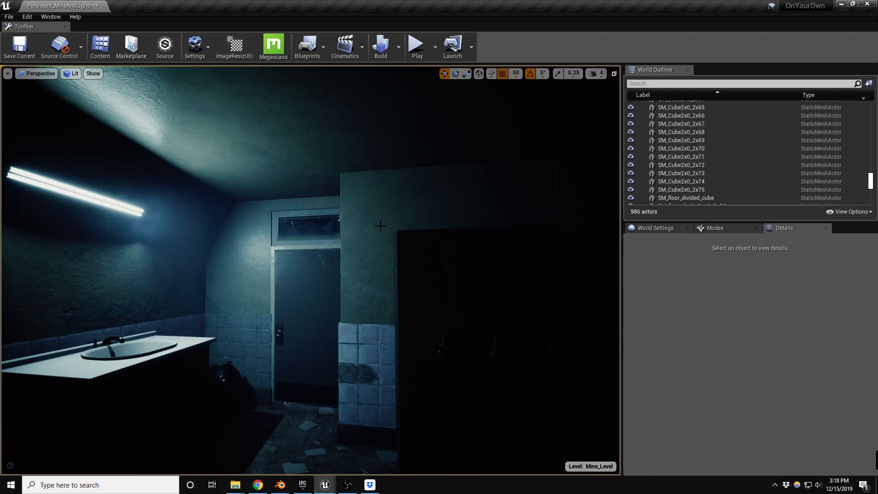
right_click_drag(380, 225, 551, 251)
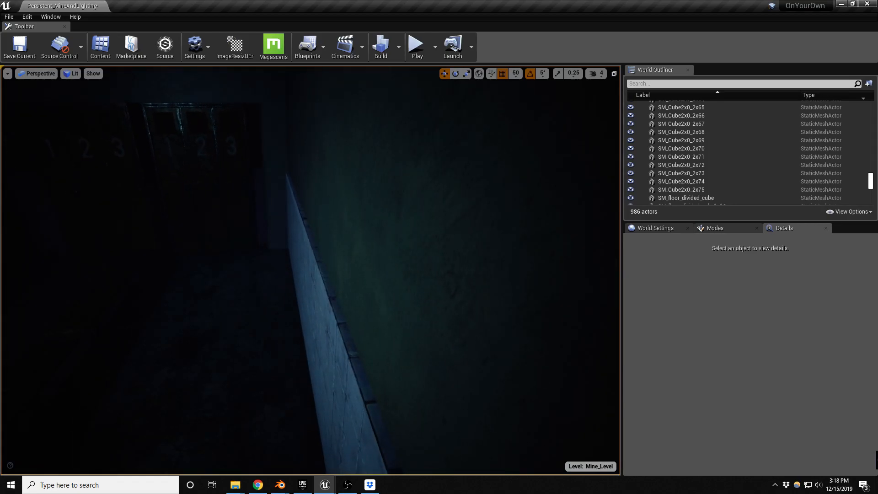
Select the wall blocks SM_Cube2x0_2x73, 74 and 75, turn off grid snapping, and shift them slightly against the tiled lower wall.
left_click(298, 234)
left_click(330, 196)
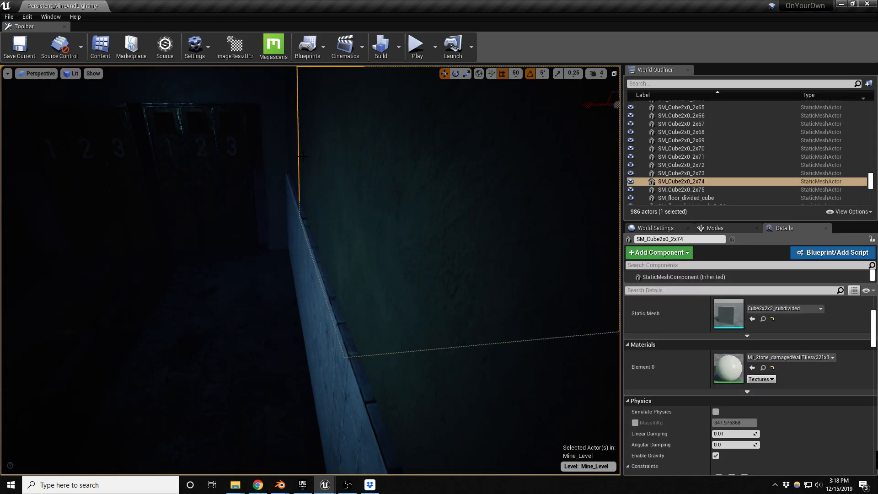
left_click(339, 209, "ctrl")
right_click_drag(361, 238, 429, 241)
left_click(352, 240, "ctrl")
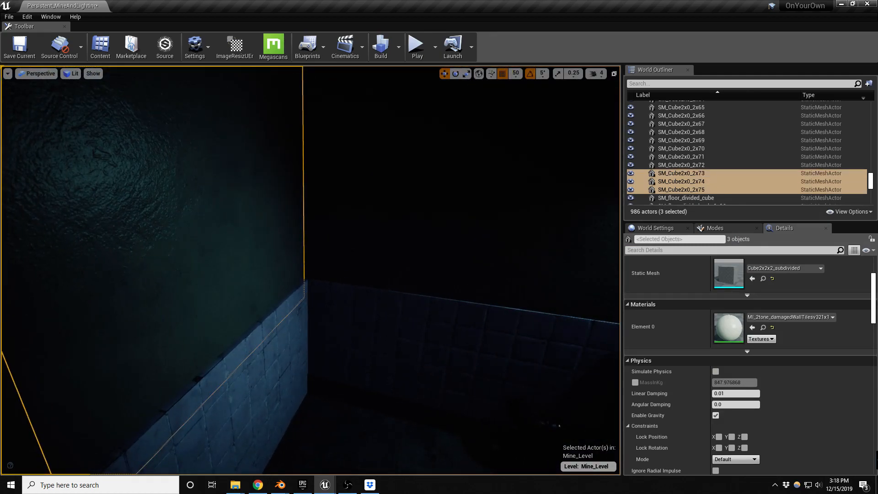
left_click(501, 77)
right_click_drag(385, 183, 350, 182)
key("s")
left_click_drag(65, 182, 69, 182)
key("Escape")
right_click_drag(69, 182, 183, 183)
Save the current level and open the PersistentLevel map.
right_click_drag(341, 294, 311, 295)
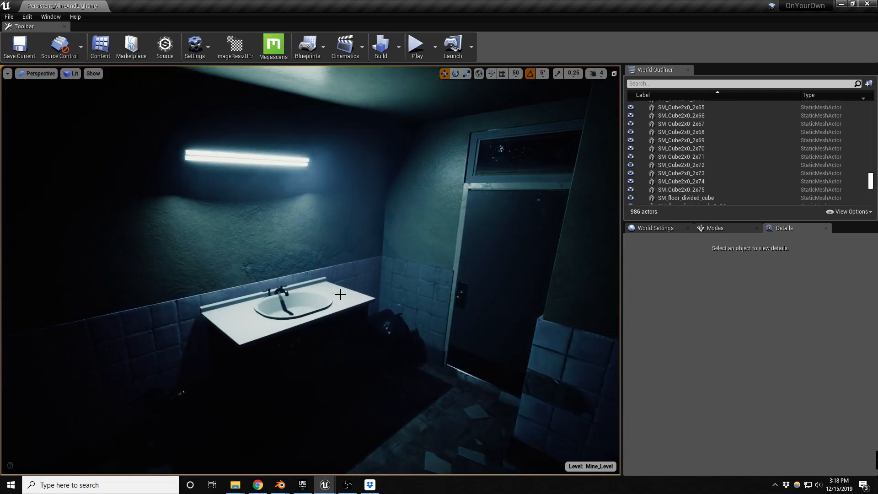
key("ctrl+s")
right_click_drag(291, 278, 261, 298)
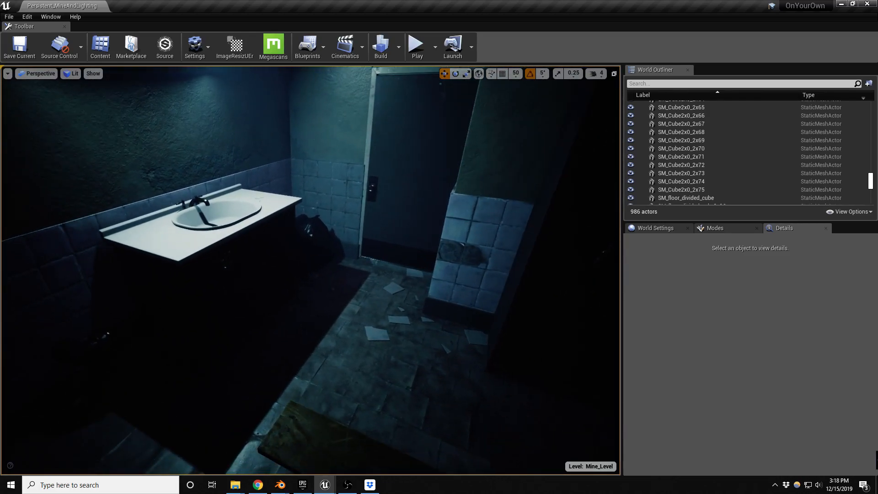
left_click(10, 16)
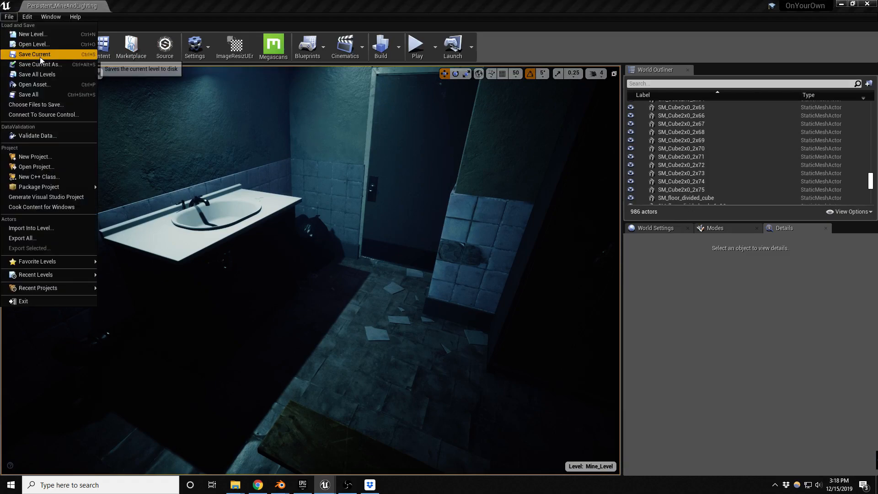
left_click(39, 45)
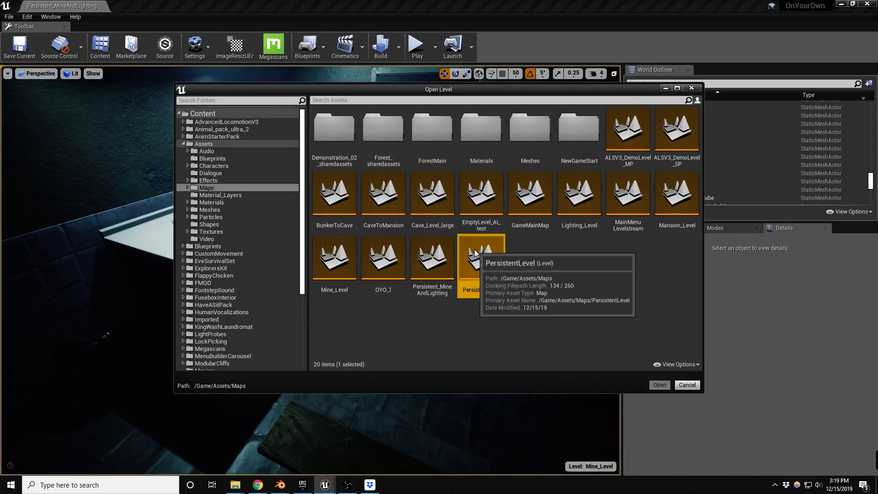
double_click(478, 256)
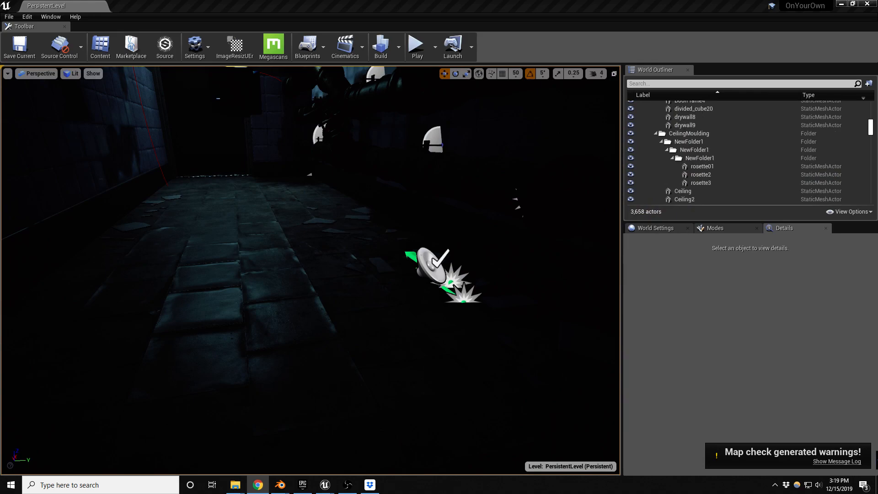
Play the level in full screen from the dark tiled corridor.
middle_click_drag(347, 287, 343, 224)
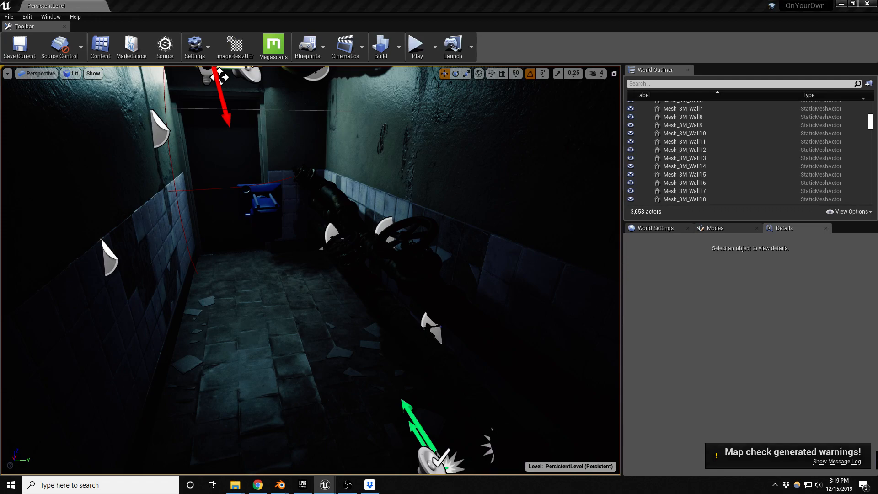
right_click_drag(316, 325, 373, 326)
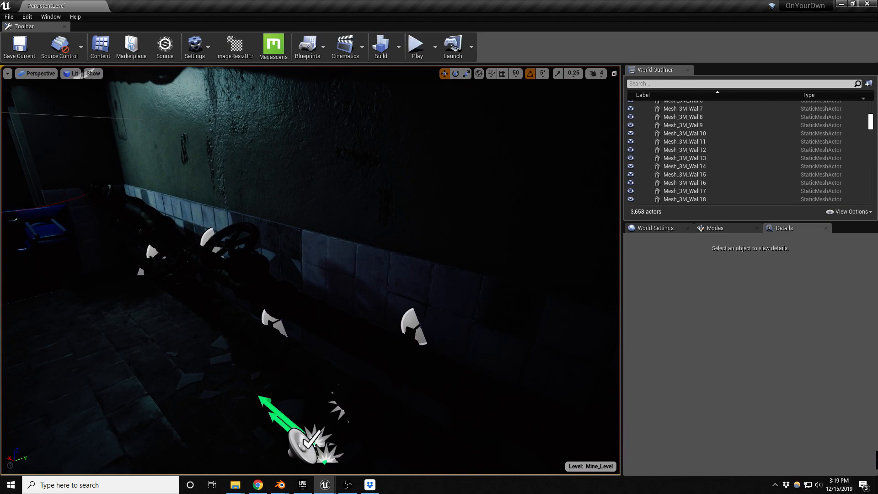
key("alt+p")
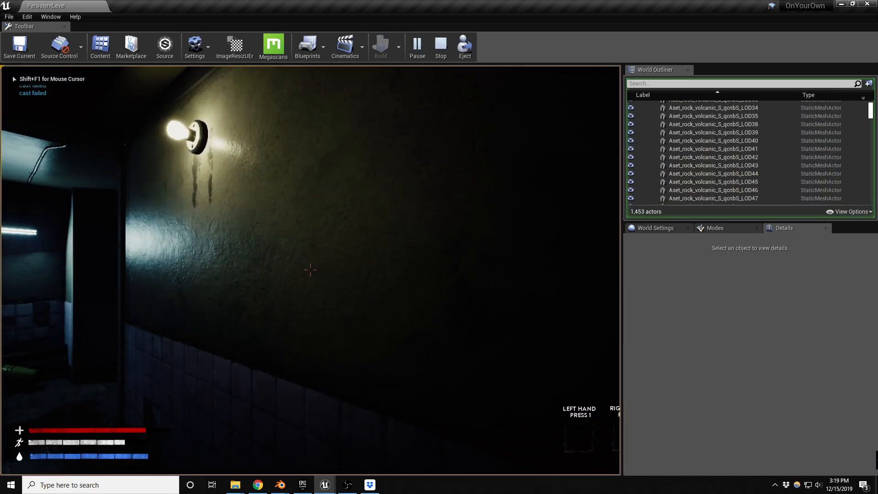
key("F11")
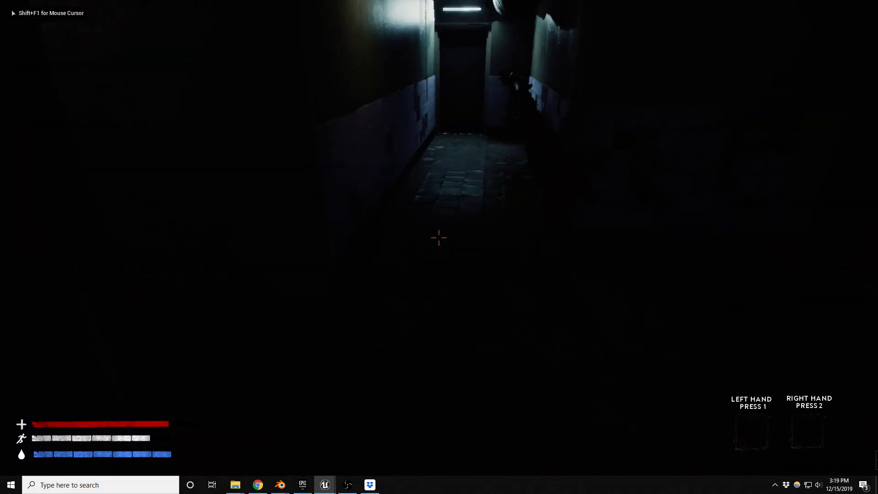
Walk through the corridors to the metal door marked 1 and open it.
key("w")
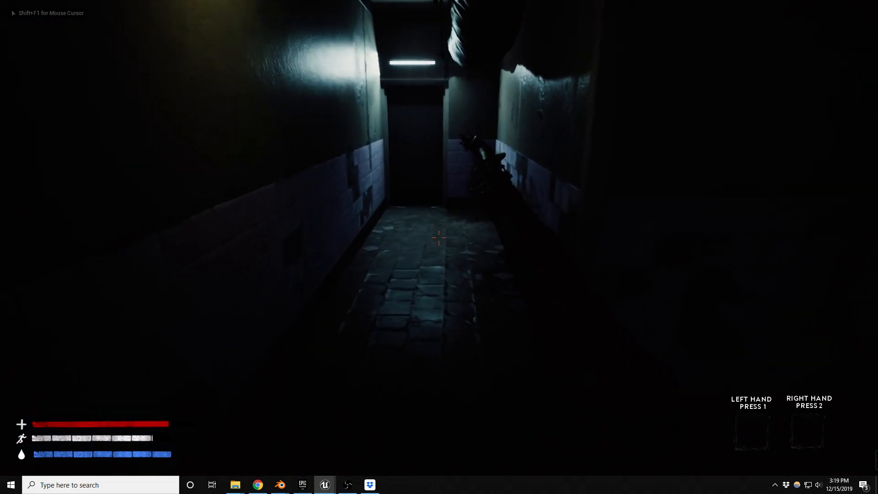
key("w")
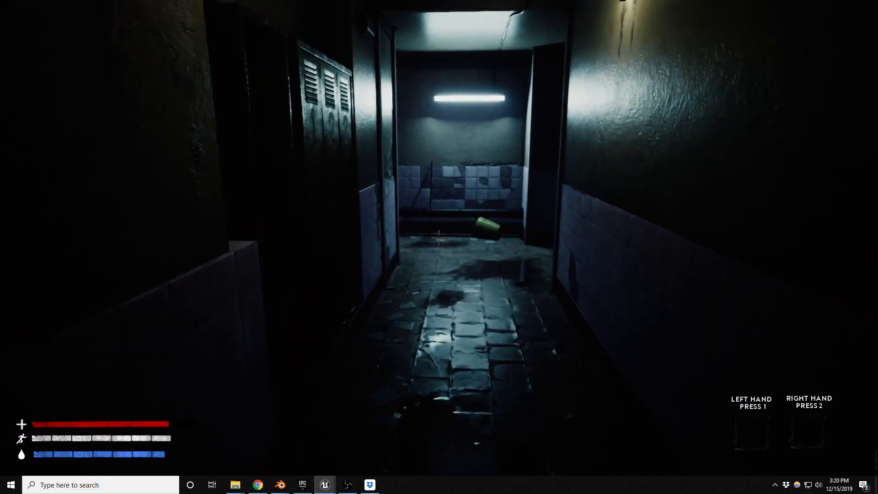
key("w")
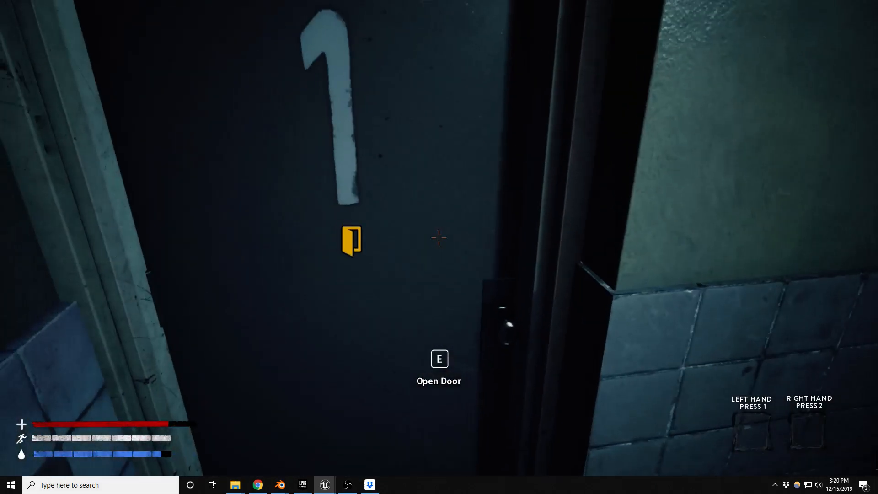
key("e")
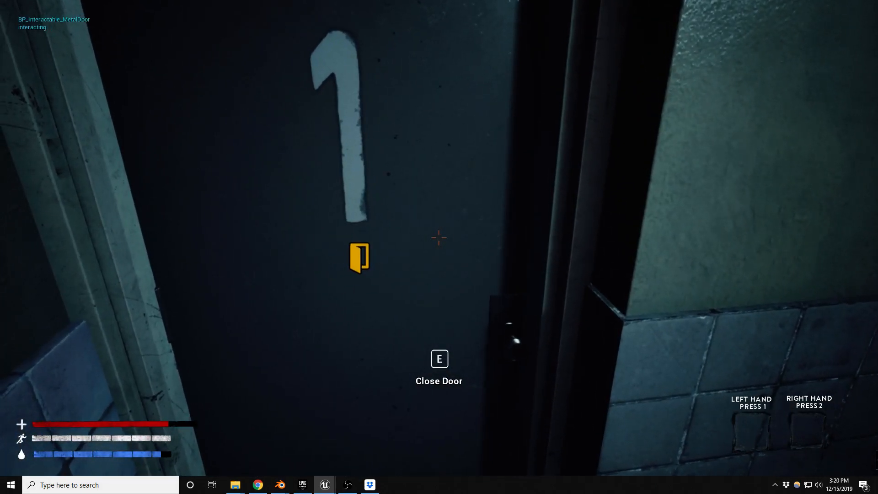
Enter the sink room, look it over, and close door 1 to check the lighting with the door shut.
key("w")
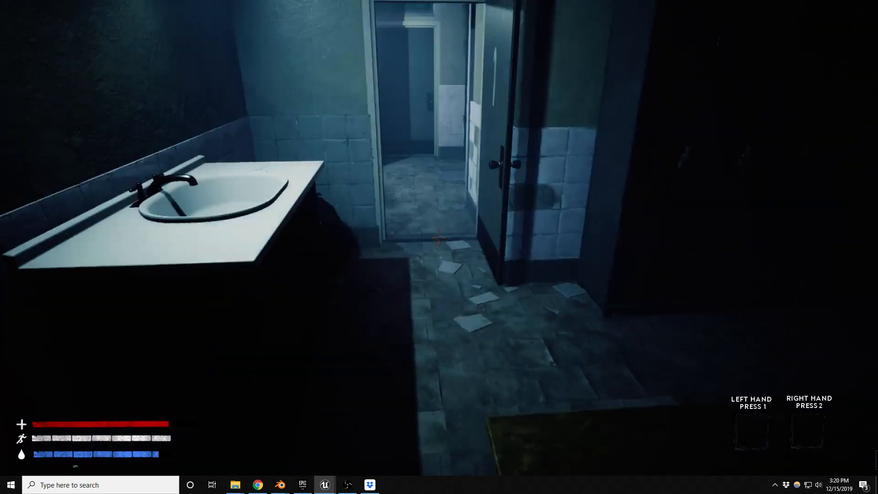
key("w")
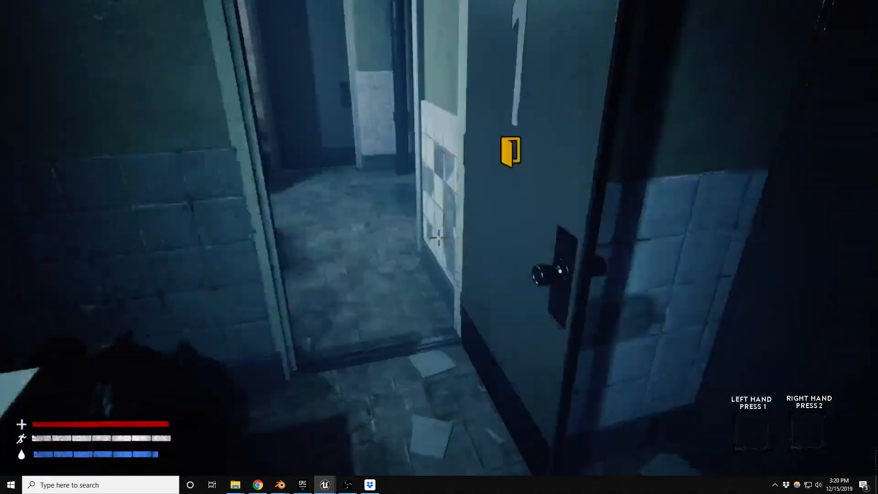
key("e")
key("s")
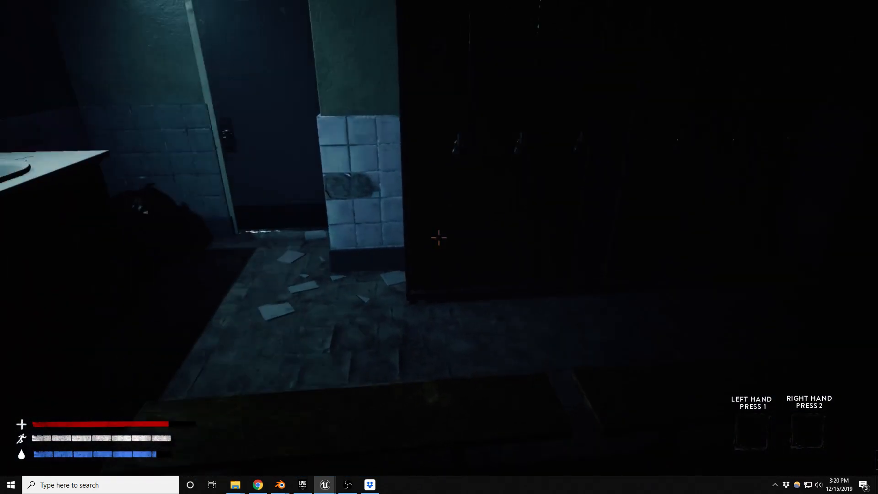
Reopen door 1, cross the hallway to the door opposite, and try to lockpick it.
key("w")
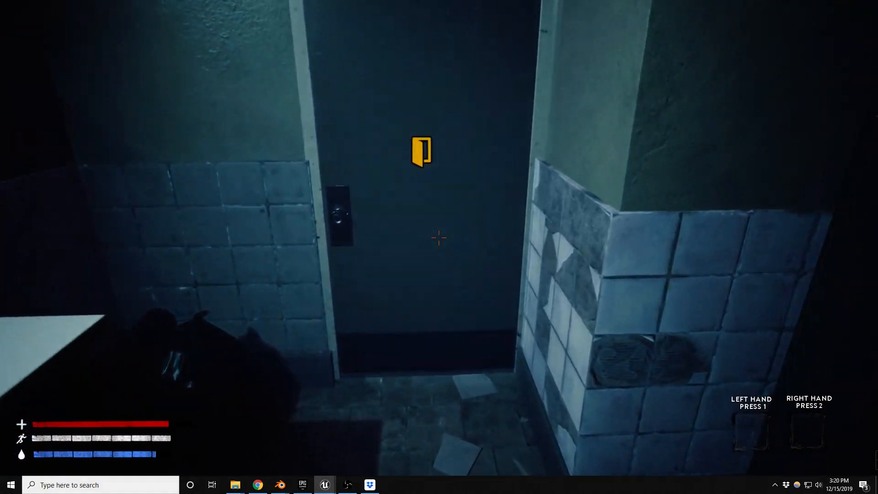
key("e")
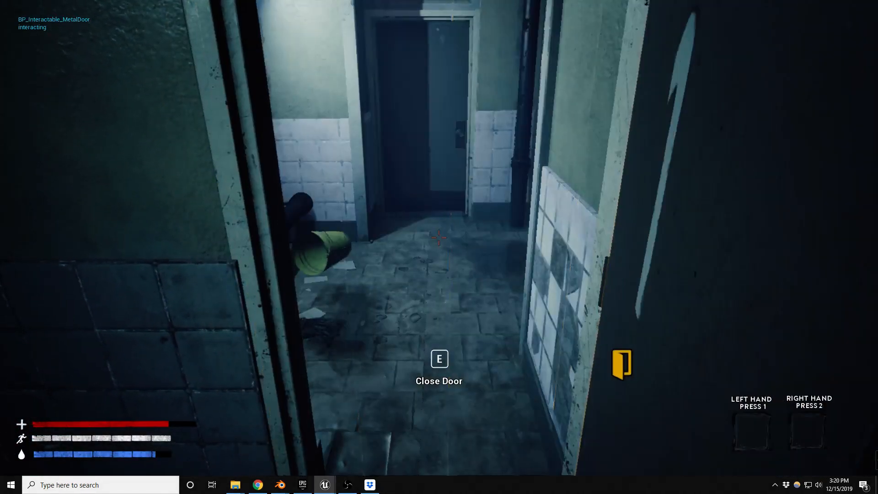
key("w")
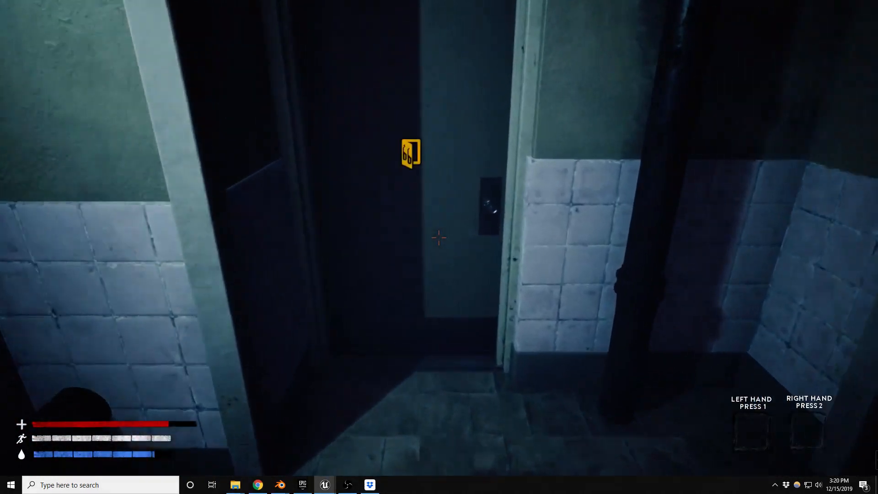
key("w")
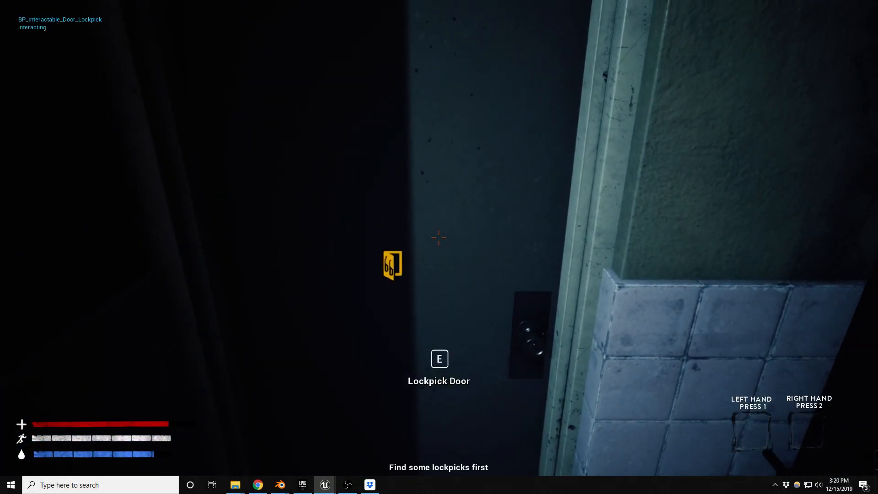
Pick up the lockpicks from the floor nearby and start picking the locked door.
key("w")
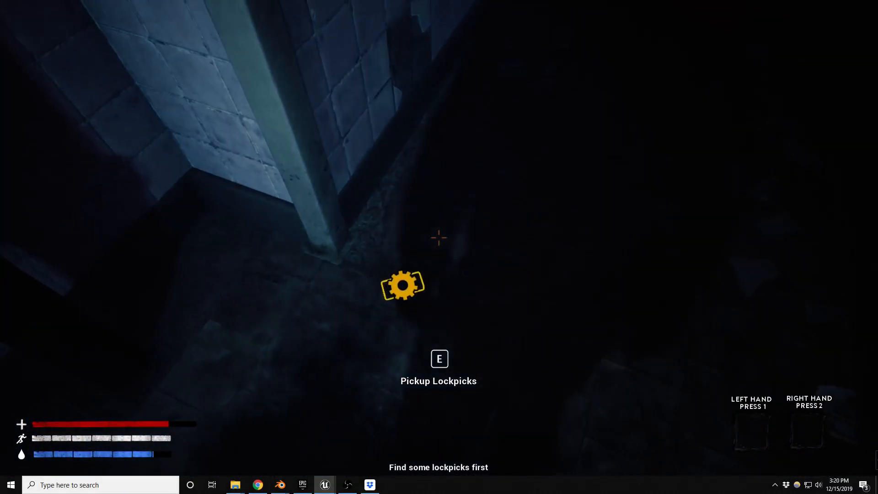
key("e")
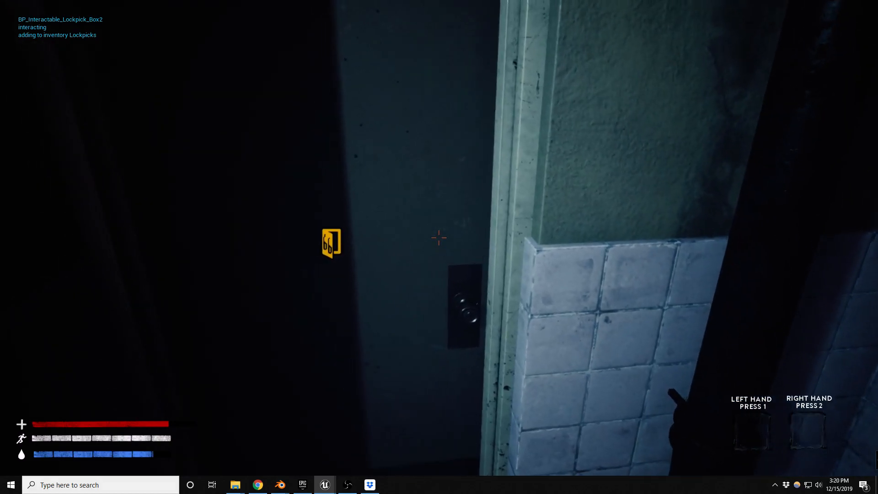
key("e")
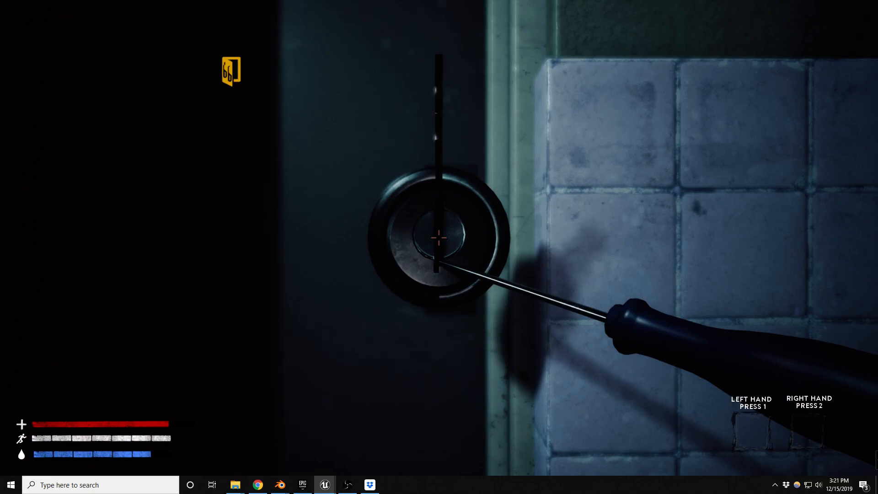
Try different lockpick angles while repeatedly turning the lock of the door opposite door 1.
key("d")
key("d")
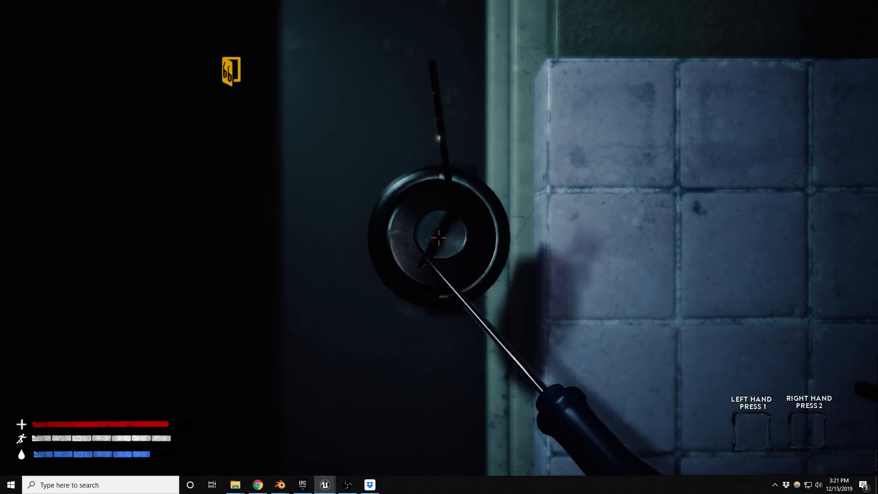
key("d")
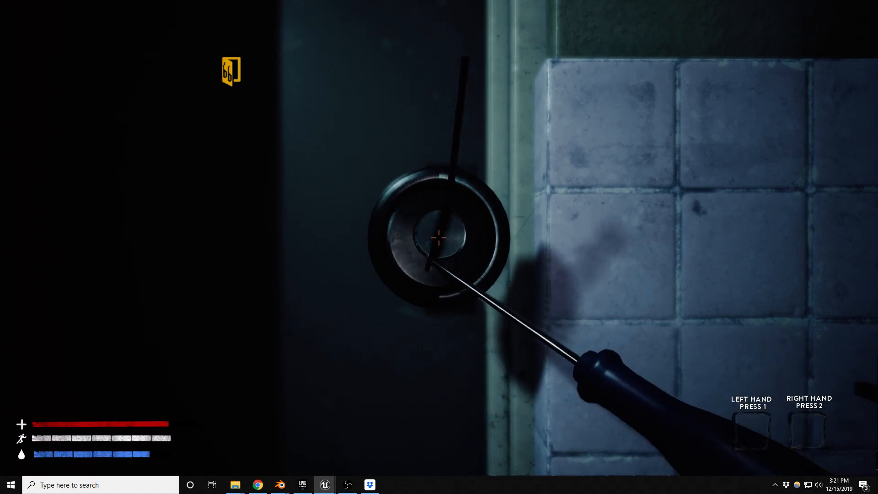
key("d")
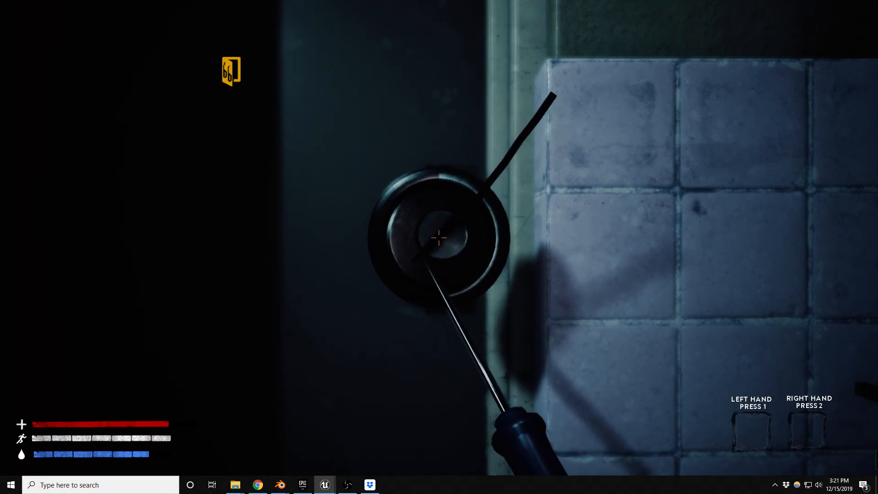
key("d")
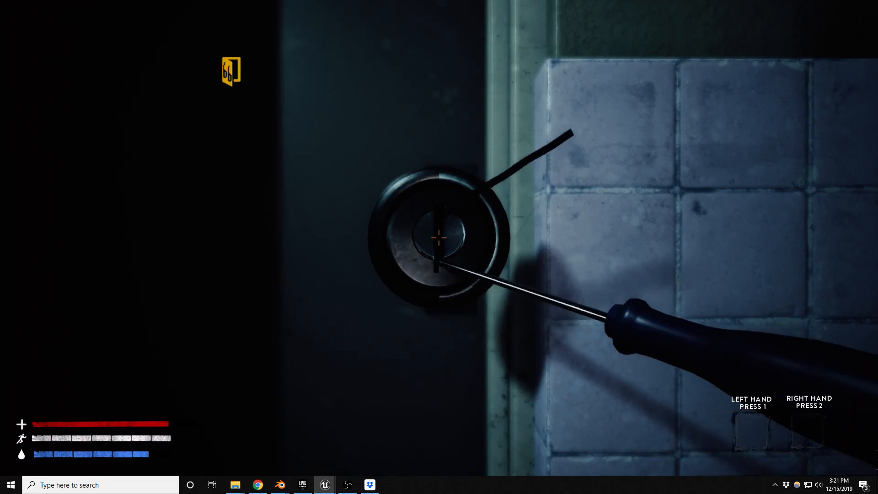
key("d")
key("d")
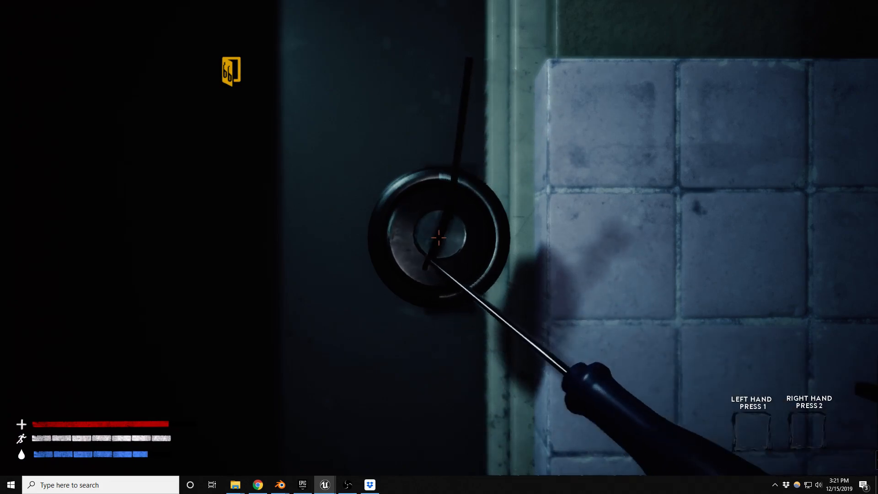
key("d")
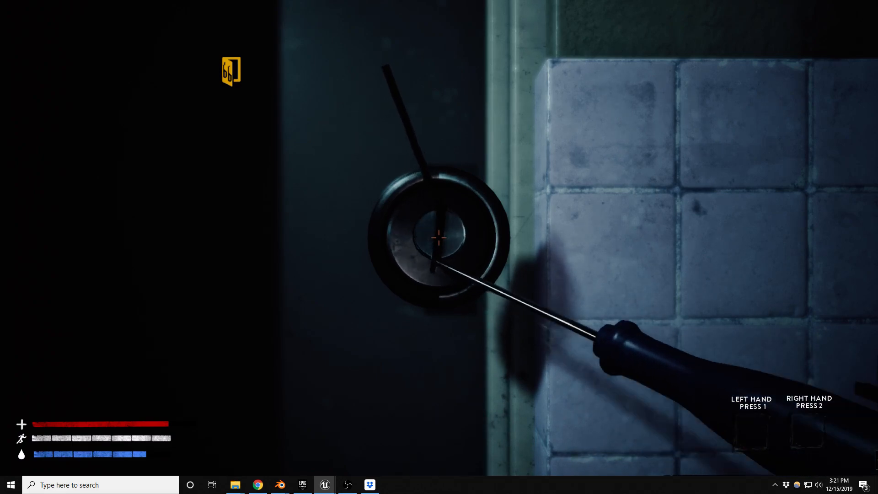
key("d")
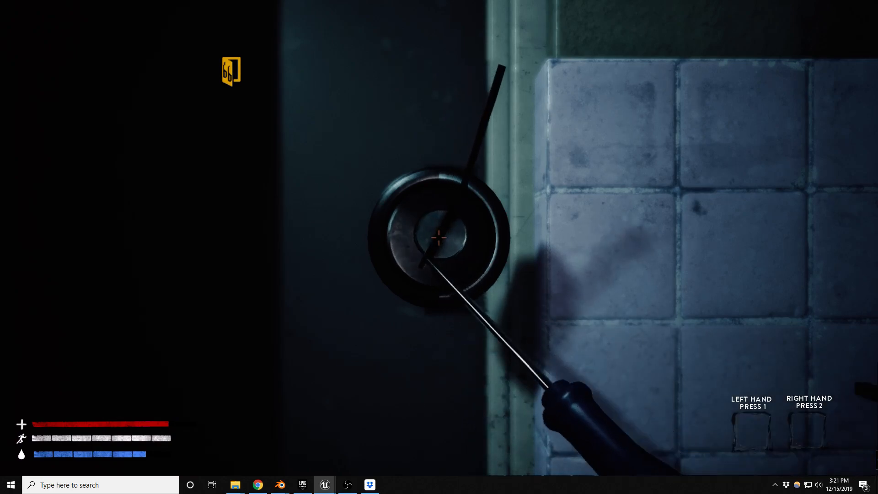
key("d")
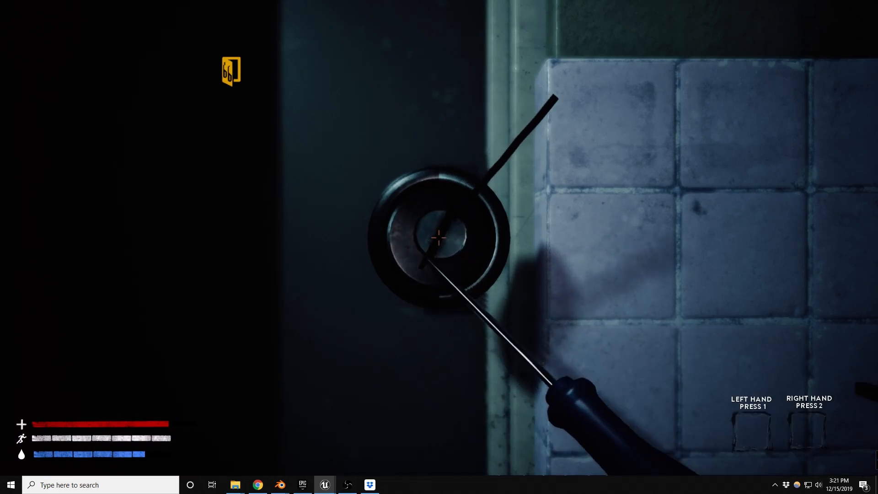
key("d")
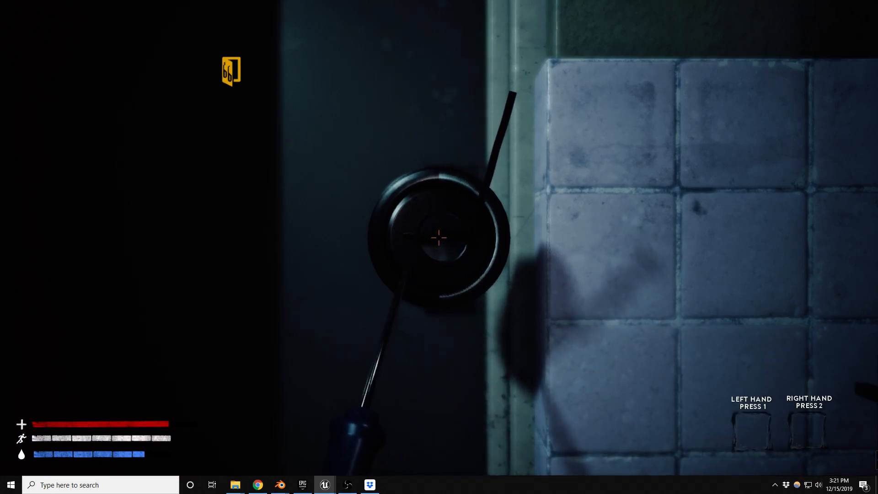
key("d")
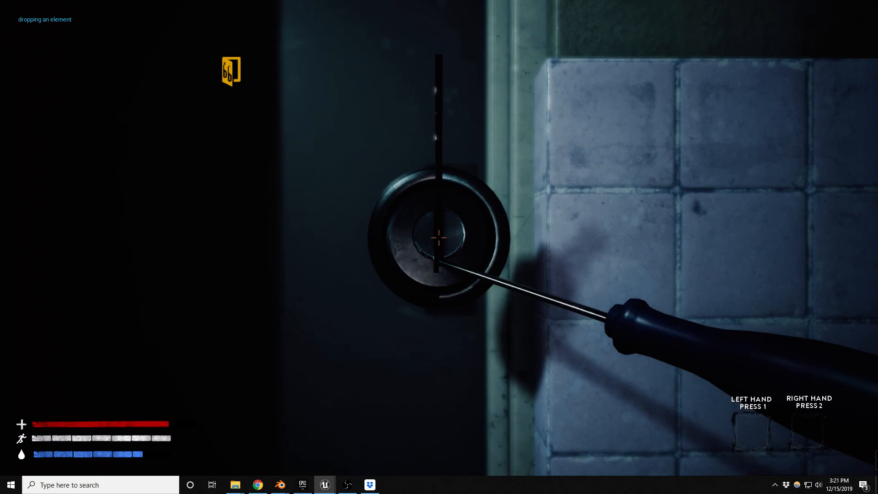
key("d")
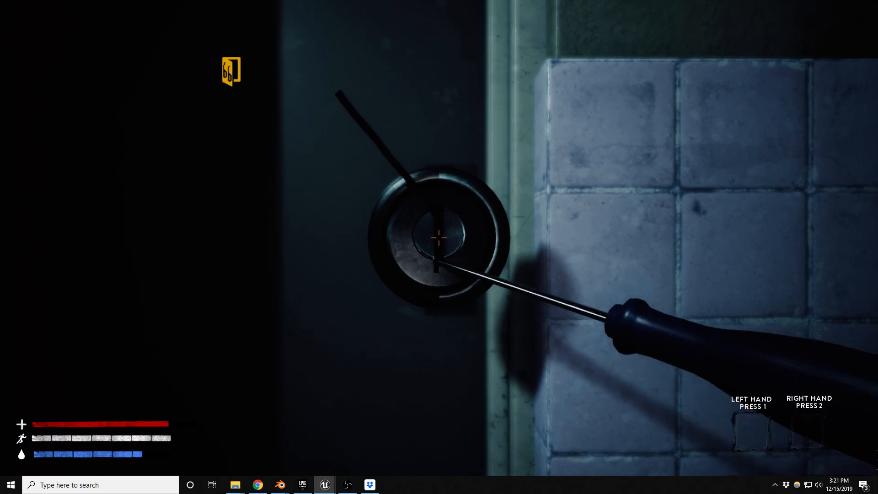
key("d")
key("d")
key("d")
Leave the lock and check the remaining lockpicks in the inventory.
key("e")
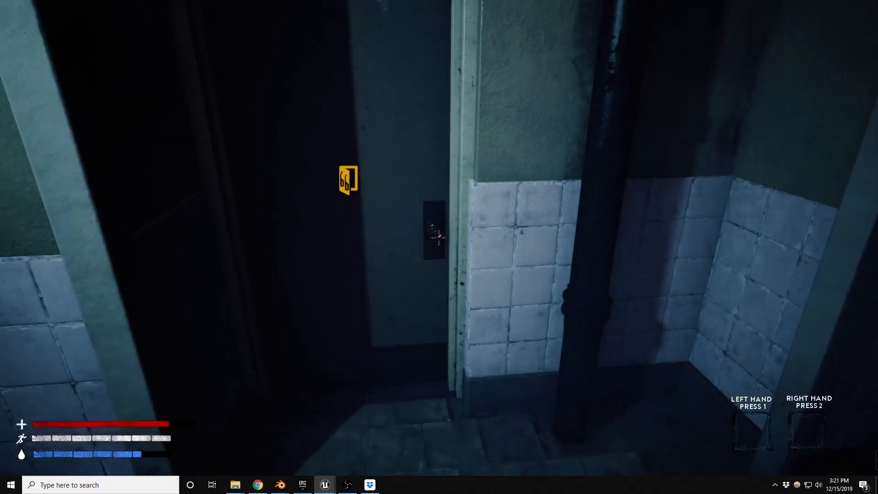
key("Tab")
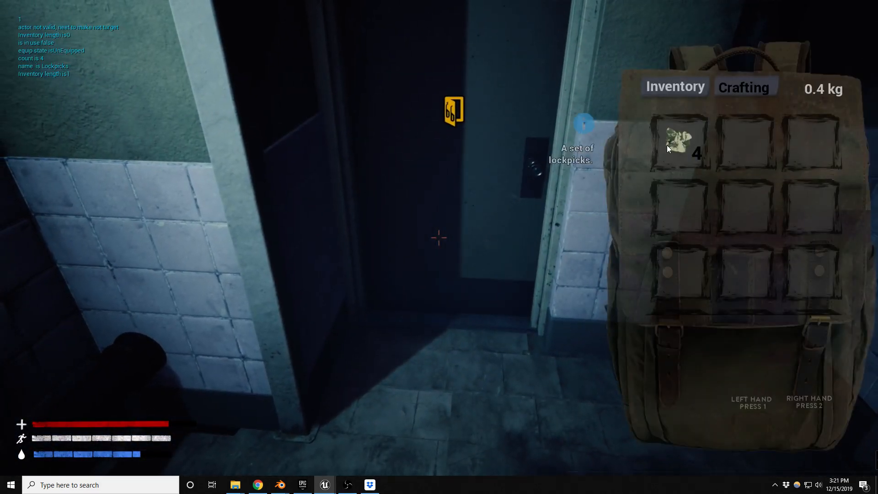
mouse_move(691, 166)
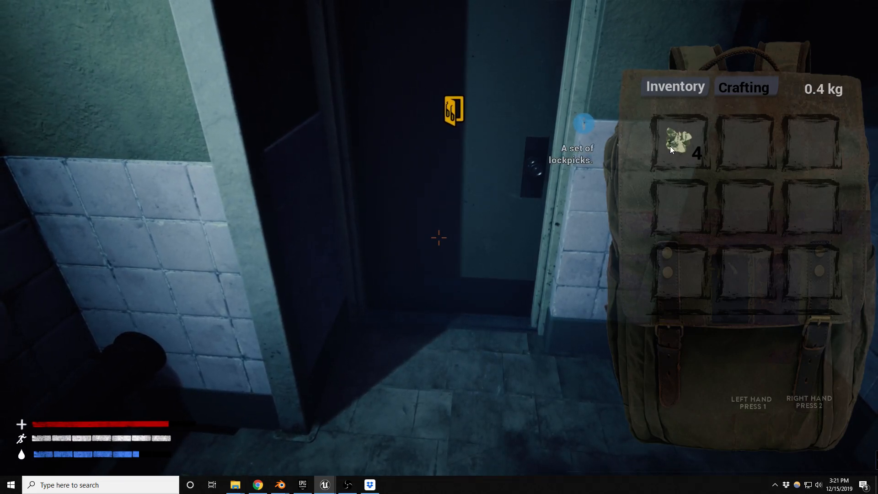
key("Tab")
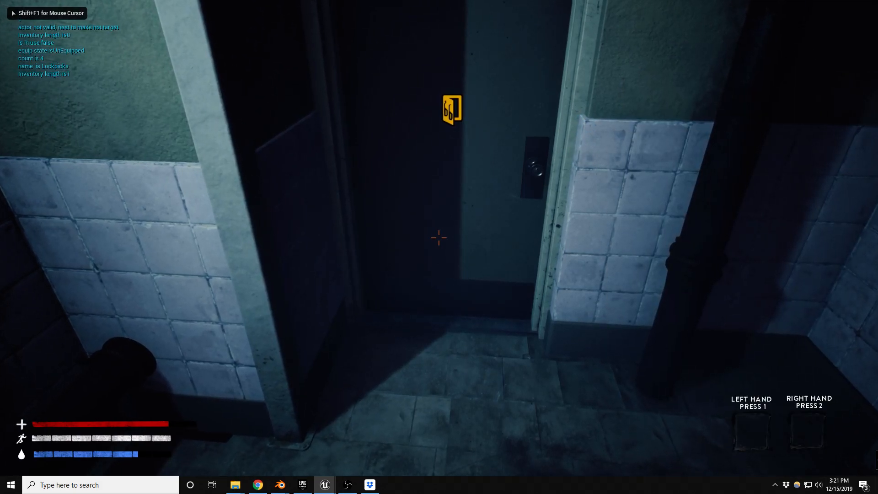
Resume lockpicking the door opposite door 1 and turn the lock until it unlocks.
key("e")
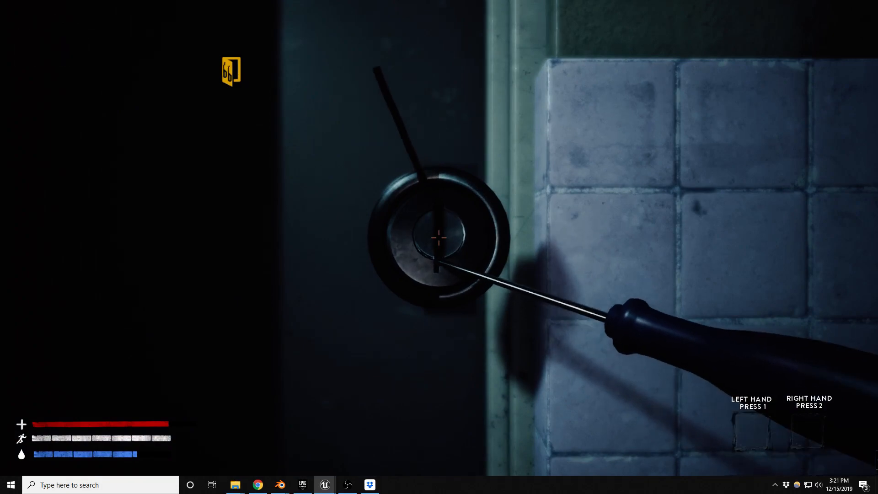
key("d")
key("d")
key("d")
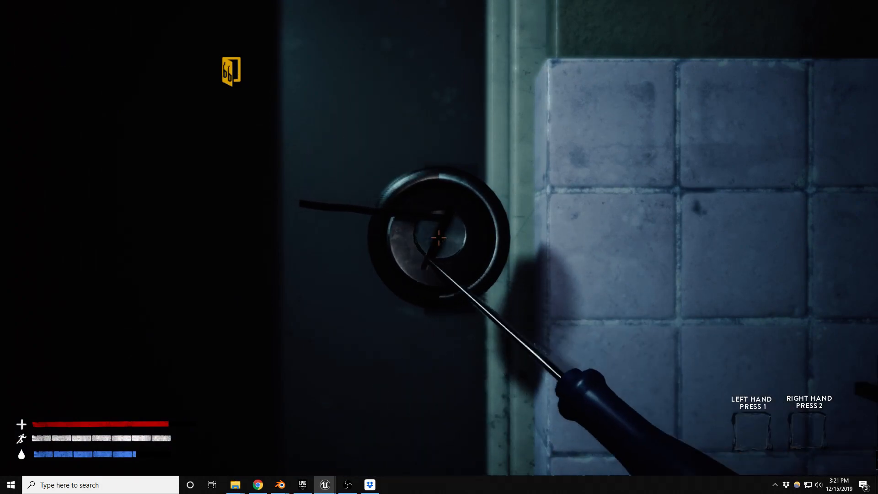
key("d")
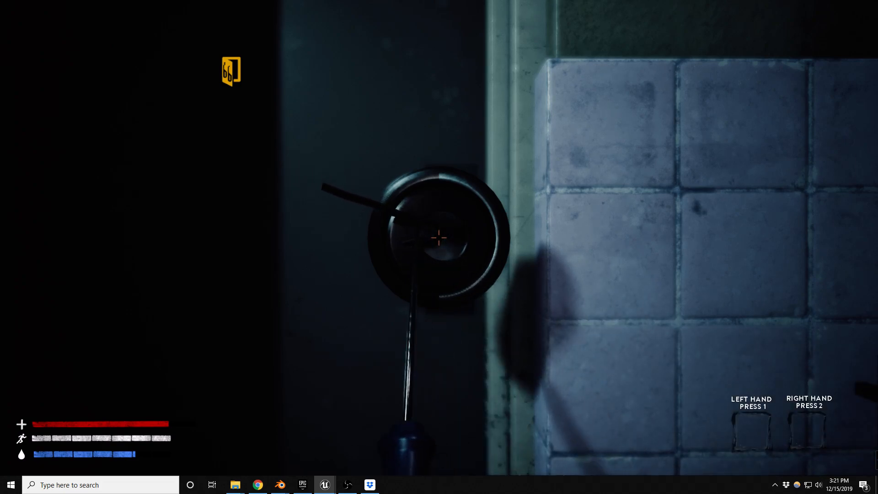
key("d")
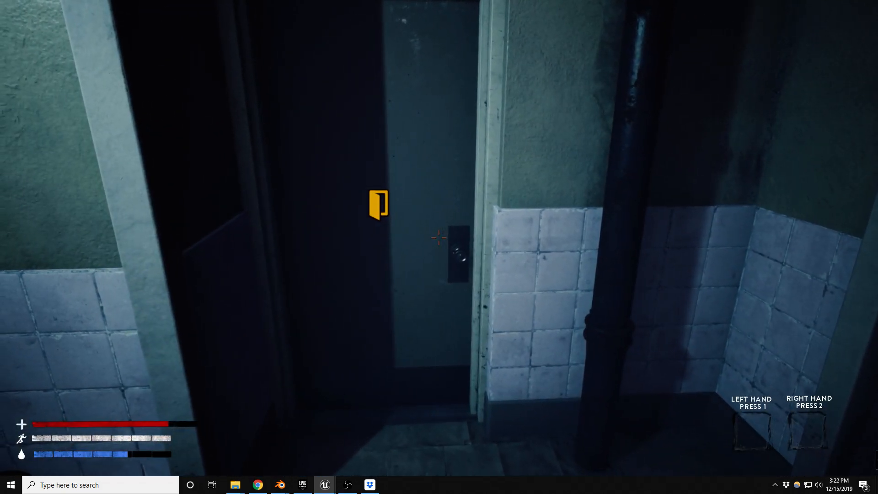
Open the unlocked door and close the sink room's door 1 across the hallway.
key("w")
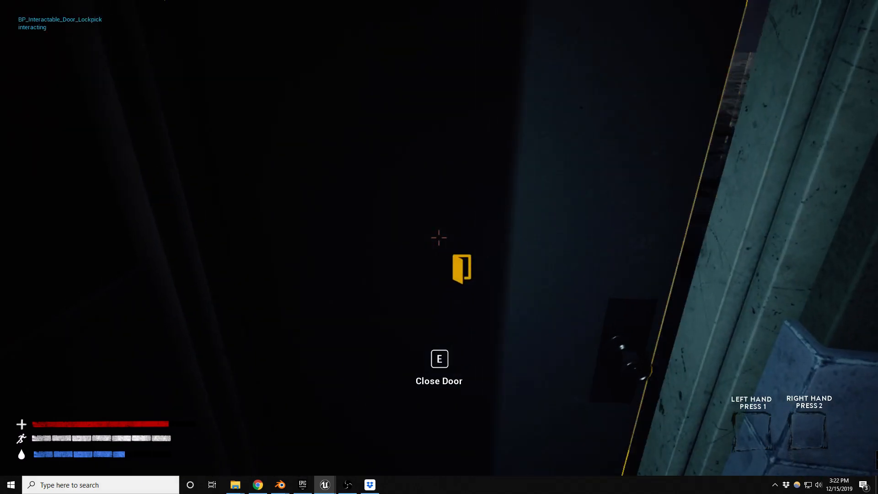
key("s")
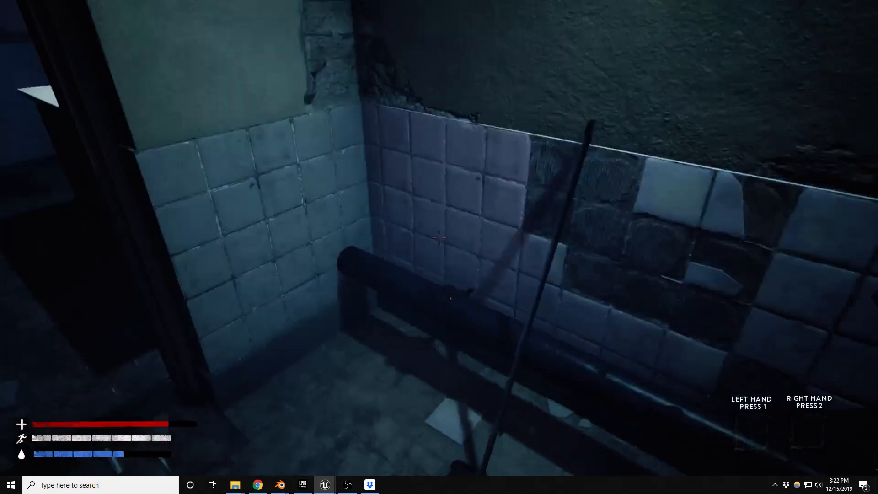
key("w")
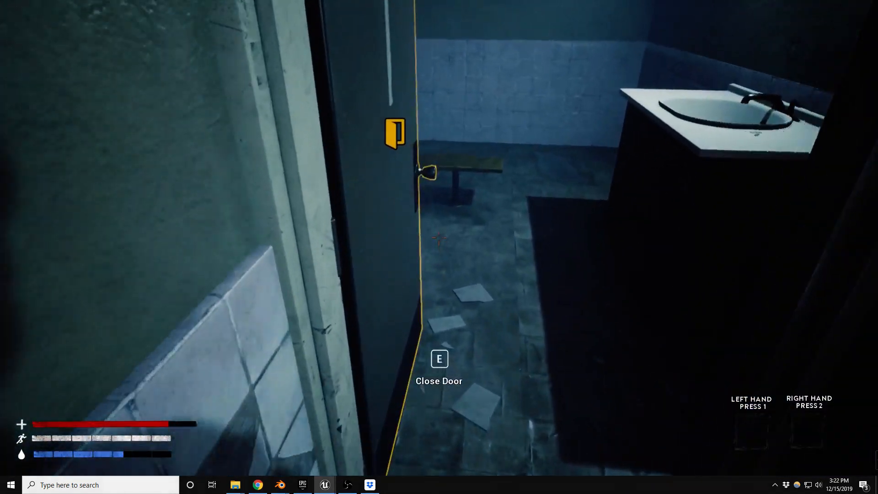
key("e")
Walk down the dark hallway to the lockable door under the light at its far end.
key("s")
key("w")
key("w")
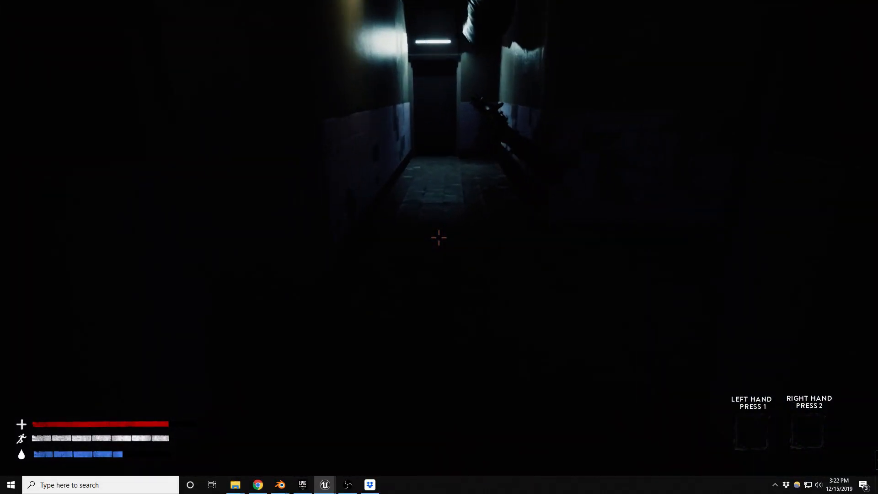
key("w")
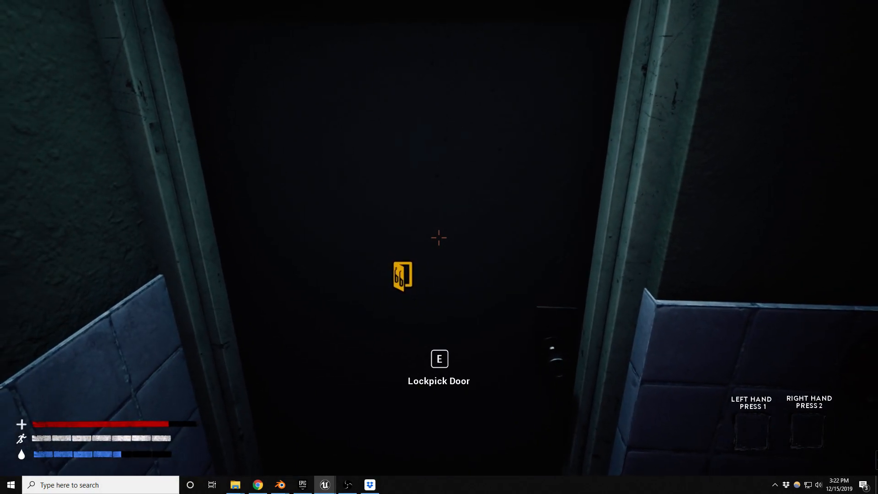
Drop one set of lockpicks from the inventory in front of the locked door.
key("Tab")
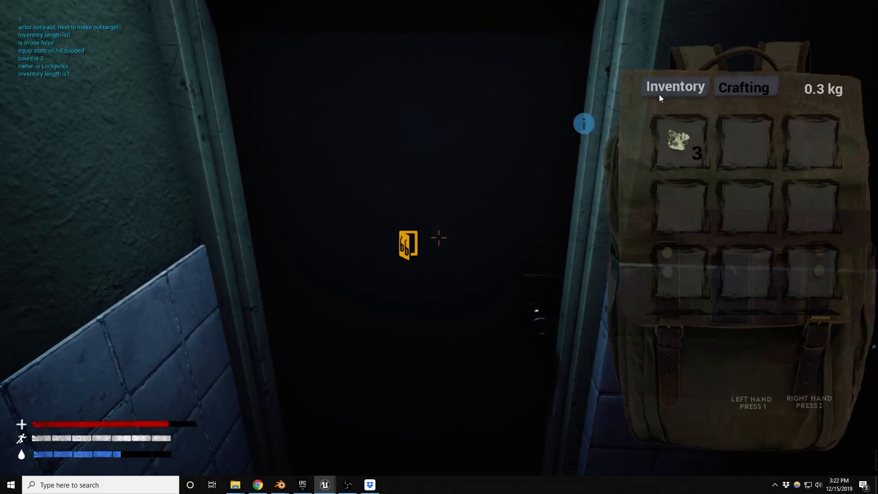
left_click(679, 142)
left_click(691, 174)
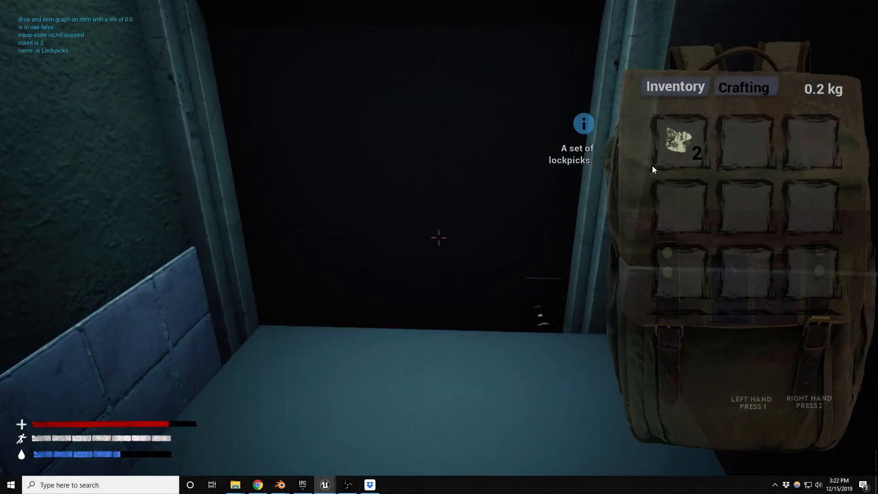
Back away from the dropped box and place another set of lockpicks in the hallway using the Drop&Place option.
key("s")
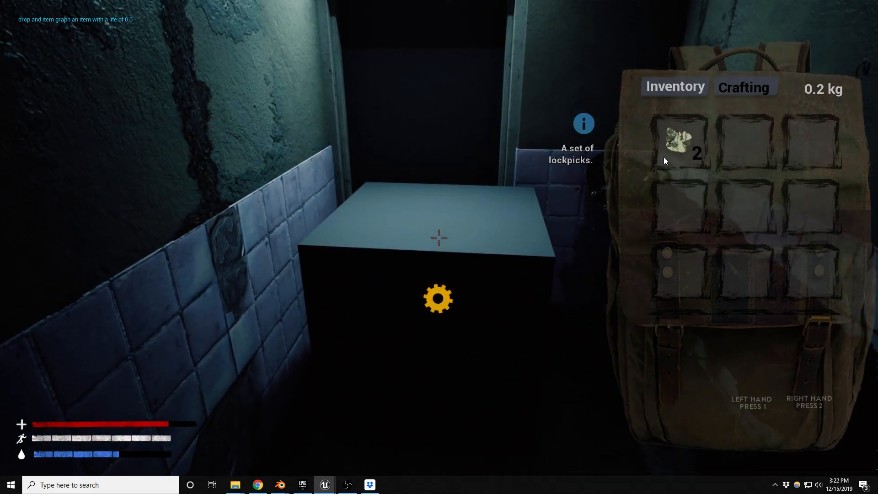
left_click(669, 154)
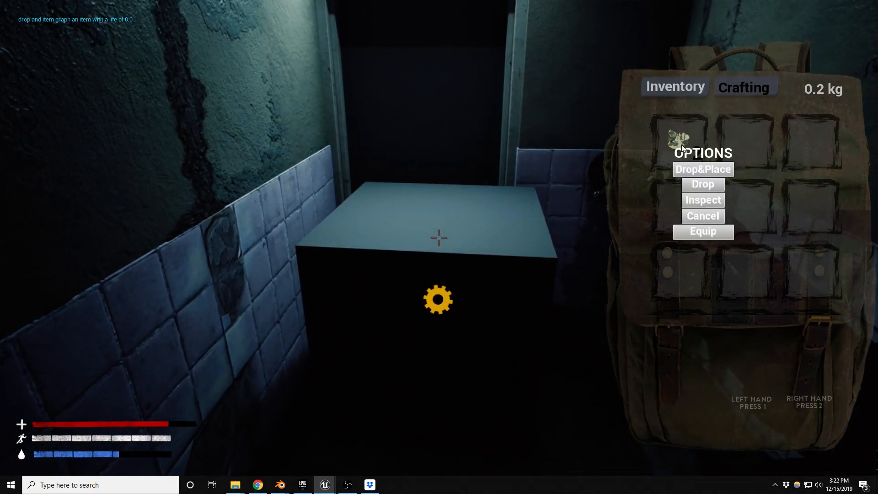
left_click(703, 170)
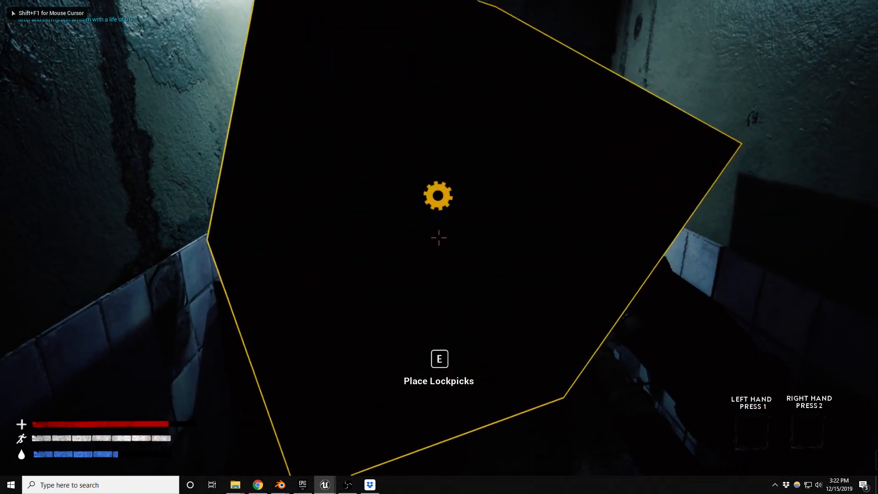
key("e")
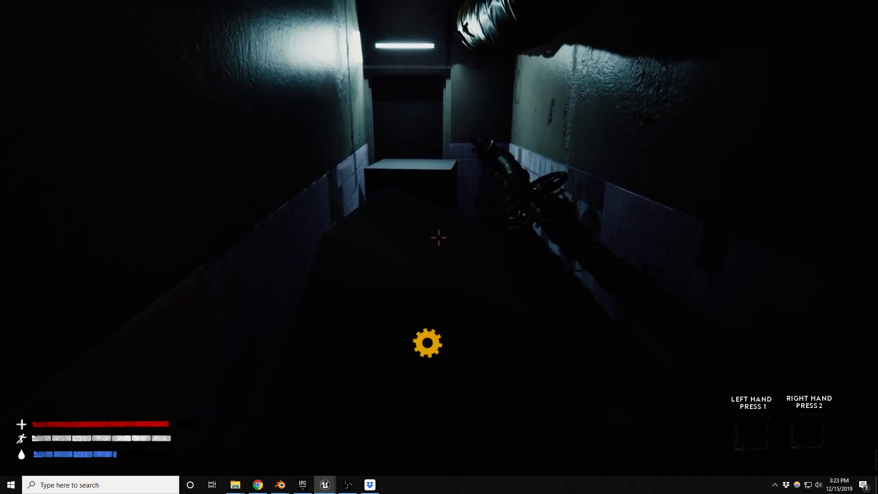
Try to pick the placed lockpicks back up and end the playtest.
key("e")
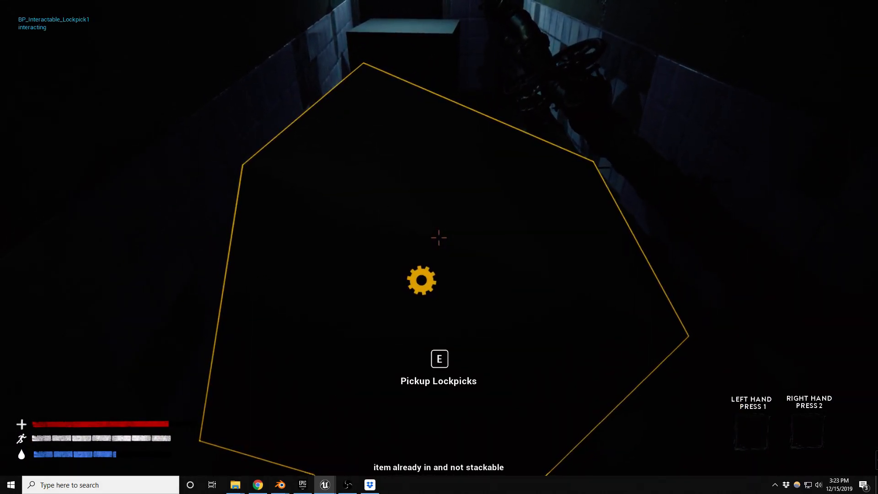
key("Escape")
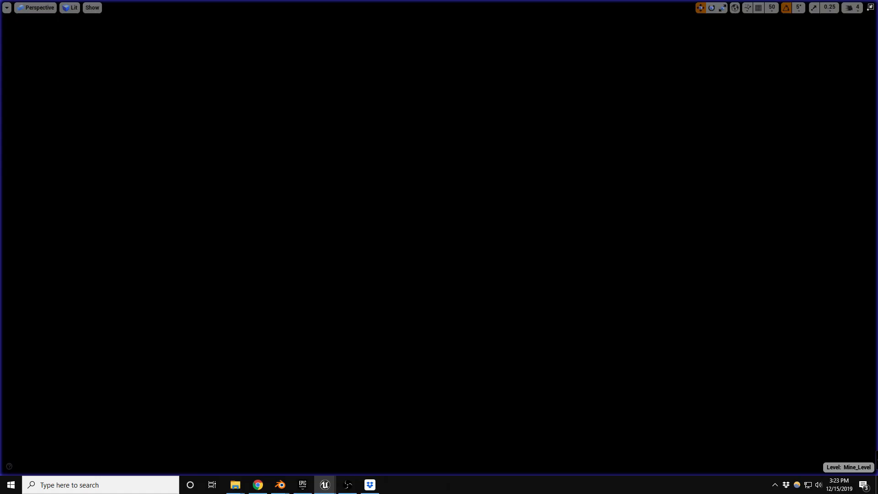
Select the frame of door 1 at the end of the hallway and scale it along its width.
right_click_drag(439, 247, 435, 212)
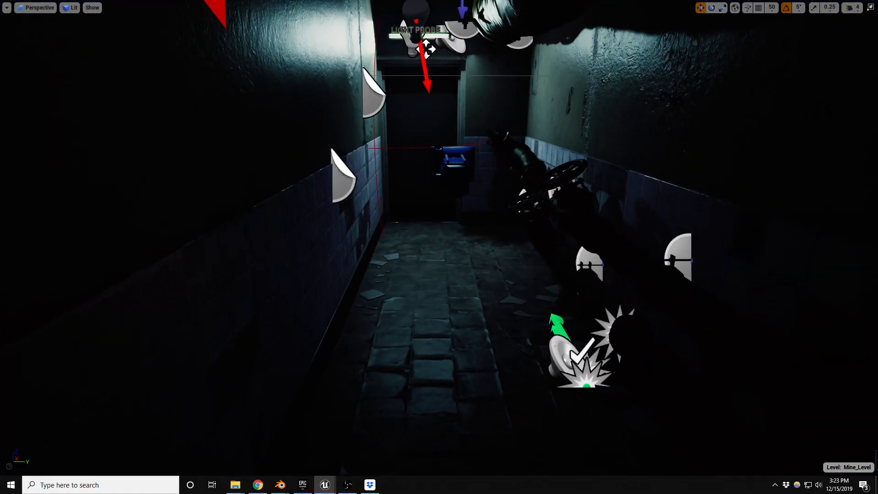
right_click_drag(439, 247, 631, 252)
right_click_drag(439, 247, 423, 211)
key("w")
key("s")
right_click_drag(502, 188, 494, 202)
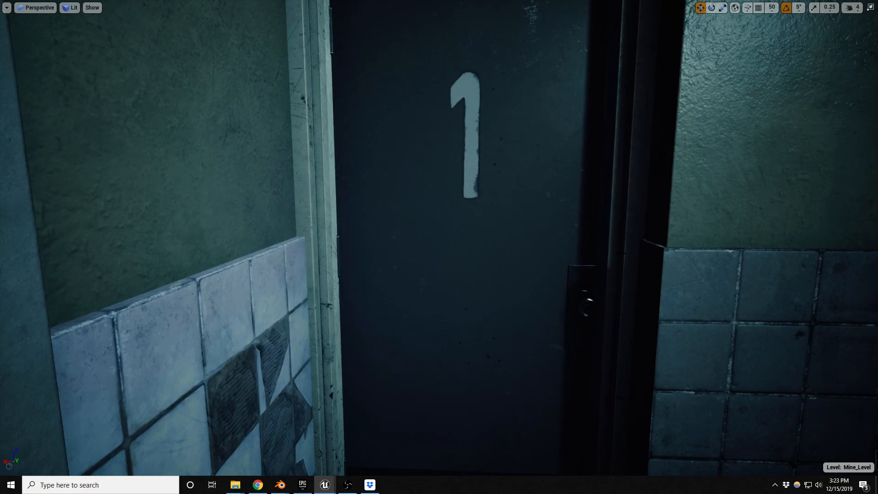
left_click(494, 201)
key("s")
right_click_drag(494, 201, 591, 276)
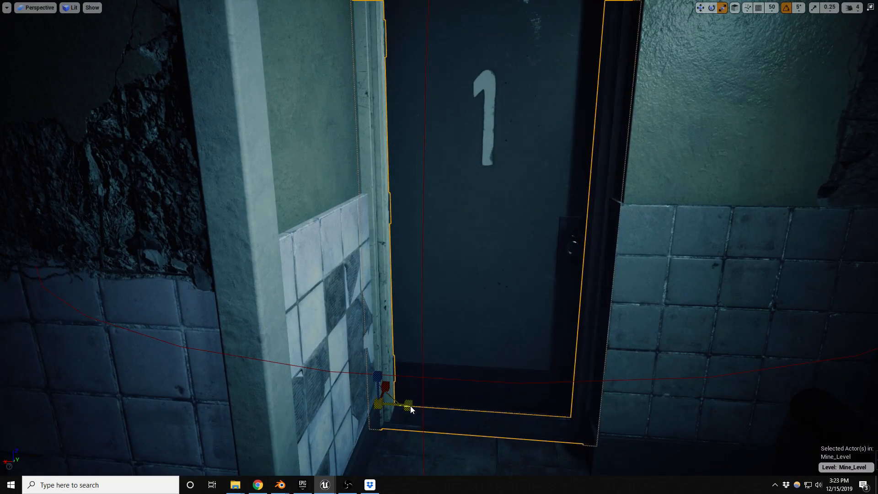
left_click(409, 405)
right_click_drag(480, 333, 834, 320)
key("w")
key("a")
key("s")
right_click_drag(531, 302, 503, 287)
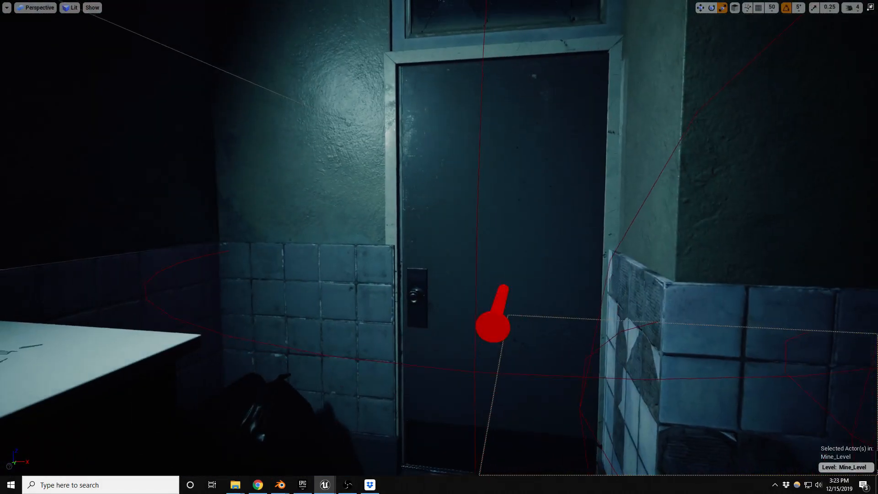
Shift the fluorescent light above the sink slightly sideways along the wall and save the level.
right_click_drag(455, 314, 361, 316)
key("s")
key("e")
key("d")
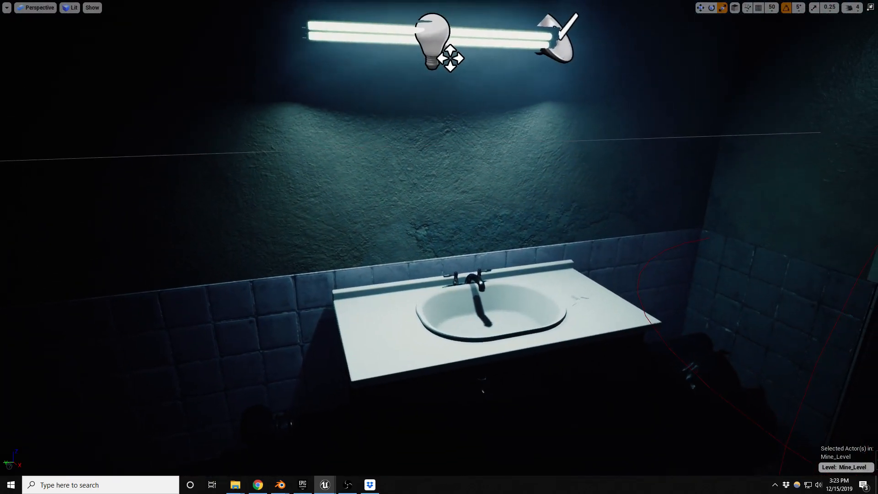
left_click(432, 38)
right_click_drag(432, 39, 429, 9)
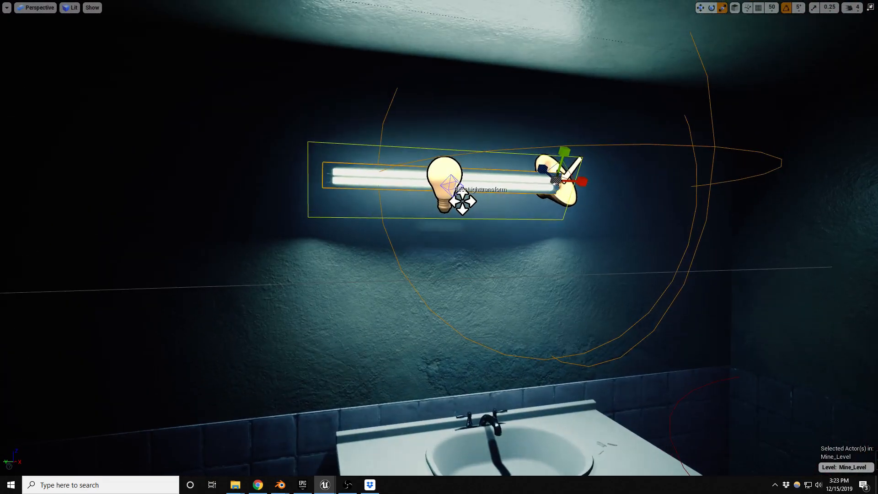
left_click_drag(542, 183, 555, 178)
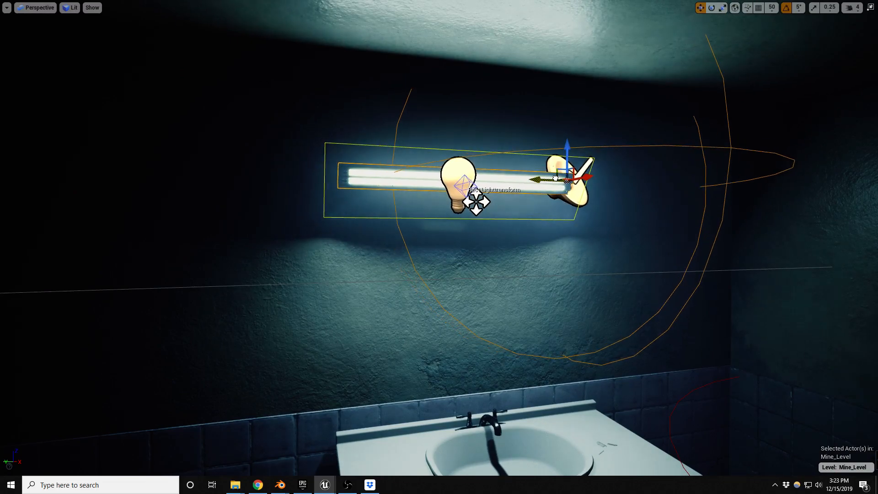
right_click_drag(555, 178, 611, 215)
key("q")
key("e")
key("q")
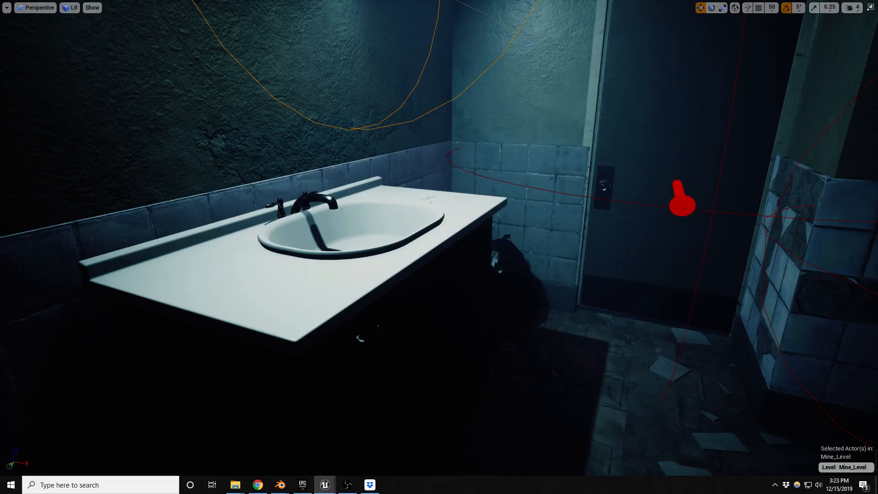
key("ctrl+s")
Examine the washroom's door corner, ceiling, floor decals and locker rows for areas that need more dressing.
key("s")
right_click_drag(610, 215, 715, 209)
key("w")
key("a")
right_click_drag(454, 215, 455, 223)
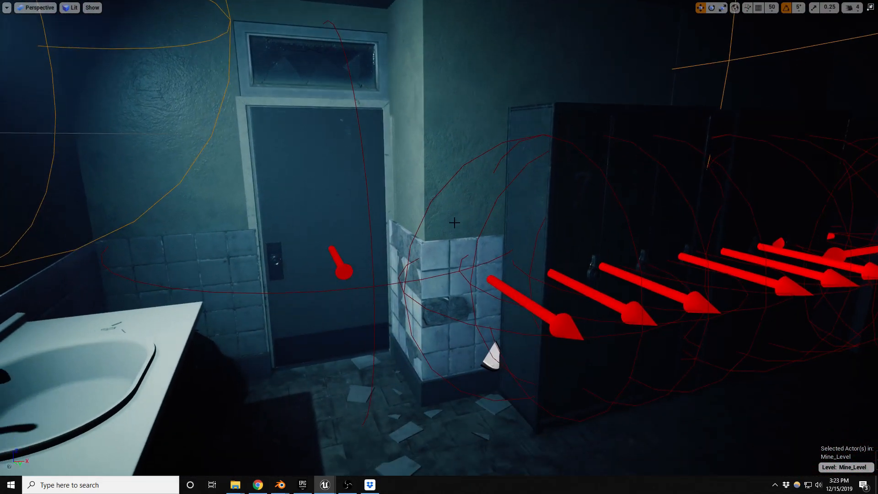
right_click_drag(438, 370, 438, 352)
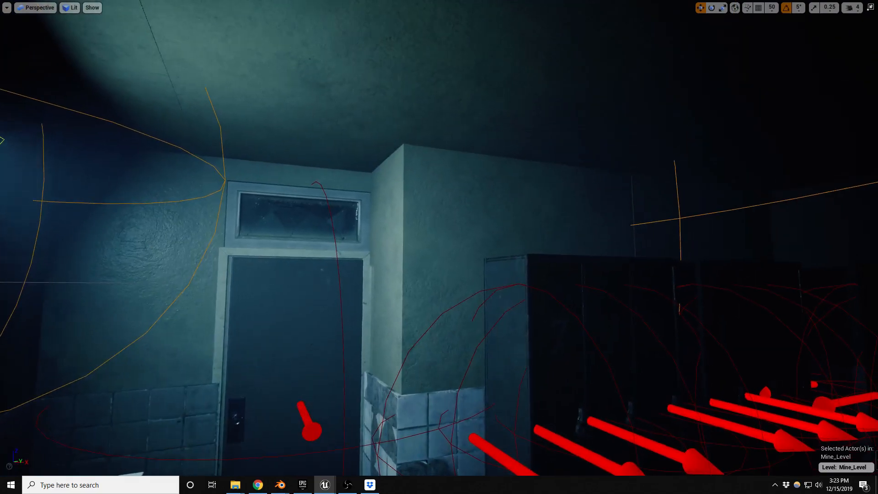
right_click_drag(454, 176, 420, 340)
left_click(423, 341)
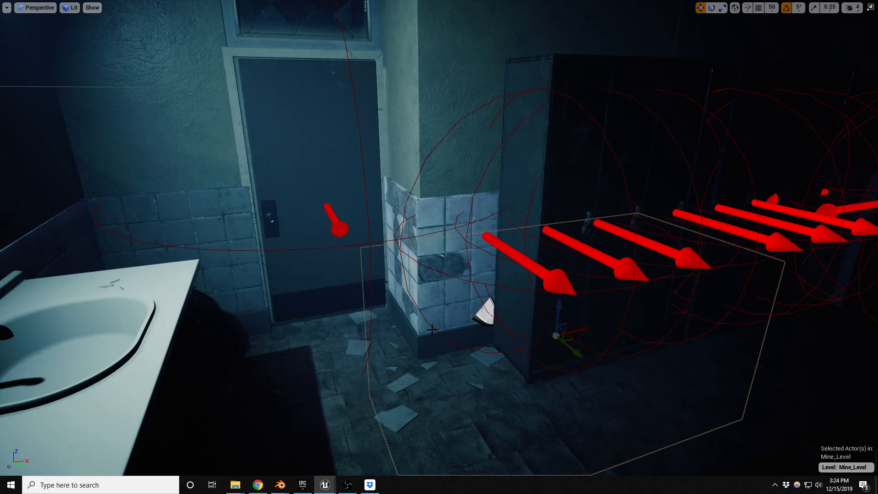
right_click_drag(392, 241, 337, 209)
key("q")
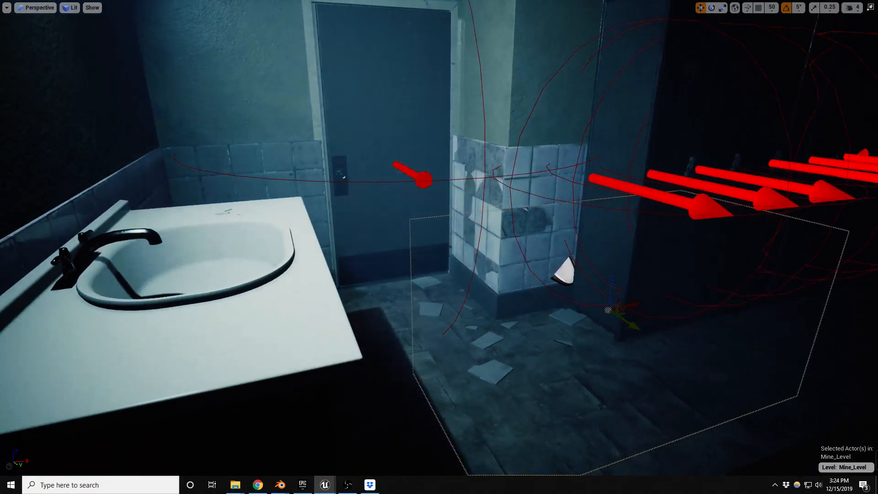
right_click_drag(521, 236, 496, 280)
key("w")
key("d")
key("a")
left_click(483, 170)
key("s")
key("s")
key("s")
key("q")
key("Escape")
right_click_drag(376, 167, 376, 168)
Select the numbered locker doors 1, 2 and 3 with their cabinet and duplicate the unit out into the room.
left_click(349, 160)
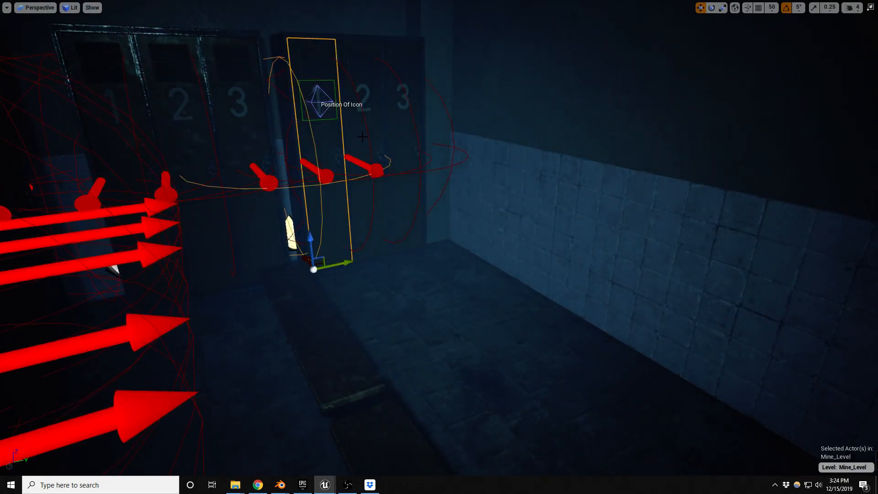
left_click(403, 154, "ctrl")
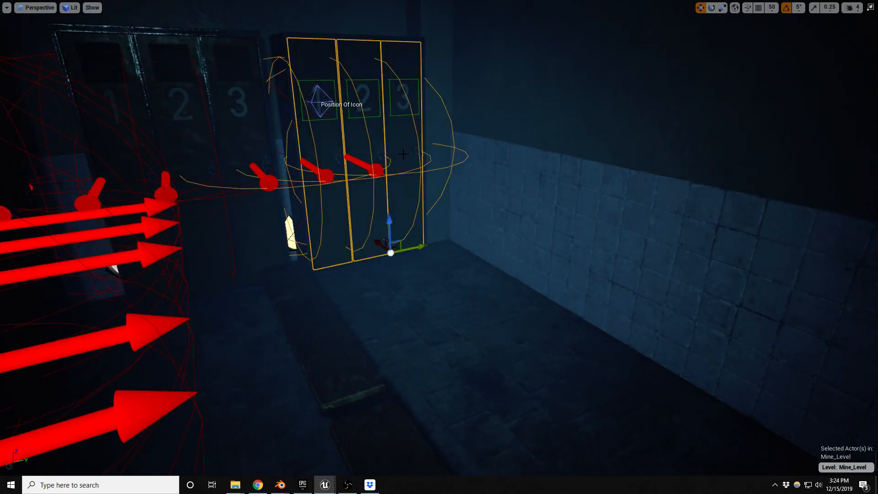
left_click(385, 39, "ctrl")
left_click_drag(356, 254, 448, 307)
Rotate the copied locker unit, position it in the row beside the tiled wall, and save the level.
right_click_drag(516, 314, 498, 342)
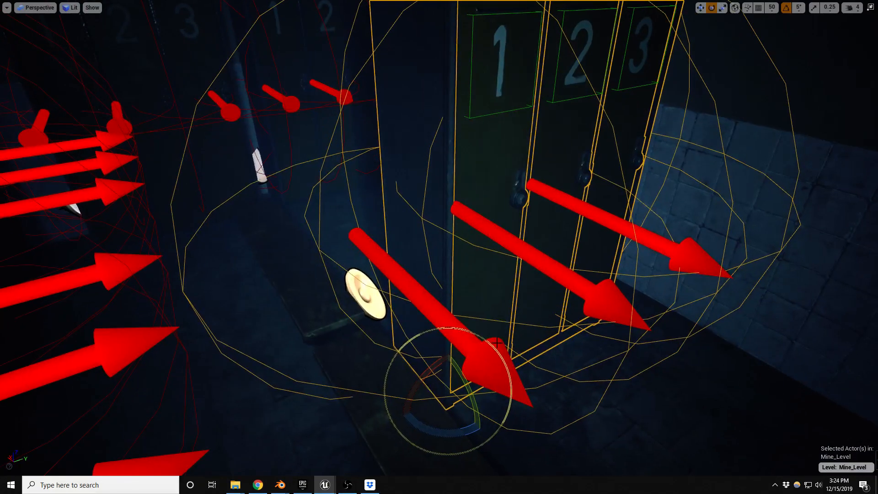
left_click_drag(463, 428, 496, 366)
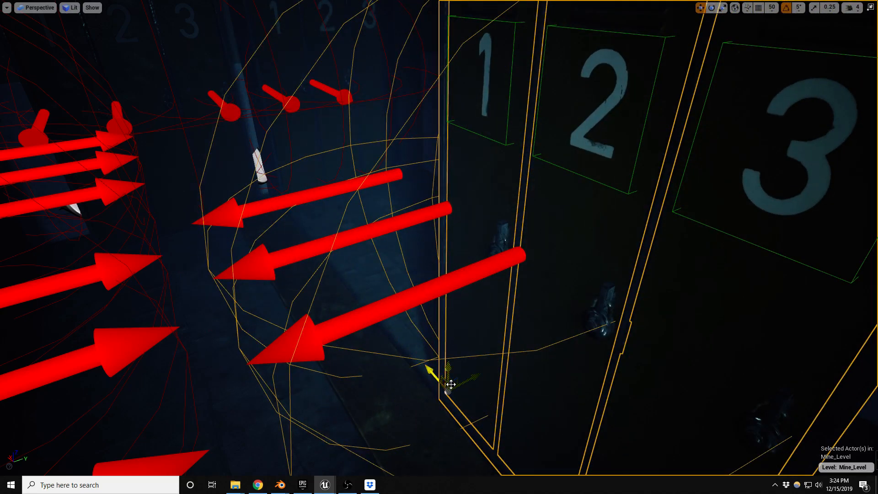
left_click_drag(453, 385, 516, 259)
key("ctrl+z")
right_click_drag(516, 259, 613, 249)
key("ctrl+s")
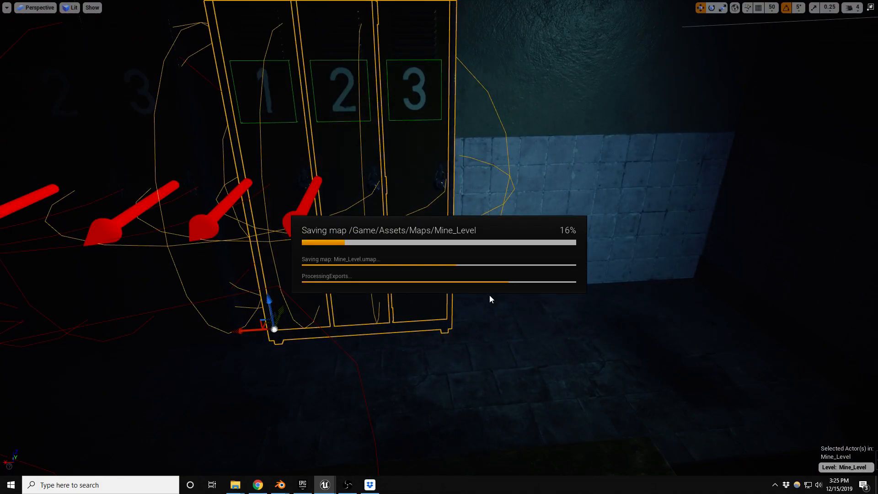
Shift the floor decal past the bench toward the numbered lockers and adjust its rotation.
right_click_drag(602, 337, 661, 346)
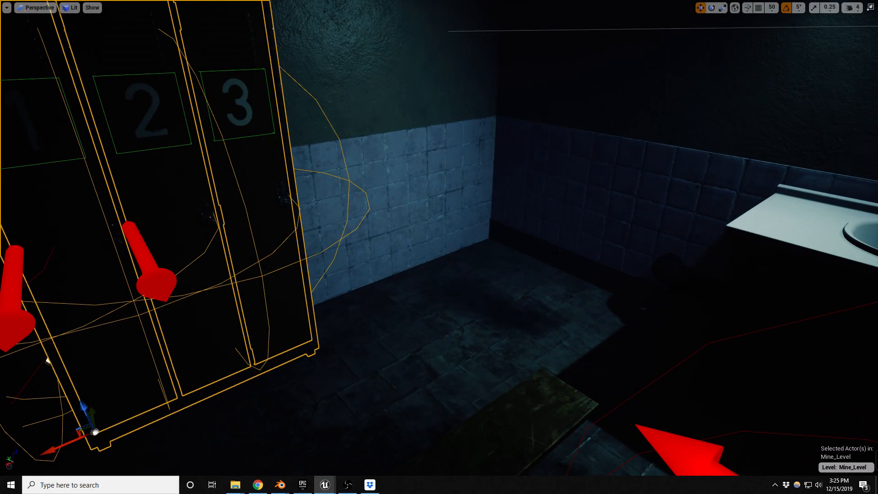
left_click(552, 283)
right_click_drag(552, 283, 558, 304)
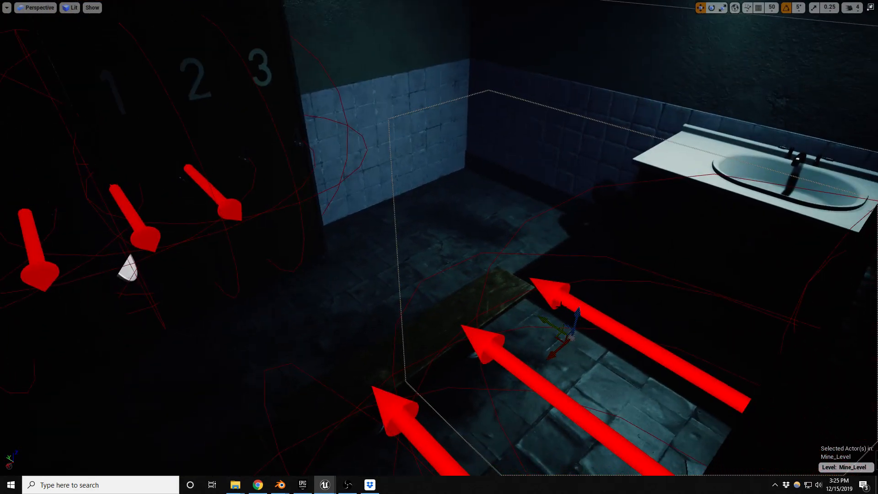
left_click_drag(556, 337, 290, 331)
key("e")
left_click_drag(298, 371, 350, 378)
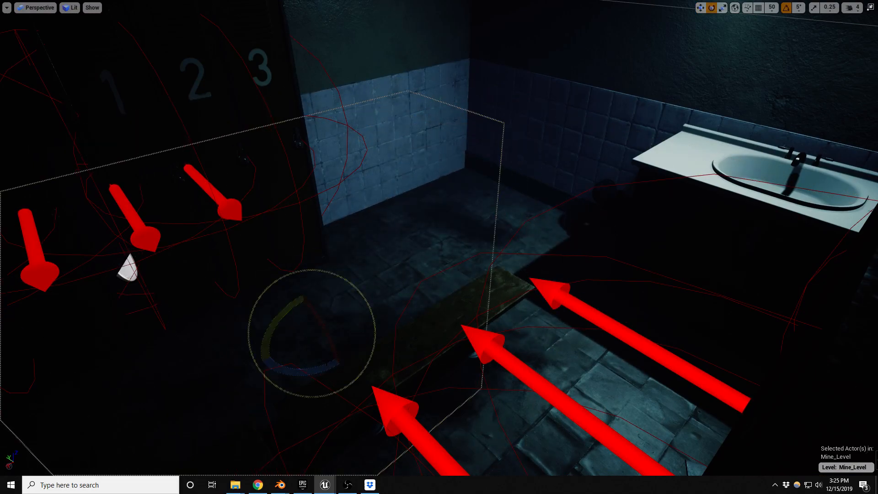
left_click_drag(297, 313, 310, 327)
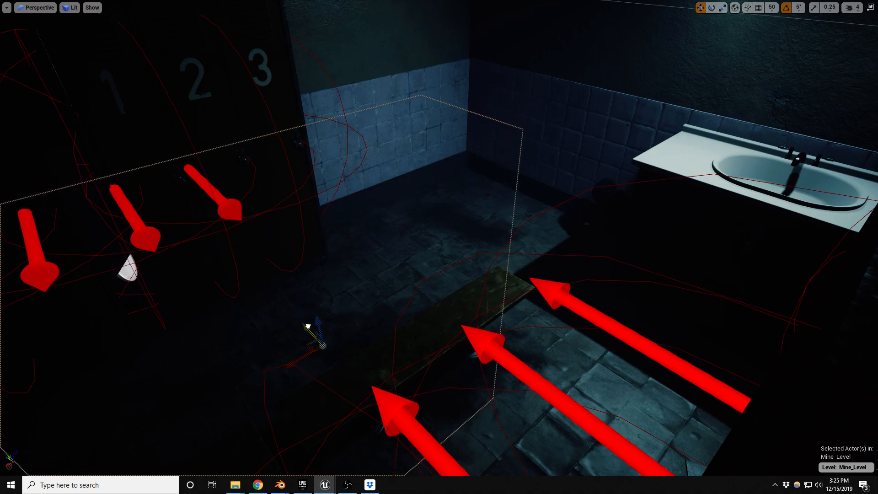
right_click_drag(308, 326, 368, 274)
key("Escape")
Select the decal beside the bench and raise it up to the ceiling above the lockers.
left_click(372, 321)
right_click_drag(371, 321, 308, 331)
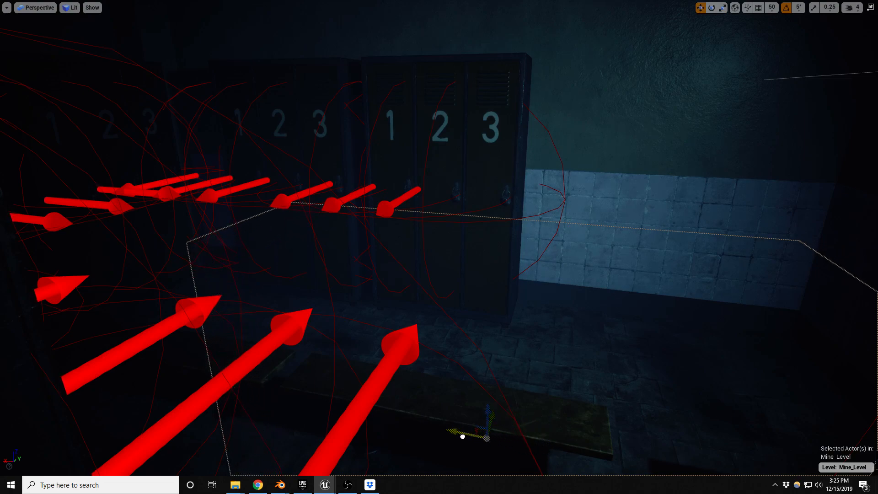
left_click_drag(485, 413, 502, 45)
right_click_drag(516, 133, 510, 214)
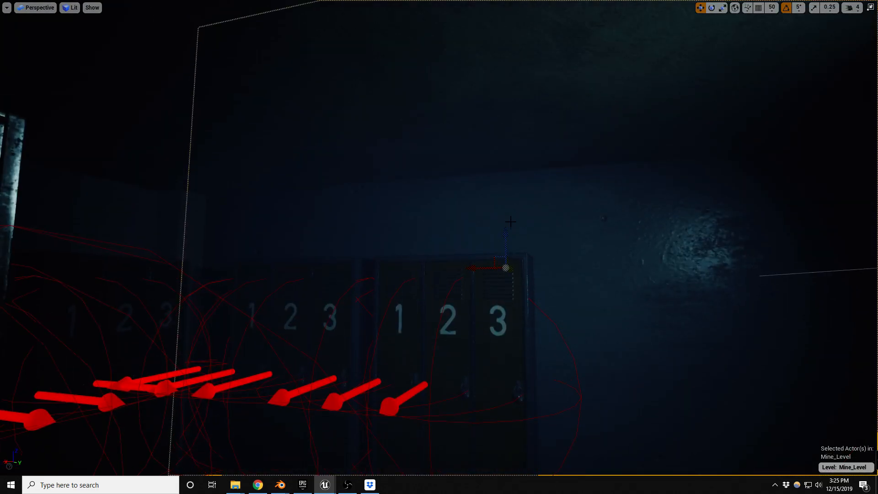
left_click_drag(507, 235, 504, 1)
right_click_drag(506, 46, 498, 82)
left_click_drag(498, 83, 503, 16)
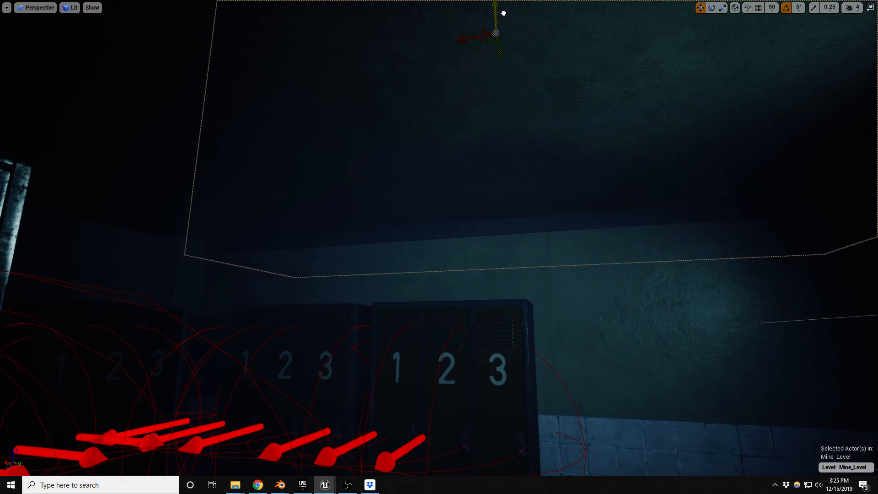
right_click_drag(505, 14, 643, 66)
key("s")
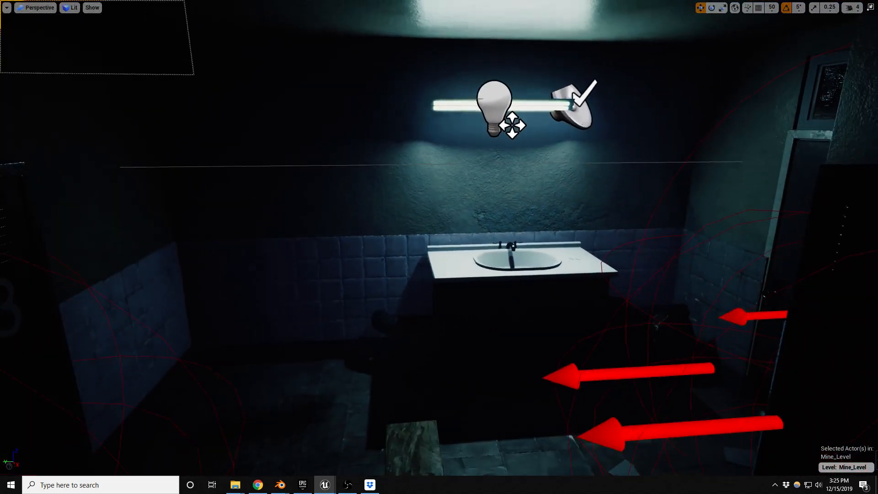
Raise another floor decal to the ceiling in front of the sink wall and save the level.
left_click(327, 310)
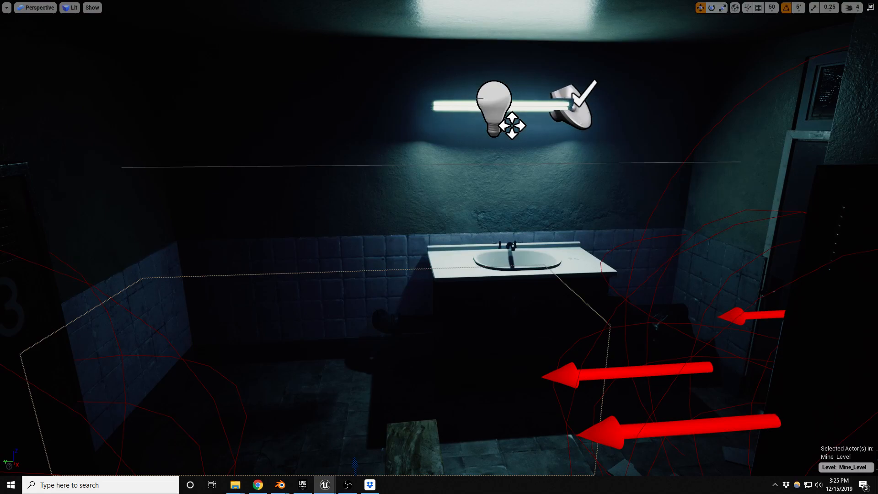
key("d")
right_click_drag(327, 310, 312, 322)
key("a")
key("s")
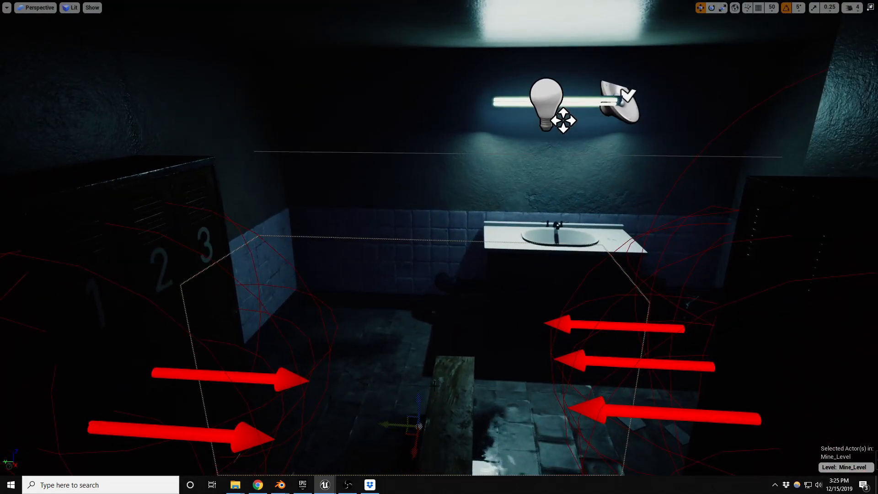
left_click_drag(418, 398, 340, 6)
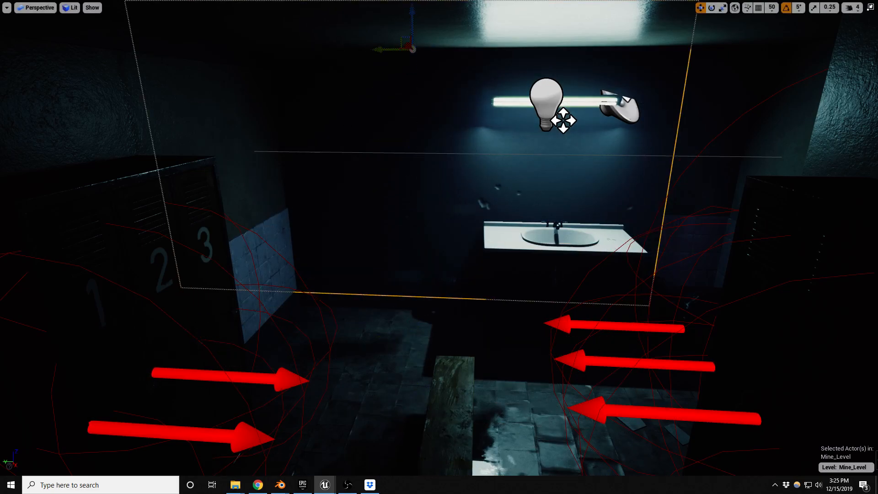
right_click_drag(386, 118, 386, 99)
left_click_drag(417, 115, 415, 15)
right_click_drag(415, 27, 414, 2)
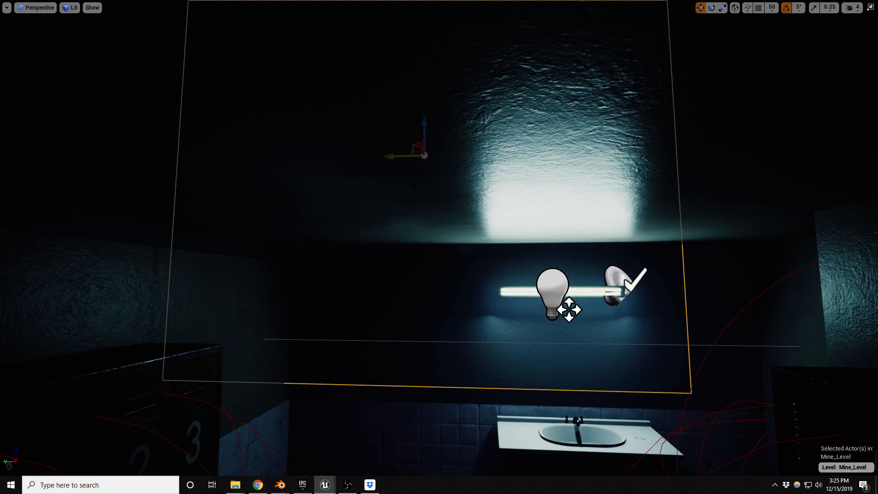
left_click_drag(424, 140, 430, 36)
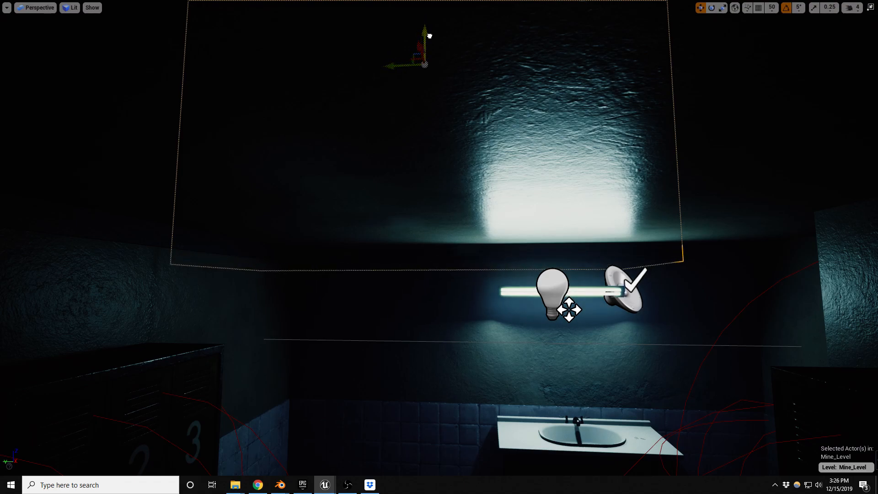
right_click_drag(469, 302, 417, 143)
key("w")
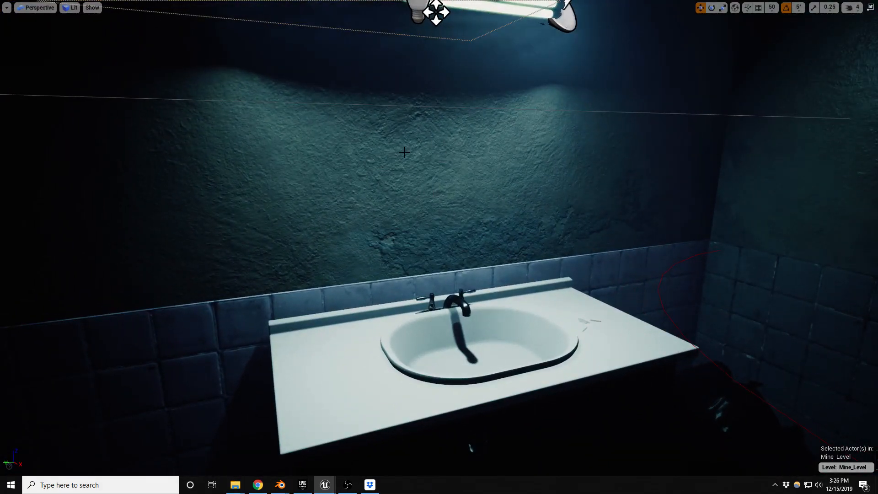
key("ctrl+s")
Add the framed mirror to the level, rotate it to face the room, and position it on the wall above the sink.
left_click_drag(1, 289, 410, 273)
right_click_drag(410, 273, 448, 275)
left_click_drag(448, 275, 471, 201, "alt")
left_click_drag(447, 54, 446, 12, "alt")
key("e")
left_click_drag(408, 255, 377, 251)
left_click_drag(454, 266, 401, 268, "alt")
key("w")
left_click_drag(466, 283, 565, 137)
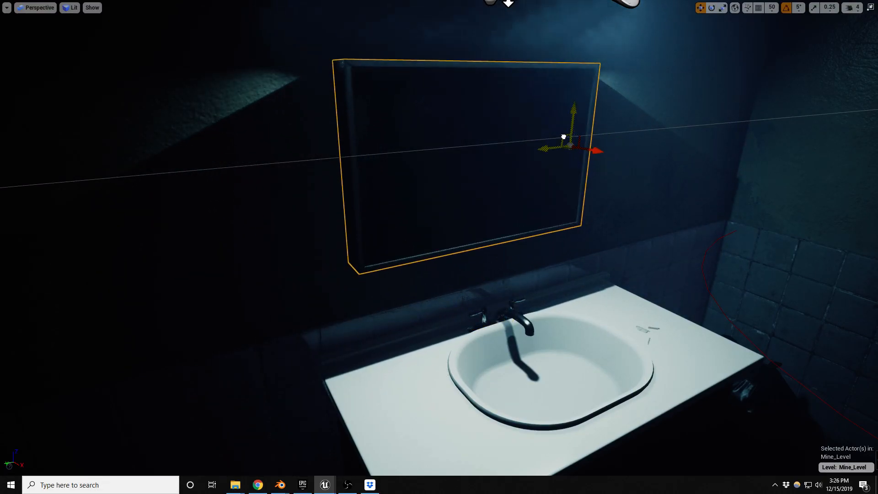
Select the fluorescent light above the mirror and pull it away from the wall.
right_click_drag(565, 137, 668, 120)
key("s")
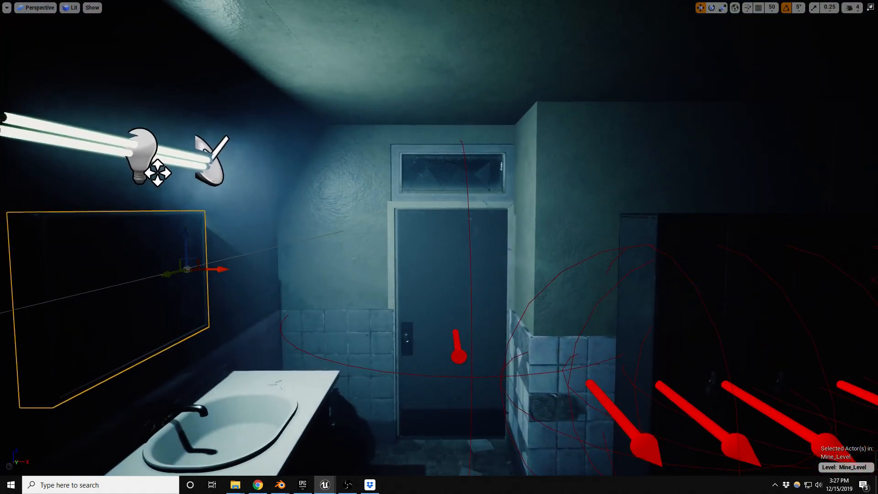
left_click(134, 160)
right_click_drag(134, 160, 135, 132)
key("ctrl+z")
left_click_drag(325, 33, 420, 48)
right_click_drag(449, 134, 456, 176)
right_click_drag(461, 118, 512, 117)
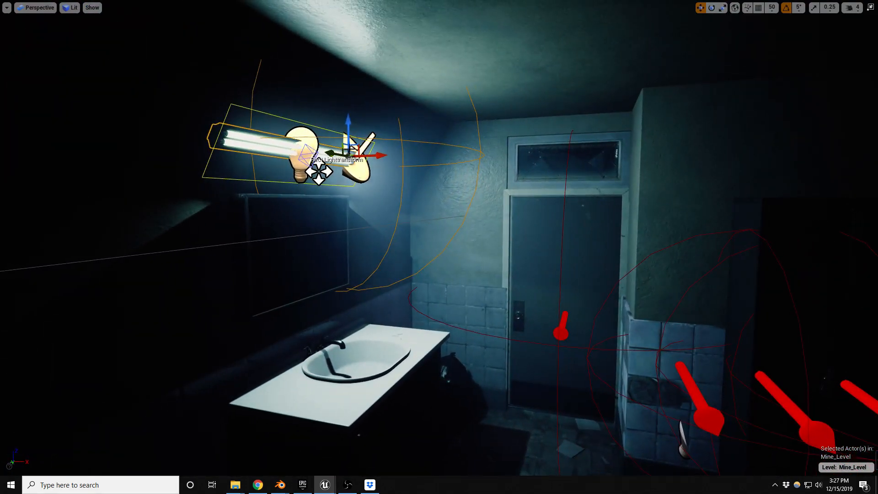
Rotate the fluorescent light to shine downward and raise it toward the ceiling above the sink.
key("e")
left_click_drag(391, 177, 373, 214)
key("w")
left_click_drag(357, 151, 498, 55)
right_click_drag(498, 55, 583, 95)
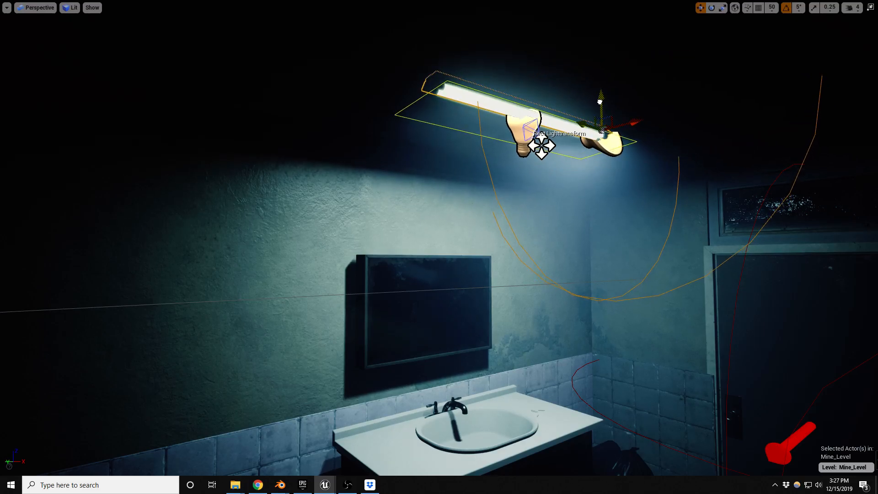
Fine-tune the height of the fluorescent light above the sink and save the level.
left_click_drag(600, 101, 557, 121)
right_click_drag(490, 182, 473, 252)
key("ctrl+s")
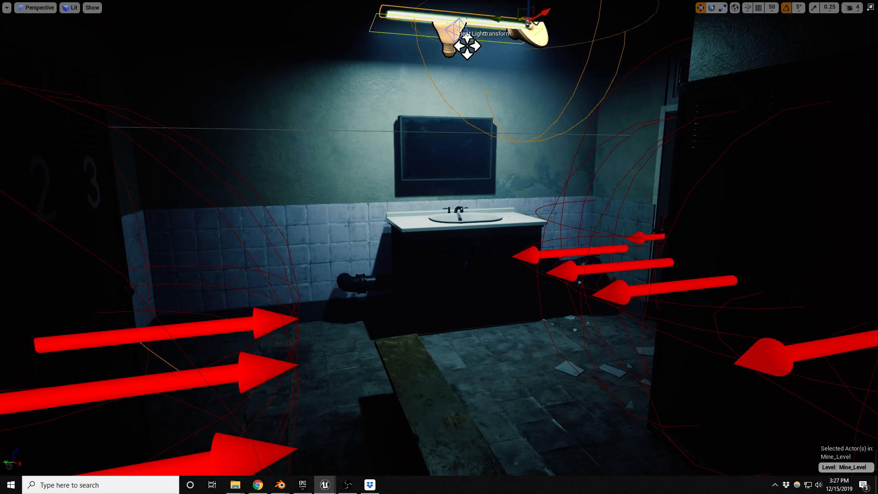
Select the mirror and slide it slightly along the wall to line it up with the sink basin.
key("w")
right_click_drag(478, 223, 439, 215)
key("d")
key("q")
key("e")
key("q")
key("a")
key("s")
left_click(488, 170)
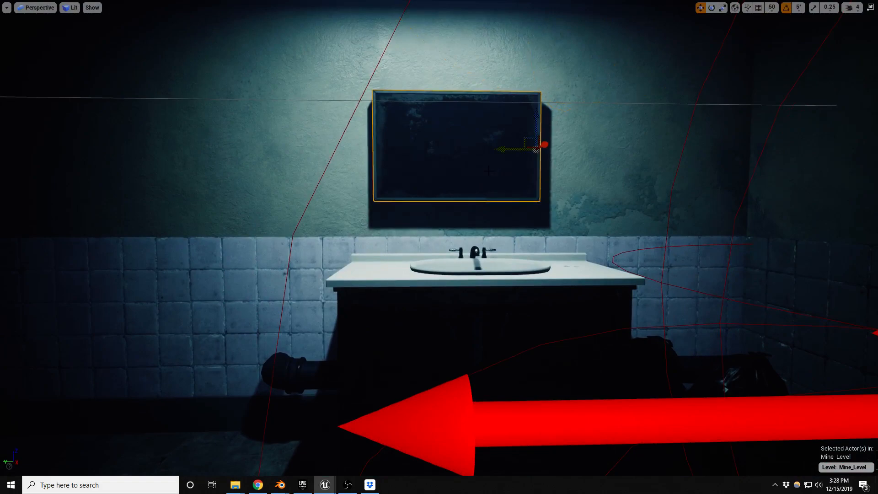
left_click_drag(498, 149, 511, 151)
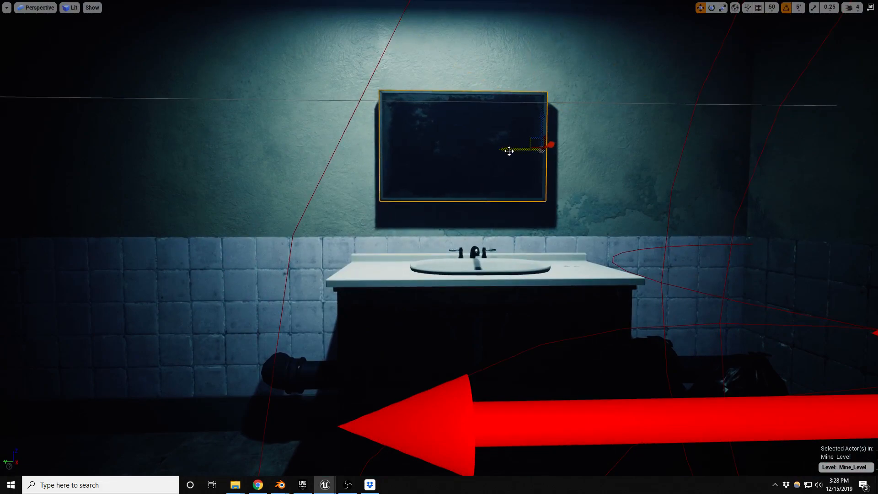
Examine the mirror's mounting and glass from the front and along the wall in the full editor layout.
key("a")
right_click_drag(529, 224, 608, 201)
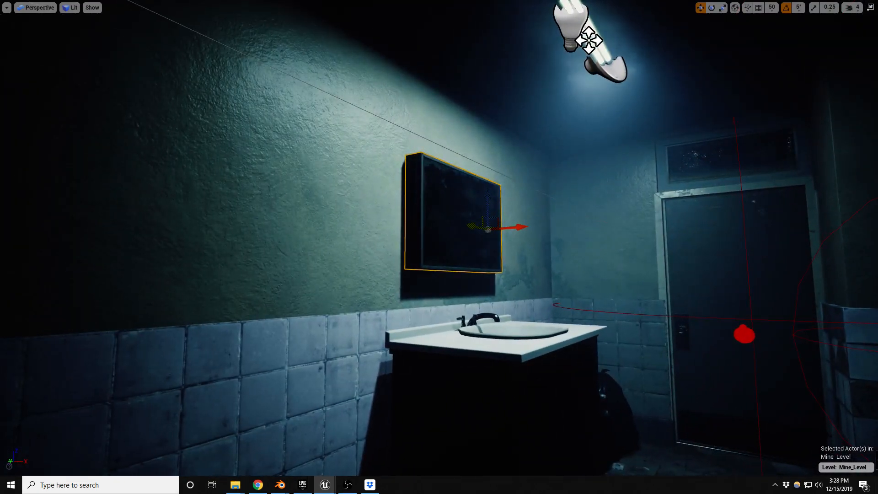
right_click_drag(441, 210, 512, 208)
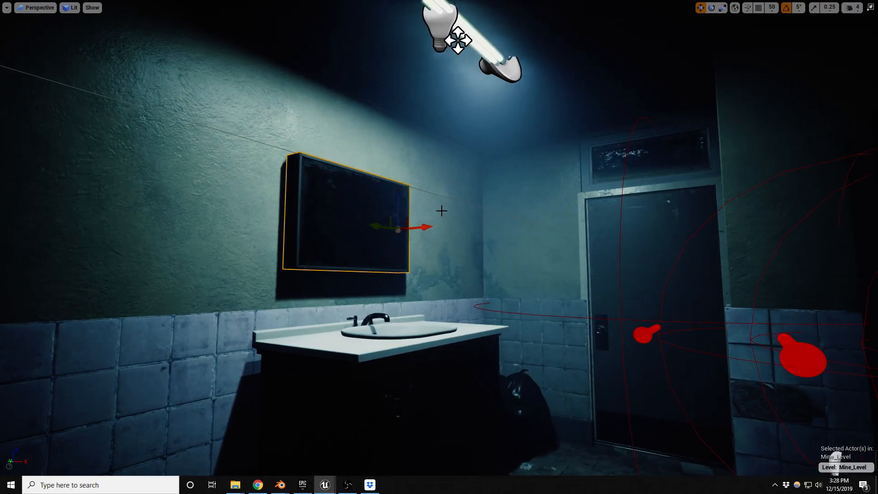
key("F11")
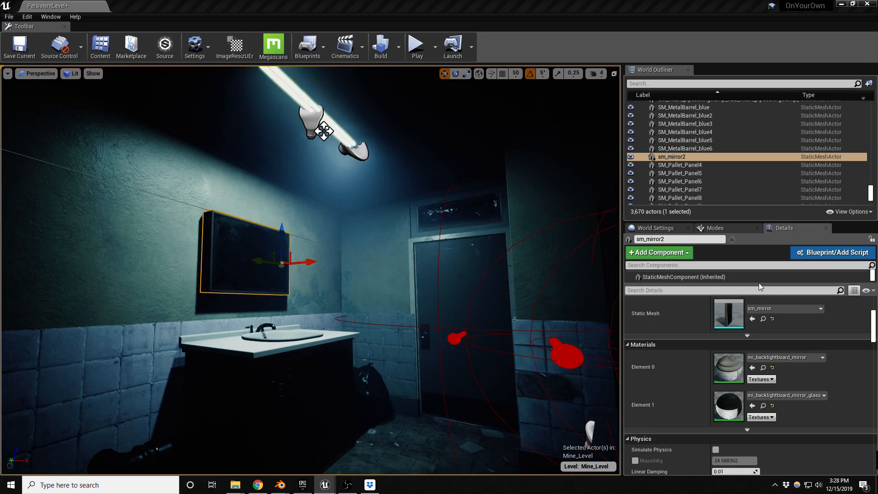
right_click_drag(323, 131, 258, 128)
key("w")
key("d")
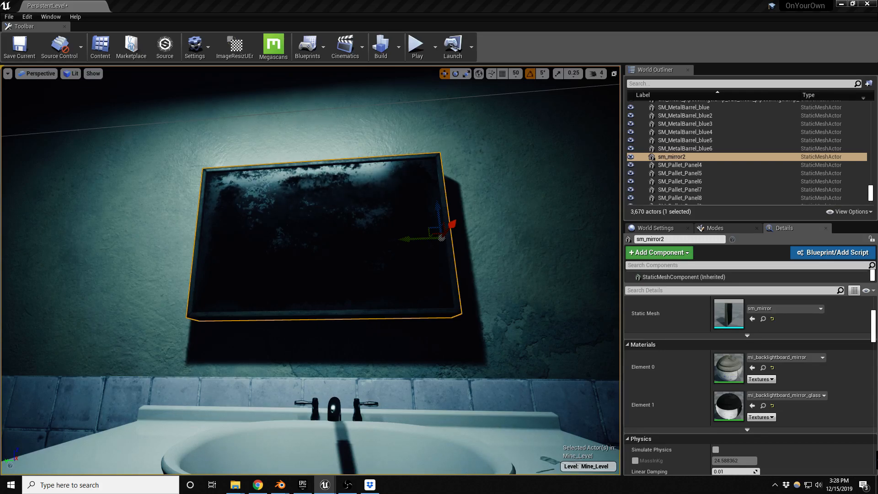
right_click_drag(394, 292, 604, 163)
key("s")
key("a")
right_click_drag(485, 228, 478, 291)
key("d")
key("a")
key("q")
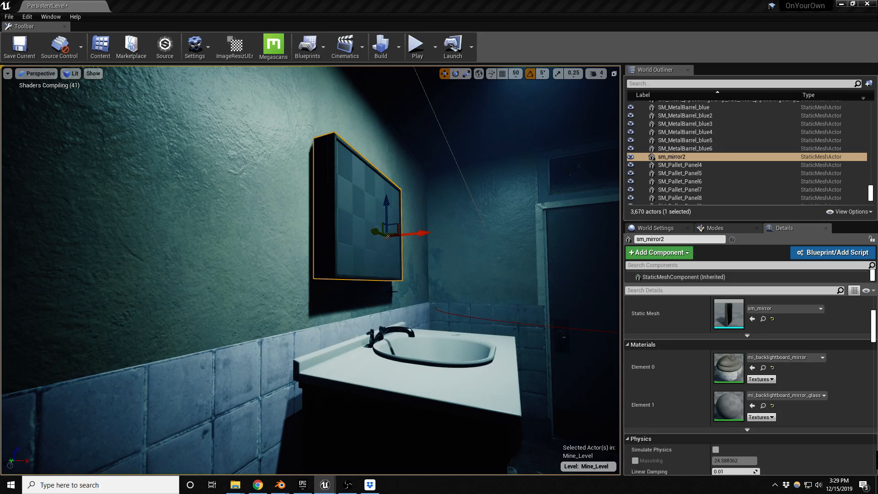
Inspect the reflections and grime on the mirror's updated glass material from close up and at several angles.
right_click_drag(402, 287, 430, 279)
key("d")
key("a")
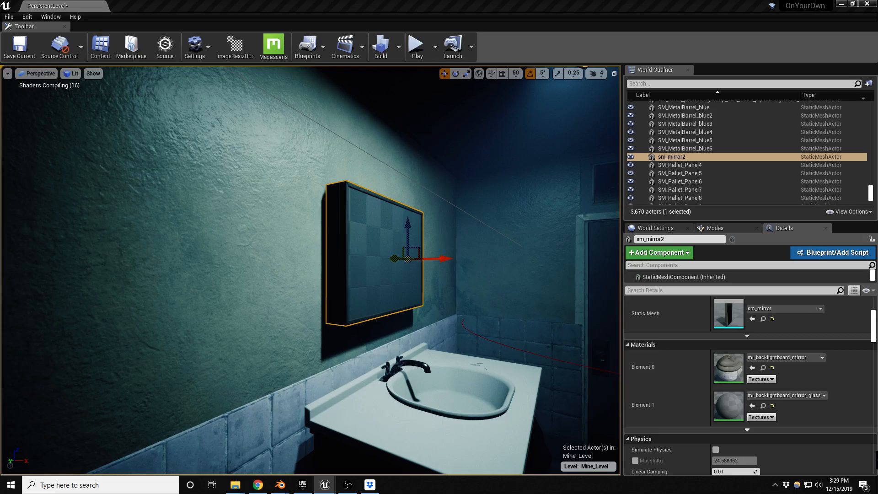
middle_click_drag(474, 271, 569, 303)
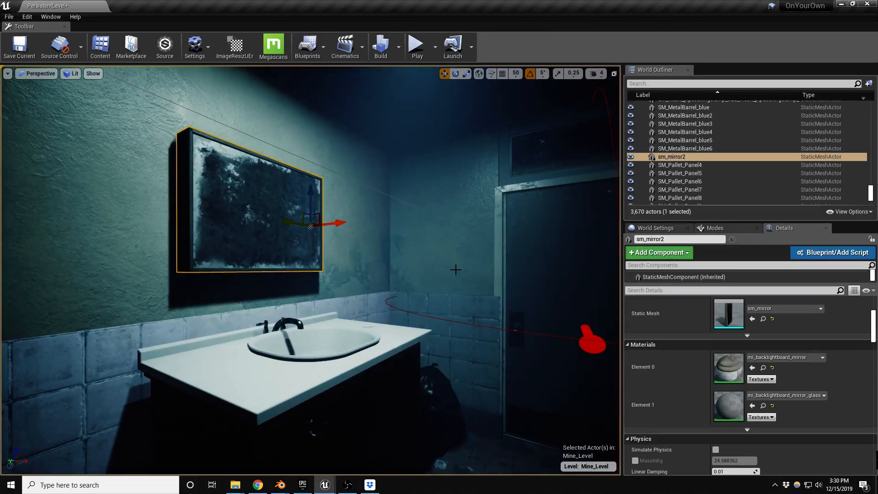
right_click_drag(456, 270, 338, 254)
right_click_drag(425, 274, 384, 286)
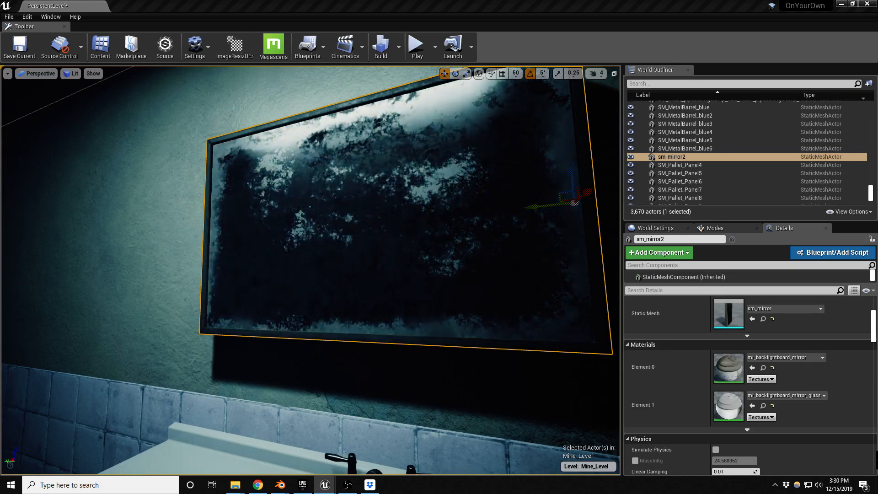
right_click_drag(516, 293, 612, 299)
key("s")
key("w")
key("s")
key("a")
key("d")
key("e")
key("a")
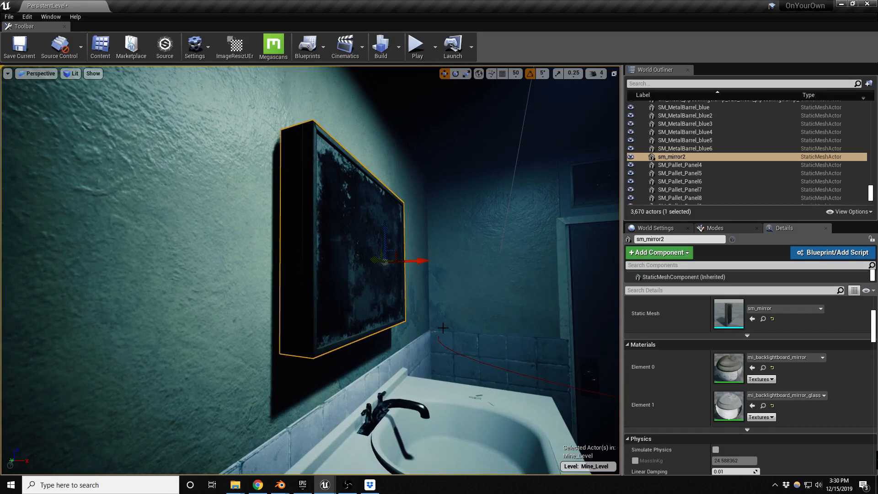
Save the level together with the edited mirror glass material instance.
key("ctrl+s")
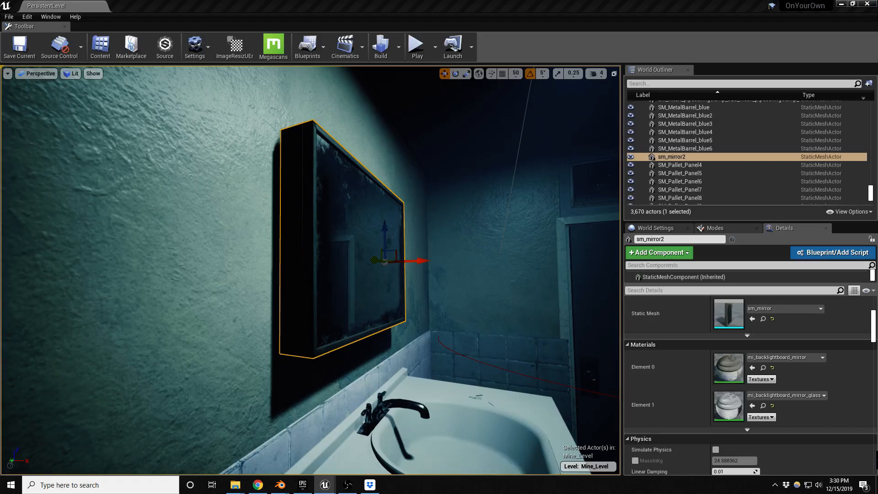
right_click_drag(535, 312, 407, 321)
key("ctrl+s")
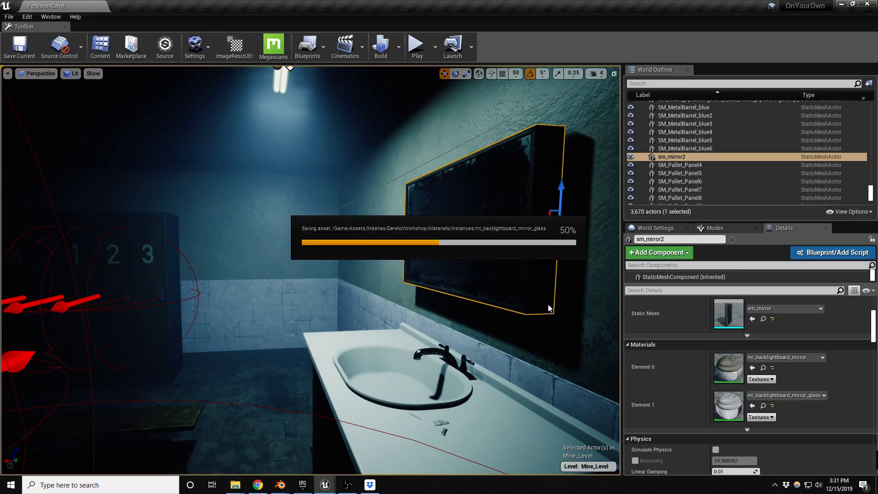
Rotate the mirror by -90 degrees in the wall plane into portrait orientation.
right_click_drag(549, 309, 599, 307)
right_click_drag(473, 275, 551, 273)
key("e")
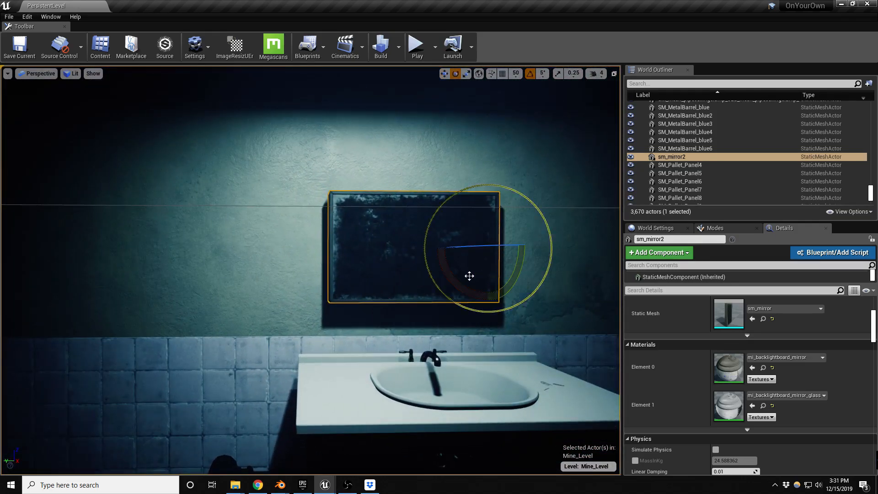
left_click_drag(461, 294, 545, 294)
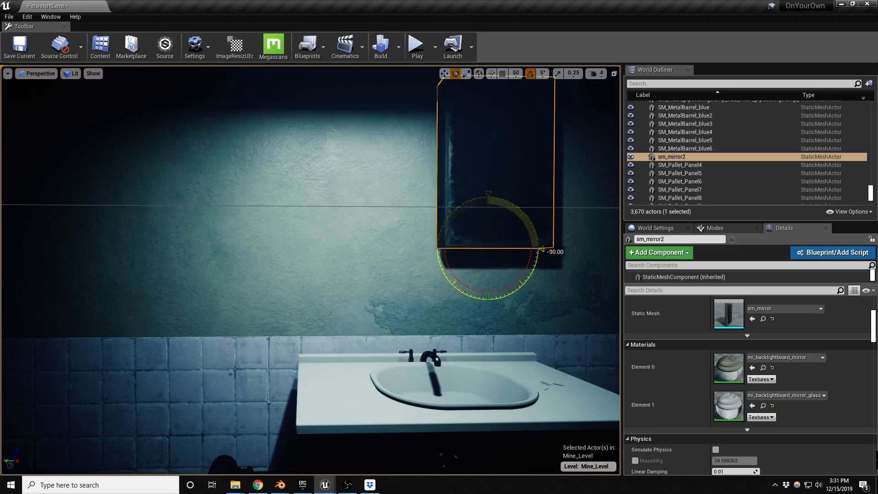
Move the upright mirror along the wall to sit above the sink and save the level.
key("w")
left_click_drag(476, 240, 381, 281)
mouse_move(401, 294)
right_mouse_down()
mouse_move(416, 292)
mouse_move(414, 303)
mouse_move(402, 297)
right_mouse_up()
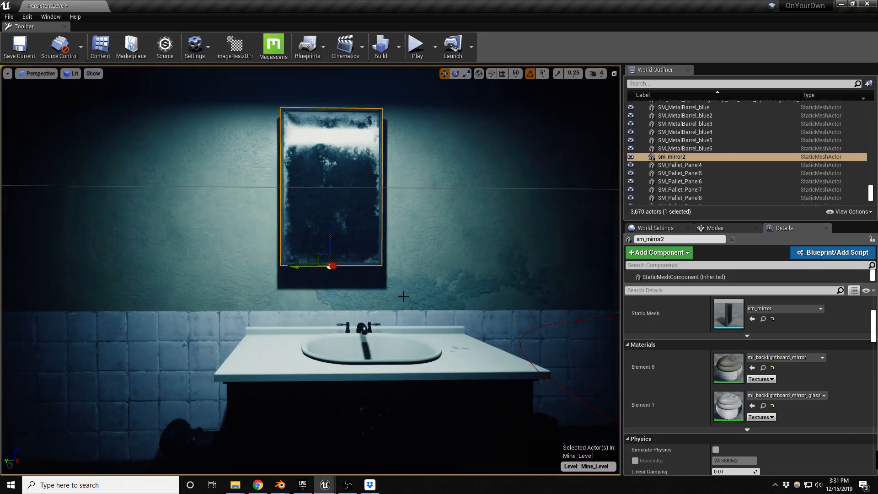
key("ctrl+s")
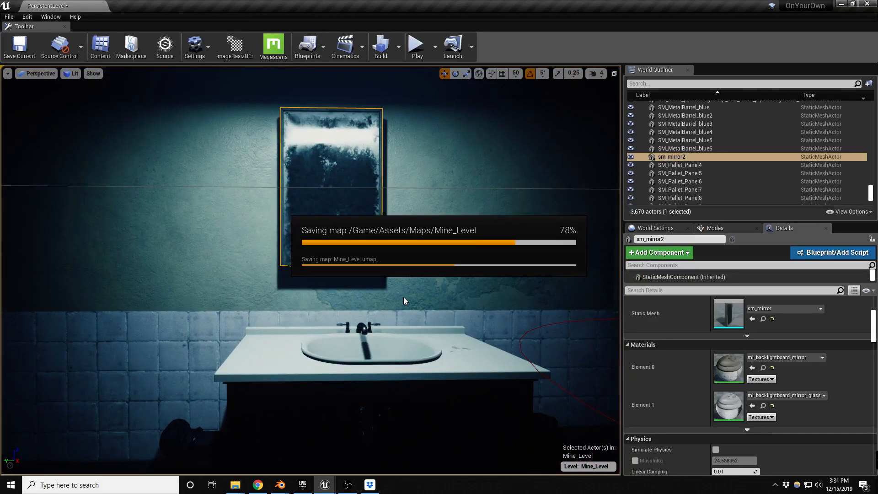
Playtest the level full screen, enter the washroom through door 1, and view the mirror above the sink from both sides.
right_click_drag(425, 319, 486, 291)
key("F11")
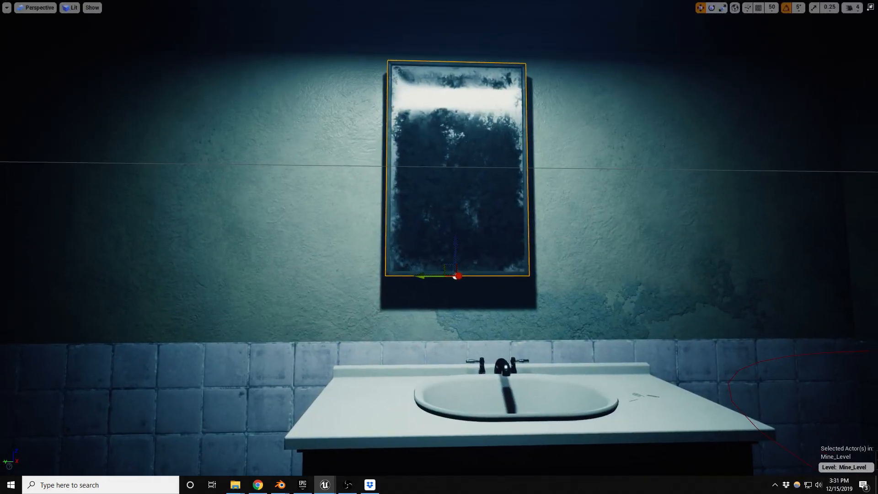
key("alt+p")
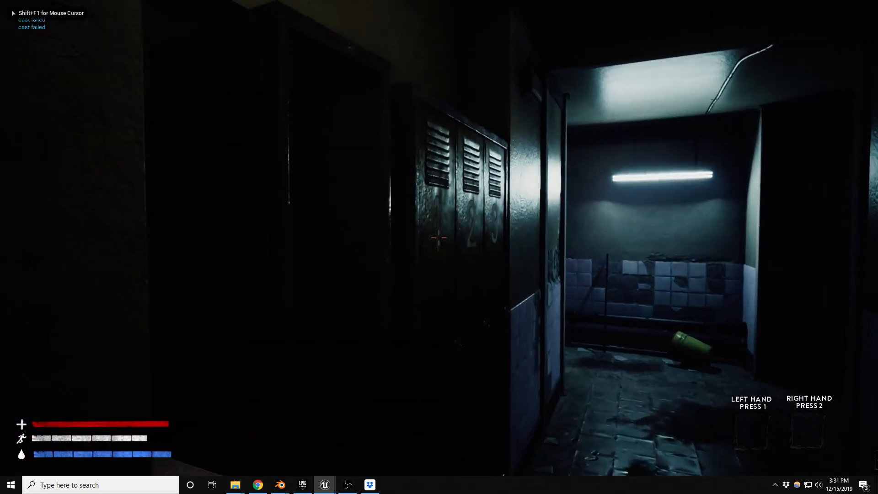
key("w")
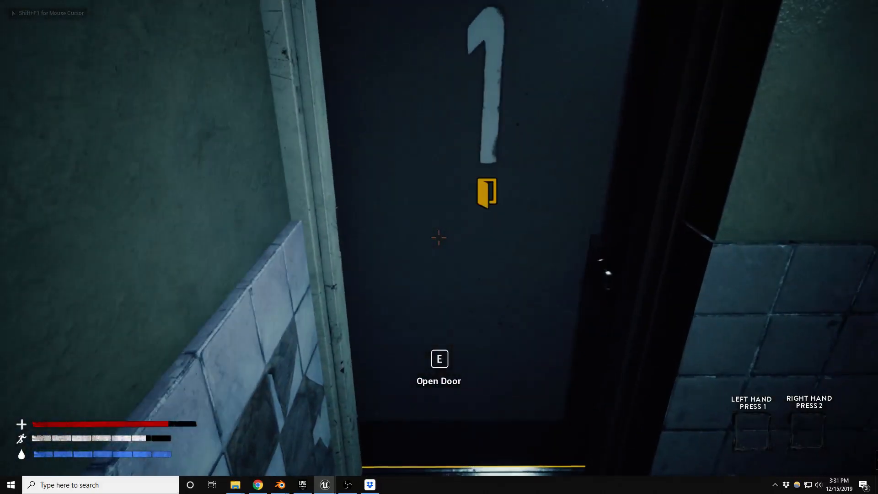
key("e")
key("w")
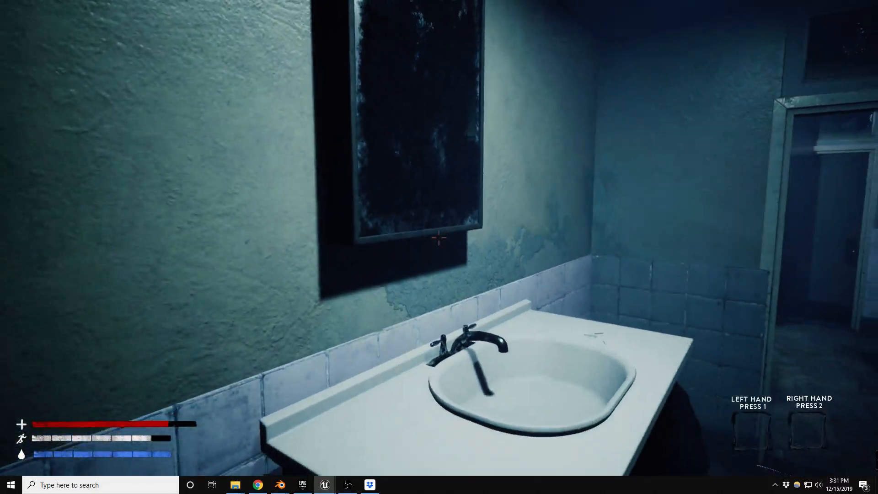
key("s")
key("d")
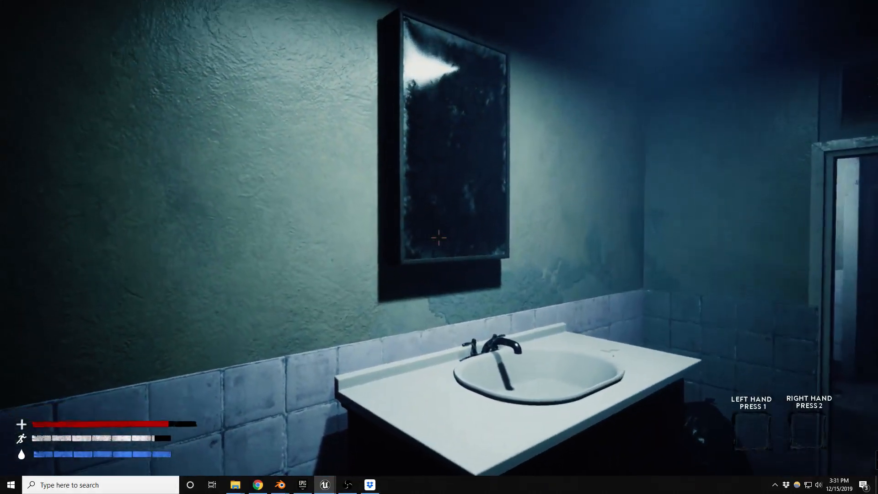
key("d")
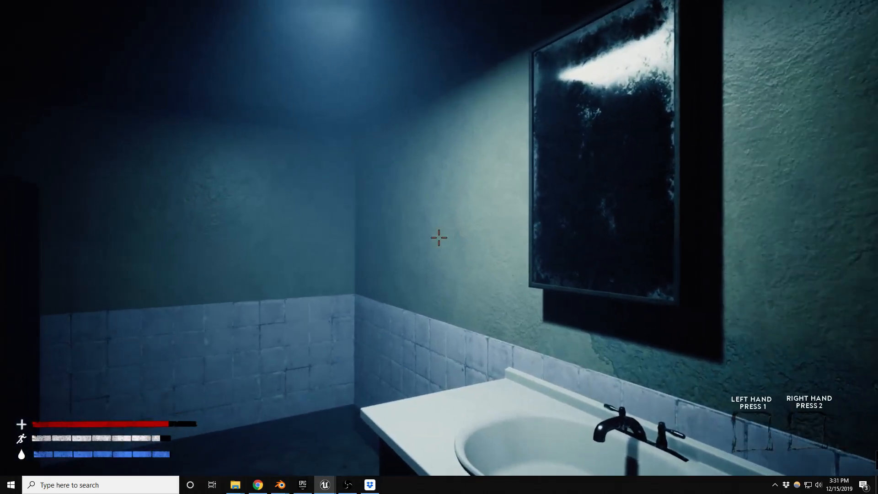
key("w")
key("a")
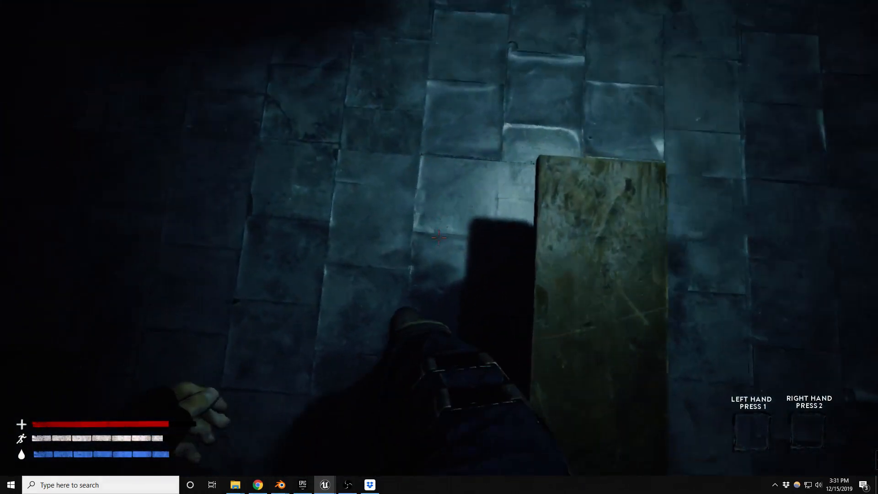
Walk around the washroom benches and lockers in the playtest to check the room's lighting and floor.
key("w")
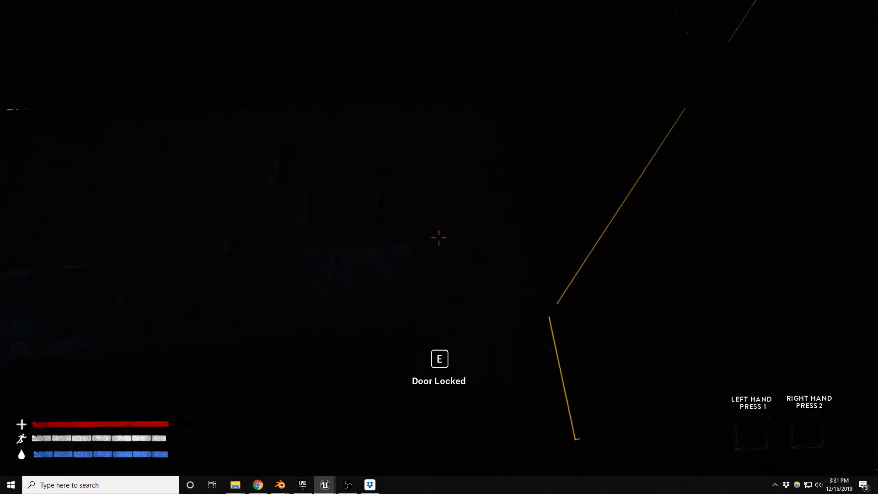
key("w")
key("w")
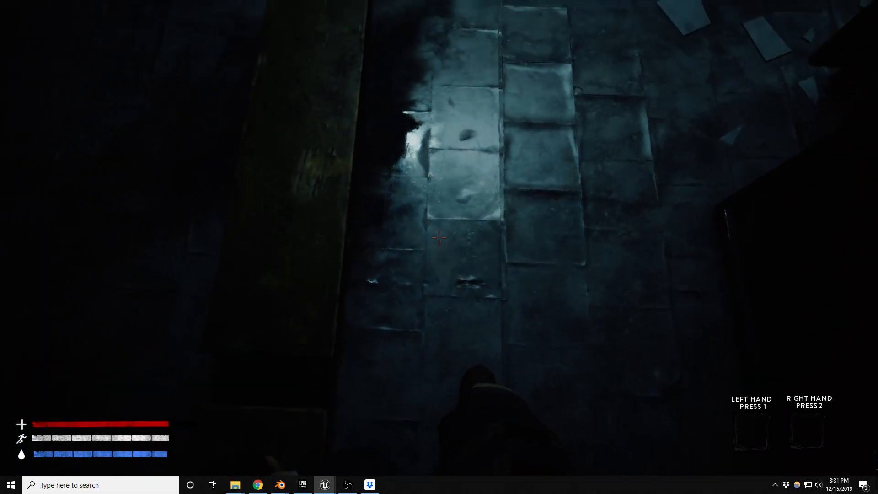
key("w")
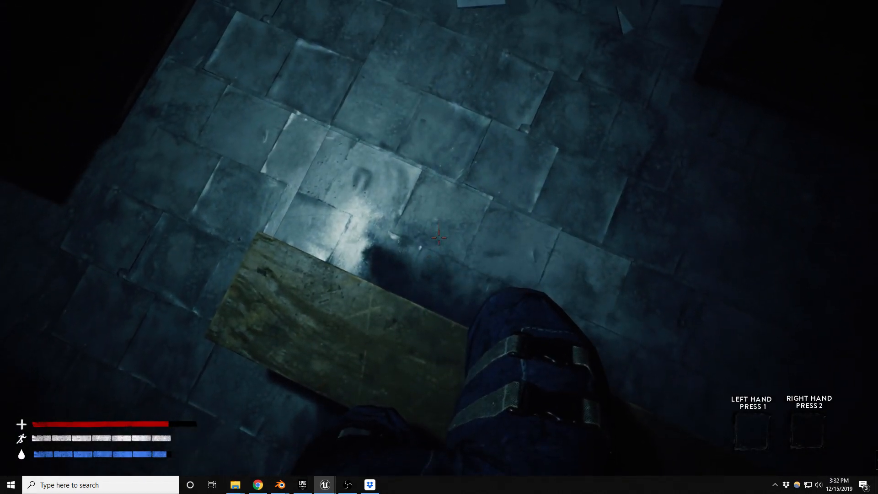
key("a")
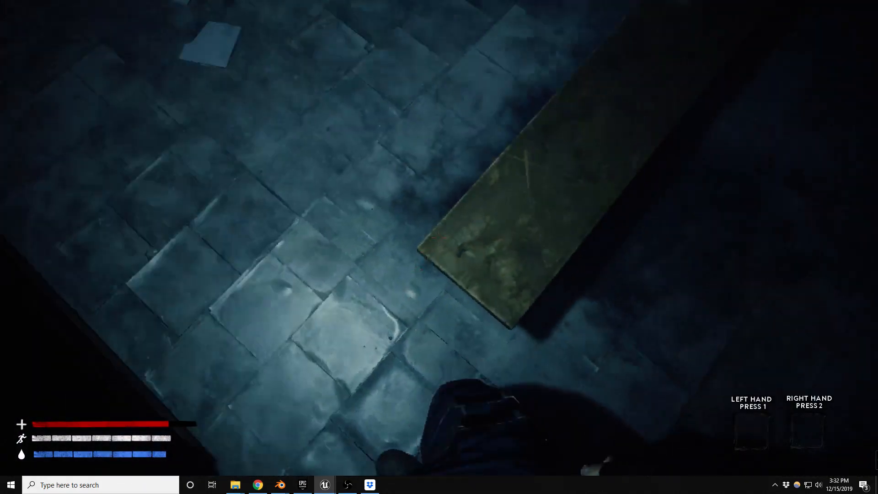
key("w")
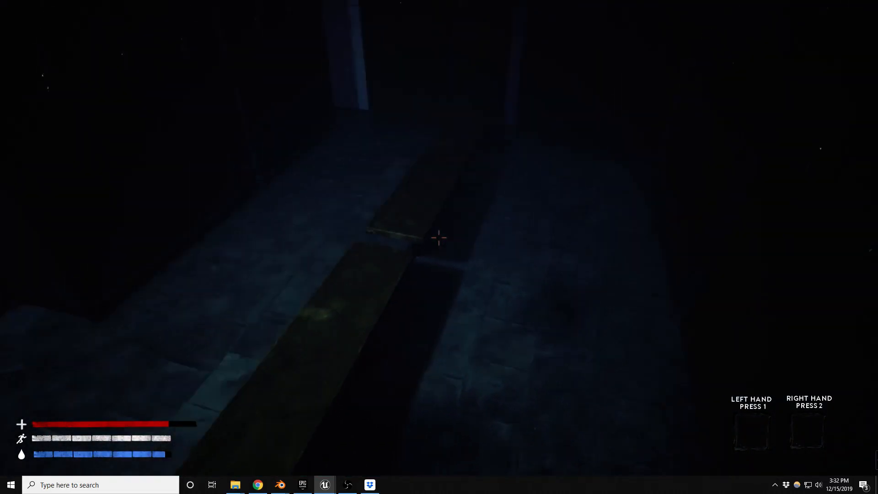
key("w")
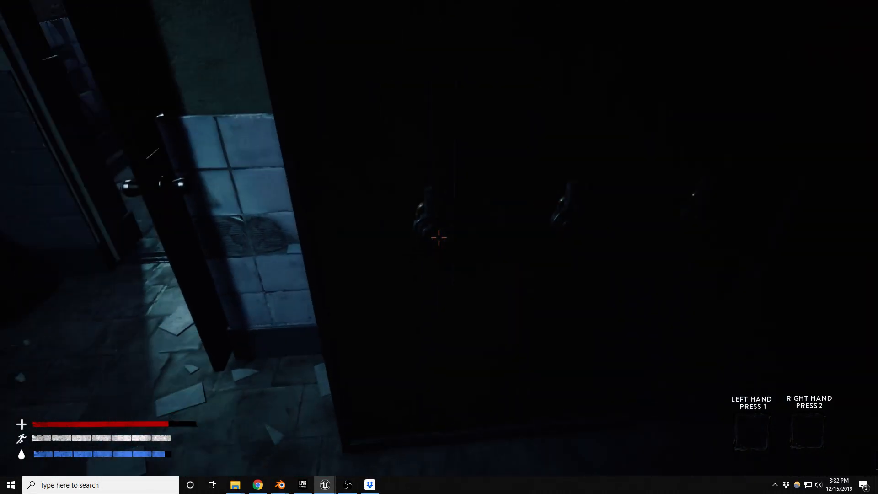
Try opening the neighbouring locker doors beside the washroom entrance and end the playtest.
key("e")
key("d")
key("e")
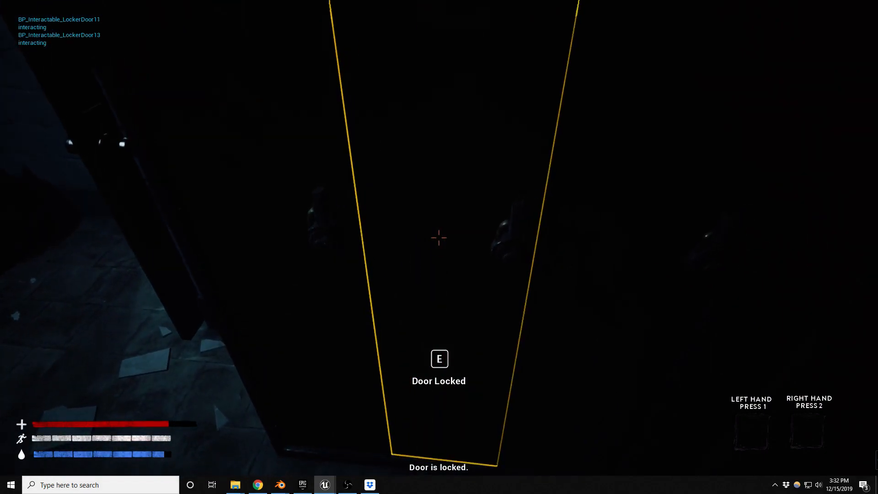
key("e")
key("d")
key("e")
key("e")
key("Escape")
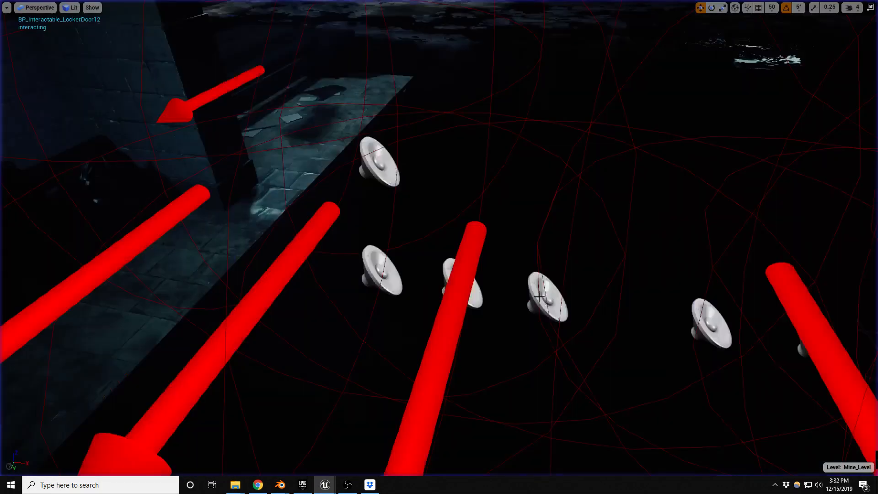
Leave the full-screen view and set the Interaction State of the number 7 locker door nearest the washroom entrance to Closed.
key("g")
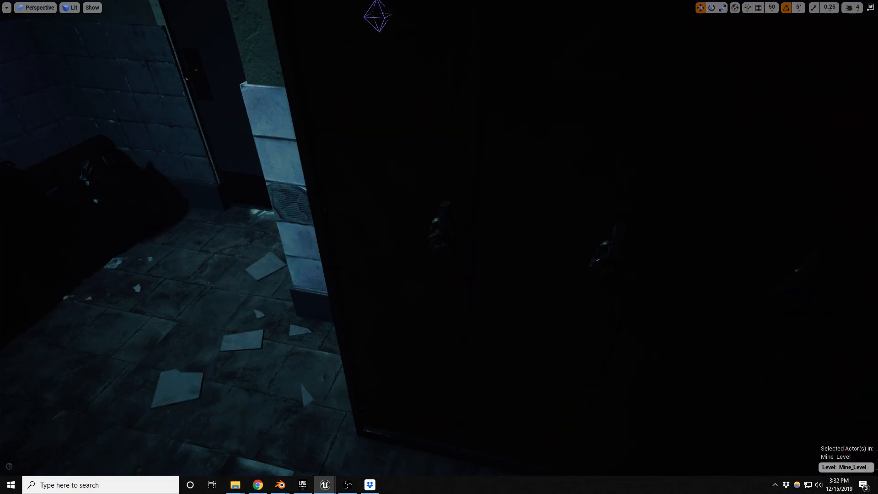
key("g")
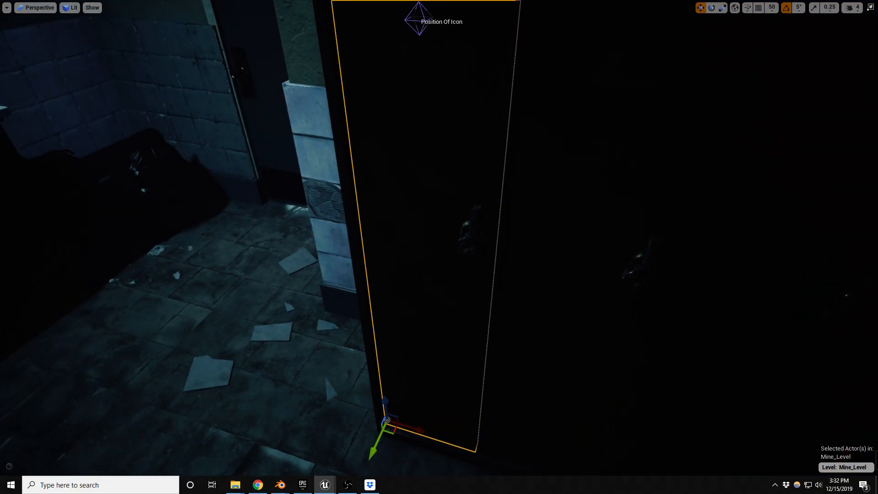
key("F11")
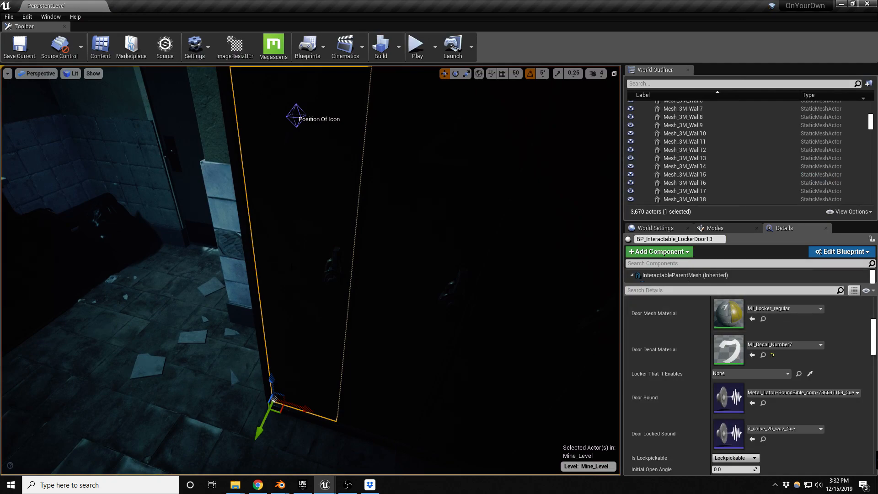
scroll(782, 396, "down", 3)
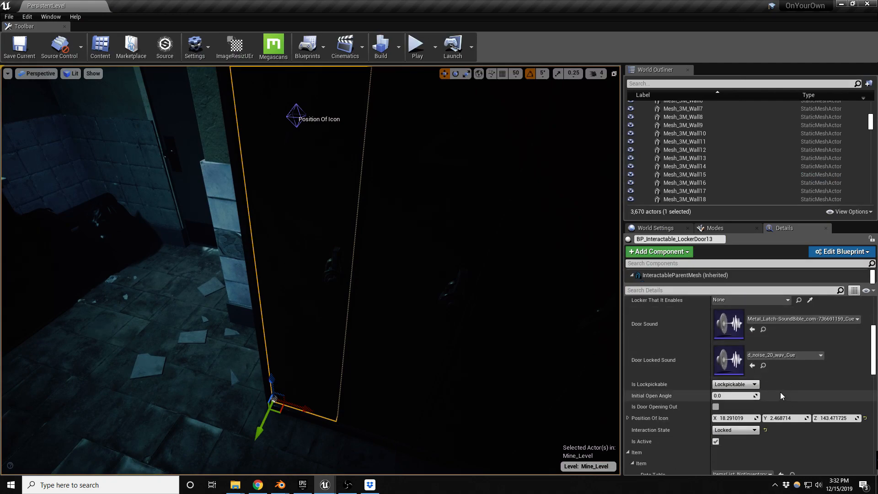
left_click(753, 430)
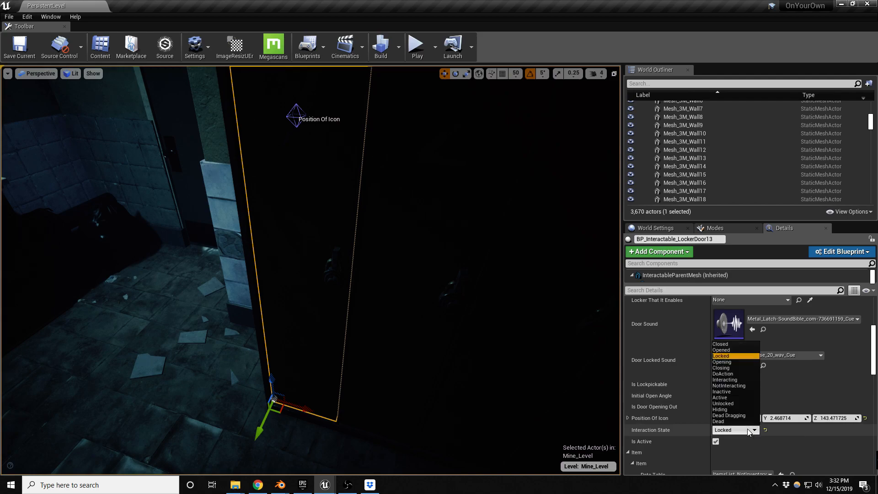
left_click(721, 344)
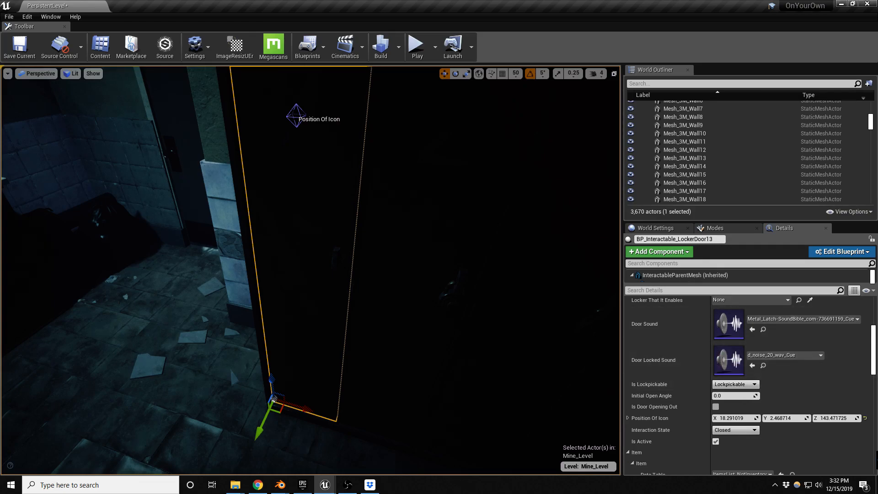
Select the sink top and its base together and move them along the wall to centre them under the mirror.
right_click_drag(311, 269, 135, 204)
key("w")
key("w")
right_click_drag(233, 277, 241, 277)
left_click(377, 358)
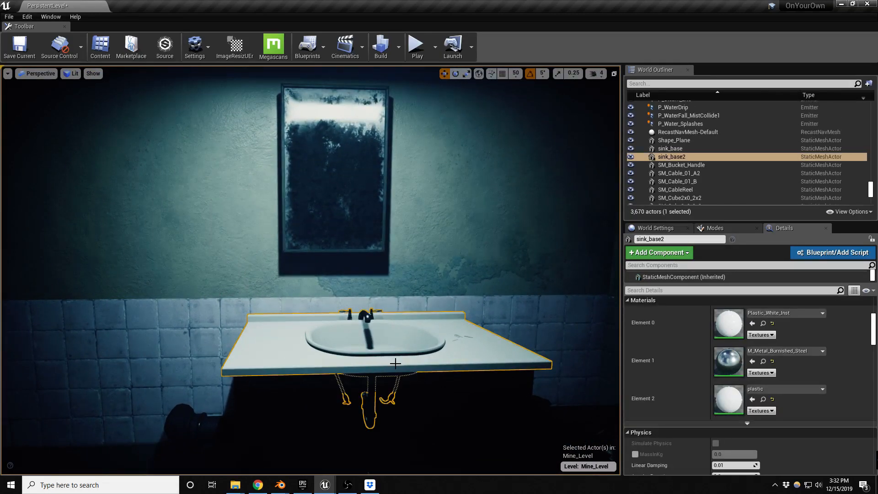
left_click(280, 406, "ctrl")
key("s")
right_click_drag(280, 406, 280, 415)
left_click_drag(324, 435, 305, 430)
right_click_drag(306, 430, 621, 475)
right_click_drag(311, 270, 327, 245)
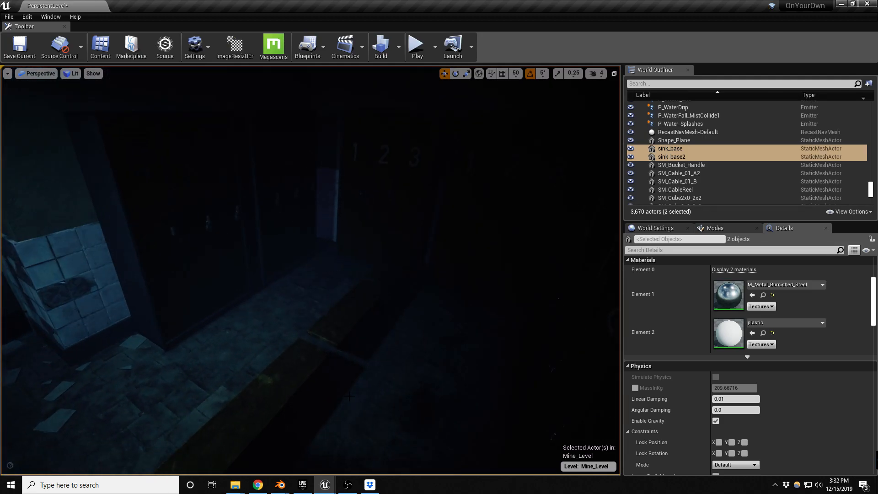
Turn the far wooden bench crosswise to the locker aisle and move it farther toward the back of the room.
left_click(357, 320)
key("e")
left_click_drag(366, 362, 405, 344)
key("w")
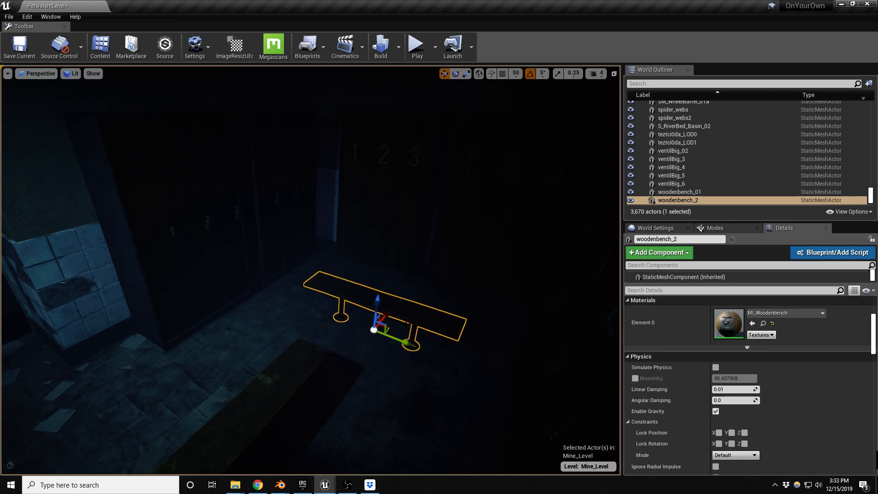
left_click_drag(386, 312, 394, 303)
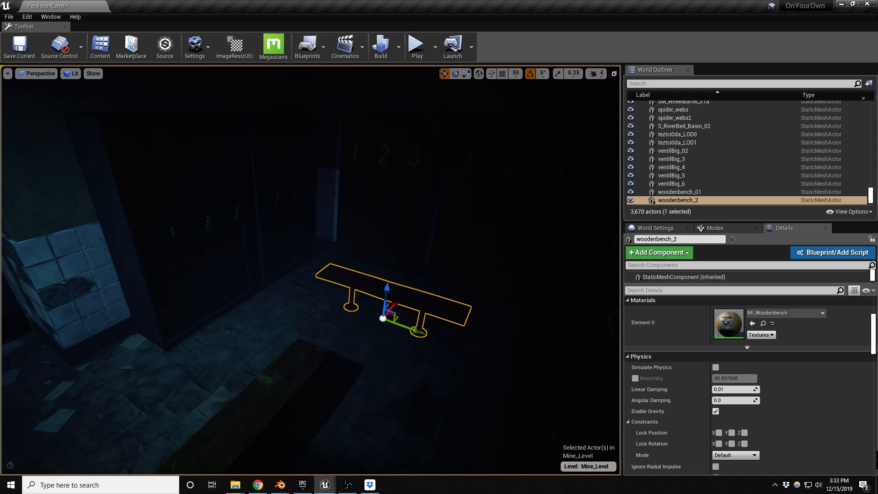
Turn the near wooden bench crosswise as well and shift it sideways toward the numbered lockers.
double_click(679, 192)
key("e")
left_click_drag(304, 346, 341, 352)
right_click_drag(329, 339, 407, 313)
key("w")
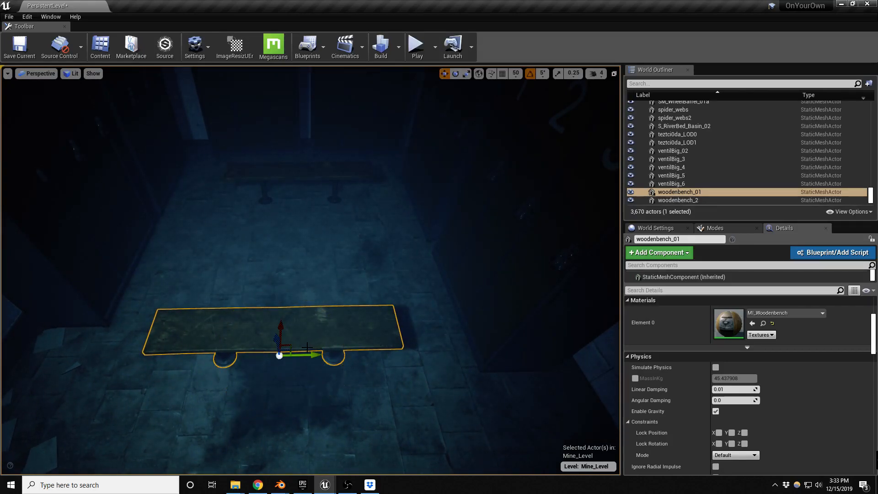
left_click_drag(307, 356, 328, 356)
right_click_drag(329, 356, 378, 308)
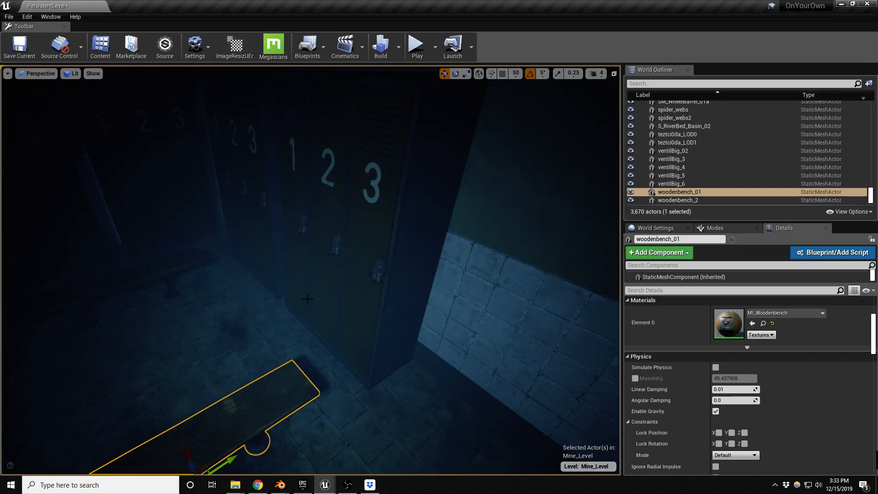
Select the upper and lower wall panels along the side wall behind the numbered lockers.
right_click_drag(519, 289, 599, 278)
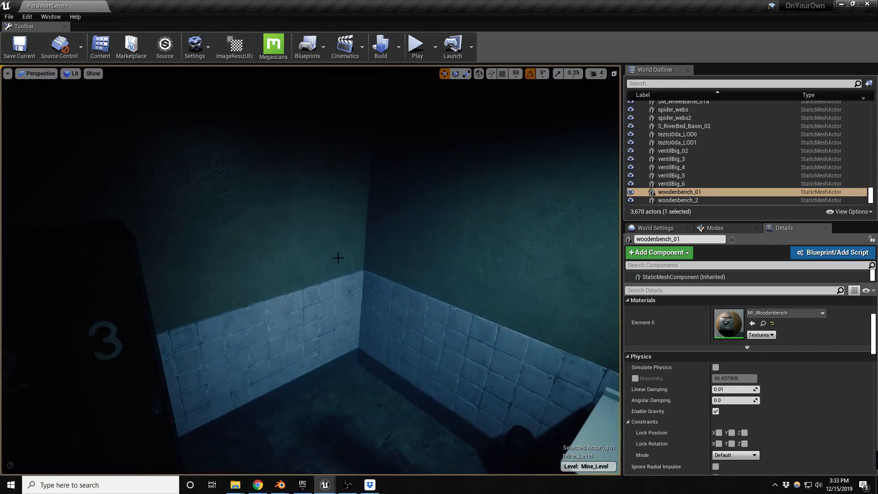
left_click(322, 270)
left_click(309, 387, "ctrl")
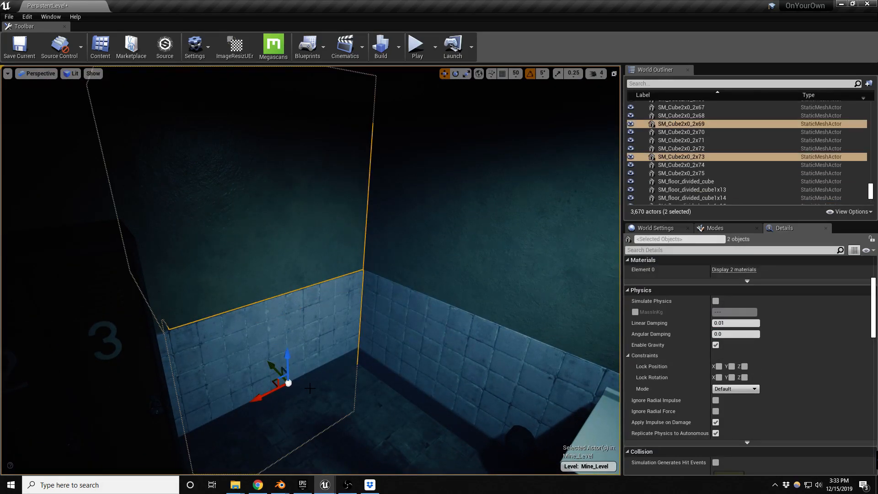
left_click(247, 376, "ctrl")
right_click_drag(247, 376, 180, 383)
left_click(391, 353, "ctrl")
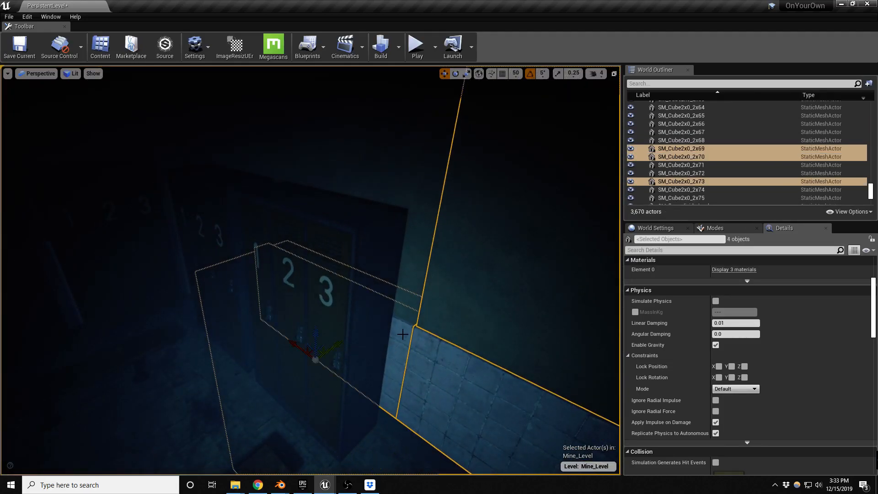
left_click(415, 223, "ctrl")
right_click_drag(408, 242, 344, 224)
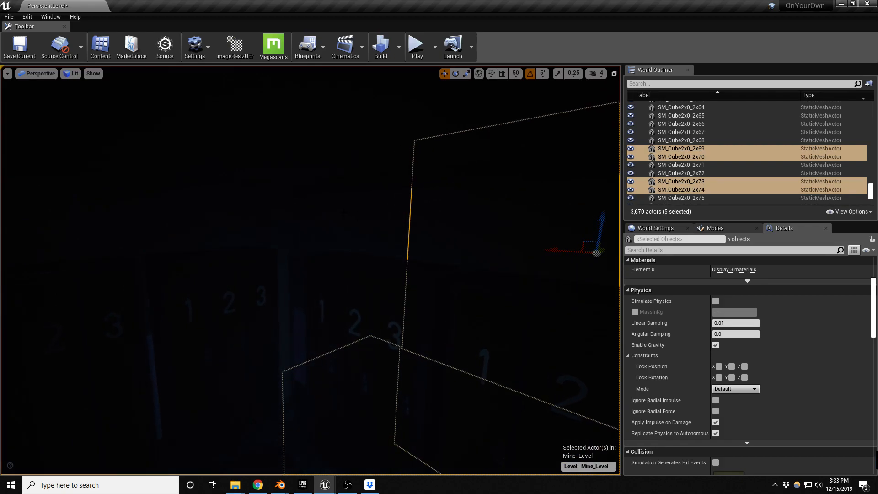
left_click(343, 224, "ctrl")
left_click(296, 358, "ctrl")
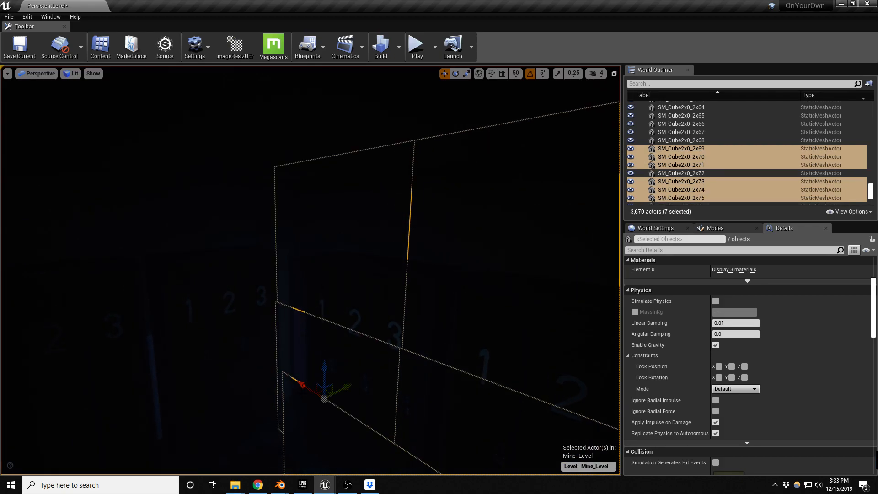
left_click(312, 421, "ctrl")
right_click_drag(345, 437, 373, 463)
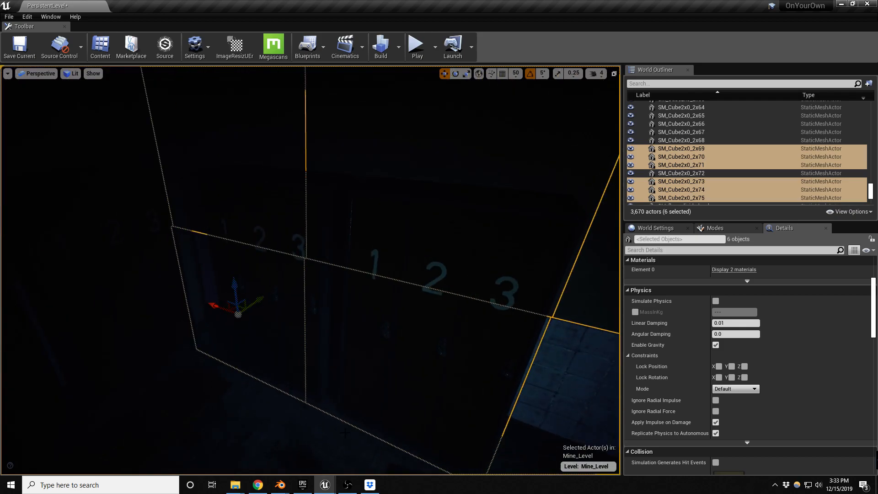
key("ctrl+z")
right_click_drag(344, 431, 388, 421)
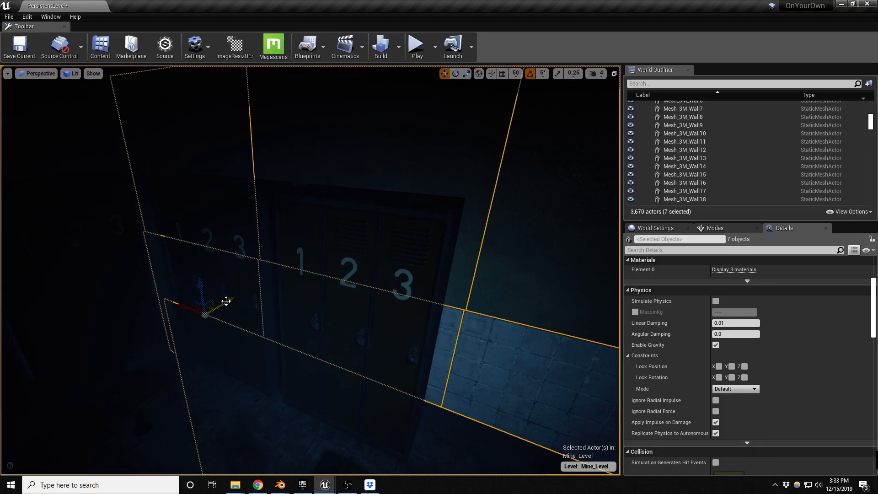
Try moving the selected side wall panels outward without the lockers, and undo the move.
left_click_drag(226, 301, 245, 289)
right_click_drag(245, 290, 407, 352)
key("ctrl+z")
key("ctrl+z")
key("ctrl+z")
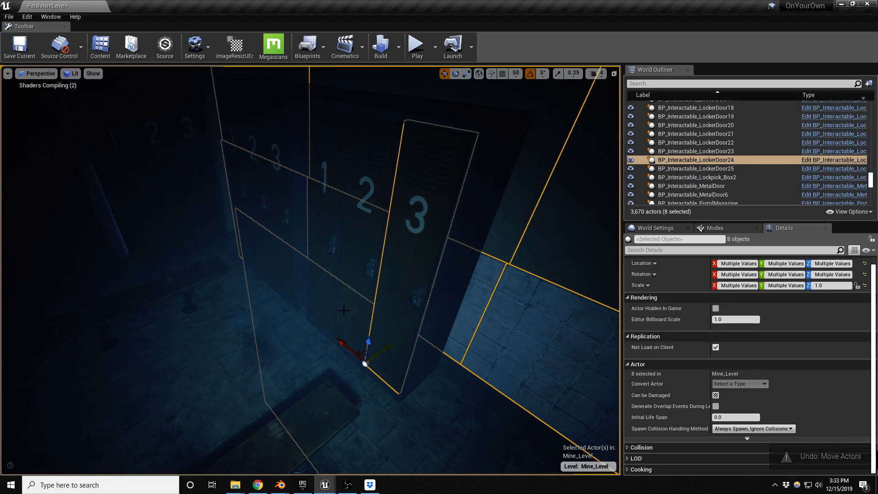
Add the two three-door lockers and their doors to the wall selection and move everything outward to widen the washroom.
left_click(344, 311, "ctrl")
left_click(325, 307, "ctrl")
left_click(425, 335, "ctrl")
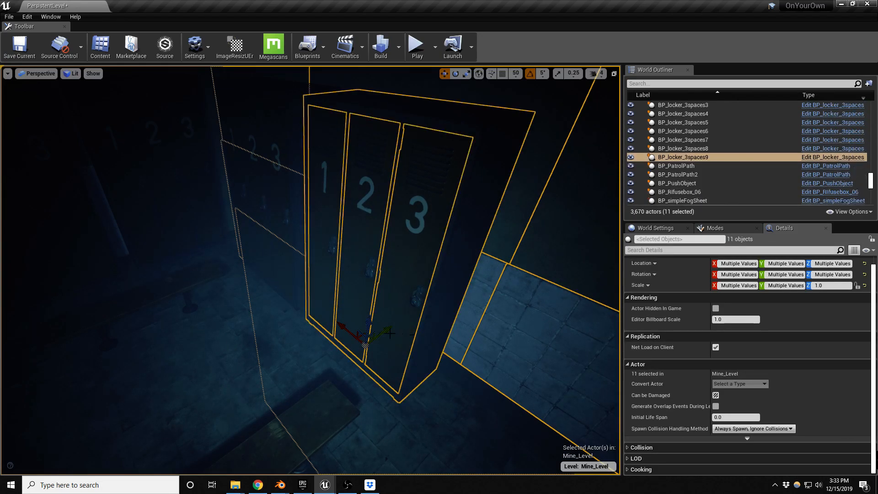
left_click(283, 268, "ctrl")
left_click(247, 200, "ctrl")
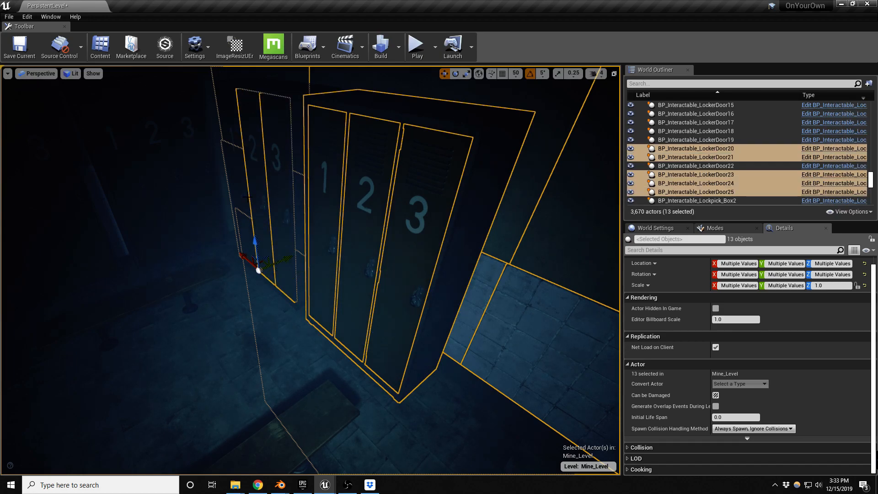
left_click(240, 181, "ctrl")
left_click(295, 133, "ctrl")
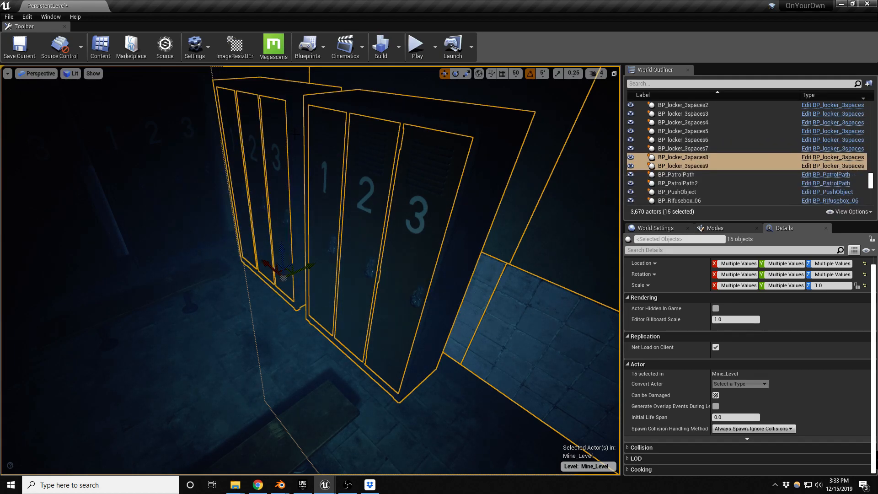
left_click_drag(307, 266, 334, 247)
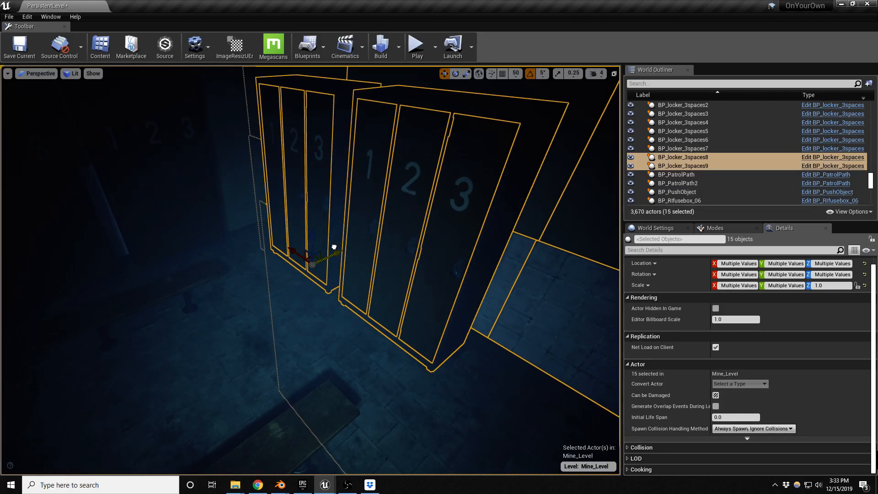
right_click_drag(334, 247, 257, 293)
left_click_drag(284, 296, 301, 285)
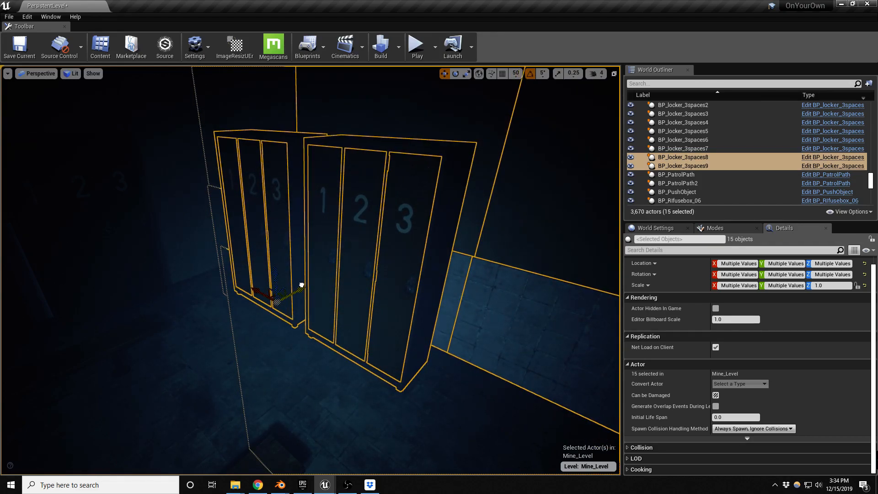
mouse_move(311, 399)
right_mouse_down()
mouse_move(389, 395)
mouse_move(365, 412)
mouse_move(310, 399)
right_mouse_up()
key("w")
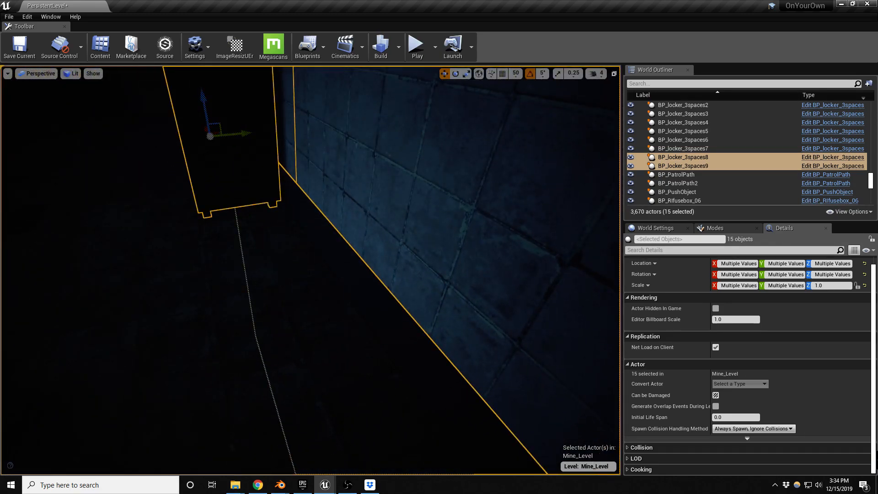
left_click_drag(245, 134, 243, 135)
Shift both wooden benches sideways toward the relocated lockers and adjust the far bench's position separately.
left_click(241, 158)
right_click_drag(241, 158, 160, 153)
key("w")
key("s")
right_click_drag(256, 270, 296, 273)
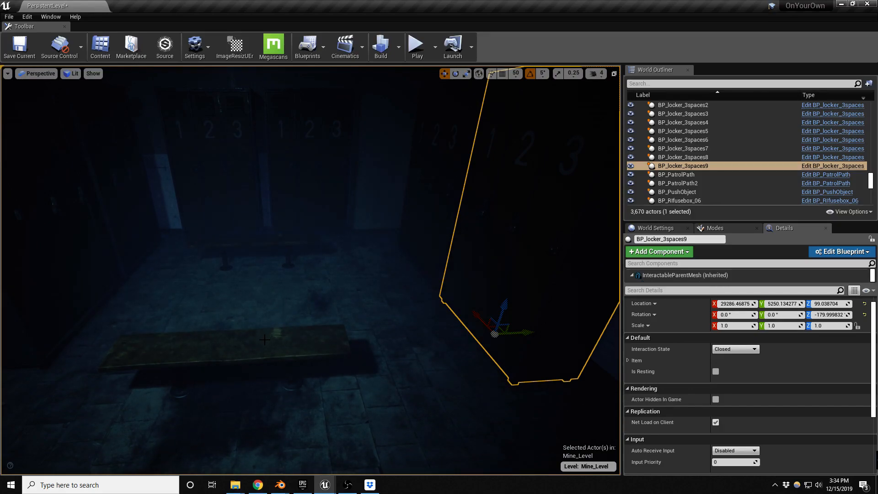
left_click(265, 338)
left_click(267, 247, "ctrl")
mouse_move(296, 262)
left_mouse_down()
mouse_move(332, 262)
mouse_move(314, 264)
left_mouse_up()
right_click_drag(301, 321, 382, 317)
left_click(204, 284)
left_click_drag(192, 307, 216, 330)
With grid snapping on, duplicate the lower tiled wall panel beside the sink 200 units along the wall and save the level.
right_click_drag(333, 353, 461, 366)
right_click_drag(269, 334, 333, 310)
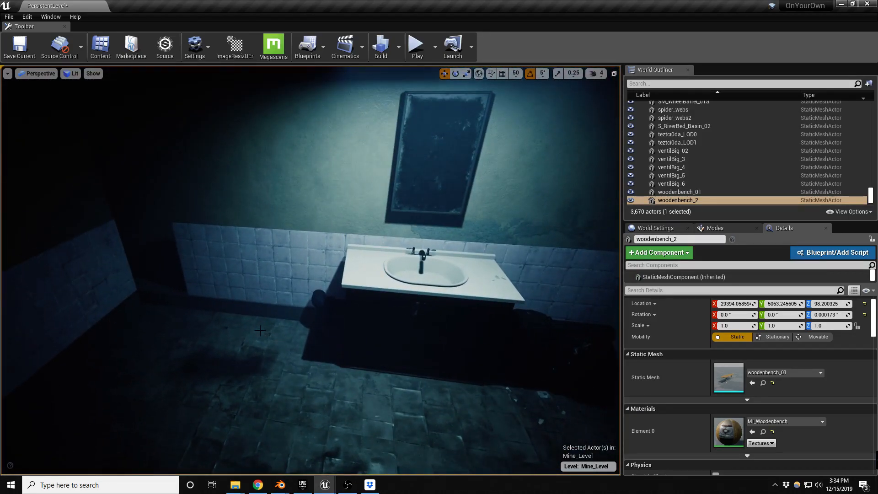
left_click(218, 281)
right_click_drag(218, 281, 256, 257)
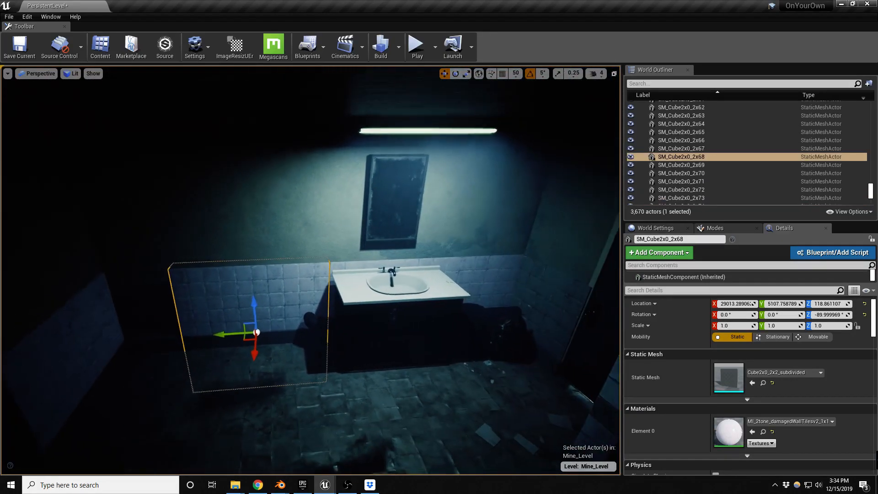
left_click(204, 236, "ctrl")
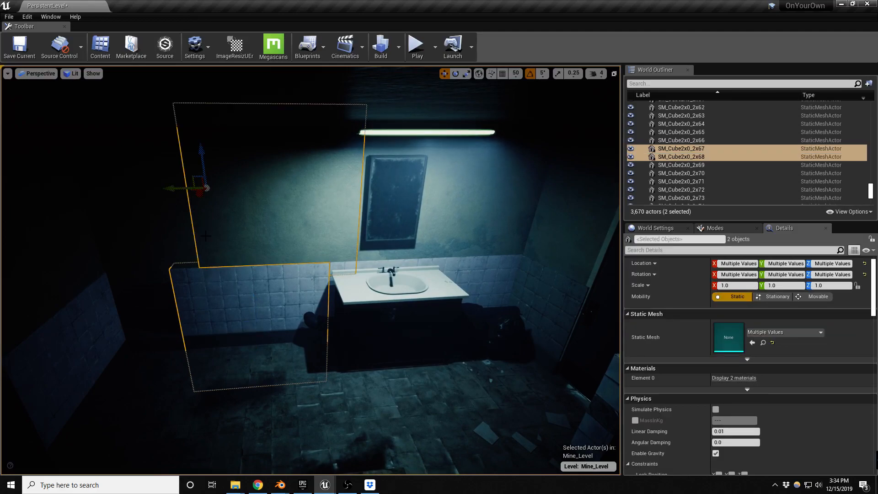
left_click(242, 306)
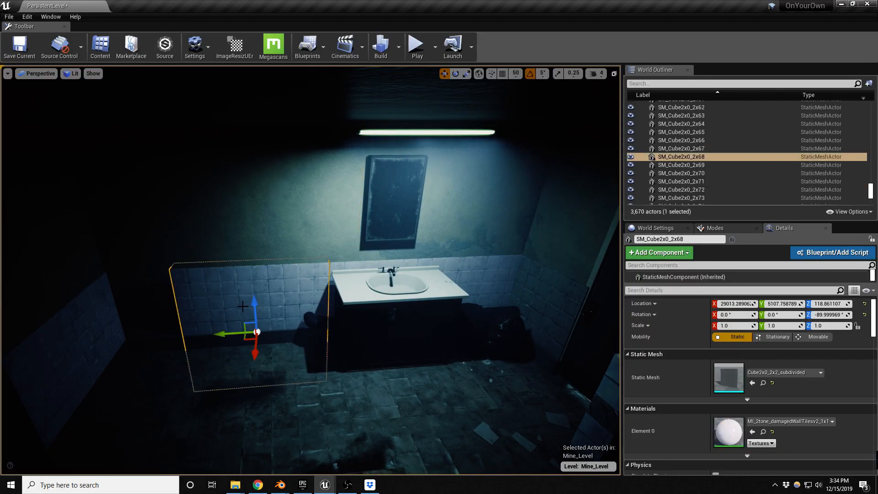
left_click(502, 73)
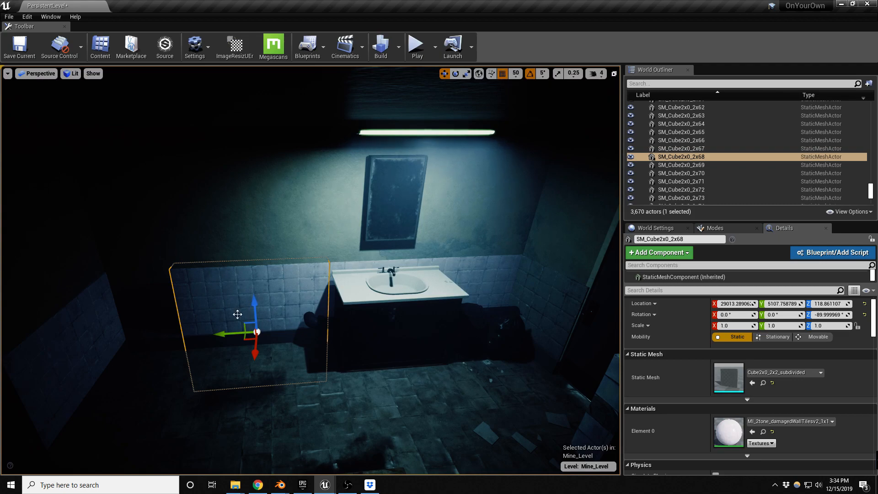
left_click_drag(224, 334, 71, 335, "alt")
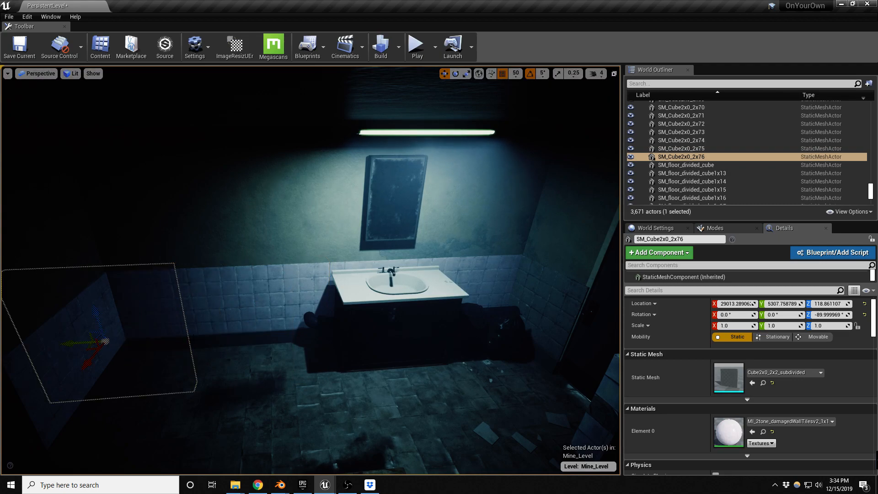
key("Escape")
key("w")
right_click_drag(311, 269, 241, 351)
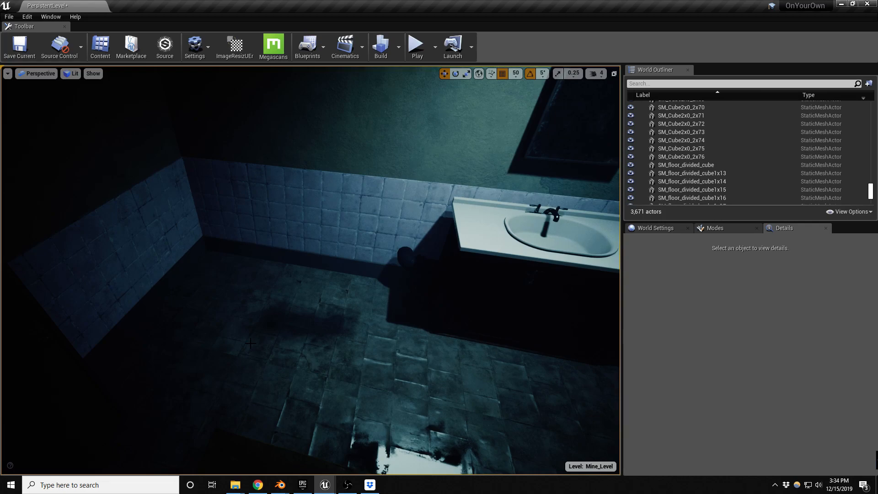
key("ctrl+s")
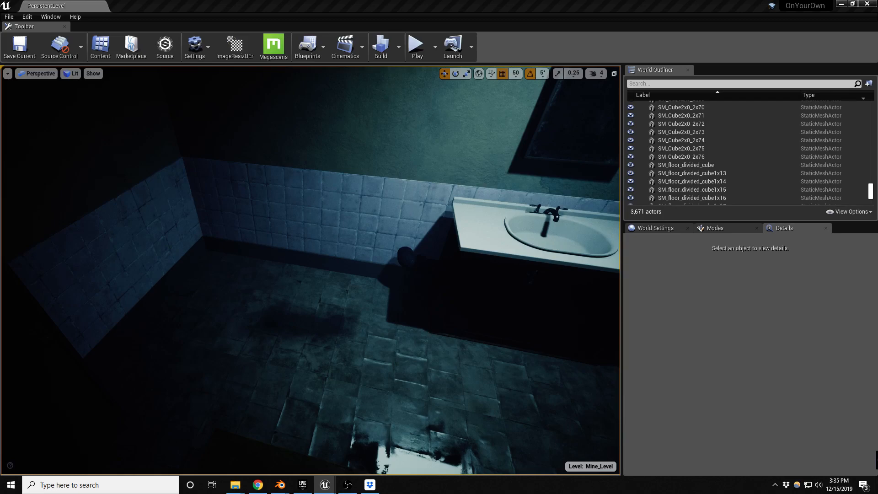
Try placing the sm_bed_b bed against the side wall near the sink, rotated -90 degrees, and delete it.
left_click_drag(2, 242, 301, 215)
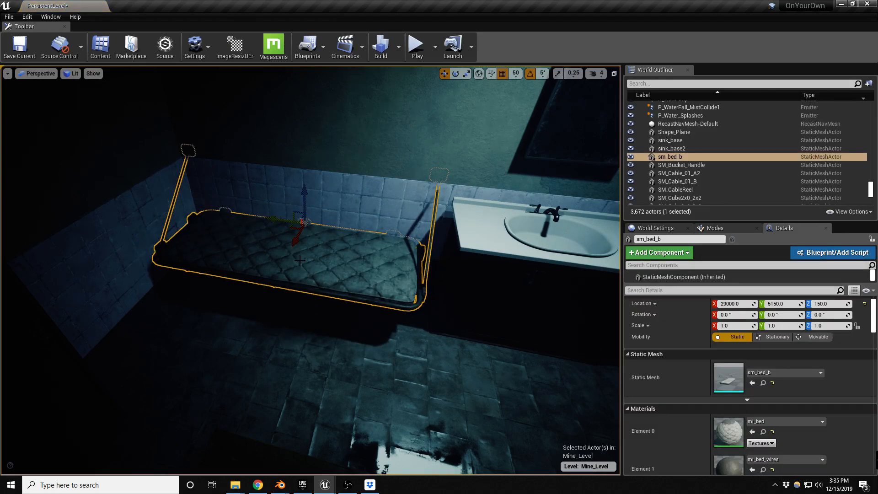
key("e")
left_click_drag(319, 246, 123, 250)
key("w")
right_click_drag(273, 284, 245, 284)
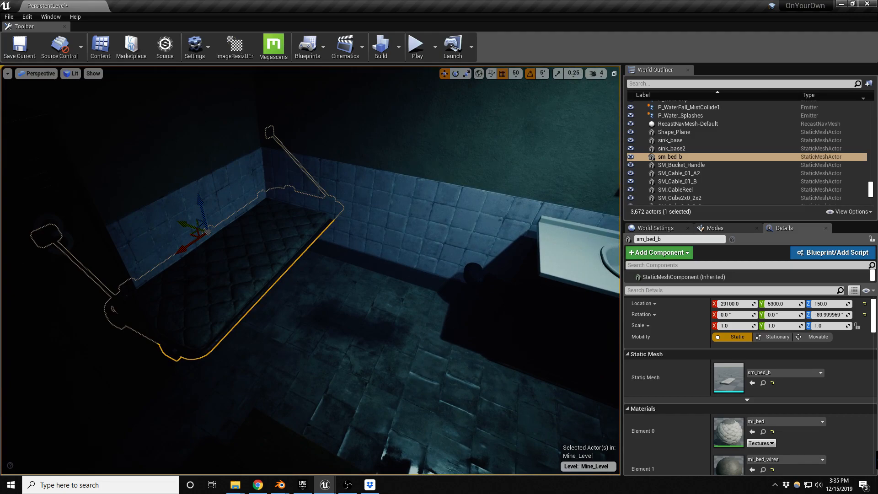
key("Delete")
right_click_drag(298, 294, 183, 311)
mouse_move(292, 310)
right_mouse_down()
mouse_move(265, 311)
mouse_move(293, 310)
right_mouse_up()
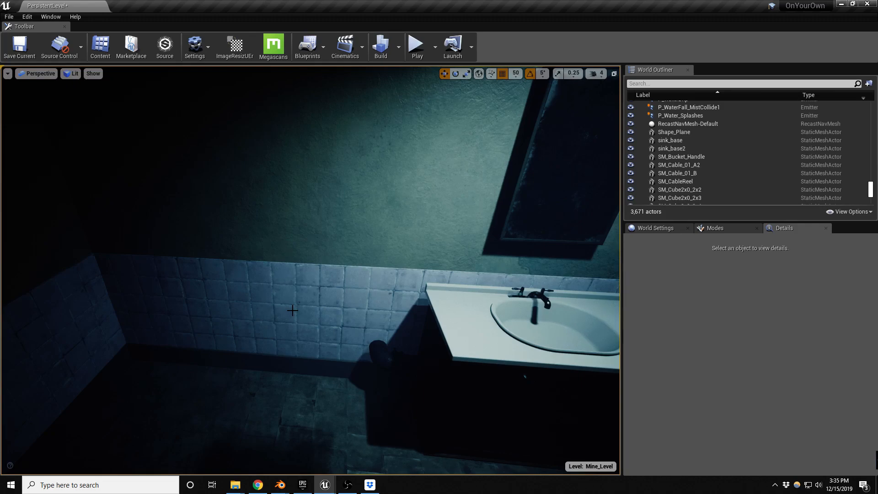
mouse_move(262, 309)
right_mouse_down()
mouse_move(233, 314)
mouse_move(178, 288)
mouse_move(119, 289)
right_mouse_up()
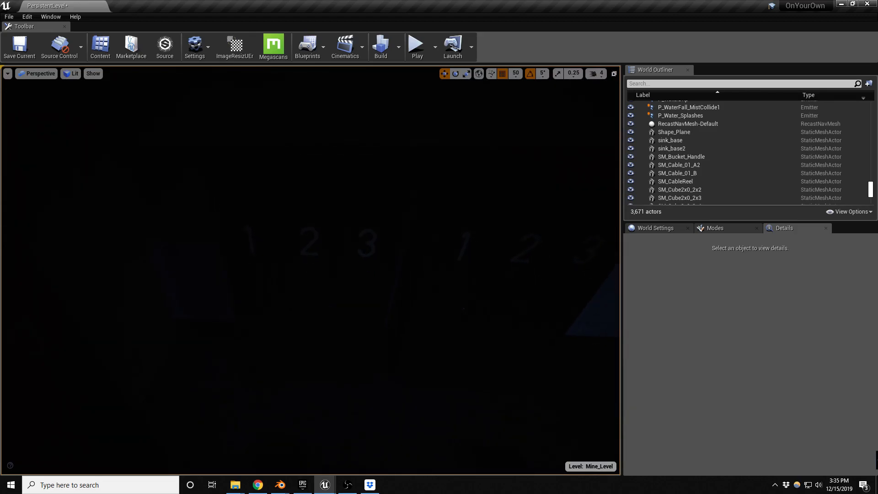
left_click(256, 279)
left_click(303, 278, "ctrl")
left_click(358, 271, "ctrl")
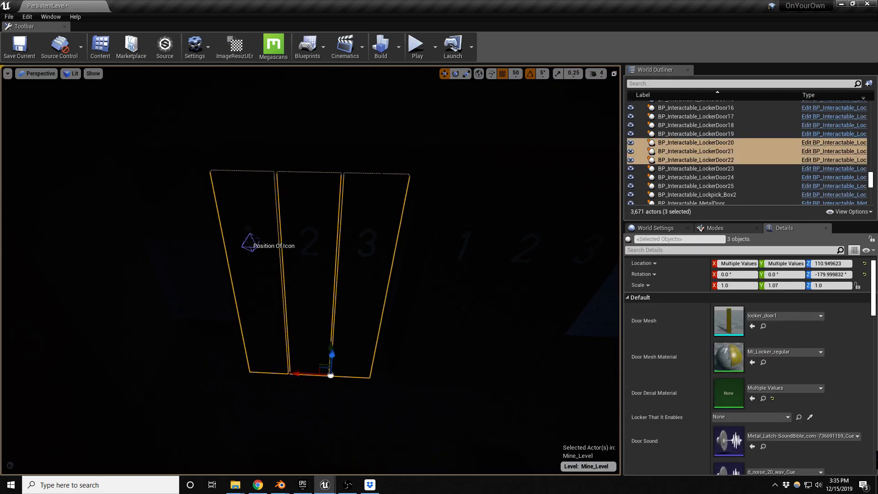
left_click(383, 160, "ctrl")
left_click(458, 166, "ctrl")
left_click(470, 229, "ctrl")
left_click(526, 234, "ctrl")
left_click(511, 361, "ctrl")
key("f")
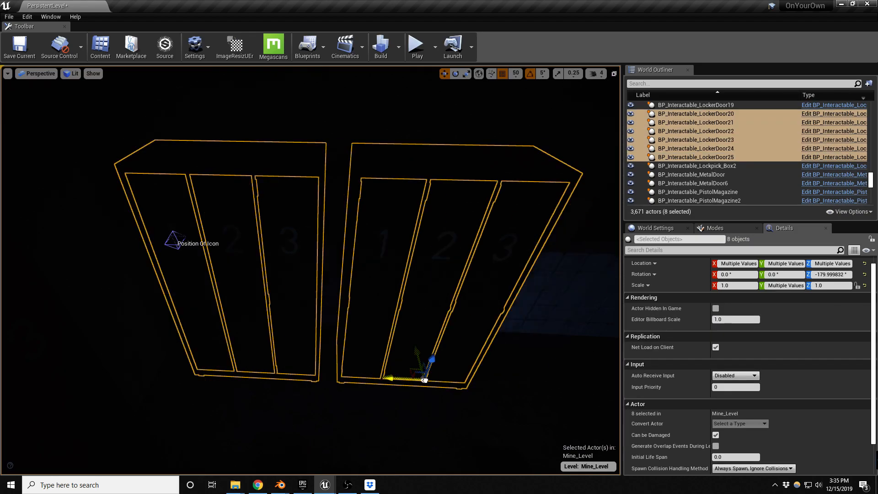
right_click_drag(408, 380, 486, 355)
key("Escape")
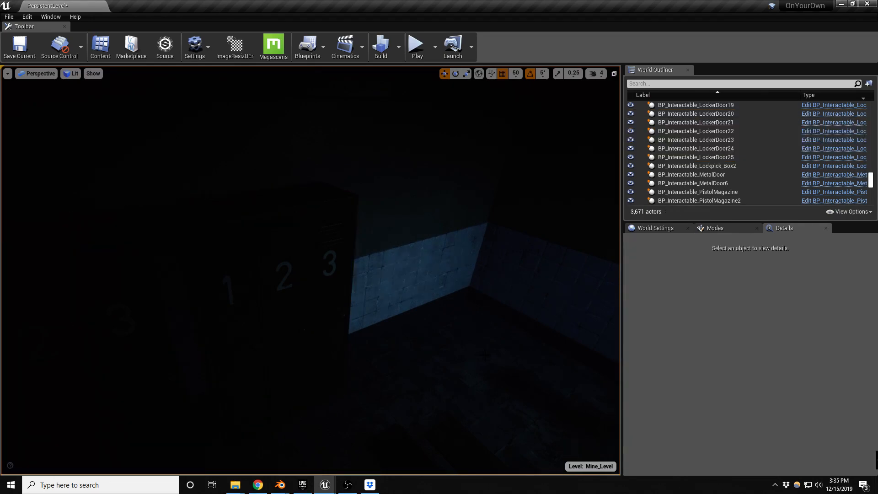
Place the SM_Military_Bed bunk bed in the empty corner between the lockers and the sink wall, at X 29150, Y 5200, Z 100.
left_click_drag(0, 355, 478, 355)
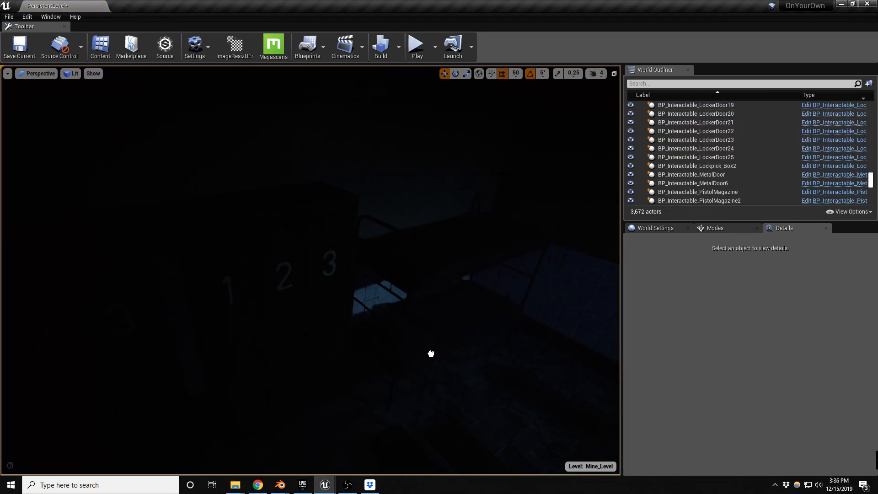
left_click(431, 355)
right_click_drag(432, 354, 586, 337)
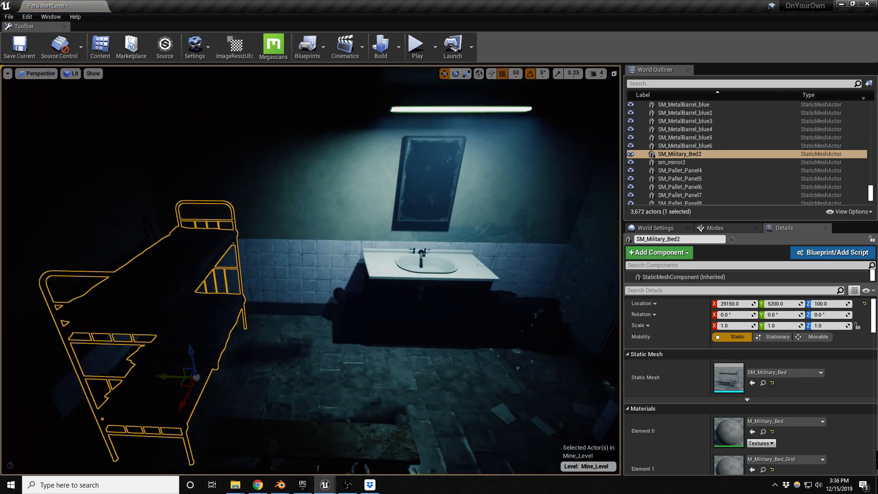
right_click_drag(311, 351, 231, 383)
key("w")
key("s")
right_click_drag(257, 351, 251, 351)
left_click_drag(259, 345, 246, 337)
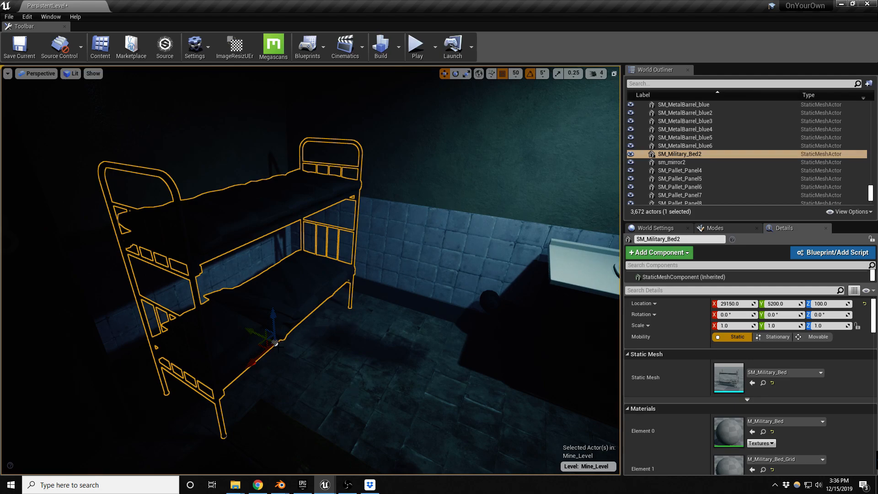
Turn off grid snapping and nudge the bunk bed freely towards the tiled side wall.
key("w")
right_click_drag(470, 167, 458, 189)
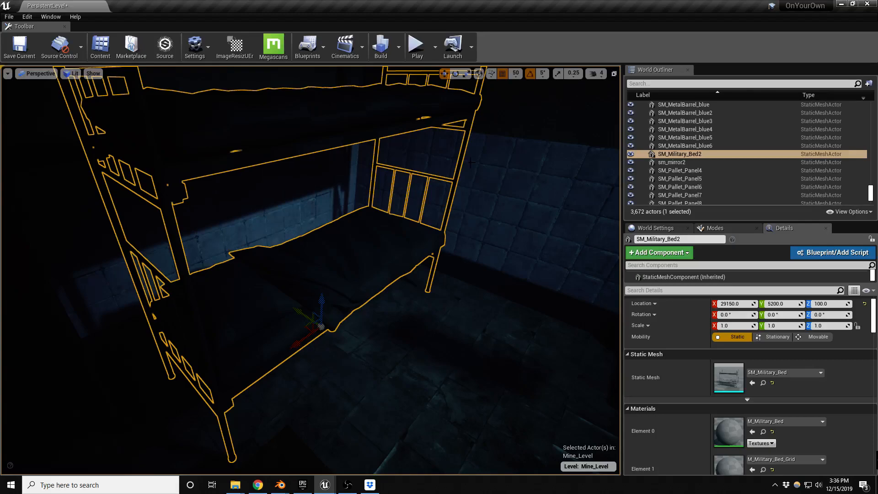
left_click(503, 73)
left_click_drag(314, 327, 279, 312)
key("Escape")
Duplicate the floor trash beside the sink cabinet and place the copies by the bunk bed's far leg.
right_click_drag(377, 329, 517, 320)
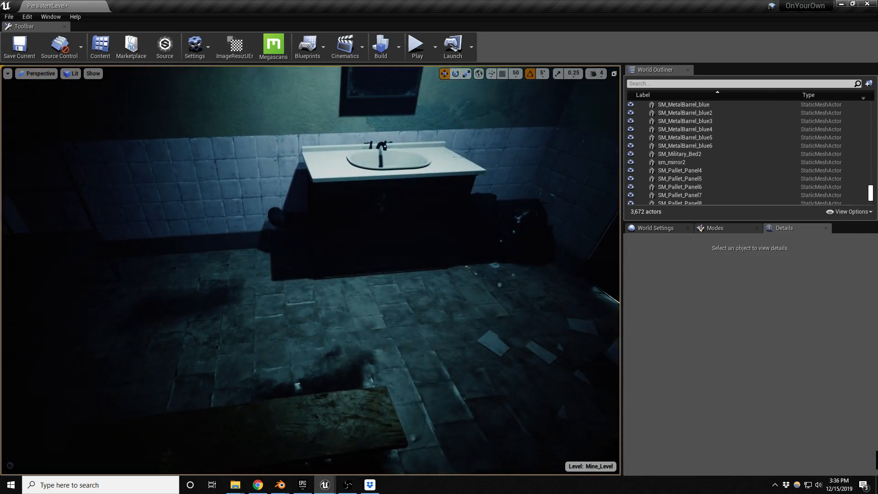
left_click(497, 269)
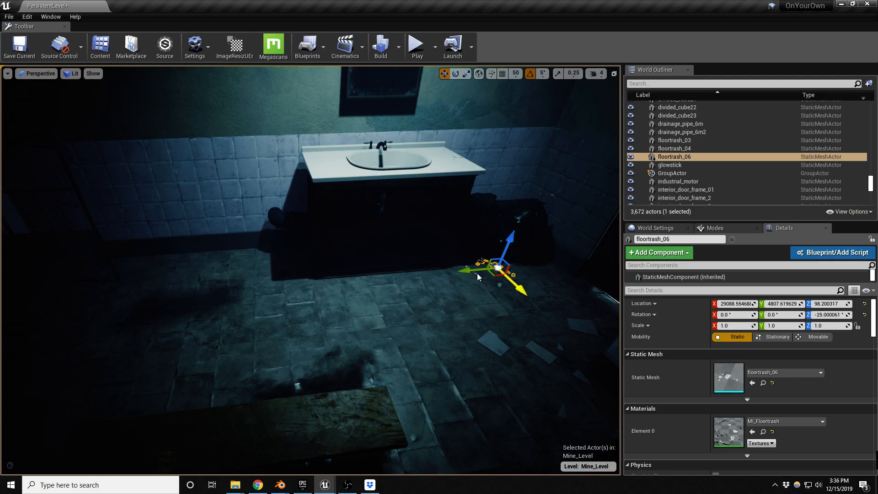
left_click(477, 277)
left_click(497, 270)
left_click_drag(497, 270, 137, 305, "alt")
key("e")
key("w")
key("f")
Duplicate the copied floor trash again to the near end of the bunk bed.
left_click_drag(284, 227, 147, 353, "alt")
key("e")
key("w")
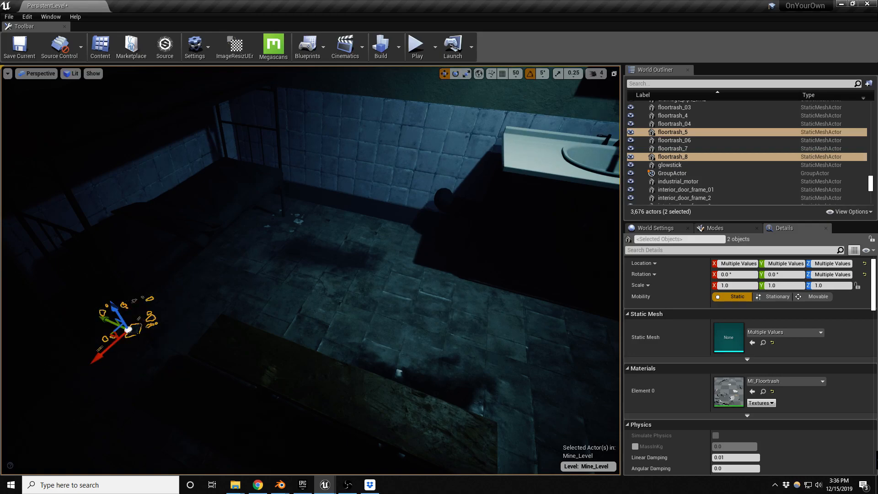
Duplicate one floor trash piece next to the wooden bench, rotate it to -115 degrees in unlit view, and save the level.
left_click(150, 317)
left_click_drag(113, 335, 244, 418, "alt")
right_click_drag(244, 418, 329, 439)
key("alt+3")
key("e")
left_click_drag(331, 338, 300, 364)
key("w")
left_click_drag(330, 337, 382, 321)
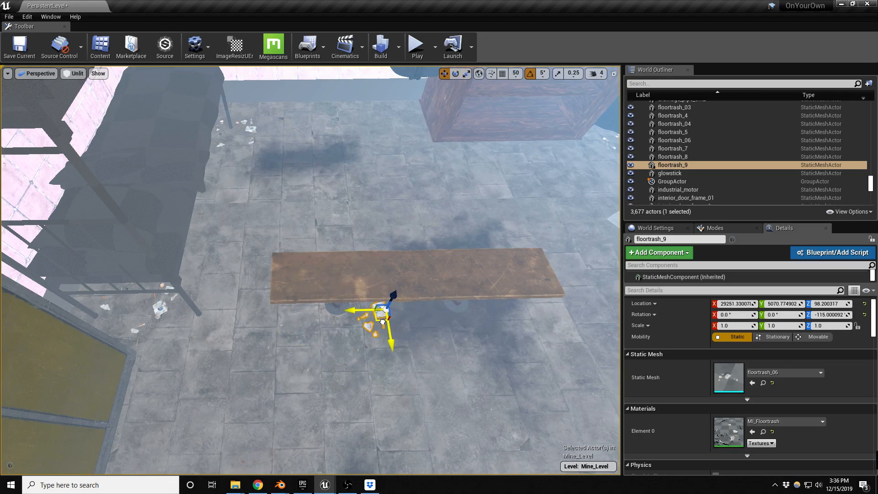
key("Escape")
right_click_drag(274, 365, 279, 306)
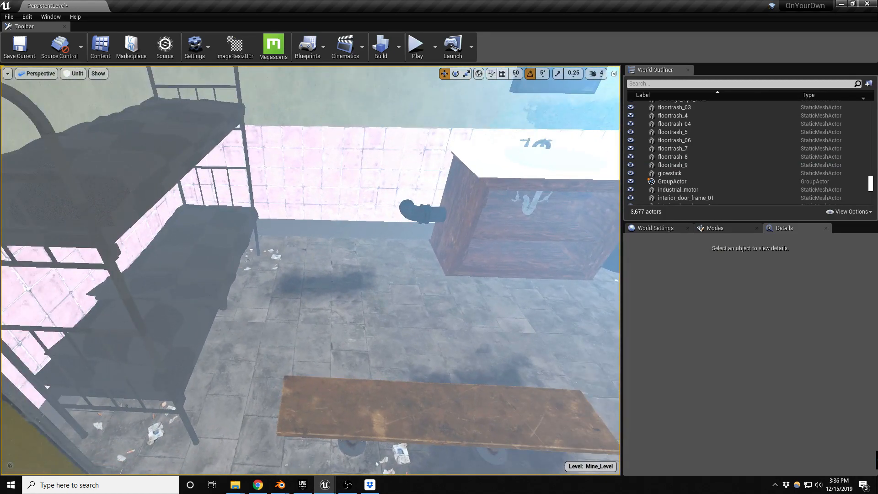
key("ctrl+s")
Select the bunk bed, go through its material elements, and save all changed assets.
left_click(193, 329)
scroll(782, 388, "down", 5)
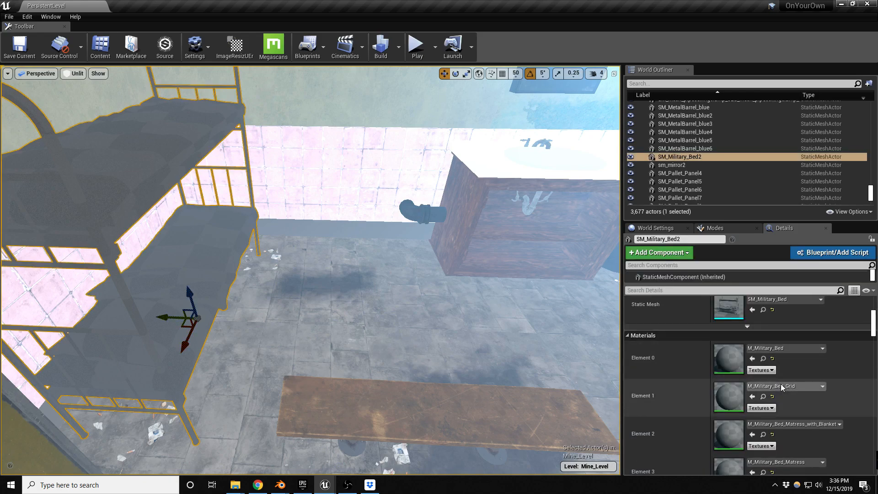
scroll(807, 392, "up", 2)
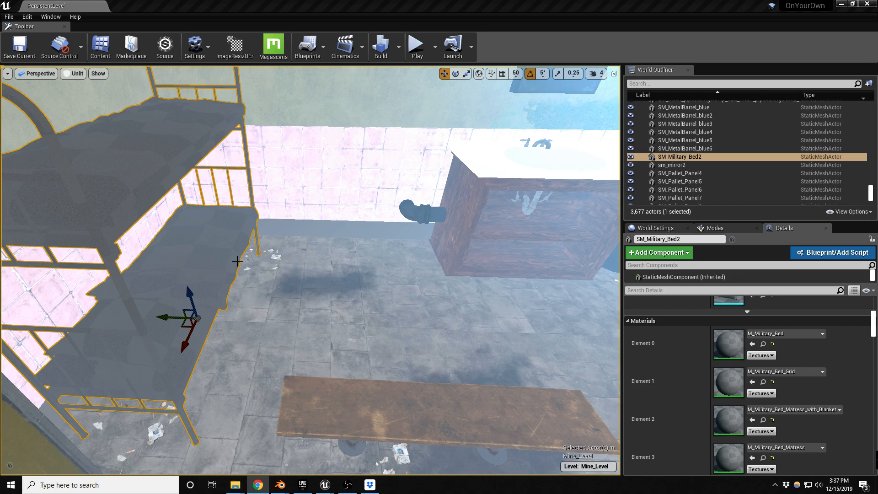
right_click_drag(374, 265, 288, 259)
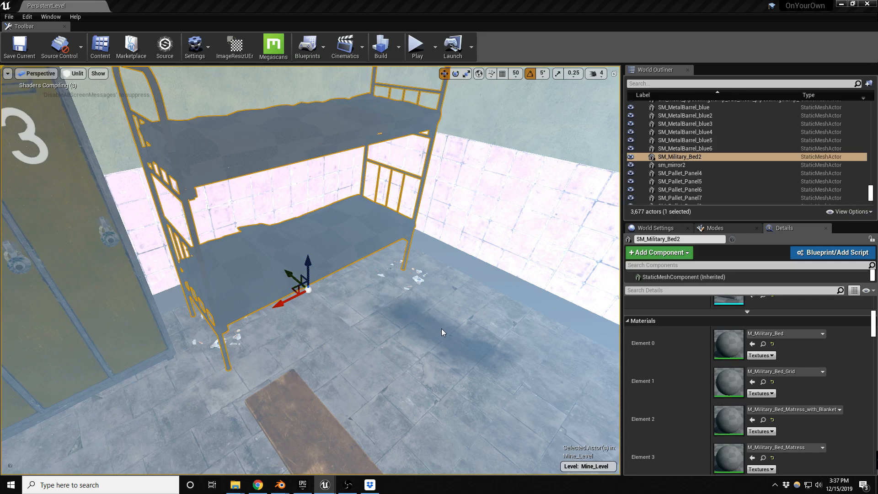
key("ctrl+shift+s")
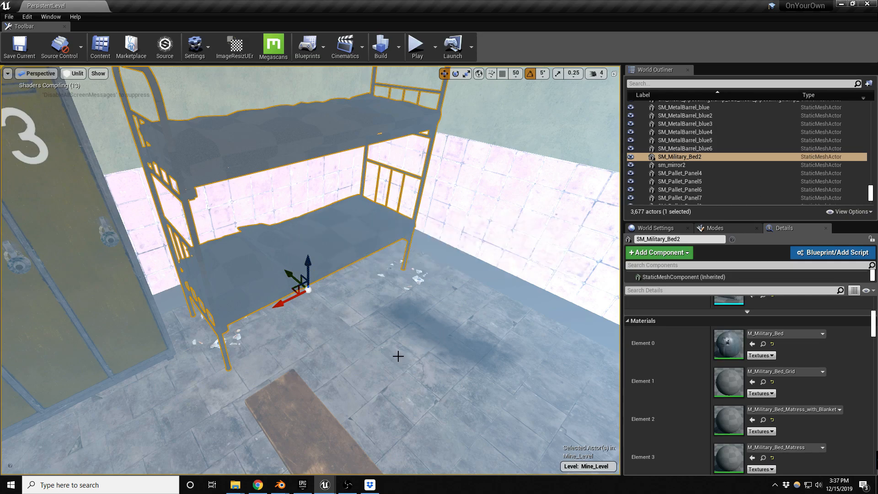
Return the viewport to lit shading and deselect the bunk bed to check it in the room's lighting.
mouse_move(397, 355)
right_mouse_down()
mouse_move(396, 331)
mouse_move(395, 350)
mouse_move(439, 339)
mouse_move(398, 349)
right_mouse_up()
key("alt+4")
key("w")
key("Escape")
key("s")
key("s")
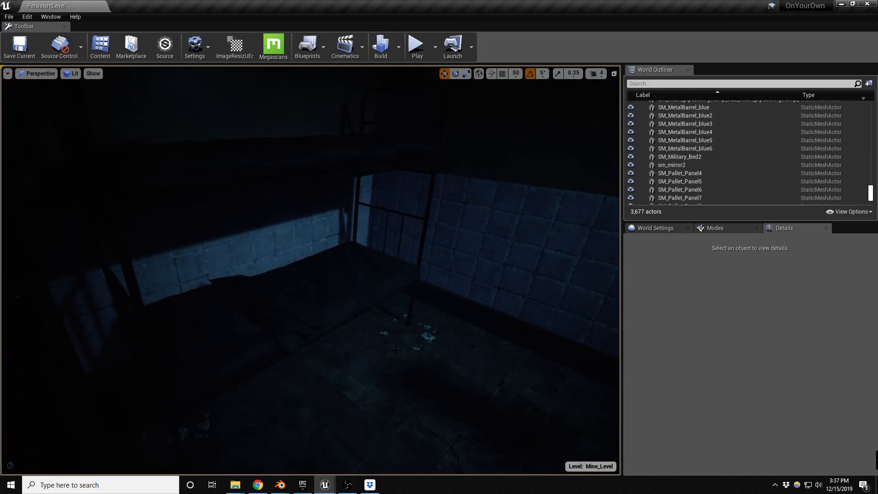
Open the bunk bed's M_Military_Bed_Grid material for editing and save all changed assets.
left_click(398, 350)
double_click(725, 385)
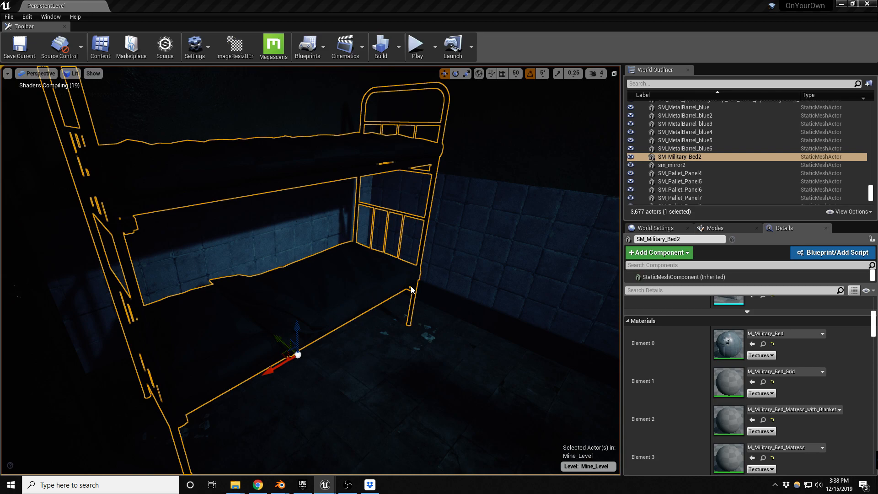
key("ctrl+shift+s")
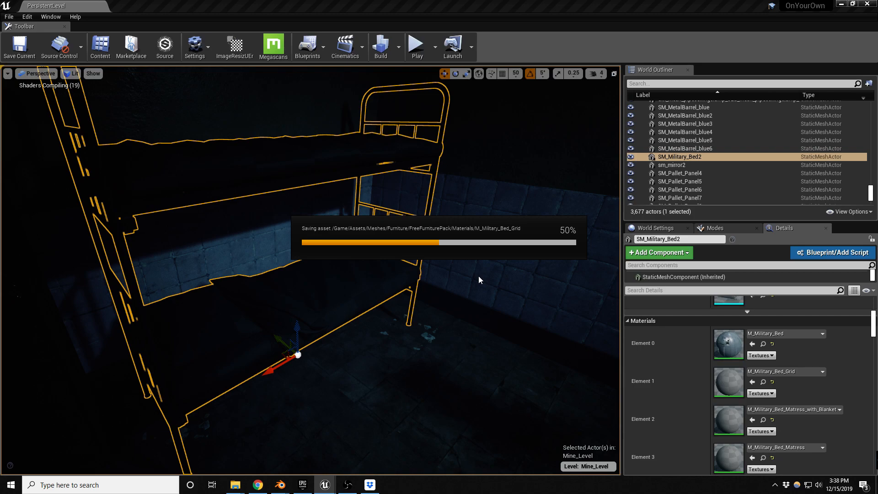
mouse_move(465, 287)
right_mouse_down()
mouse_move(460, 294)
mouse_move(467, 272)
right_mouse_up()
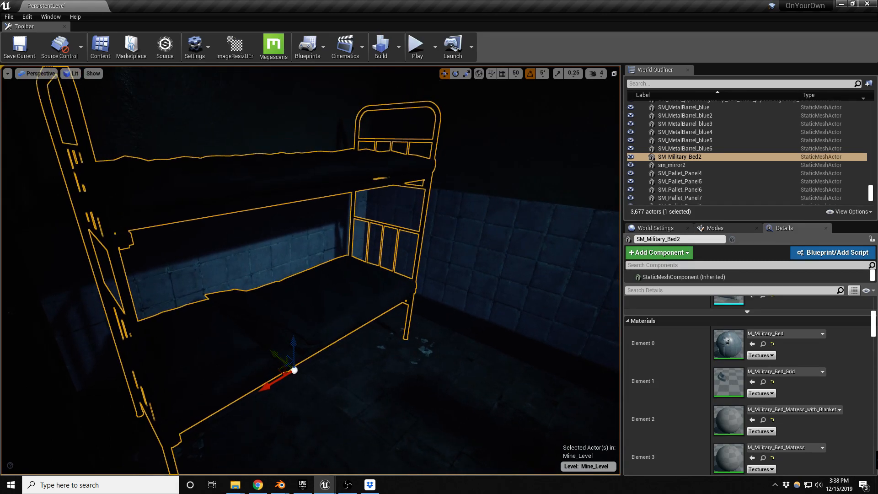
mouse_move(451, 323)
right_mouse_down()
mouse_move(458, 318)
mouse_move(451, 323)
right_mouse_up()
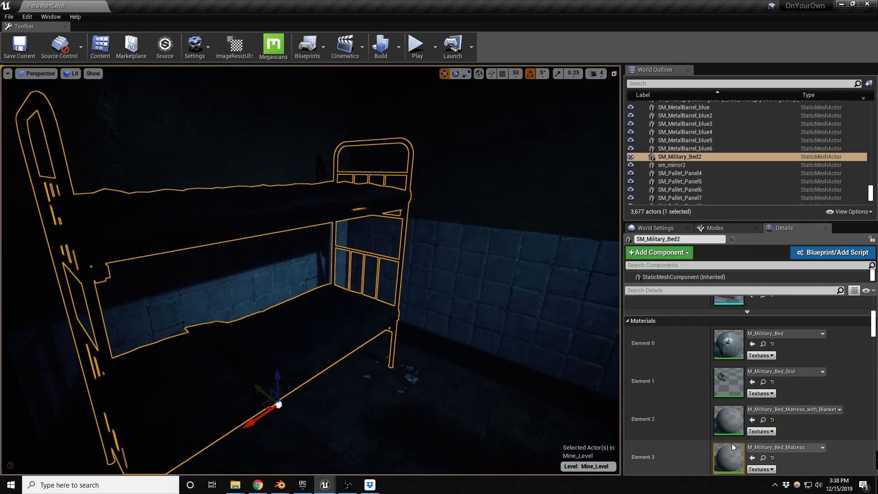
Open the bunk bed's M_Military_Bed_Matress_with_Blanket material for editing and save all changed assets.
double_click(737, 420)
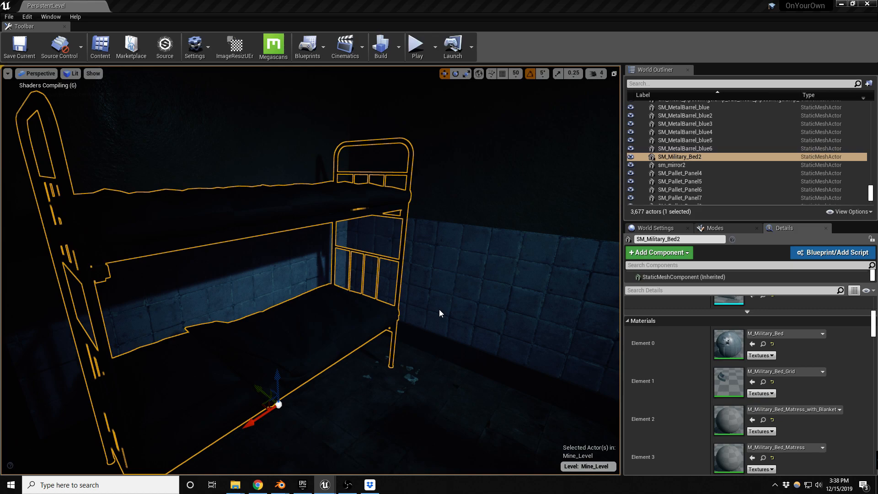
key("ctrl+shift+s")
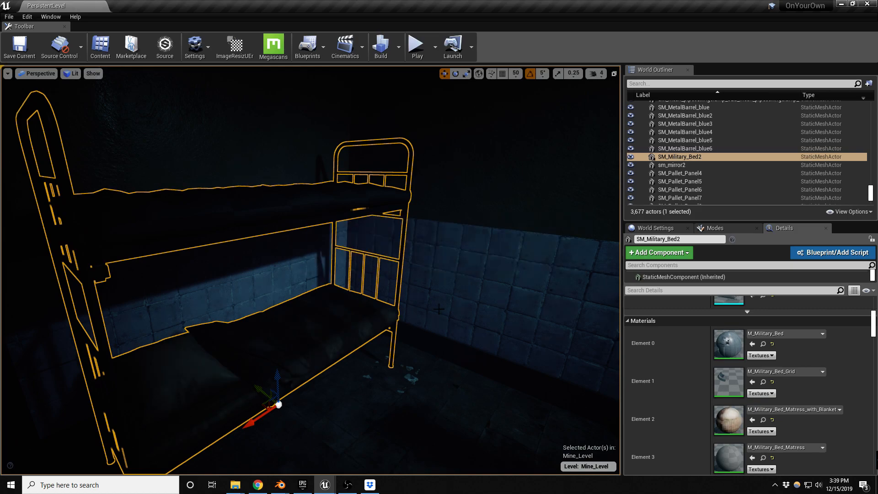
key("a")
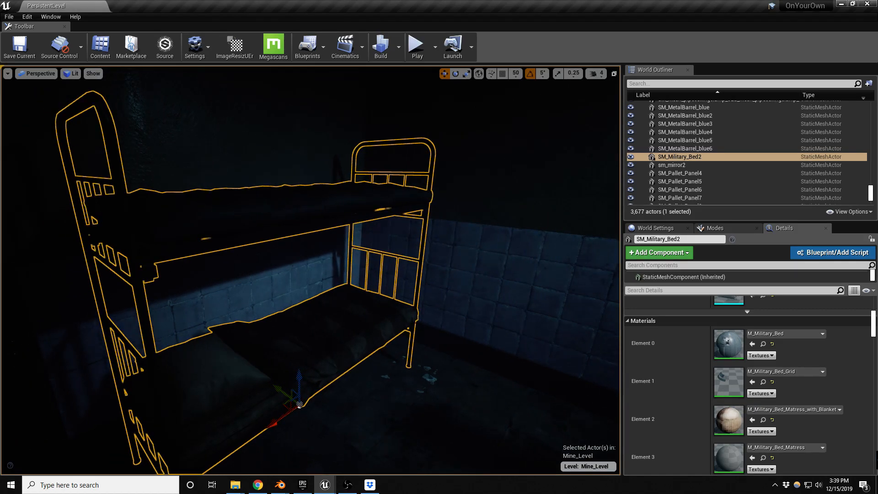
scroll(794, 354, "down", 2)
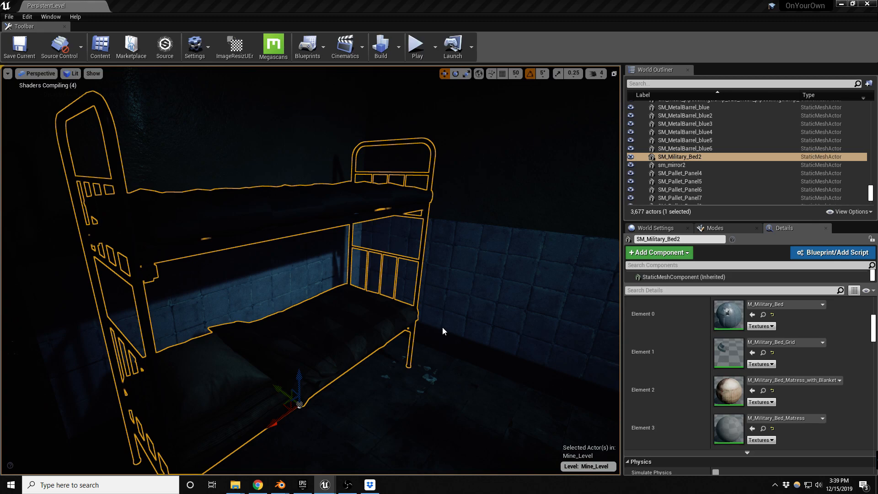
Rotate the bunk bed around so its pillow end sits against the sink wall.
key("q")
right_click_drag(449, 310, 436, 337)
key("e")
key("e")
left_click_drag(321, 409, 374, 395)
right_click_drag(391, 359, 410, 325)
key("w")
key("s")
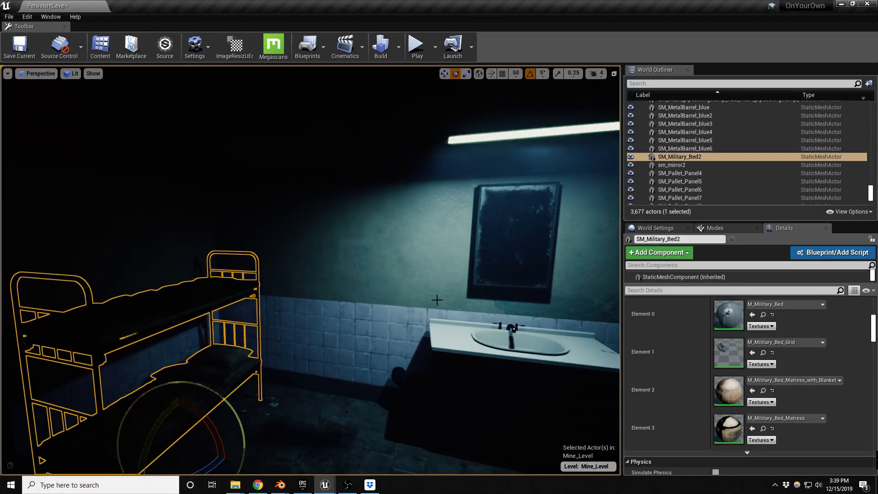
Move the fluorescent light fixture sideways to centre it above the mirror.
left_click(490, 137)
key("w")
right_click_drag(572, 148, 593, 139)
left_click_drag(513, 150, 494, 185)
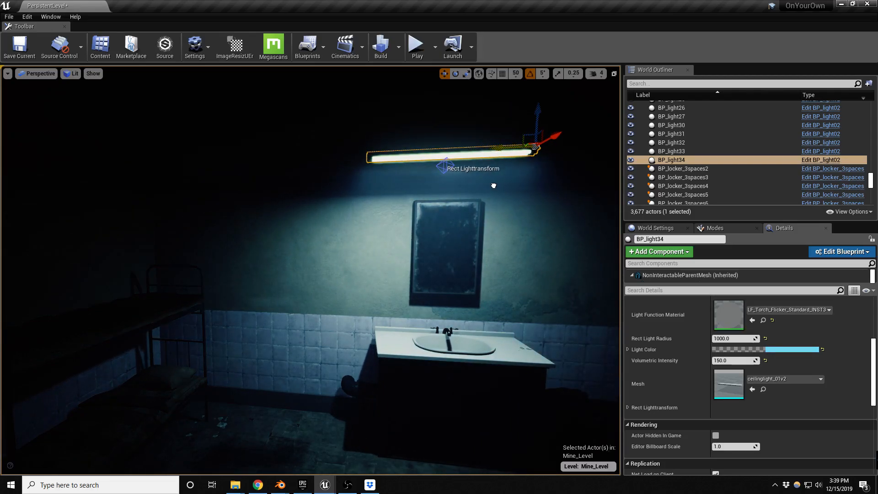
Inspect the bunk bed's mattress up close, save all changed assets including M_Military_Bed_Matress, and clear the selection.
left_click(160, 318)
key("f")
right_click_drag(161, 318, 188, 279)
key("f")
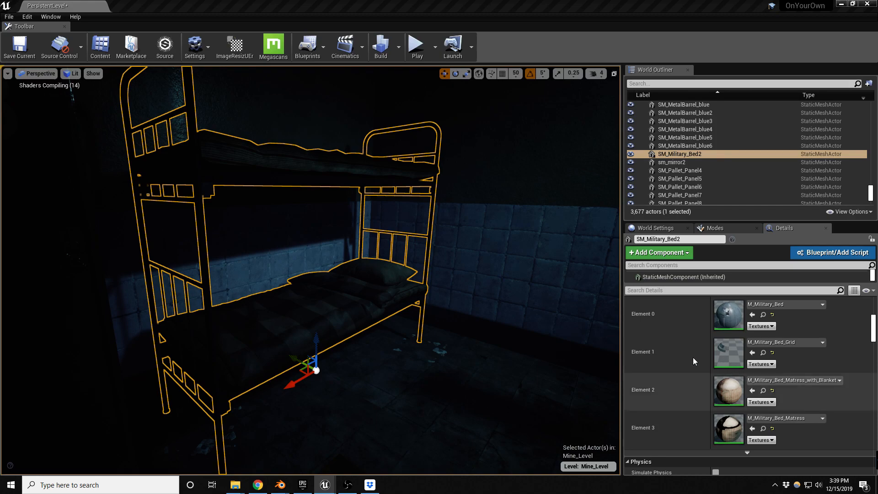
middle_click_drag(432, 276, 413, 233)
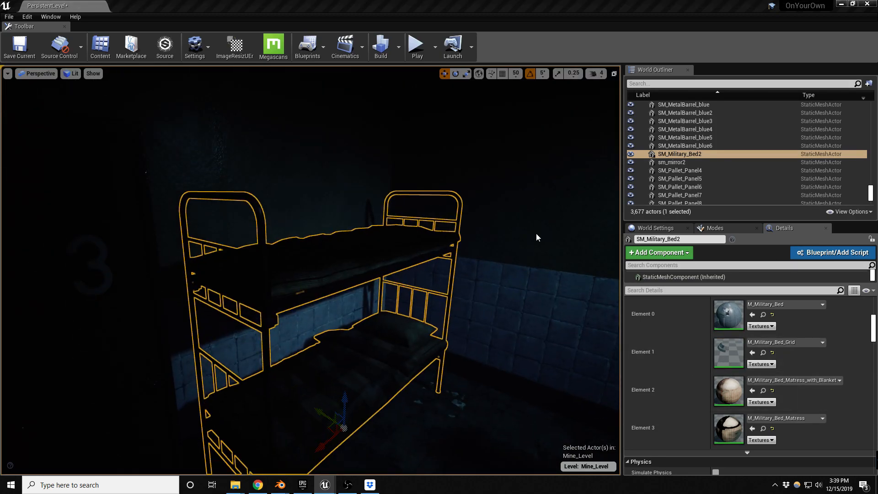
key("ctrl+shift+s")
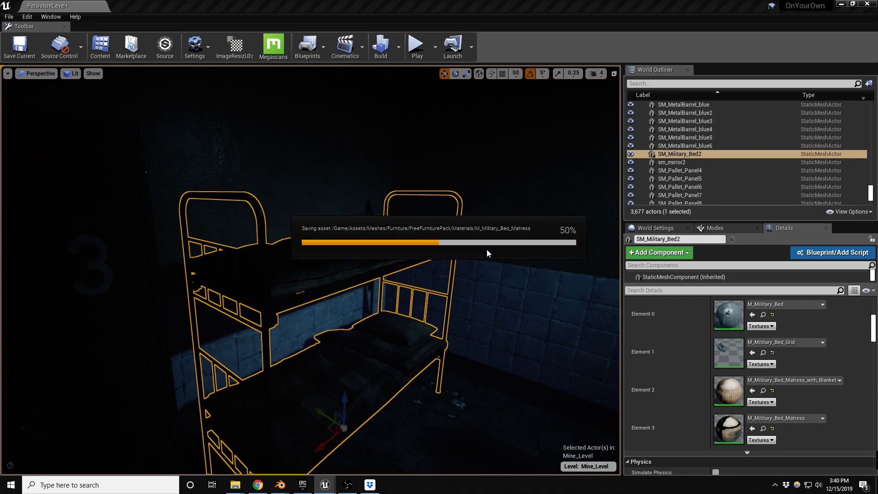
middle_click_drag(486, 249, 499, 309)
key("Escape")
key("s")
right_click_drag(500, 309, 532, 321)
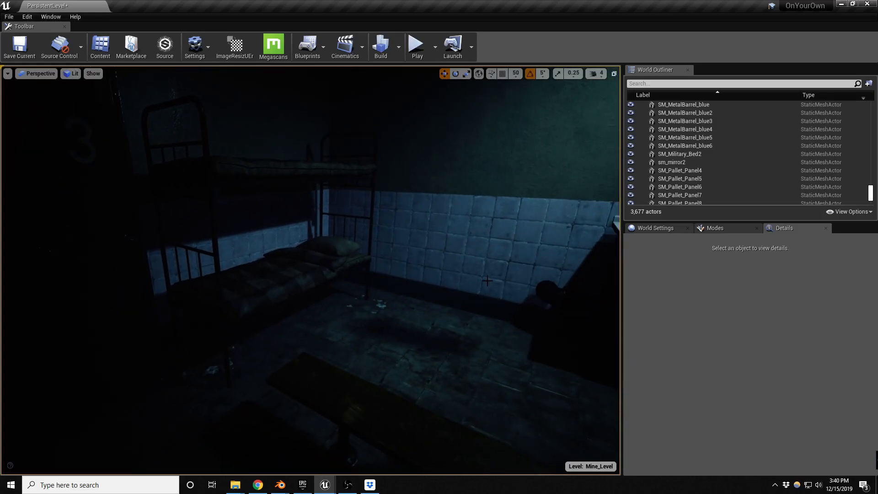
Save the level, then duplicate the trash barrel standing beside the numbered lockers.
key("ctrl+s")
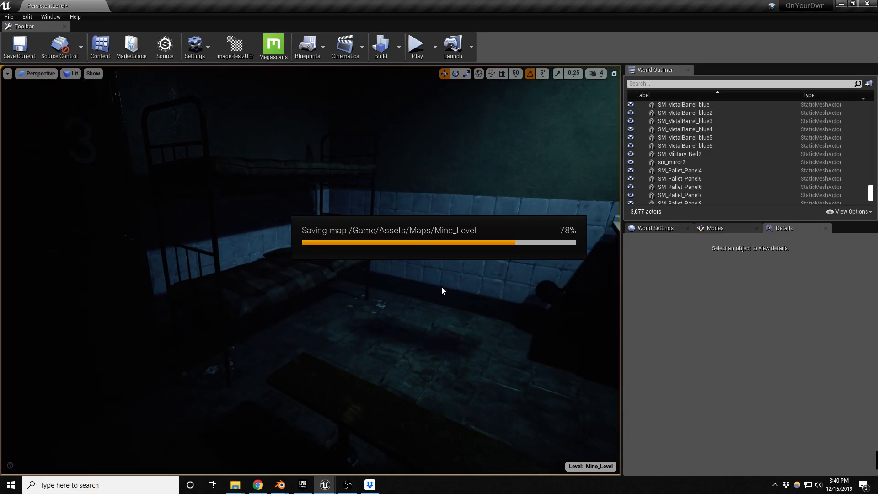
right_click_drag(503, 274, 714, 323)
key("w")
left_click(403, 276)
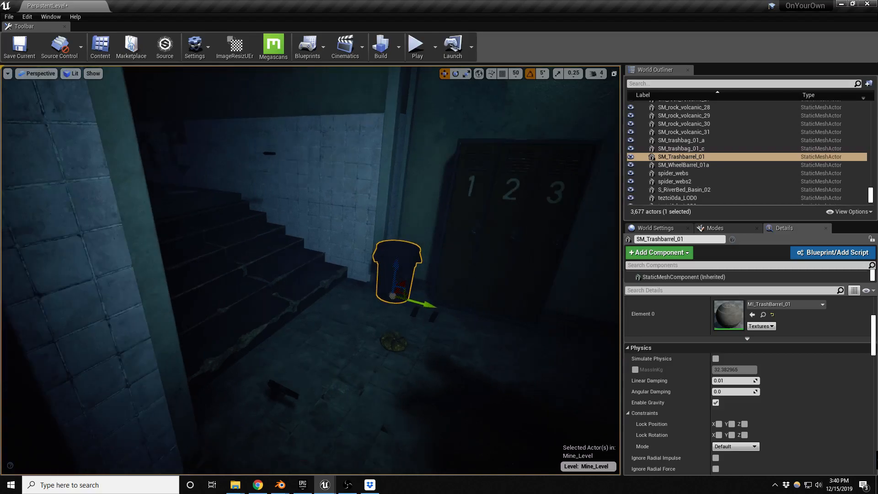
right_click_drag(403, 275, 379, 276)
key("s")
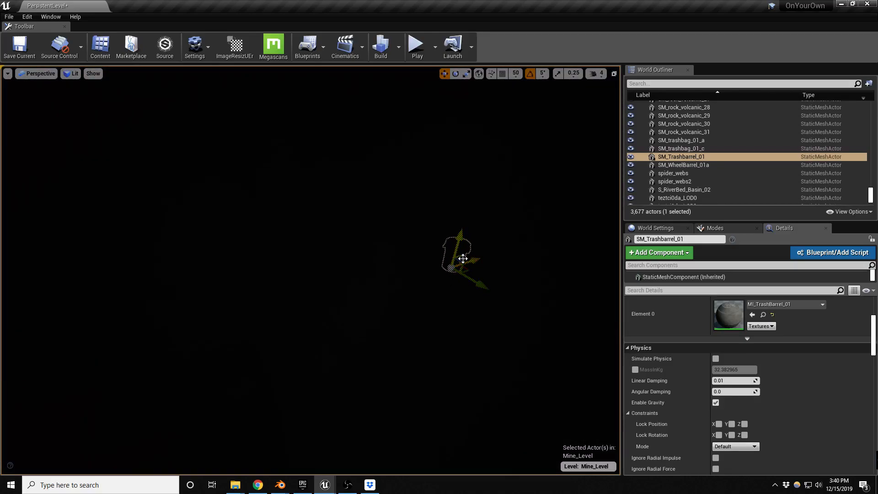
left_click_drag(463, 257, 14, 238, "alt")
Move the trash barrel copy beside the sink cabinet on the bunk bed side and rotate it about -120 degrees.
key("d")
right_click_drag(311, 269, 124, 297)
key("w")
key("s")
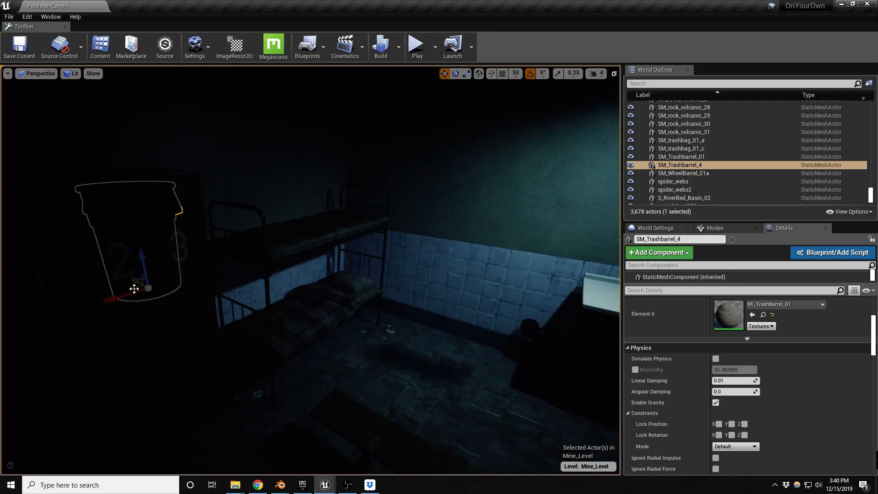
left_click_drag(138, 289, 530, 391)
key("e")
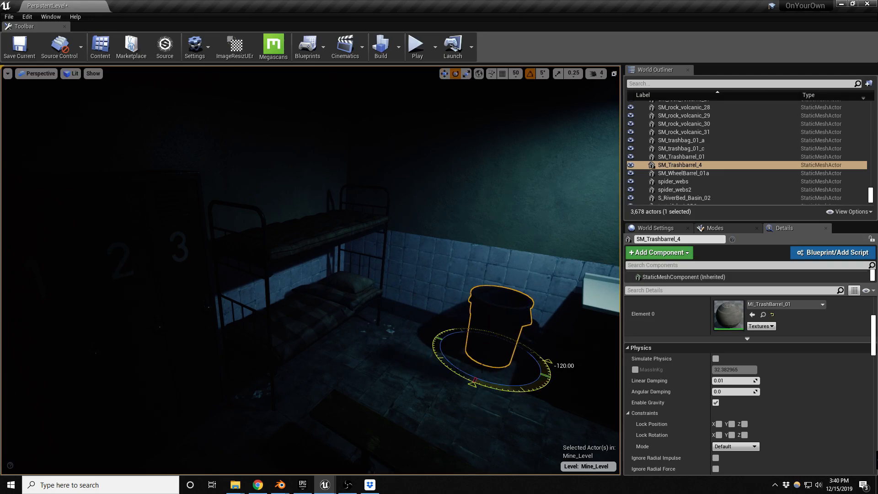
key("Escape")
right_click_drag(327, 317, 416, 357)
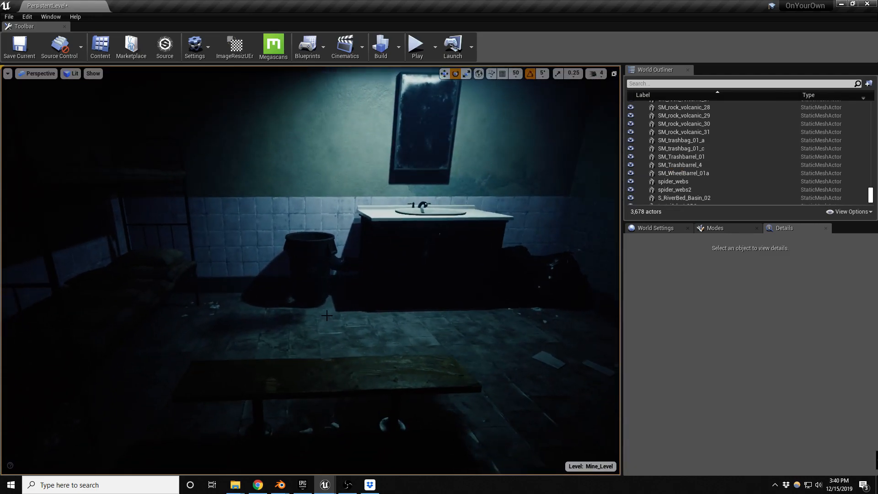
Lower the trash barrel beside the sink onto the floor and save the level.
left_click(310, 263)
key("w")
left_click_drag(311, 265, 311, 270)
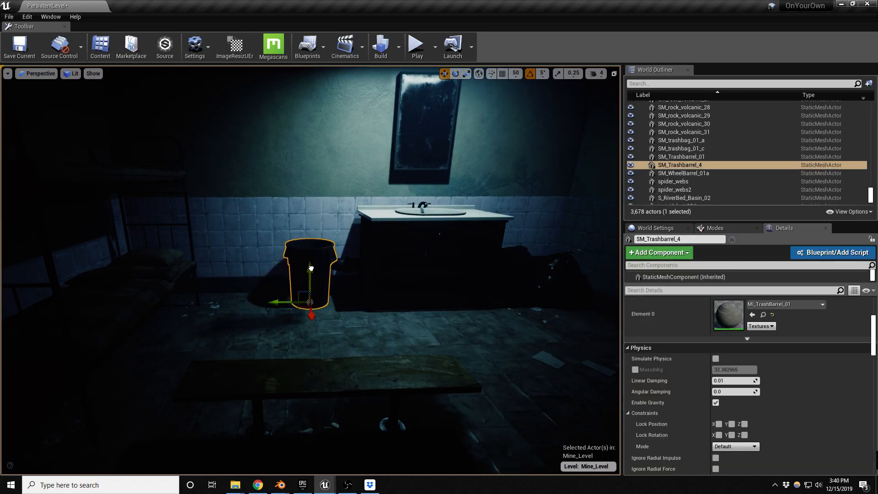
key("Escape")
mouse_move(311, 269)
right_mouse_down()
mouse_move(317, 249)
mouse_move(323, 257)
right_mouse_up()
key("s")
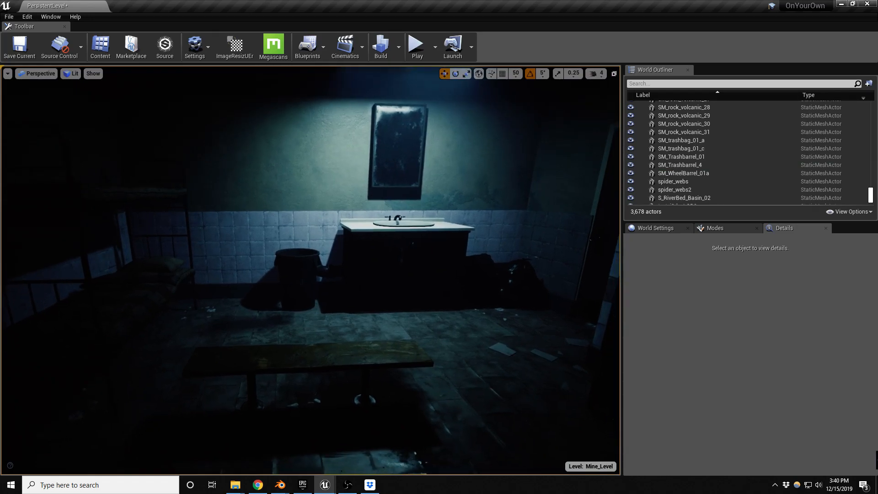
key("ctrl+s")
Pick out the damaged concrete decal in the room's broken wall corner in wireframe view and duplicate it onto the sink wall.
key("s")
mouse_move(318, 275)
right_mouse_down()
mouse_move(362, 256)
mouse_move(423, 267)
mouse_move(304, 263)
mouse_move(316, 270)
right_mouse_up()
key("w")
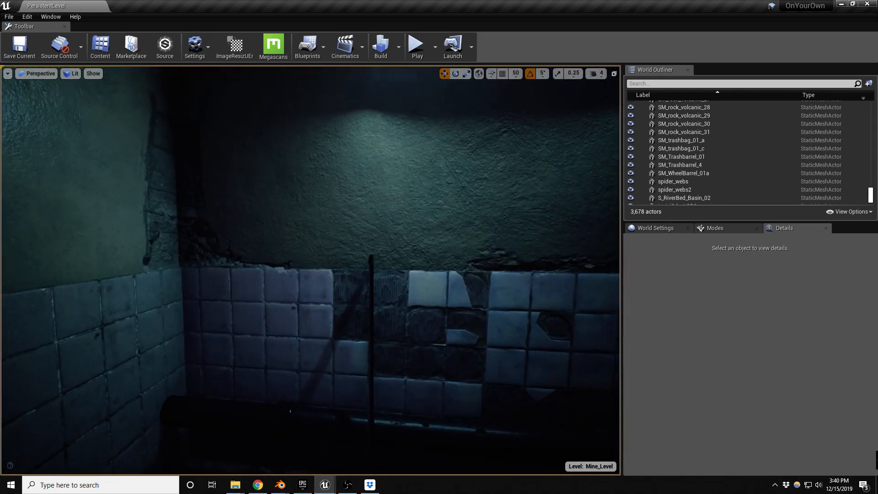
left_click(238, 269)
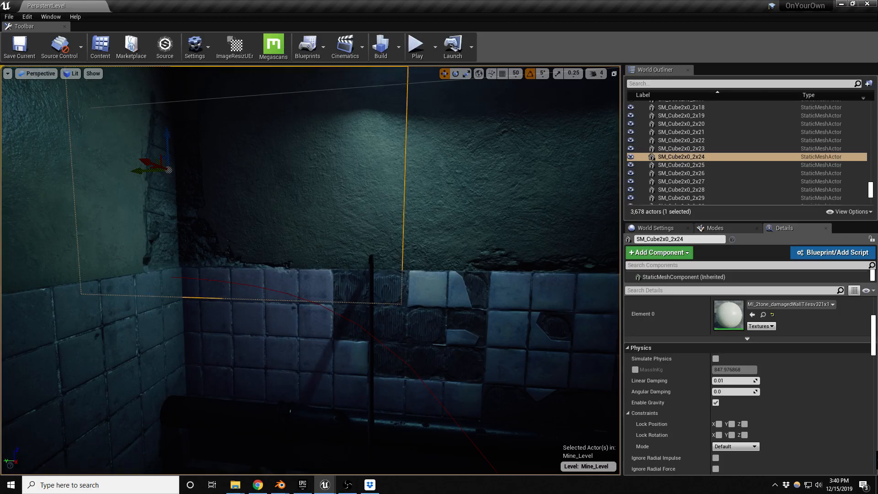
right_click_drag(341, 267, 318, 266)
key("alt+2")
left_click(252, 187)
right_click_drag(249, 197, 214, 193)
right_click_drag(535, 138, 325, 62)
key("alt+4")
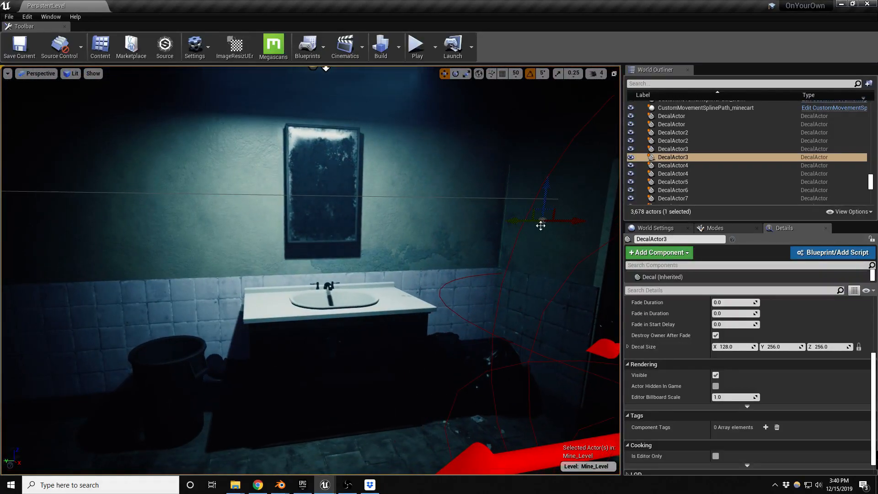
left_click_drag(519, 220, 186, 232, "alt")
Rotate the decal copy and move it along the sink wall toward the bunk bed.
right_click_drag(234, 238, 197, 238)
key("e")
left_click_drag(298, 197, 297, 246)
right_click_drag(298, 196, 251, 171)
left_click(386, 233)
key("w")
left_click_drag(415, 261, 188, 203)
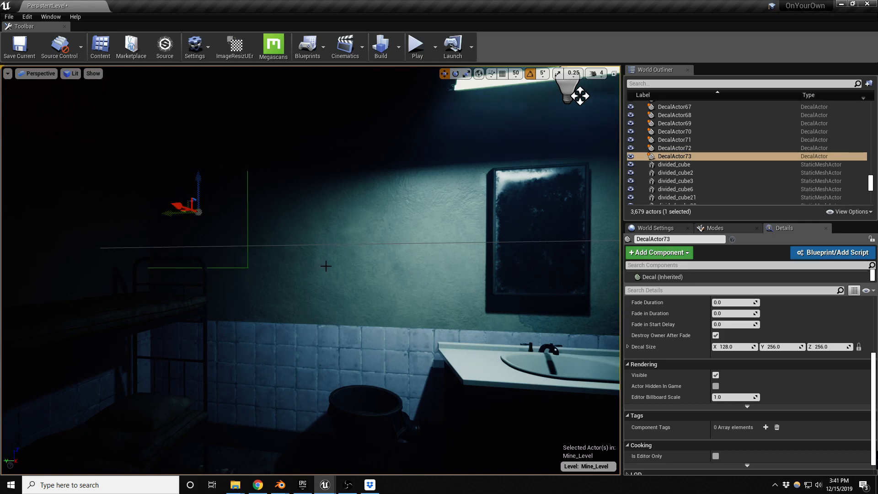
Reposition the decal copy in the dark wall corner above the bunk bed.
right_click_drag(579, 95, 532, 103)
key("w")
key("w")
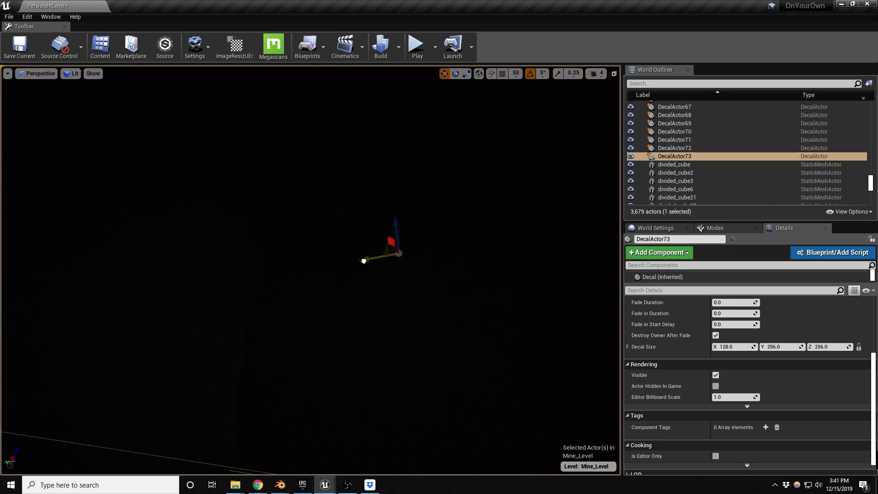
key("s")
right_click_drag(533, 102, 569, 87)
right_click_drag(594, 210, 567, 204)
left_click(293, 224)
right_click_drag(293, 224, 249, 199)
left_click_drag(292, 224, 206, 233, "alt")
left_click_drag(277, 233, 299, 264)
Shift the two ceiling slabs above the numbered doors sideways together and rescale them to cover the room's edge.
right_click_drag(299, 264, 224, 286)
left_click(300, 263)
right_click_drag(300, 264, 328, 234)
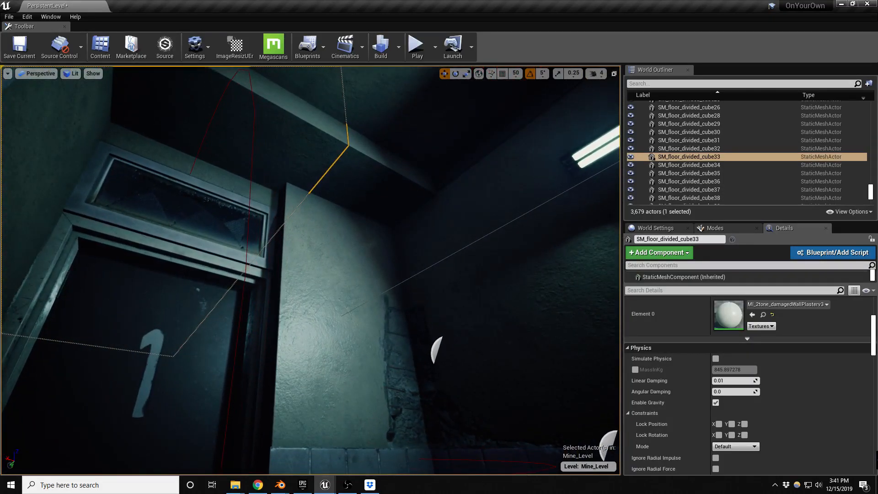
left_click(304, 172)
left_click(225, 131, "ctrl")
right_click_drag(229, 86, 373, 44)
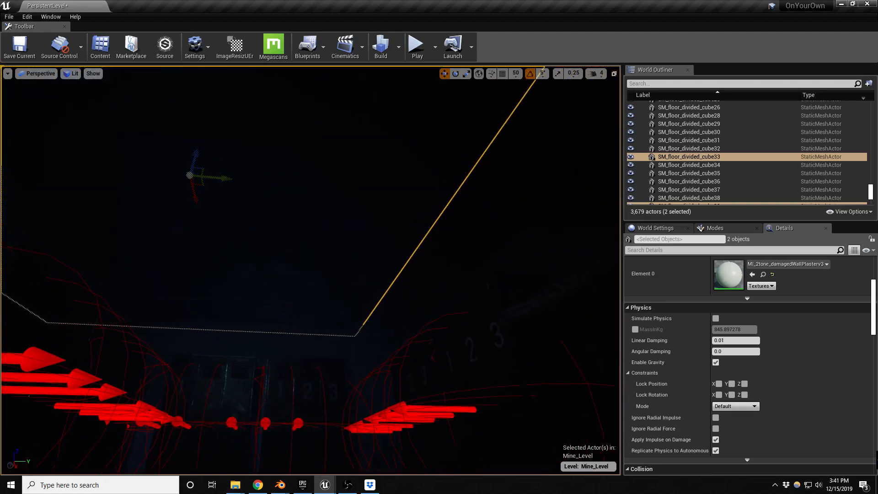
left_click_drag(224, 179, 284, 180)
right_click_drag(247, 190, 197, 190)
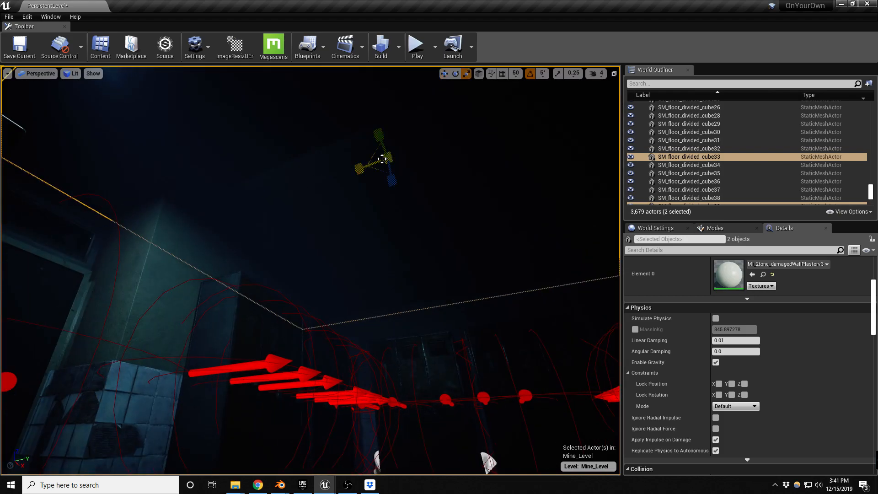
right_click_drag(196, 190, 231, 170)
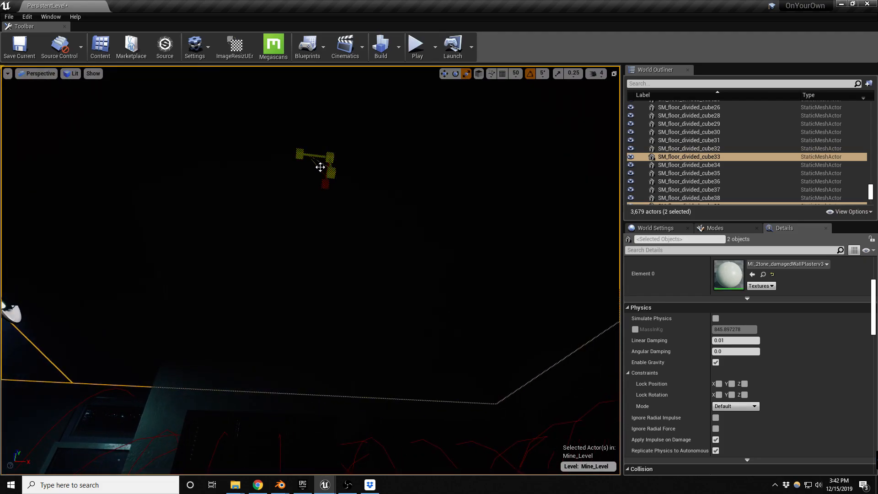
left_click_drag(321, 169, 317, 175)
right_click_drag(317, 175, 590, 187)
right_click_drag(329, 178, 373, 151)
key("Escape")
Widen the ceiling slab SM_floor_divided_cube62 above the sink area so it reaches the side walls.
left_click(402, 261)
right_click_drag(401, 261, 461, 297)
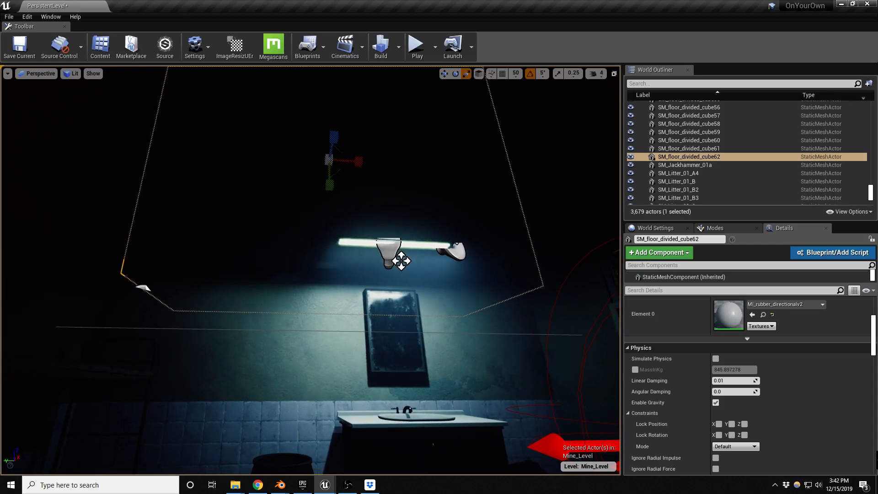
left_click_drag(358, 167, 366, 167)
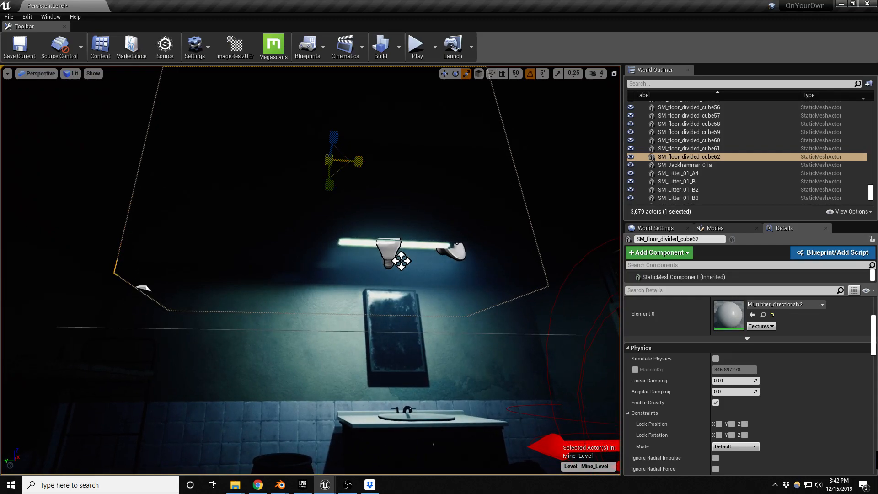
left_click_drag(310, 160, 299, 159)
key("Escape")
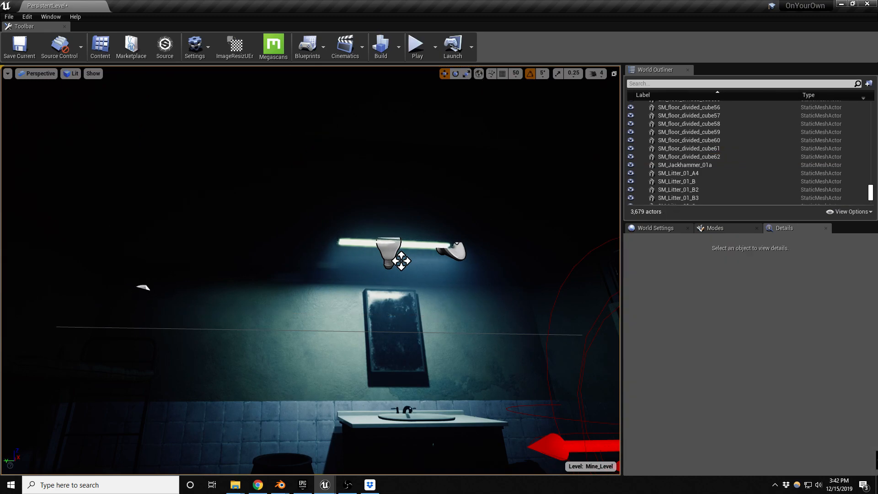
Duplicate the damage decal from the bunk bed corner into the opposite corner by the door and rotate it against the wall.
left_click(143, 288)
right_click_drag(143, 288, 154, 293)
left_click_drag(99, 298, 465, 305, "alt")
right_click_drag(465, 305, 502, 319)
key("w")
key("e")
left_click_drag(359, 278, 369, 317)
mouse_move(408, 346)
right_mouse_down()
mouse_move(462, 338)
mouse_move(407, 347)
right_mouse_up()
key("w")
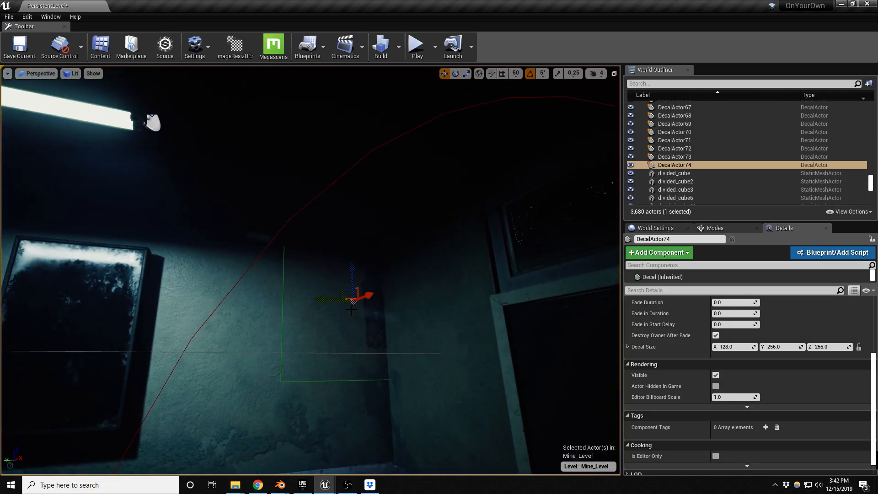
left_click_drag(344, 289, 325, 295)
Duplicate the door-corner decal lower down, rotate it, and place the damage just above the wall tiles.
left_click_drag(312, 304, 298, 364)
key("e")
mouse_move(240, 363)
right_mouse_down()
mouse_move(255, 363)
mouse_move(246, 364)
right_mouse_up()
left_click_drag(222, 358, 252, 309)
key("w")
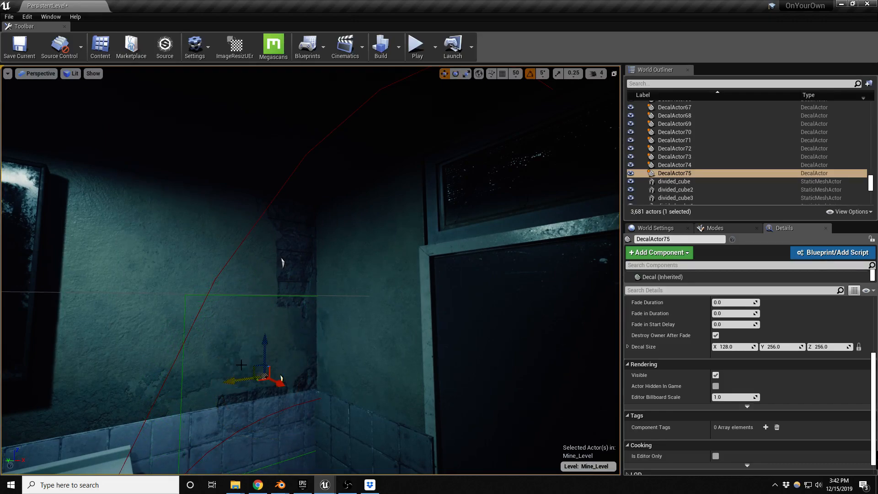
left_click_drag(281, 378, 278, 304)
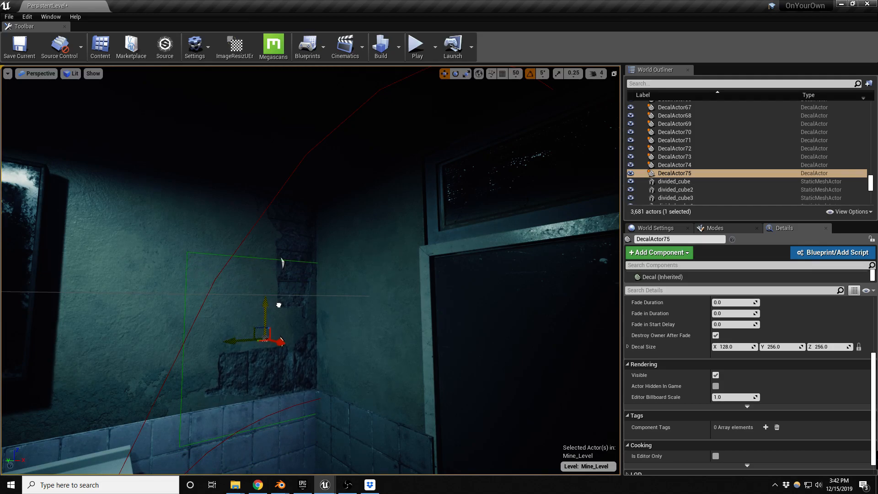
left_click_drag(280, 342, 279, 341)
Assign 03_Concrete_Damage_tdllabyb_4K_inst to the lower decal and turn and flatten it into a horizontal strip.
scroll(785, 376, "up", 5)
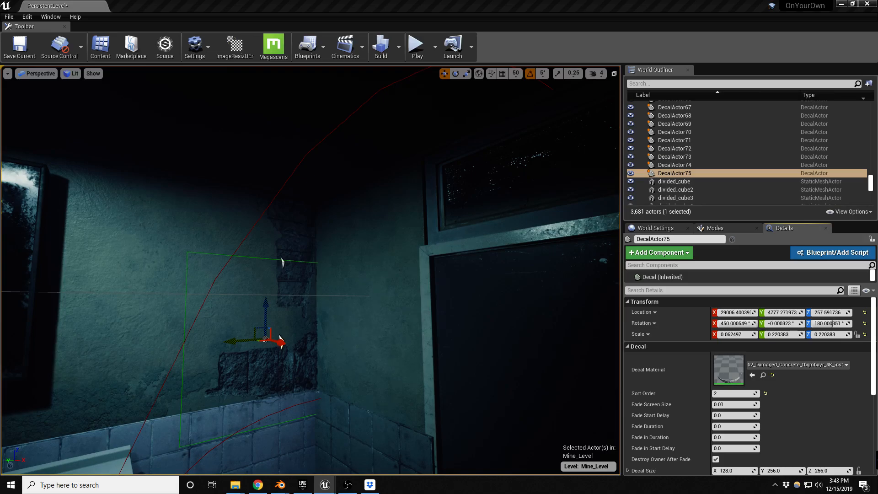
left_click(752, 375)
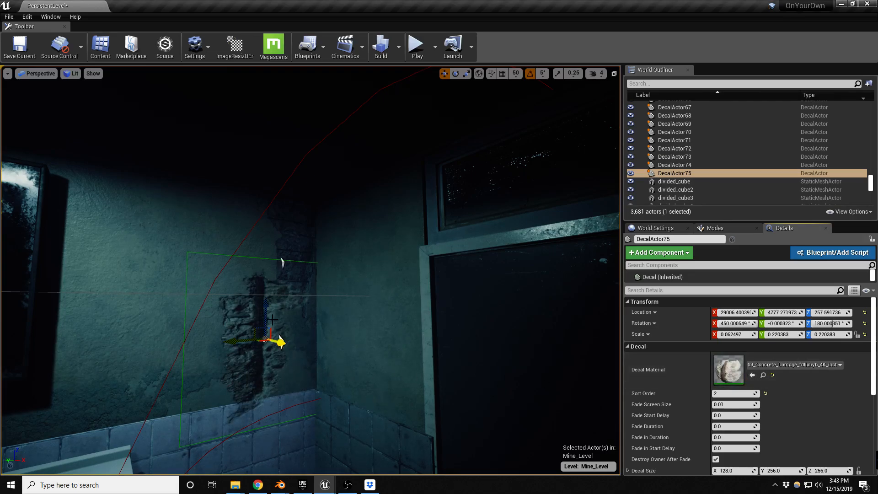
key("e")
key("r")
left_click_drag(265, 369, 265, 420)
left_click_drag(273, 353, 276, 269)
key("e")
right_click_drag(240, 329, 184, 347)
key("s")
key("w")
Move the concrete damage strip beneath the mirror behind the faucet, nudge its depth in the wall, and clear the selection.
left_click_drag(506, 270, 277, 318)
key("a")
right_click_drag(213, 362, 299, 378)
key("w")
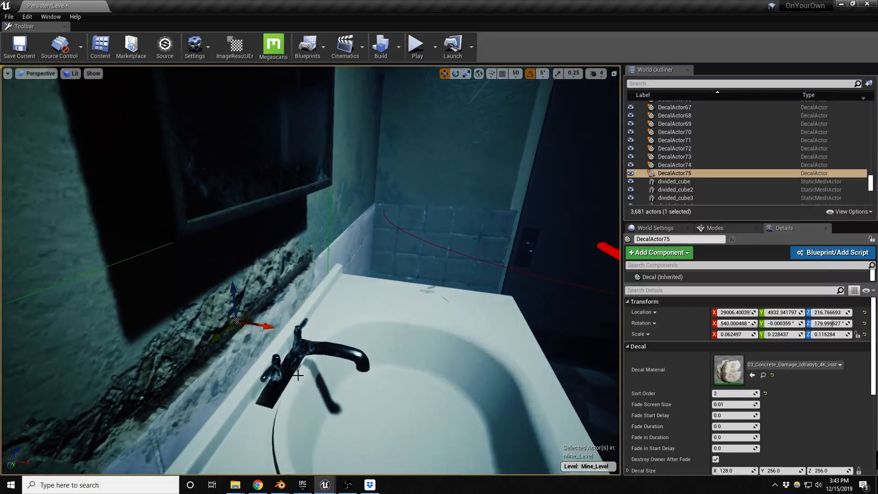
left_click_drag(266, 328, 263, 328)
key("s")
right_click_drag(283, 319, 327, 291)
key("Escape")
key("s")
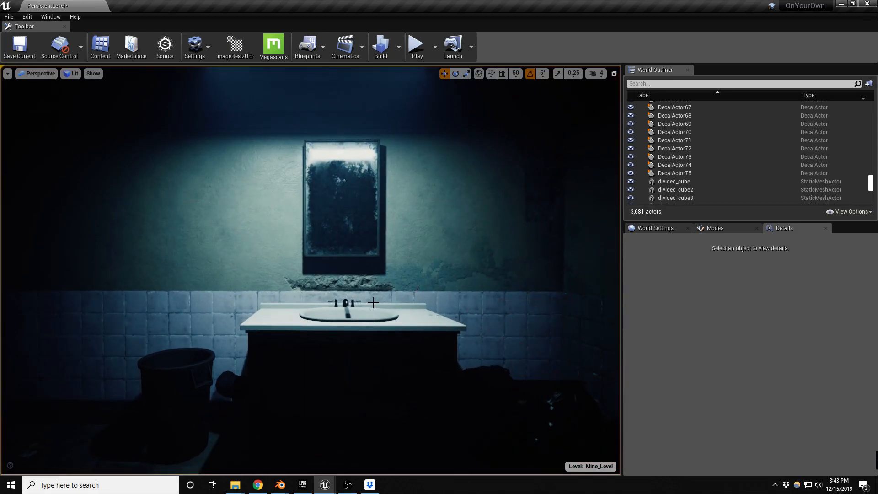
Duplicate the damage strip onto the wall on the bin side of the mirror and assign it MI_Decal_WallDirt1.
key("alt+2")
left_click(340, 286)
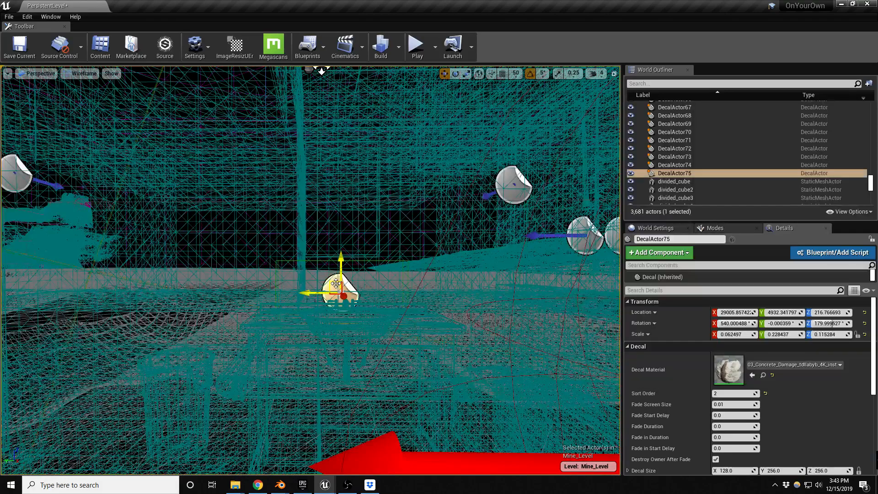
key("alt+4")
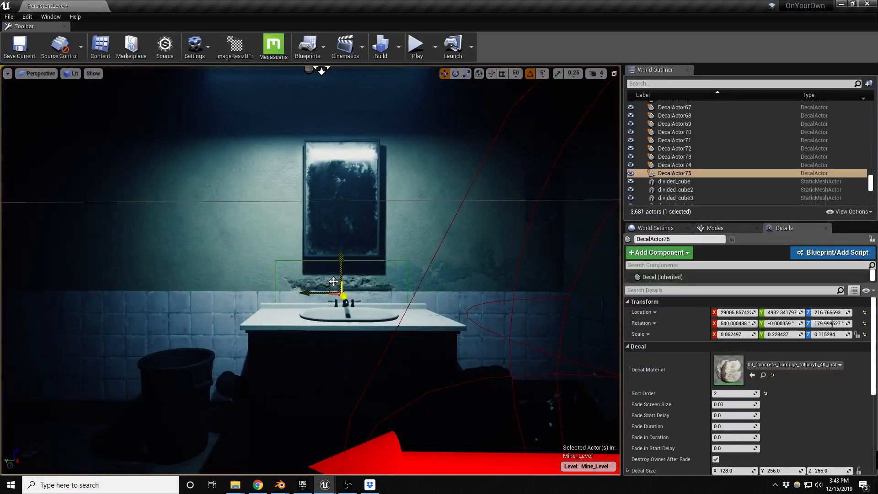
left_click_drag(332, 282, 232, 198, "alt")
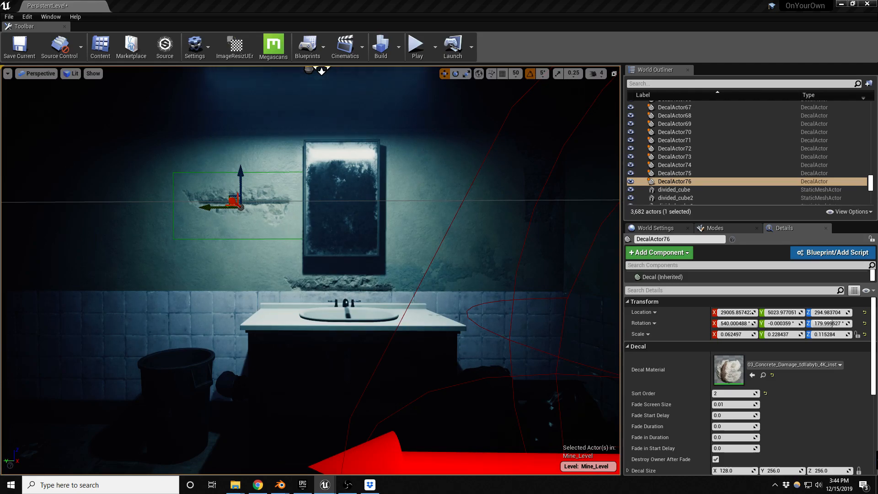
left_click(752, 376)
Enlarge the wall dirt decal to a scale of about 0.44 by 0.37 and move it closer to the mirror.
key("e")
right_click_drag(189, 273, 236, 256)
key("s")
key("w")
key("r")
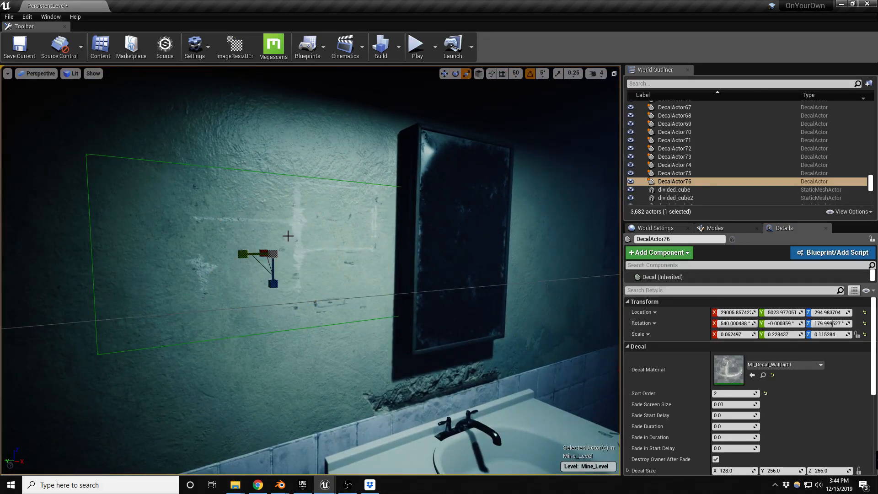
left_click_drag(273, 283, 274, 320)
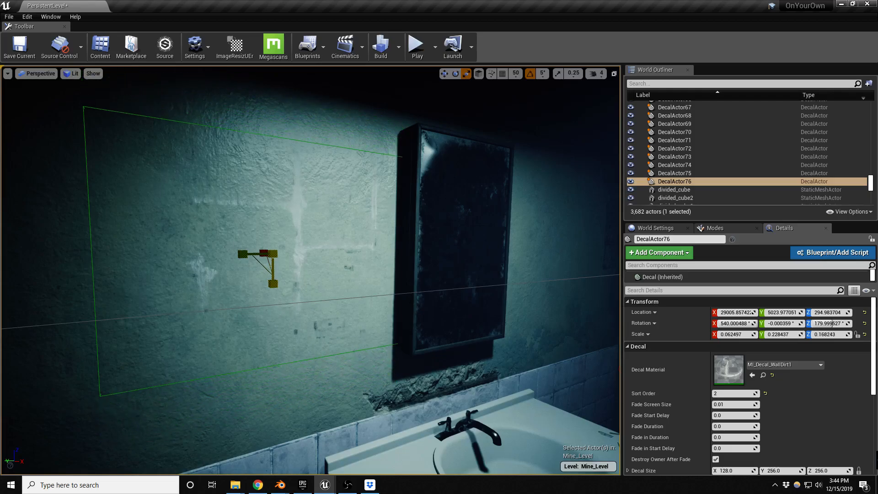
mouse_move(256, 266)
left_mouse_down()
mouse_move(269, 304)
mouse_move(257, 270)
mouse_move(261, 281)
left_mouse_up()
key("w")
left_click_drag(258, 245, 337, 245)
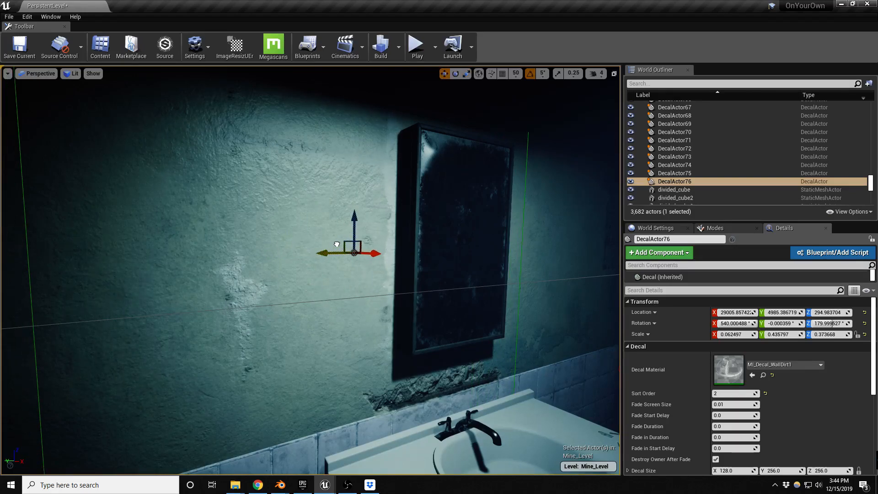
Duplicate the wall dirt decal to the wall on the far side of the mirror and rotate the copy 90 degrees.
mouse_move(287, 235)
right_mouse_down()
mouse_move(196, 235)
mouse_move(282, 245)
right_mouse_up()
key("s")
left_click_drag(241, 256, 521, 268, "alt")
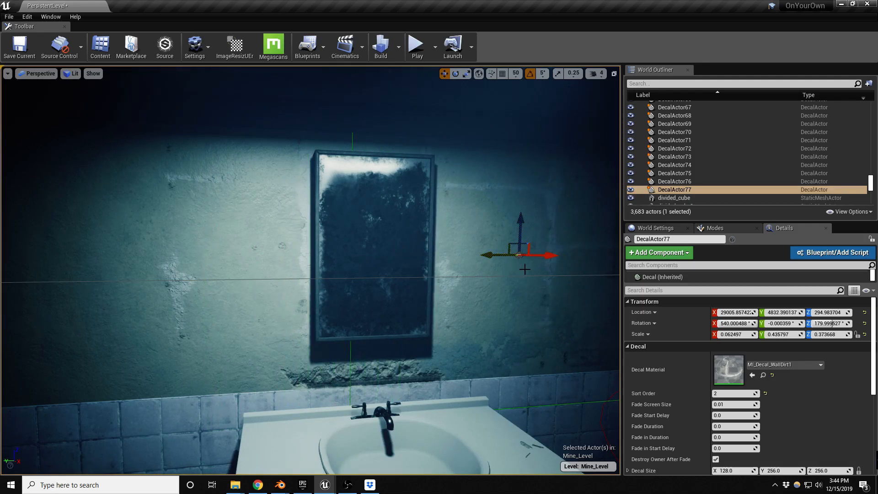
mouse_move(530, 287)
right_mouse_down()
mouse_move(565, 287)
mouse_move(546, 291)
right_mouse_up()
key("e")
left_click_drag(436, 233, 455, 255)
Enlarge the rotated wall dirt decal to a scale of about 1.09 by 1.02.
key("r")
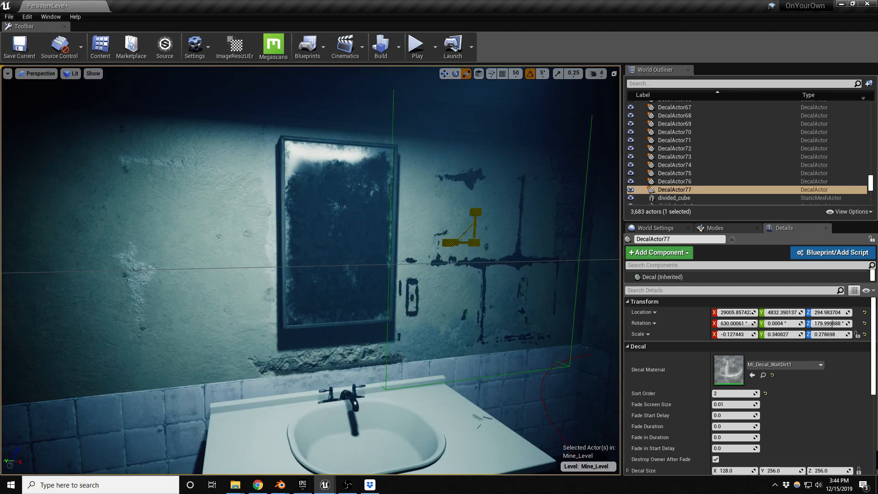
key("ctrl+z")
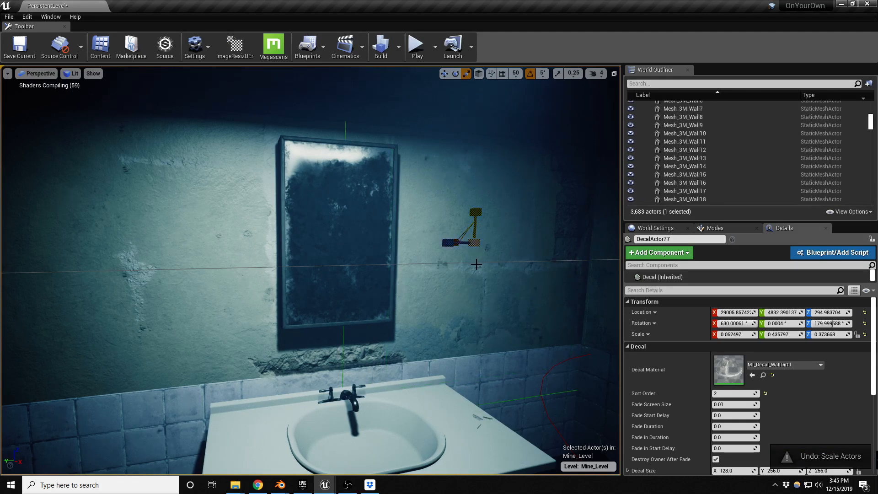
right_click_drag(463, 259, 462, 276)
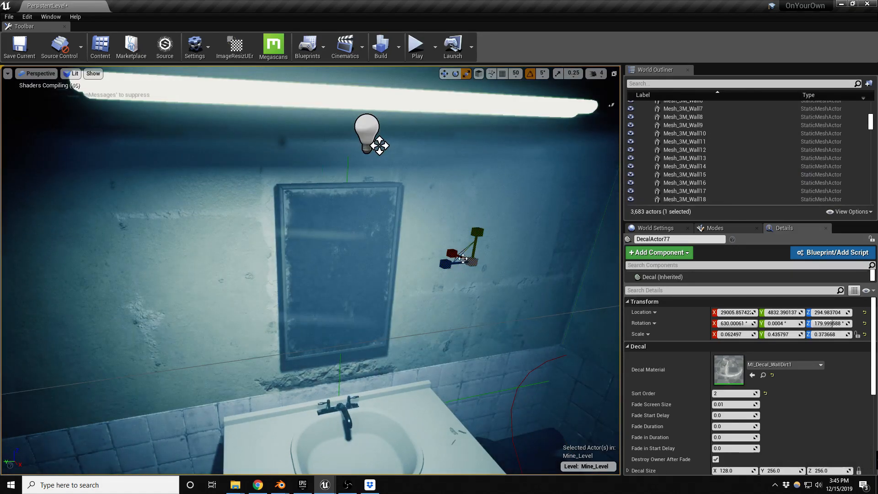
left_click_drag(464, 252, 500, 229)
right_click_drag(502, 266, 521, 270)
Move the enlarged dirt decal to the wall on the trash barrel side of the mirror and lower it toward the tiles.
key("w")
left_click_drag(441, 247, 103, 321)
key("s")
right_click_drag(408, 369, 450, 389)
right_click_drag(299, 361, 298, 360)
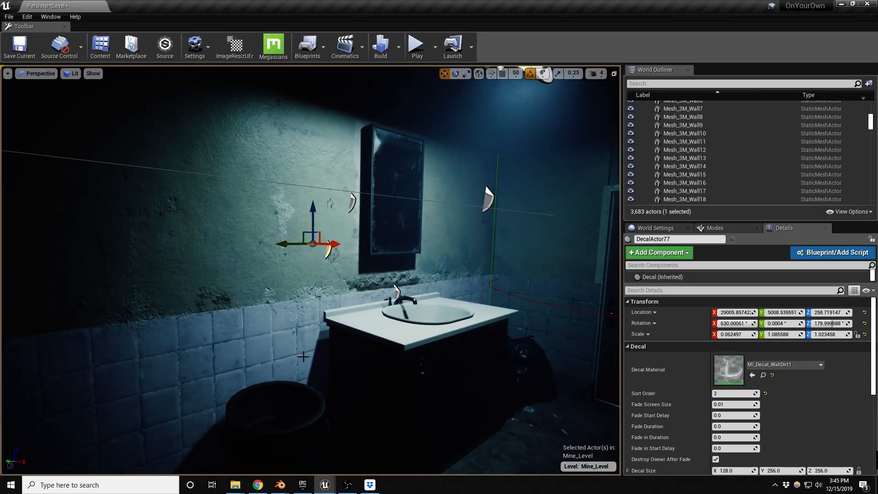
Turn off Receives Decals on the tiled wall section beside the trash barrel.
left_click(297, 361)
left_click(683, 290)
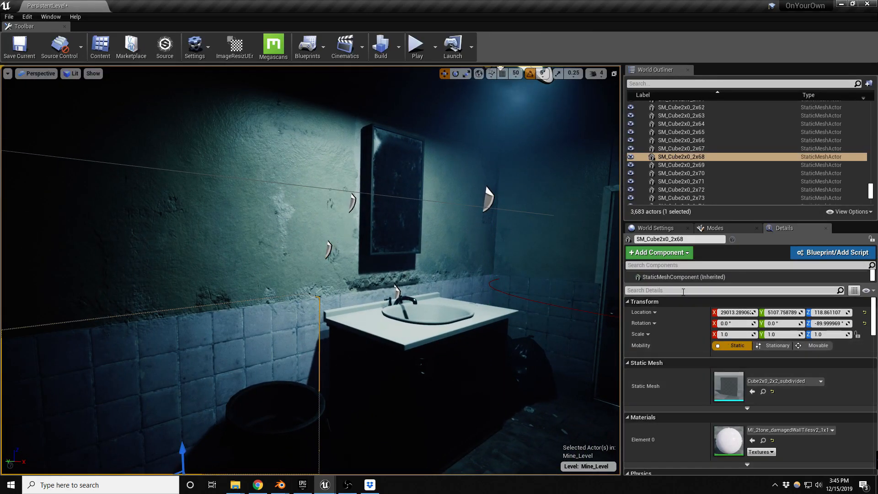
type("deca")
left_click(715, 317)
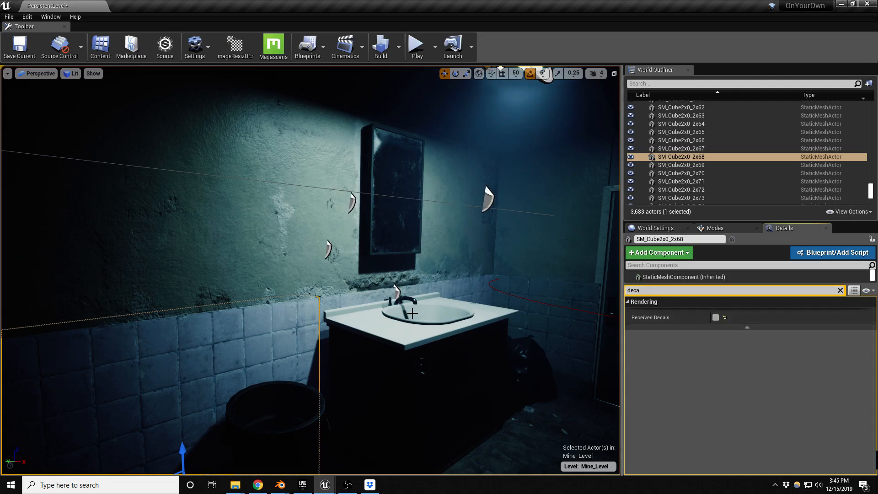
Turn off Receives Decals on the tiled wall section at the far end of the sink counter and clear the selection.
left_click(341, 302)
key("f")
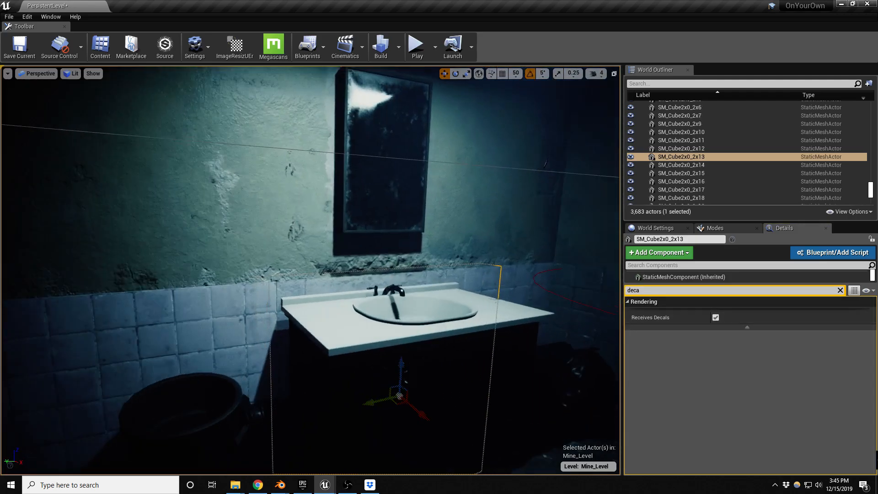
right_click_drag(510, 324, 510, 325)
left_click(510, 325)
left_click(717, 317)
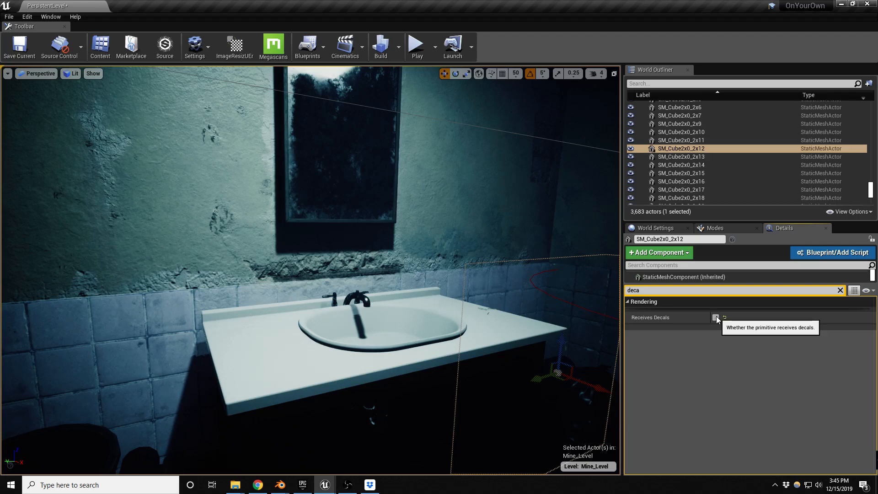
right_click_drag(470, 299, 460, 295)
key("Escape")
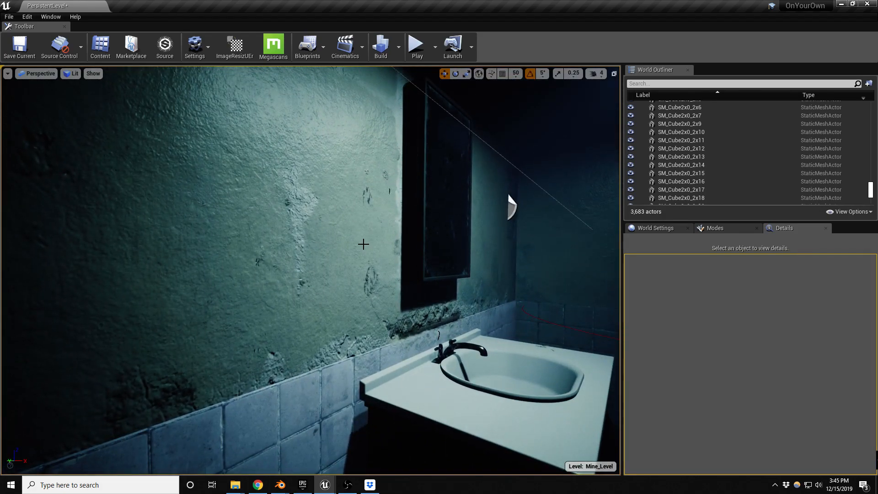
Locate the wall dirt decal beside the mirror in wireframe view and return to the lit view.
left_click(510, 206)
right_click_drag(511, 207, 510, 206)
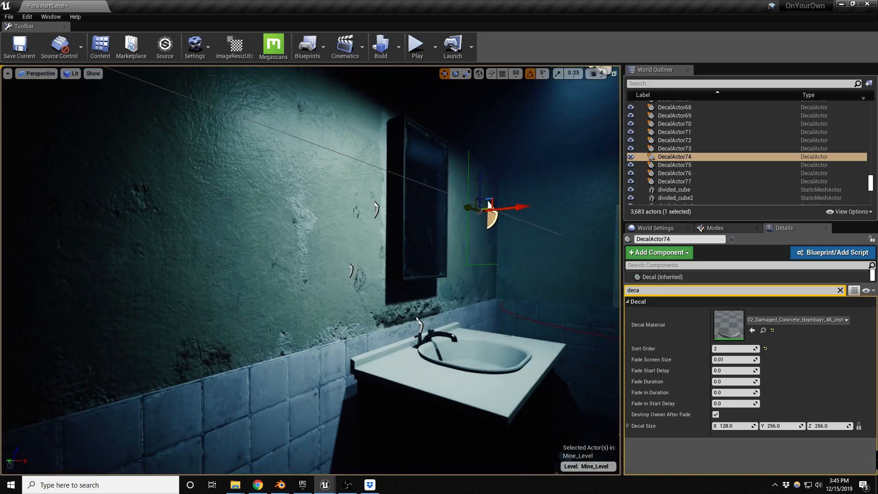
key("alt+2")
left_click(357, 211)
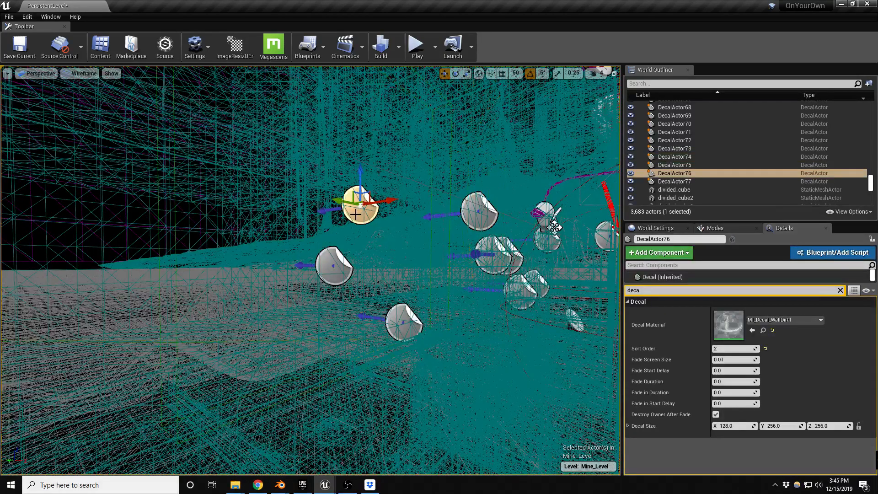
key("alt+4")
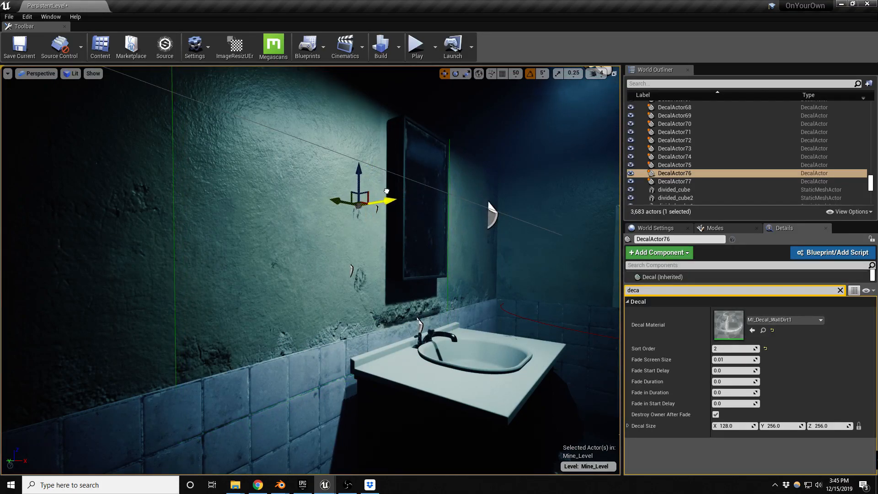
Turn off Receives Decals on the wall mirror and save the level.
left_click(398, 192)
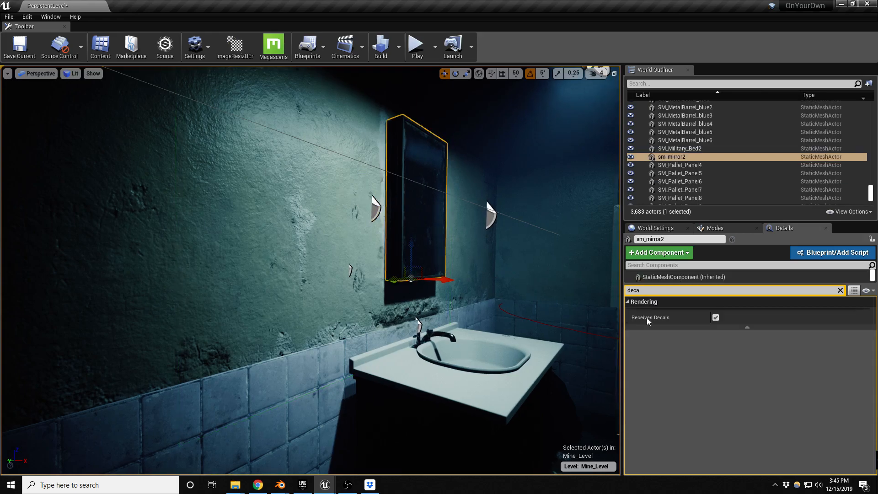
left_click(717, 318)
right_click_drag(474, 300, 388, 301)
key("d")
right_click_drag(432, 286, 435, 287)
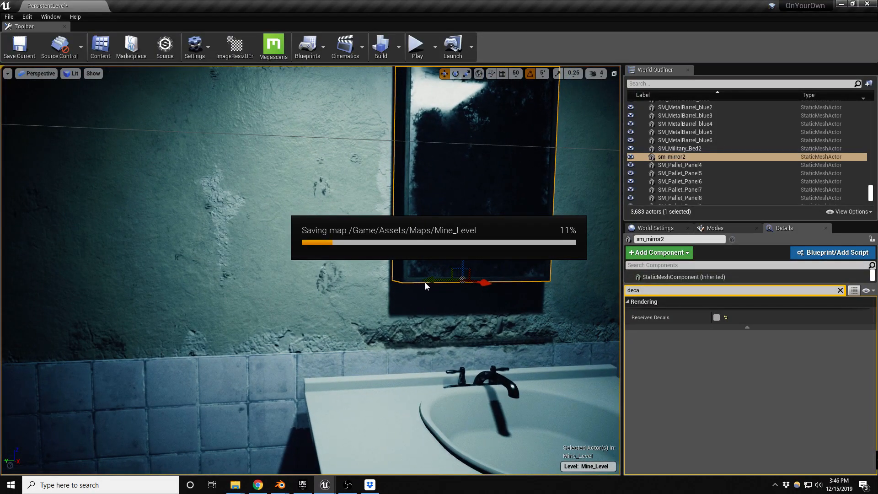
key("s")
right_click_drag(436, 288, 418, 289)
middle_click_drag(412, 138, 477, 73)
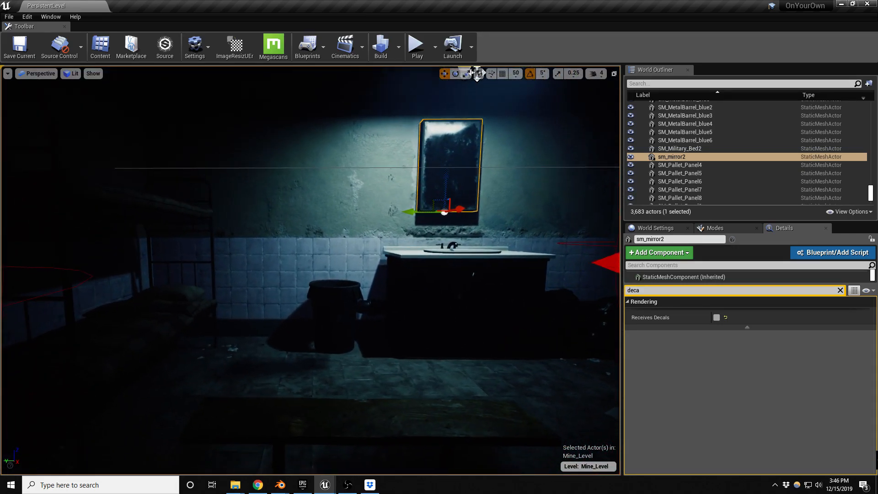
Vertex-paint wear onto the upper wall section above the bunk bed using a brush radius of about 28.2.
right_click_drag(311, 269, 202, 268)
key("w")
left_click(347, 254)
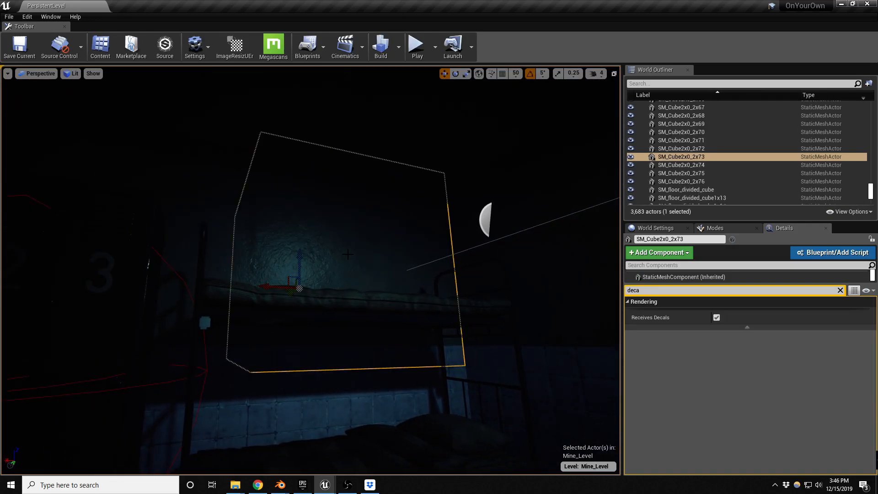
key("shift+2")
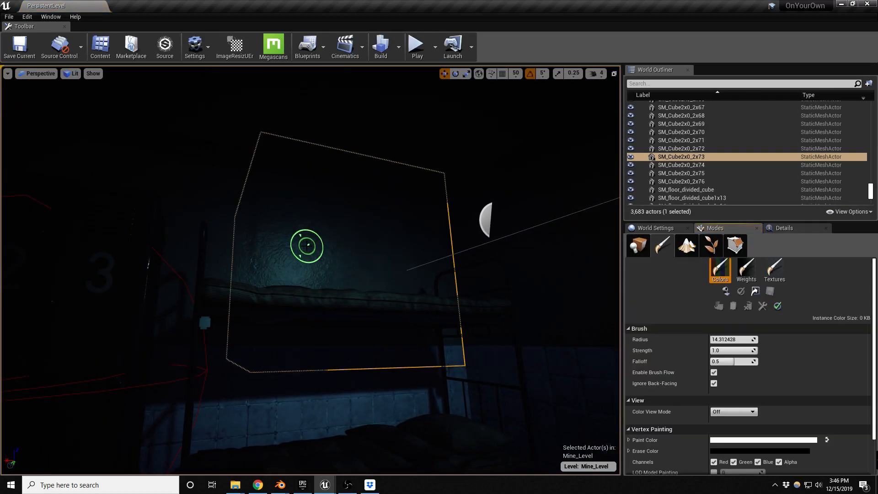
key("bracketright")
key("bracketright")
key("bracketright")
key("bracketright")
right_click_drag(313, 244, 312, 233)
key("w")
mouse_move(268, 212)
left_mouse_down()
mouse_move(345, 231)
mouse_move(389, 226)
left_mouse_up()
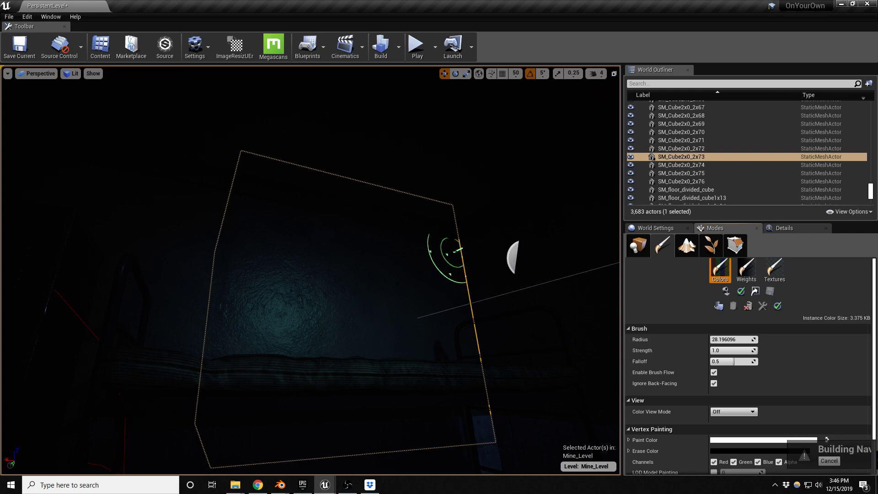
Paint the same wear across the adjoining upper wall sections around the bunk bed's corner.
right_click_drag(445, 256, 447, 330)
key("w")
left_click(417, 338)
mouse_move(373, 305)
left_mouse_down()
mouse_move(265, 306)
mouse_move(299, 318)
left_mouse_up()
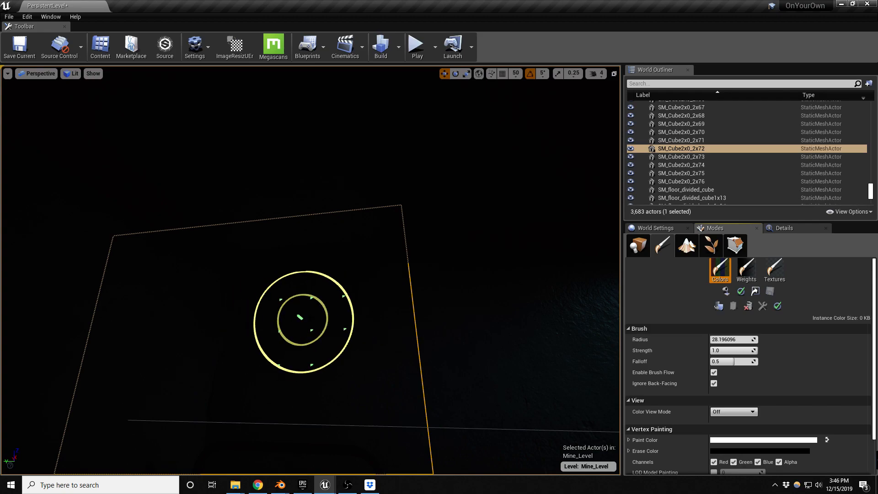
left_click(484, 347)
mouse_move(415, 296)
left_mouse_down()
mouse_move(450, 274)
mouse_move(512, 262)
mouse_move(441, 298)
left_mouse_up()
Return to Place mode and save the level with the painted bunk walls.
mouse_move(441, 298)
right_mouse_down()
mouse_move(485, 283)
mouse_move(498, 302)
mouse_move(483, 308)
mouse_move(458, 389)
mouse_move(424, 305)
right_mouse_up()
key("s")
key("q")
key("shift+1")
key("ctrl+s")
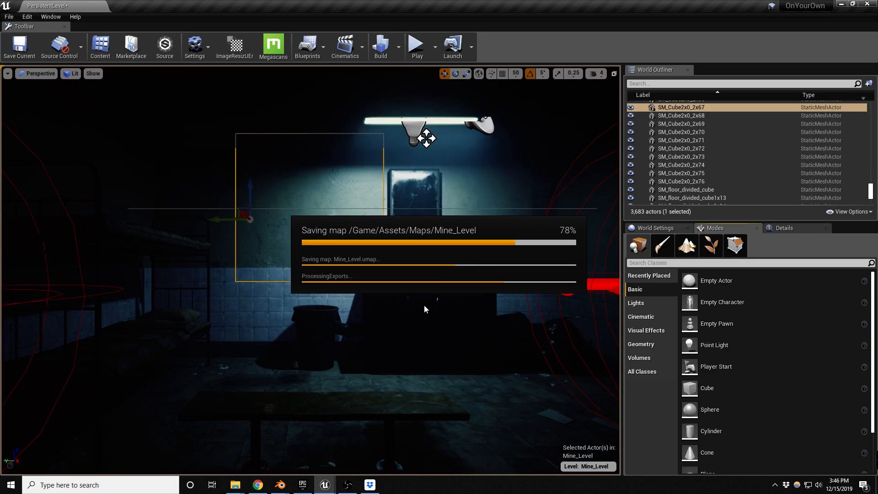
Vertex-paint peeling damage up the outer wall corner beside the door using a brush radius of about 16.9.
key("w")
right_click_drag(424, 305, 574, 274)
left_click(389, 238)
right_click_drag(389, 238, 394, 243)
key("s")
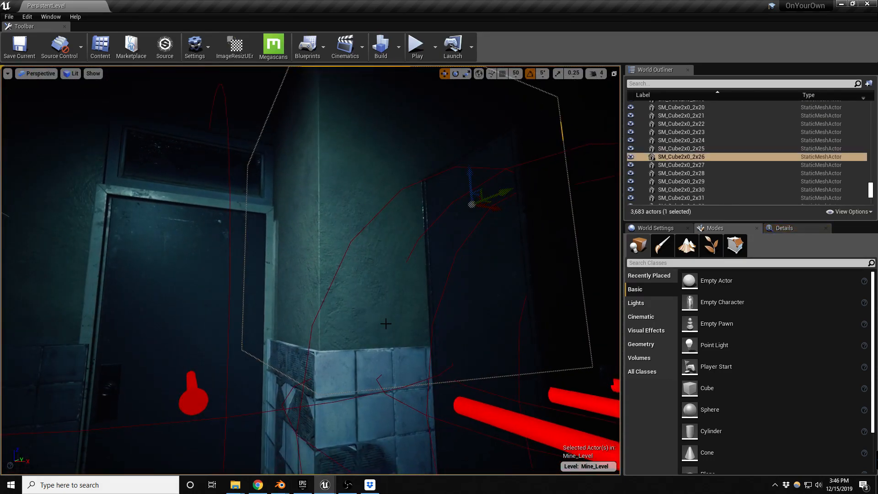
key("shift+2")
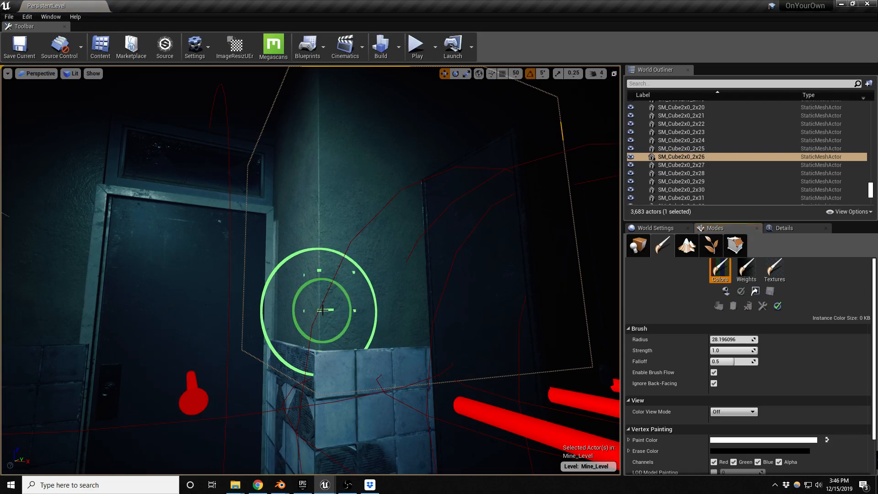
key("bracketleft")
key("bracketleft")
key("bracketleft")
key("bracketleft")
key("bracketleft")
key("bracketleft")
key("bracketleft")
key("bracketleft")
key("bracketleft")
key("bracketleft")
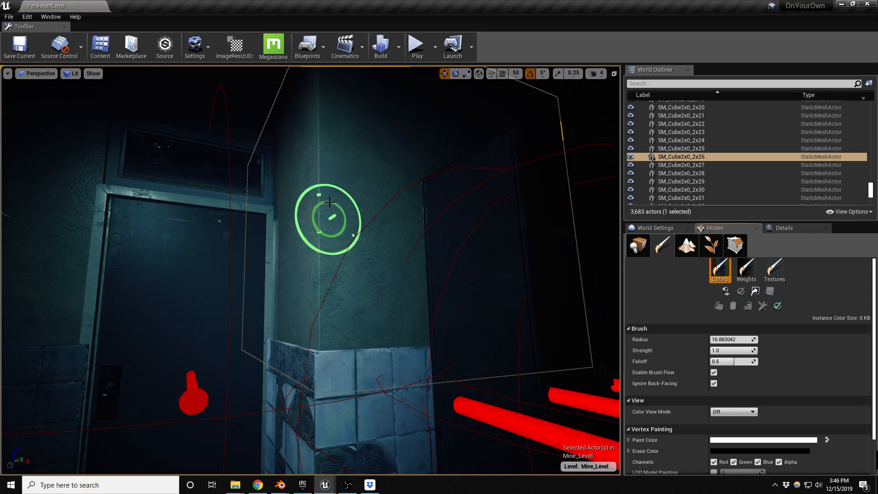
mouse_move(325, 335)
left_mouse_down()
mouse_move(323, 290)
mouse_move(314, 309)
mouse_move(330, 205)
mouse_move(328, 320)
mouse_move(320, 192)
mouse_move(335, 108)
left_mouse_up()
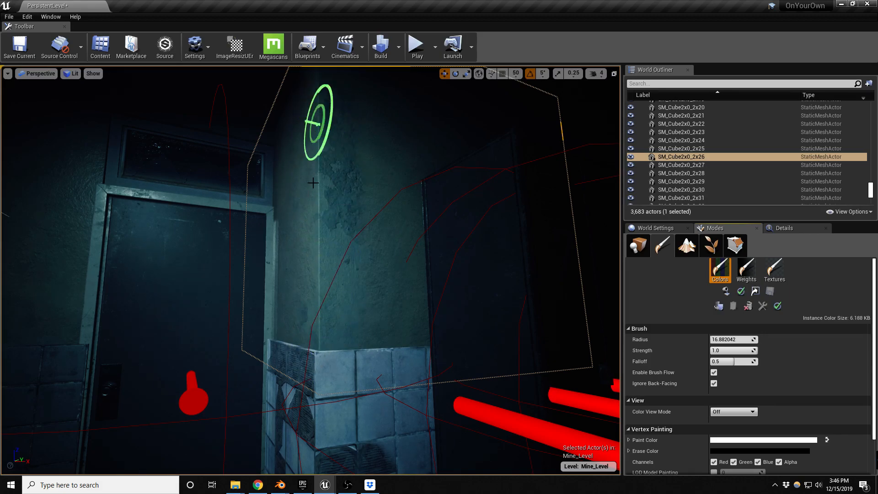
Continue painting wear down both faces of the door-side wall corner and along the edge above the tiles.
right_click_drag(314, 176, 313, 149)
mouse_move(314, 169)
left_mouse_down()
mouse_move(310, 108)
mouse_move(310, 211)
left_mouse_up()
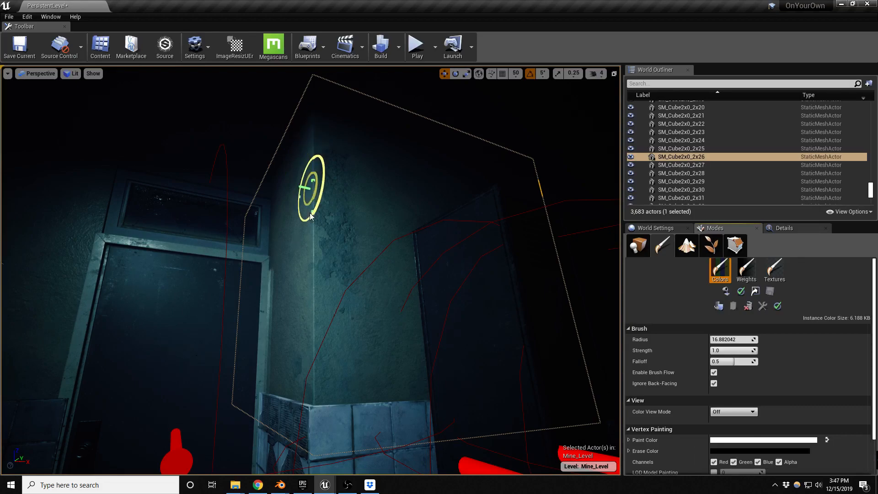
left_click_drag(306, 390, 323, 369)
key("a")
right_click_drag(353, 338, 347, 265)
mouse_move(346, 264)
left_mouse_down()
mouse_move(370, 216)
mouse_move(354, 315)
mouse_move(372, 347)
left_mouse_up()
key("d")
mouse_move(361, 367)
right_mouse_down()
mouse_move(274, 363)
mouse_move(360, 351)
right_mouse_up()
mouse_move(347, 261)
left_mouse_down()
mouse_move(323, 181)
mouse_move(339, 244)
mouse_move(331, 312)
left_mouse_up()
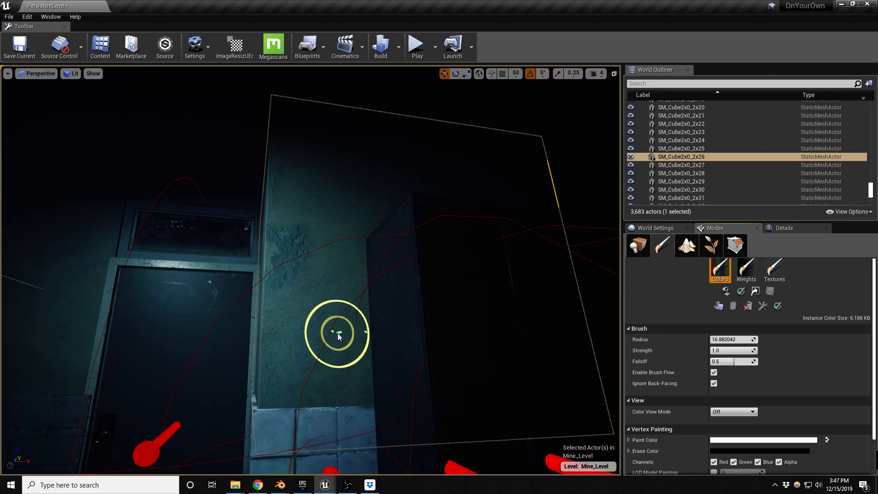
left_click_drag(332, 393, 353, 406)
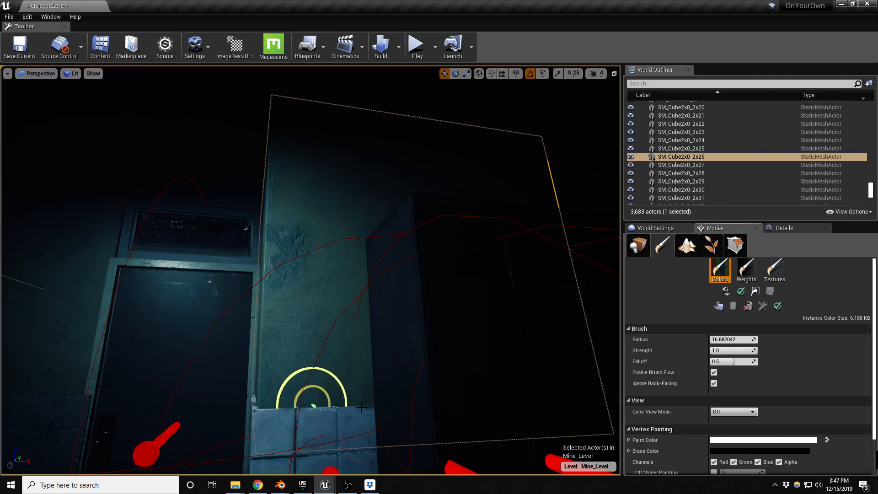
Paint wear low on the plaster wall in the corner between the sink and the door, and select the mirror wall section.
right_click_drag(319, 373, 250, 394)
key("w")
left_click_drag(218, 315, 270, 334)
right_click_drag(280, 316, 237, 321)
left_click(262, 256)
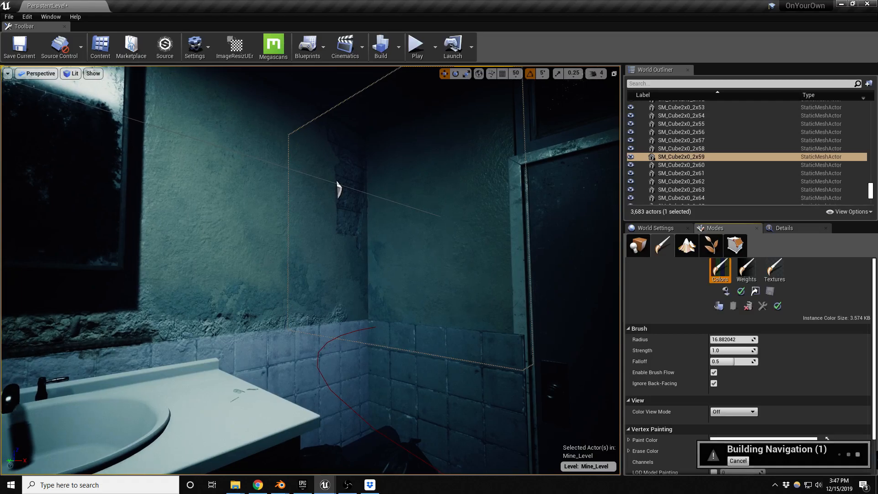
Leave vertex painting for Place mode and save the level.
right_click_drag(317, 246, 278, 237)
key("shift+1")
key("s")
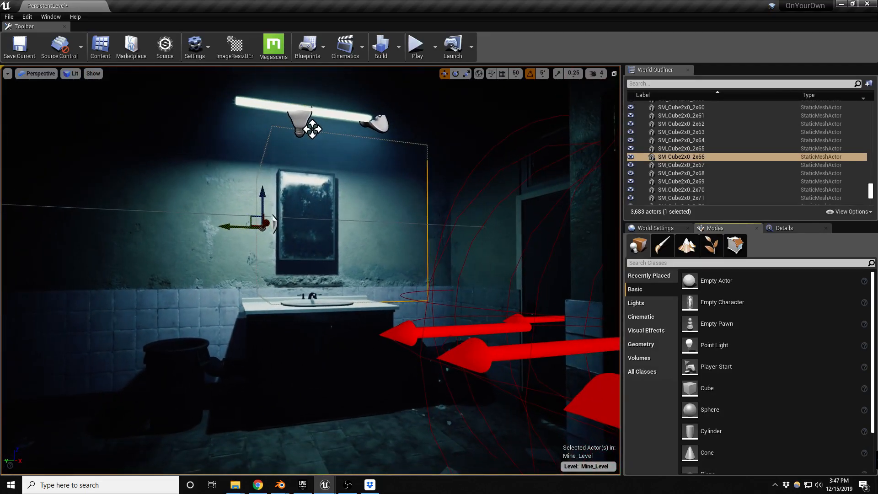
key("ctrl+s")
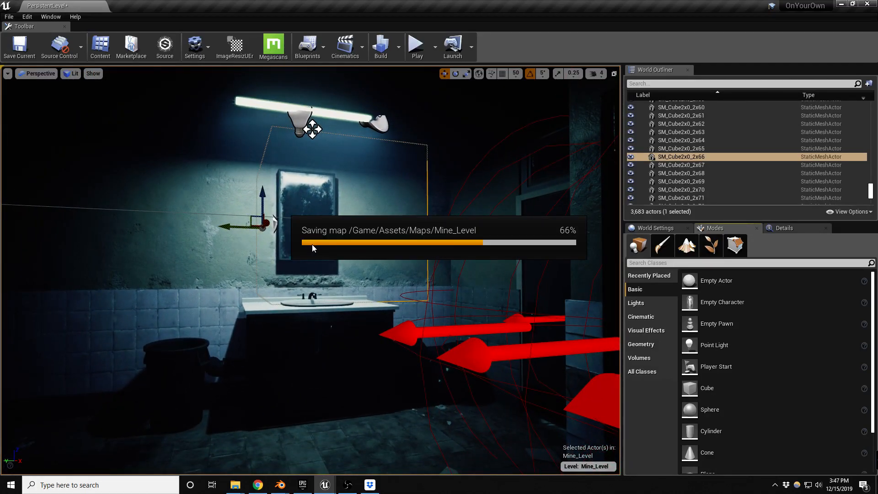
Vertex-paint broken and missing tiles onto the tiled wall section beside the trash barrel and return to Place mode.
right_click_drag(278, 237, 250, 265)
key("s")
key("s")
key("w")
key("w")
right_click_drag(394, 75, 410, 122)
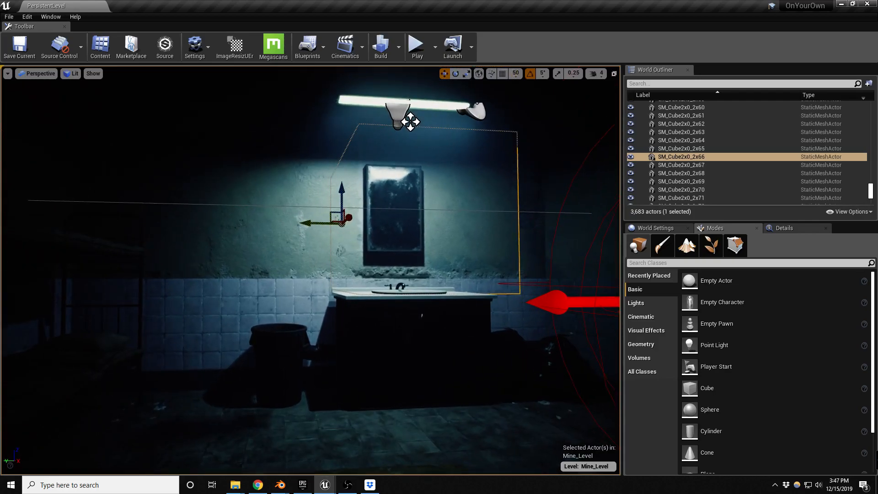
left_click(206, 325)
key("w")
mouse_move(270, 320)
right_mouse_down()
mouse_move(256, 321)
mouse_move(263, 332)
mouse_move(270, 320)
right_mouse_up()
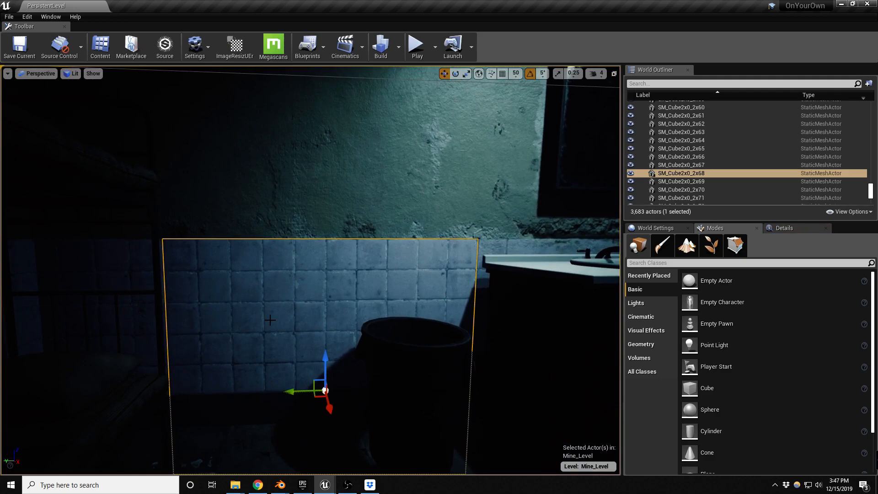
key("shift+2")
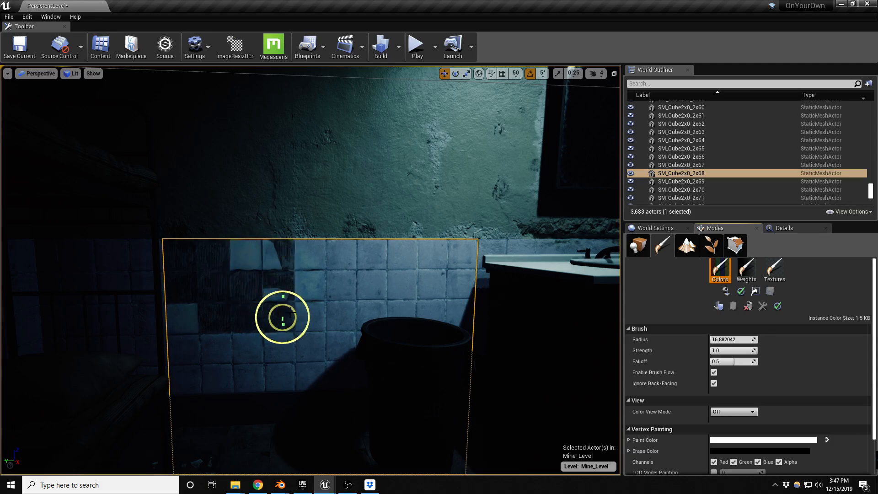
mouse_move(322, 299)
right_mouse_down()
mouse_move(332, 309)
mouse_move(430, 288)
mouse_move(450, 329)
right_mouse_up()
key("shift+1")
key("w")
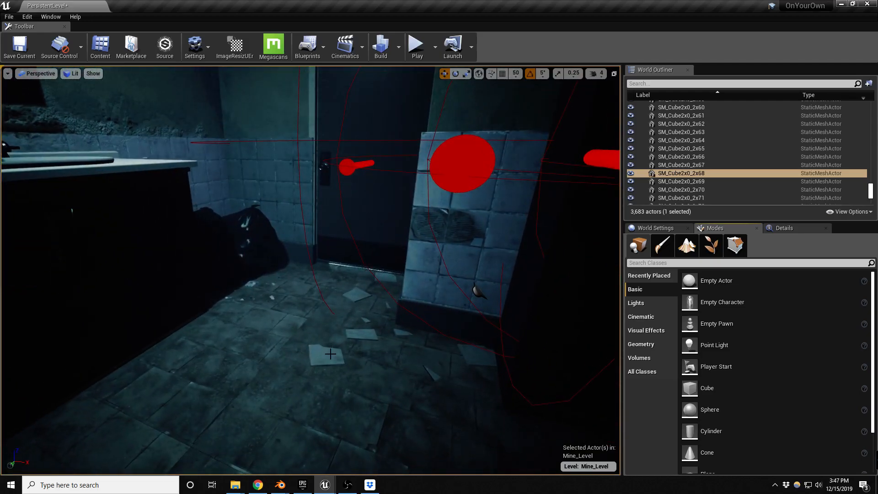
Duplicate the scattered broken tile pieces onto the floor below the damaged wall tiles beside the trash barrel, and save the level.
left_click(332, 352)
right_click_drag(331, 352, 297, 348)
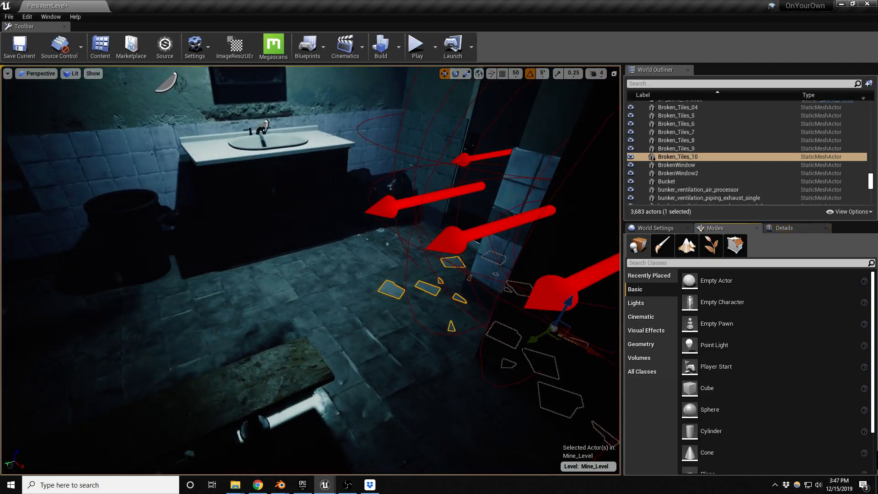
left_click_drag(557, 339, 72, 274, "alt")
right_click_drag(72, 283, 13, 284)
key("w")
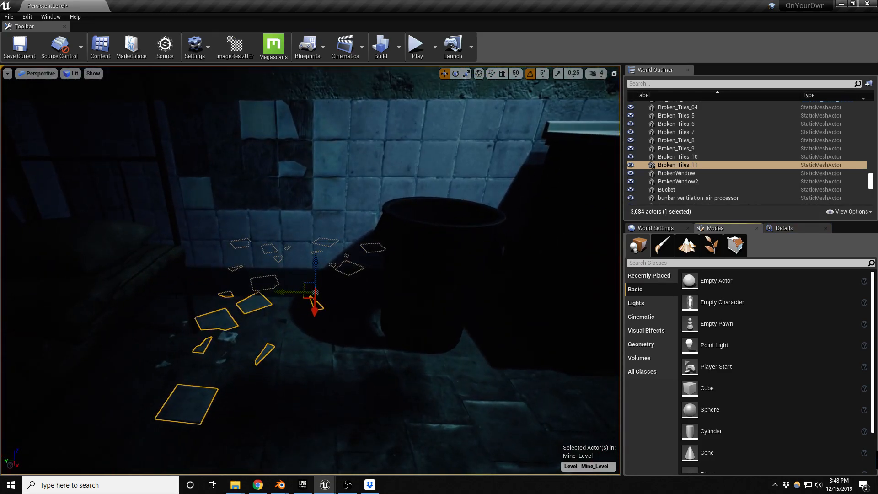
left_click_drag(318, 315, 240, 324)
left_click_drag(315, 293, 239, 287)
key("Escape")
key("s")
right_click_drag(275, 312, 302, 277)
key("s")
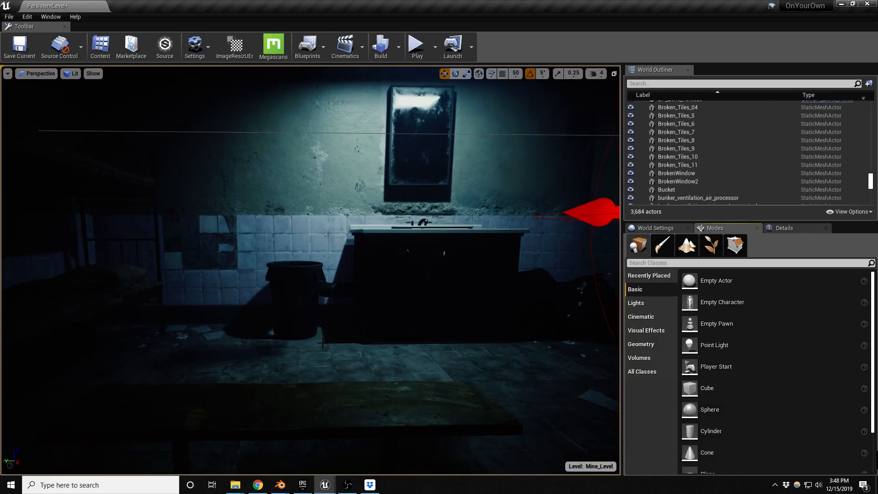
key("ctrl+s")
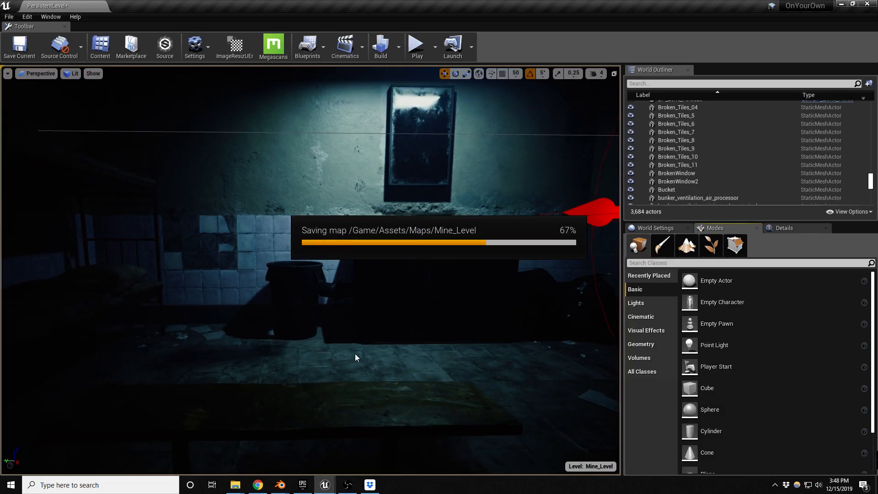
Vertex-paint dark wear onto the two floor sections along the front of the sink cabinet.
mouse_move(374, 351)
right_mouse_down()
mouse_move(366, 342)
mouse_move(380, 344)
mouse_move(399, 372)
mouse_move(386, 361)
right_mouse_up()
key("w")
left_click(399, 372)
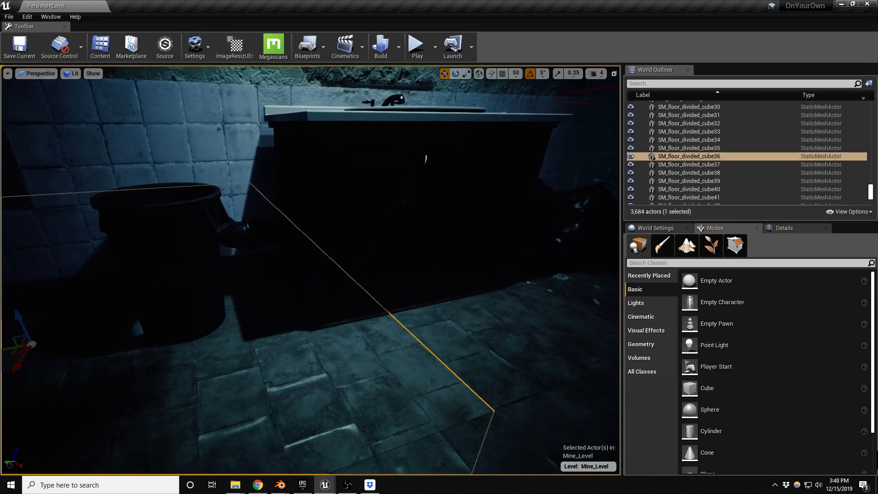
left_click(441, 344)
key("shift+2")
mouse_move(470, 331)
right_mouse_down()
mouse_move(470, 320)
mouse_move(458, 352)
right_mouse_up()
mouse_move(442, 311)
left_mouse_down()
mouse_move(375, 310)
mouse_move(404, 323)
mouse_move(356, 308)
mouse_move(392, 333)
left_mouse_up()
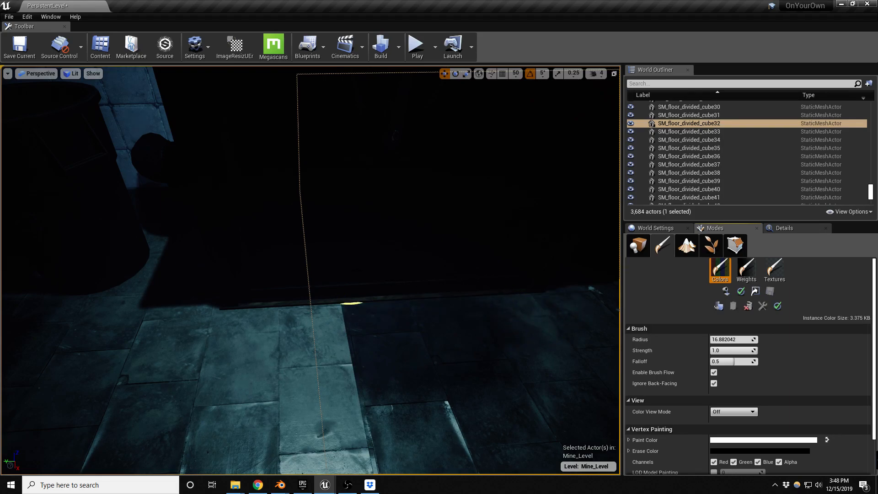
left_click(291, 344)
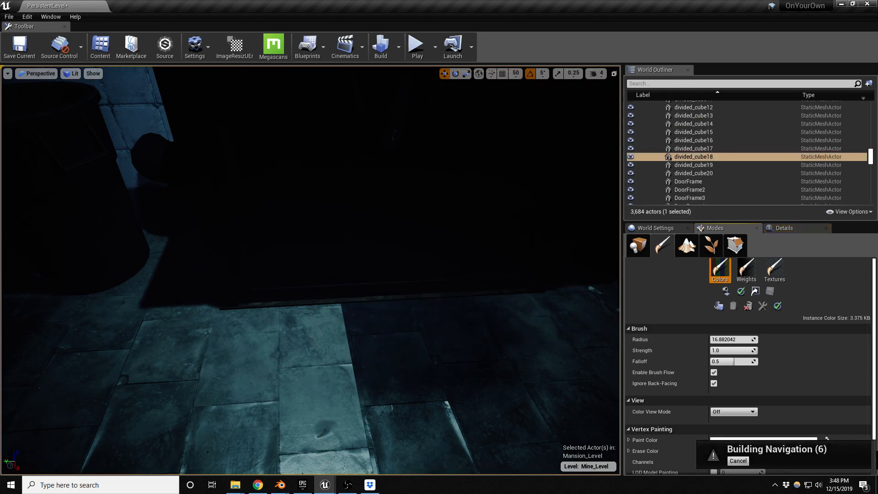
left_click(274, 352)
mouse_move(274, 352)
left_mouse_down()
mouse_move(280, 323)
mouse_move(314, 343)
mouse_move(262, 332)
left_mouse_up()
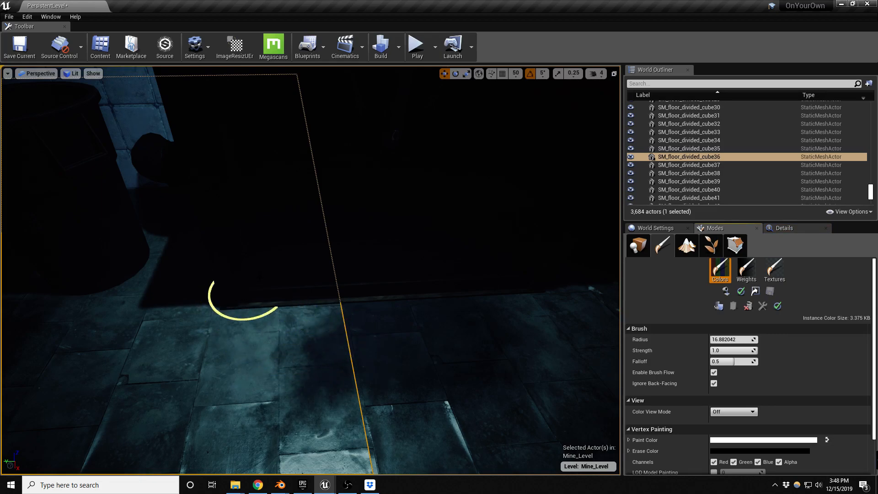
left_click_drag(261, 317, 281, 338)
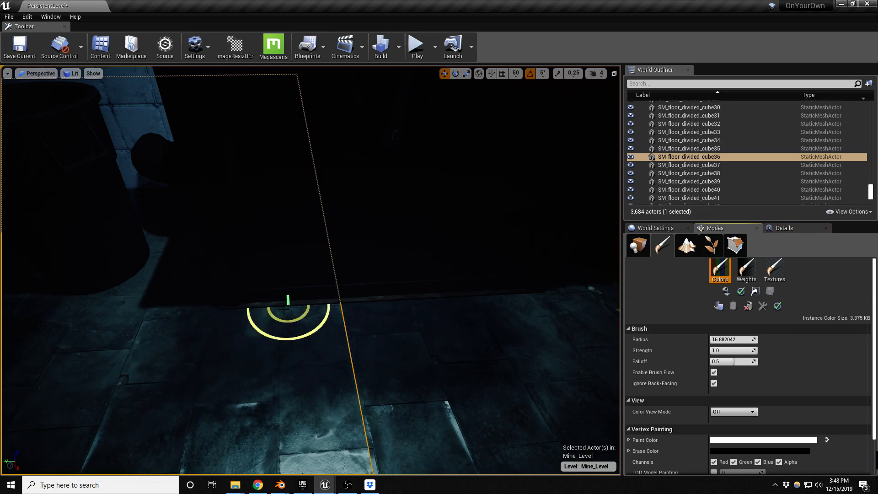
Set the paint brush strength to about 0.21 and radius to about 27.5, and paint softer wear over the cabinet-side floor section.
mouse_move(349, 309)
right_mouse_down()
mouse_move(489, 311)
mouse_move(500, 320)
right_mouse_up()
mouse_move(287, 361)
left_mouse_down()
mouse_move(275, 345)
mouse_move(266, 352)
left_mouse_up()
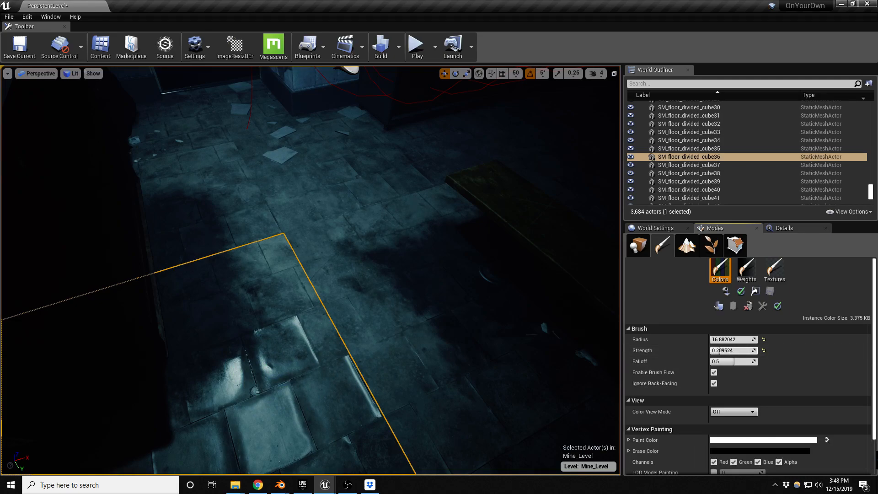
key("bracketright")
key("bracketright")
key("bracketright")
key("bracketright")
key("bracketright")
key("bracketright")
key("bracketright")
key("bracketright")
key("bracketright")
left_click_drag(284, 343, 229, 320)
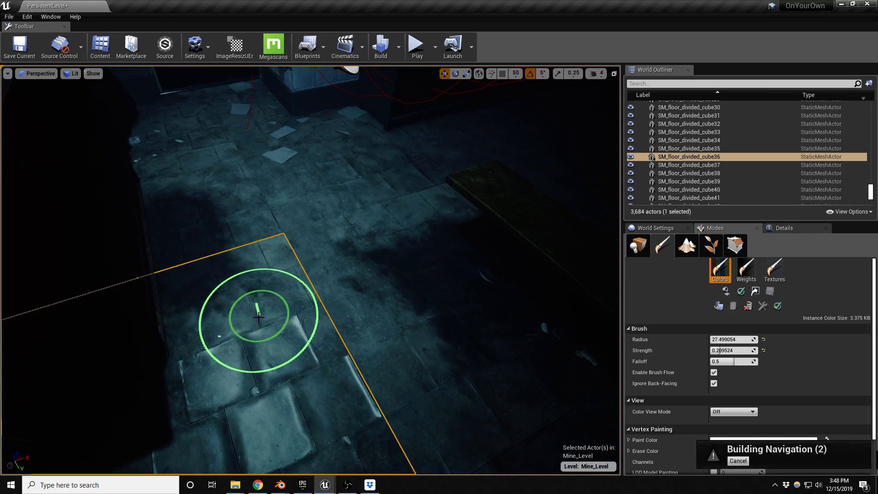
Paint dark wear onto the floor sections between the sink cabinet, the scattered tile pieces and the wooden bench.
left_click(207, 192)
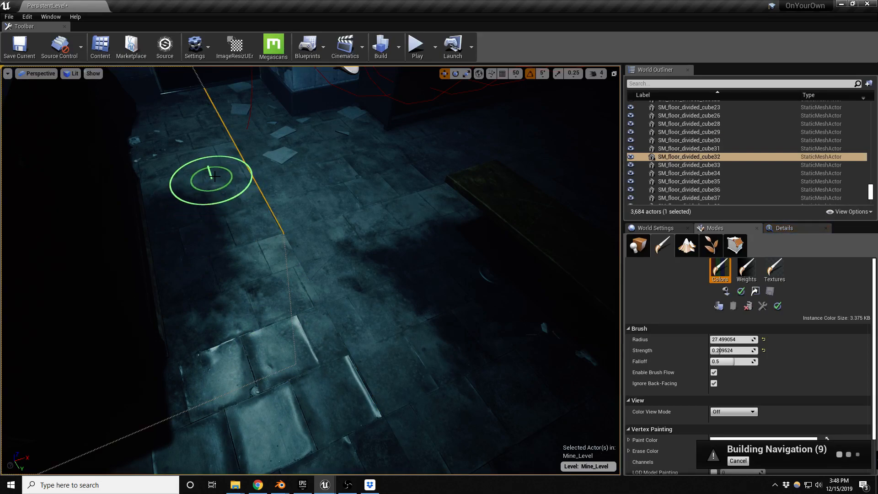
left_click(266, 179)
left_click(273, 182)
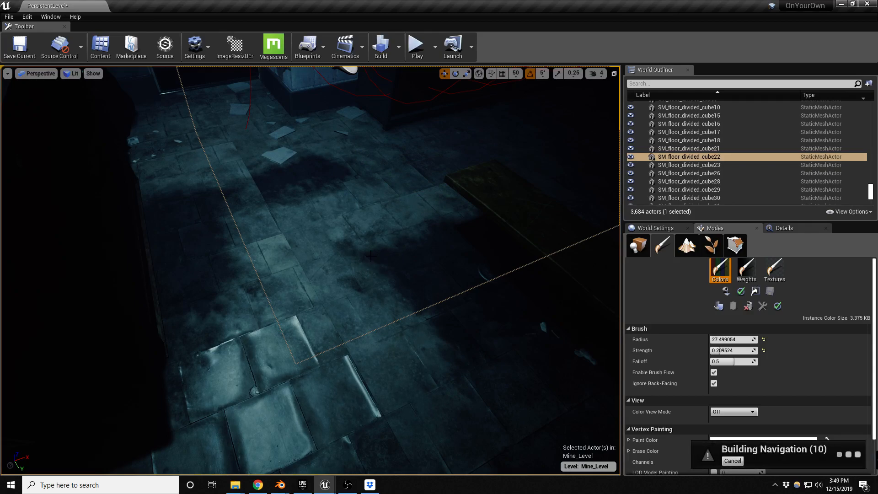
scroll(379, 263, "down", 5)
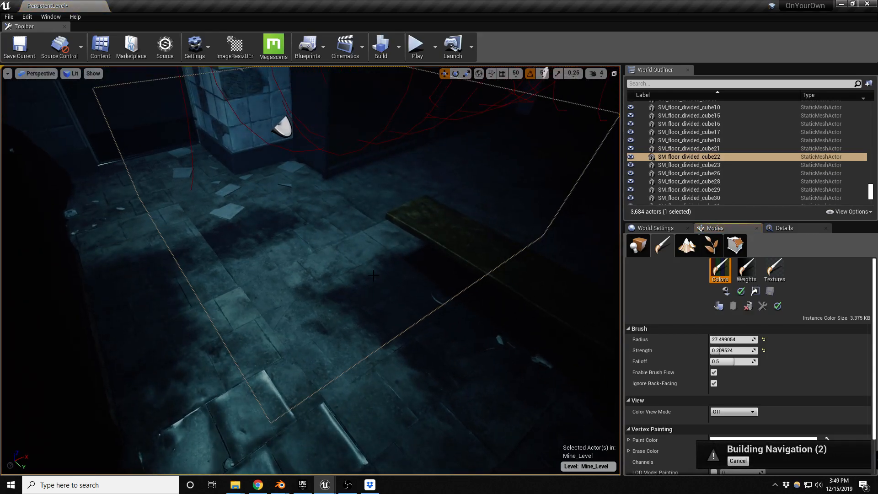
right_click_drag(353, 312, 124, 293)
left_click(338, 315)
mouse_move(338, 316)
right_mouse_down()
mouse_move(388, 311)
mouse_move(443, 283)
mouse_move(503, 339)
mouse_move(503, 352)
right_mouse_up()
left_click_drag(356, 331, 358, 354)
mouse_move(358, 354)
right_mouse_down()
mouse_move(425, 389)
mouse_move(352, 375)
right_mouse_up()
right_click_drag(323, 330, 277, 335)
mouse_move(323, 330)
left_mouse_down()
mouse_move(289, 321)
mouse_move(306, 363)
left_mouse_up()
Extend the dark wear across the seam into the floor section beside the cabinet, near the loose tile pieces.
right_click_drag(375, 371, 356, 327)
mouse_move(375, 354)
right_mouse_down()
mouse_move(371, 329)
mouse_move(358, 327)
mouse_move(380, 328)
mouse_move(382, 345)
right_mouse_up()
key("s")
key("g")
key("w")
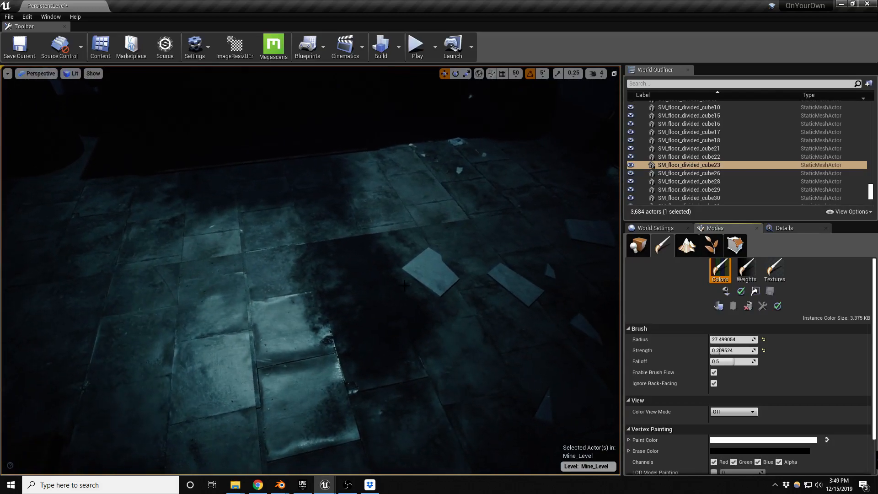
left_click(404, 195)
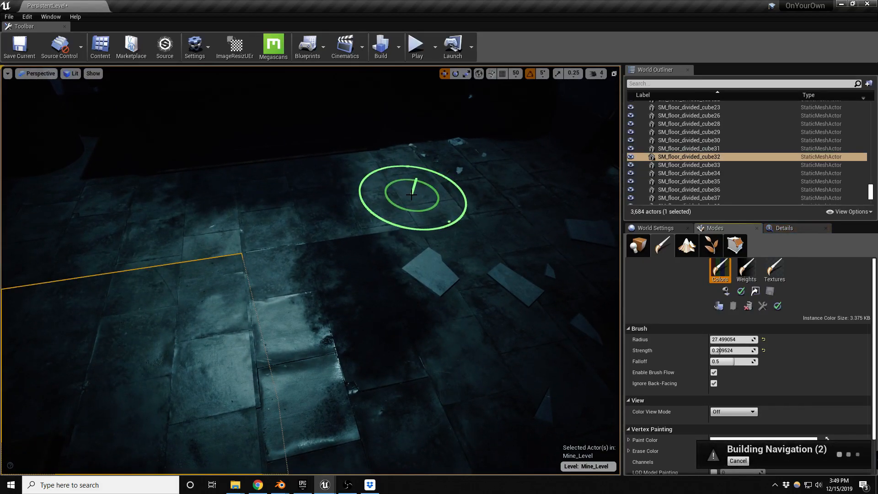
key("shift+1")
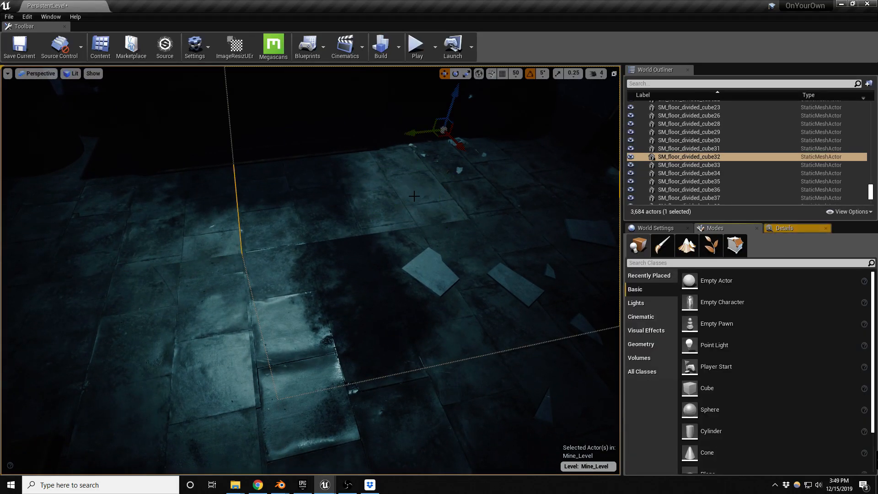
key("shift+2")
mouse_move(390, 209)
left_mouse_down()
mouse_move(403, 223)
mouse_move(381, 227)
mouse_move(372, 242)
mouse_move(455, 240)
left_mouse_up()
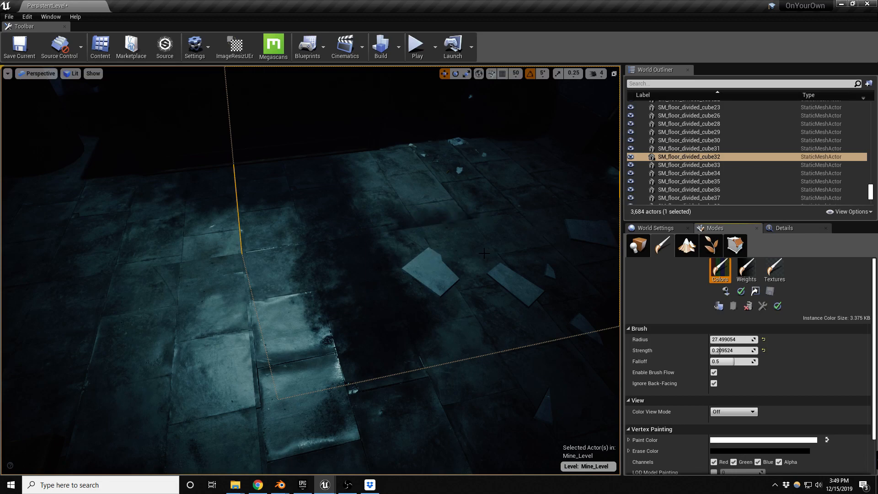
Blend the painted wear across the floor around the loose tile pieces and along the cabinet's door-side end, and return to Place mode.
key("shift+1")
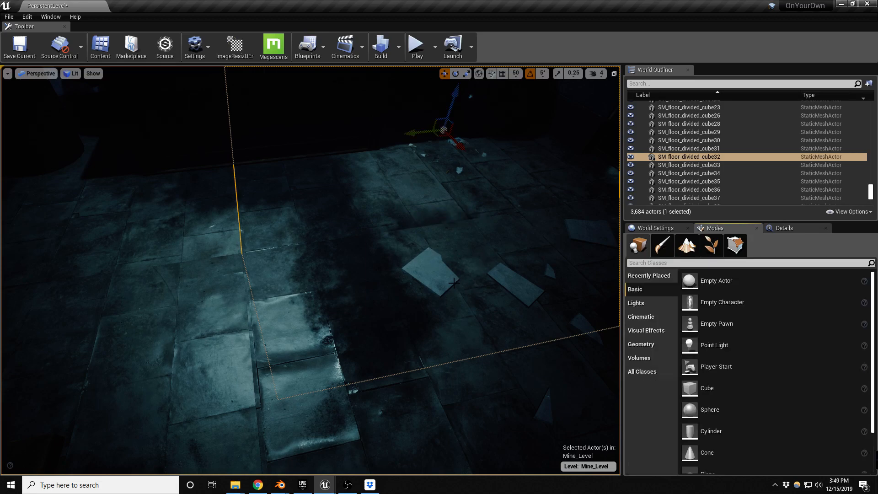
left_click(450, 281)
left_click(475, 330)
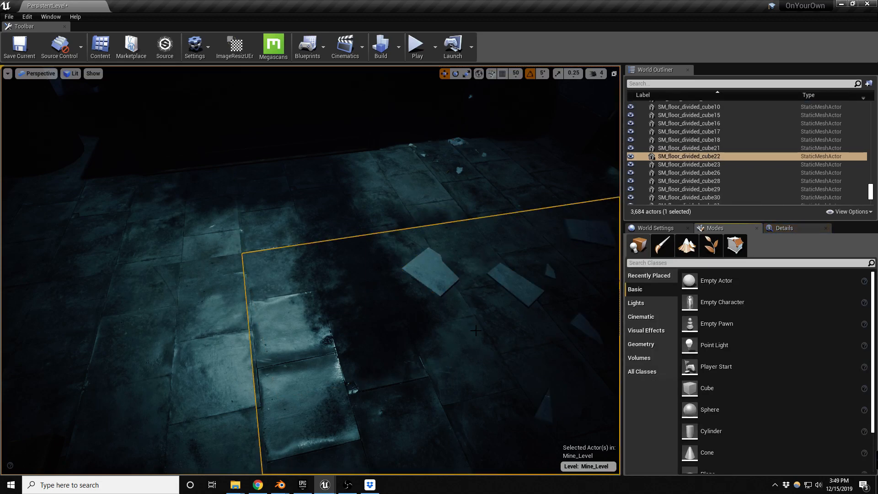
key("shift+2")
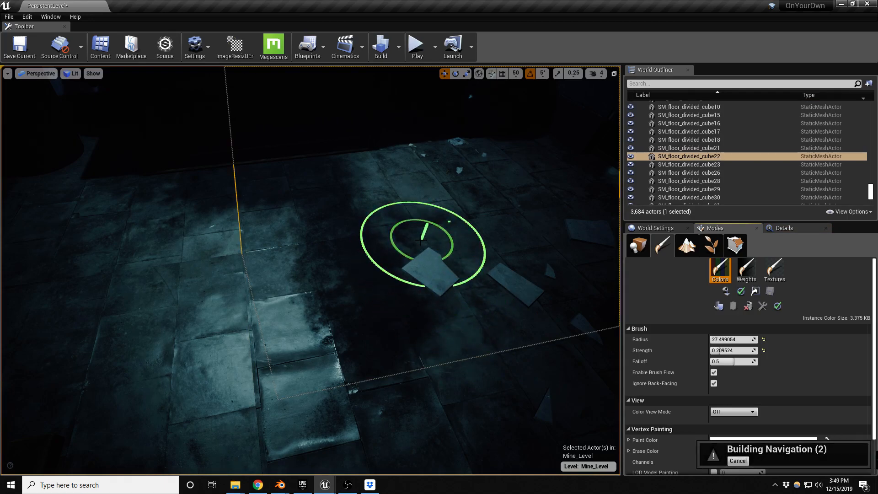
mouse_move(380, 293)
right_mouse_down()
mouse_move(379, 247)
mouse_move(379, 292)
mouse_move(434, 307)
mouse_move(443, 325)
mouse_move(432, 315)
mouse_move(353, 331)
mouse_move(349, 315)
mouse_move(381, 339)
right_mouse_up()
left_click(407, 285)
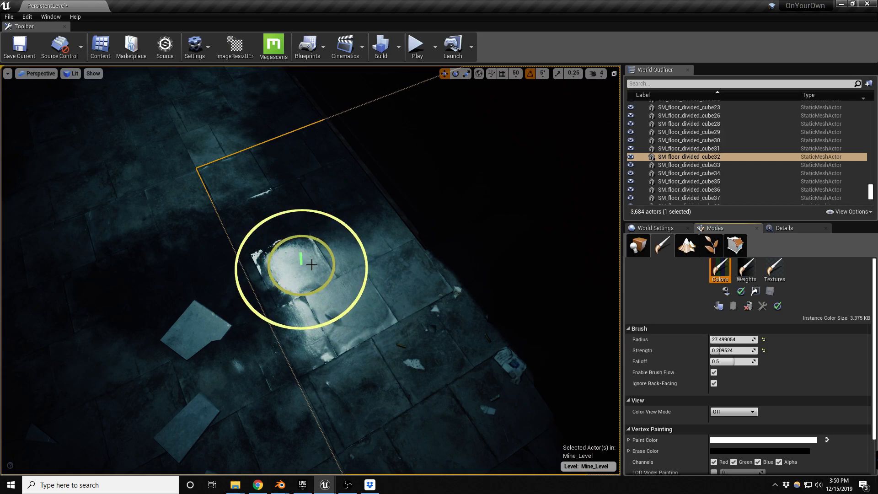
mouse_move(333, 284)
left_mouse_down()
mouse_move(338, 292)
mouse_move(366, 277)
left_mouse_up()
mouse_move(426, 326)
right_mouse_down()
mouse_move(494, 323)
mouse_move(531, 309)
mouse_move(512, 326)
right_mouse_up()
mouse_move(450, 279)
left_mouse_down()
mouse_move(453, 235)
mouse_move(484, 239)
left_mouse_up()
key("s")
mouse_move(478, 242)
right_mouse_down()
mouse_move(465, 184)
mouse_move(461, 203)
right_mouse_up()
key("shift+1")
Try to duplicate the decal beside the wet floor patch in the other room, and undo the copy.
right_click_drag(440, 279, 590, 283)
key("s")
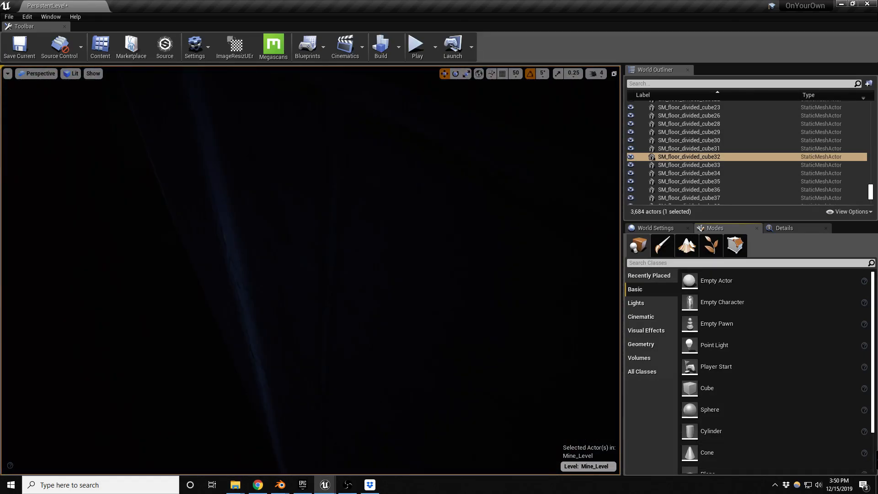
right_click_drag(469, 278, 526, 320)
right_click_drag(329, 296, 270, 257)
key("g")
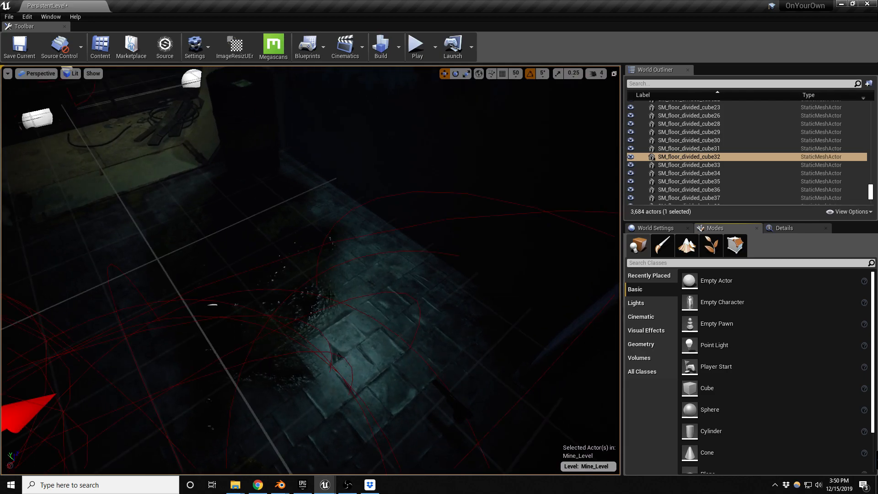
left_click(329, 302)
left_click(212, 304)
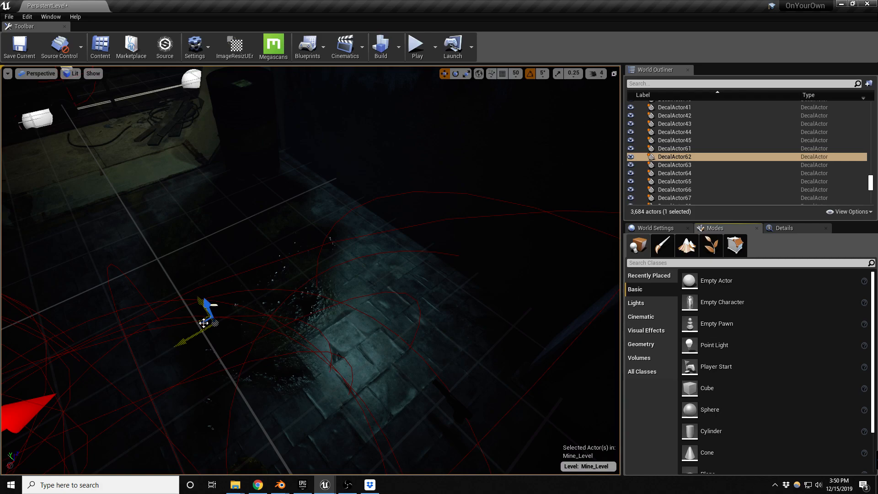
left_click_drag(203, 323, 296, 259, "alt")
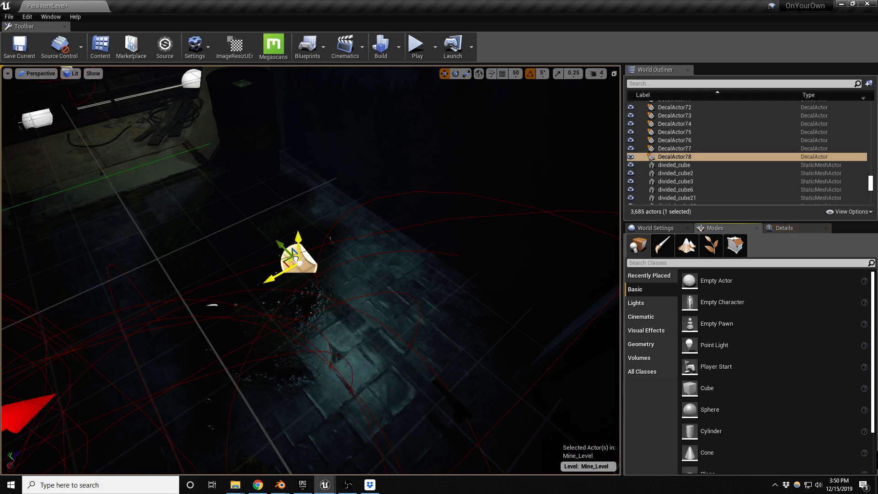
key("ctrl+z")
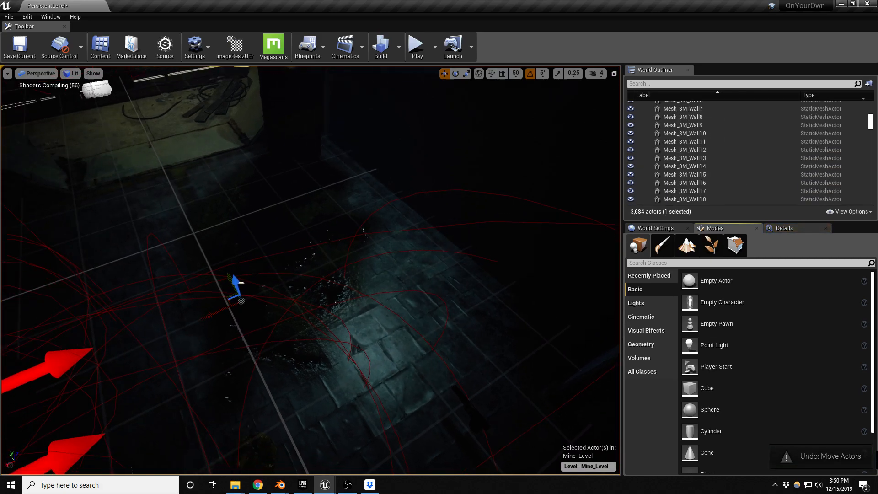
Save the level together with its modified assets.
key("ctrl+s")
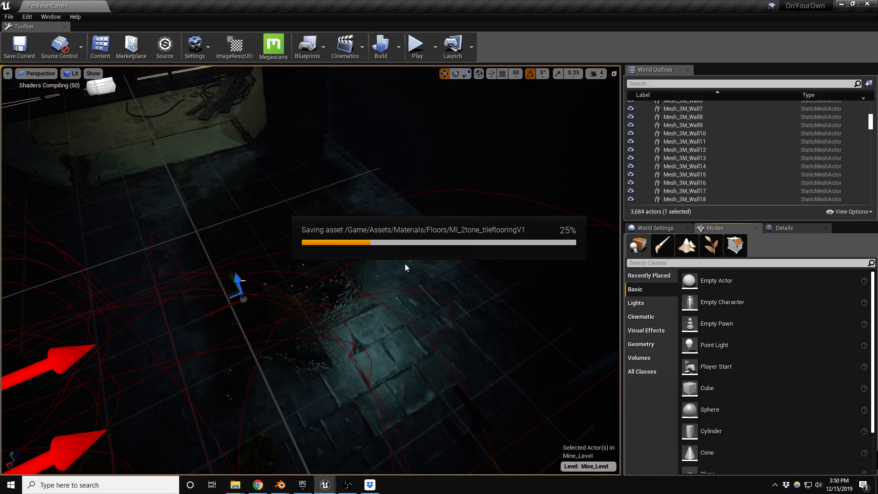
right_click_drag(377, 274, 371, 278)
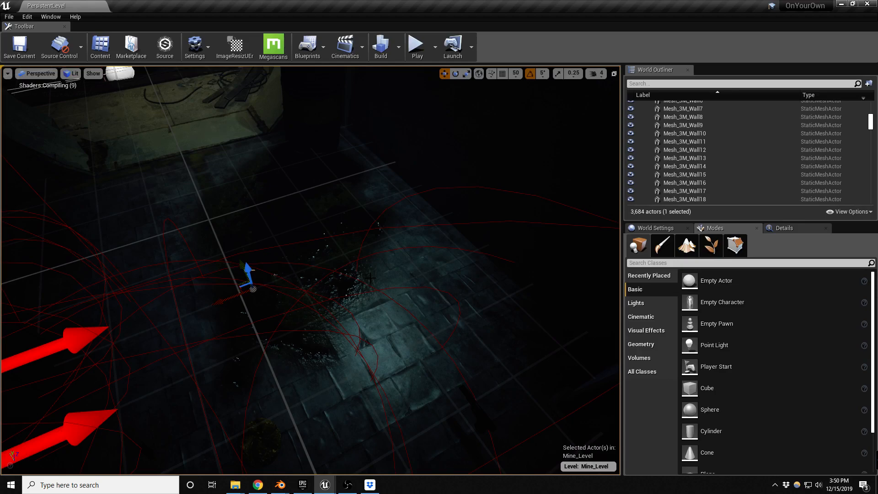
right_click_drag(370, 279, 380, 269)
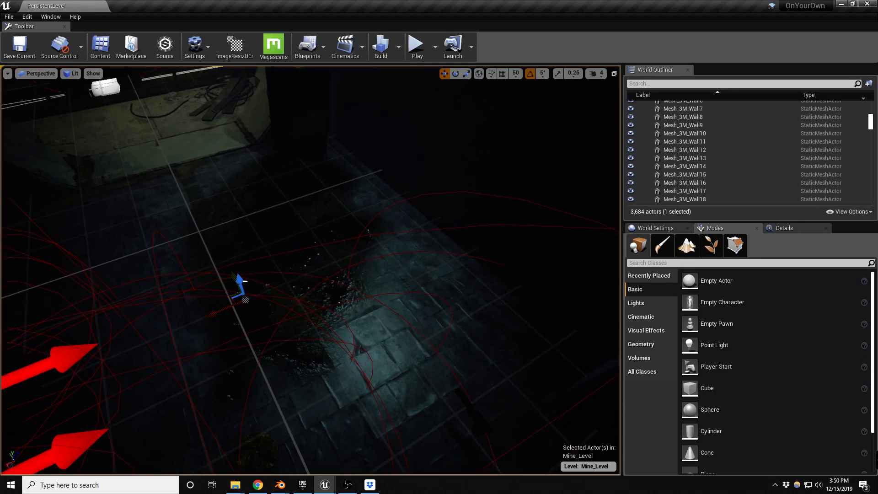
Duplicate the first puddle decal from the other room and place the copy on the washroom floor in front of the sink cabinet.
key("shift+2")
key("shift+1")
key("alt+2")
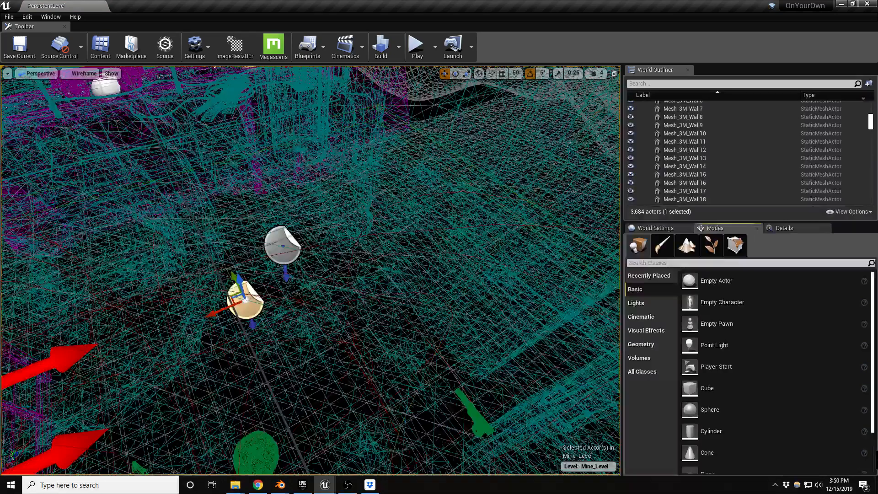
left_click(254, 302)
left_click(282, 246)
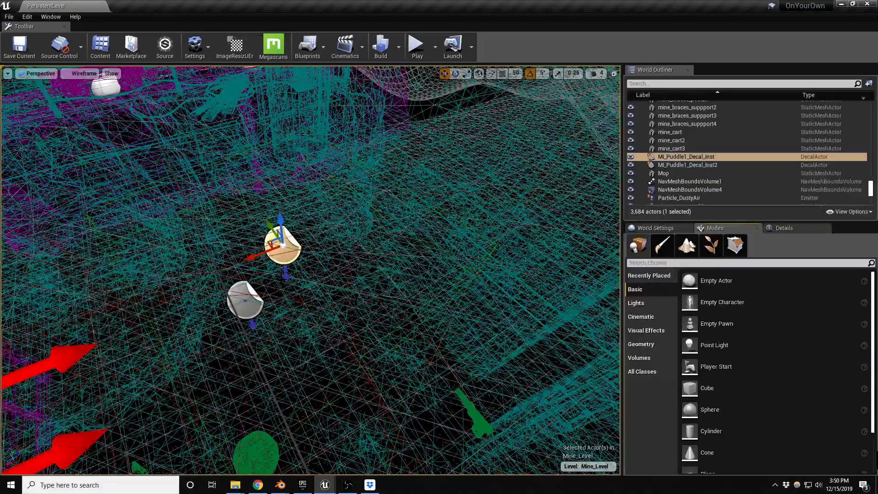
key("alt+4")
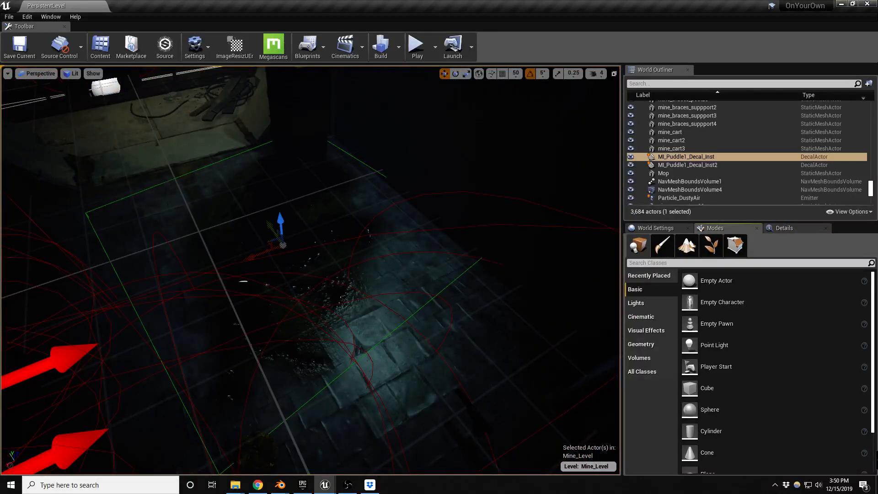
left_click_drag(279, 244, 578, 91, "alt")
right_click_drag(311, 270, 480, 320)
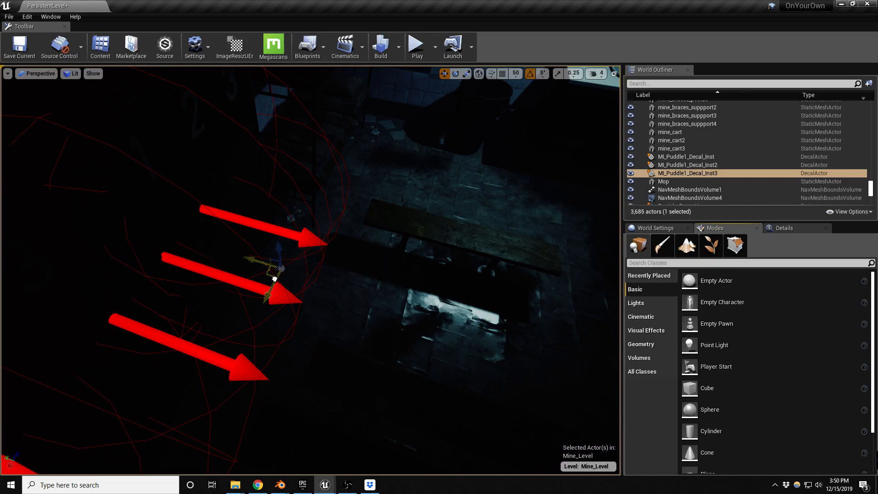
right_click_drag(311, 270, 412, 247)
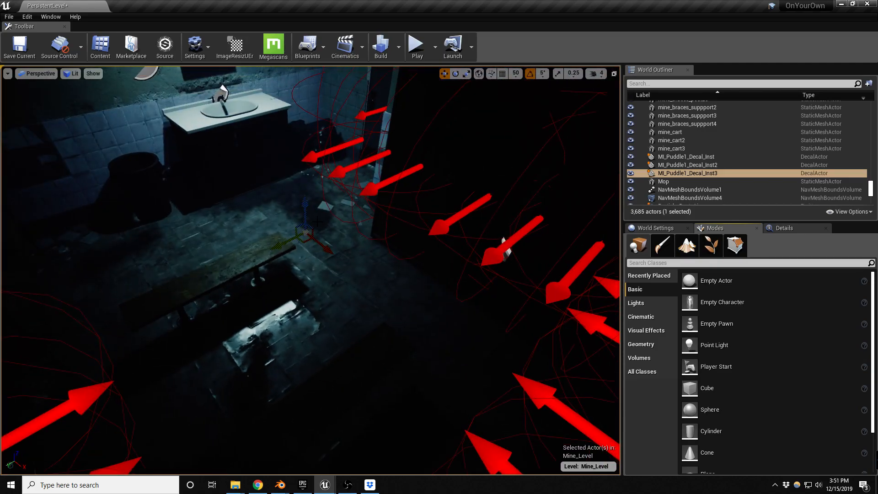
left_click_drag(318, 172, 325, 155)
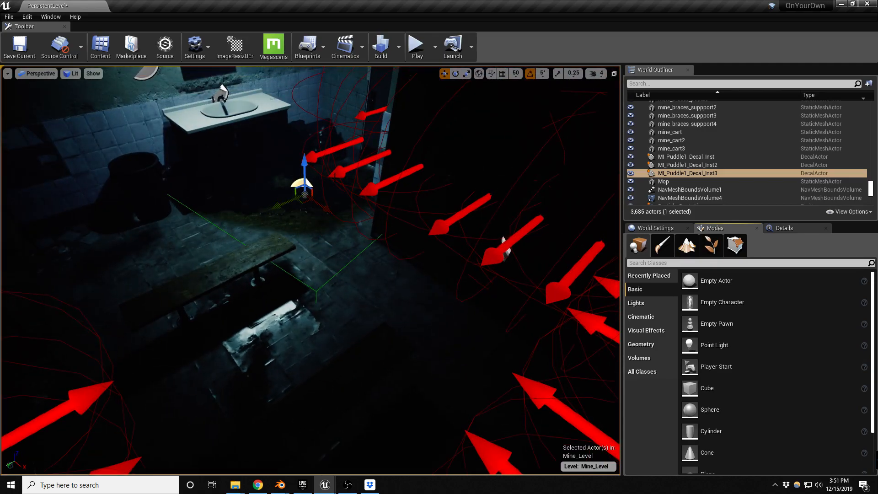
Flatten the copied puddle decal to an X scale of about 0.091 and reduce its Y and Z scale to about 0.581.
key("f")
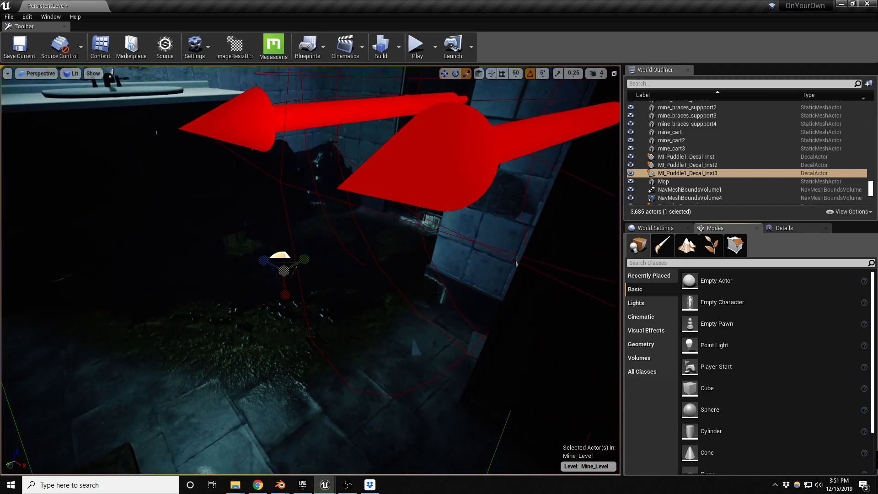
left_click(778, 229)
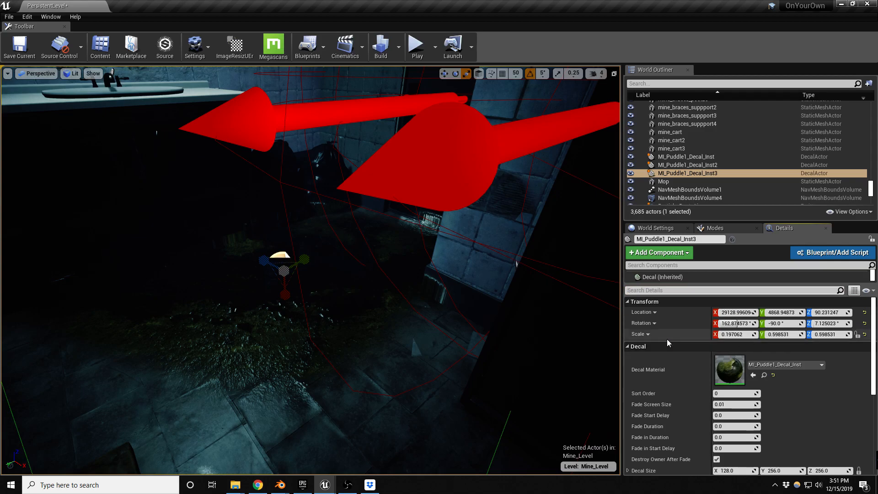
right_click_drag(311, 270, 280, 236)
key("w")
key("e")
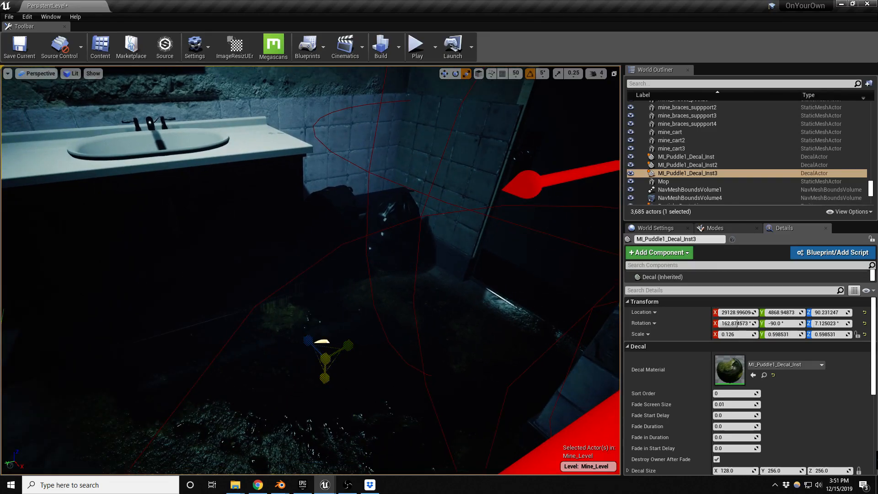
key("g")
key("g")
key("s")
right_click_drag(327, 374, 312, 368)
key("w")
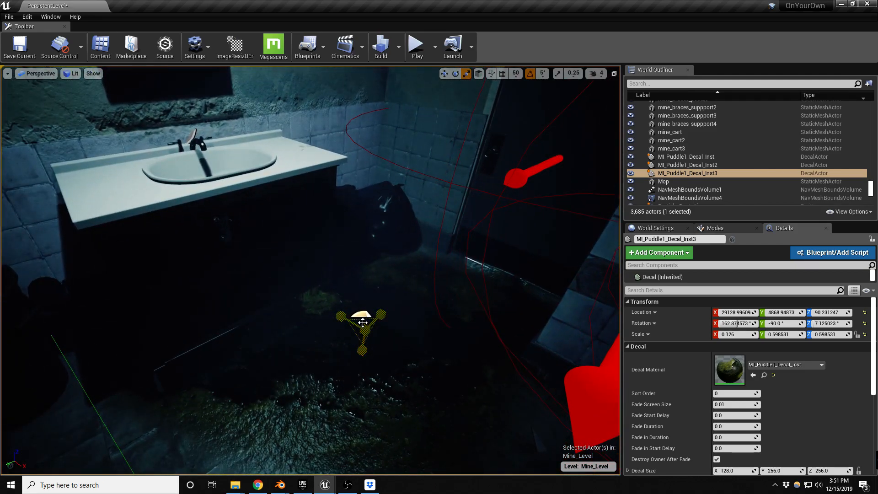
mouse_move(364, 322)
left_mouse_down()
mouse_move(362, 335)
mouse_move(366, 320)
left_mouse_up()
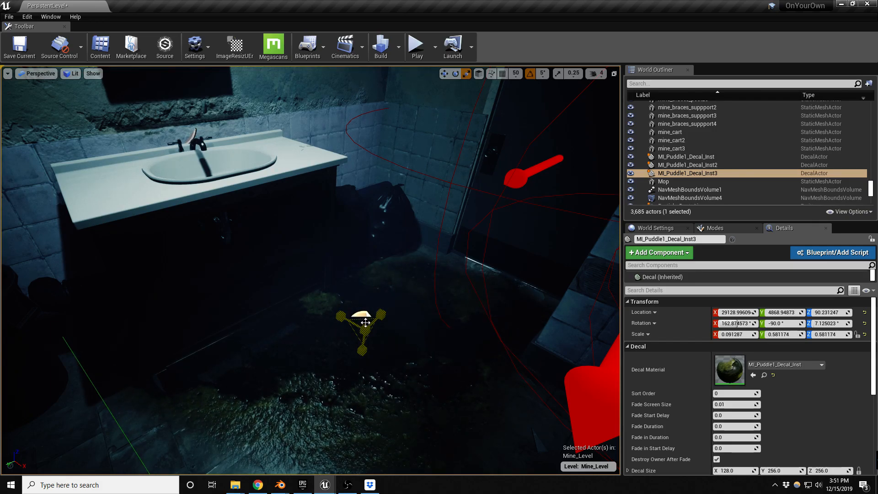
Shrink the copied decal's Y and Z scale to about 0.123, then rotate and move it beside the cabinet's door-side end near the trash bag.
left_click_drag(325, 367, 361, 393, "alt")
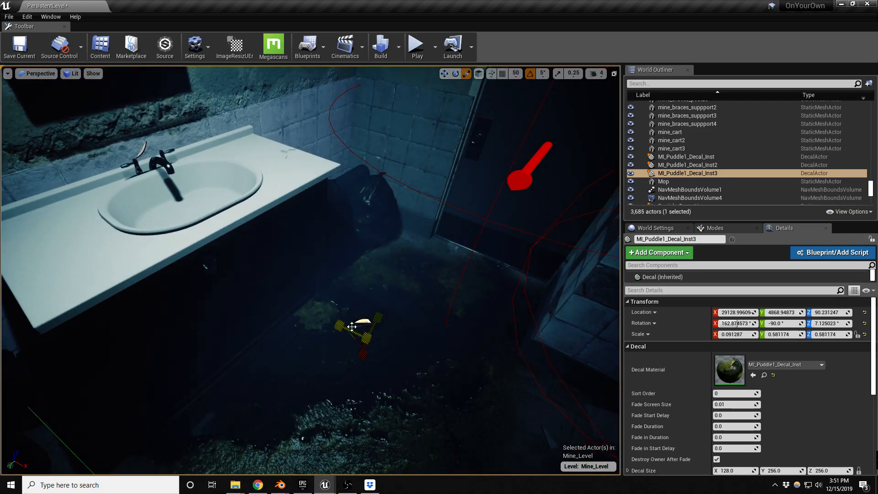
left_click_drag(356, 326, 379, 271)
key("e")
key("w")
key("e")
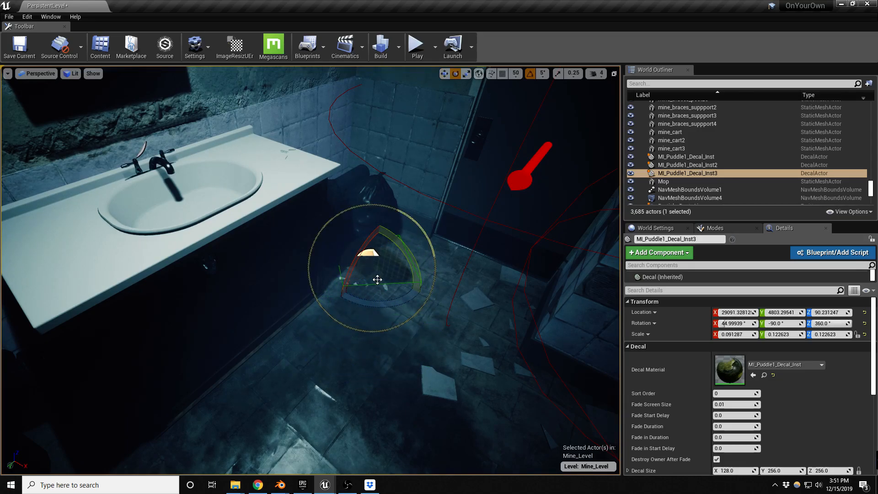
left_click_drag(376, 310, 350, 287)
key("w")
key("f")
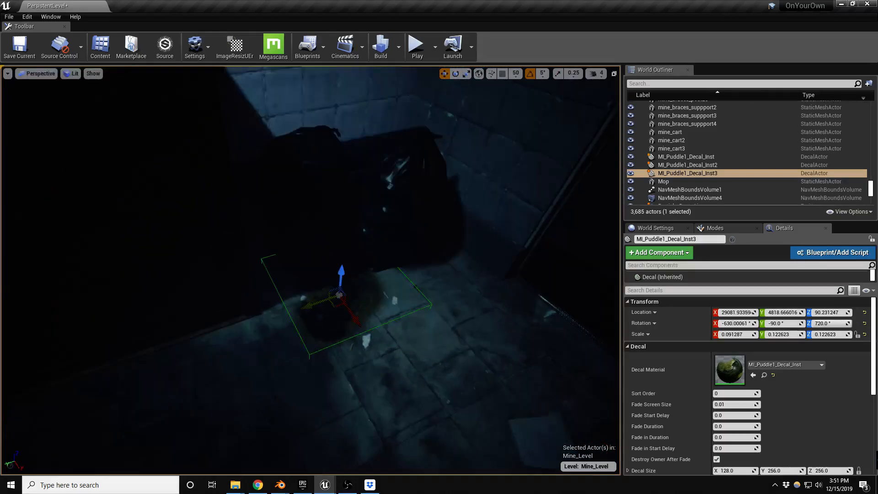
Reselect the small puddle decal beneath the floor trash and lower it to a Z location of about 88.6, then clear the selection.
left_click(370, 318)
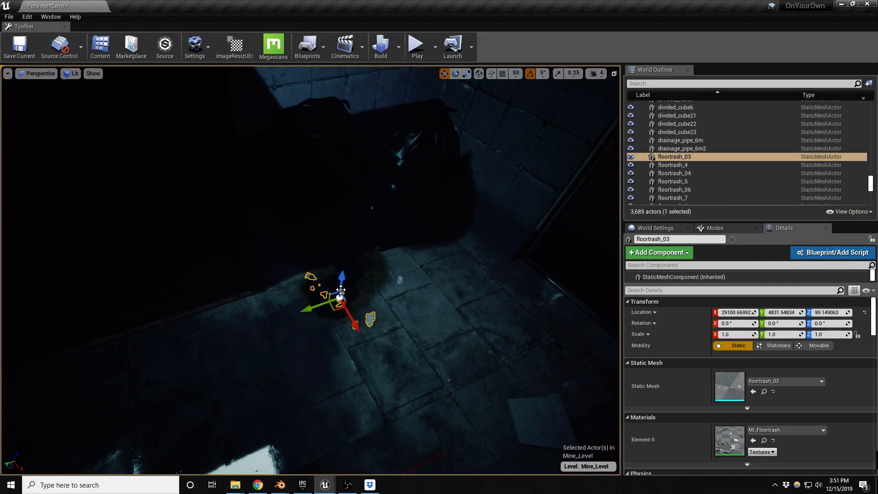
left_click(351, 280)
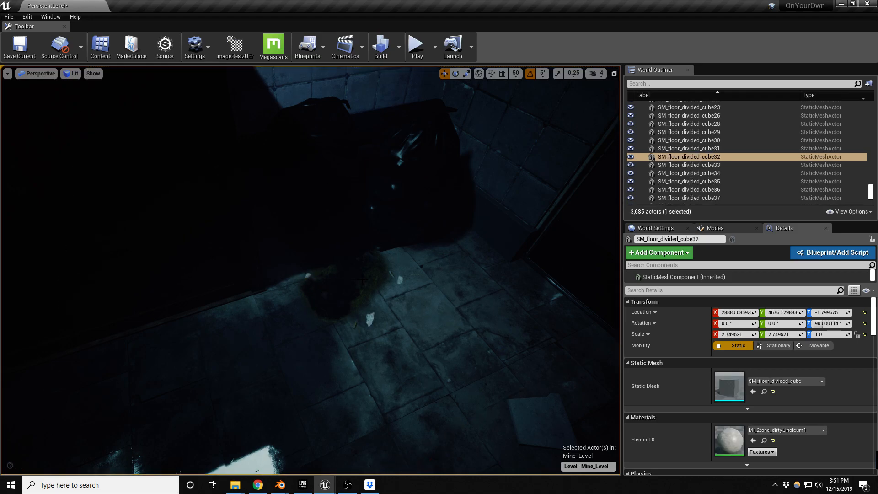
key("alt+2")
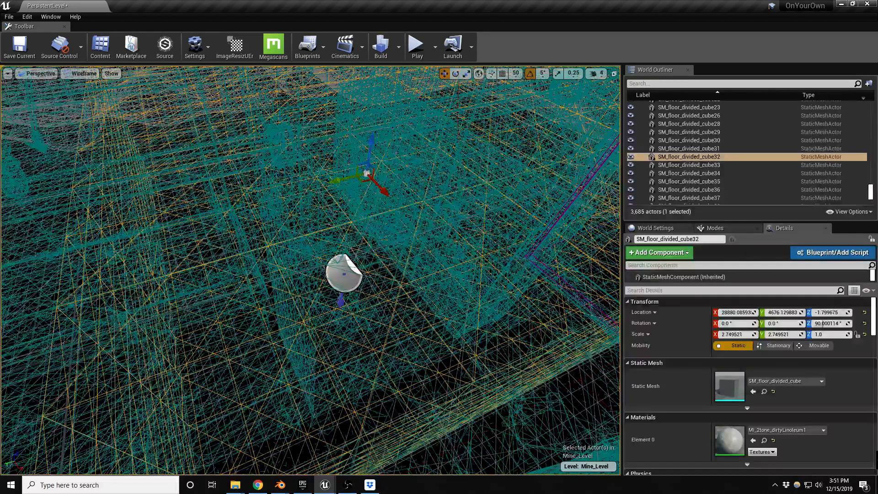
left_click(348, 271)
key("alt+4")
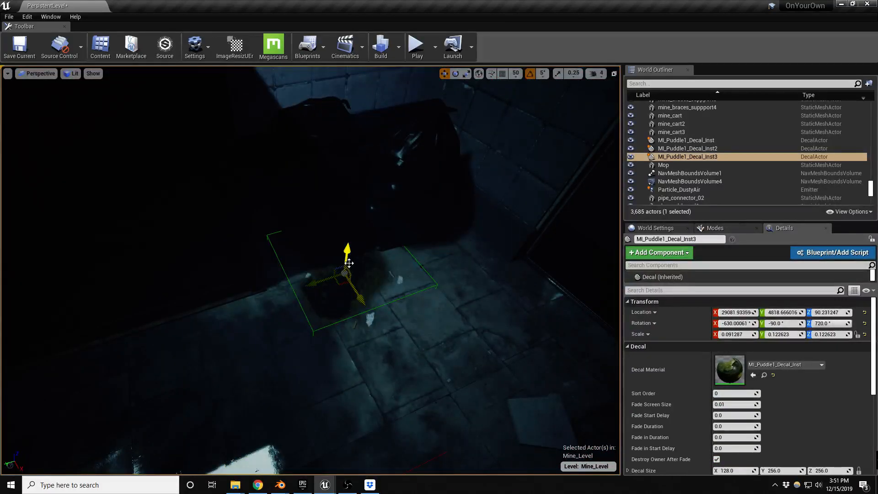
left_click_drag(347, 247, 347, 251)
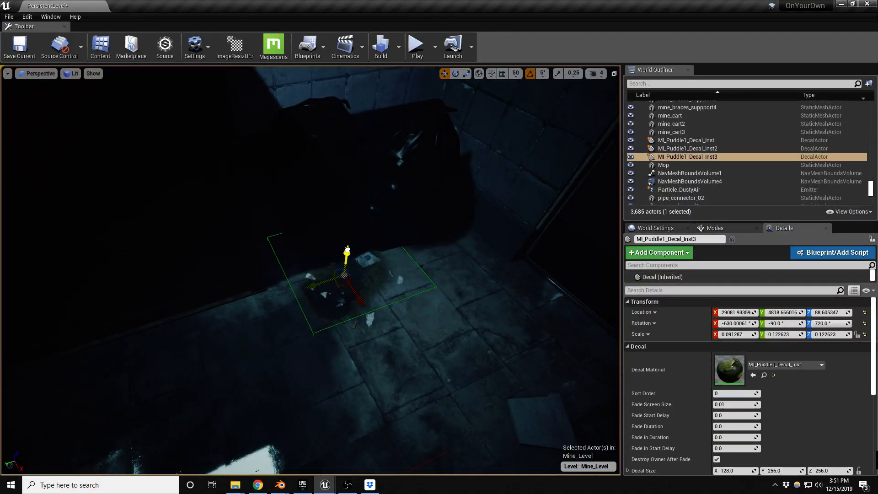
key("Escape")
Check the small puddle from across the washroom and save the mine level.
right_click_drag(366, 303, 345, 276)
right_click_drag(406, 301, 409, 273)
key("s")
key("a")
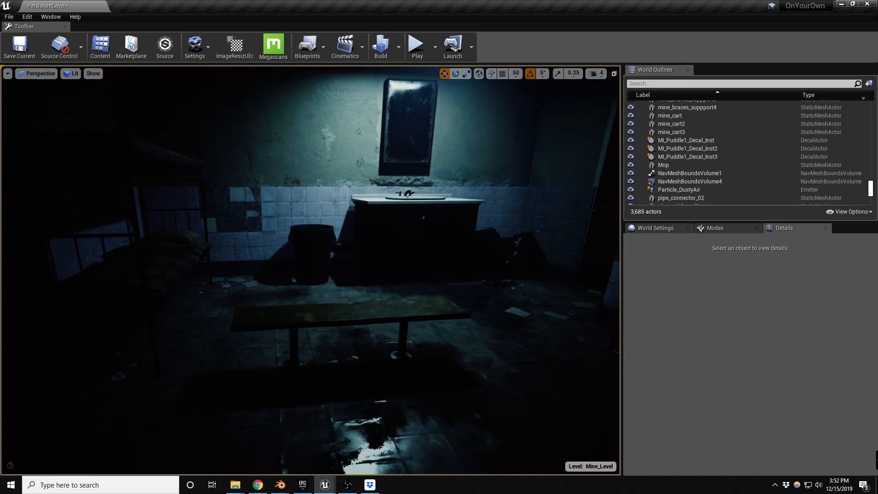
key("ctrl+s")
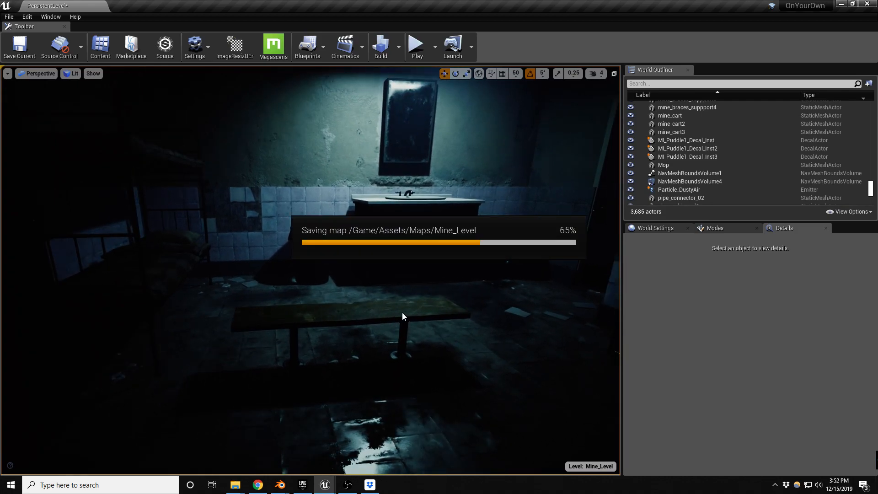
Vertex-paint damage onto the tiled wall section behind the sink, working toward the door-side end of the countertop.
right_click_drag(468, 294, 467, 329)
key("w")
left_click(448, 313)
key("w")
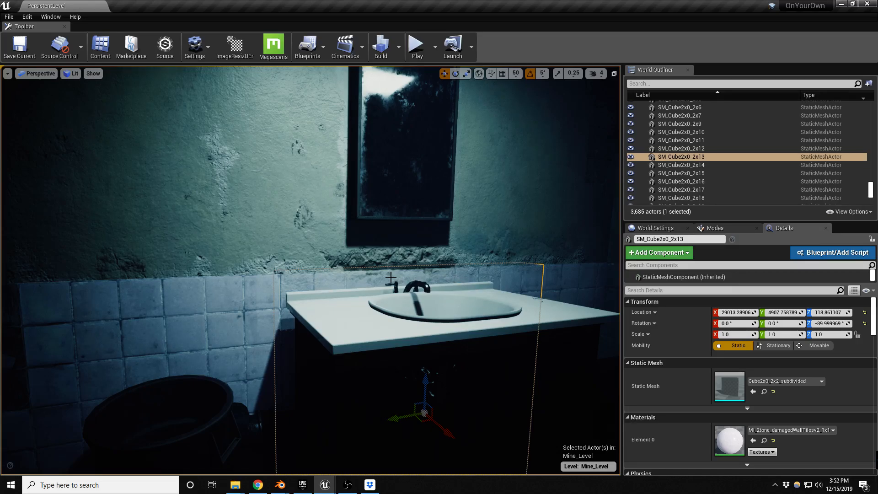
key("shift+2")
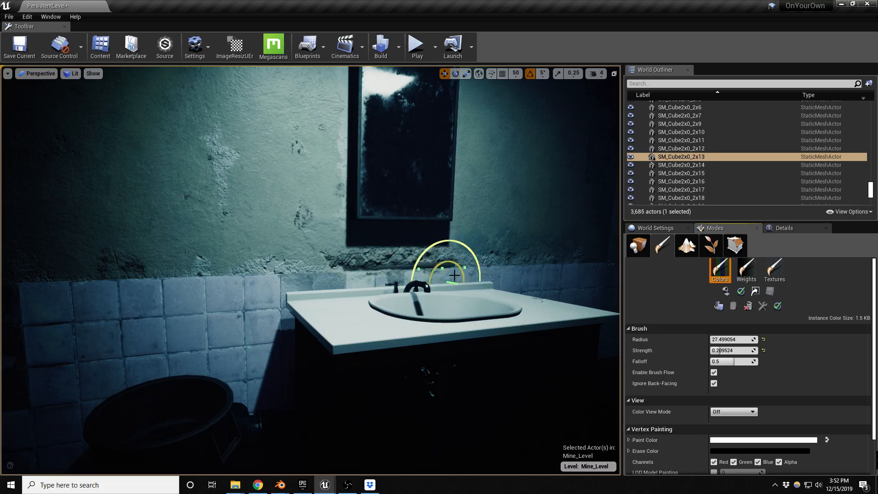
key("w")
key("d")
mouse_move(411, 274)
right_mouse_down()
mouse_move(370, 274)
mouse_move(366, 286)
mouse_move(379, 290)
right_mouse_up()
key("s")
key("d")
left_click_drag(395, 300, 360, 287)
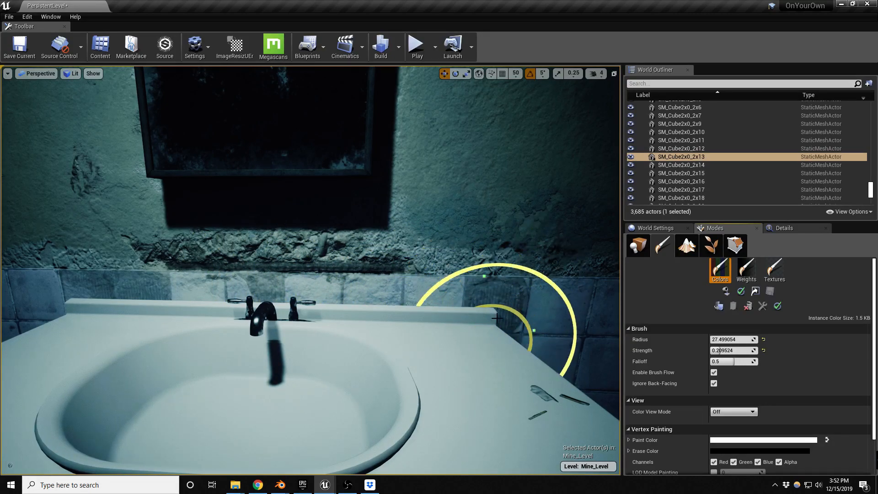
Extend the painted tile damage along the wall behind the sink to the bin-side end of the countertop.
key("a")
right_click_drag(352, 304, 412, 303)
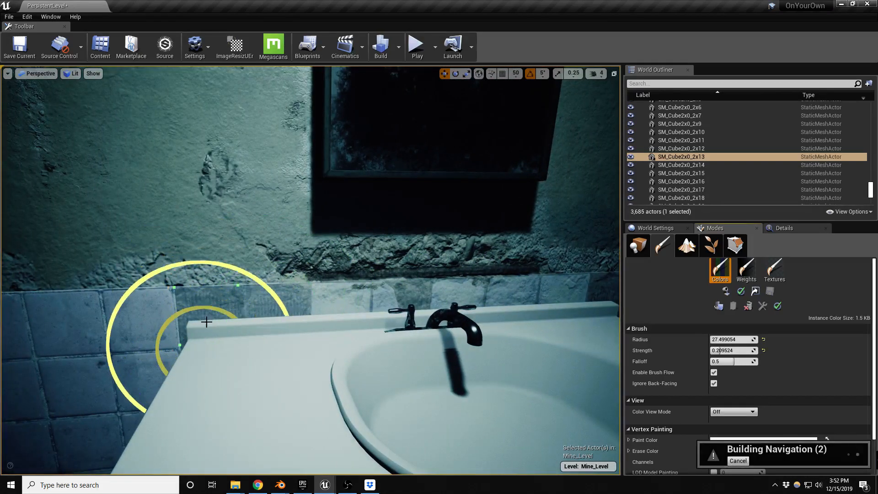
key("s")
mouse_move(309, 321)
right_mouse_down()
mouse_move(341, 316)
mouse_move(342, 329)
mouse_move(292, 319)
mouse_move(330, 320)
mouse_move(318, 321)
right_mouse_up()
key("s")
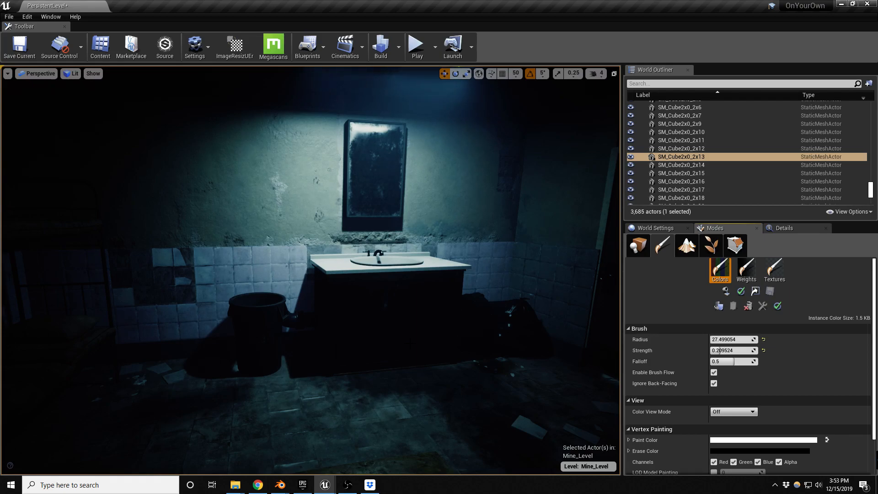
Examine the mirror wall and the wall sections in the corner beside the door, and return to Place mode.
right_click_drag(311, 270, 321, 264)
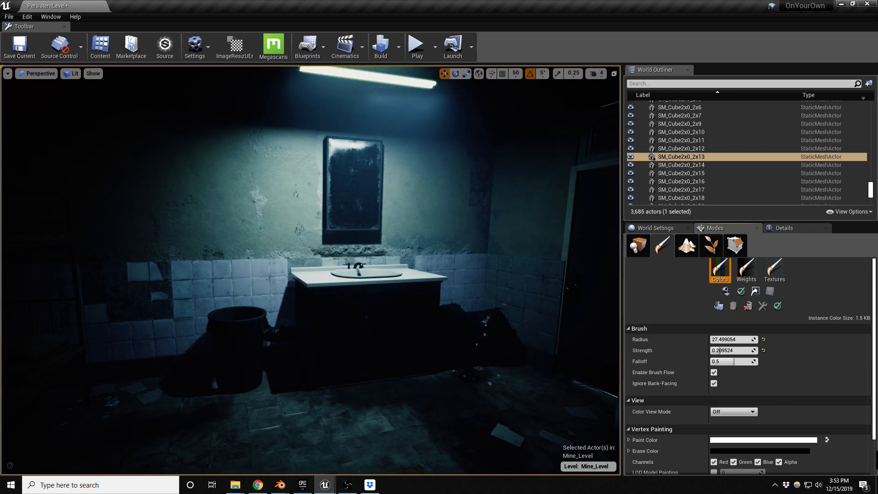
right_click_drag(311, 270, 339, 350)
key("w")
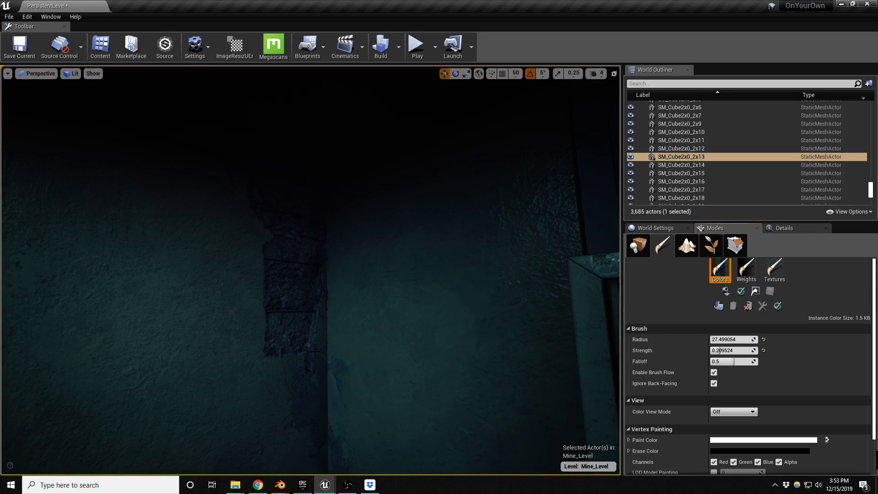
right_click_drag(326, 340, 323, 328)
left_click(169, 275)
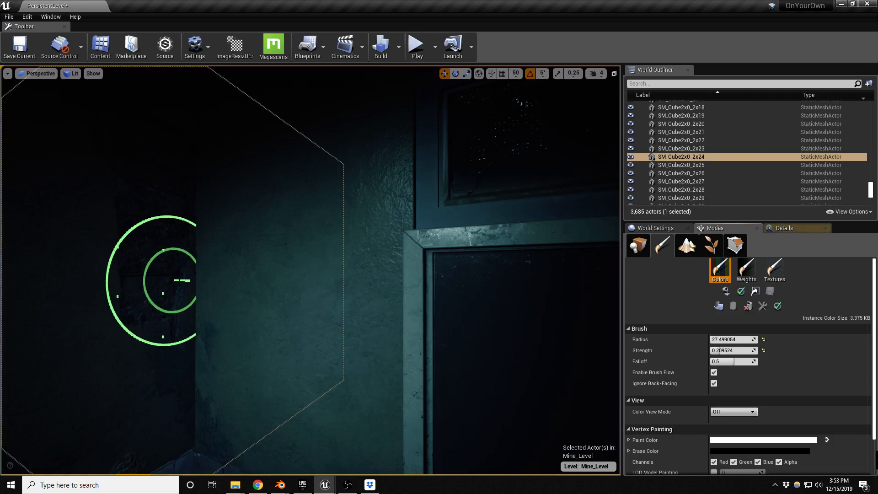
key("shift+1")
right_click_drag(211, 280, 191, 294)
right_click_drag(210, 256, 253, 264)
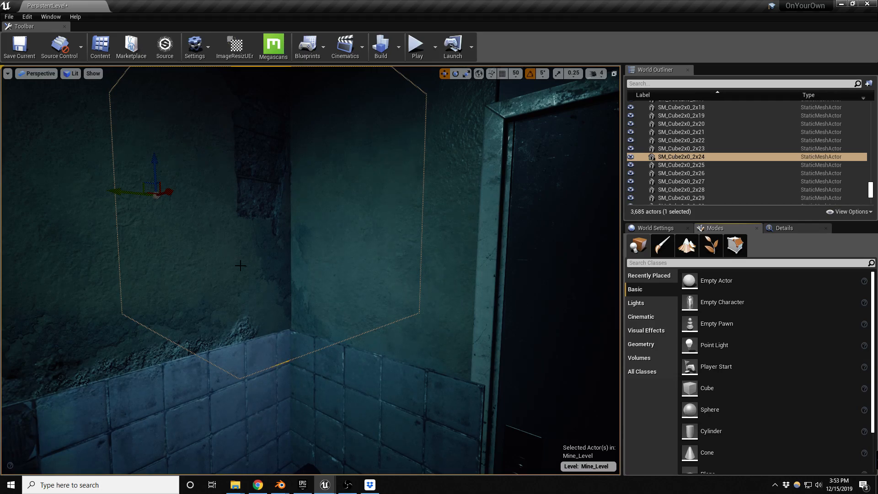
right_click_drag(335, 261, 341, 286)
left_click(362, 320)
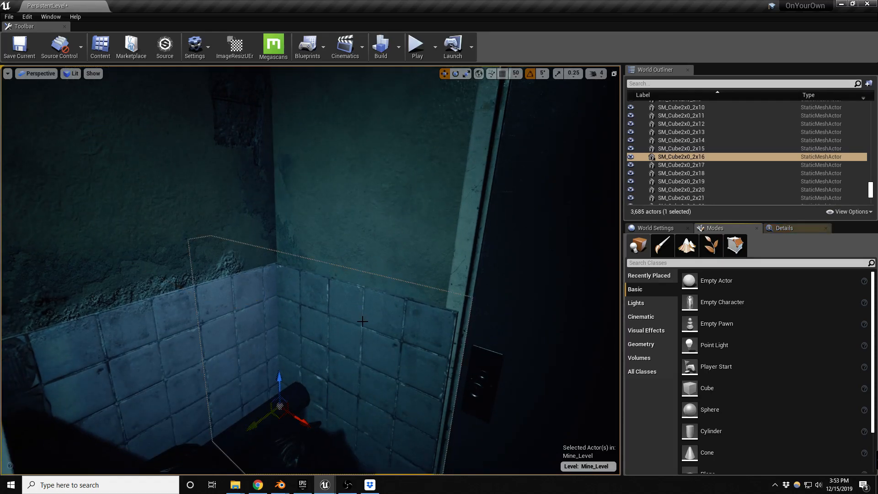
Save the level and show the sink view full screen.
right_click_drag(411, 341, 388, 323)
key("ctrl+s")
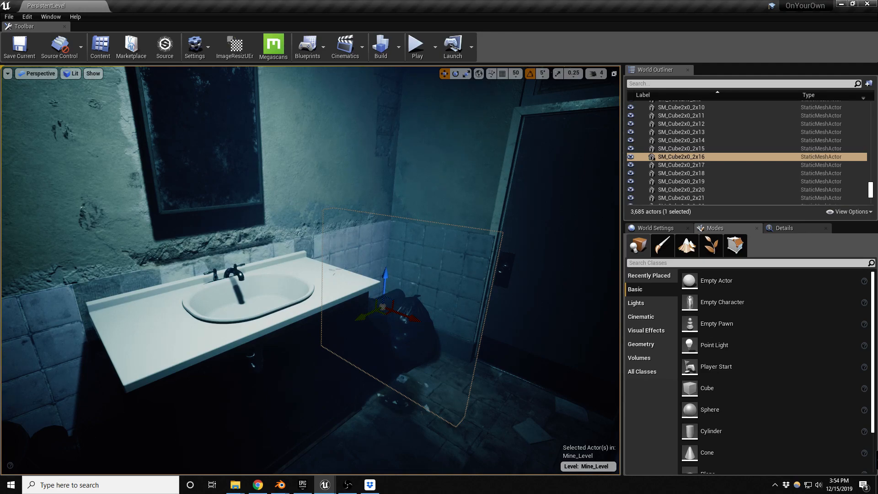
key("alt+Tab")
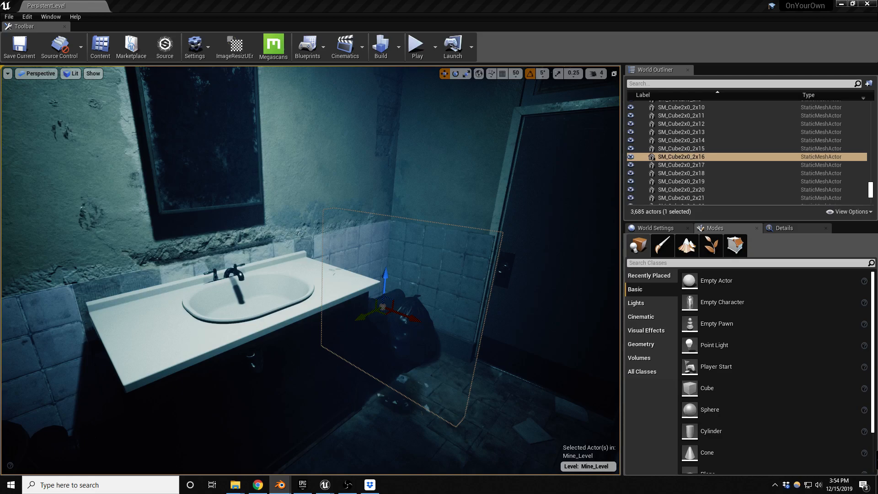
key("alt+Tab")
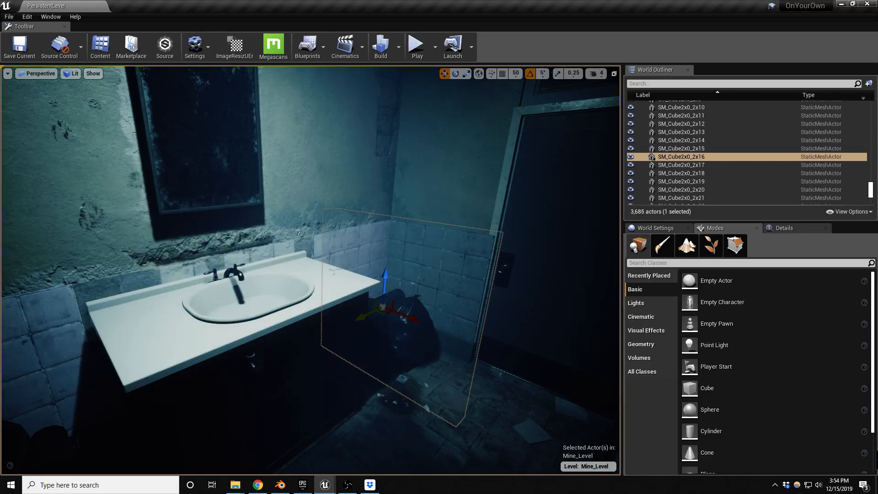
right_click_drag(311, 270, 317, 267)
right_click_drag(260, 265, 259, 264)
key("F11")
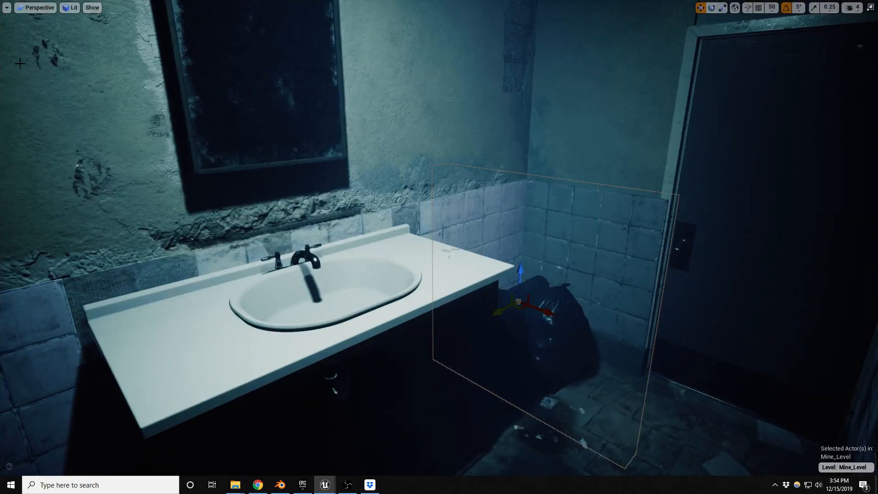
Turn on the frame-rate display for the level viewport.
left_click(12, 16)
left_click(8, 9)
left_click(20, 47)
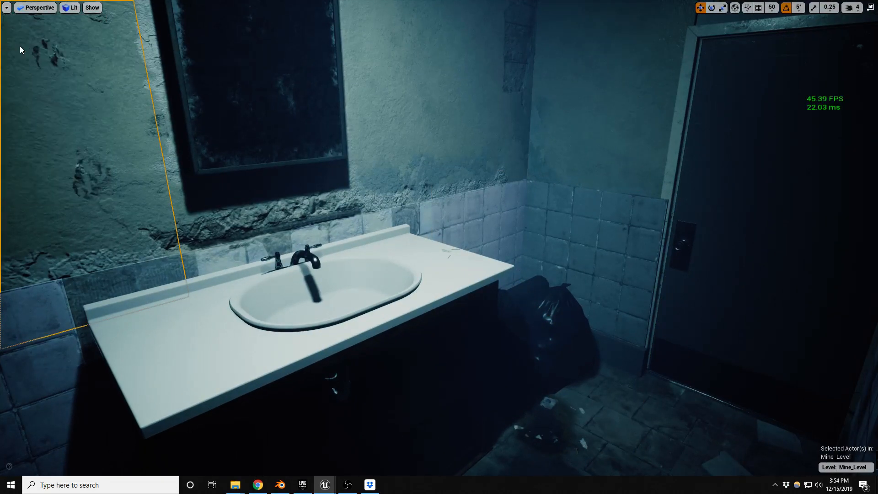
right_click_drag(357, 218, 361, 214)
key("F11")
key("F11")
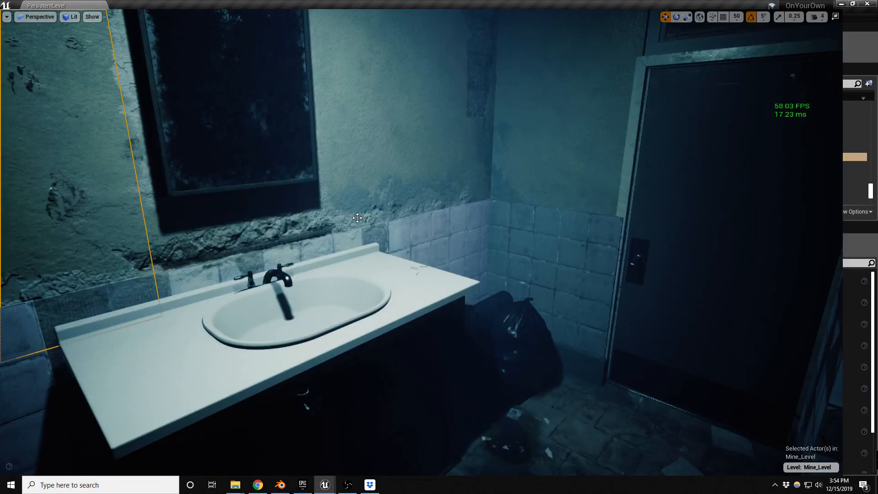
Deselect the wall section and start playing the level in the viewport.
right_click_drag(388, 247, 409, 254)
key("Escape")
key("alt+p")
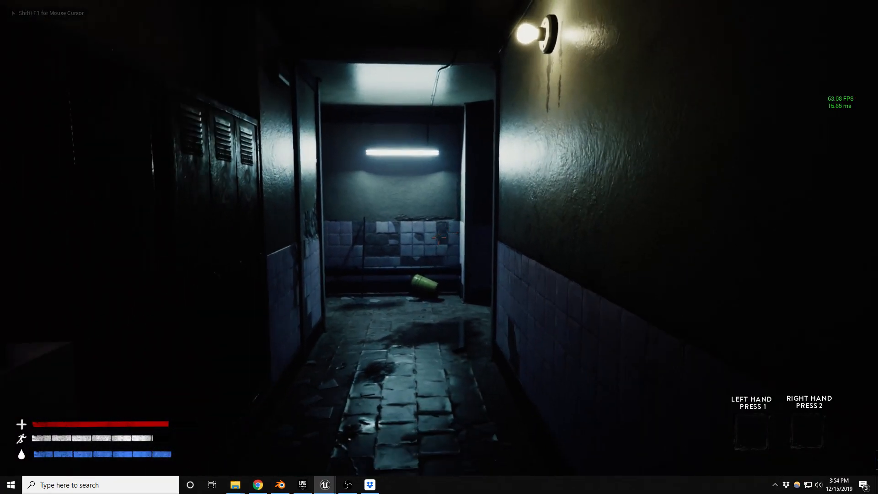
Walk through the dark corridors, examining the round wall opening and the tiled hallway leading to the closed door.
key("s")
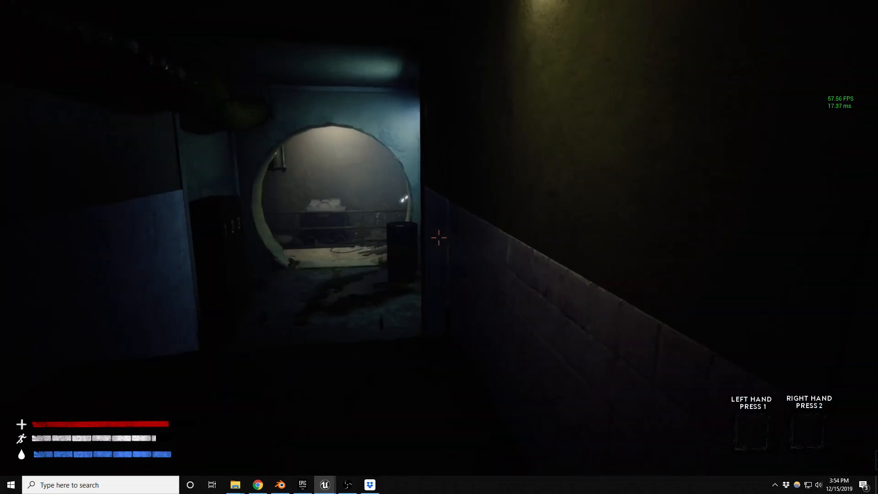
key("w")
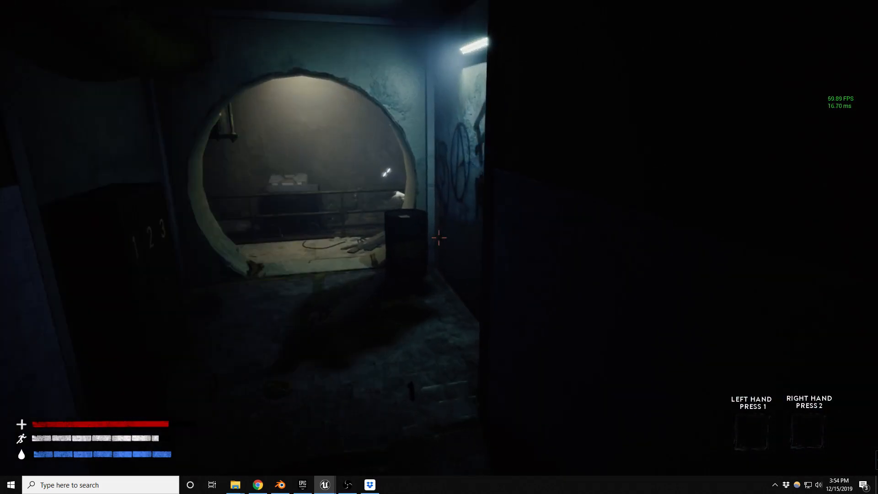
key("s")
key("w")
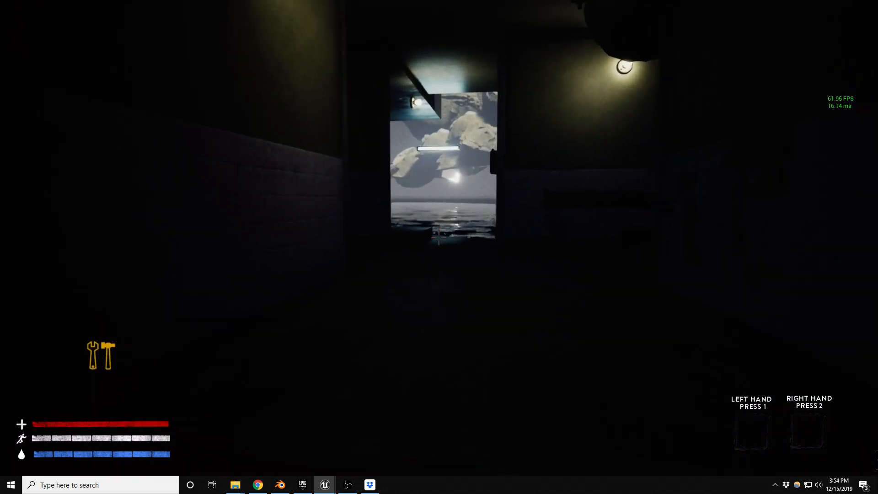
key("w")
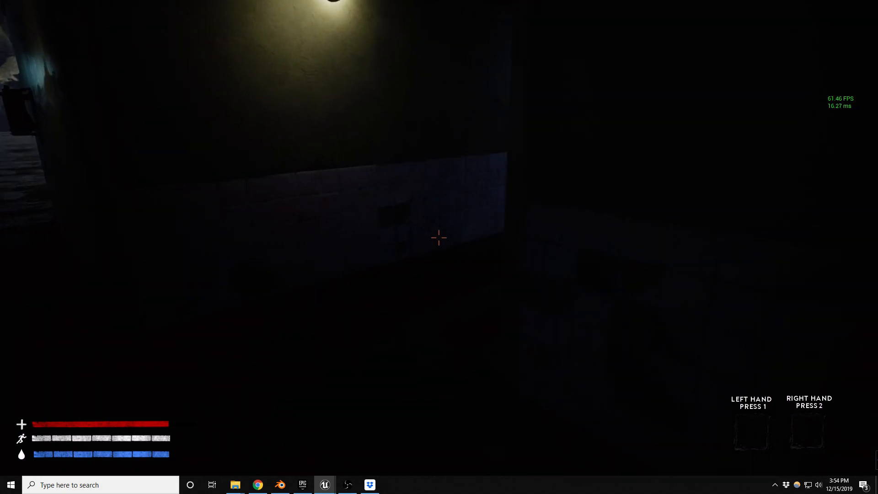
key("w")
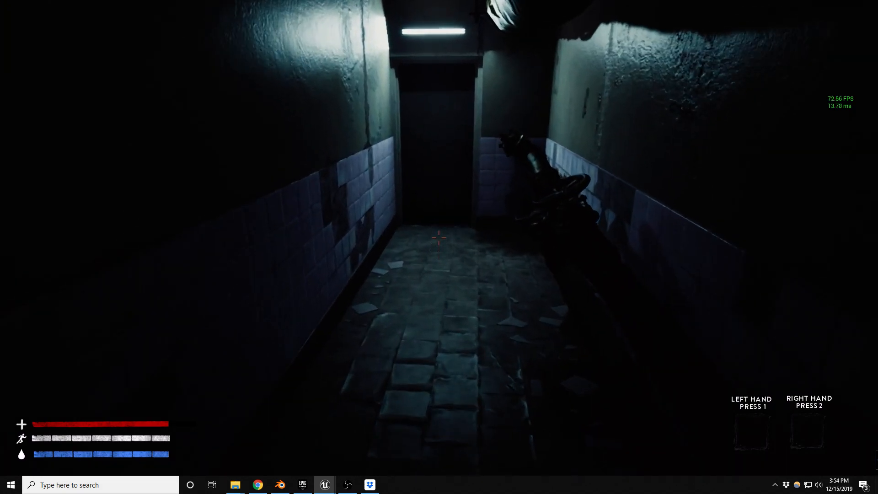
key("w")
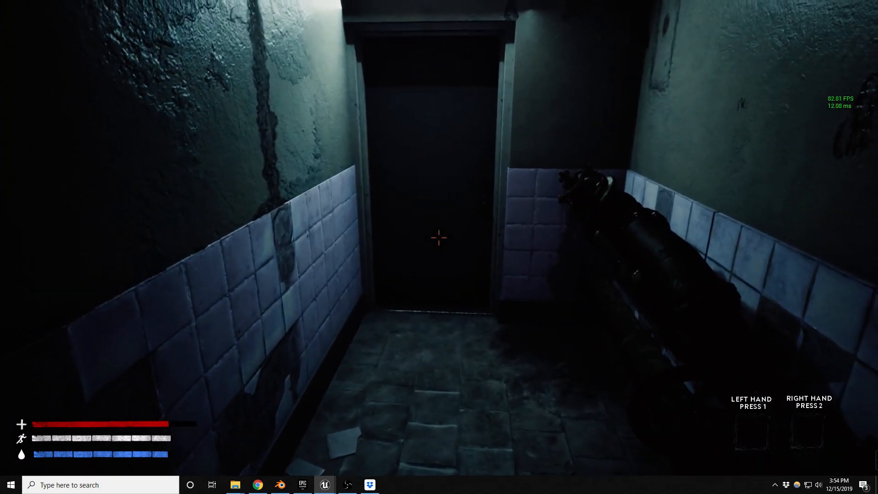
Walk back along the wet tiled corridor past the green bucket and mop, and open the metal door marked 1.
key("w")
key("w")
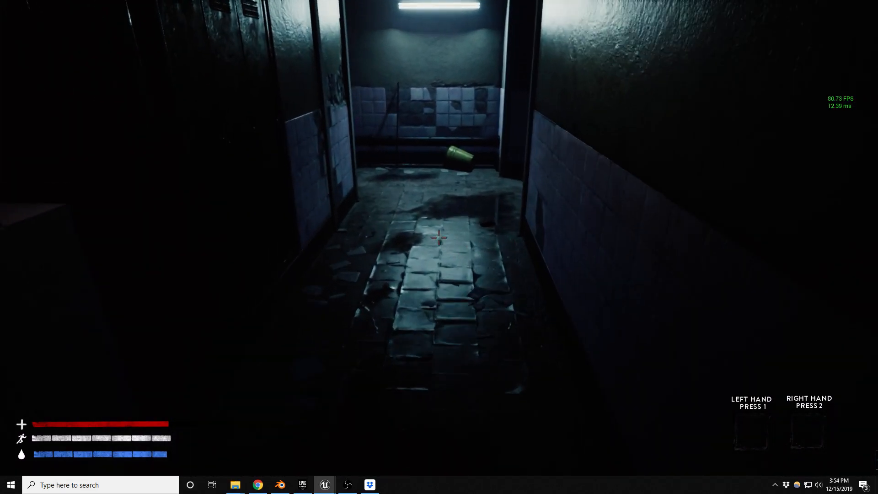
key("w")
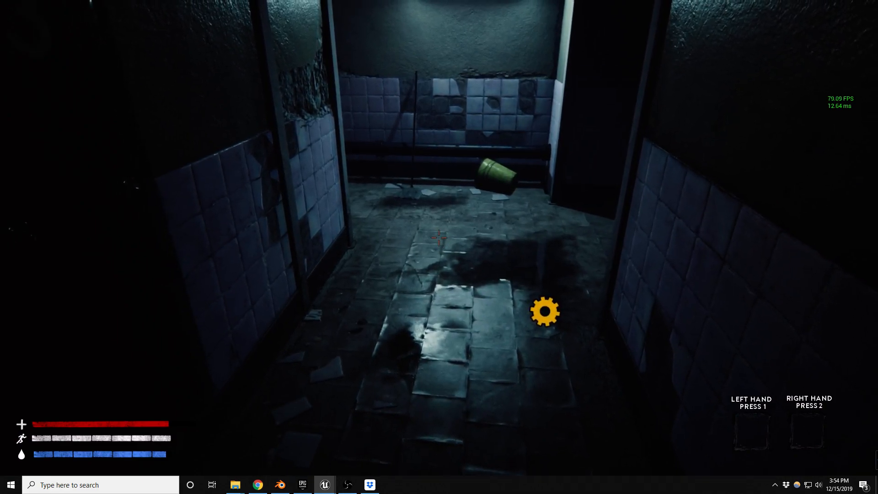
key("w")
key("d")
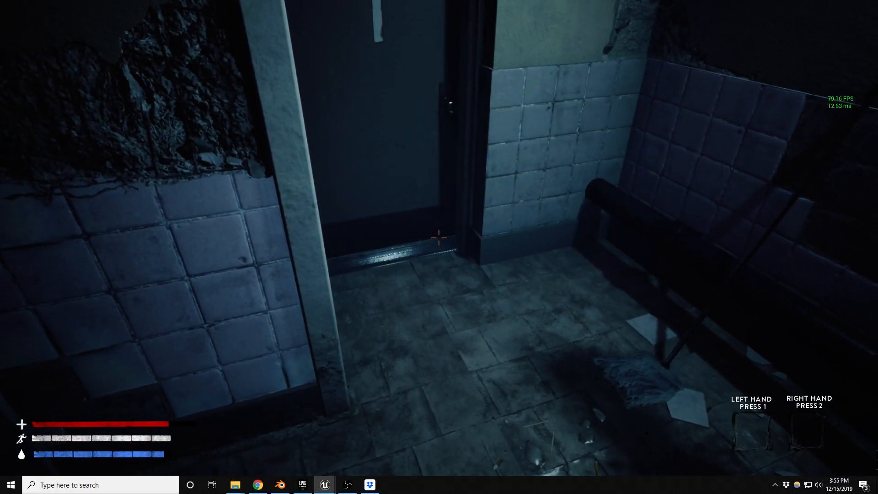
key("w")
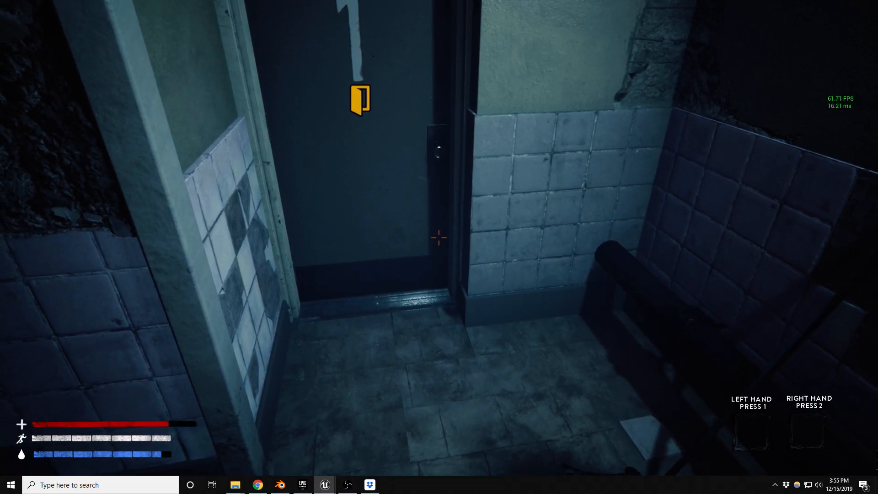
key("w")
key("e")
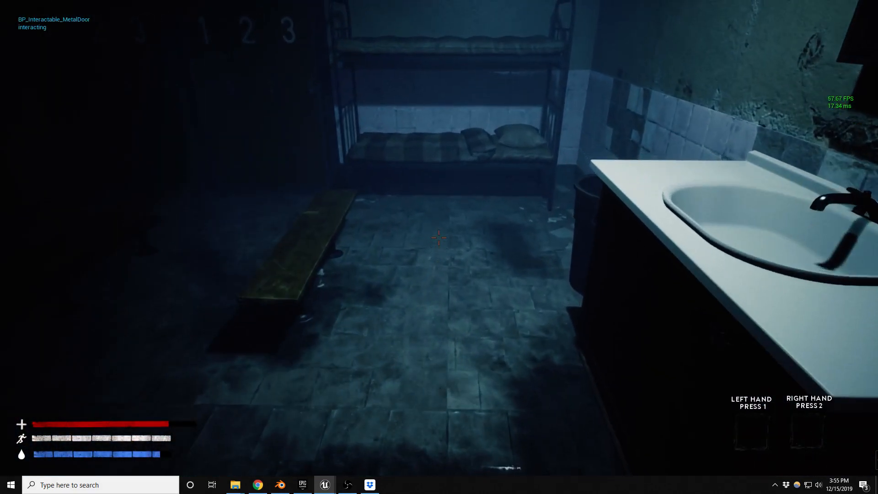
Enter the room and examine the bunk bed, bench, floor debris and damaged tiles on the way to the sink.
key("w")
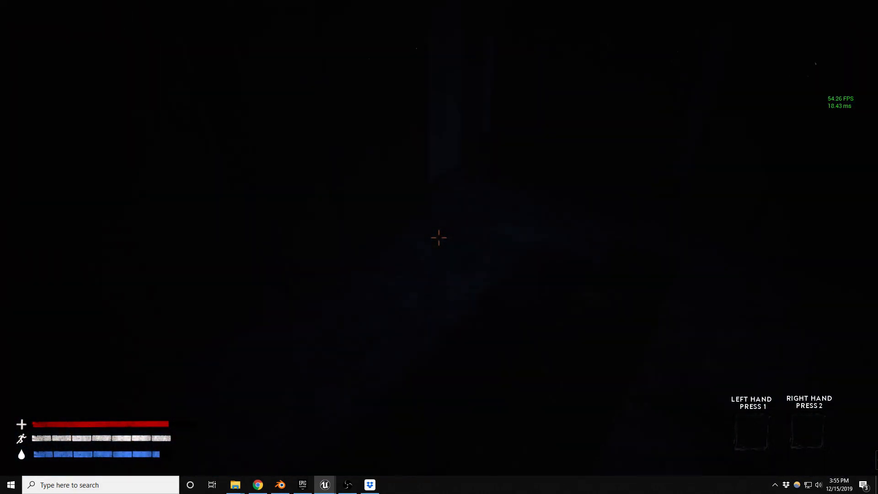
key("a")
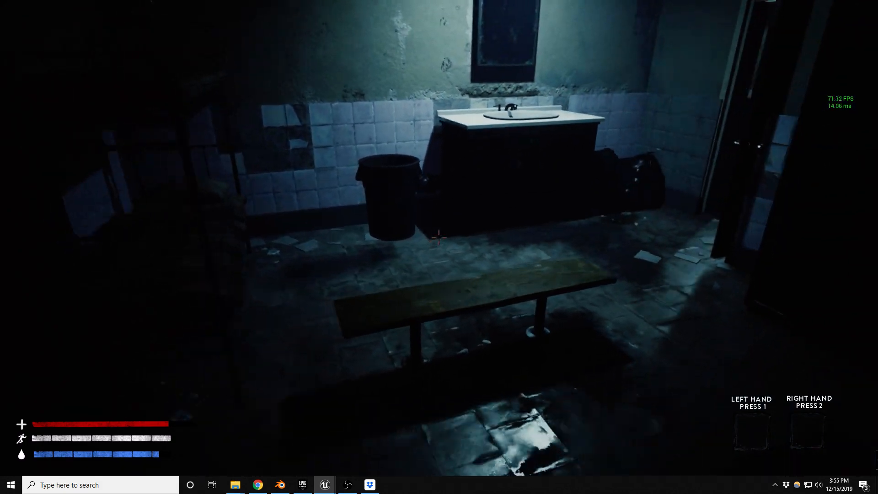
key("w")
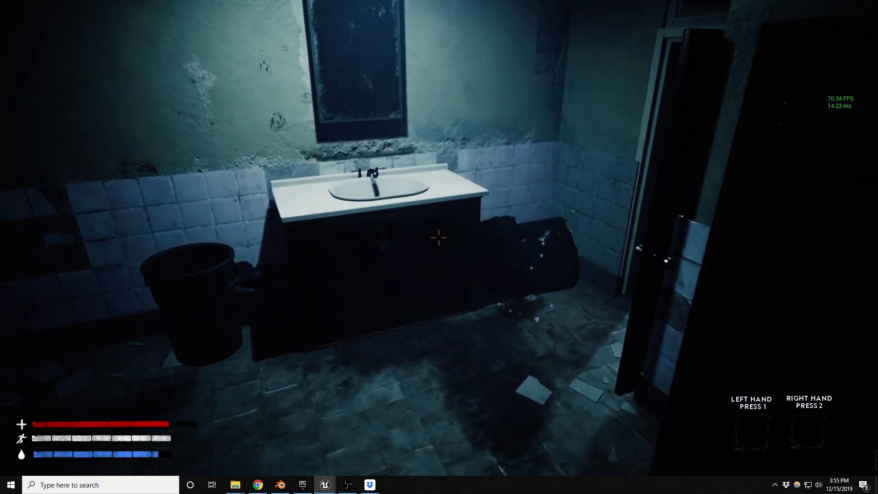
key("w")
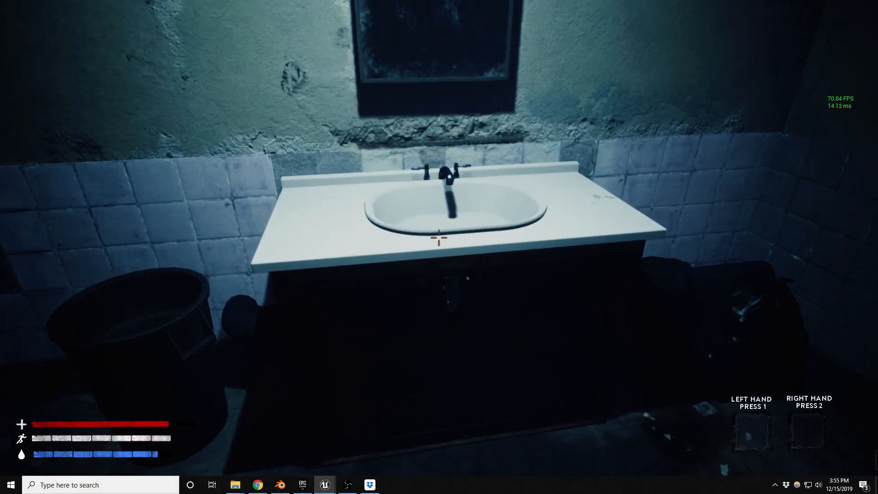
key("w")
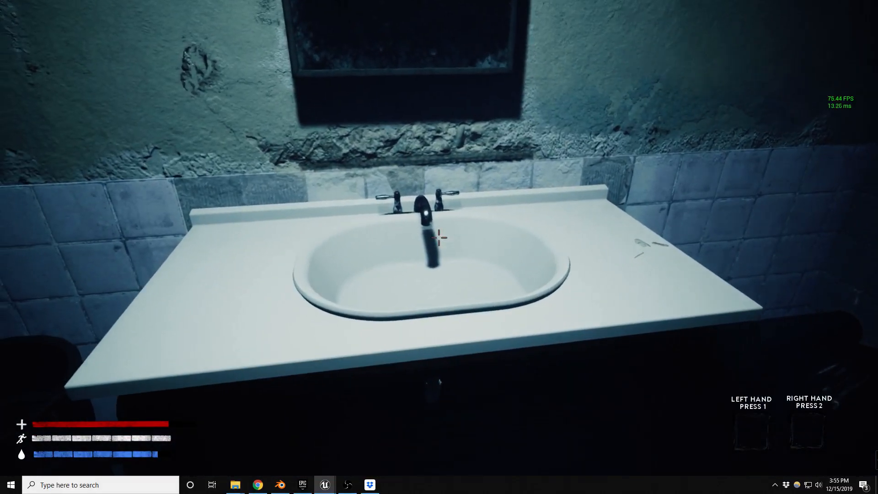
Examine the mirror's reflections and the wall damage around the sink from several angles and distances, including while jumping.
key("a")
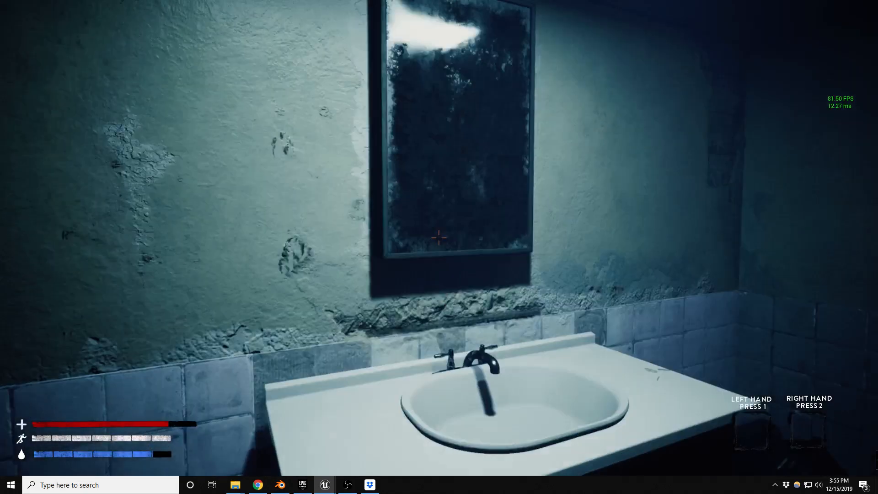
key("s")
key("d")
key("w")
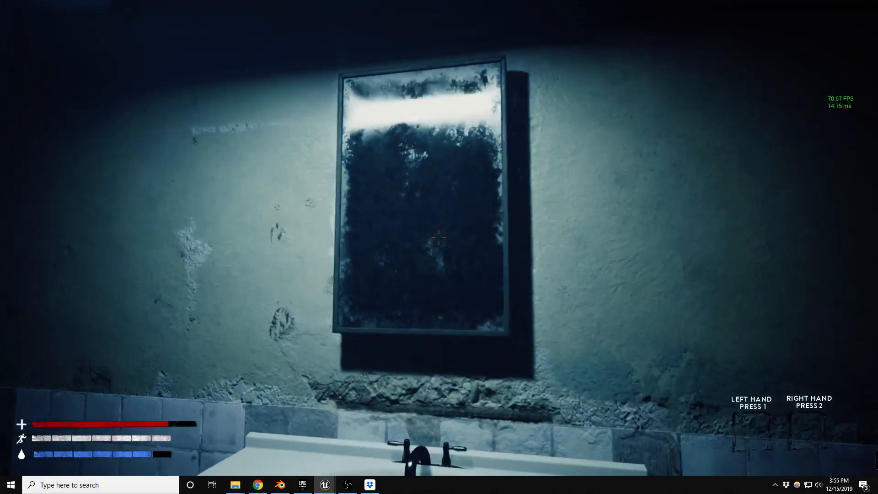
key("s")
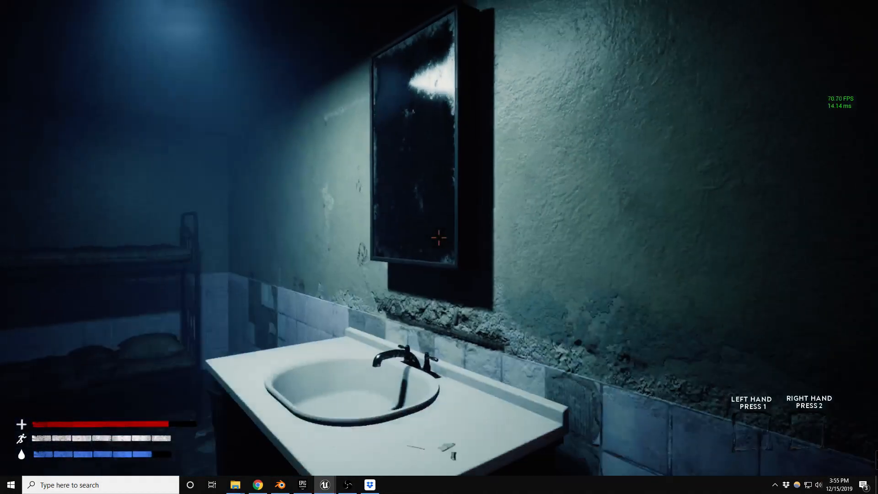
key("w")
key("a")
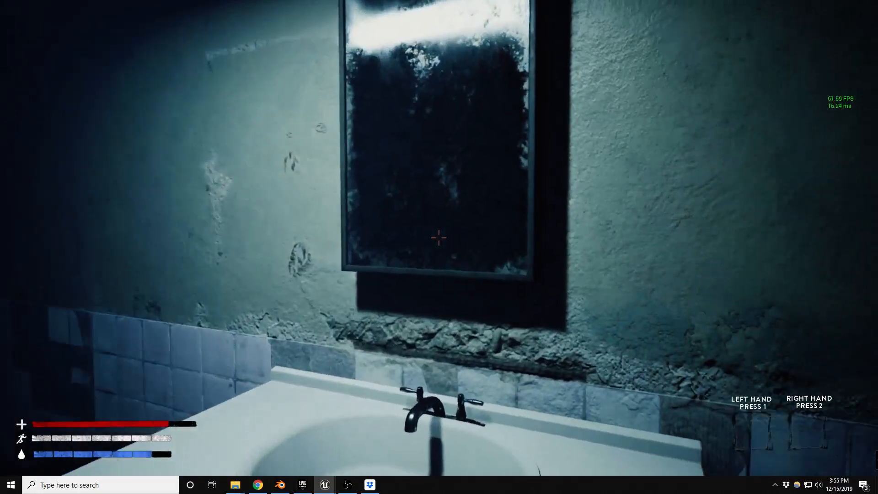
key("s")
key("space")
key("s")
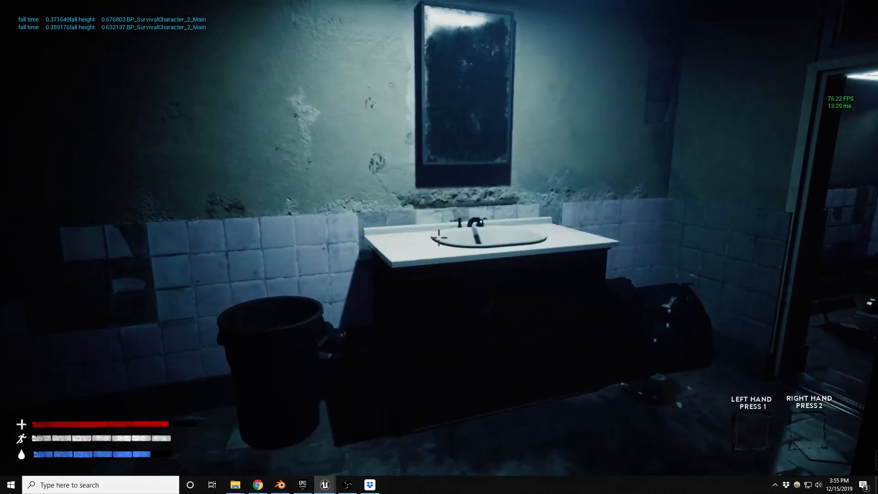
key("space")
key("w")
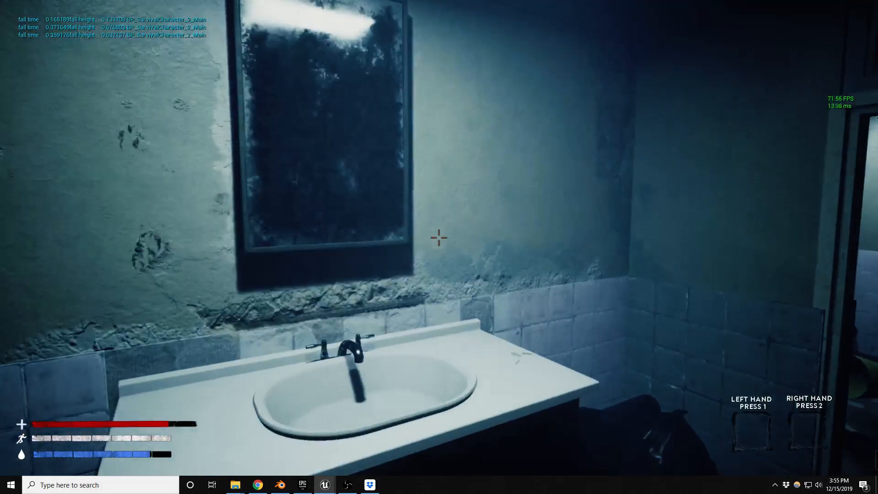
Leave the washroom and pick up the flashlight in the dark part of the corridor.
key("w")
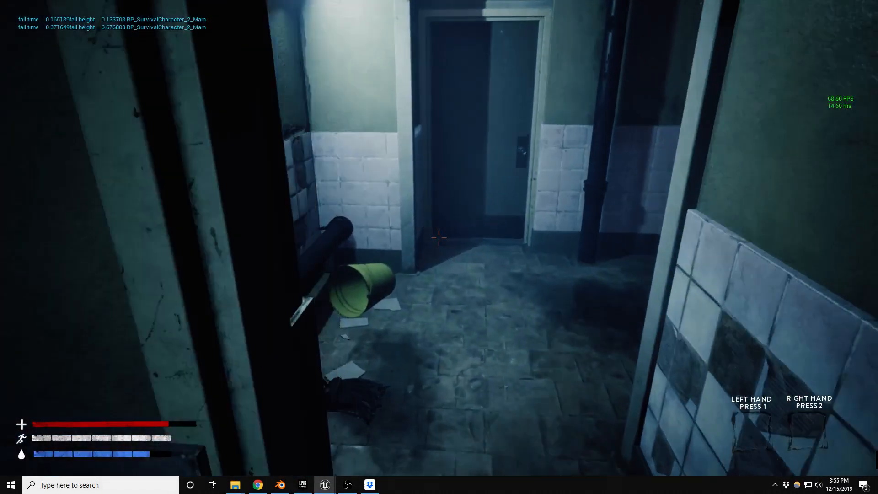
key("w")
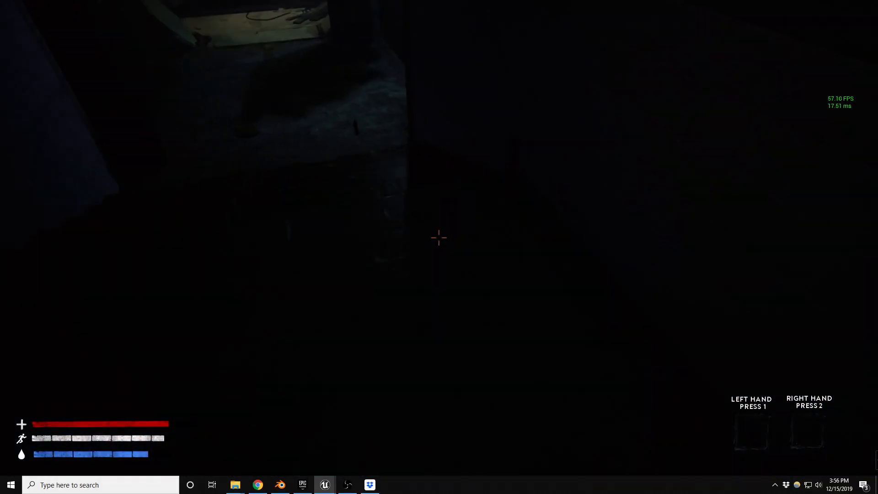
key("e")
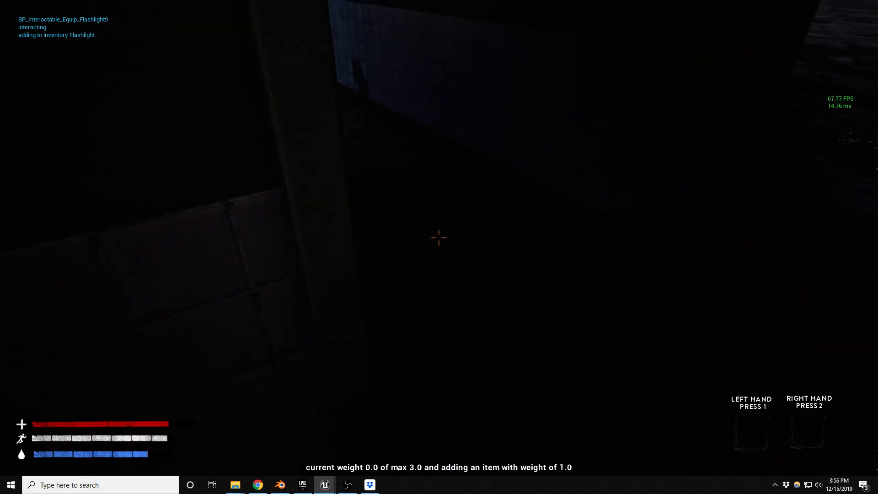
Return to the washroom sink, equip the flashlight from the inventory and bring it into the left hand.
key("w")
key("w")
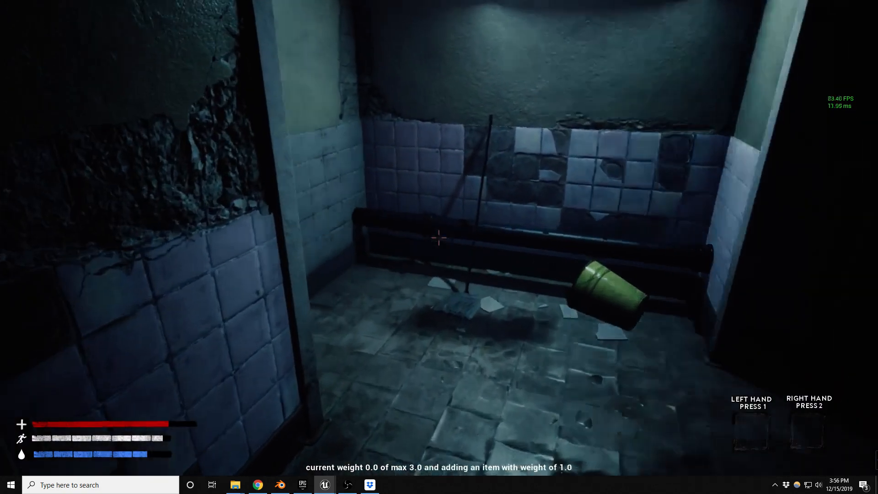
key("w")
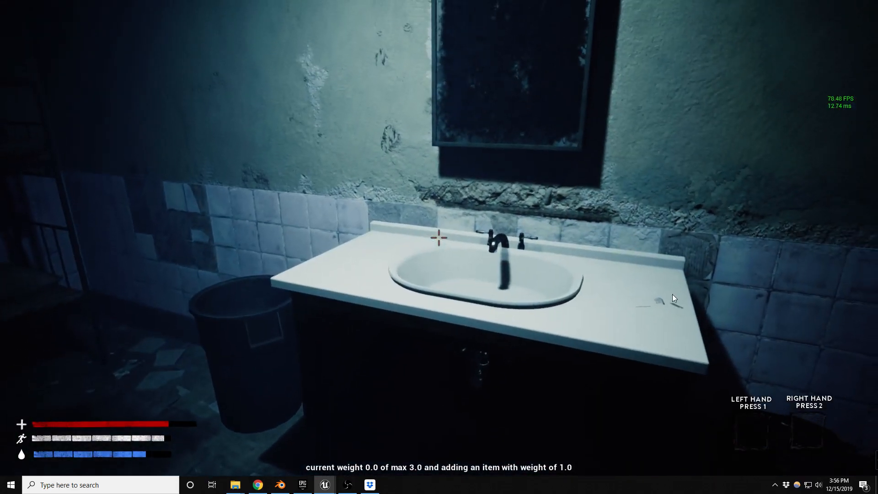
key("Tab")
mouse_move(676, 143)
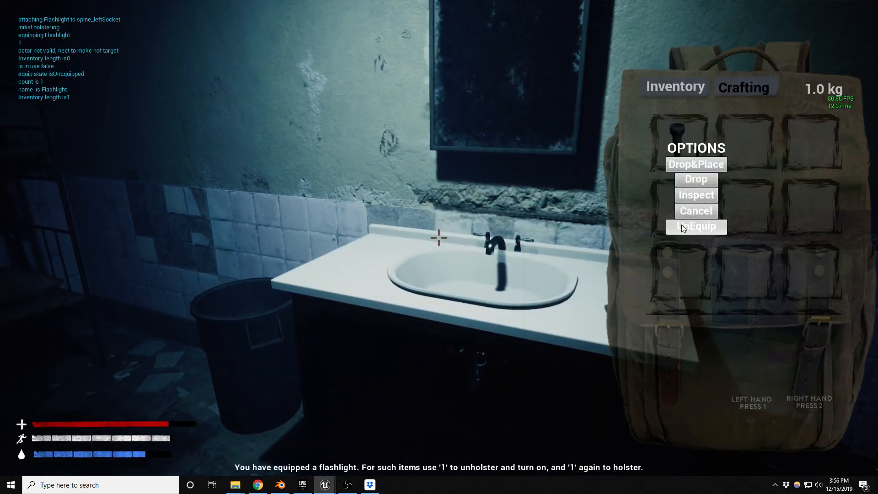
left_click(682, 228)
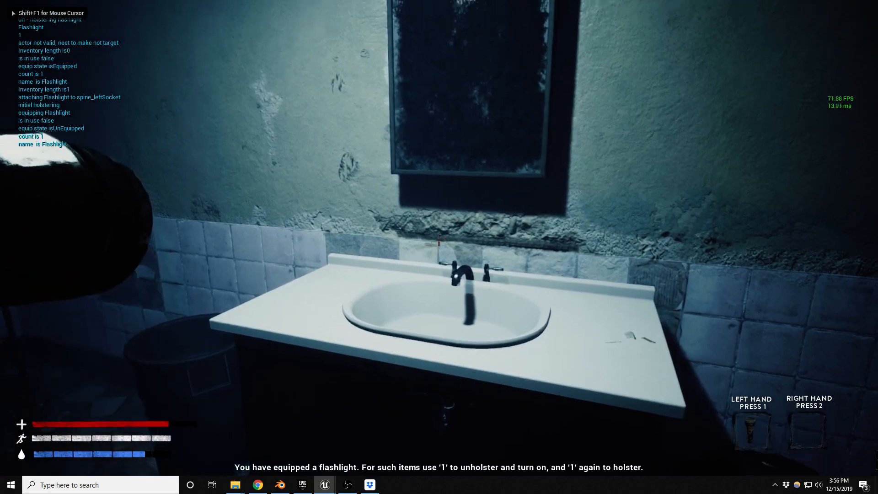
Examine the mirror and the surrounding plaster damage under the flashlight beam.
key("w")
key("w")
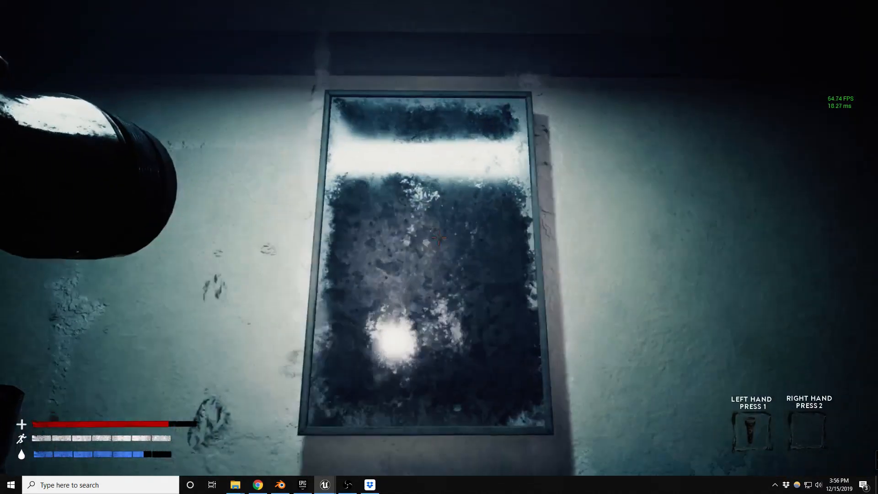
key("s")
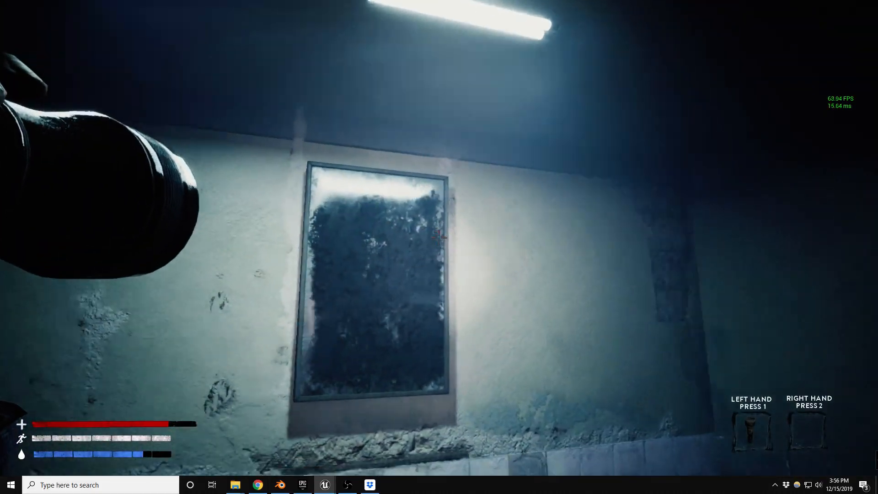
key("w")
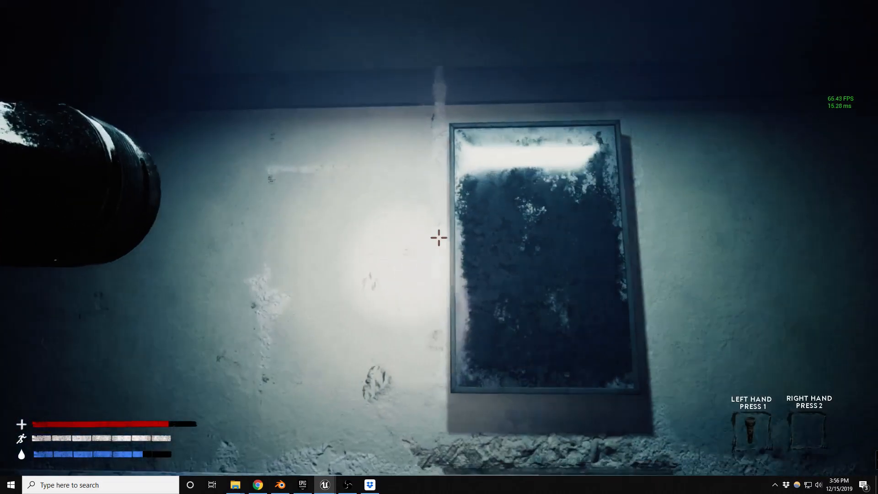
Examine the flashlight's reflection in the worn mirror from close up and from further back.
key("s")
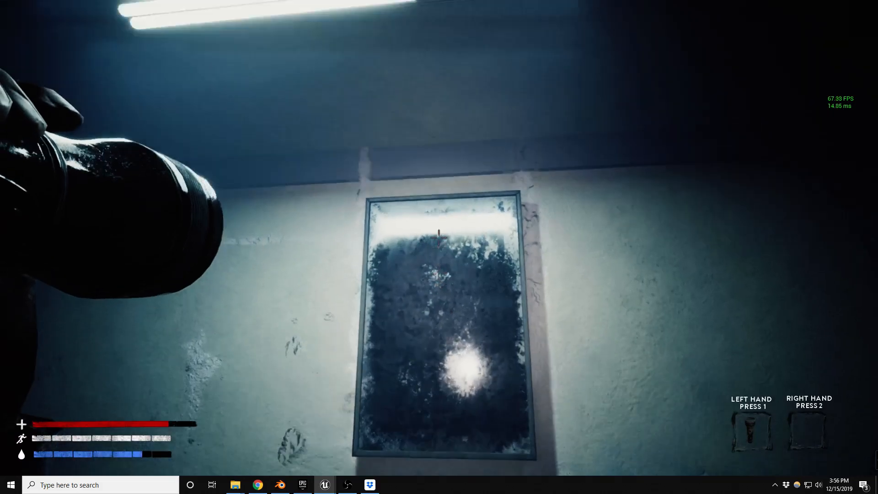
key("w")
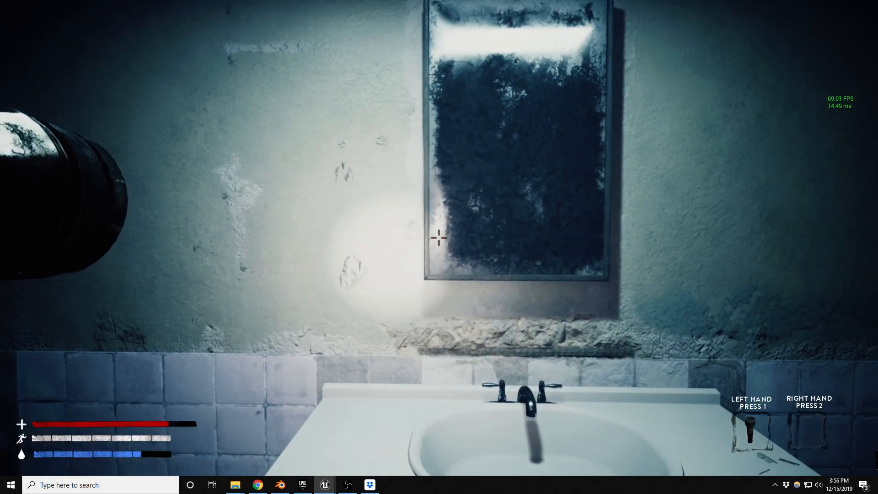
key("s")
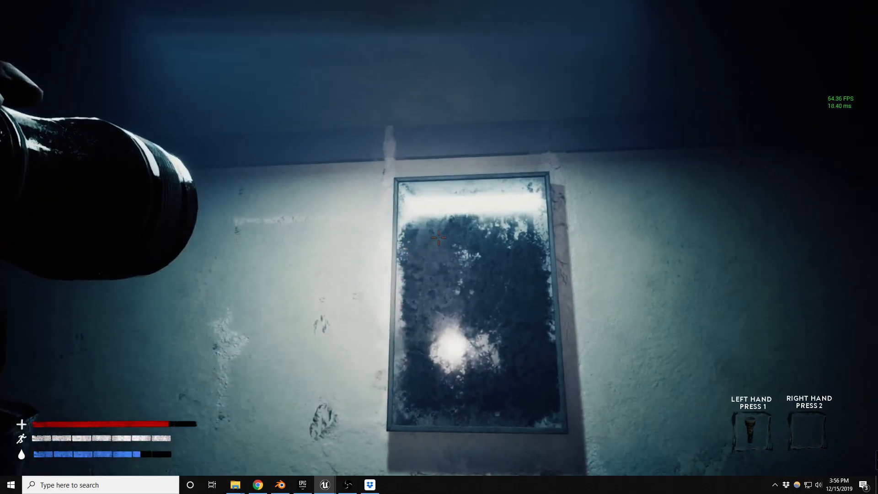
key("a")
key("s")
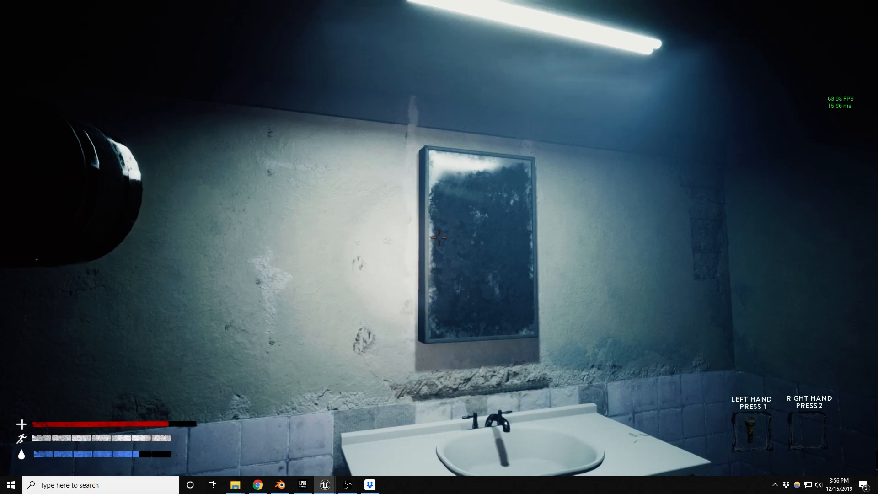
key("s")
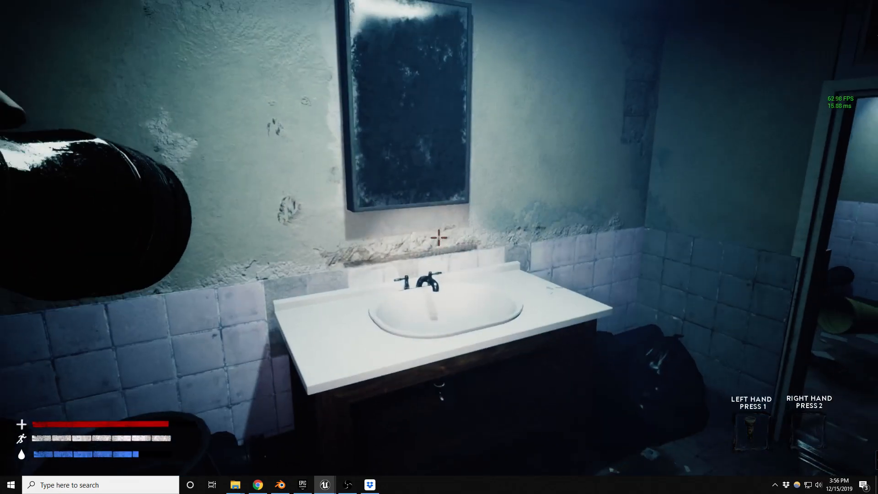
Inspect the sink cabinet, surrounding wall tiles and mirror with the flashlight, and end the play session.
key("w")
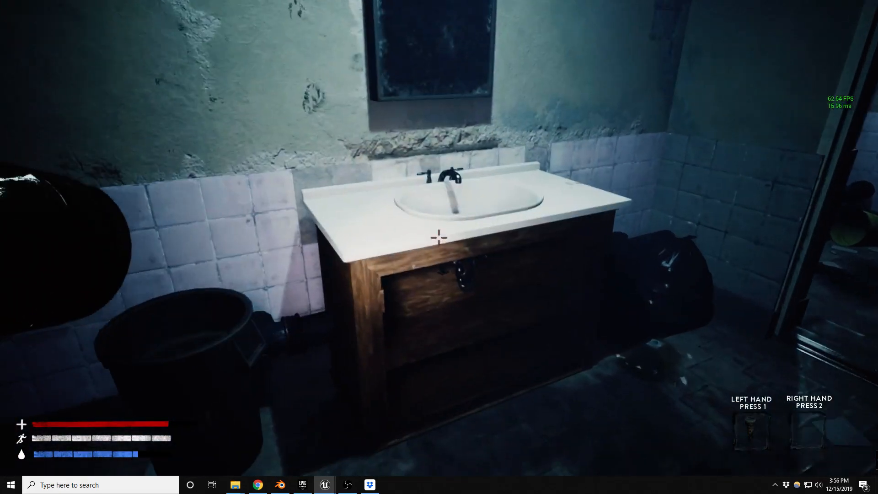
key("d")
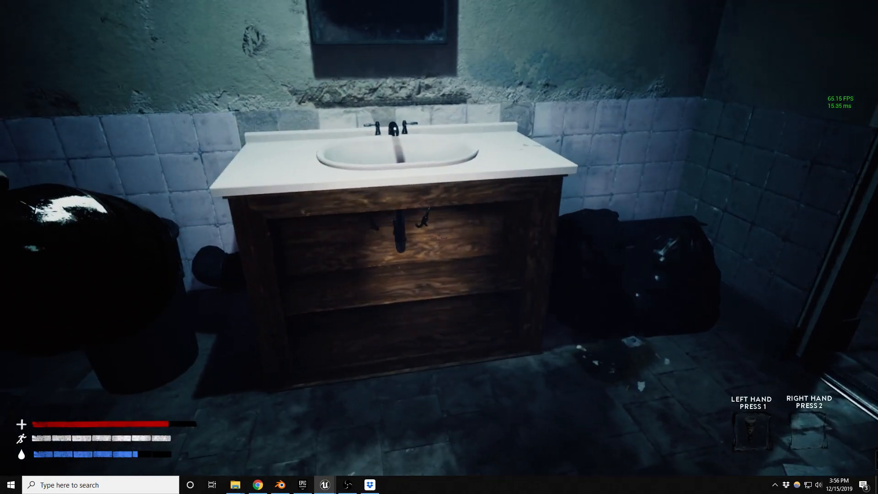
key("a")
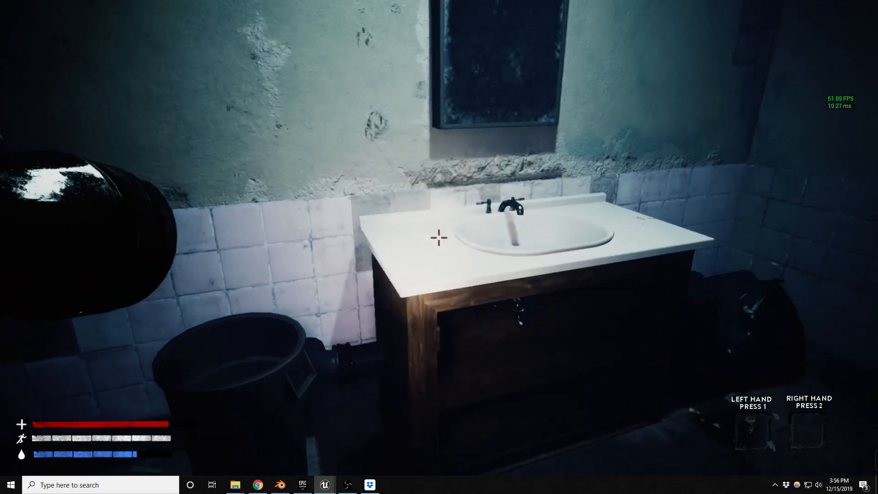
key("w")
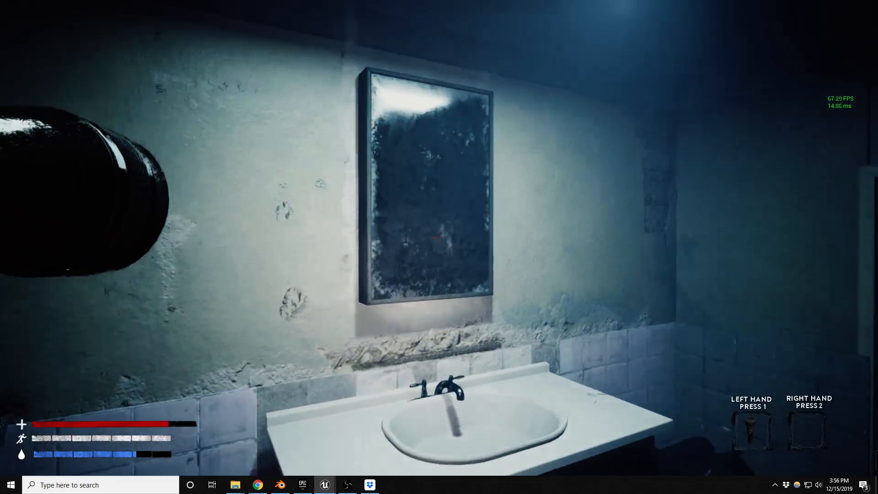
key("d")
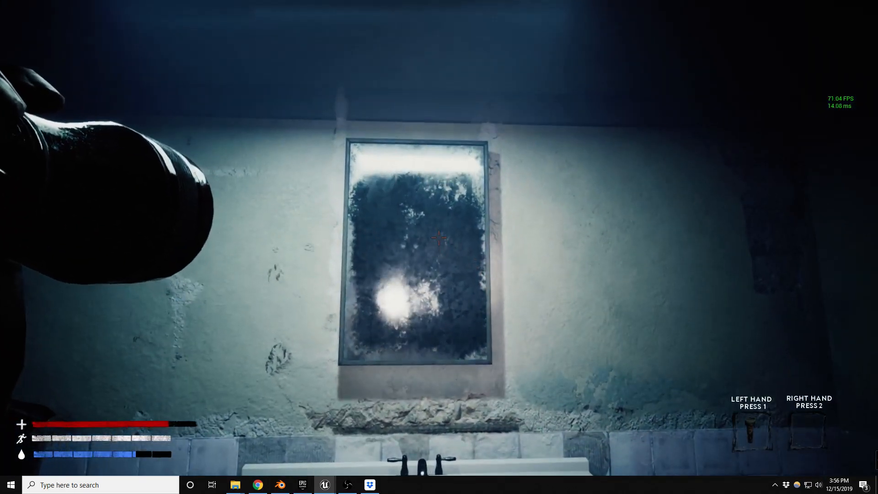
key("w")
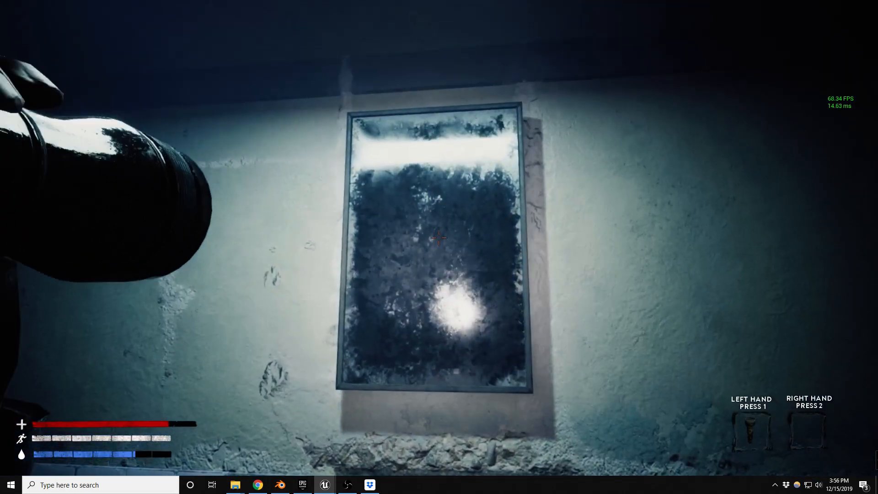
key("a")
key("Escape")
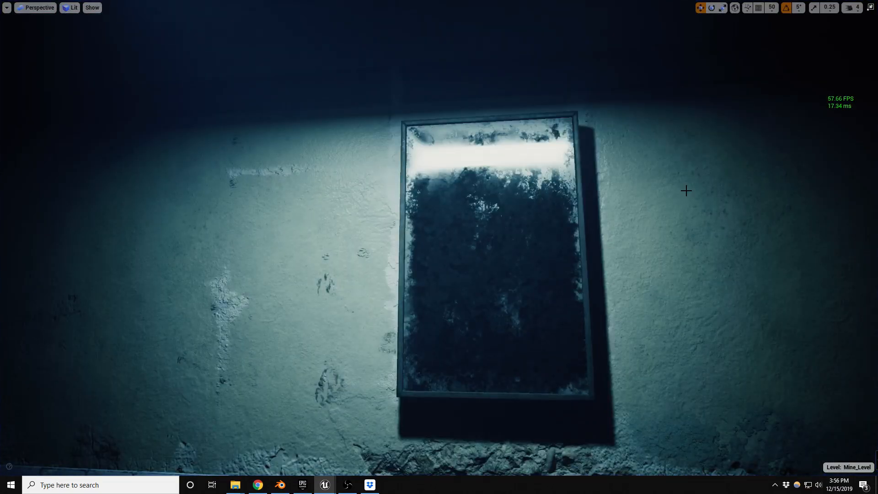
Frame the whole sink wall from further back in the editor viewport and hide the FPS counter.
right_click_drag(686, 190, 677, 203)
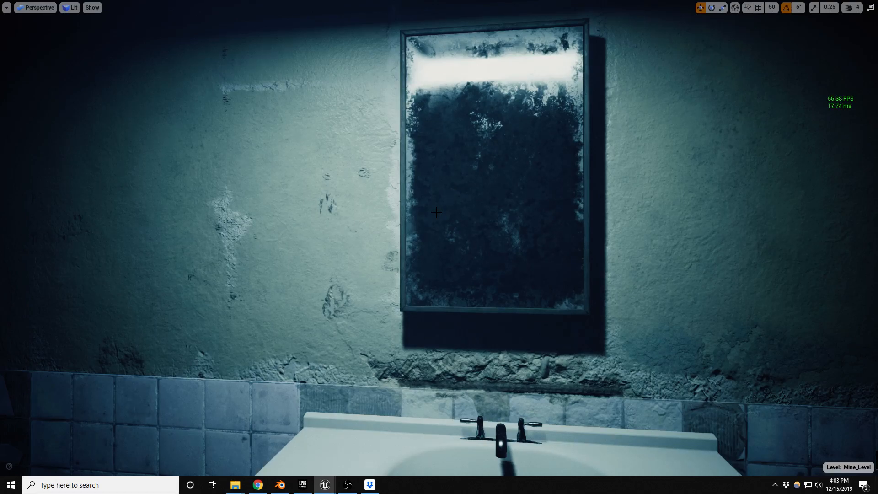
right_click_drag(323, 251, 308, 253)
key("s")
key("s")
key("a")
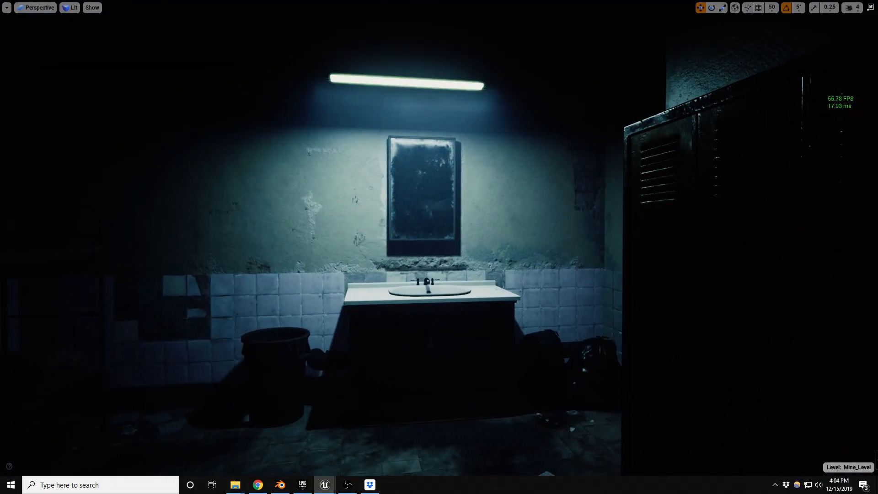
left_click(7, 8)
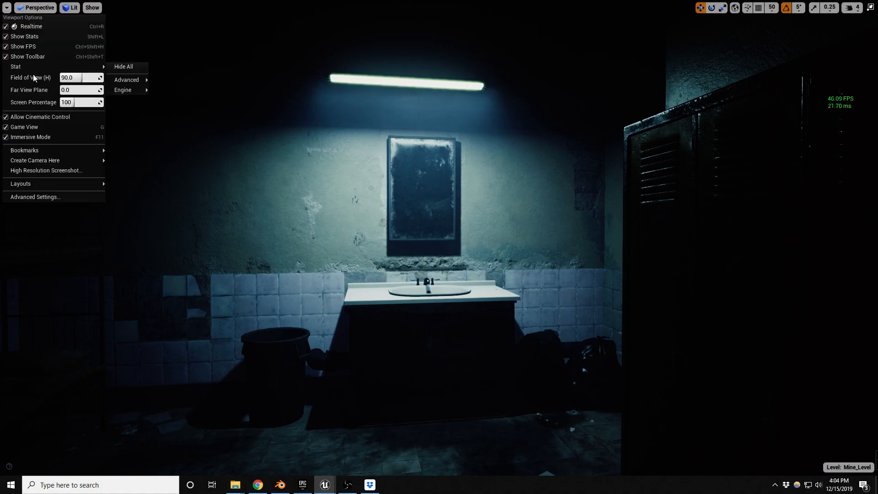
left_click(26, 48)
right_click_drag(321, 228, 312, 244)
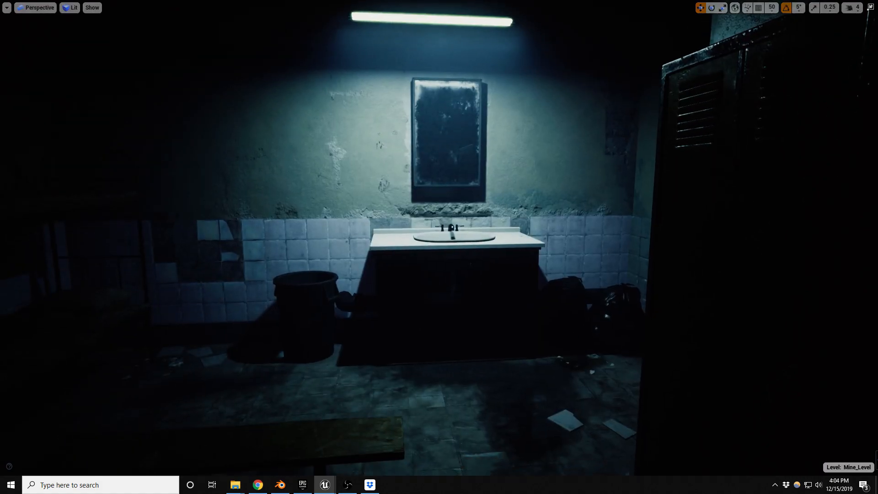
Examine the washroom from the sink wall round to door 1 and the broken-tile corner with the mop and bucket.
key("alt+Tab")
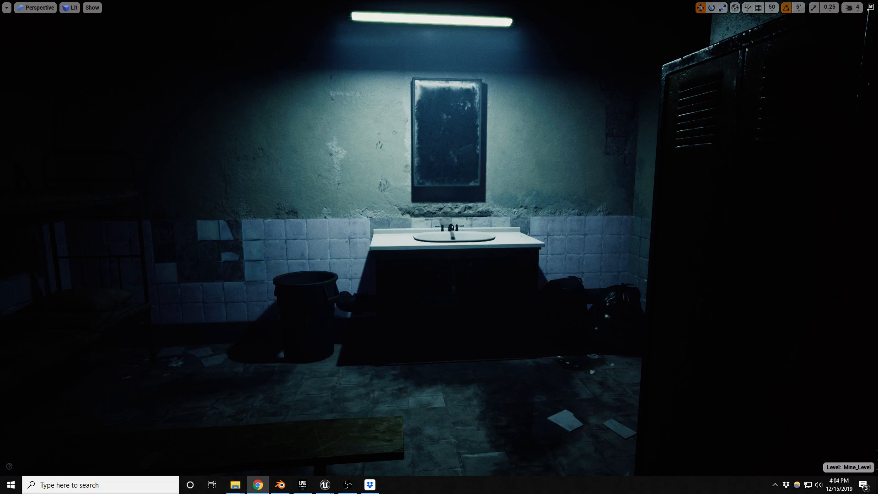
mouse_move(439, 247)
right_mouse_down()
mouse_move(455, 252)
mouse_move(439, 257)
right_mouse_up()
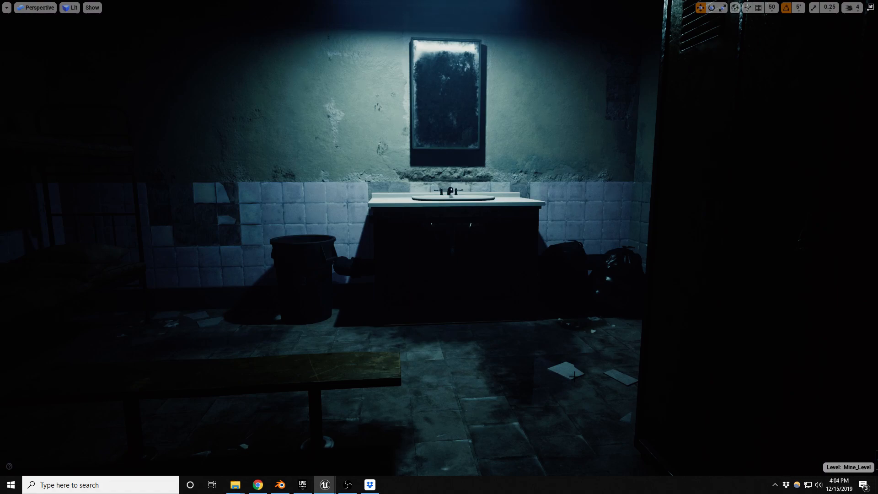
middle_click_drag(545, 385, 524, 372)
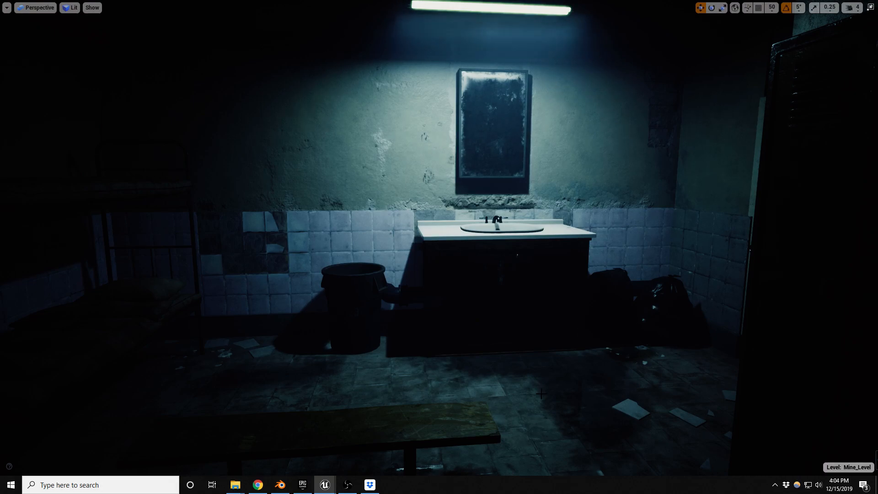
mouse_move(542, 393)
right_mouse_down()
mouse_move(579, 387)
mouse_move(563, 387)
mouse_move(531, 412)
mouse_move(549, 402)
right_mouse_up()
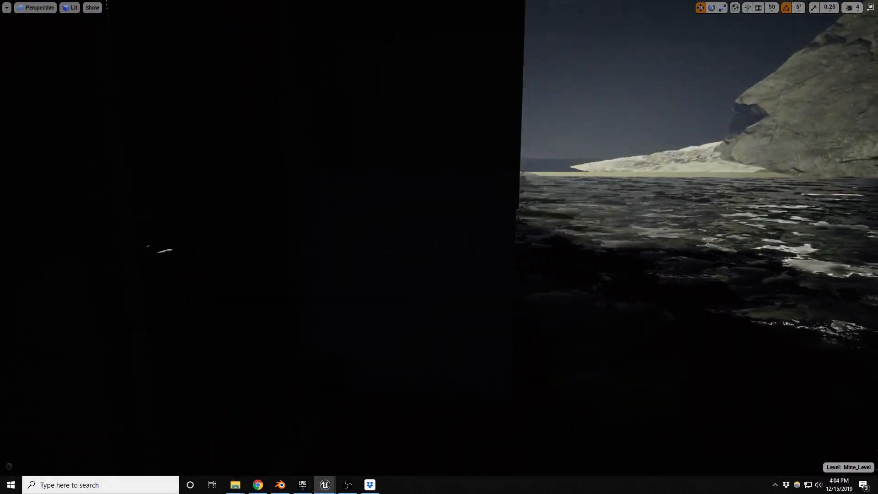
mouse_move(439, 246)
right_mouse_down()
mouse_move(349, 247)
mouse_move(315, 215)
right_mouse_up()
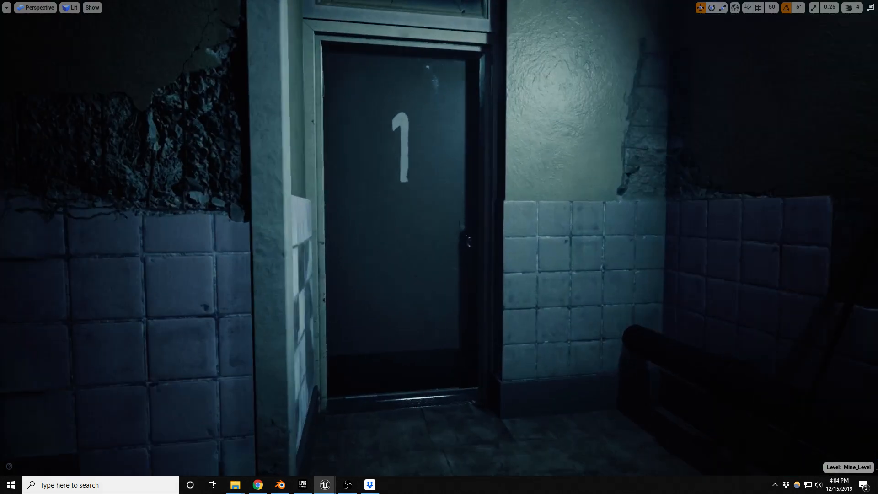
right_click_drag(439, 247, 532, 255)
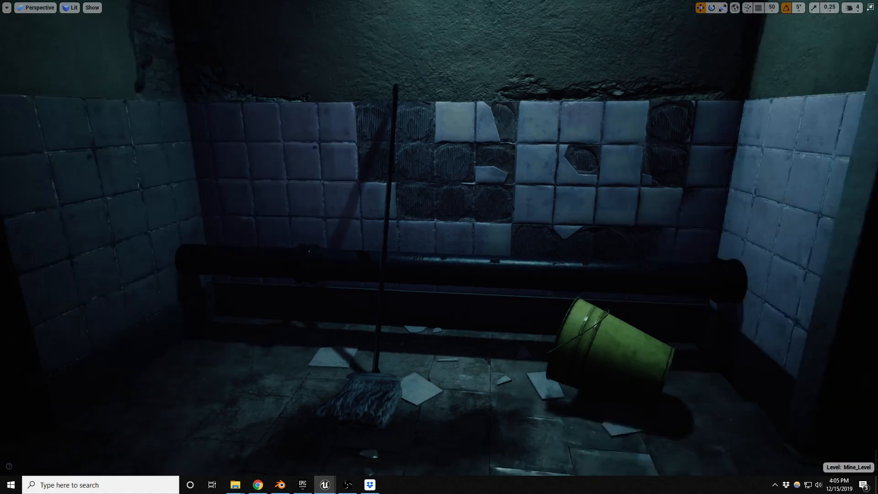
key("s")
right_click_drag(498, 460, 499, 460)
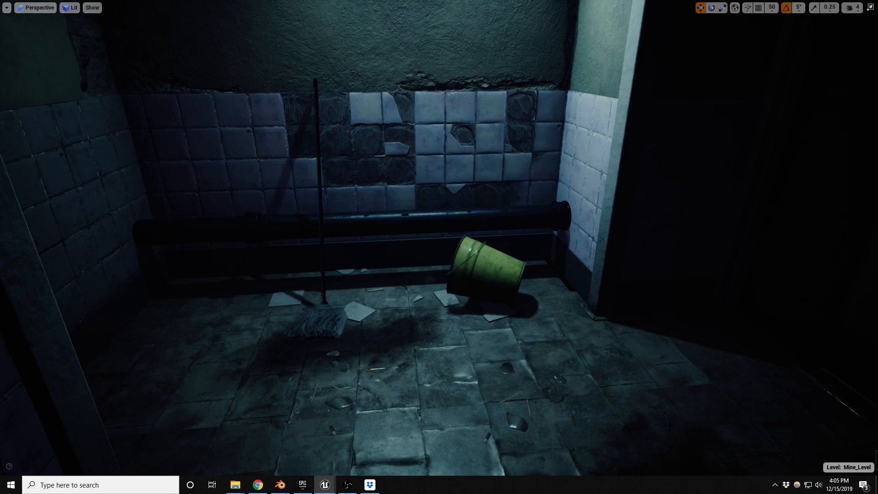
Select the object covering the floor beside the yellow bucket and look over the corner's scattered debris and broken tiles.
left_click(551, 307)
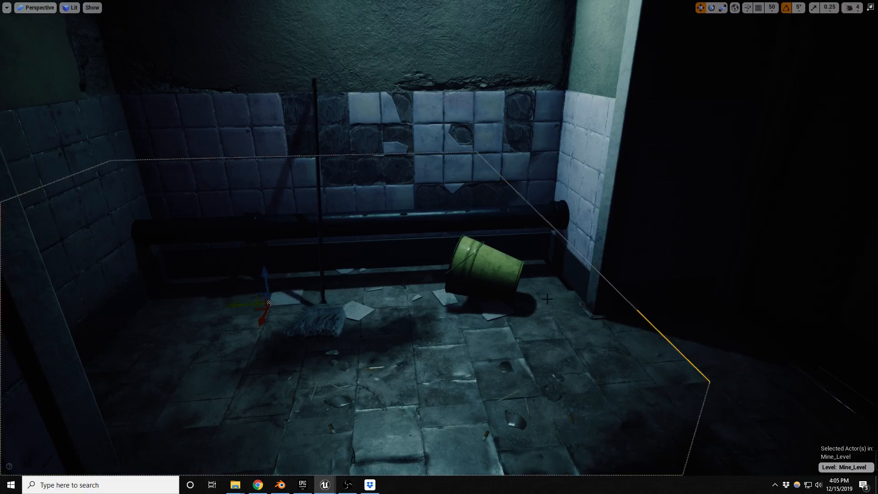
key("d")
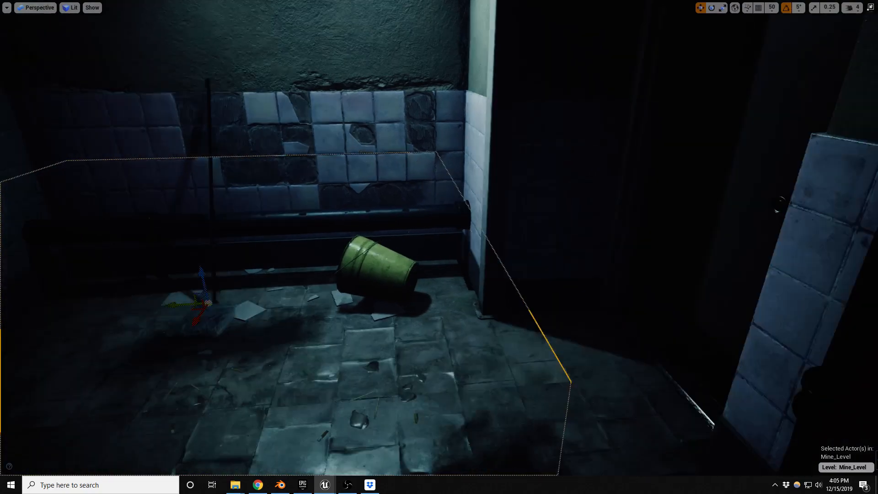
key("a")
key("a")
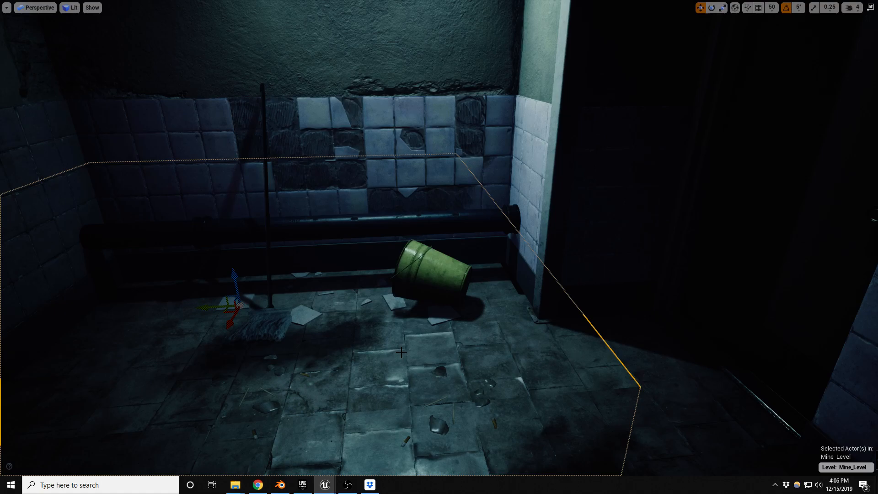
left_click(347, 484)
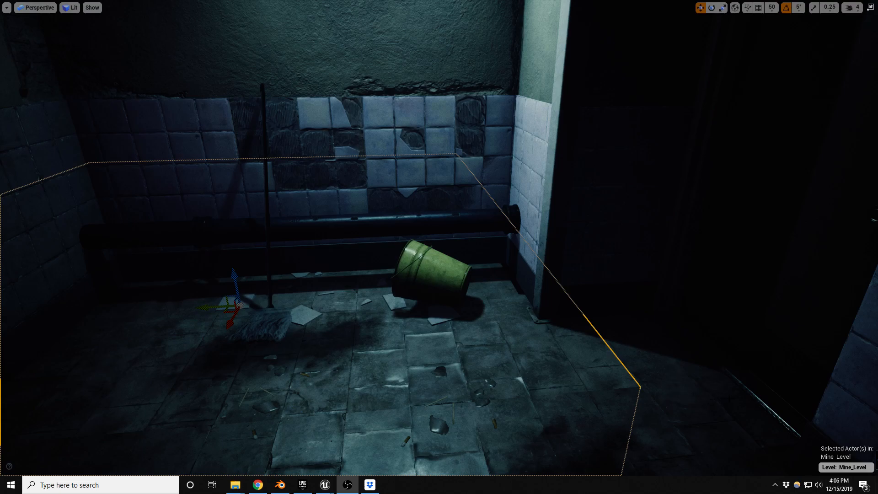